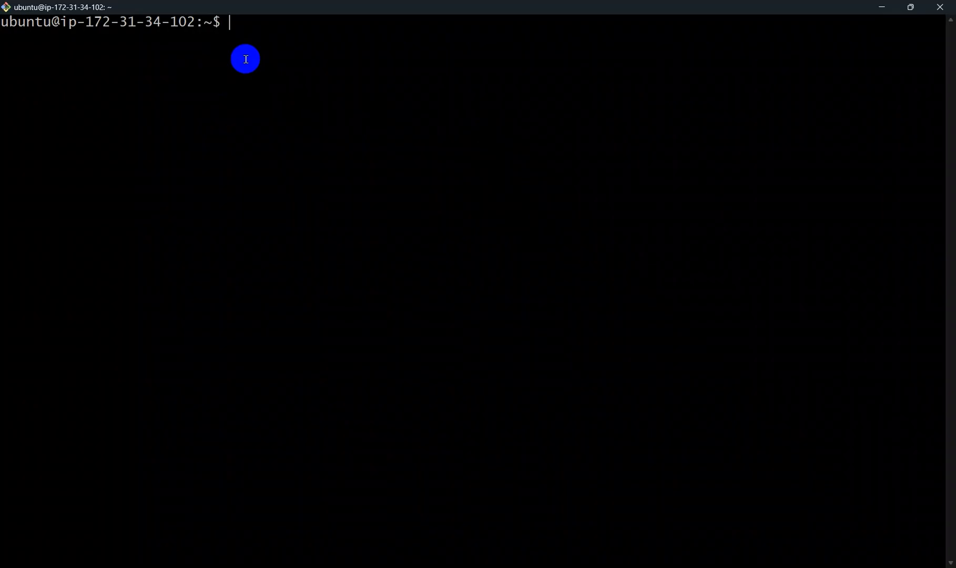
# Step: Install the nginx package with sudo apt and the -y option, and clear the terminal
pyautogui.write('sudo apt install ')
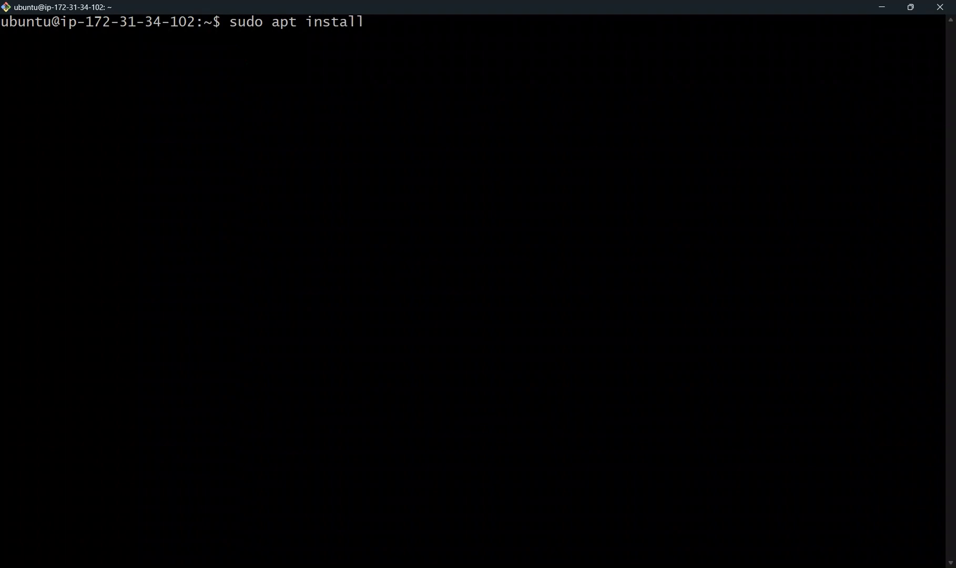
pyautogui.write('nginx -y')
pyautogui.press('Return')
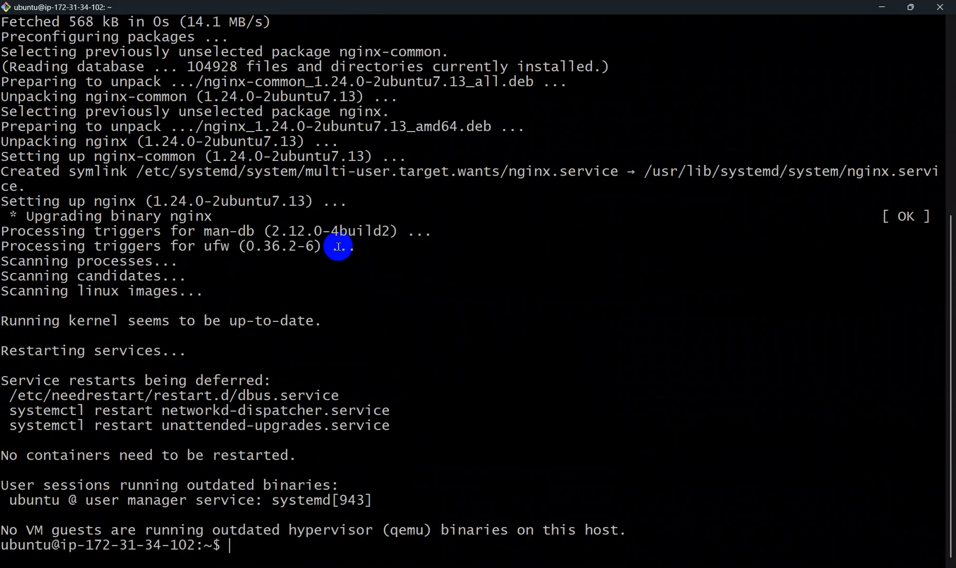
pyautogui.write('clear')
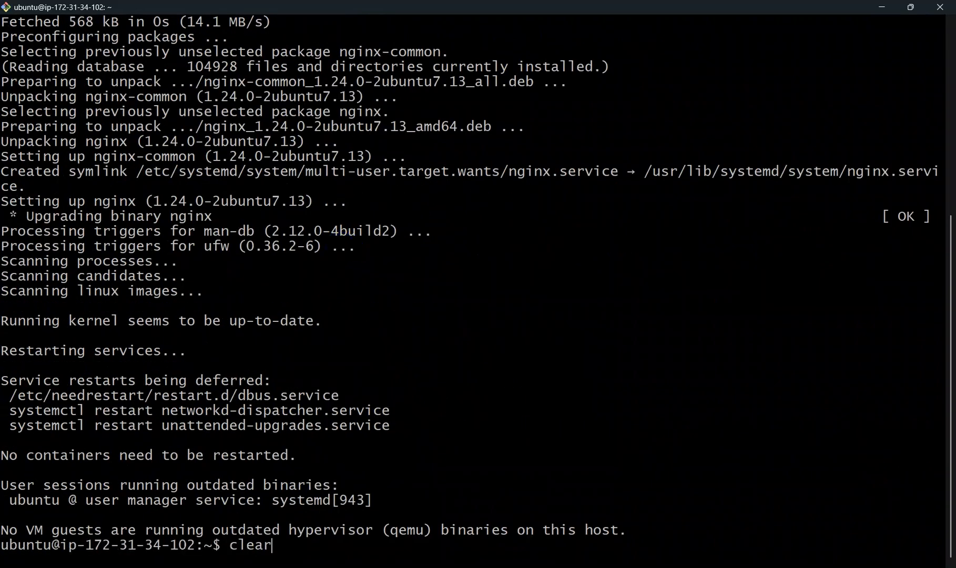
pyautogui.press('Return')
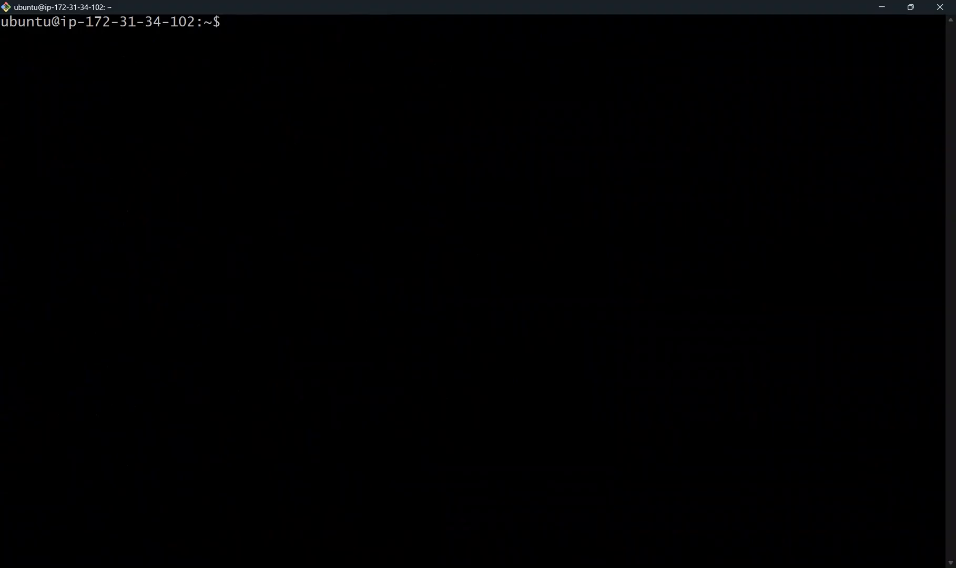
# Step: Enable the nginx service at boot with sudo systemctl enable nginx
pyautogui.write('sudo system')
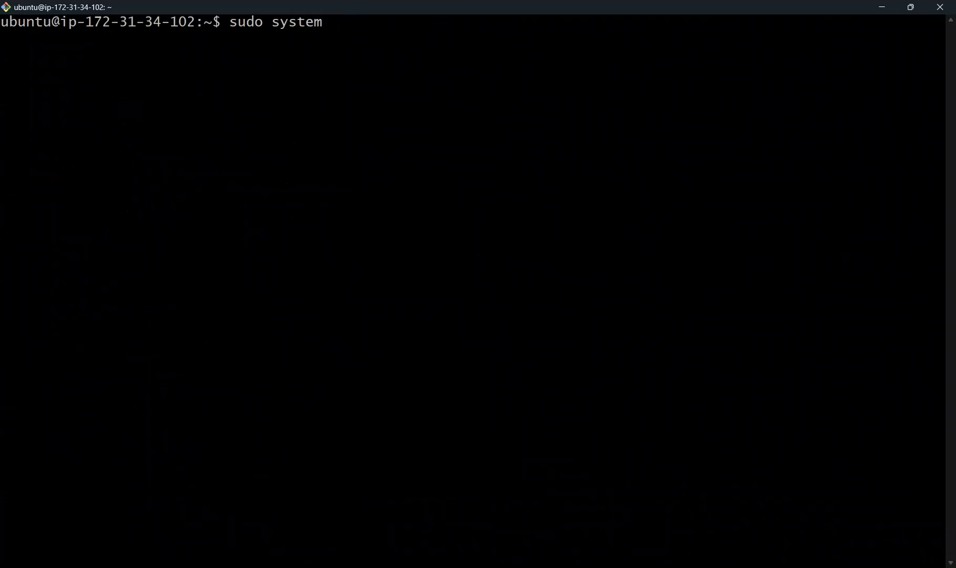
pyautogui.write('ctl enable ')
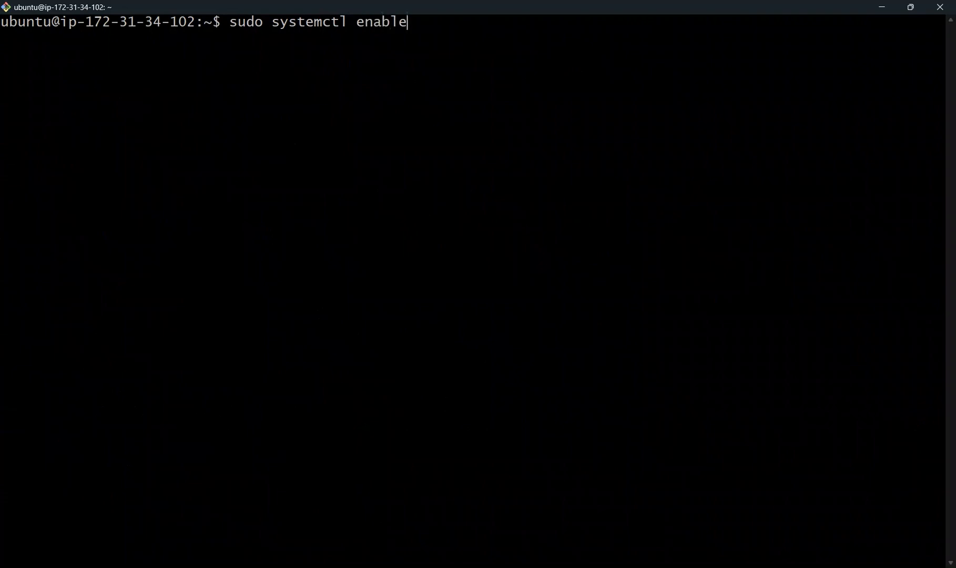
pyautogui.write('nginx')
pyautogui.press('Return')
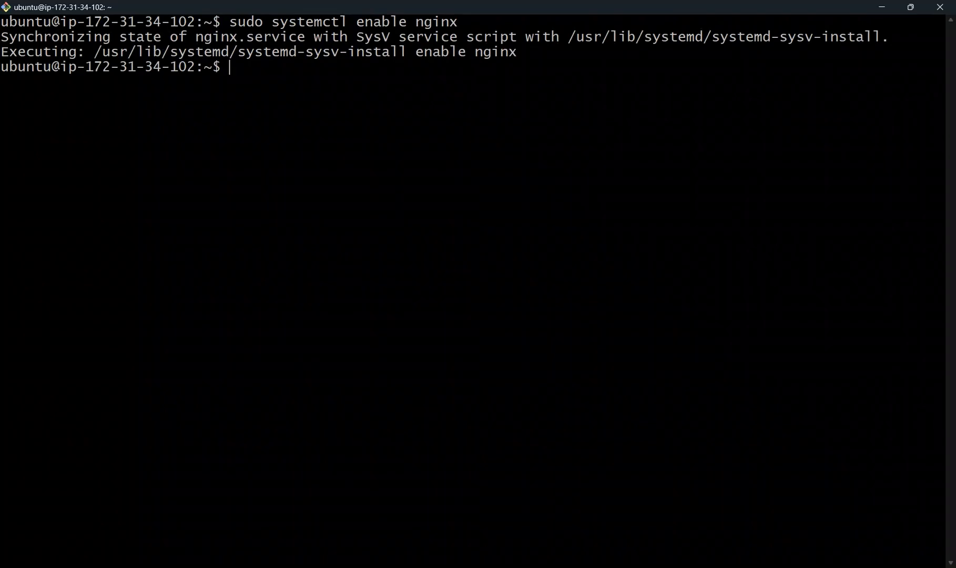
# Step: Check the nginx service's status with sudo systemctl status nginx
pyautogui.write('su')
pyautogui.press('BackSpace')
pyautogui.press('BackSpace')
pyautogui.press('Up')
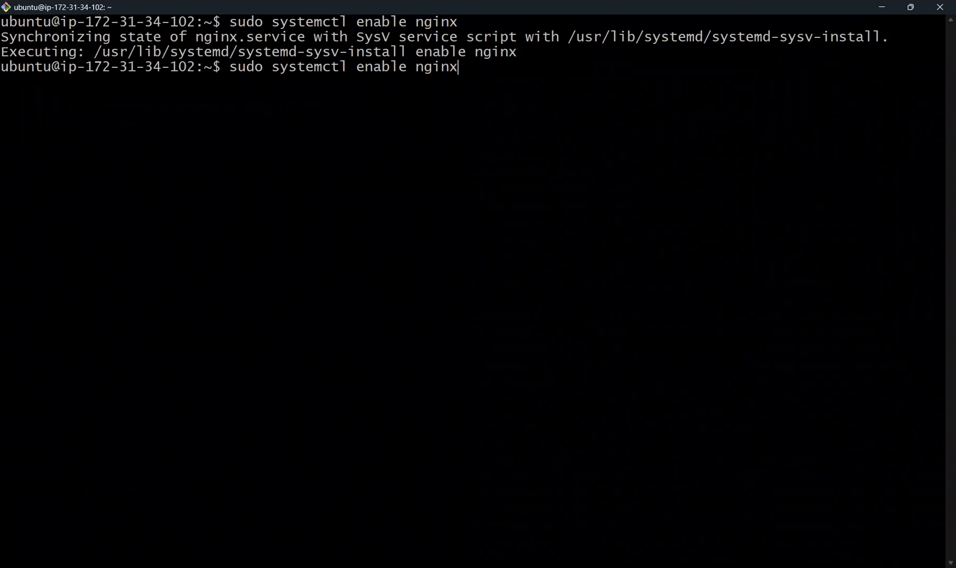
pyautogui.press('BackSpace')
pyautogui.press('BackSpace')
pyautogui.press('BackSpace')
pyautogui.press('BackSpace')
pyautogui.press('BackSpace')
pyautogui.press('BackSpace')
pyautogui.press('BackSpace')
pyautogui.press('BackSpace')
pyautogui.press('BackSpace')
pyautogui.press('BackSpace')
pyautogui.press('BackSpace')
pyautogui.press('BackSpace')
pyautogui.press('BackSpace')
pyautogui.write('st')
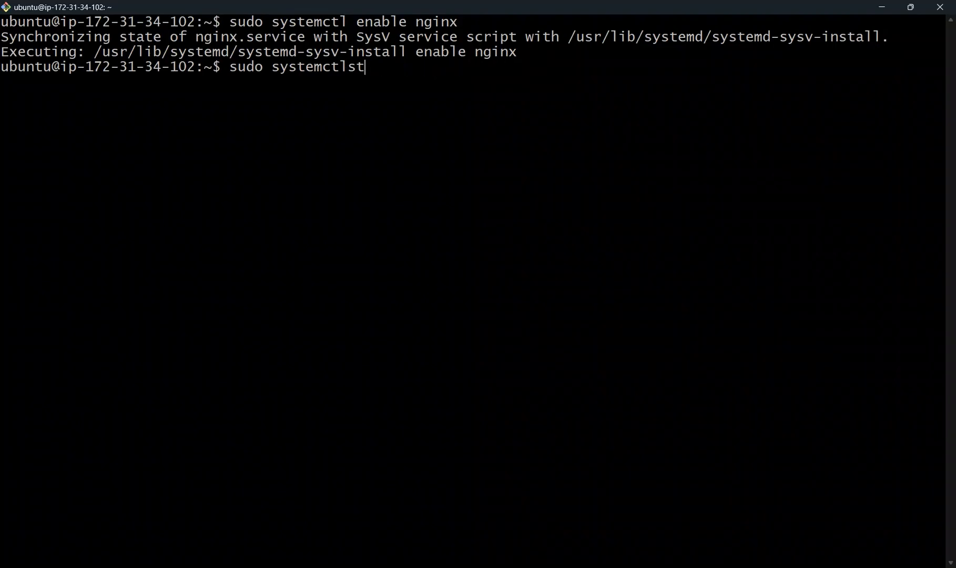
pyautogui.press('BackSpace')
pyautogui.press('BackSpace')
pyautogui.write('status ngi')
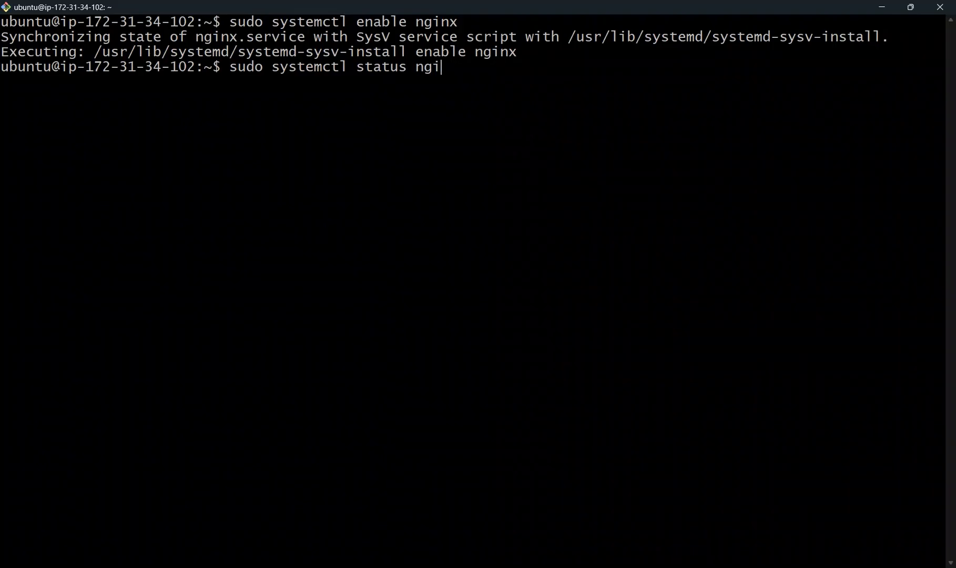
pyautogui.write('nx')
pyautogui.press('Return')
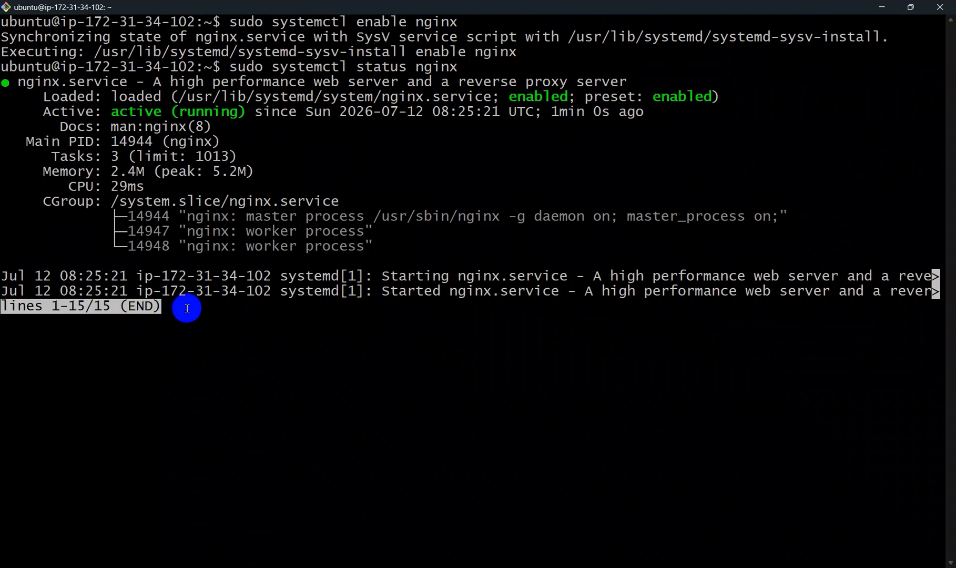
# Step: Quit the nginx status view and clear the terminal
pyautogui.press('q')
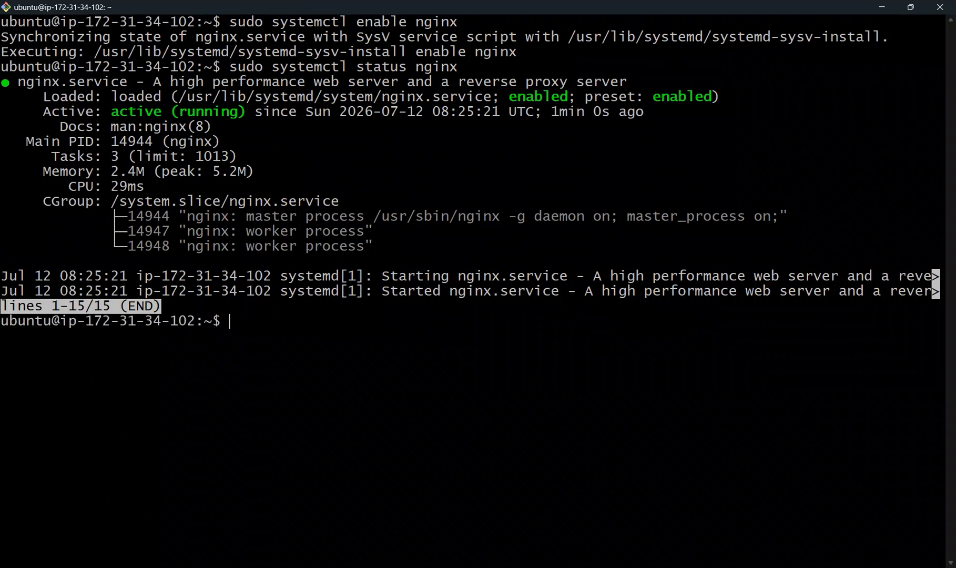
pyautogui.write('clear')
pyautogui.press('Return')
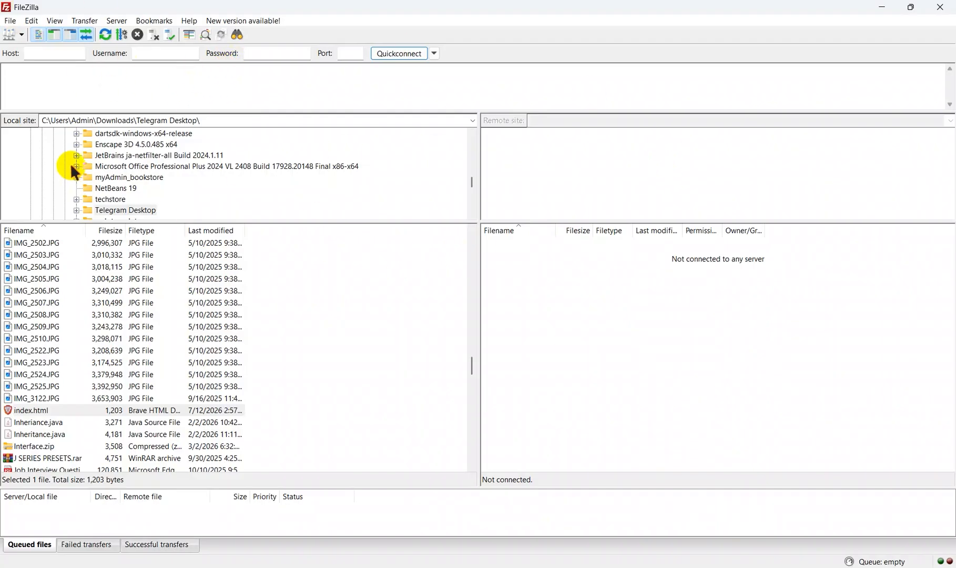
# Step: Open the Site Manager in FileZilla and clear the host address of the FTPServer_EC2 entry
pyautogui.click(15, 23)
pyautogui.moveTo(33, 25)
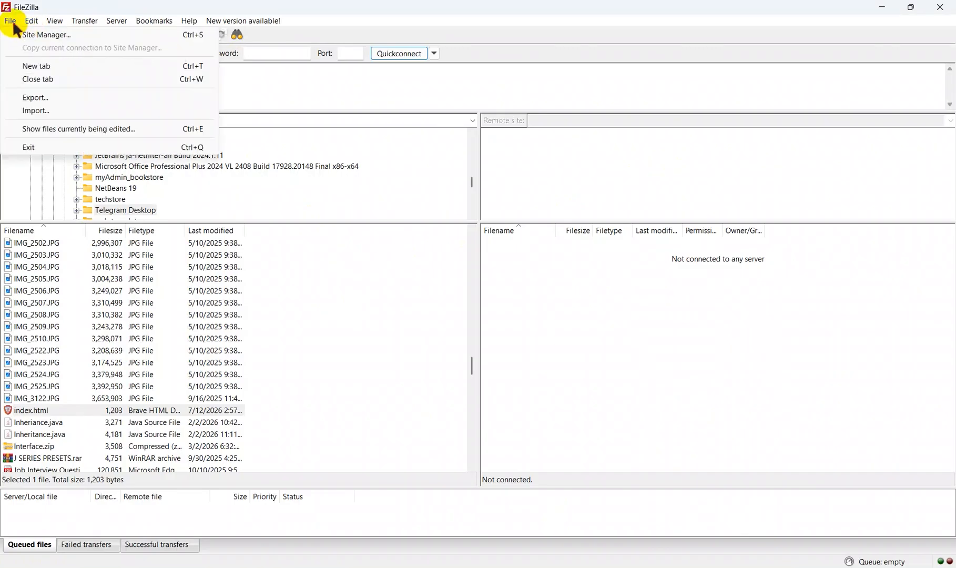
pyautogui.click(31, 33)
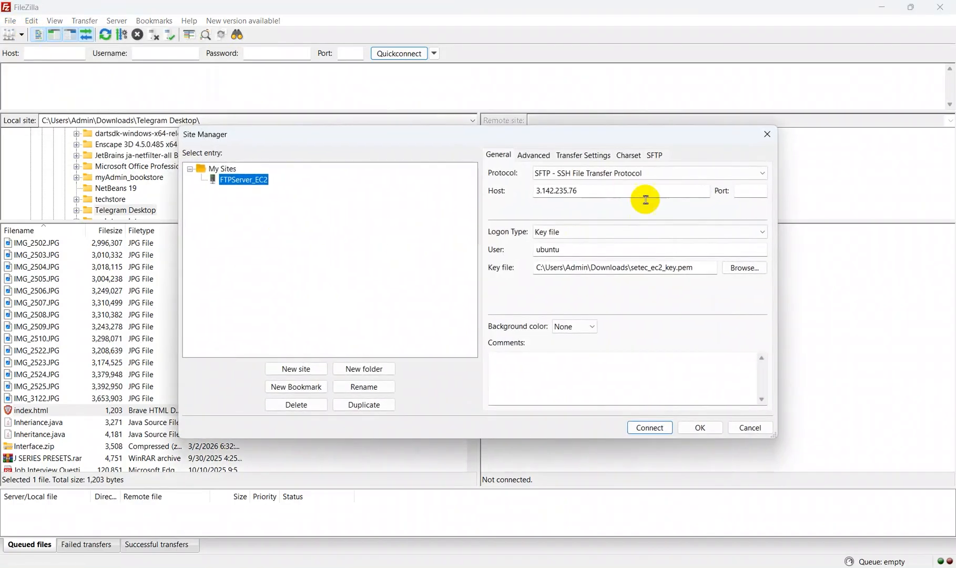
pyautogui.moveTo(592, 190); pyautogui.dragTo(519, 197)
pyautogui.press('BackSpace')
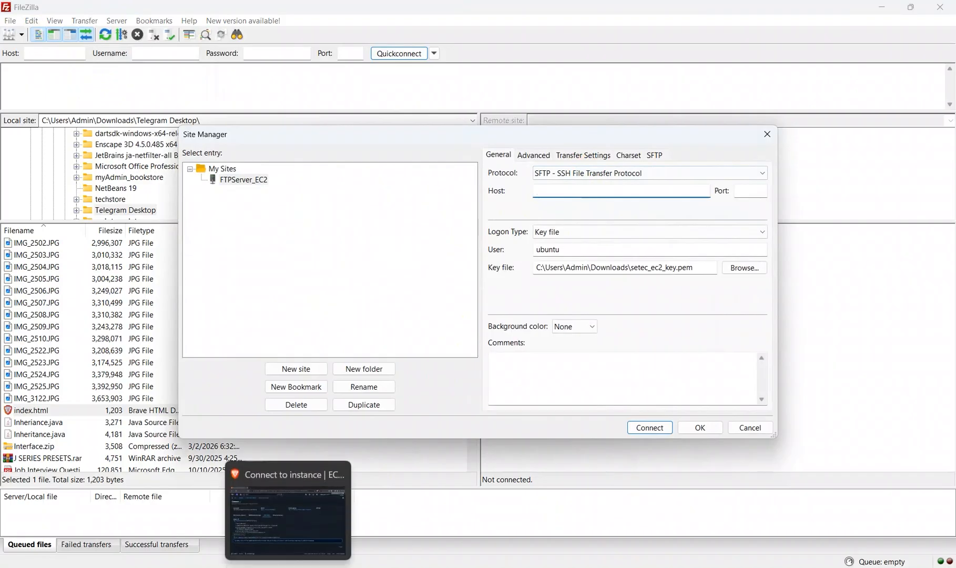
# Step: Switch to the AWS EC2 console in the browser and copy the instance's public IPv4 address from its EC2 Instance Connect details
pyautogui.click(288, 567)
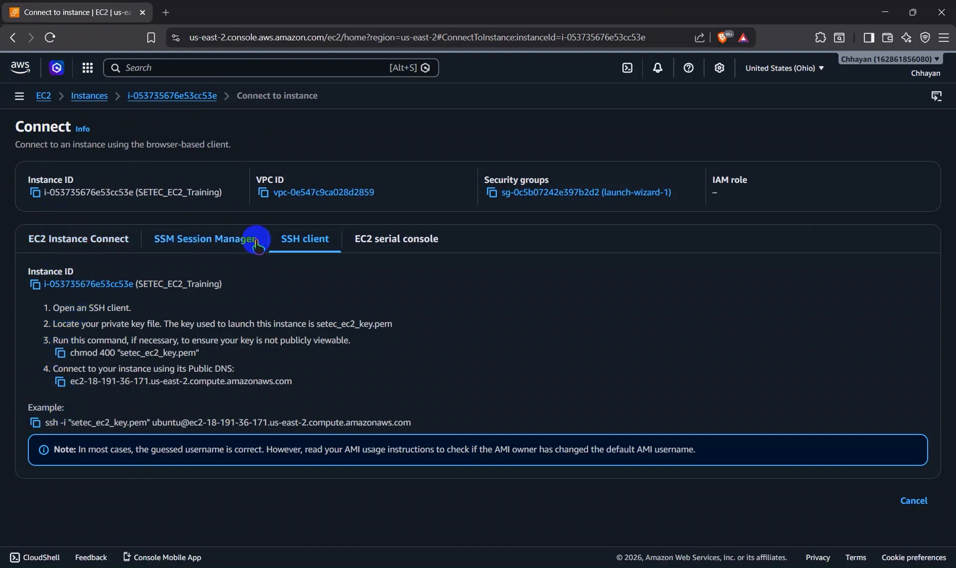
pyautogui.click(94, 238)
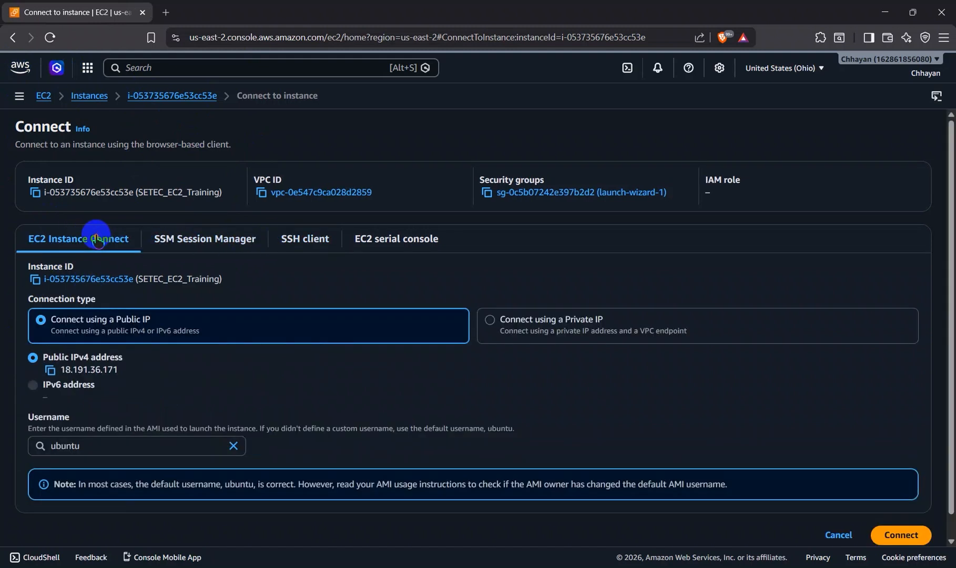
pyautogui.click(51, 370)
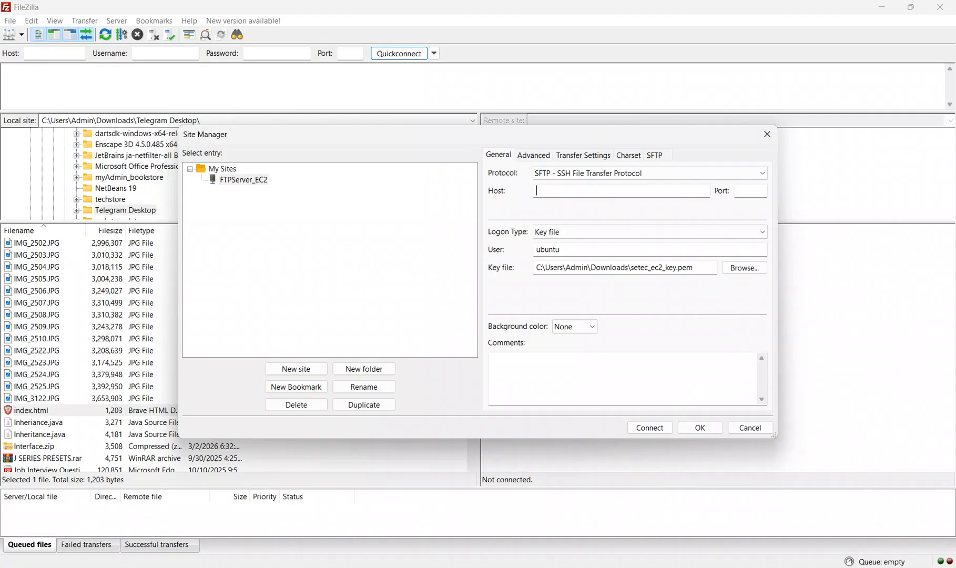
# Step: Return to FileZilla, set the FTPServer_EC2 host to 18.191.36.171, and connect to the server
pyautogui.click(549, 195)
pyautogui.hotkey('ctrl', 'v')
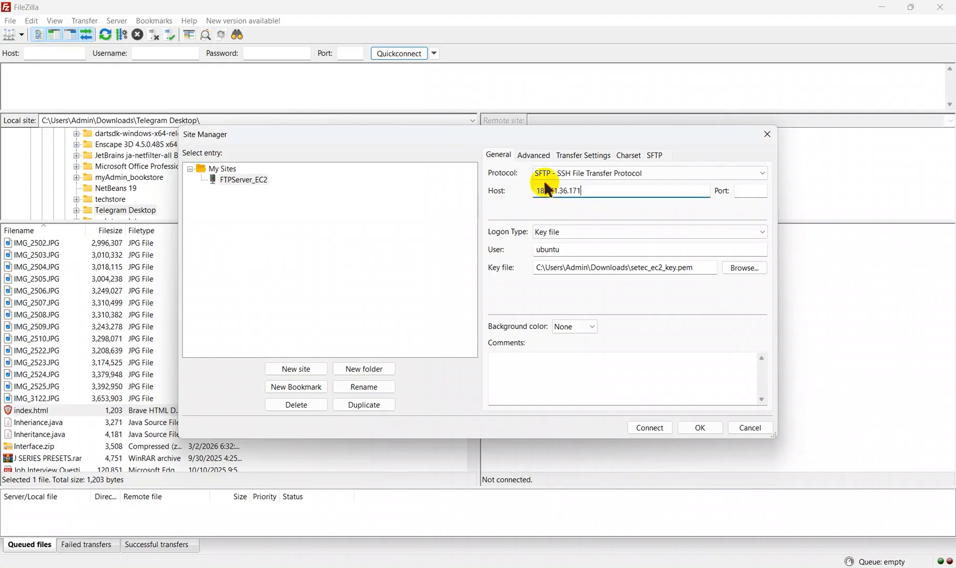
pyautogui.click(651, 424)
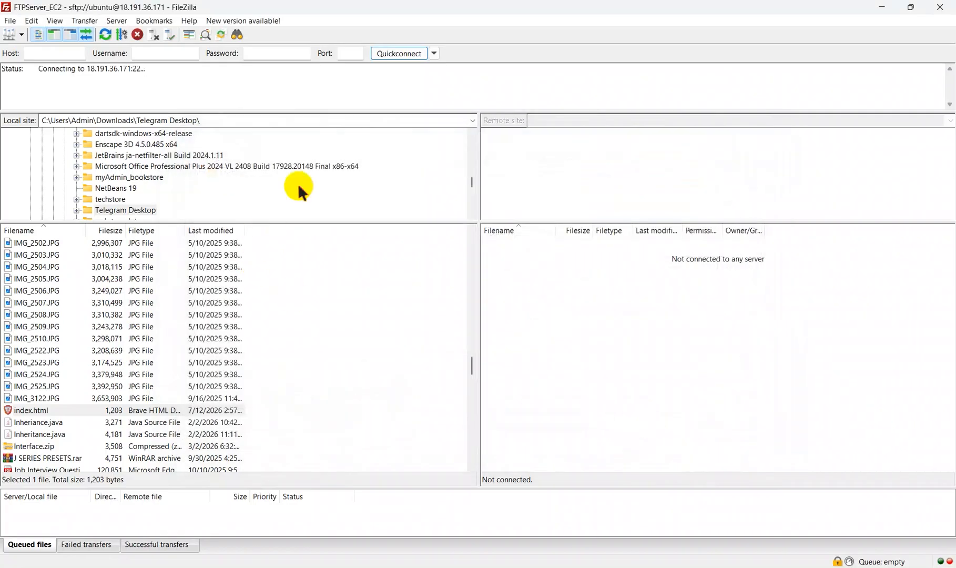
pyautogui.click(555, 348)
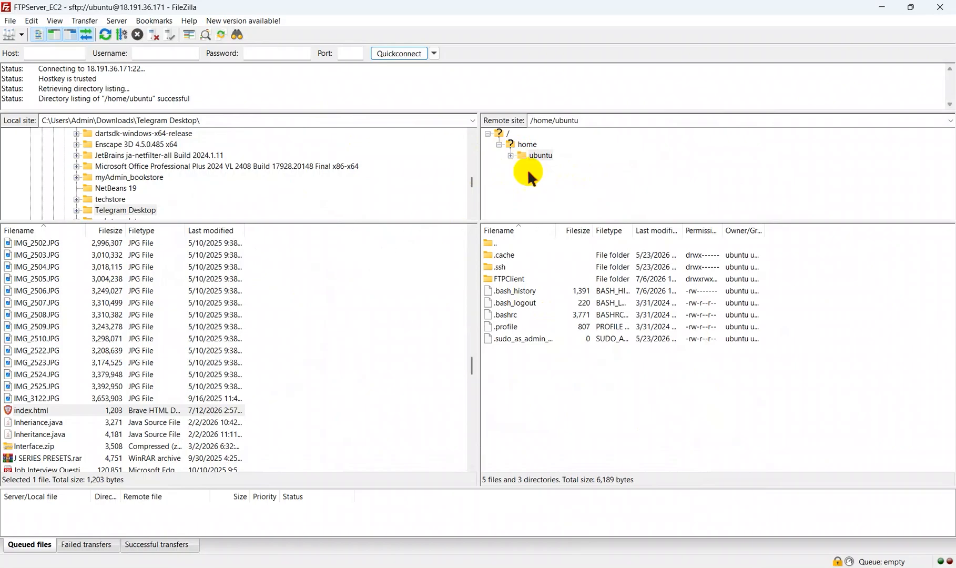
# Step: List the remote server's top-level directory / and try to open its /root folder
pyautogui.click(500, 145)
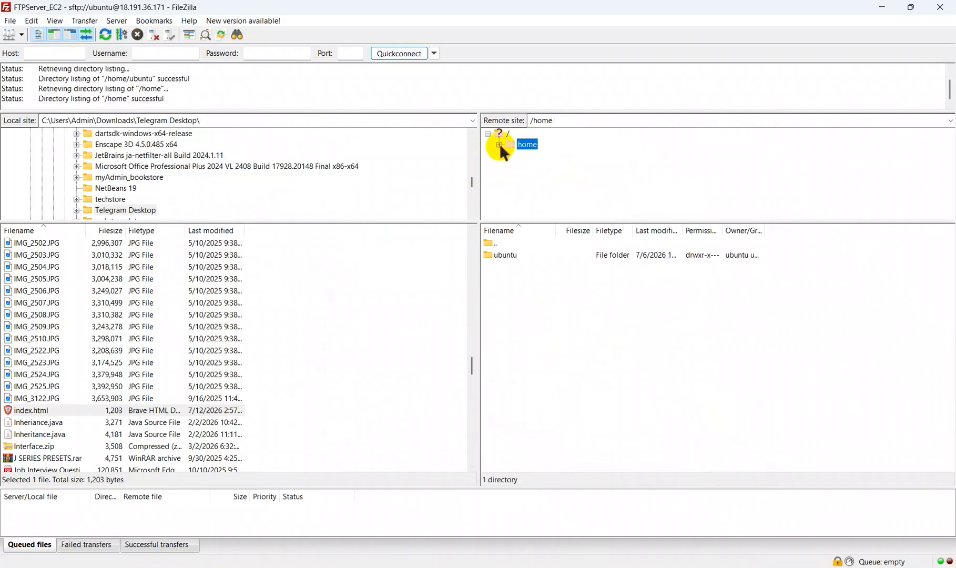
pyautogui.click(490, 132)
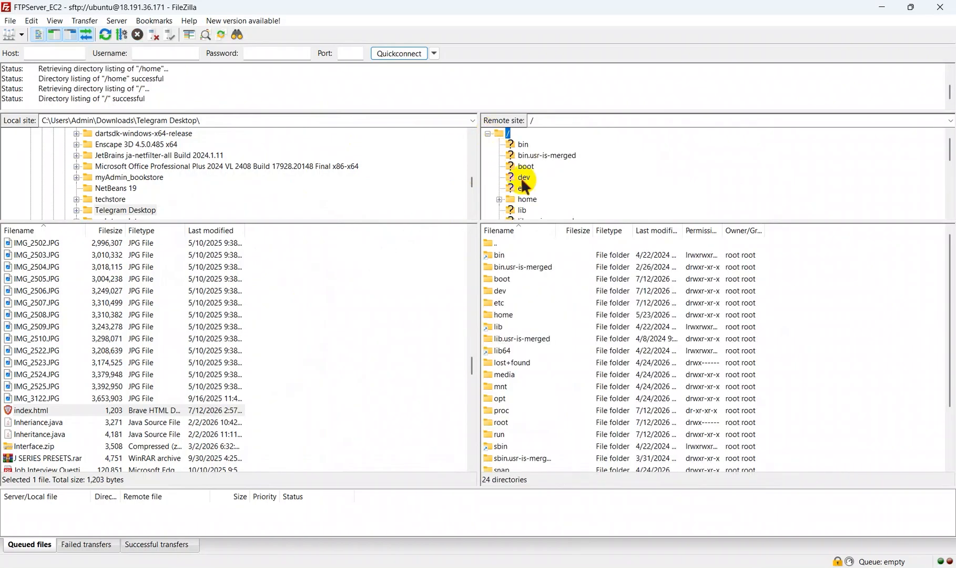
pyautogui.scroll(-2, 537, 181)
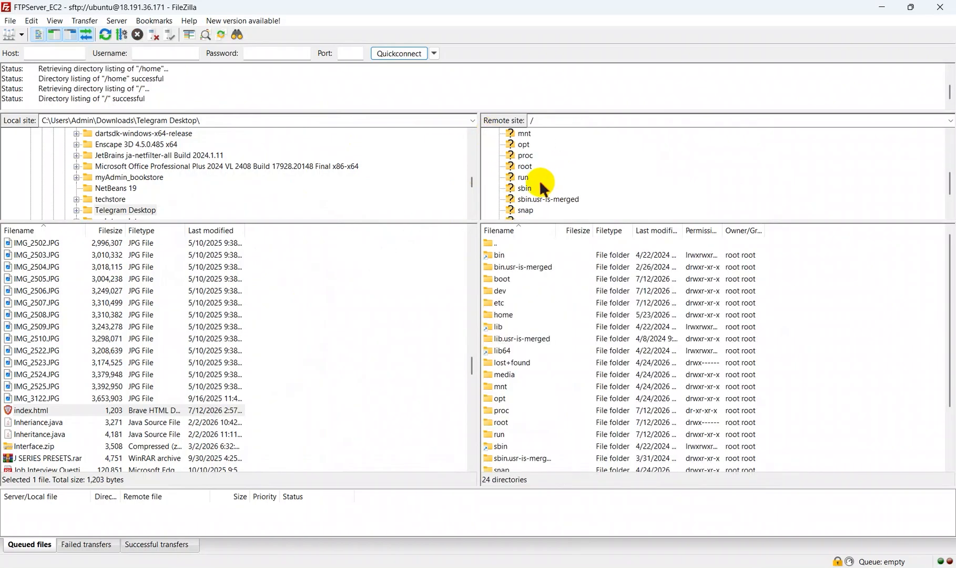
pyautogui.scroll(-2, 518, 166)
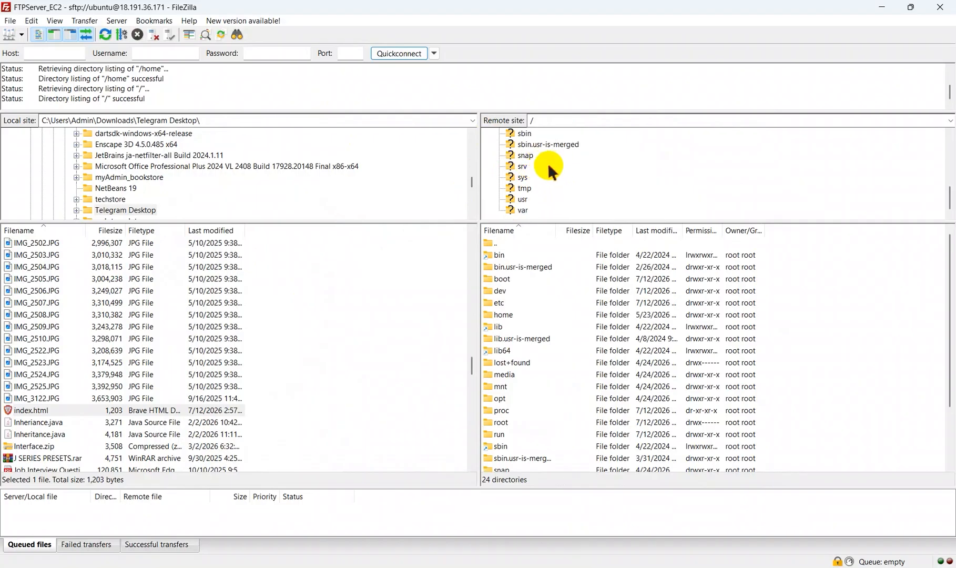
pyautogui.scroll(2, 520, 166)
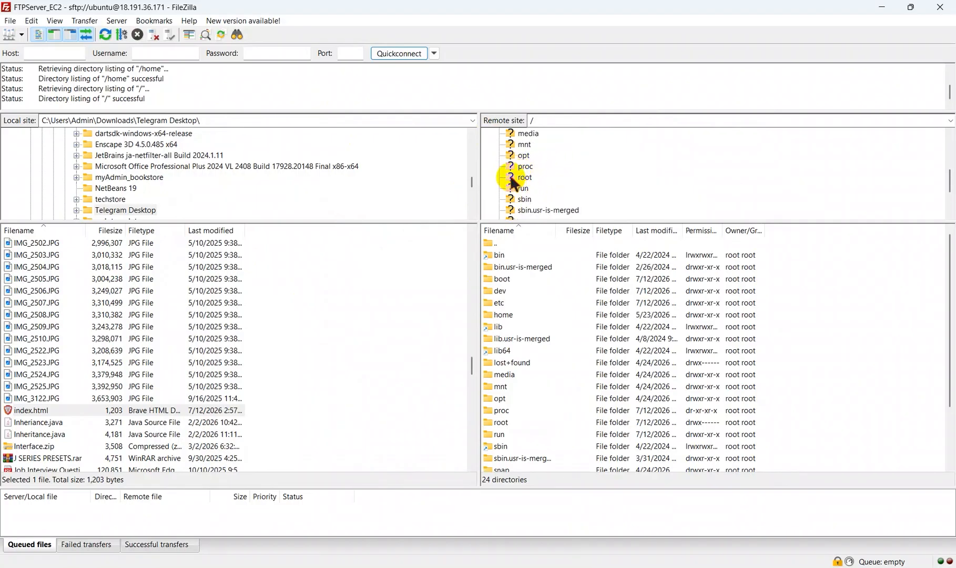
pyautogui.scroll(2, 513, 176)
pyautogui.scroll(2, 512, 172)
pyautogui.scroll(-1, 541, 164)
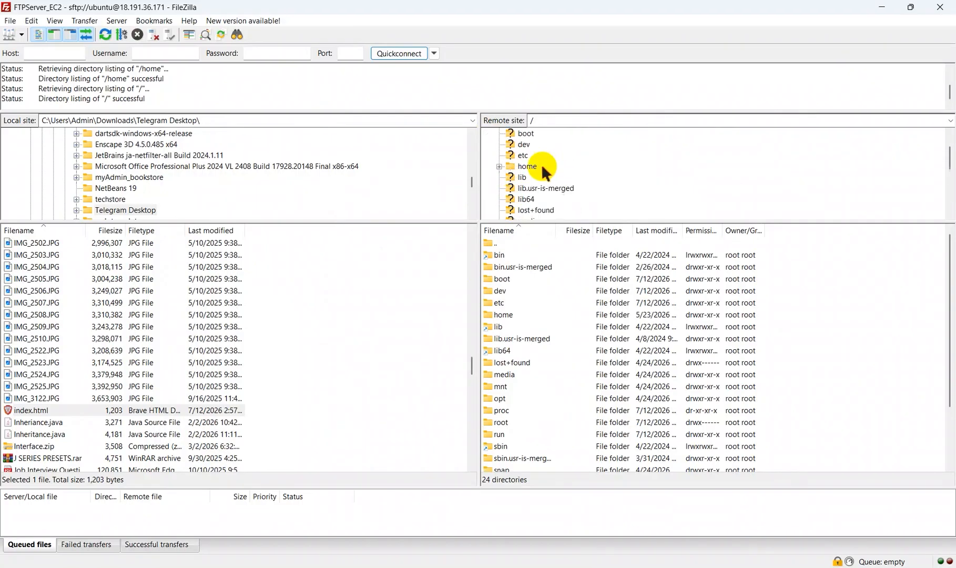
pyautogui.scroll(-2, 541, 164)
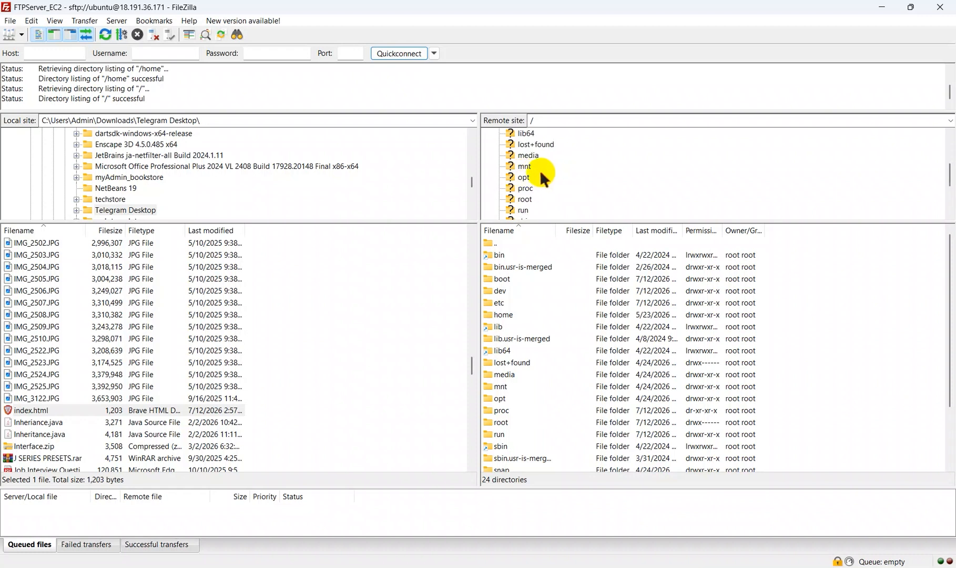
pyautogui.click(522, 199)
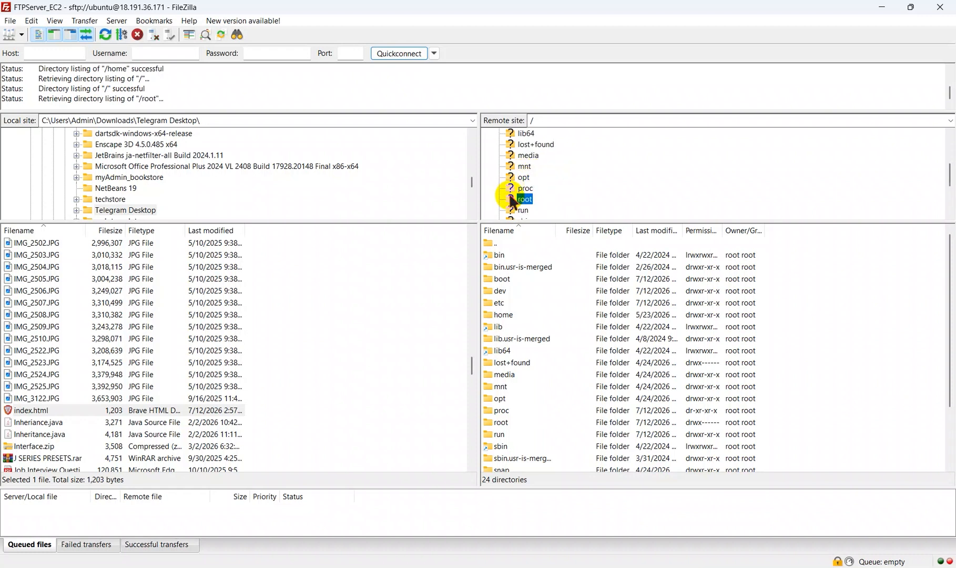
# Step: Open the remote folder /var/www/html and select the local index.html file
pyautogui.scroll(-3, 537, 188)
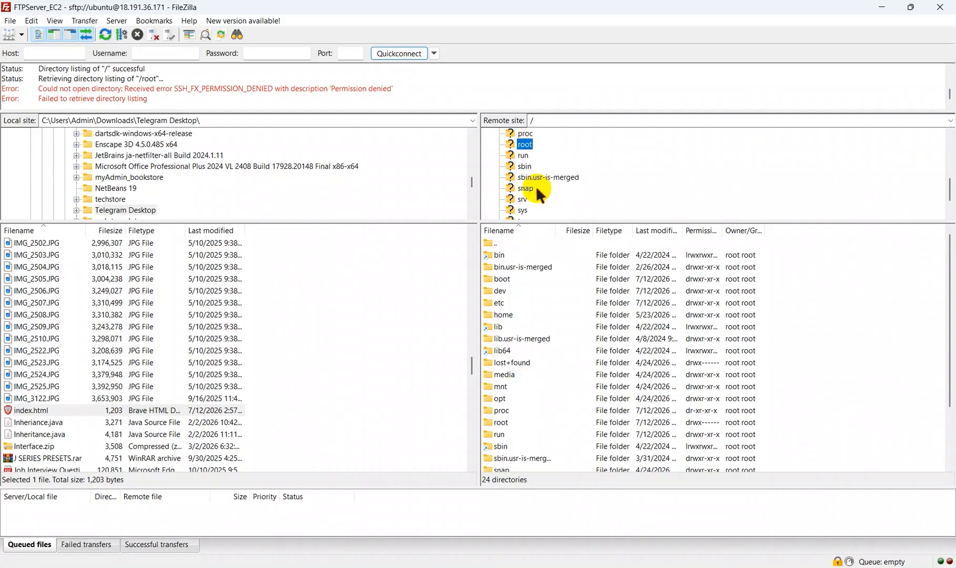
pyautogui.click(509, 207)
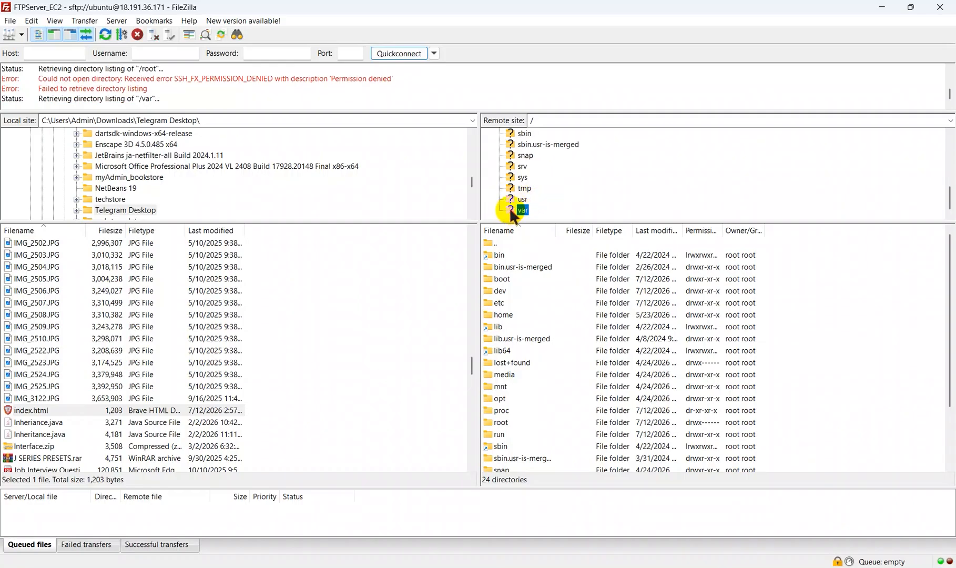
pyautogui.scroll(-2, 531, 148)
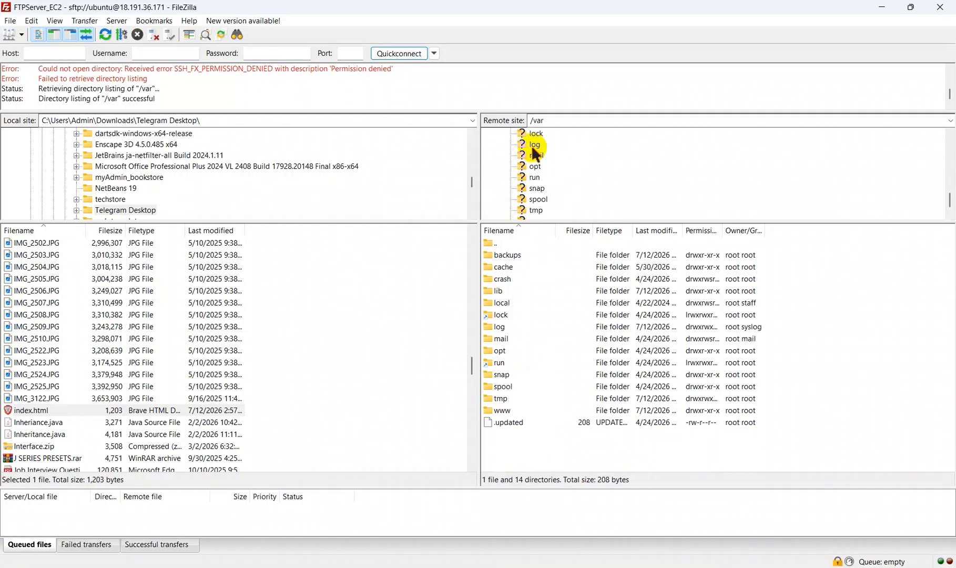
pyautogui.scroll(-1, 533, 147)
pyautogui.click(523, 207)
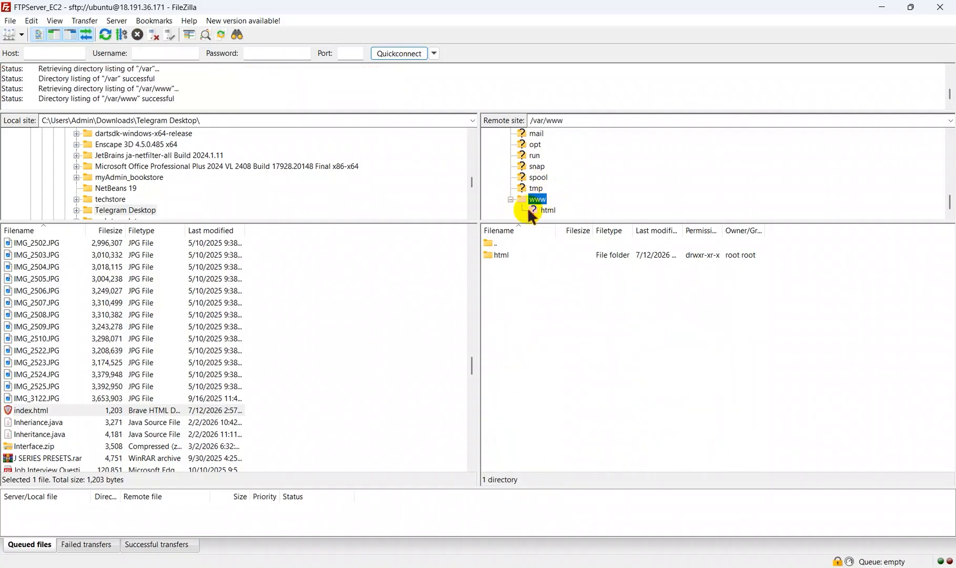
pyautogui.click(530, 210)
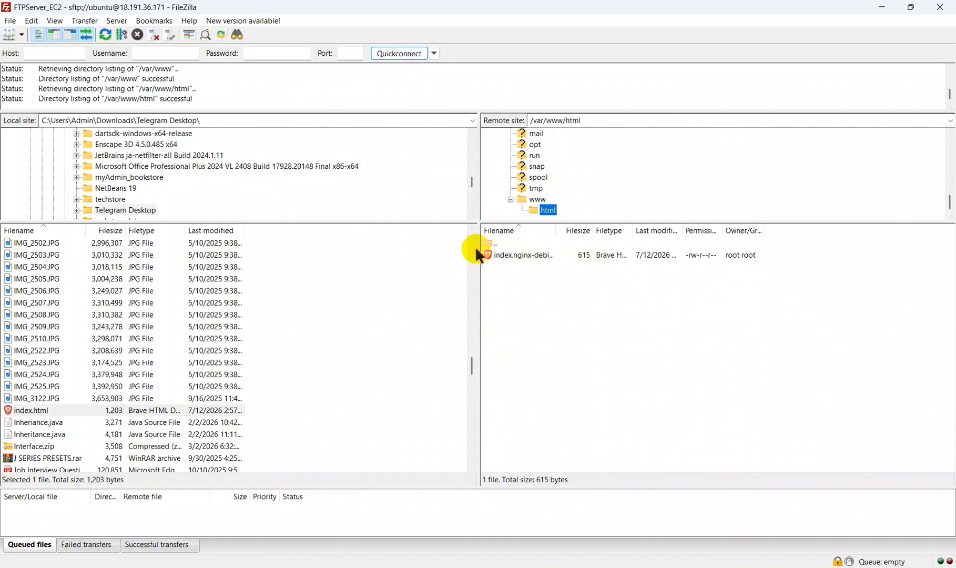
pyautogui.click(69, 410)
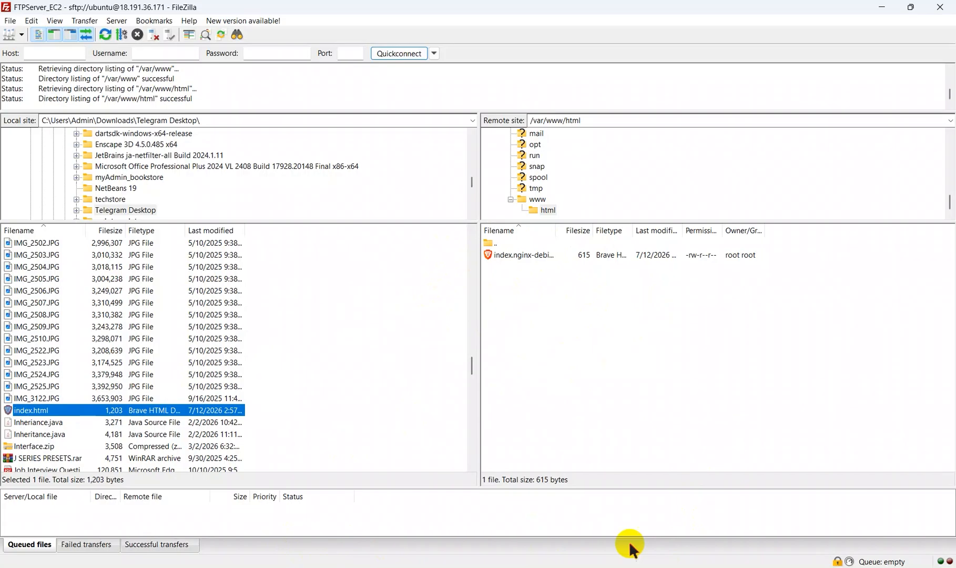
# Step: Switch to the Ubuntu terminal and begin entering a sudo chmod command
pyautogui.moveTo(288, 567)
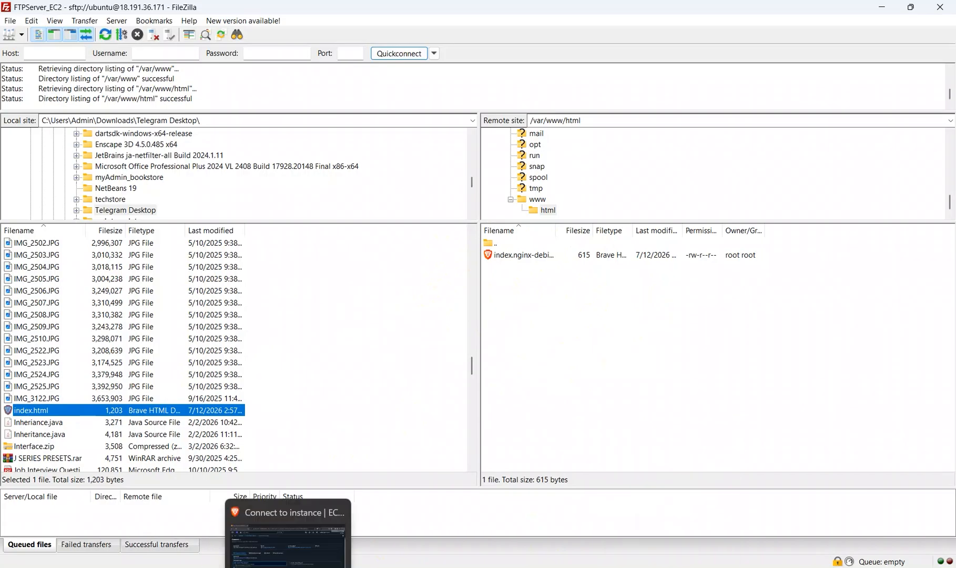
pyautogui.click(614, 556)
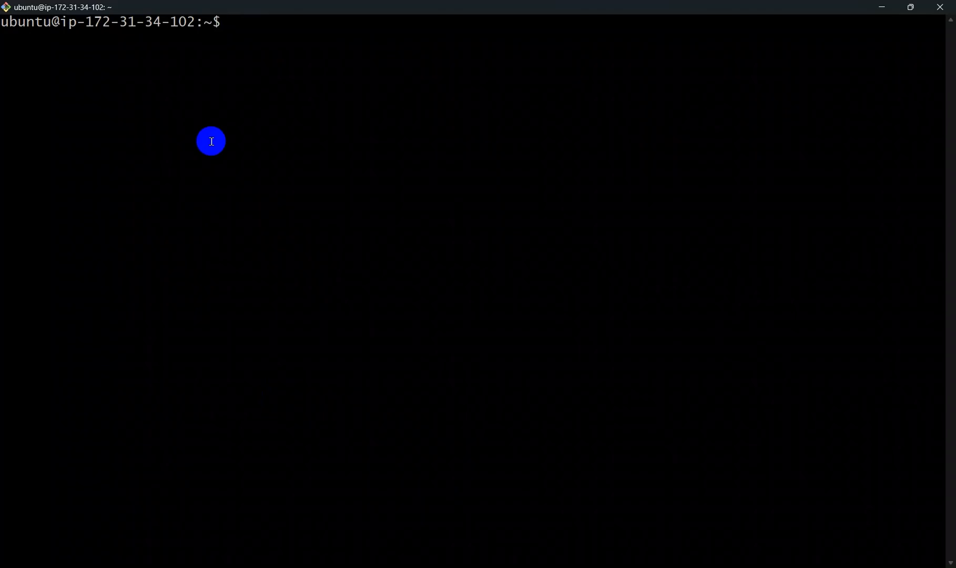
pyautogui.write('sudo chmot')
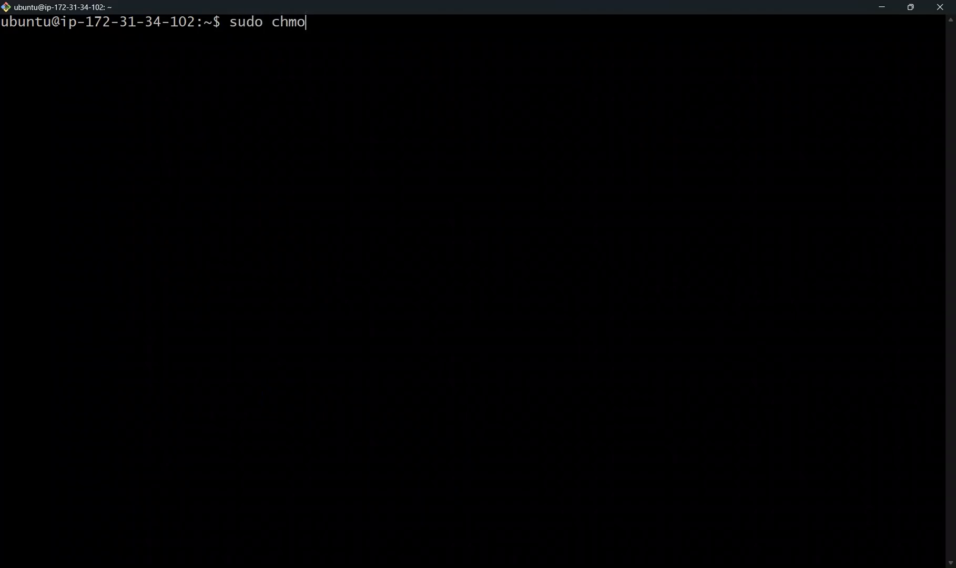
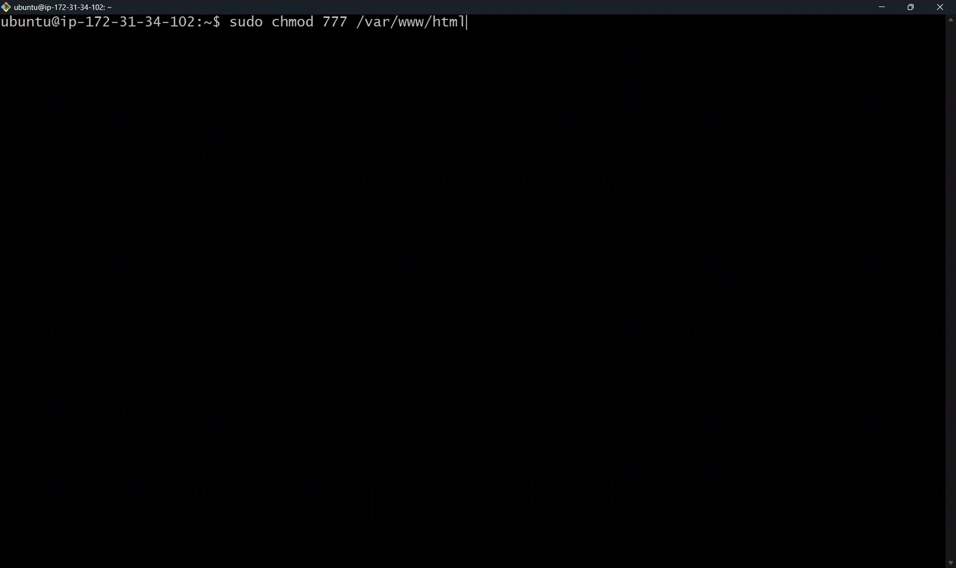
# Step: Apply chmod 777 to /var/www/html with sudo, and change the terminal's working directory to that folder
pyautogui.press('Return')
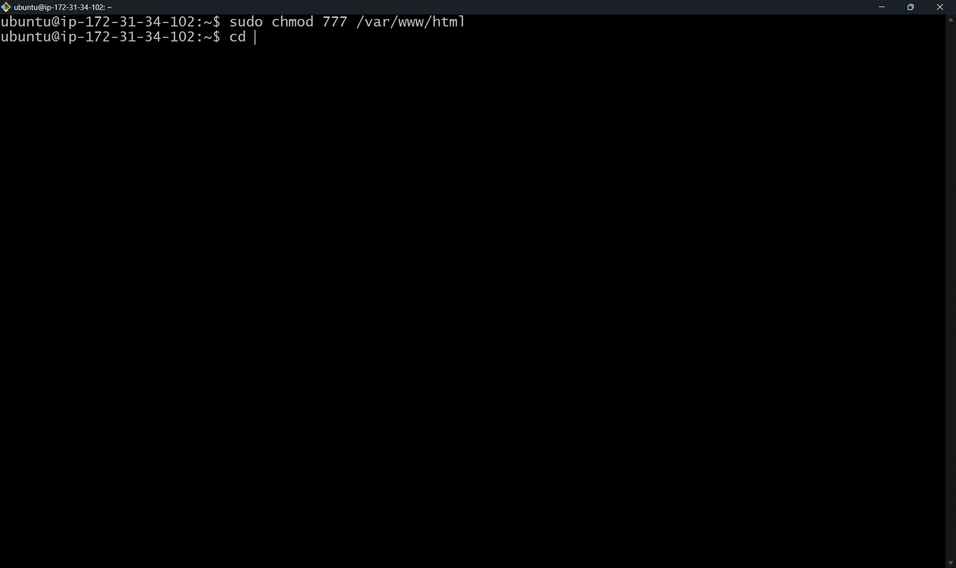
pyautogui.press('Up')
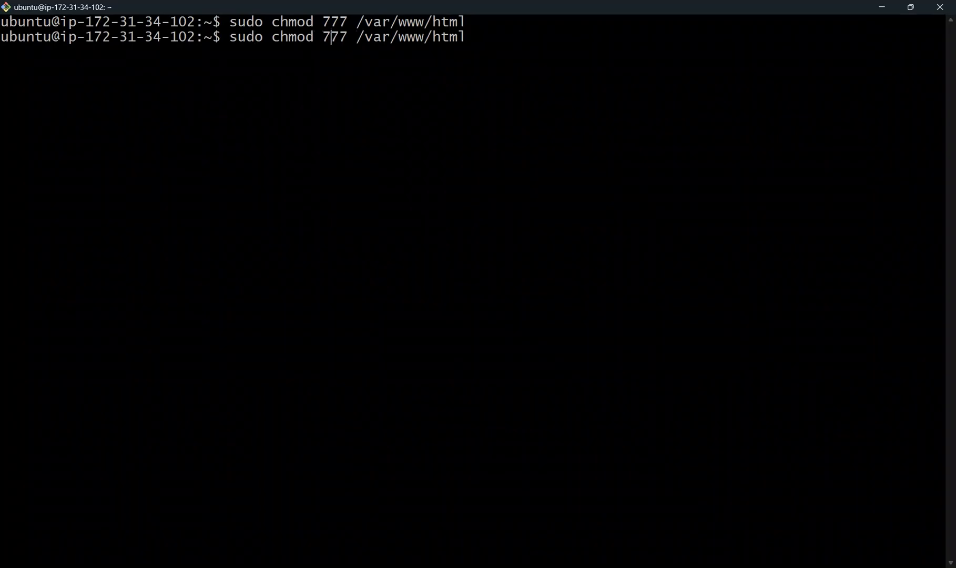
pyautogui.press('BackSpace')
pyautogui.press('BackSpace')
pyautogui.press('BackSpace')
pyautogui.press('BackSpace')
pyautogui.press('BackSpace')
pyautogui.press('BackSpace')
pyautogui.press('BackSpace')
pyautogui.press('BackSpace')
pyautogui.press('BackSpace')
pyautogui.press('BackSpace')
pyautogui.press('BackSpace')
pyautogui.press('BackSpace')
pyautogui.press('BackSpace')
pyautogui.press('BackSpace')
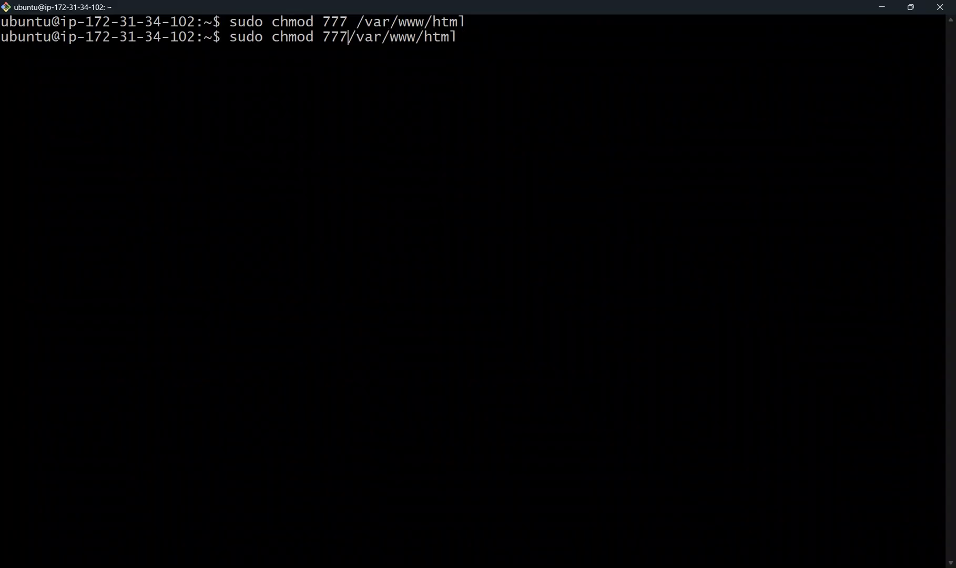
pyautogui.press('BackSpace')
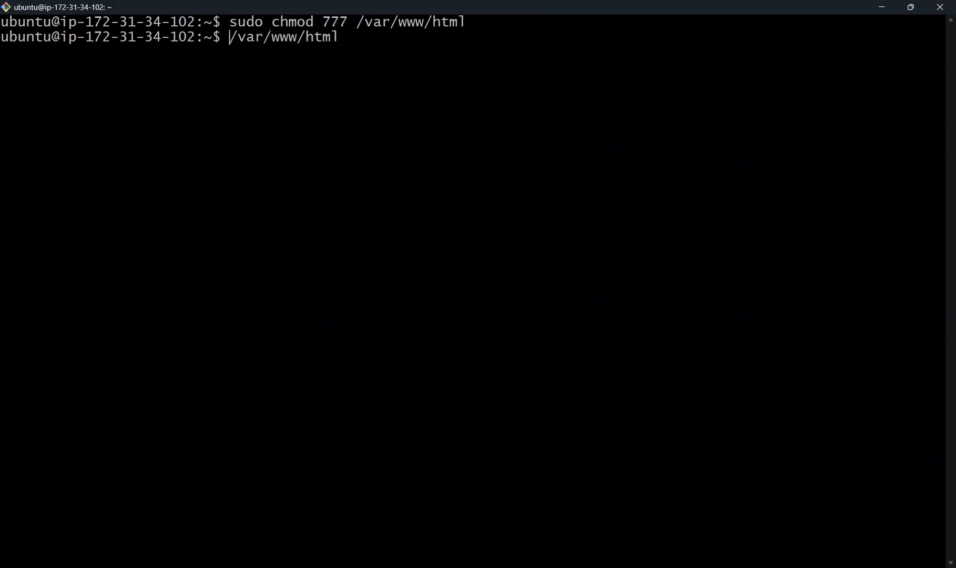
pyautogui.write('cd')
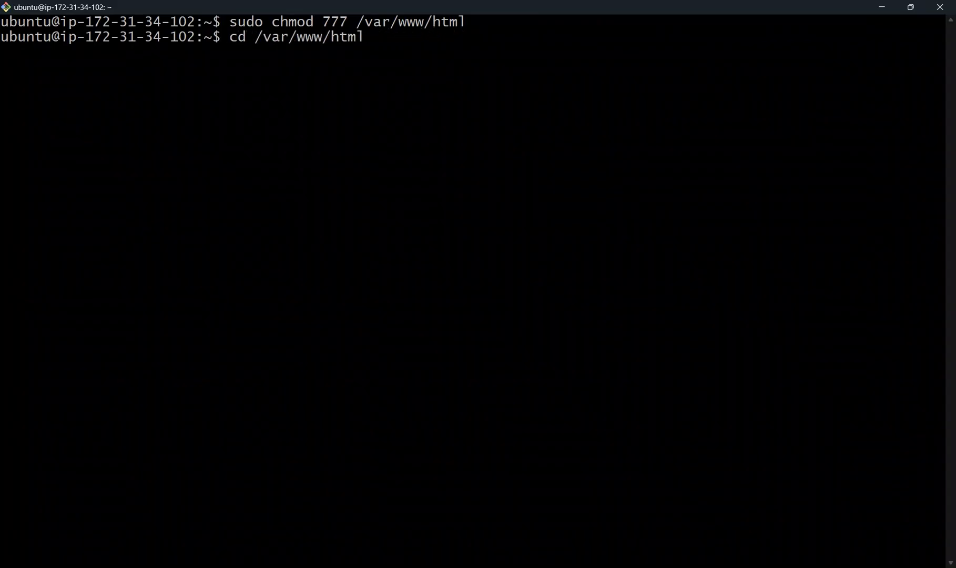
pyautogui.press('Return')
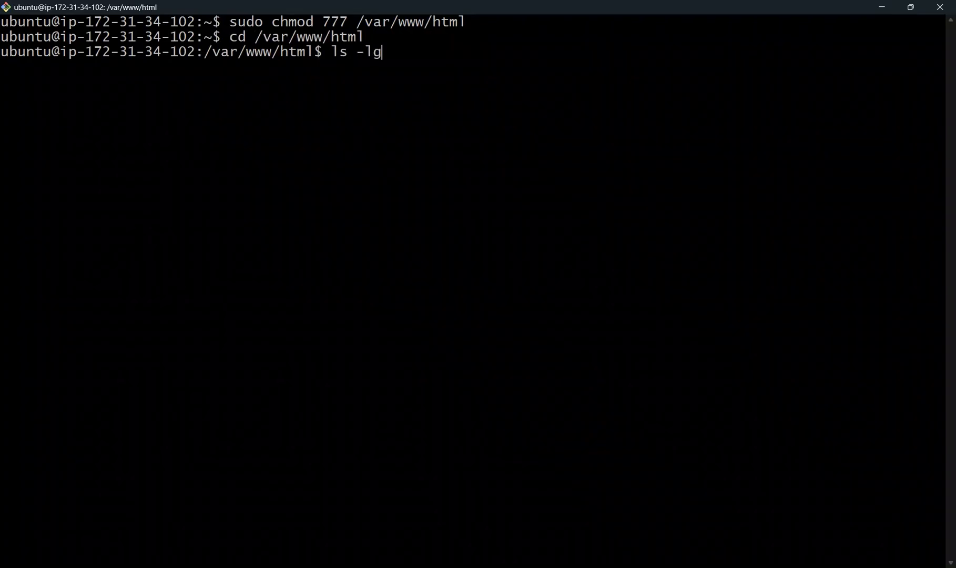
# Step: List the contents of /var/www/html with ls -lh and highlight the filename of the default nginx page
pyautogui.write('ls -lh')
pyautogui.press('Return')
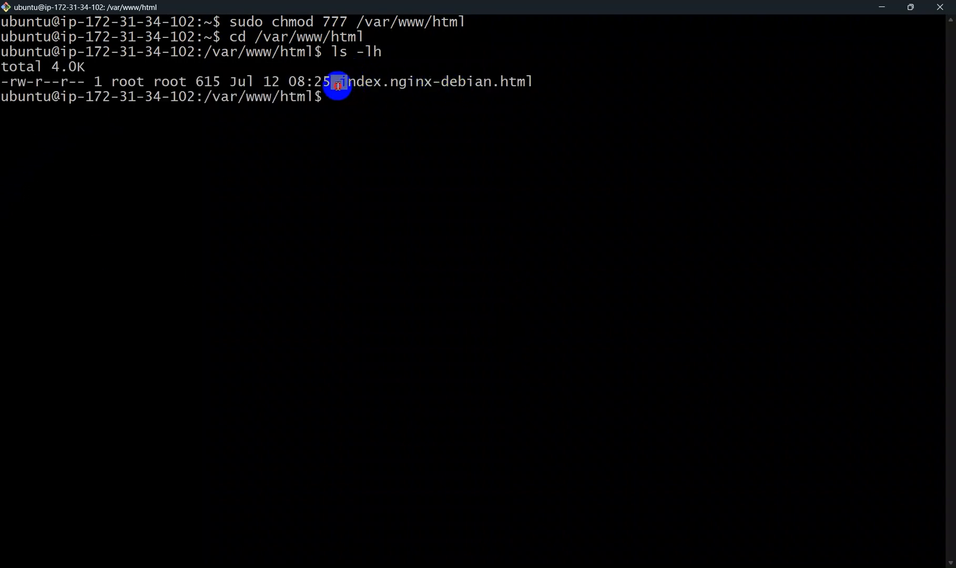
pyautogui.moveTo(332, 83); pyautogui.dragTo(548, 79)
pyautogui.click(544, 79)
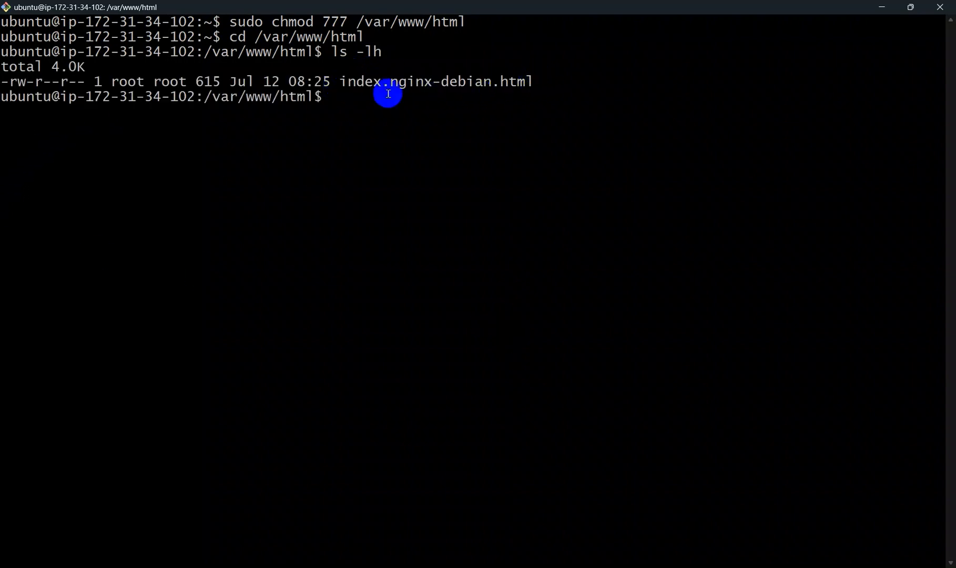
# Step: Switch to FileZilla, upload the local index.html to the remote /var/www/html folder, and dismiss the transfer notification
pyautogui.hotkey('alt', 'Tab')
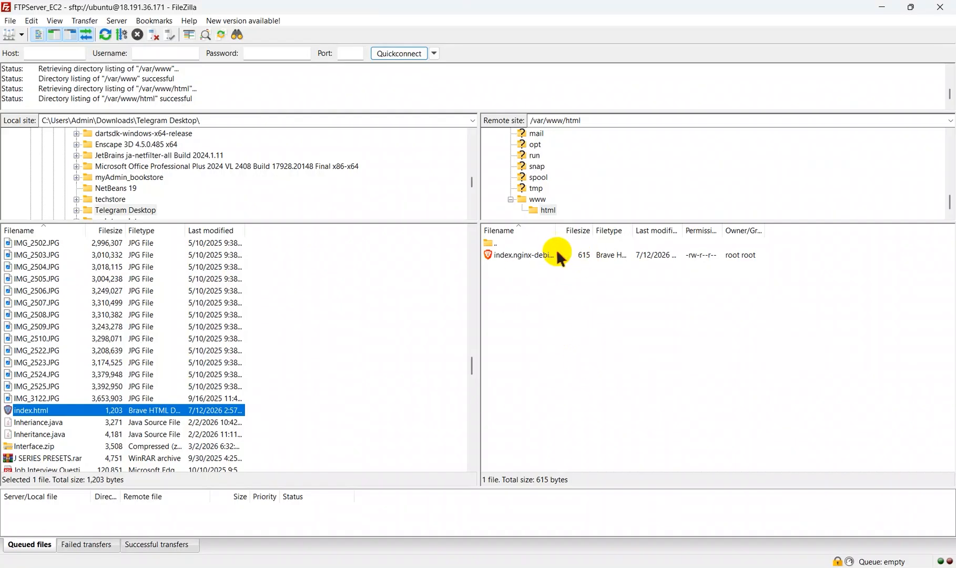
pyautogui.moveTo(81, 411); pyautogui.dragTo(529, 283)
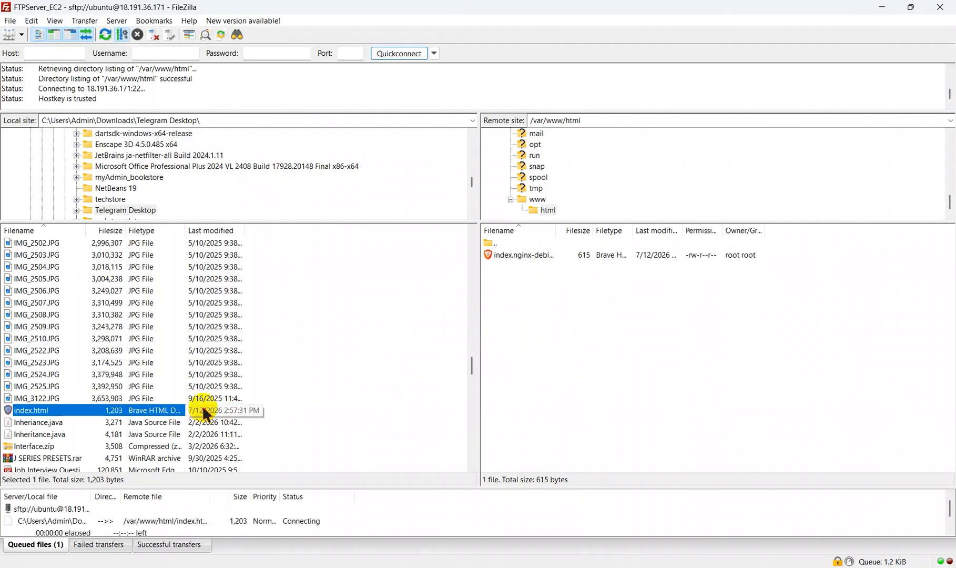
pyautogui.moveTo(239, 413)
pyautogui.mouseDown()
pyautogui.moveTo(510, 362)
pyautogui.moveTo(226, 401)
pyautogui.mouseUp()
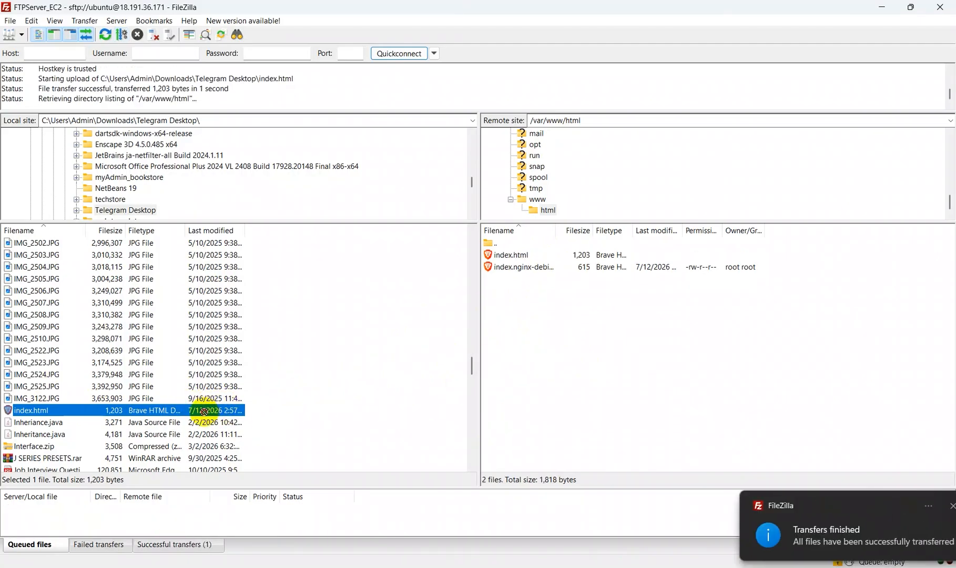
pyautogui.click(551, 250)
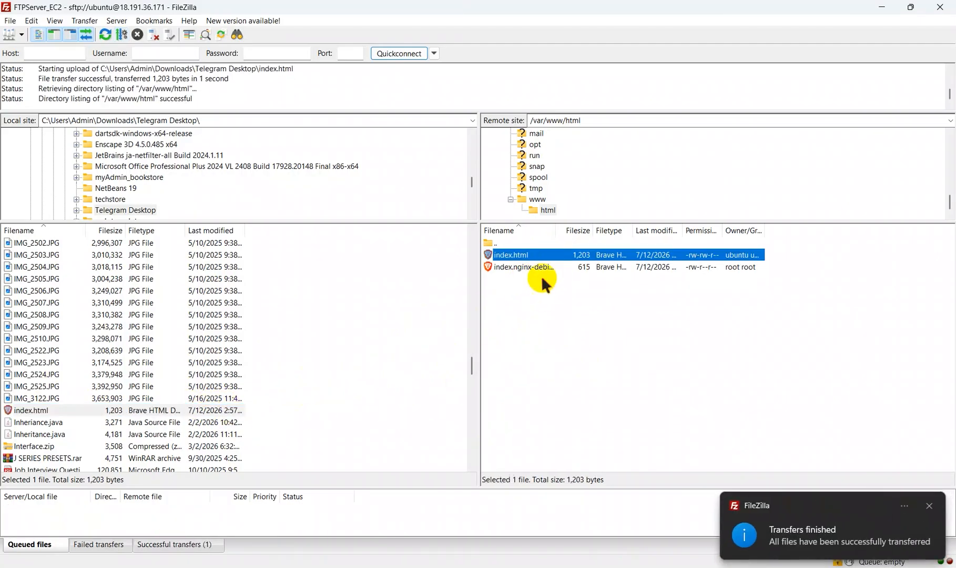
pyautogui.click(930, 506)
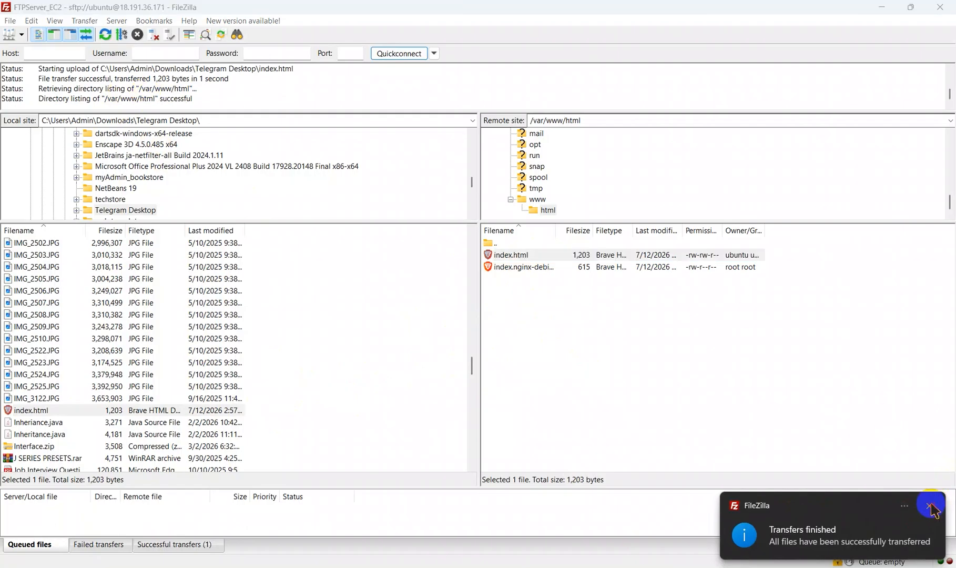
pyautogui.click(510, 256)
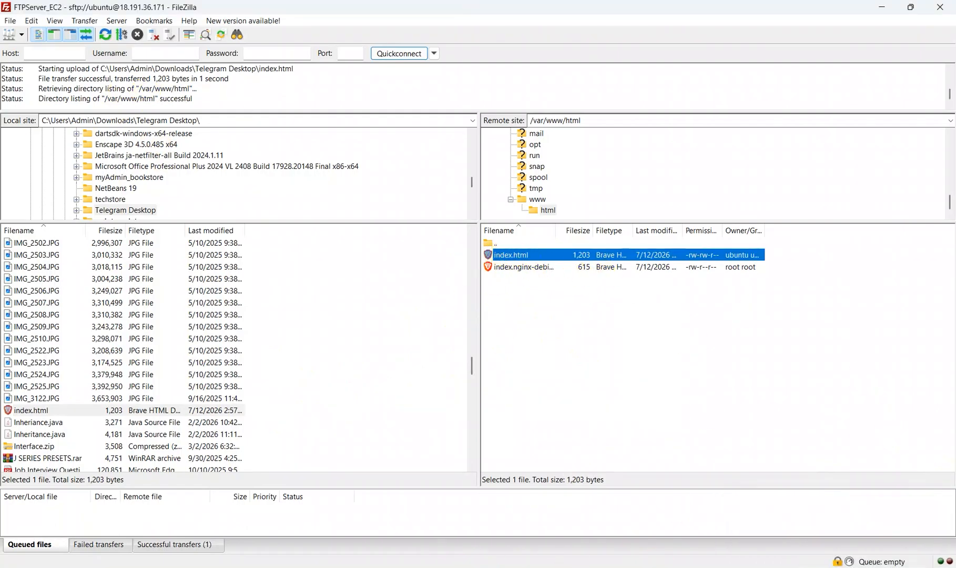
# Step: Return to the Ubuntu terminal, list /var/www/html again with ls -lh, and highlight the uploaded index.html entry
pyautogui.click(672, 567)
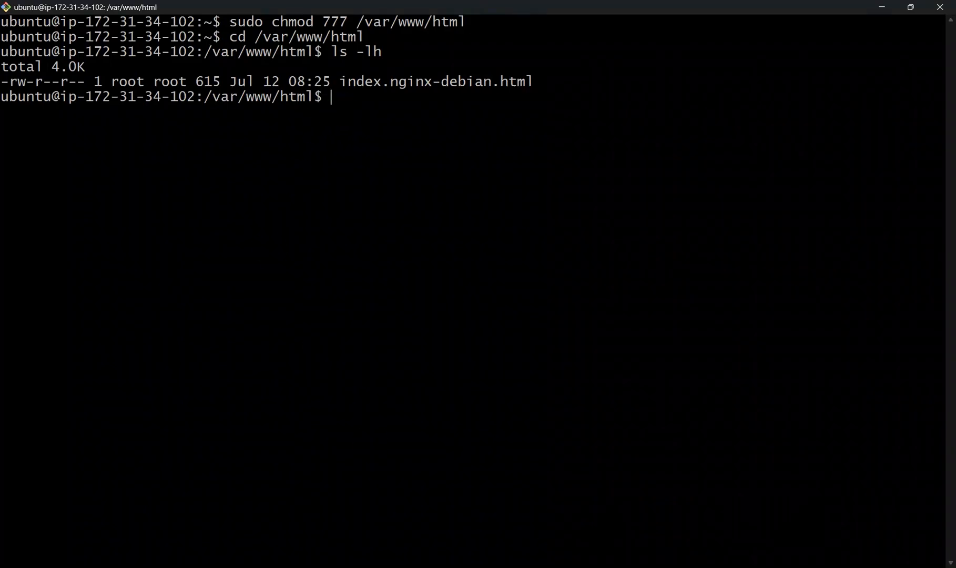
pyautogui.press('Up')
pyautogui.press('Return')
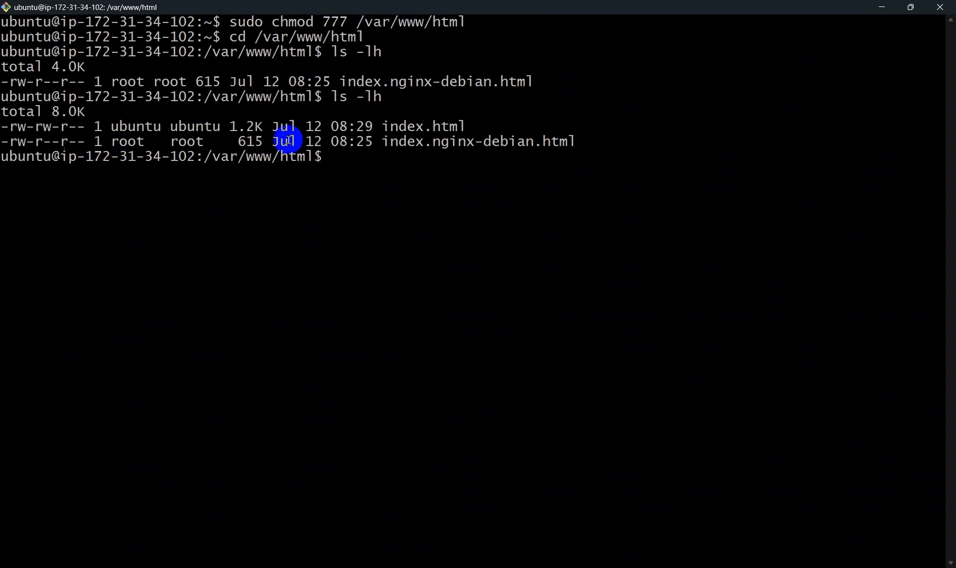
pyautogui.moveTo(382, 123); pyautogui.dragTo(471, 126)
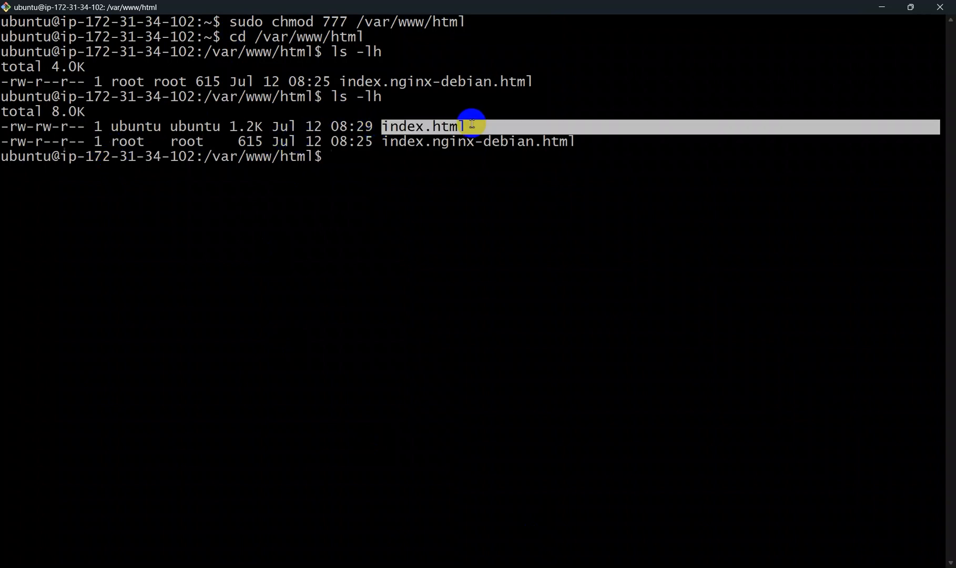
pyautogui.rightClick(470, 125)
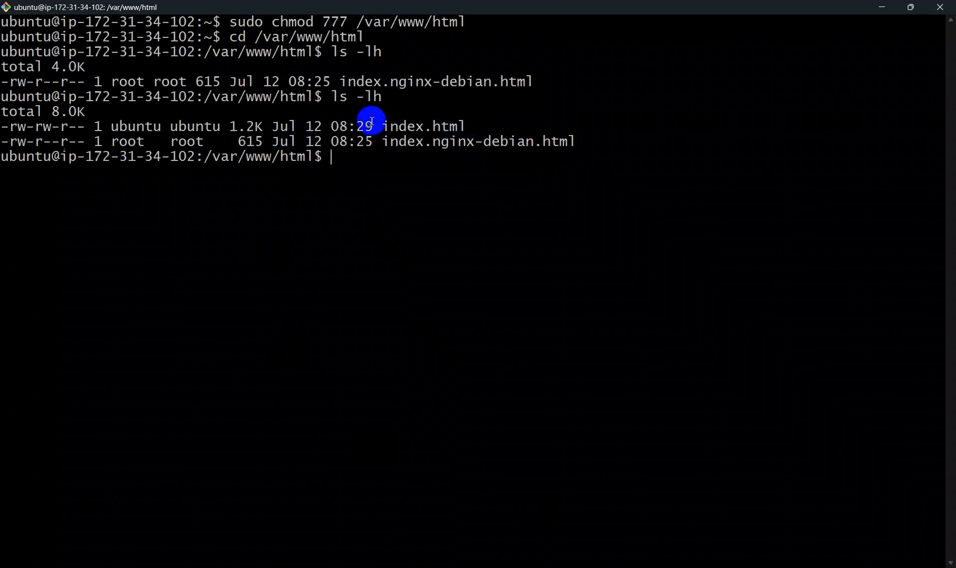
pyautogui.moveTo(370, 123); pyautogui.dragTo(489, 132)
pyautogui.hotkey('ctrl', 'c')
pyautogui.click(488, 133)
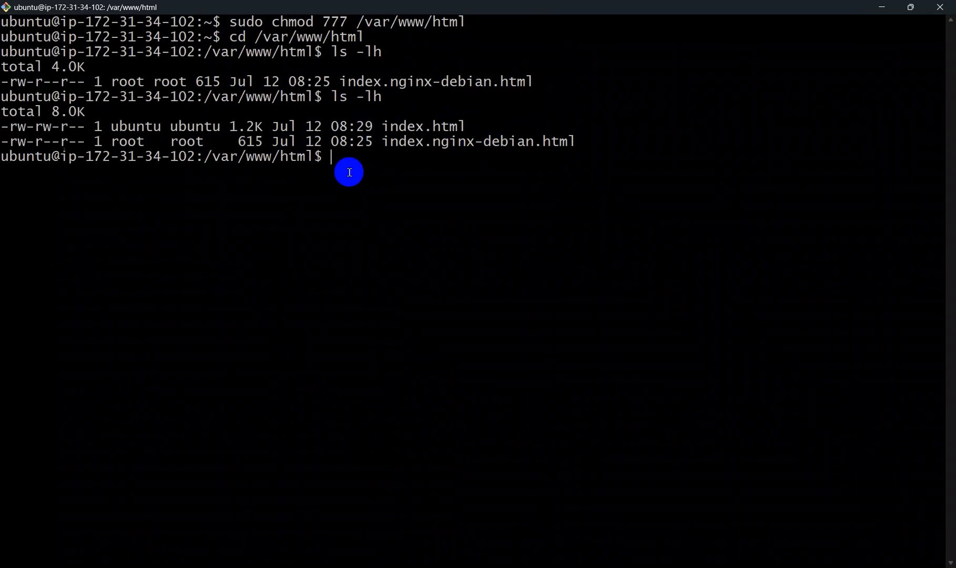
# Step: Change the terminal's working directory back to the home directory with cd
pyautogui.write('cd')
pyautogui.press('Return')
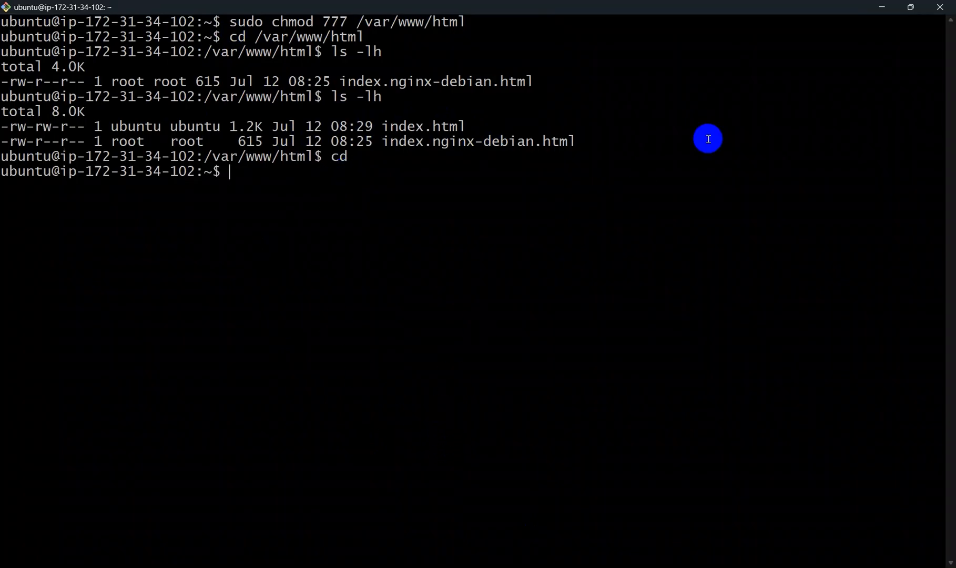
# Step: Minimize the terminal and switch to the Brave browser with a new blank tab open
pyautogui.click(881, 7)
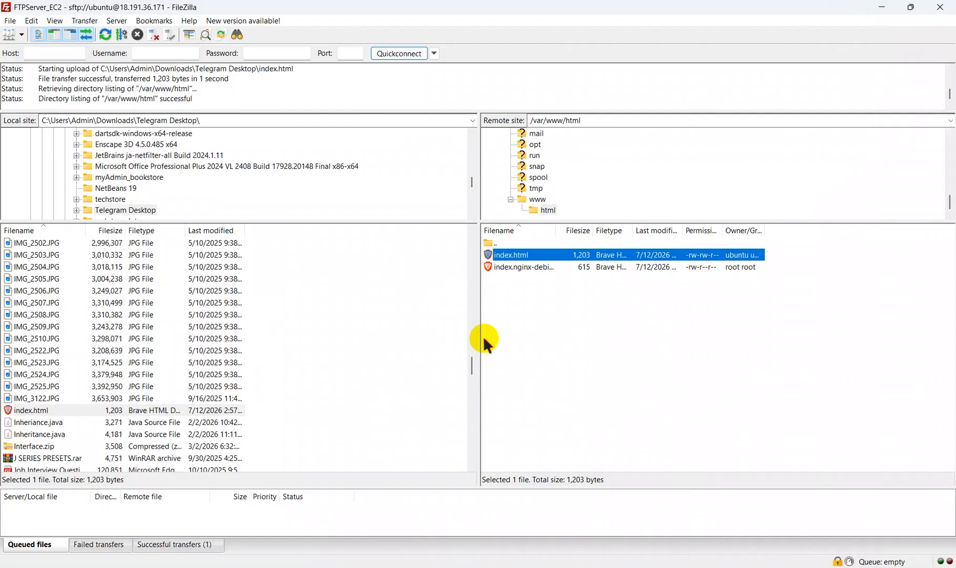
pyautogui.click(537, 294)
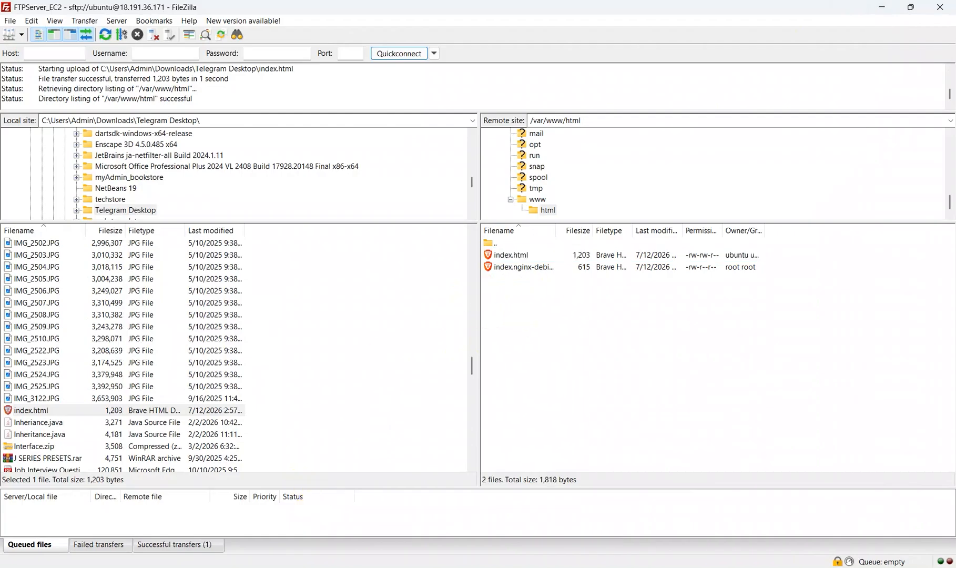
pyautogui.click(287, 567)
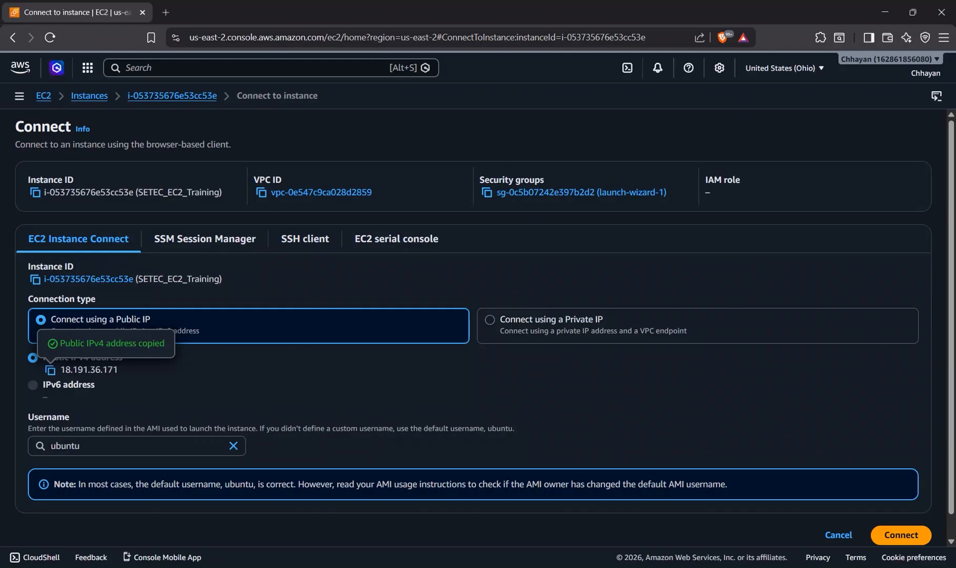
pyautogui.click(166, 12)
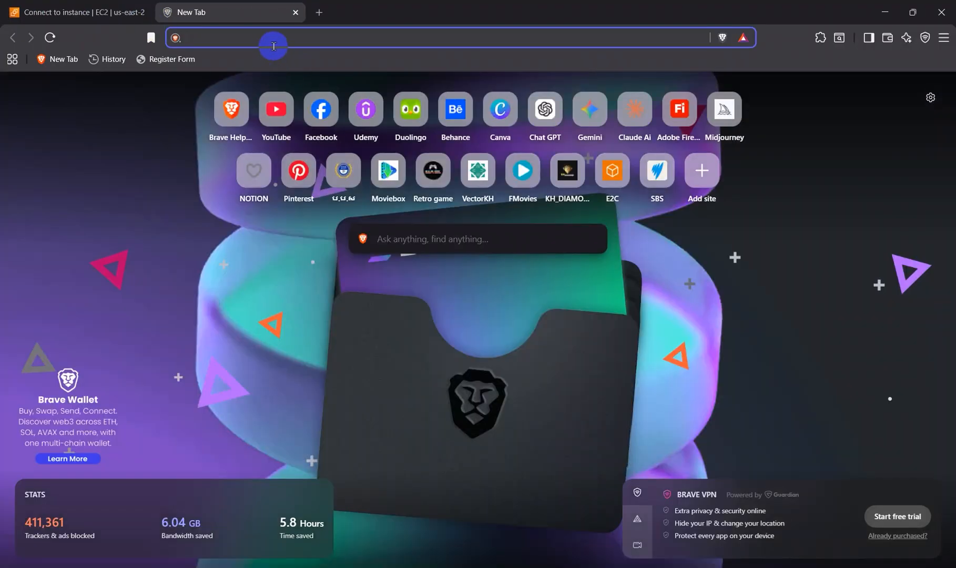
pyautogui.hotkey('ctrl', 'v')
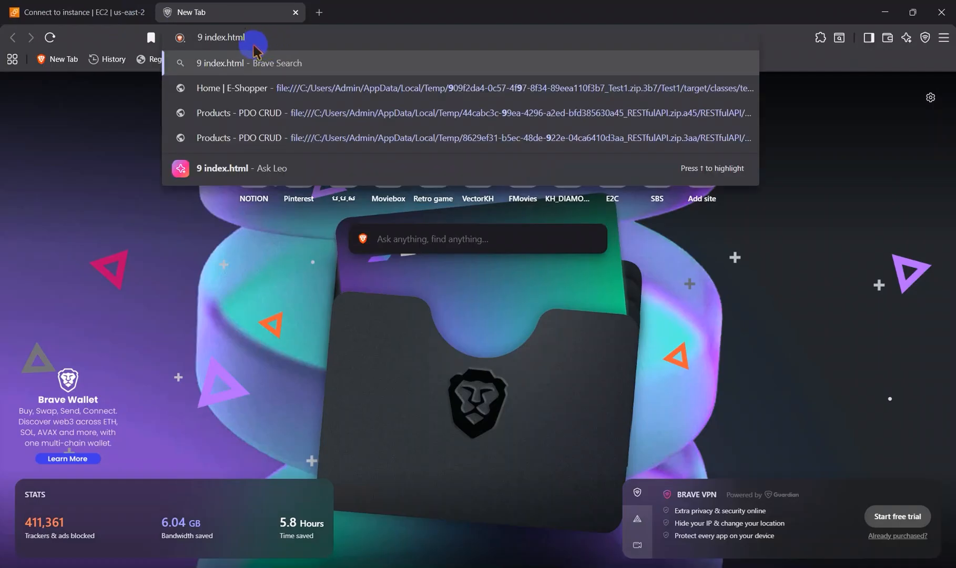
pyautogui.hotkey('ctrl', 'a')
pyautogui.press('BackSpace')
# Step: Retrieve the server address 18.191.36.171 from the clipboard history and load it in the new tab
pyautogui.press('super+v')
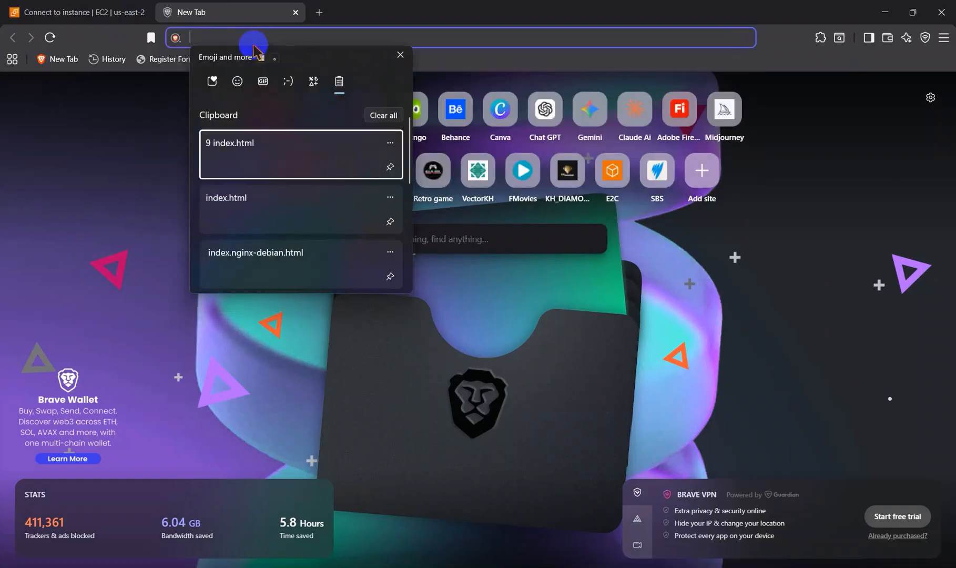
pyautogui.scroll(-2, 257, 192)
pyautogui.click(255, 239)
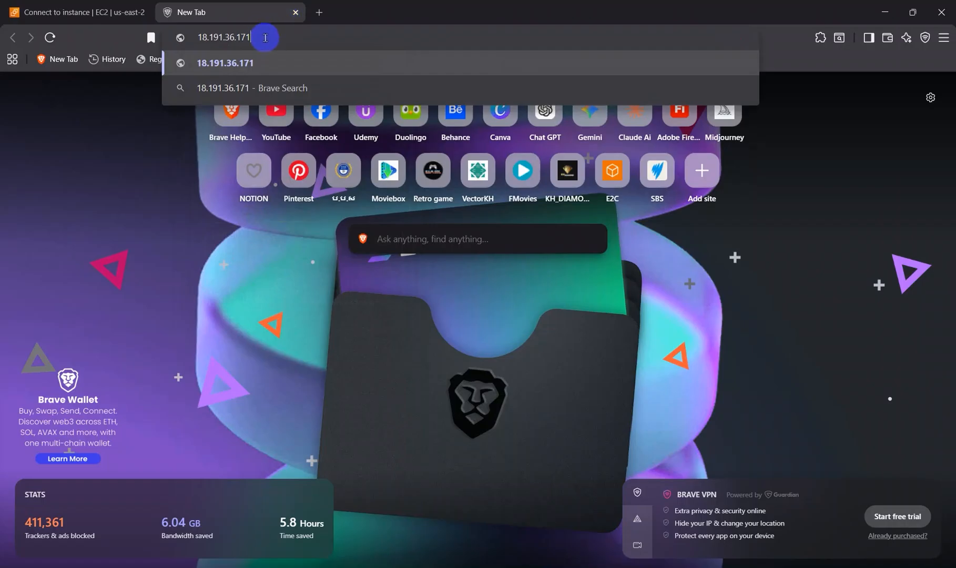
pyautogui.press('Return')
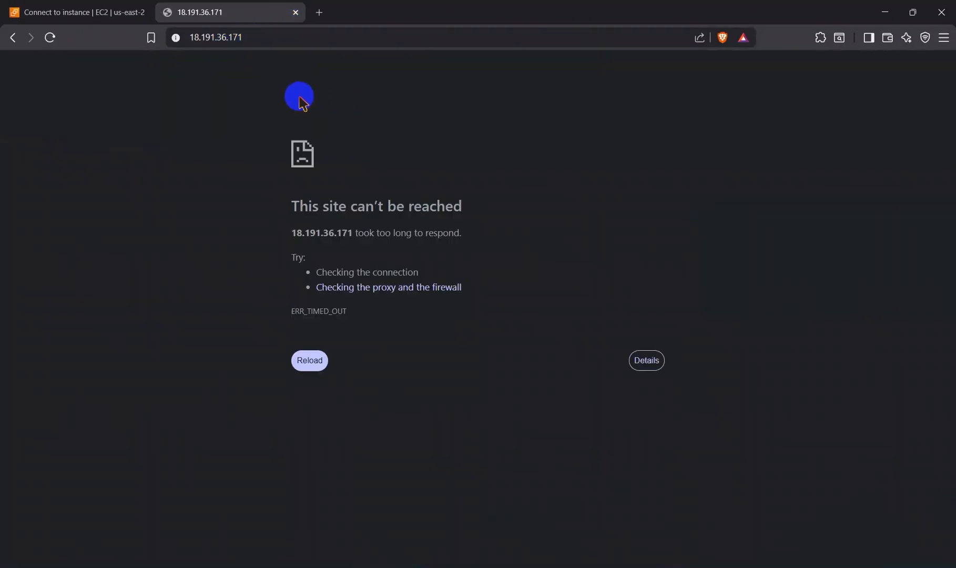
# Step: Try reloading the page at 18.191.36.171, and clear its address
pyautogui.click(321, 364)
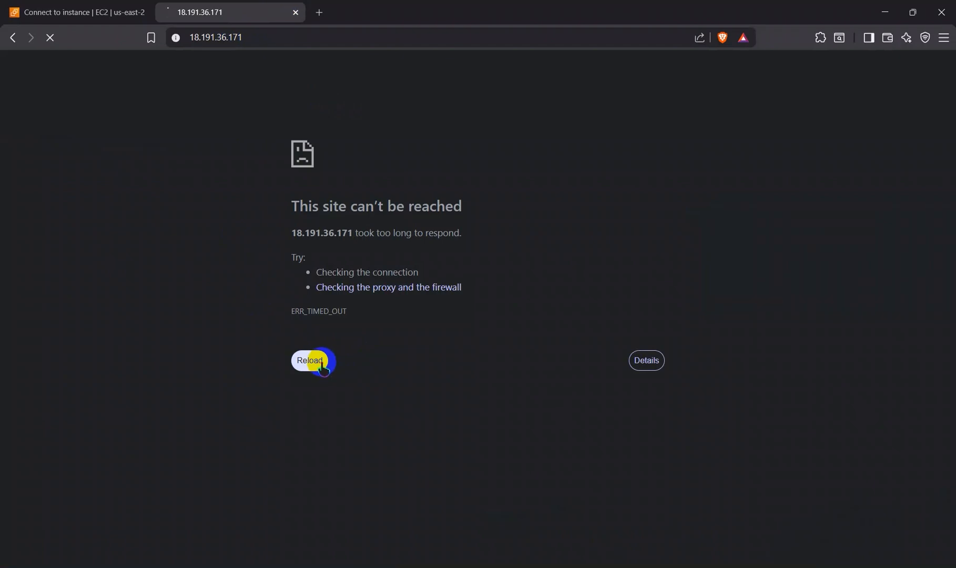
pyautogui.click(312, 363)
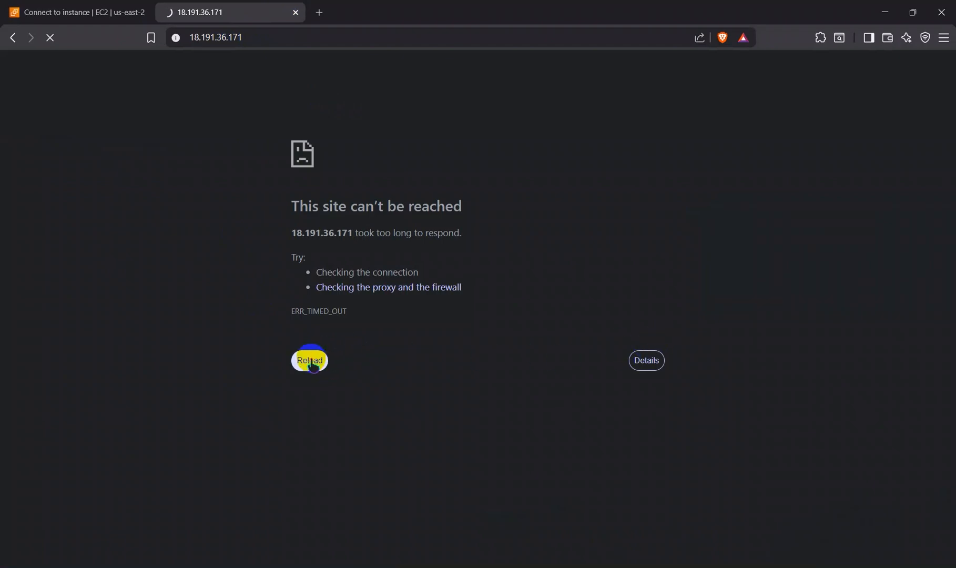
pyautogui.moveTo(245, 38); pyautogui.dragTo(173, 55)
pyautogui.hotkey('ctrl', 'c')
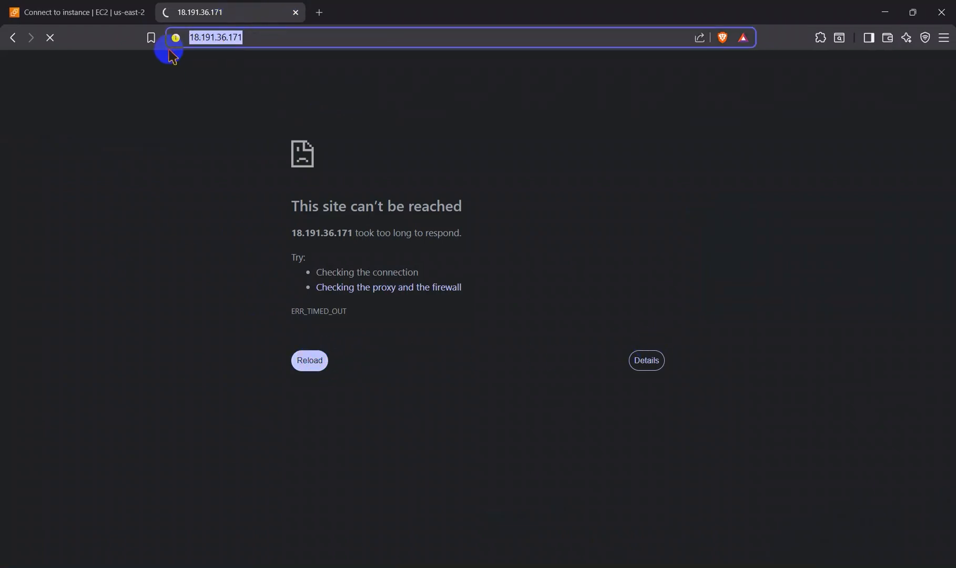
pyautogui.press('BackSpace')
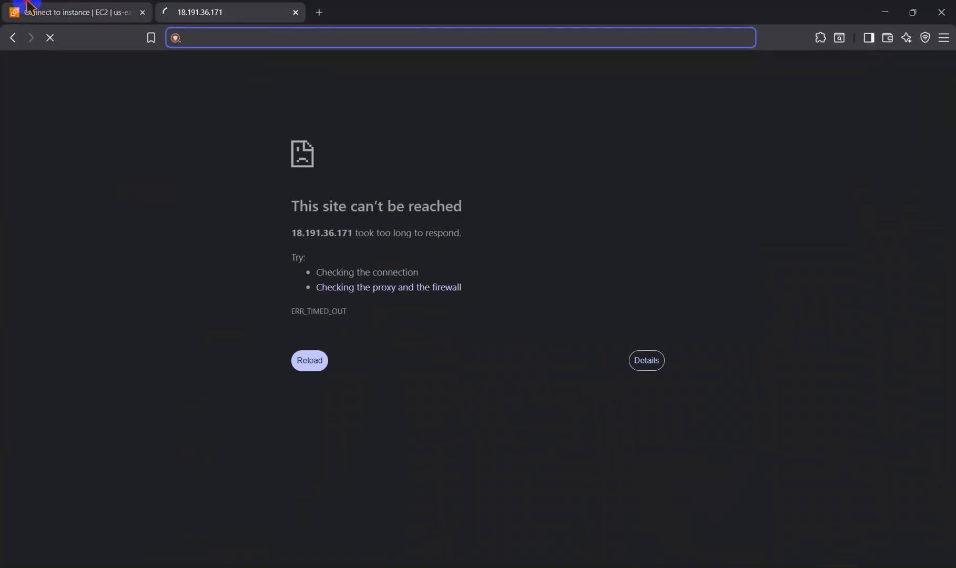
# Step: Replace the stalled tab with a new one, try loading 18.191.36.171 there, and close it
pyautogui.click(13, 11)
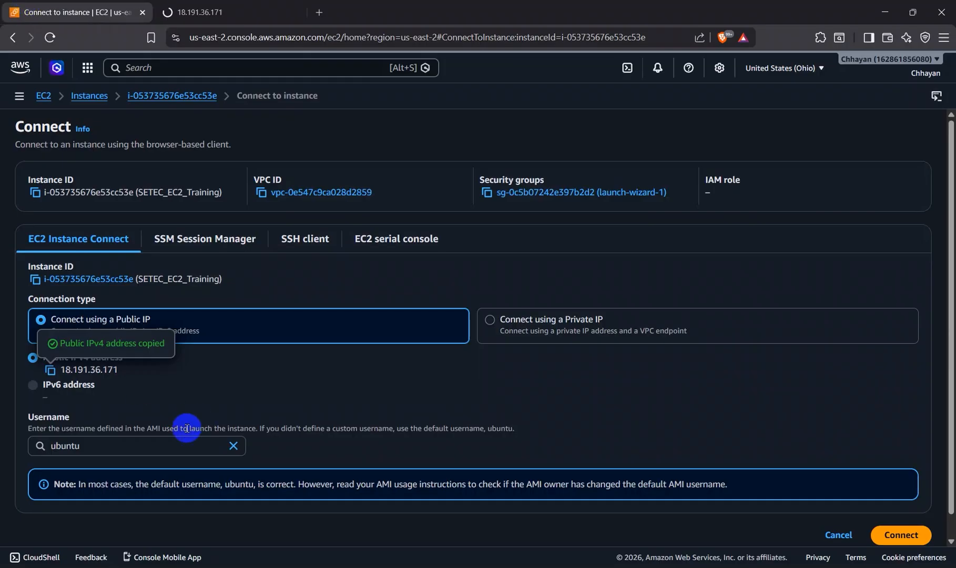
pyautogui.click(199, 12)
pyautogui.click(319, 12)
pyautogui.click(296, 12)
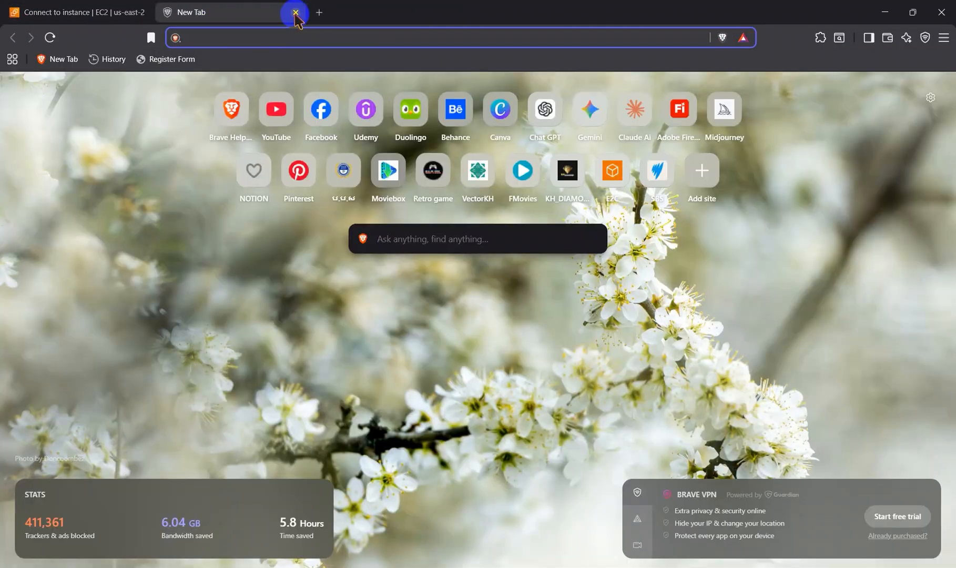
pyautogui.hotkey('ctrl', 'v')
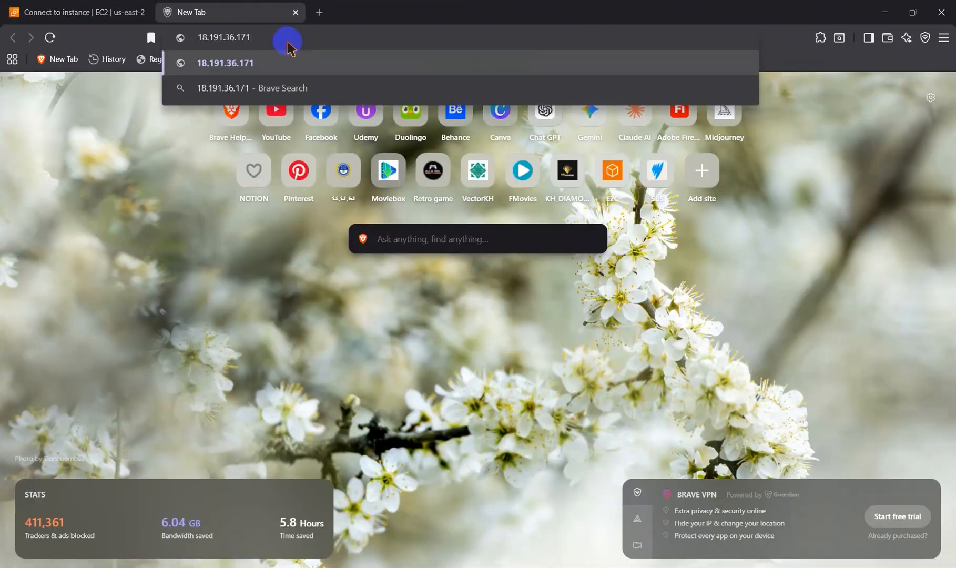
pyautogui.press('Return')
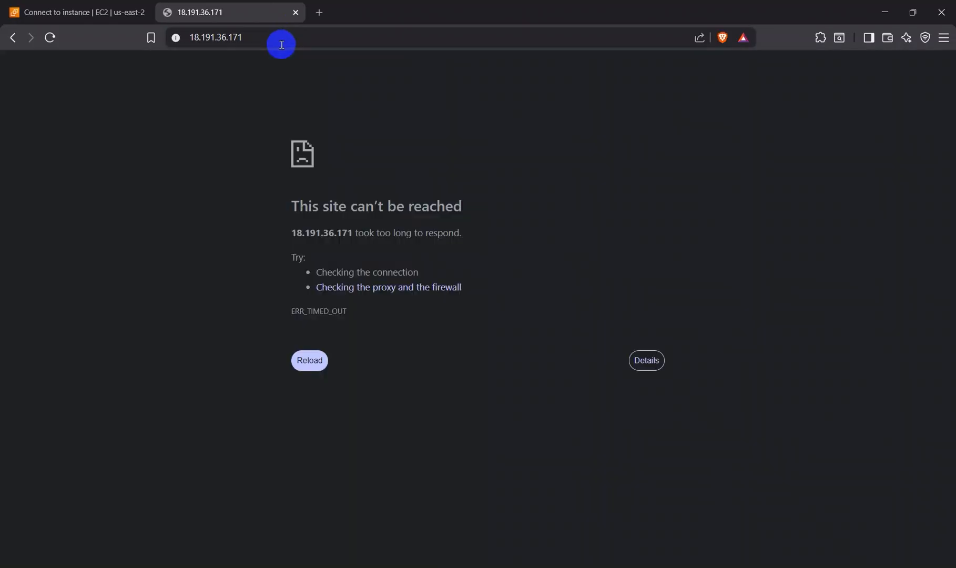
pyautogui.click(296, 13)
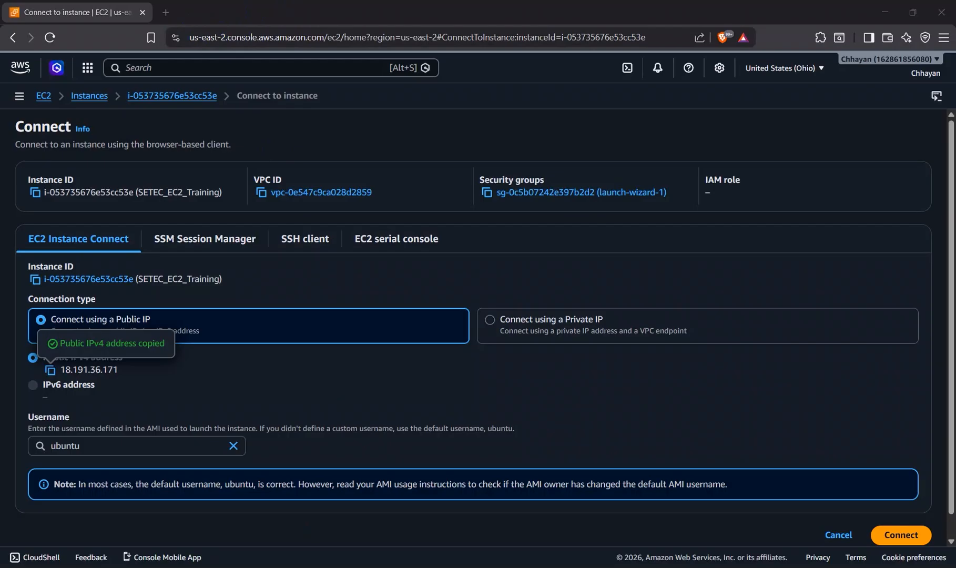
# Step: Switch to Google Chrome with the Your Chrome profile and leave only one blank new tab open
pyautogui.click(293, 566)
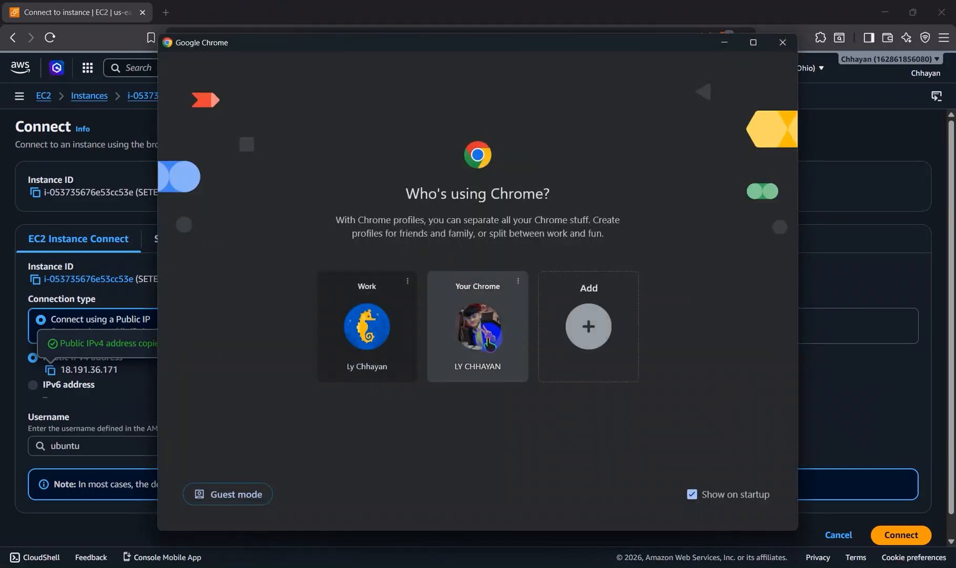
pyautogui.click(489, 343)
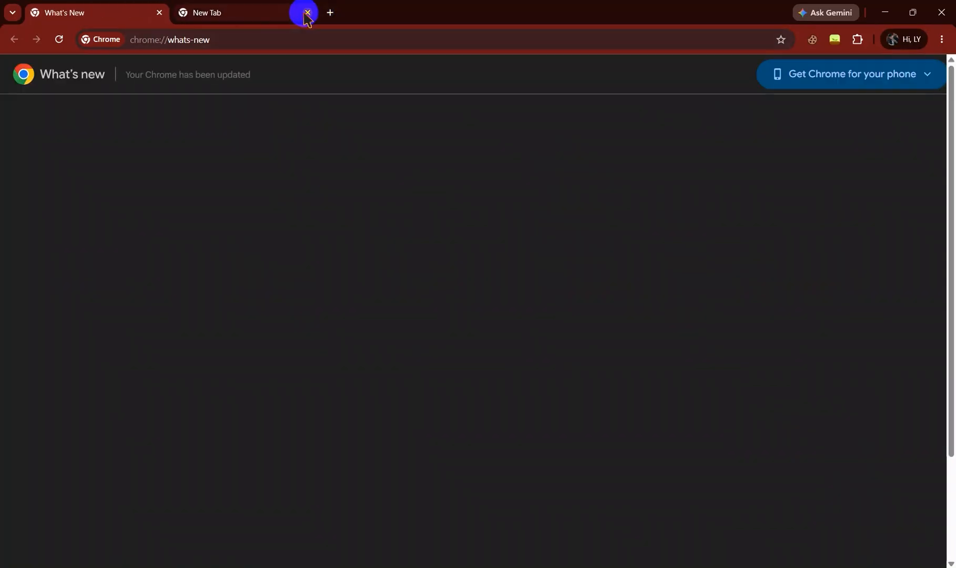
pyautogui.click(308, 13)
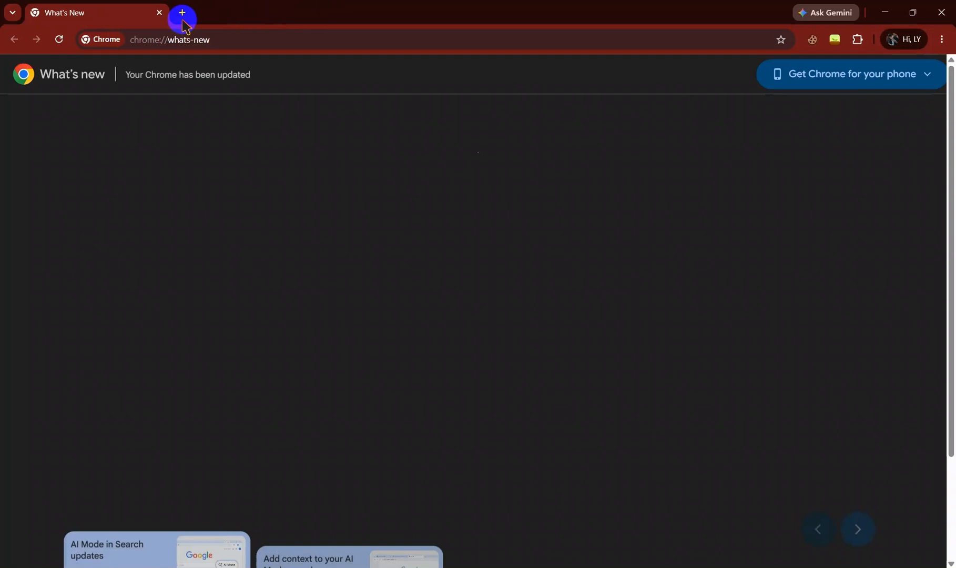
pyautogui.click(182, 12)
pyautogui.click(158, 12)
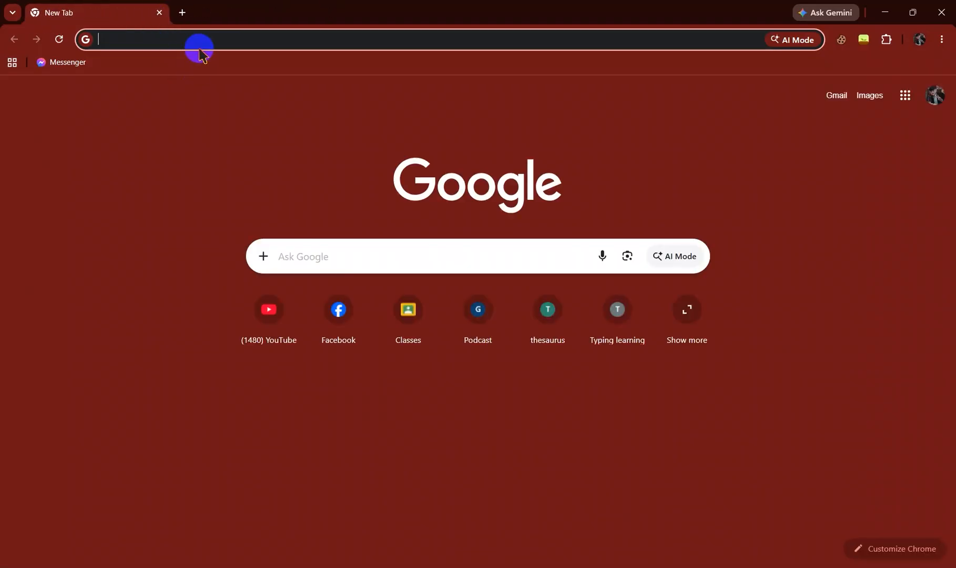
# Step: Try loading 18.191.36.171 in Chrome, reload the page once, and minimize Chrome
pyautogui.write('18.191.36.171')
pyautogui.press('Return')
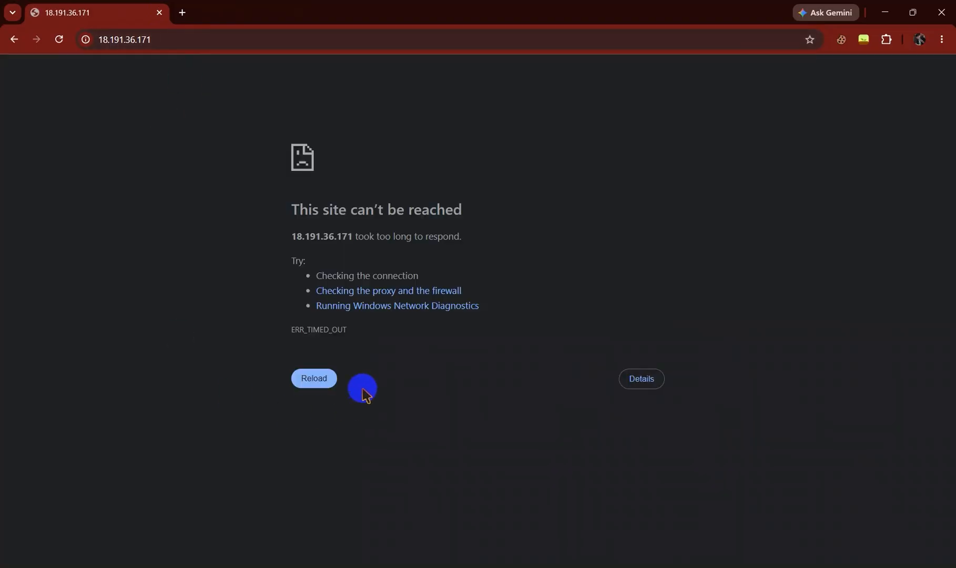
pyautogui.click(314, 379)
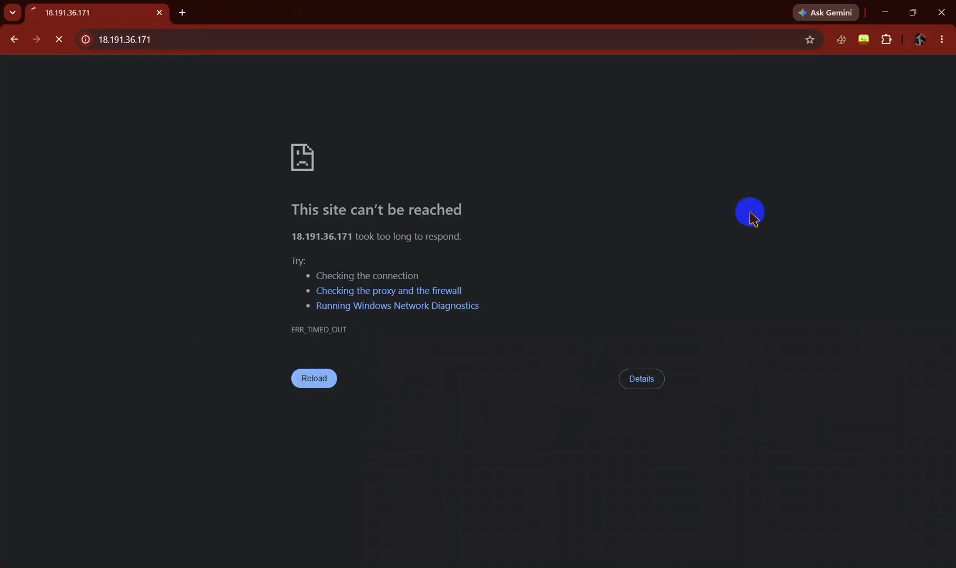
pyautogui.click(883, 13)
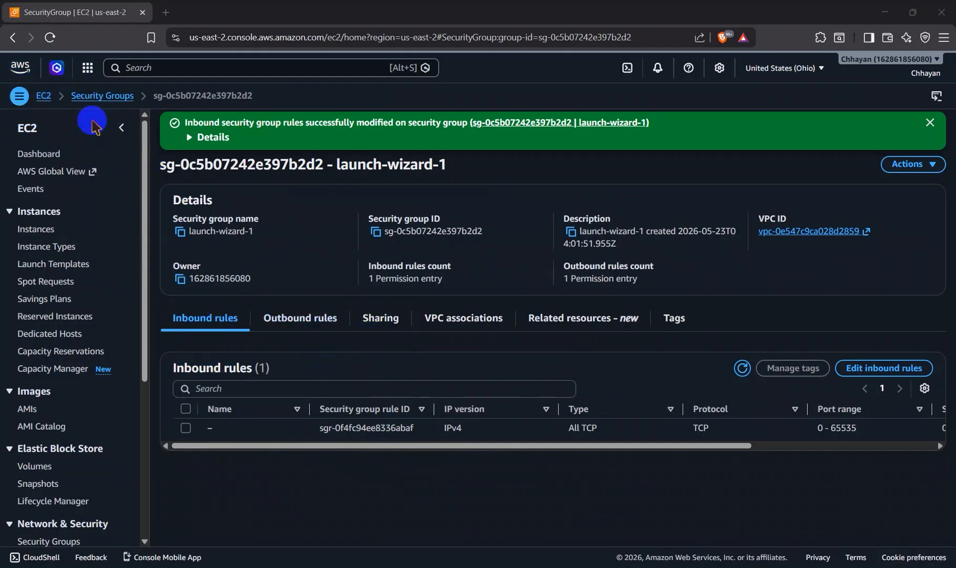
# Step: Open the launch-wizard-1 security group from the SETEC_EC2_Training instance's security details
pyautogui.click(44, 95)
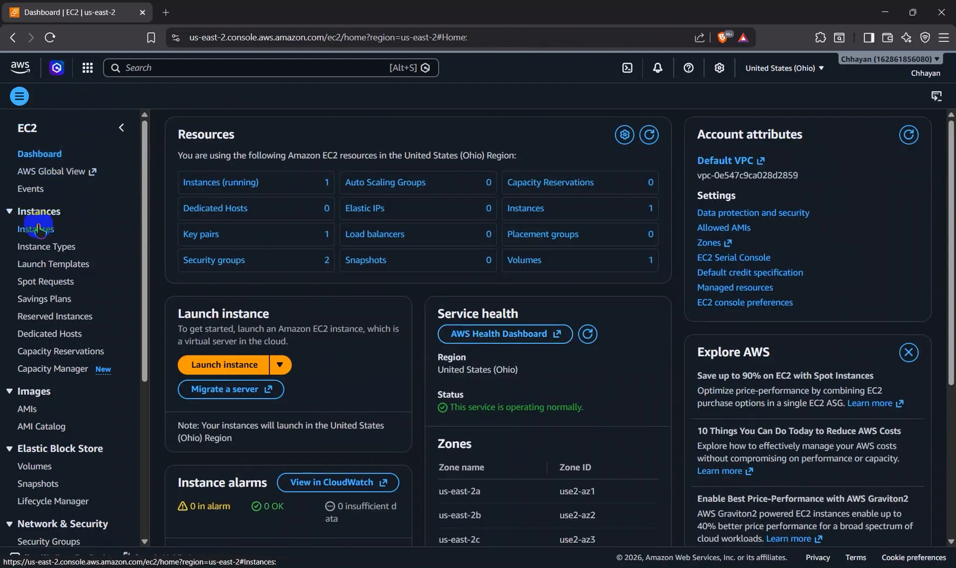
pyautogui.click(37, 230)
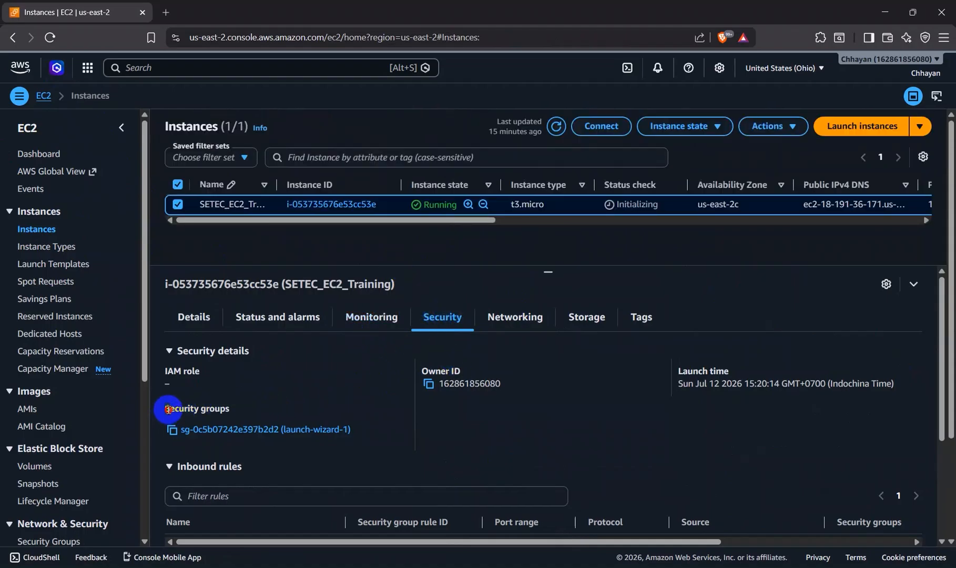
pyautogui.click(288, 429)
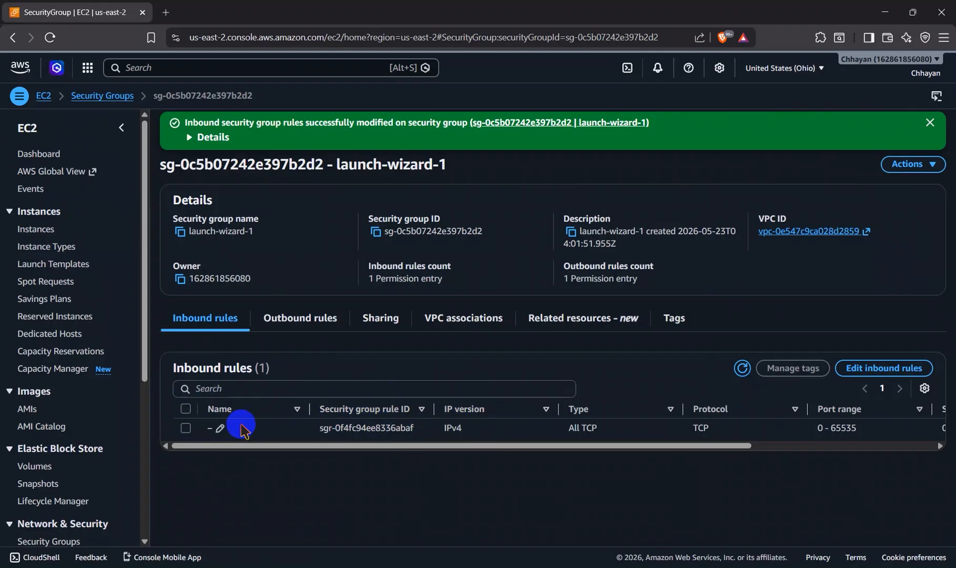
# Step: Open the security group's All TCP inbound rule for editing and review the available rule types
pyautogui.click(185, 427)
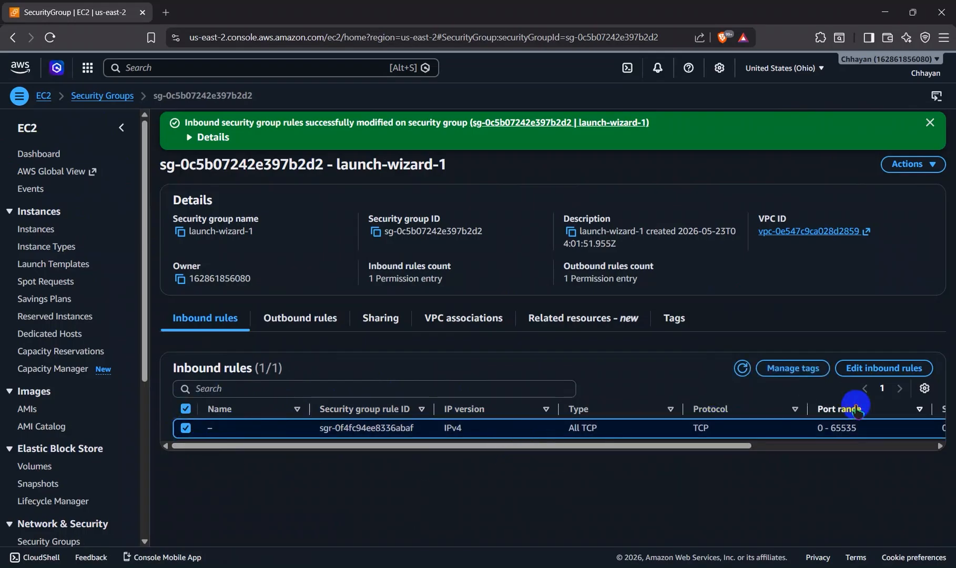
pyautogui.click(873, 371)
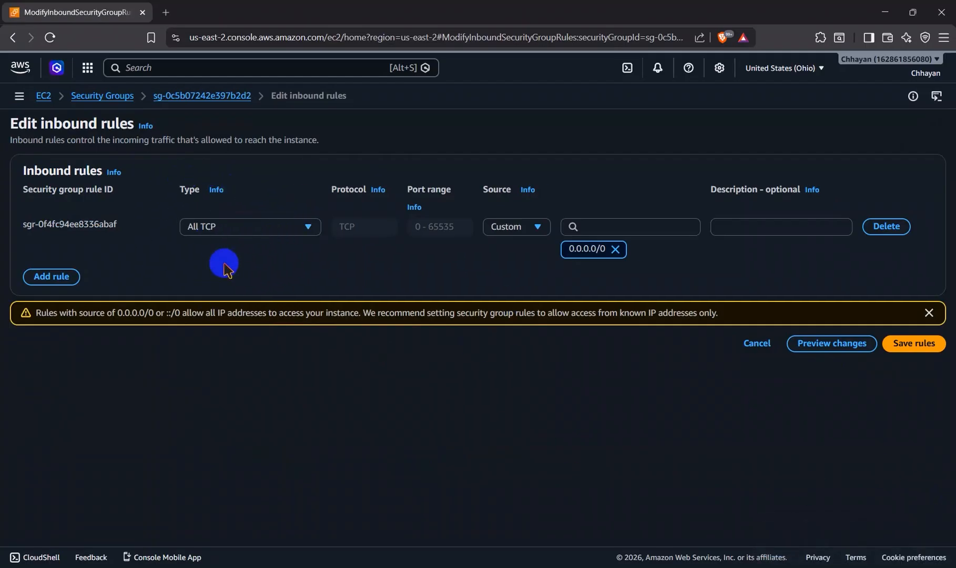
pyautogui.click(261, 227)
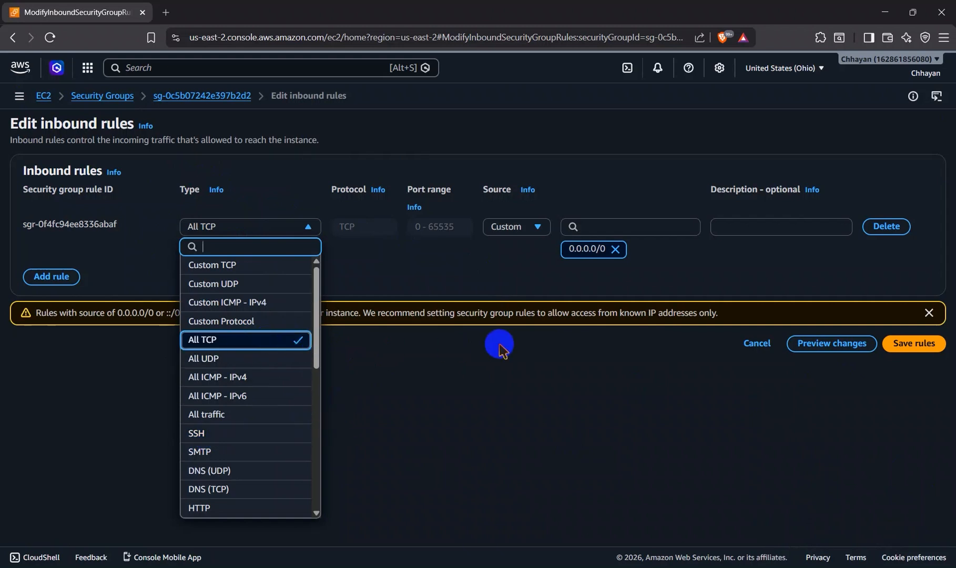
pyautogui.click(416, 353)
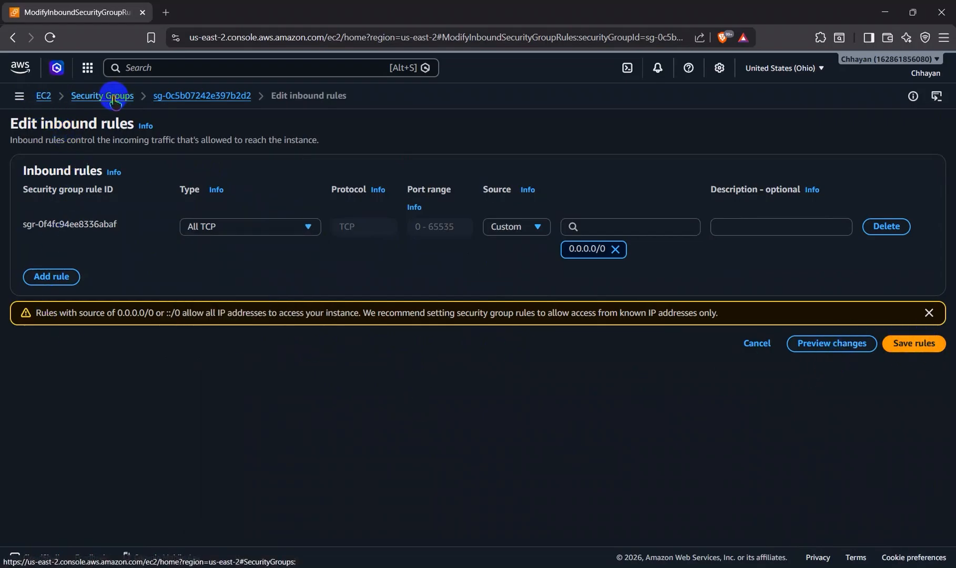
# Step: Try loading and reloading 18.191.36.171 in a new Brave tab, and close the tab
pyautogui.click(168, 8)
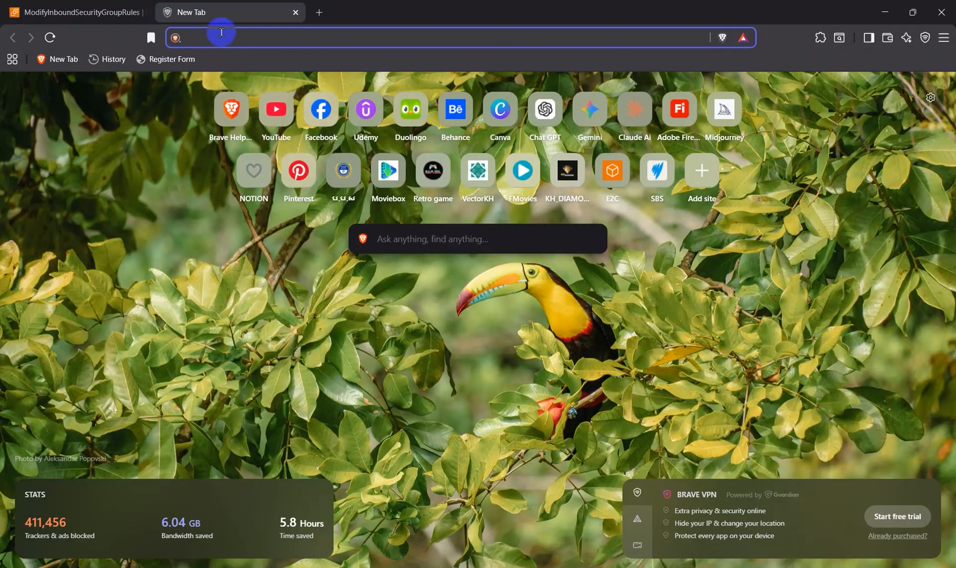
pyautogui.write('18.191.36.171')
pyautogui.press('Return')
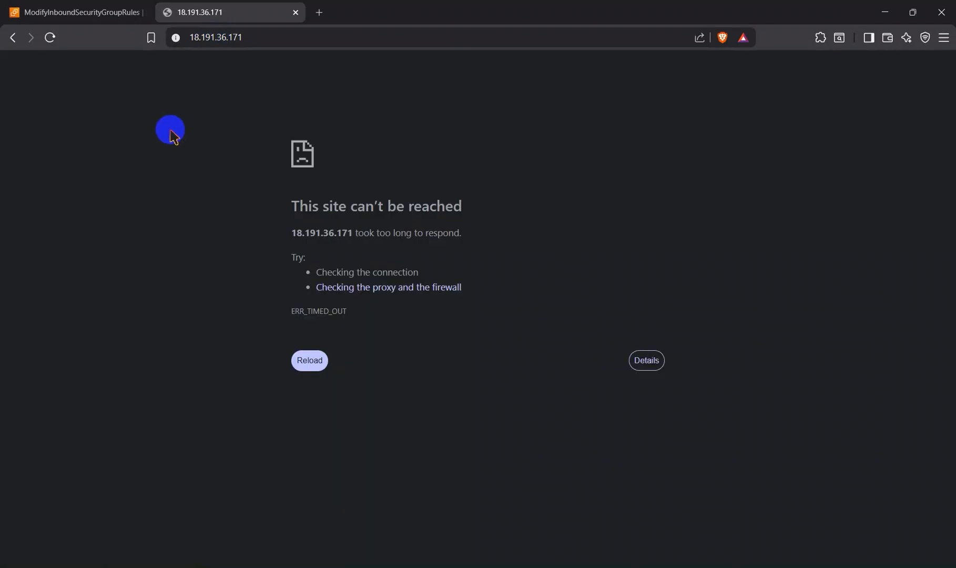
pyautogui.click(305, 362)
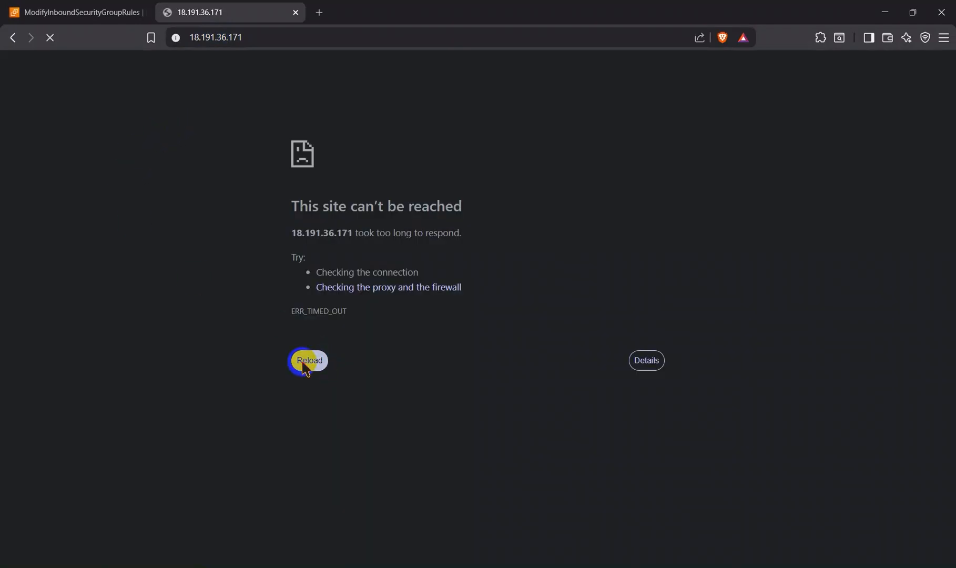
pyautogui.click(296, 13)
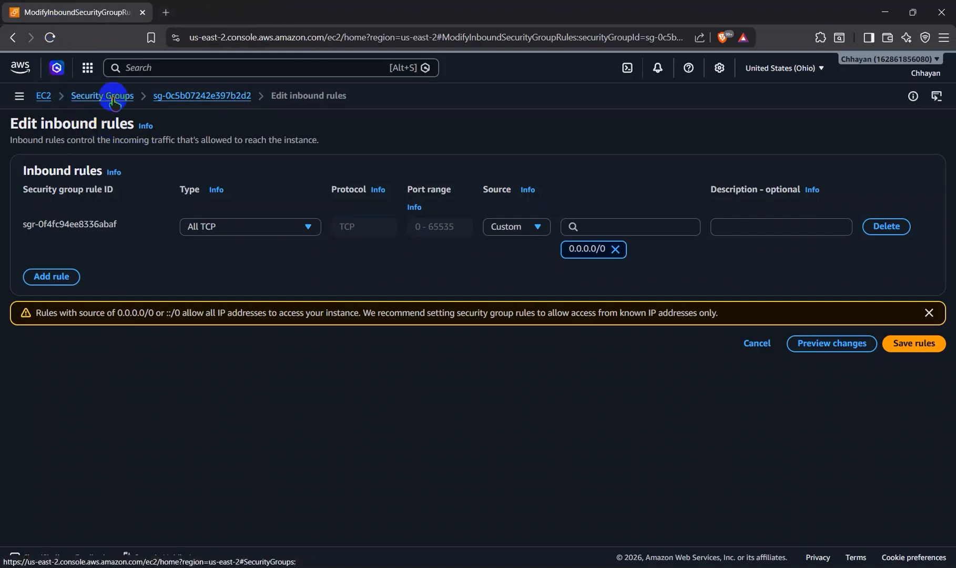
# Step: Return to the instances list, open the connection page for SETEC_EC2_Training, and copy its public IPv4 address
pyautogui.click(46, 97)
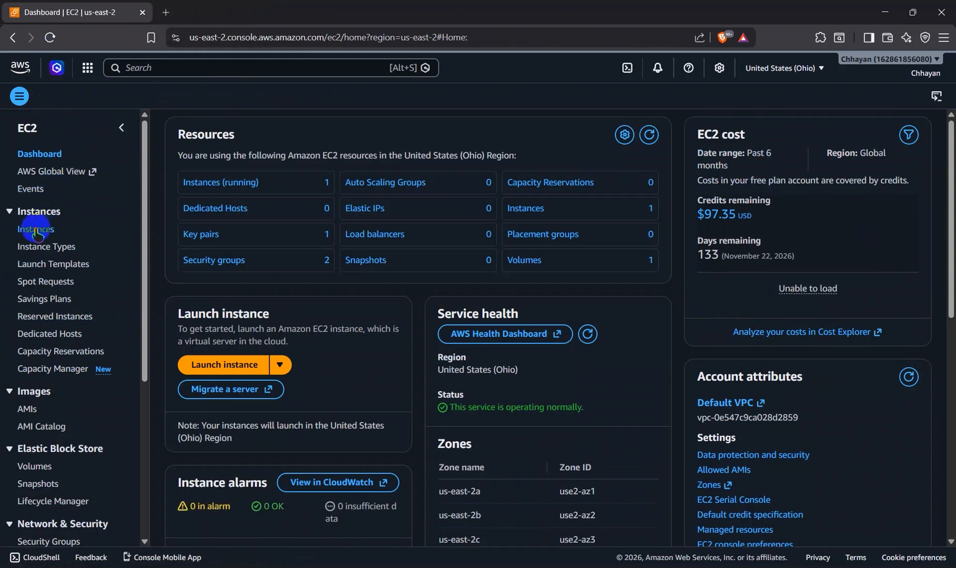
pyautogui.click(32, 229)
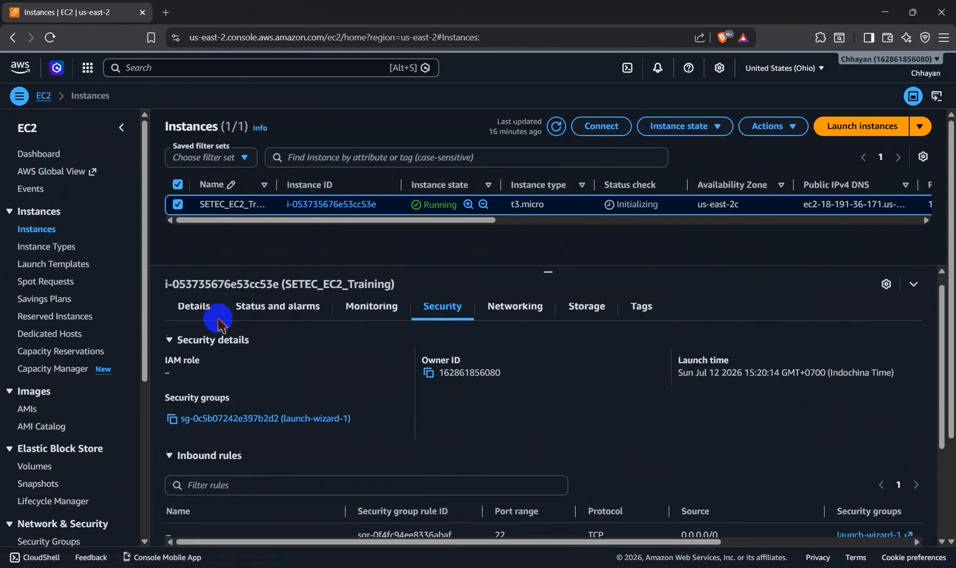
pyautogui.click(602, 126)
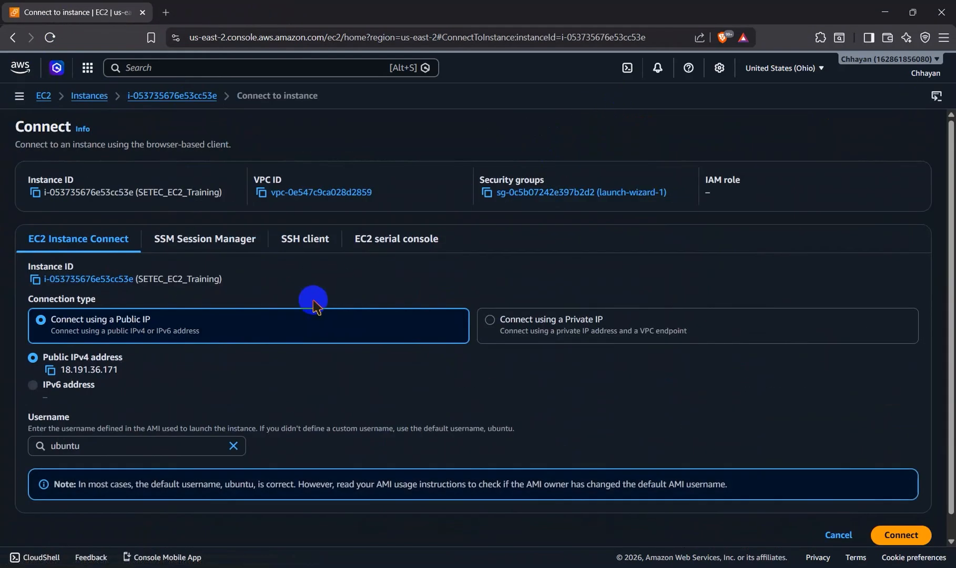
pyautogui.click(50, 371)
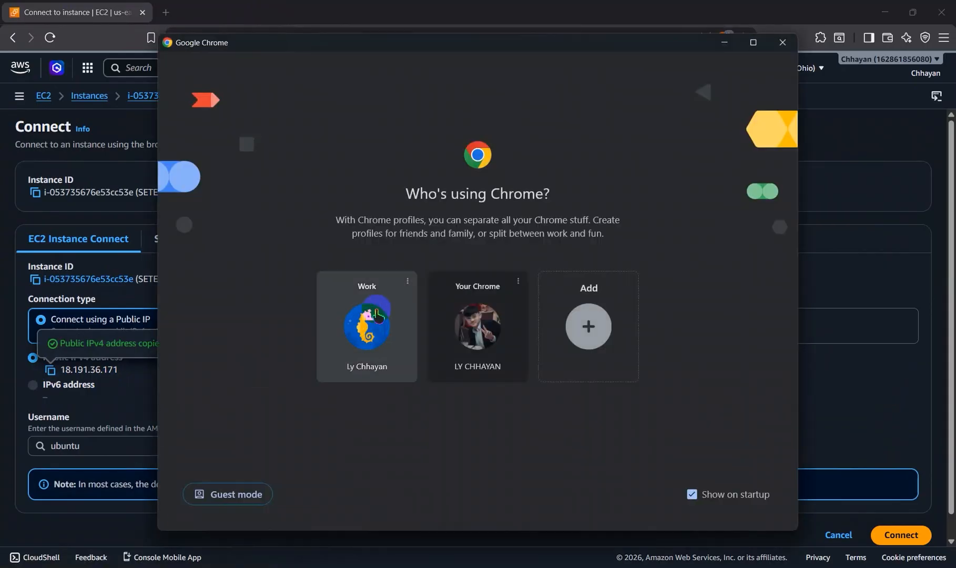
# Step: Switch to Google Chrome with the Your Chrome profile and load the site at 18.191.36.171
pyautogui.click(458, 318)
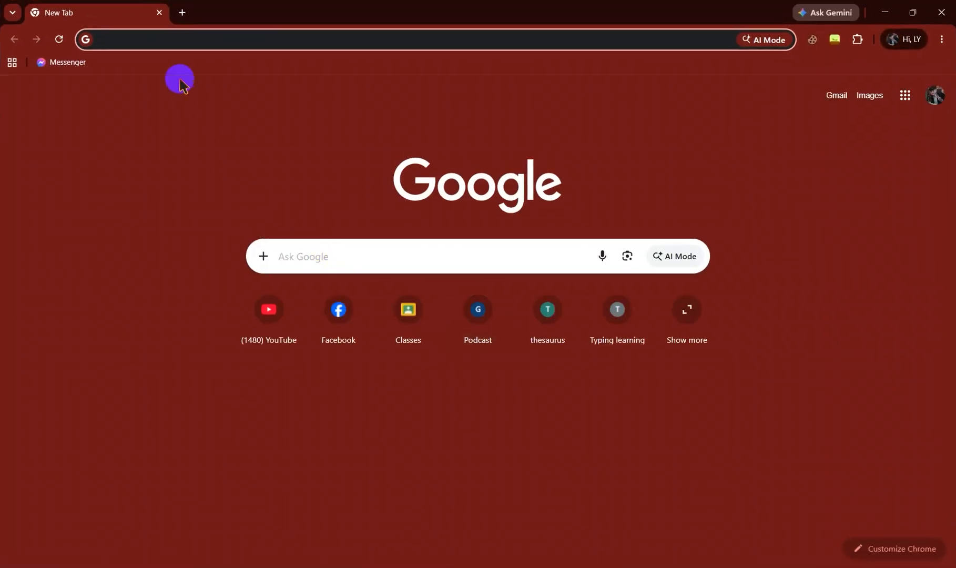
pyautogui.hotkey('ctrl', 'v')
pyautogui.click(180, 62)
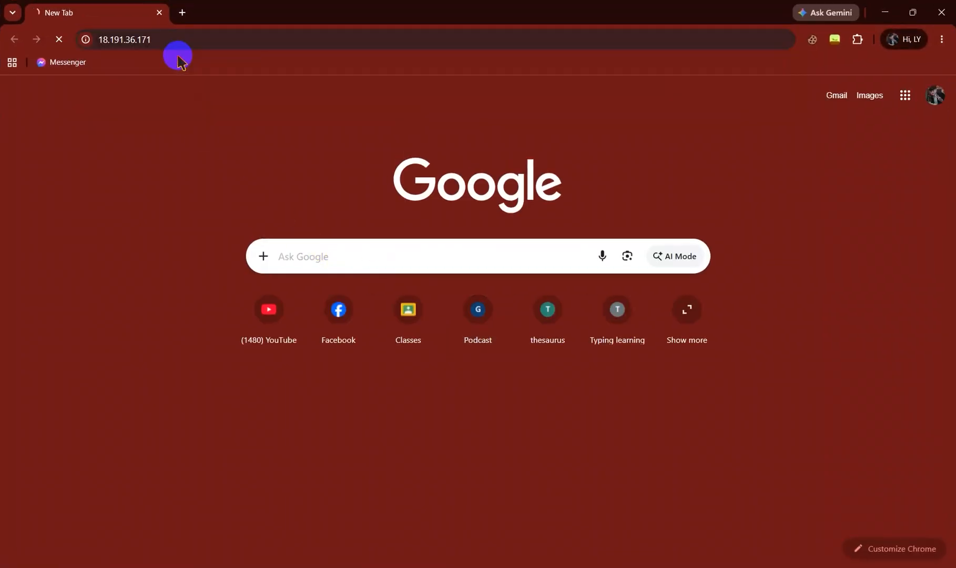
pyautogui.moveTo(280, 284); pyautogui.dragTo(677, 300)
pyautogui.moveTo(629, 369); pyautogui.dragTo(409, 358)
pyautogui.click(283, 320)
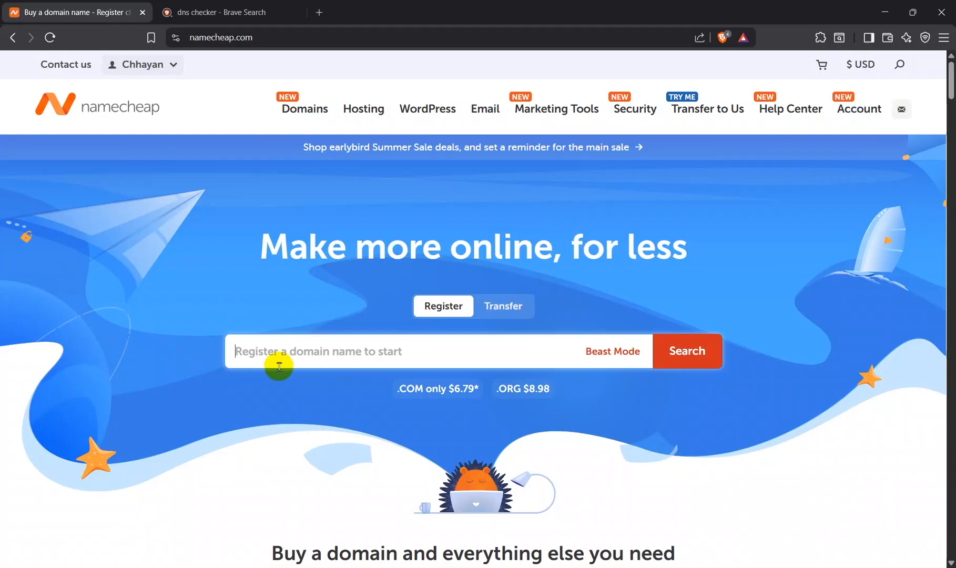
# Step: Look over the Namecheap home page, including the account menu and the current top deals
pyautogui.scroll(-3, 279, 367)
pyautogui.scroll(3, 279, 367)
pyautogui.moveTo(142, 74)
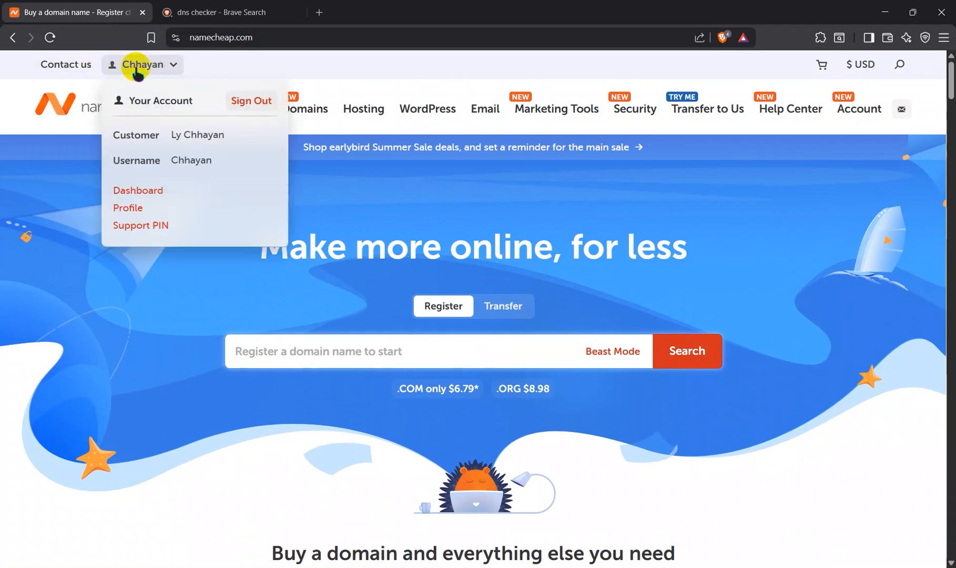
pyautogui.scroll(-5, 196, 257)
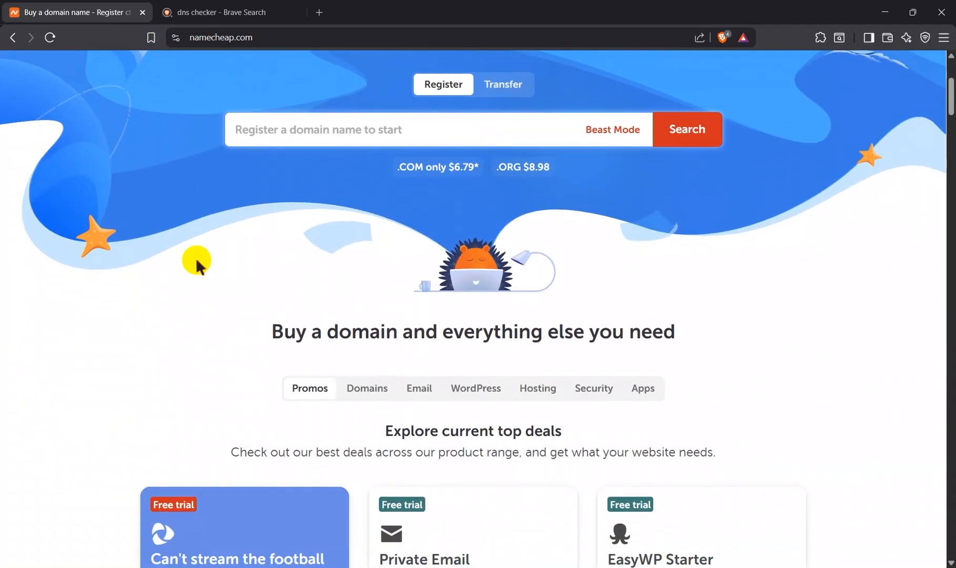
pyautogui.scroll(-3, 196, 257)
pyautogui.scroll(8, 196, 258)
# Step: Open Namecheap's Shared Hosting page and review the Stellar, Stellar Plus and Stellar Business plans
pyautogui.moveTo(364, 119)
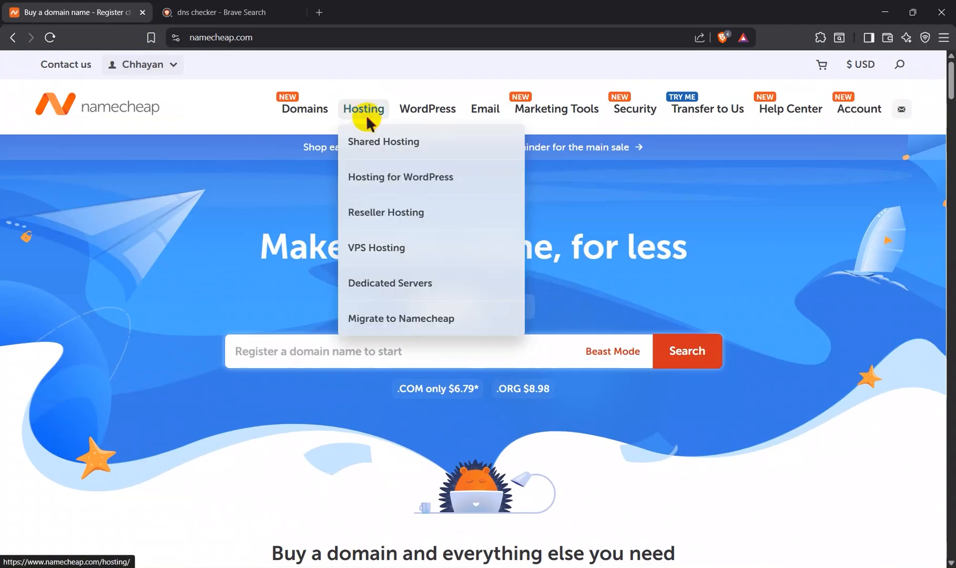
pyautogui.click(374, 140)
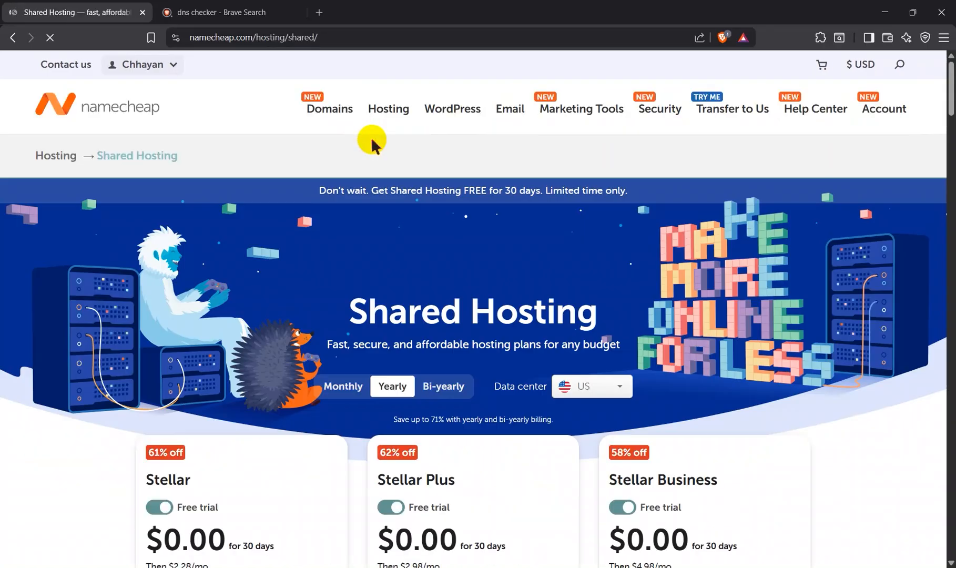
pyautogui.scroll(-3, 376, 367)
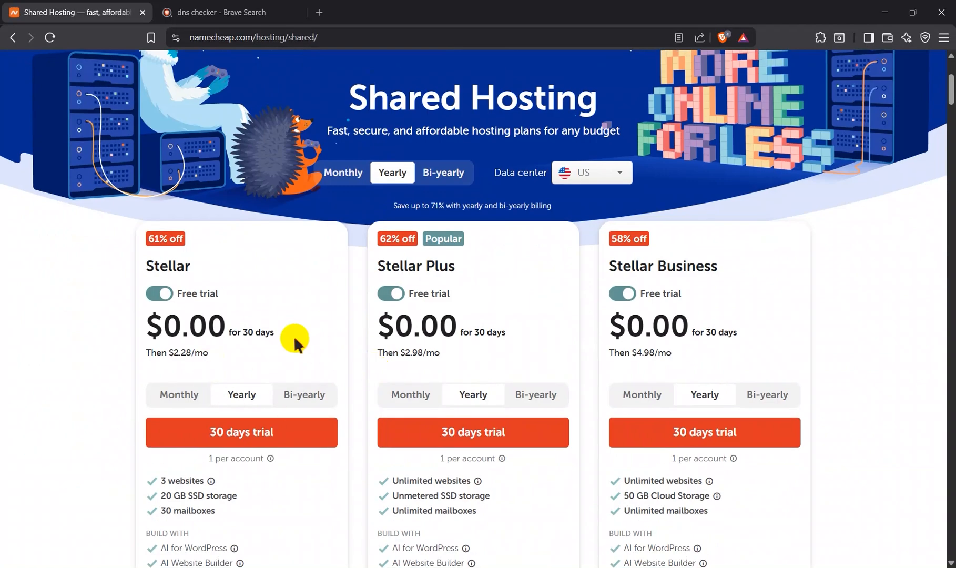
# Step: Compare monthly and yearly billing for the Stellar plan, leaving it on yearly
pyautogui.scroll(-1, 241, 391)
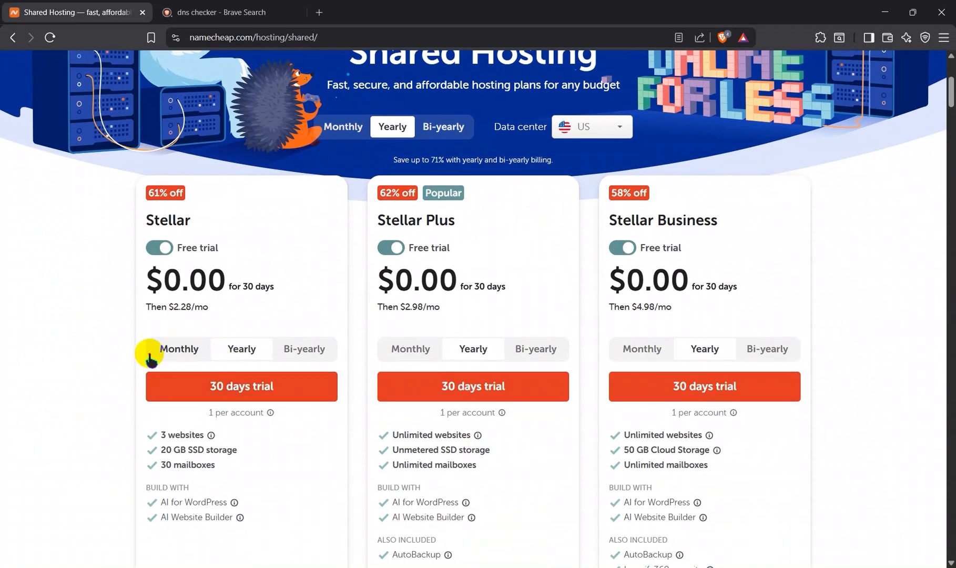
pyautogui.click(182, 356)
pyautogui.scroll(-1, 235, 474)
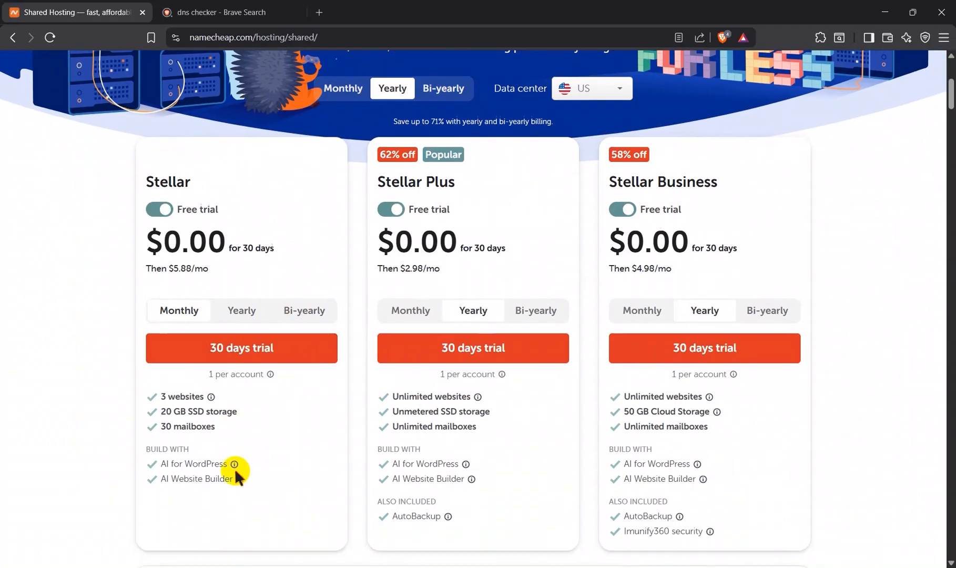
pyautogui.click(232, 311)
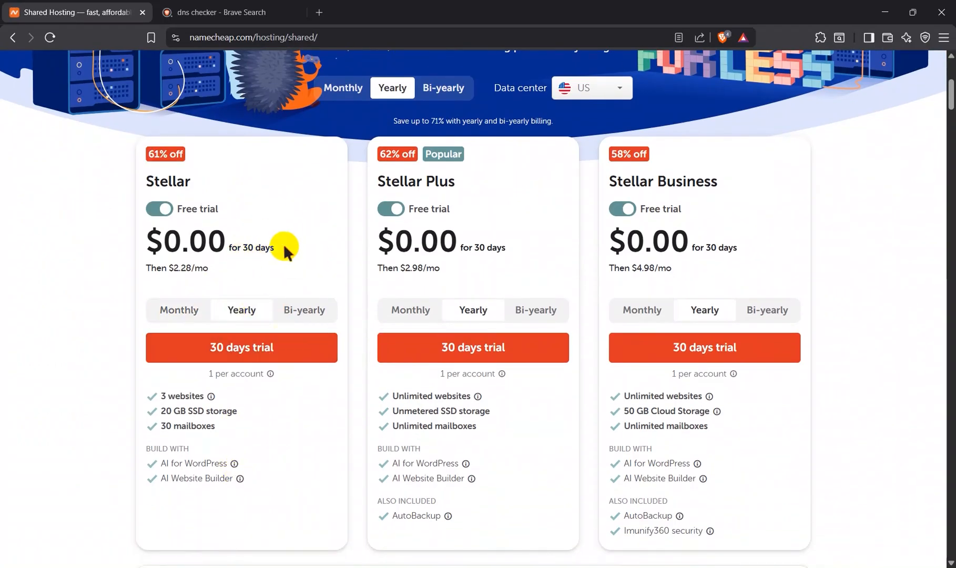
# Step: Start the 30-day trial of the Stellar plan and connect the existing domain brixan.store to it
pyautogui.click(277, 355)
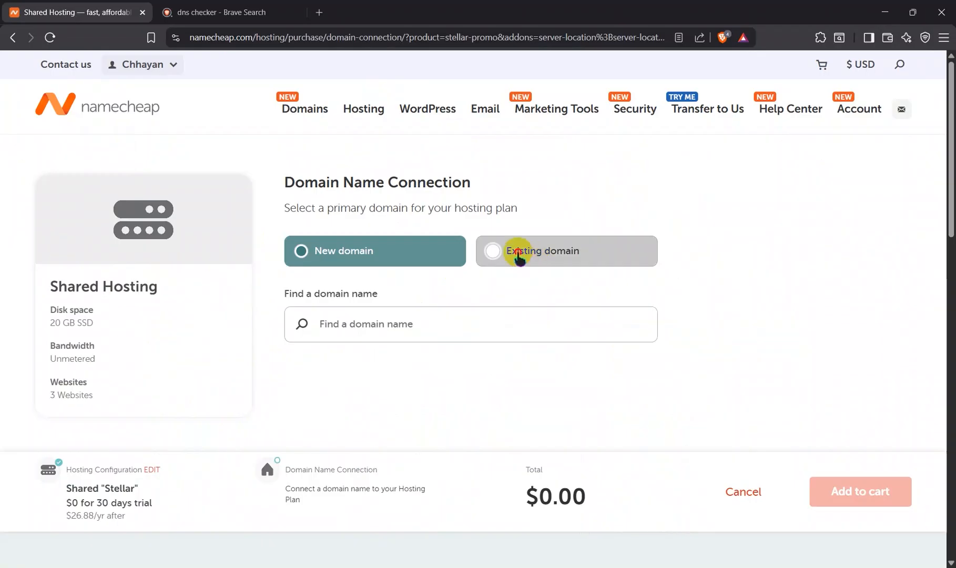
pyautogui.click(508, 252)
pyautogui.click(364, 321)
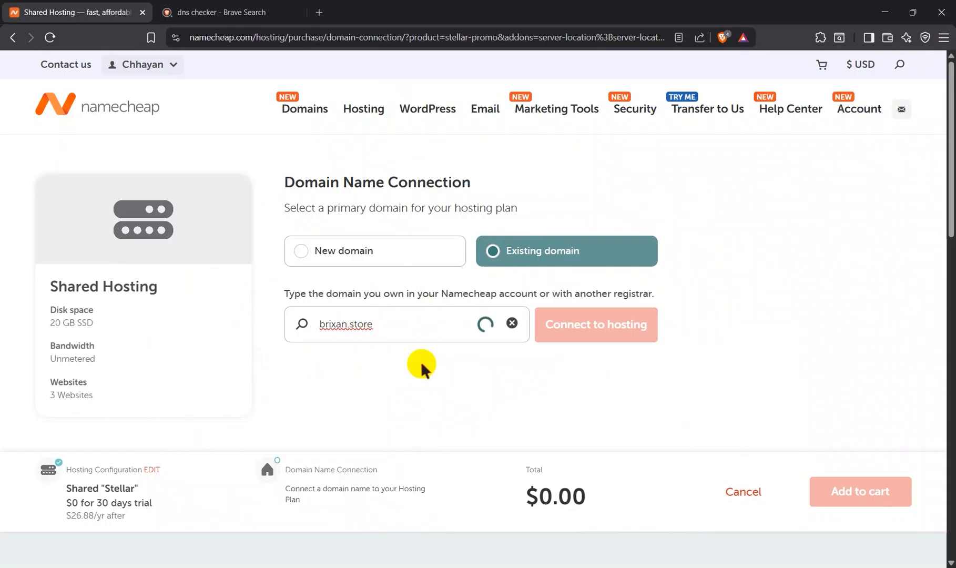
pyautogui.click(605, 327)
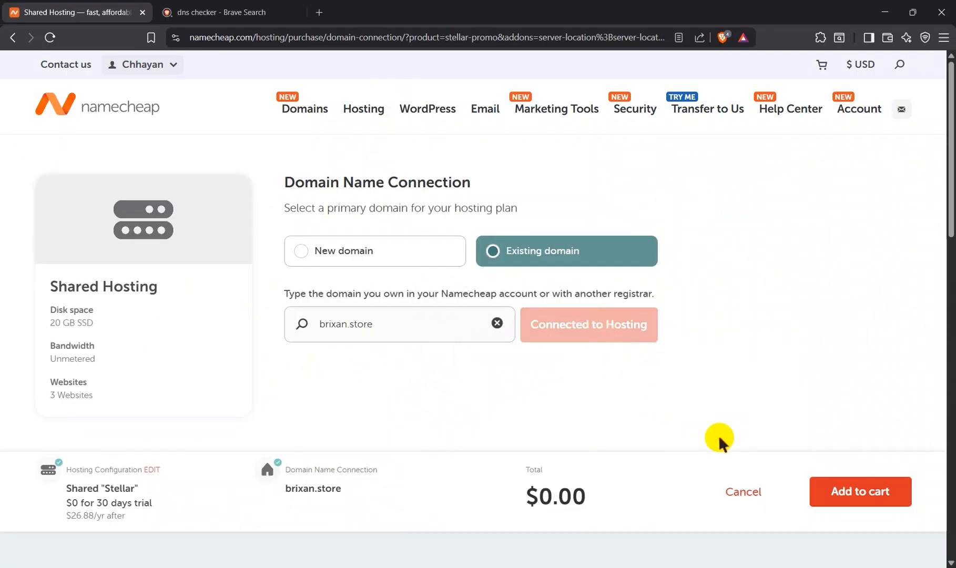
# Step: Add the Stellar trial to the cart and confirm the order with auto-renew turned off
pyautogui.click(848, 497)
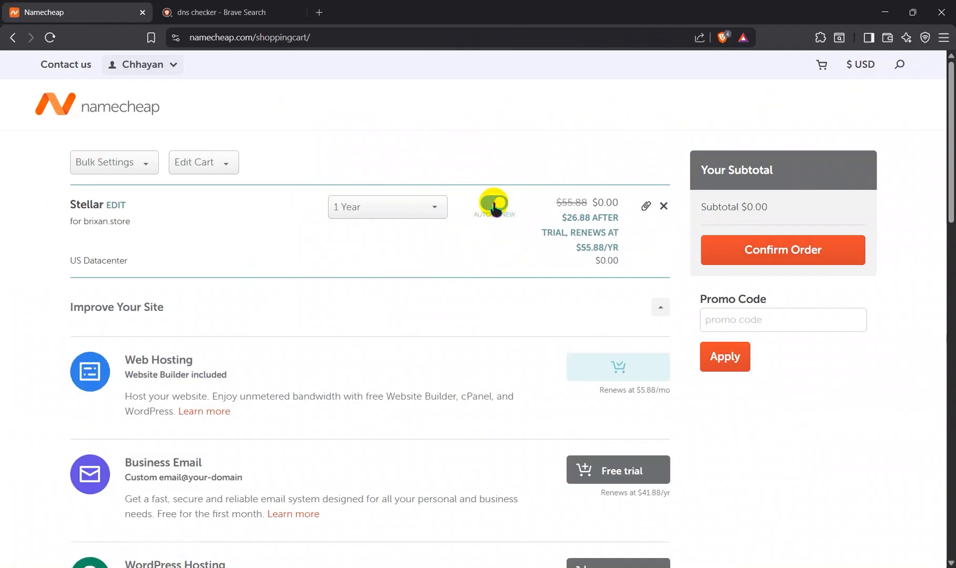
pyautogui.click(495, 204)
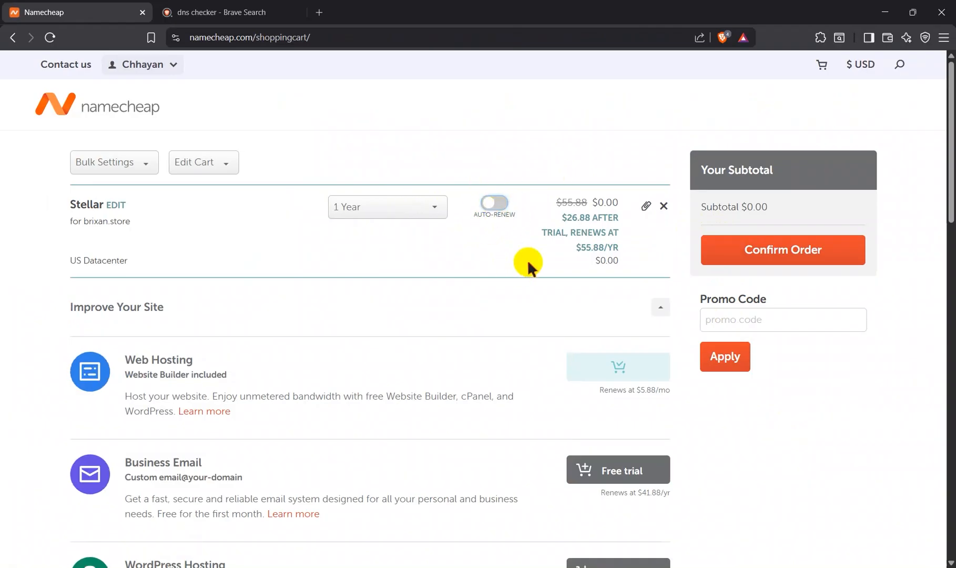
pyautogui.click(743, 250)
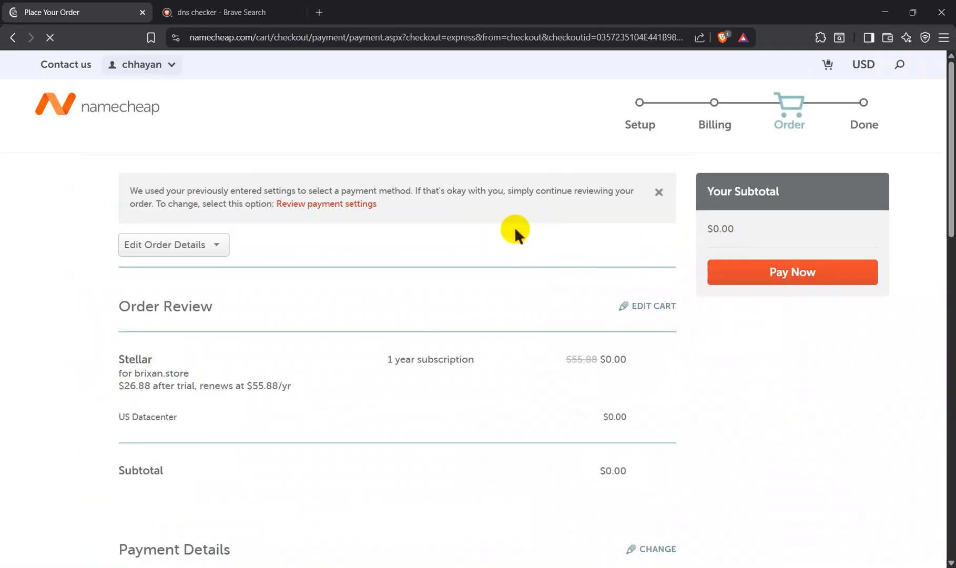
# Step: Review the Stellar order, agree to Namecheap's Terms of Service and agreements, and pay for the order
pyautogui.scroll(-10, 352, 268)
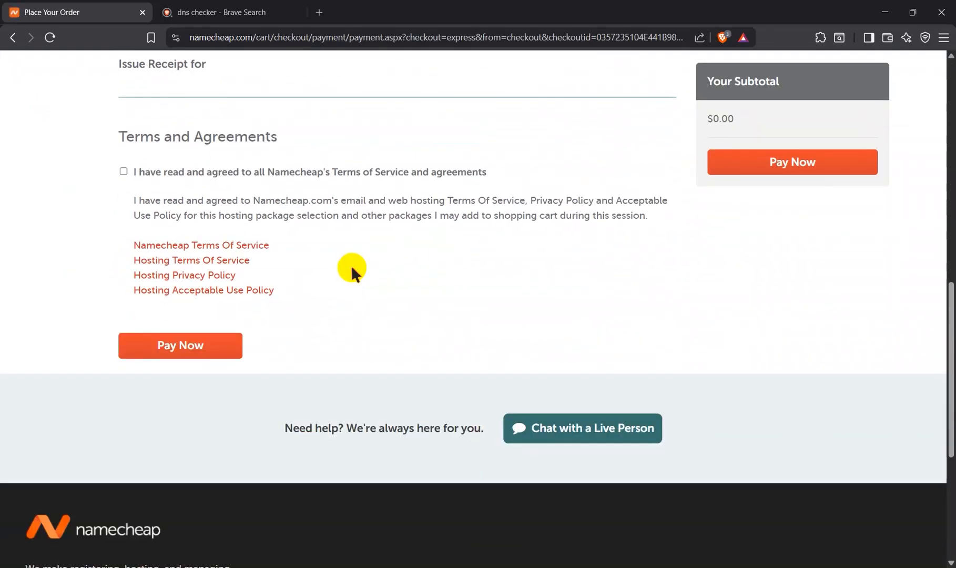
pyautogui.scroll(10, 352, 265)
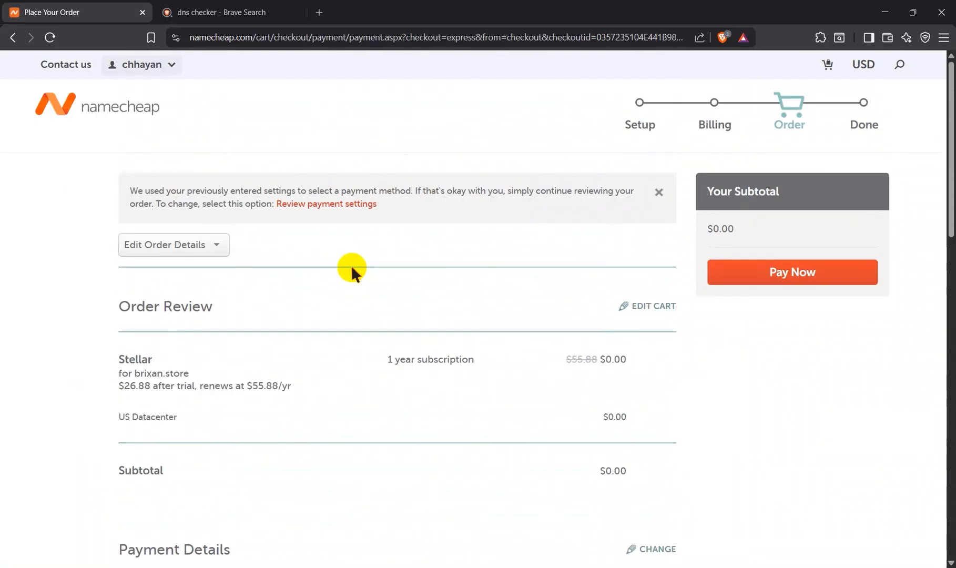
pyautogui.scroll(-6, 351, 265)
pyautogui.scroll(-4, 351, 265)
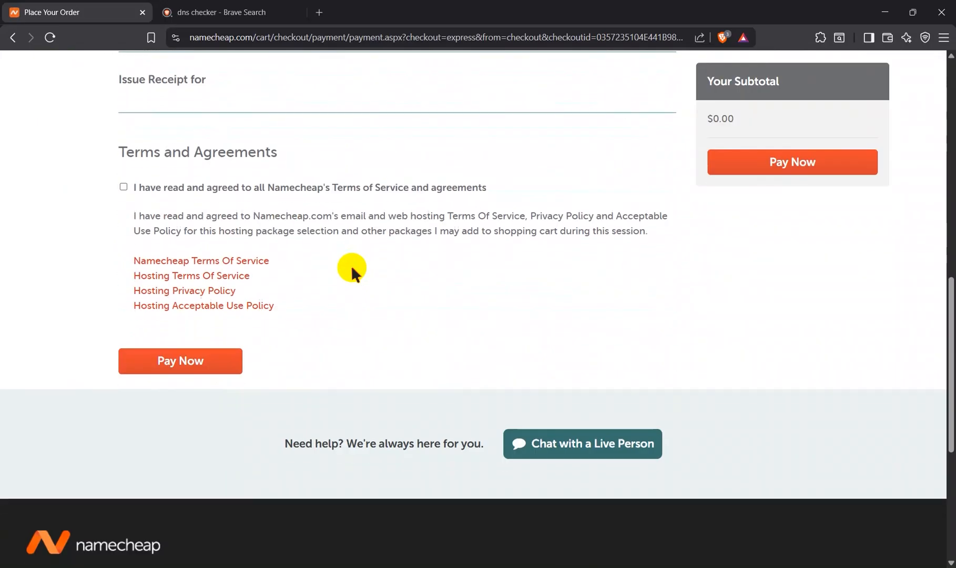
pyautogui.click(123, 186)
pyautogui.scroll(10, 325, 253)
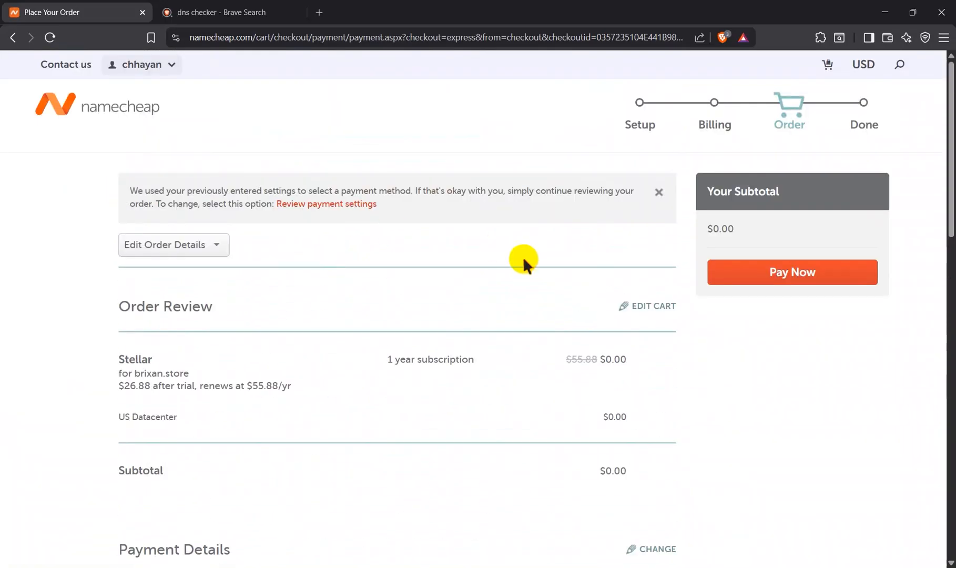
pyautogui.click(748, 270)
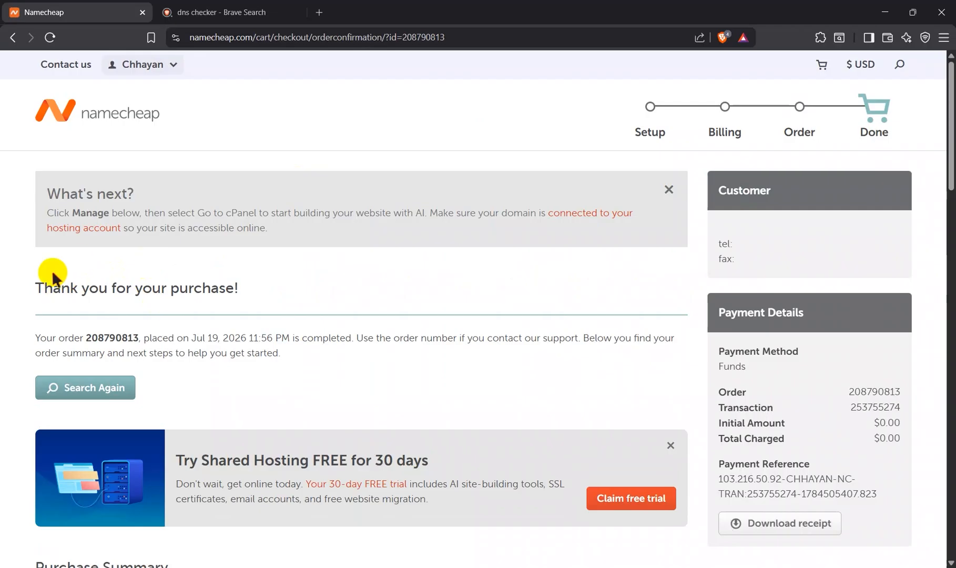
# Step: Look over the order confirmation page, including the purchase summary and the suggested next steps
pyautogui.scroll(-4, 317, 333)
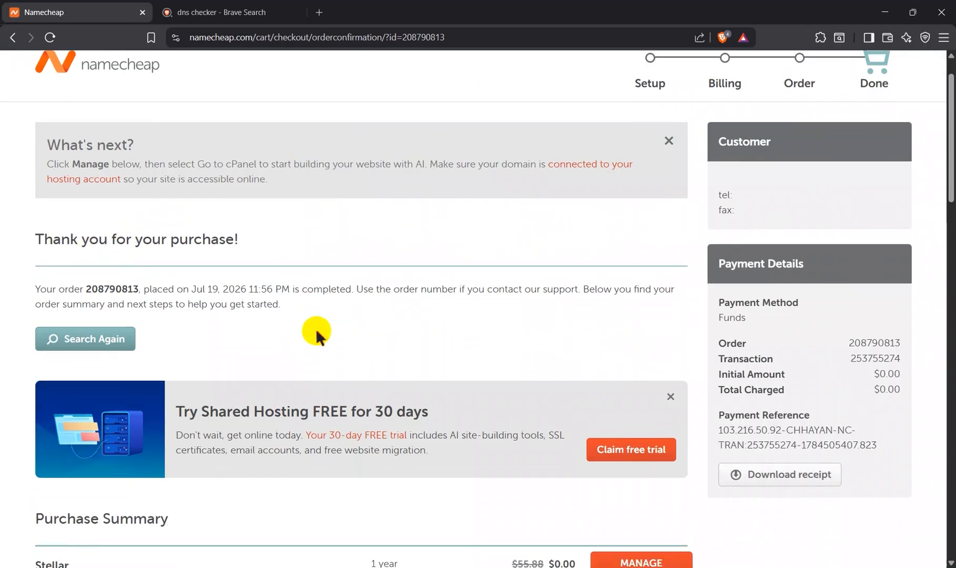
pyautogui.scroll(-2, 317, 333)
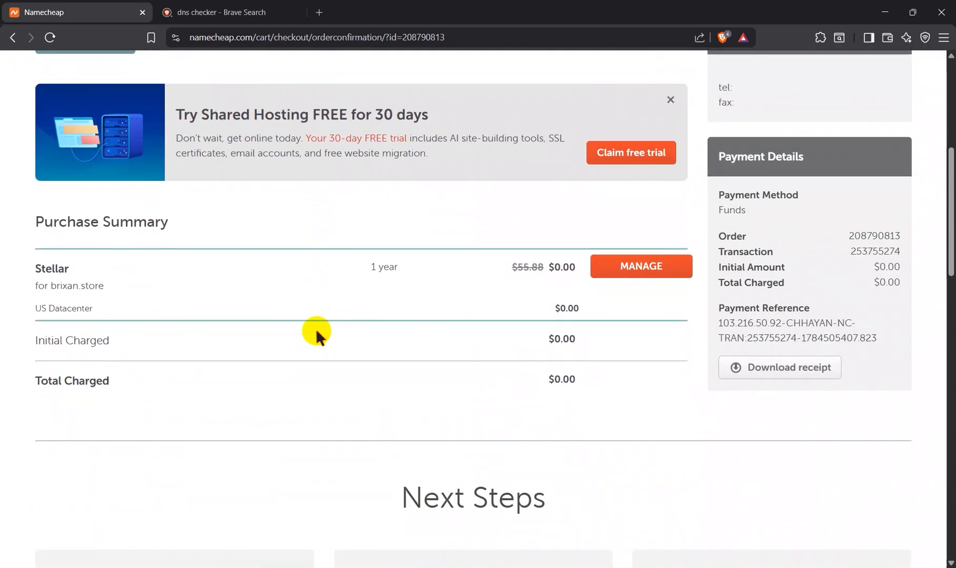
pyautogui.scroll(-9, 317, 333)
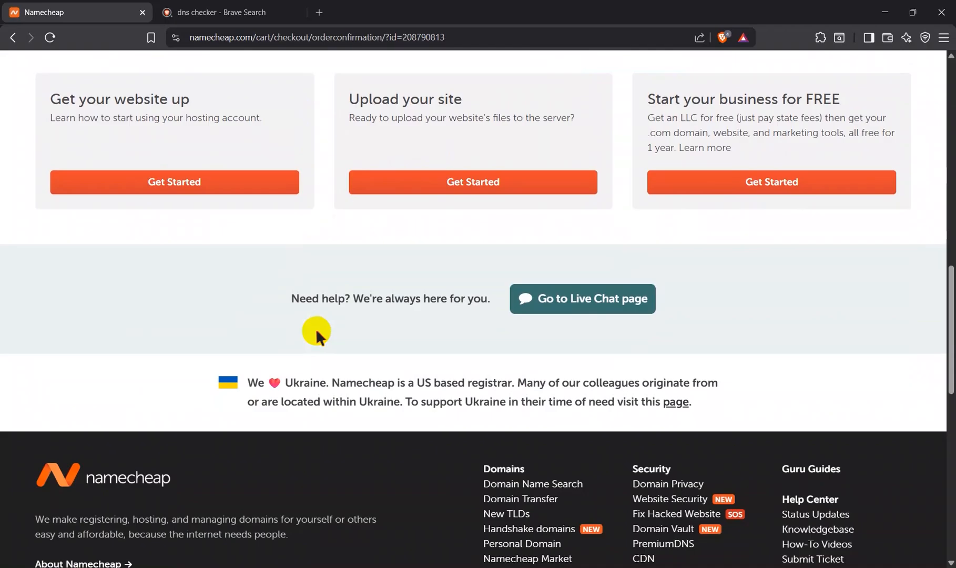
pyautogui.scroll(15, 316, 331)
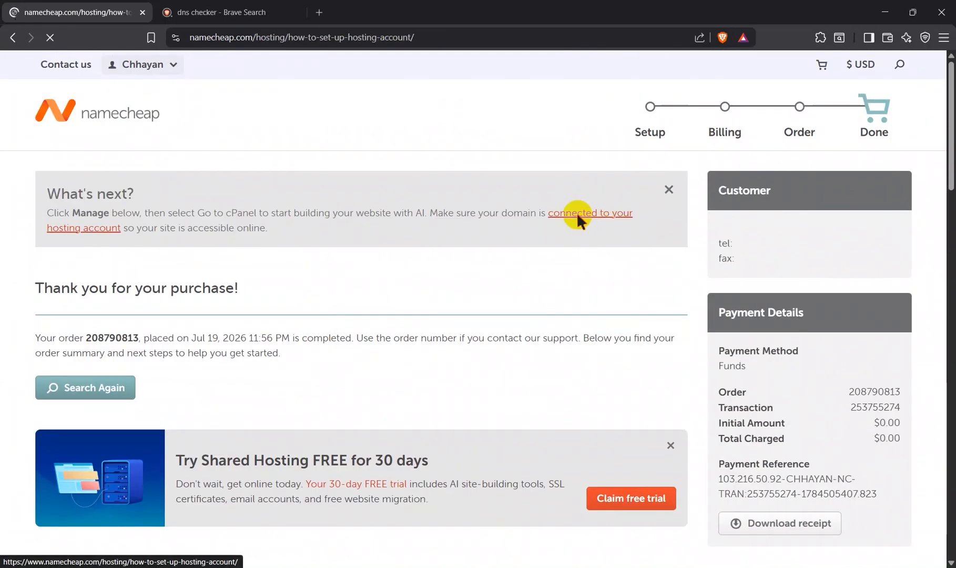
# Step: Look through the hosting account setup guide linked from the confirmation, covering Steps 1 to 3 and the domain connection instructions
pyautogui.scroll(-15, 380, 442)
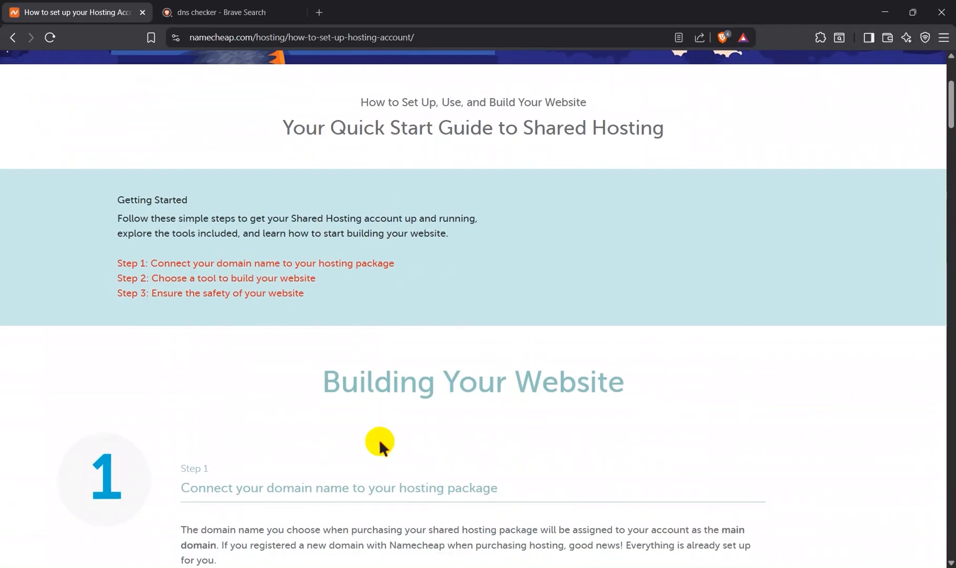
pyautogui.scroll(-5, 380, 442)
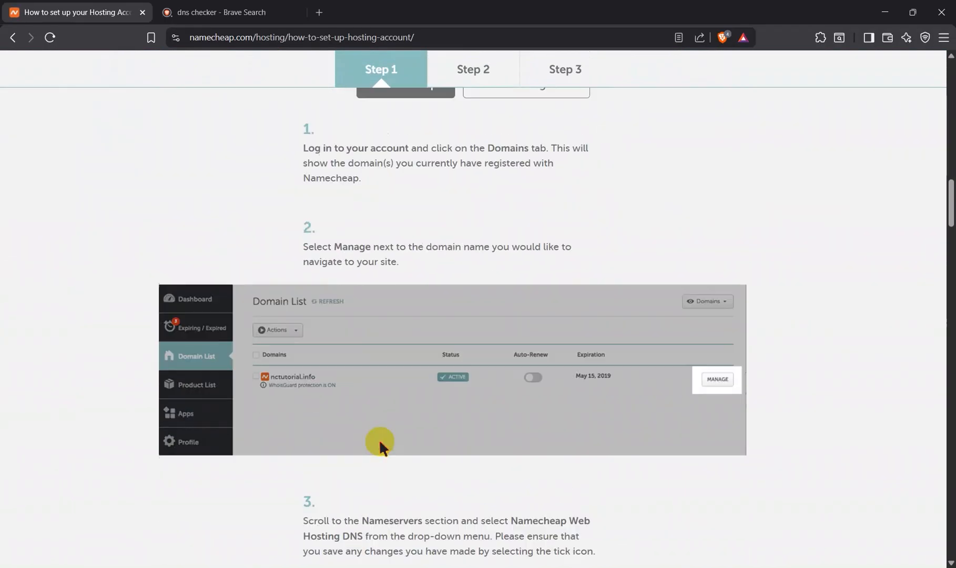
pyautogui.scroll(20, 529, 278)
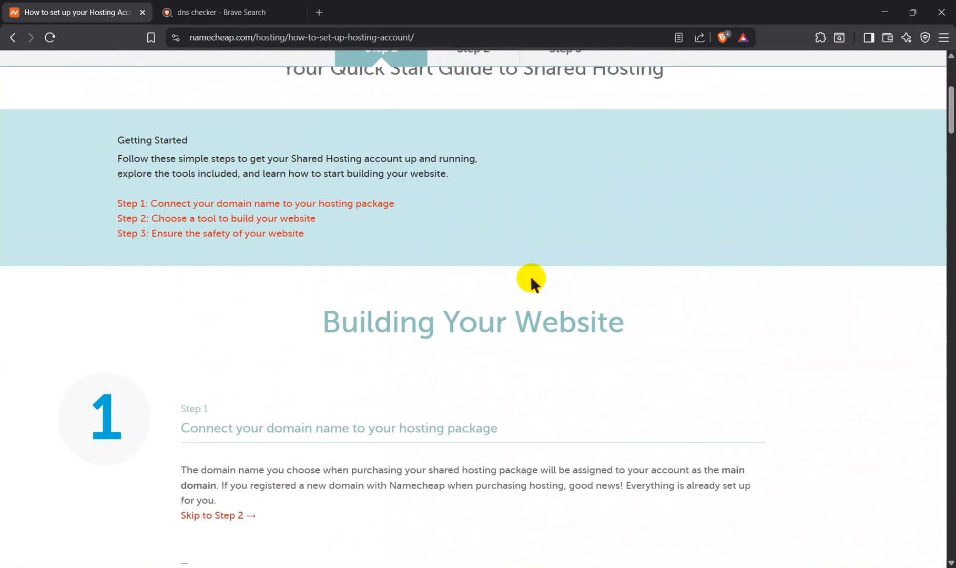
pyautogui.scroll(-5, 393, 291)
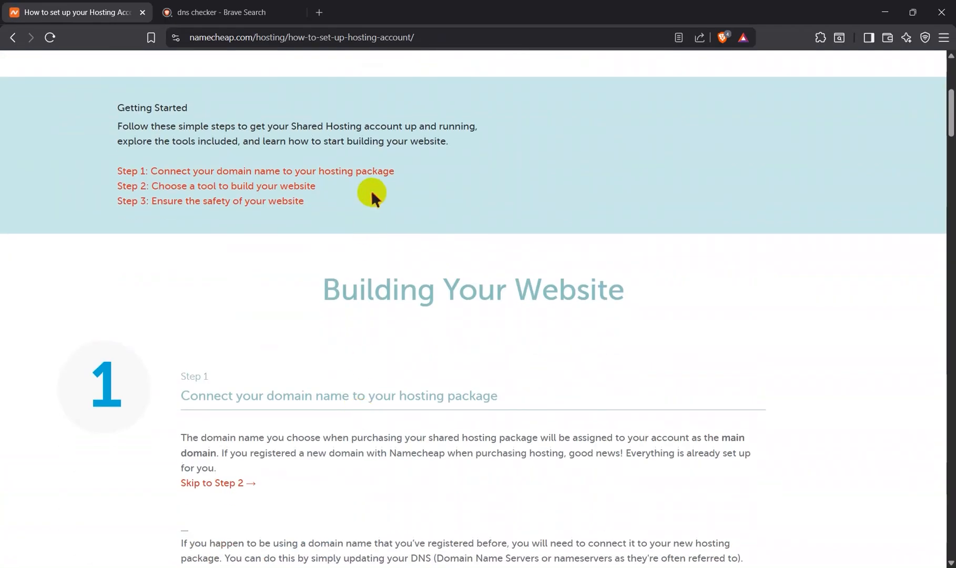
pyautogui.scroll(-5, 371, 196)
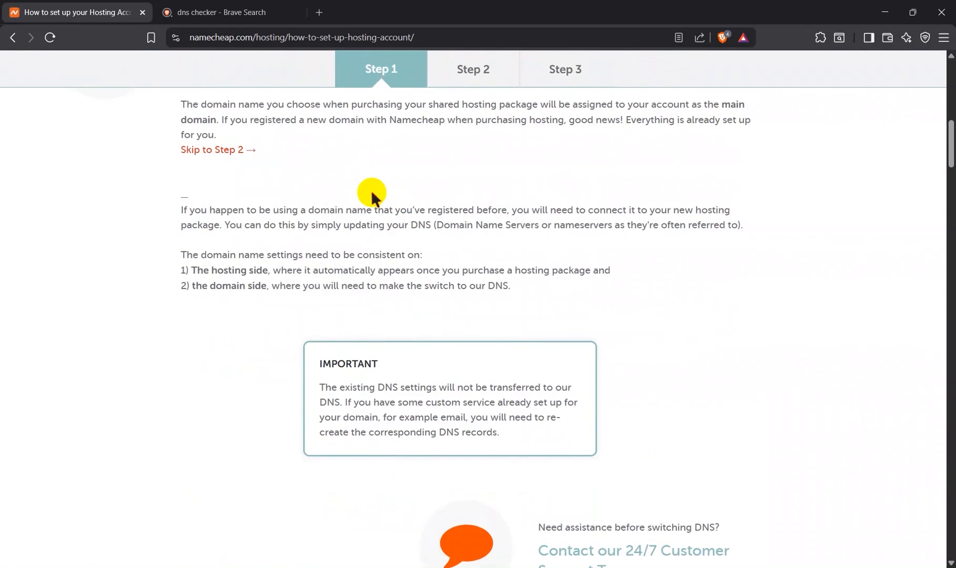
pyautogui.click(476, 70)
pyautogui.click(557, 74)
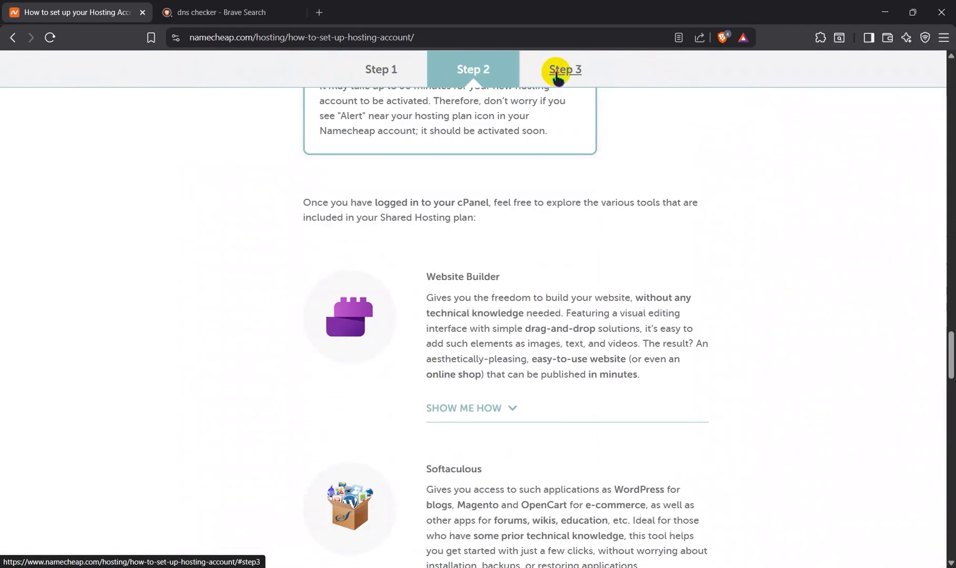
pyautogui.click(377, 69)
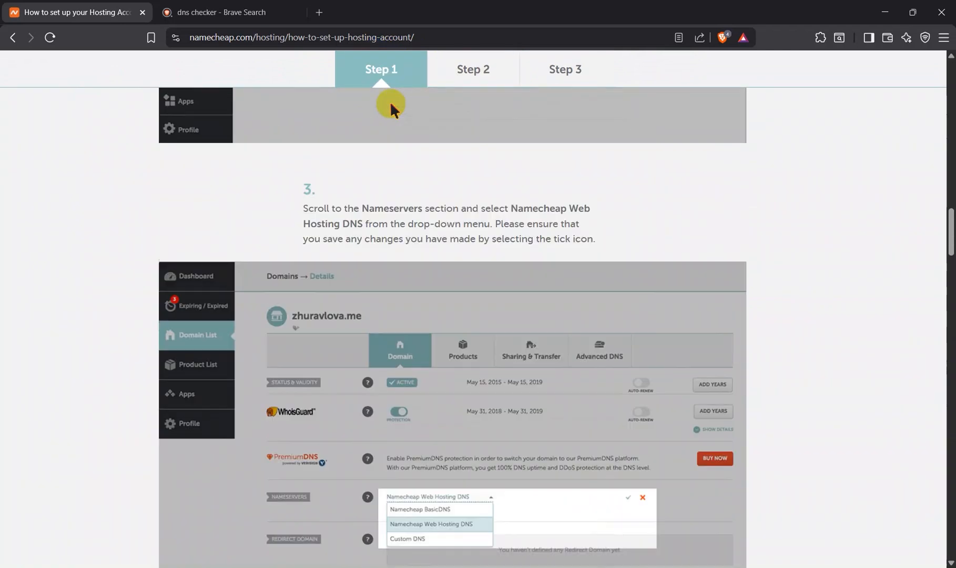
pyautogui.scroll(10, 391, 104)
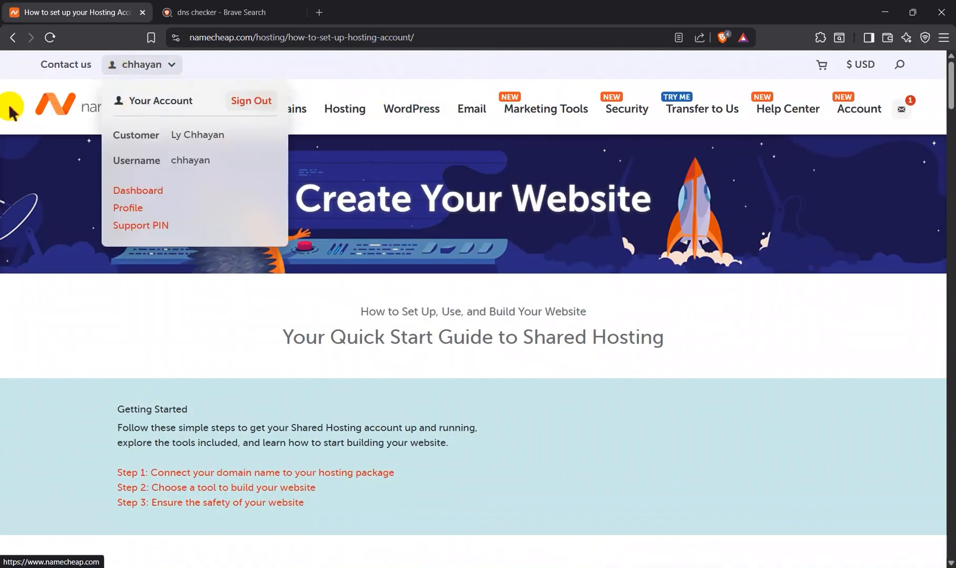
# Step: Return to the Namecheap home page, go to the account dashboard, and view the list of hosting subscriptions
pyautogui.click(52, 99)
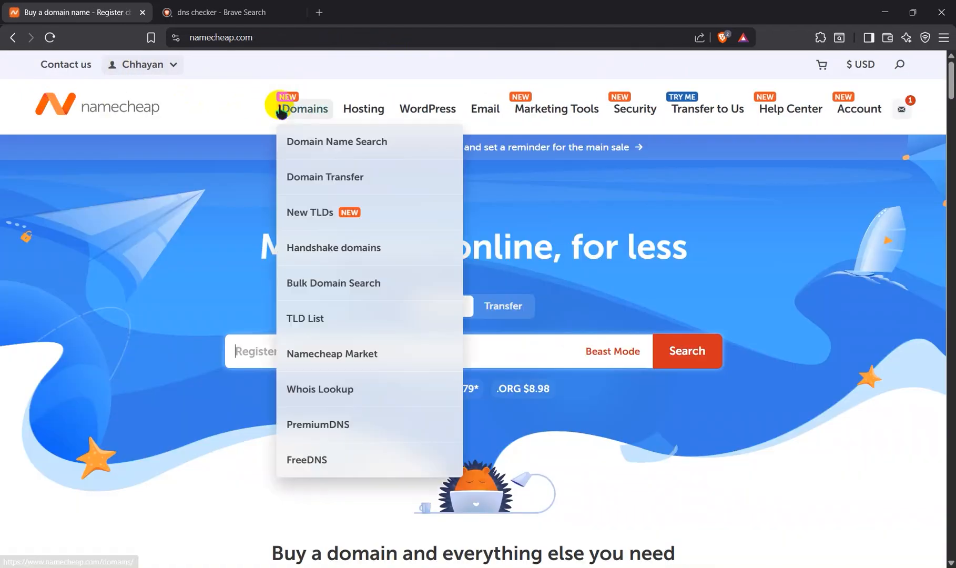
pyautogui.moveTo(307, 113)
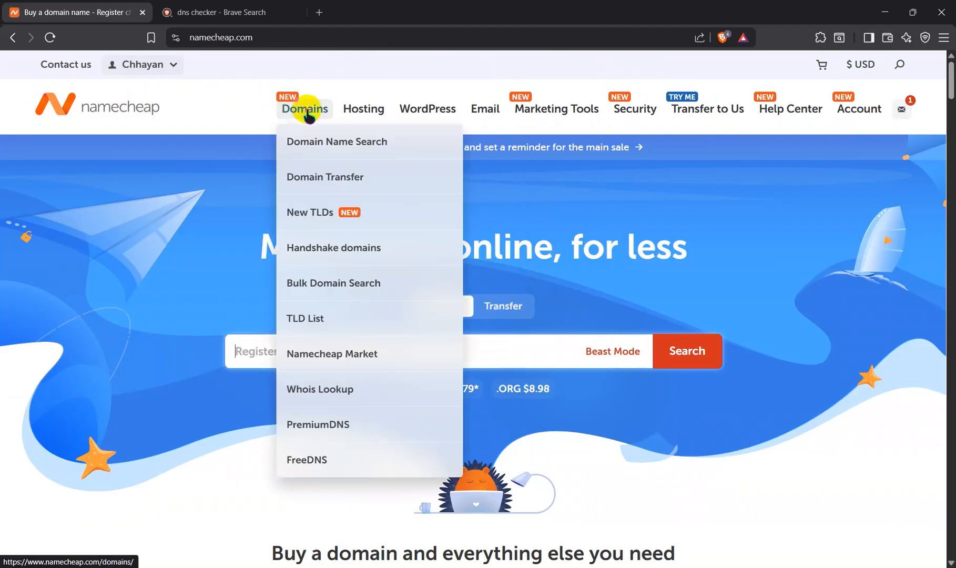
pyautogui.moveTo(373, 121)
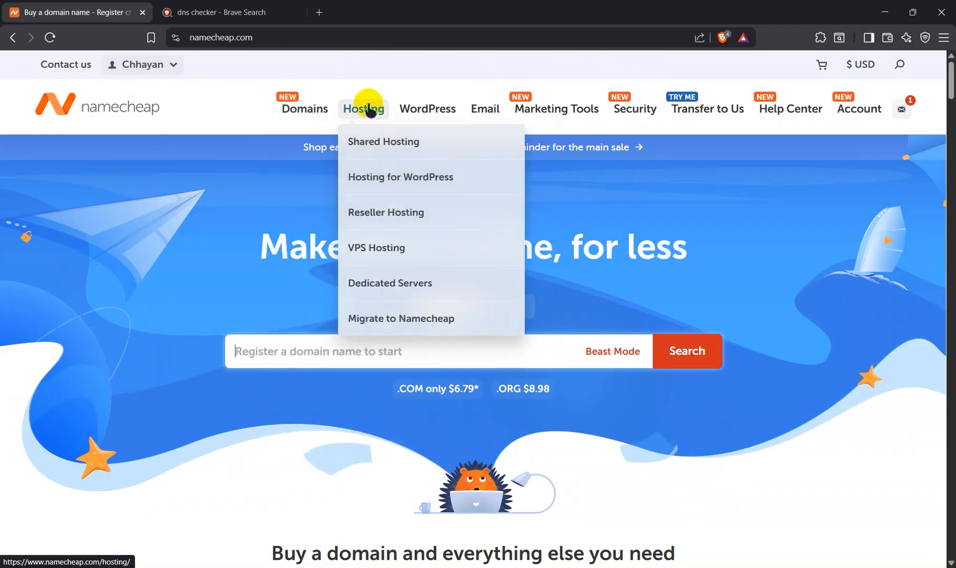
pyautogui.moveTo(135, 66)
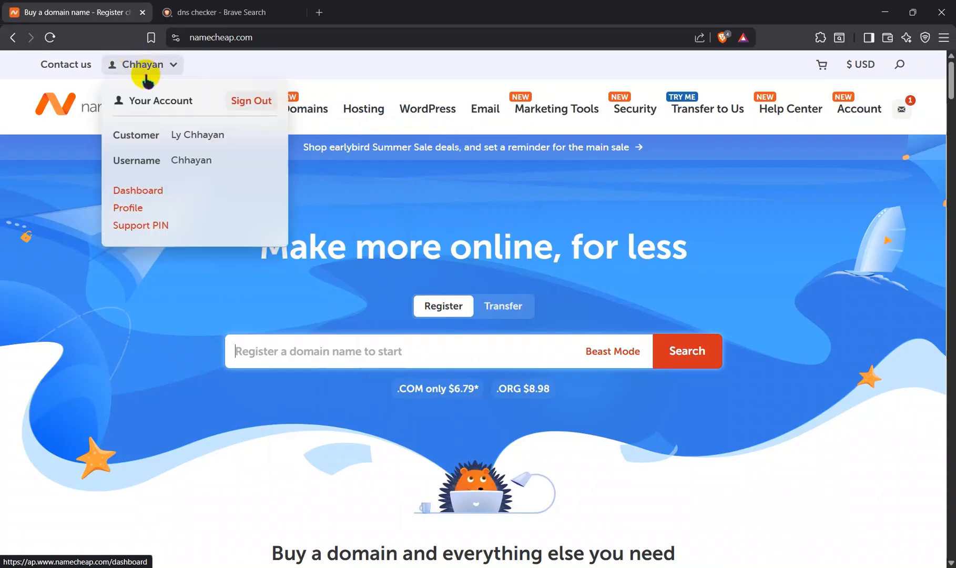
pyautogui.click(146, 190)
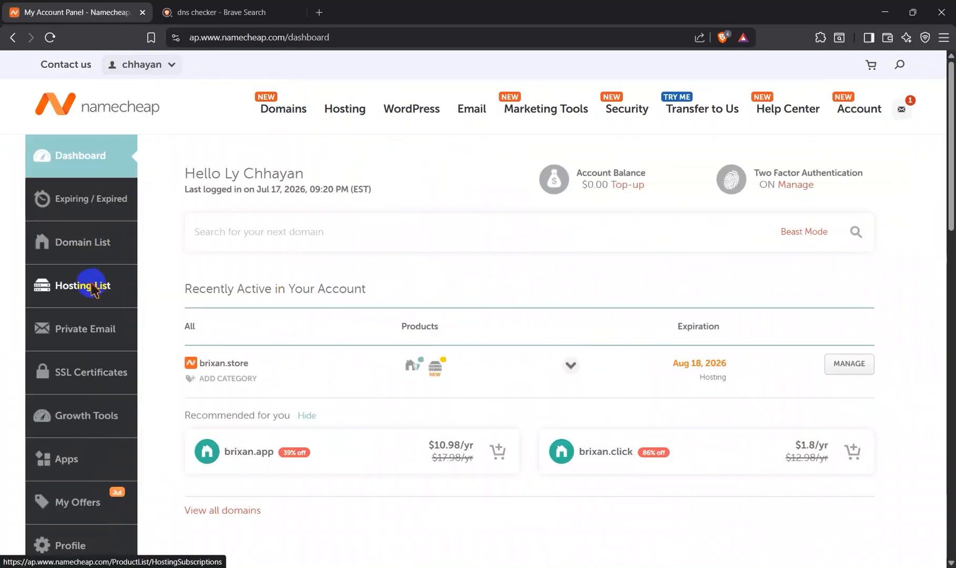
pyautogui.click(92, 288)
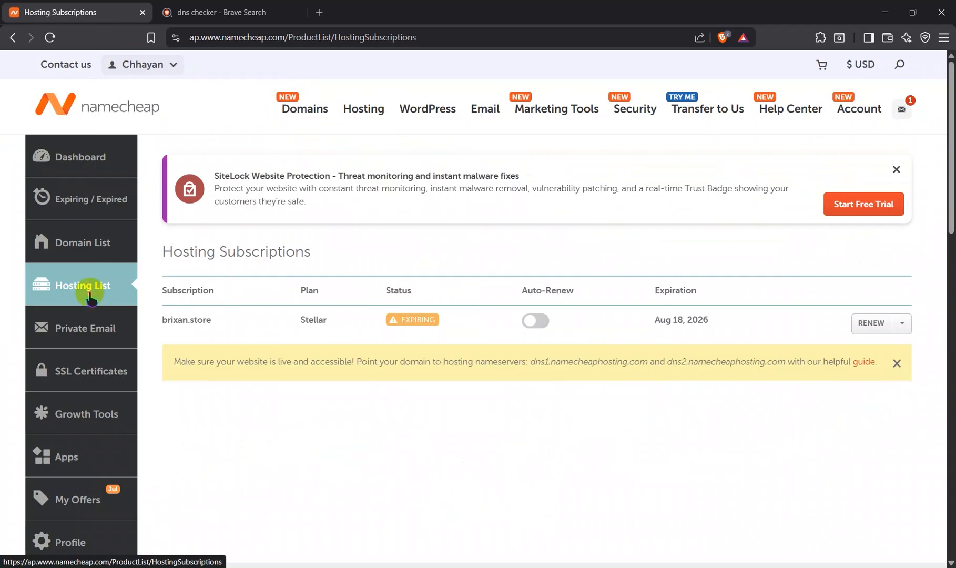
# Step: Open the management page for brixan.store from the domain list and bring up its nameserver settings
pyautogui.click(86, 240)
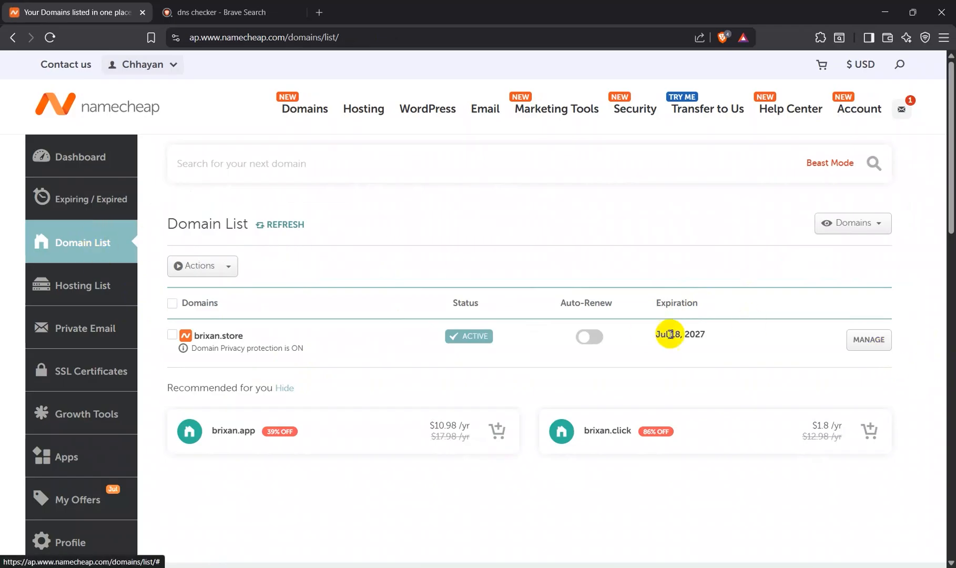
pyautogui.click(871, 346)
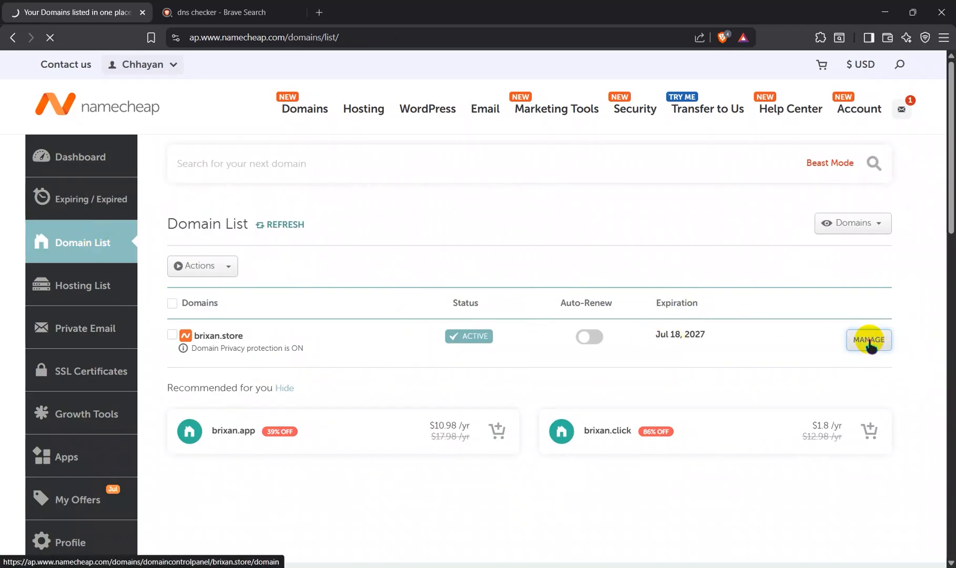
pyautogui.scroll(-2, 552, 402)
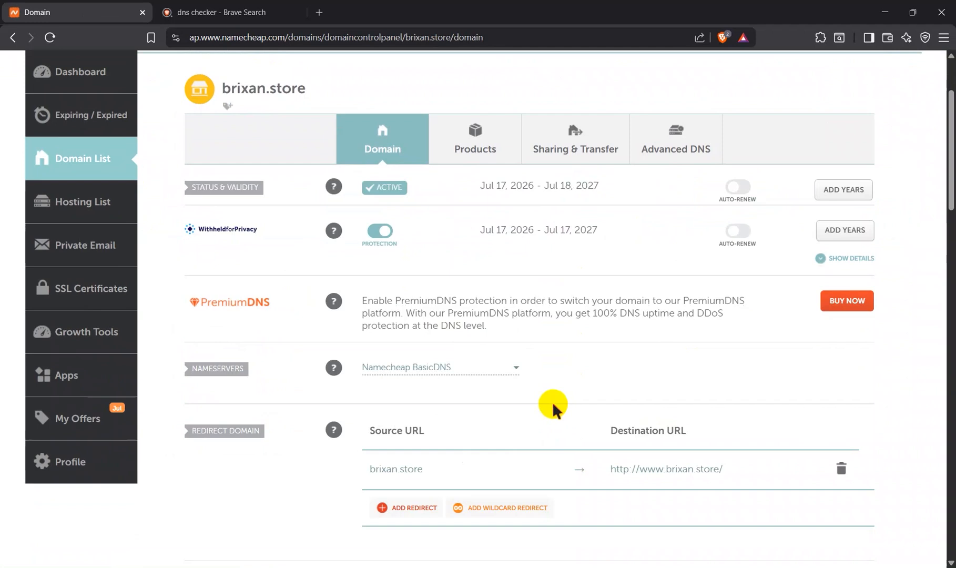
# Step: Set the nameservers of brixan.store to Namecheap Web Hosting DNS and save the change
pyautogui.scroll(-2, 552, 401)
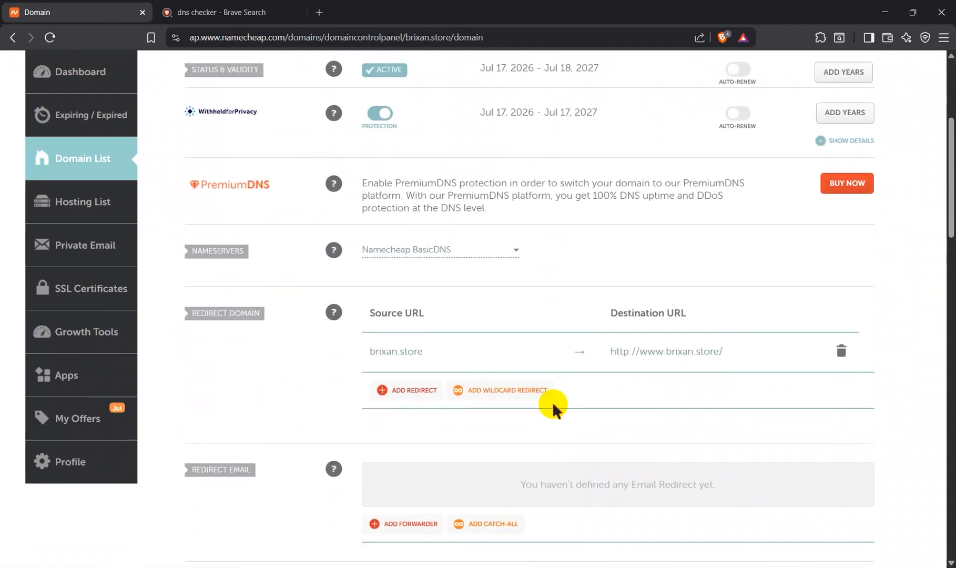
pyautogui.scroll(-1, 553, 401)
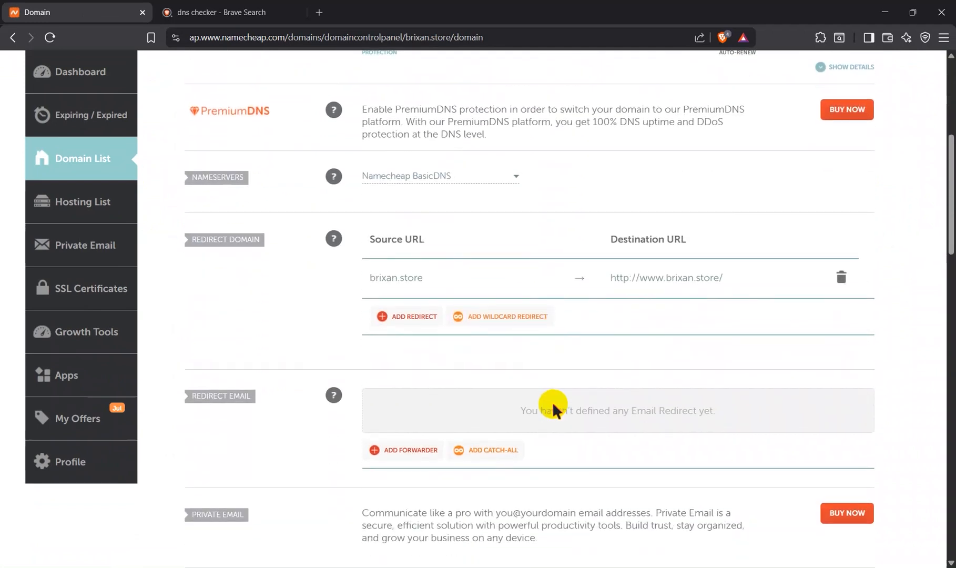
pyautogui.scroll(-2, 552, 401)
pyautogui.scroll(3, 552, 402)
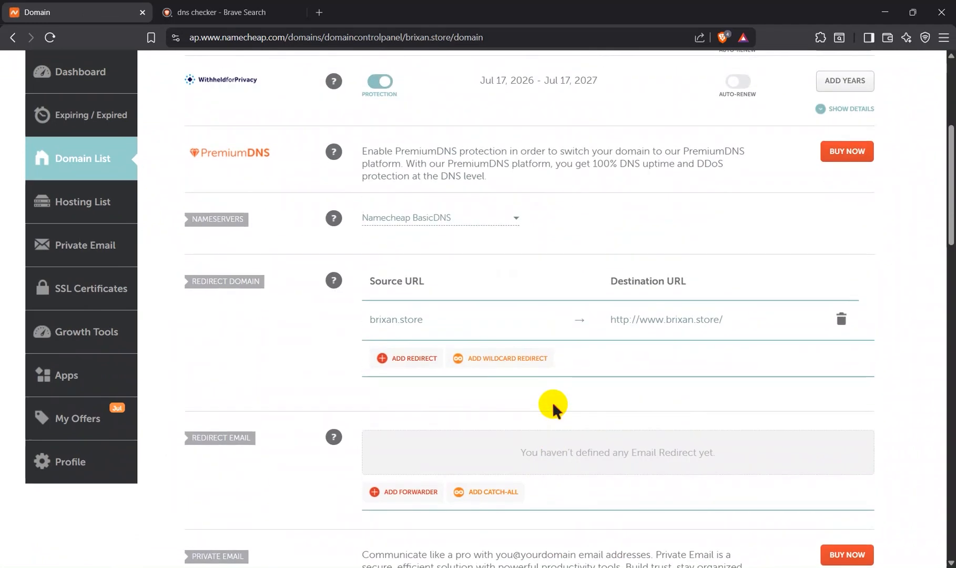
pyautogui.scroll(3, 553, 402)
pyautogui.click(485, 353)
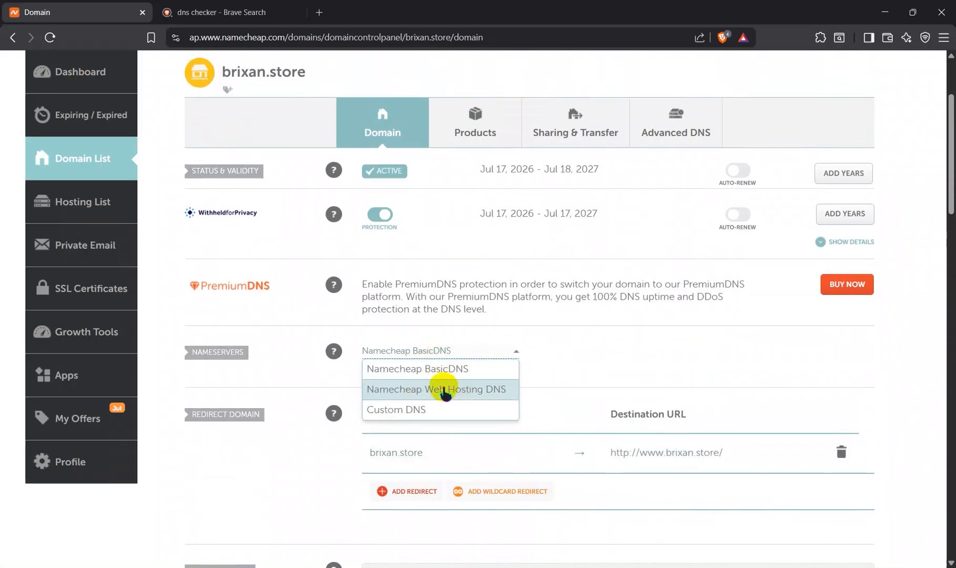
pyautogui.click(443, 389)
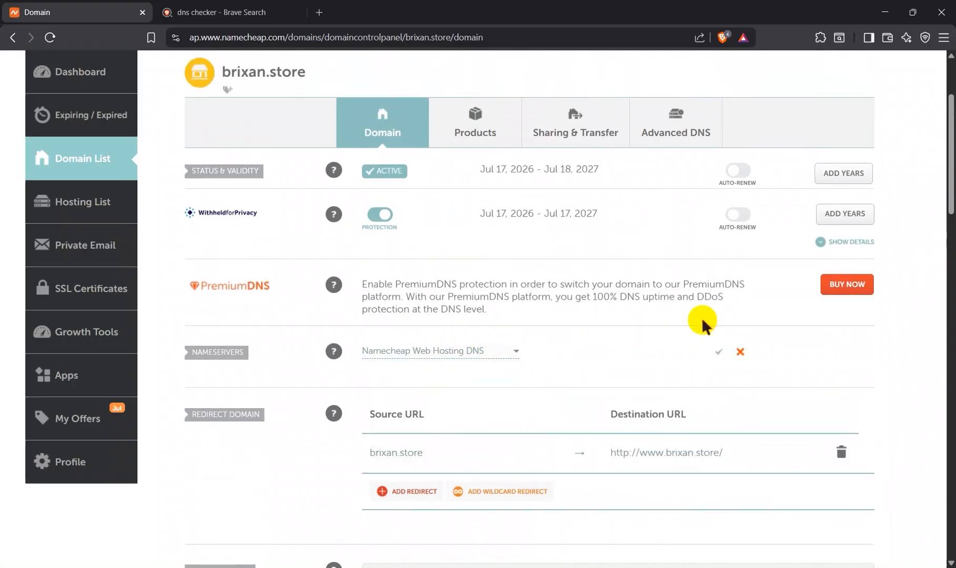
pyautogui.click(719, 351)
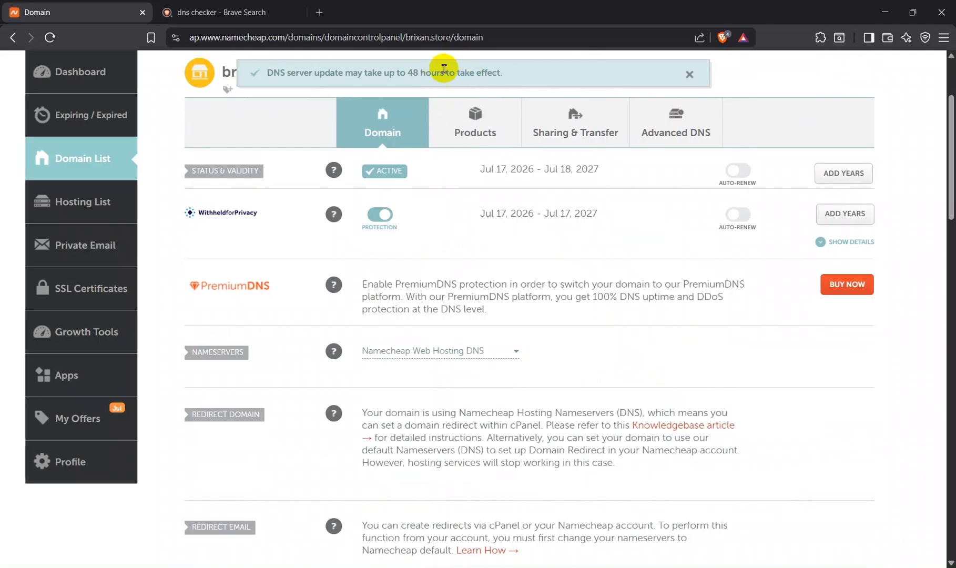
# Step: Go to the hosting list and look over the brixan.store Stellar subscription and its nameserver notice
pyautogui.scroll(3, 457, 305)
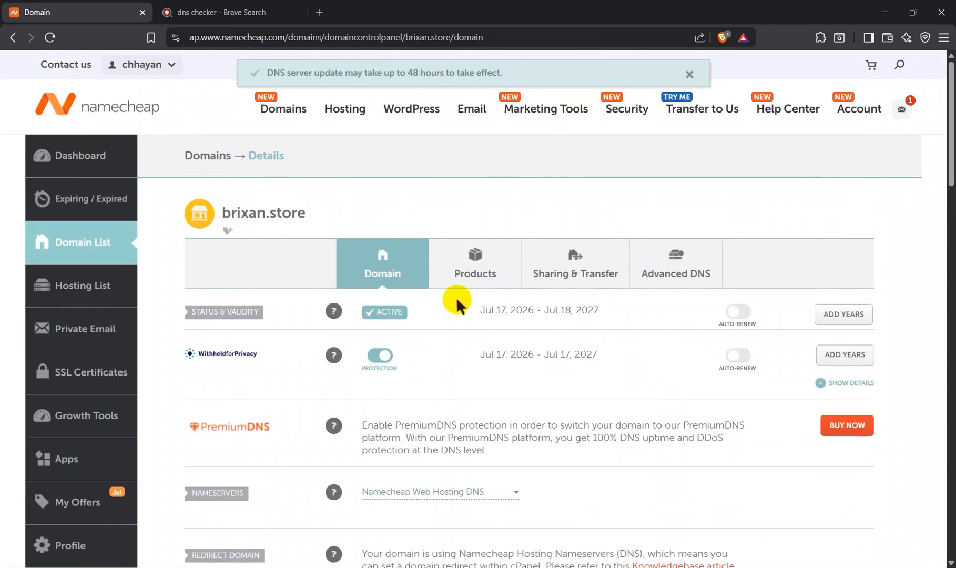
pyautogui.click(102, 288)
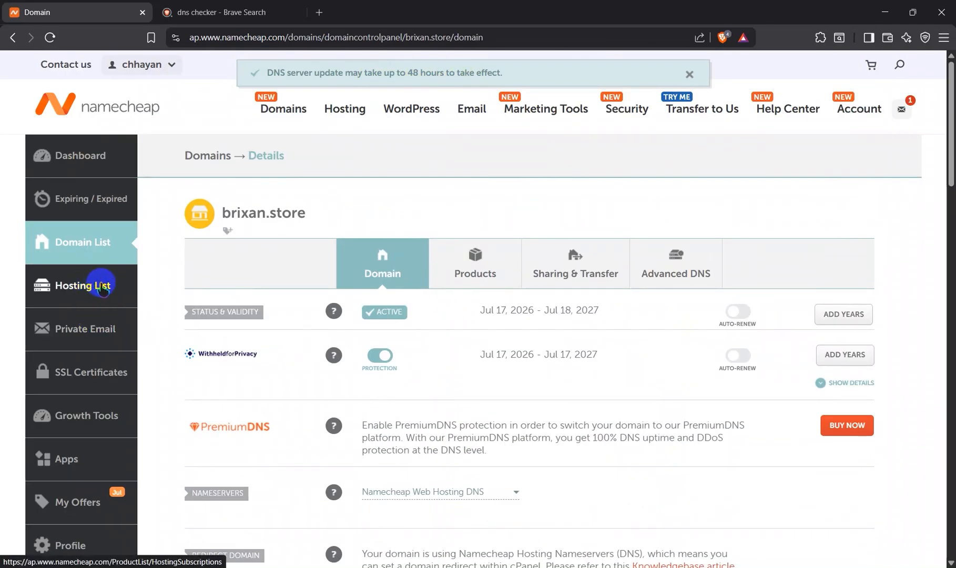
pyautogui.click(87, 286)
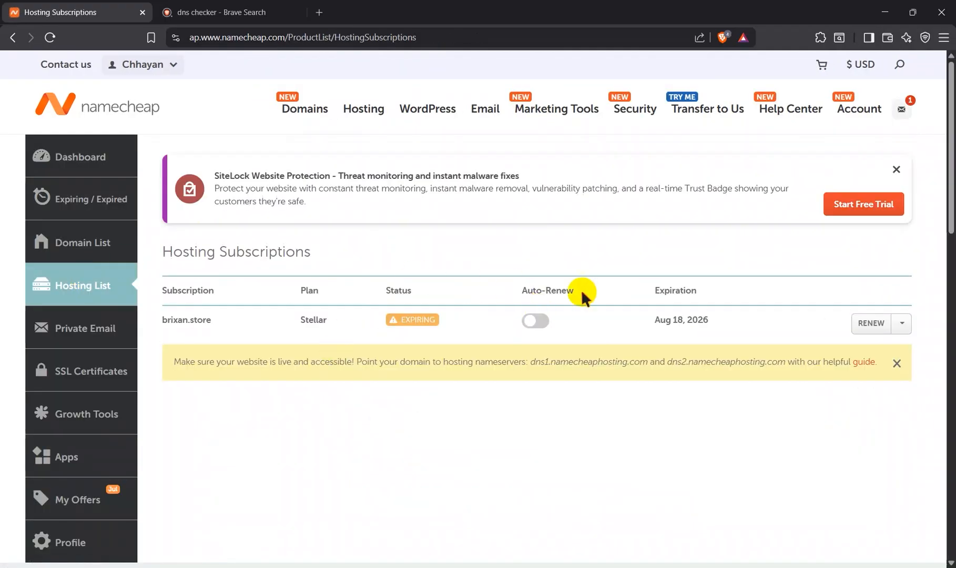
pyautogui.scroll(-2, 828, 328)
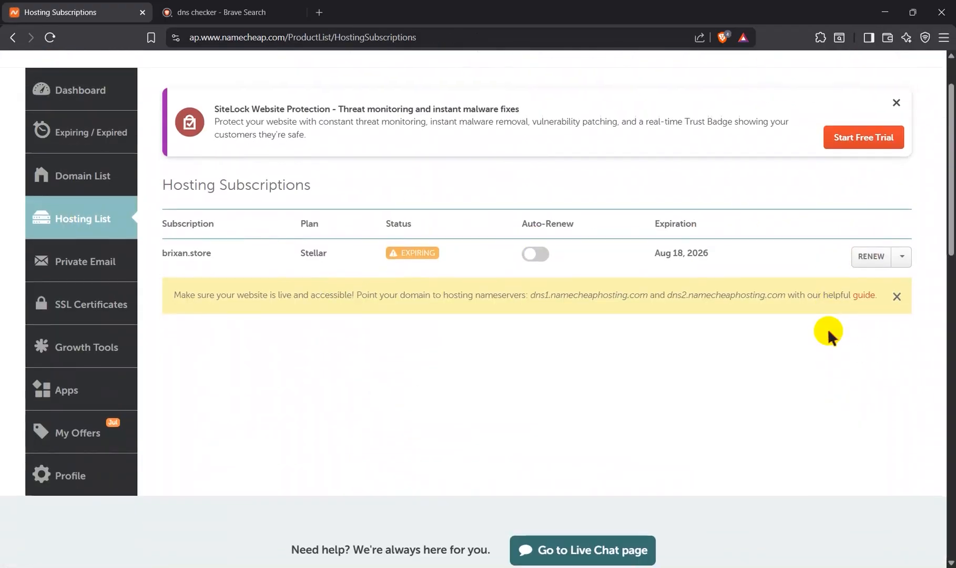
pyautogui.scroll(2, 828, 328)
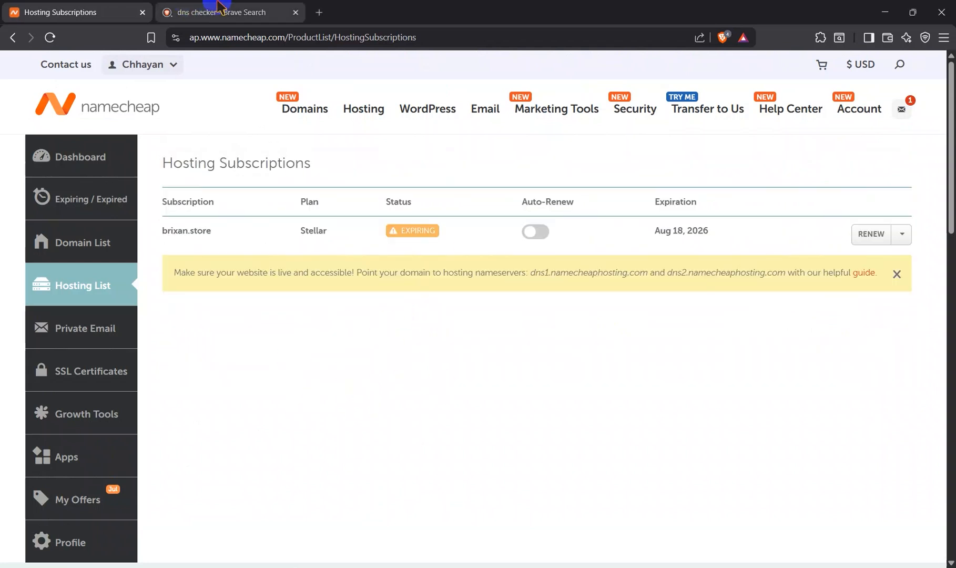
# Step: Open the DNS Checker site from the search results and run an A record lookup for brixan.store
pyautogui.click(192, 11)
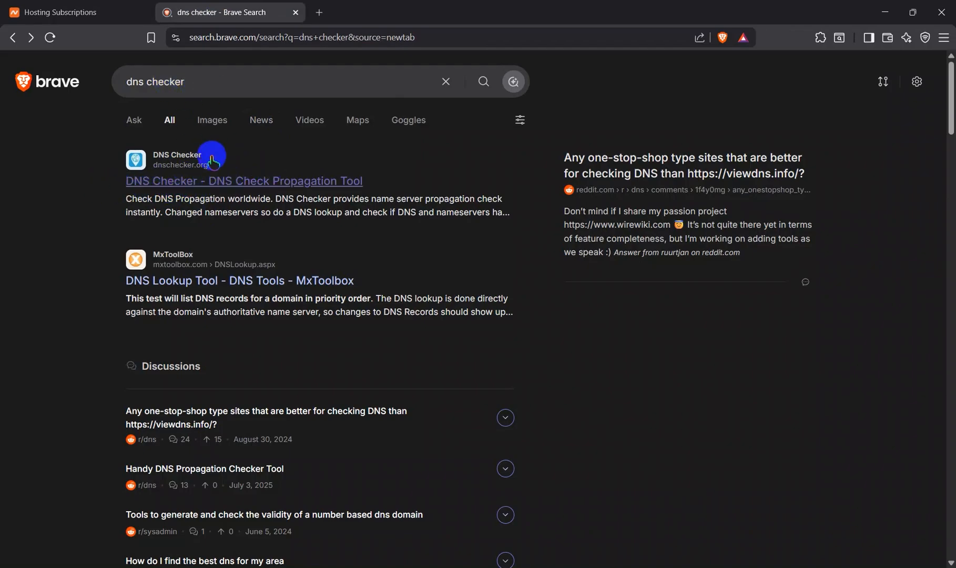
pyautogui.click(191, 181)
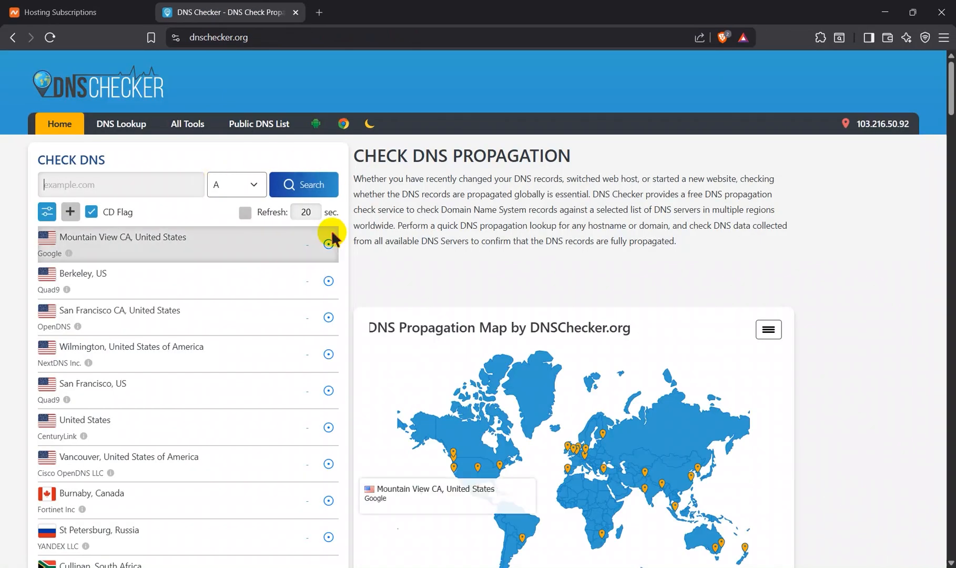
pyautogui.write('brixan.store')
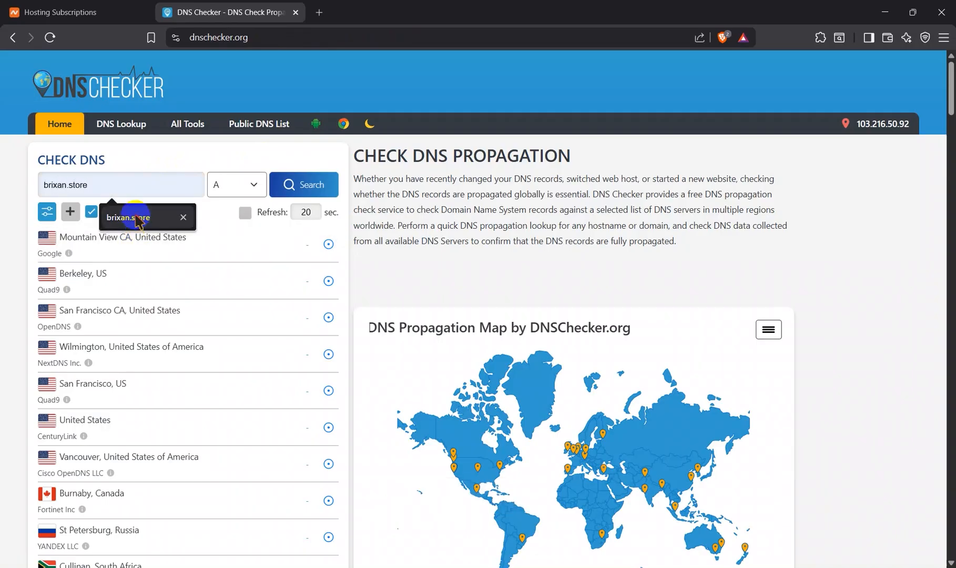
pyautogui.click(132, 217)
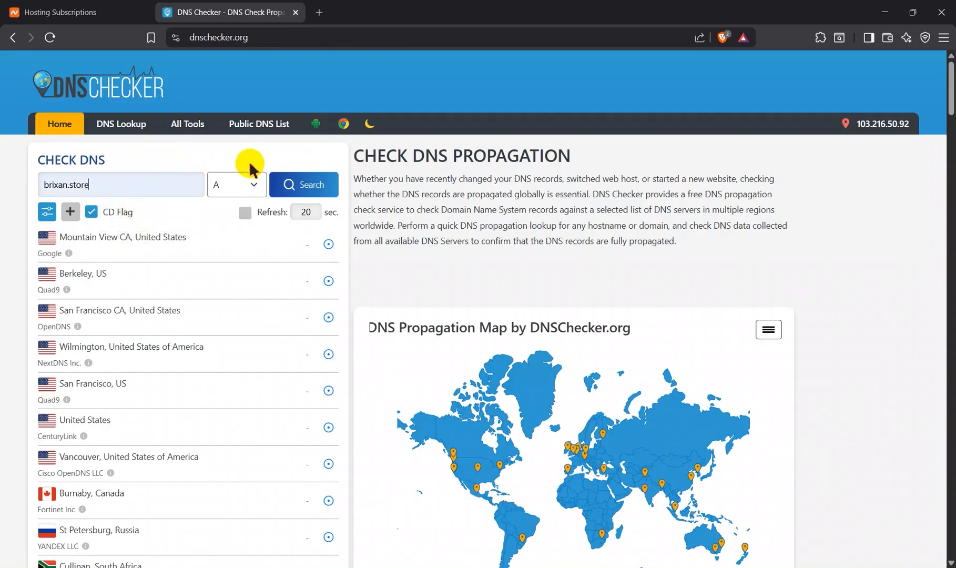
pyautogui.click(321, 186)
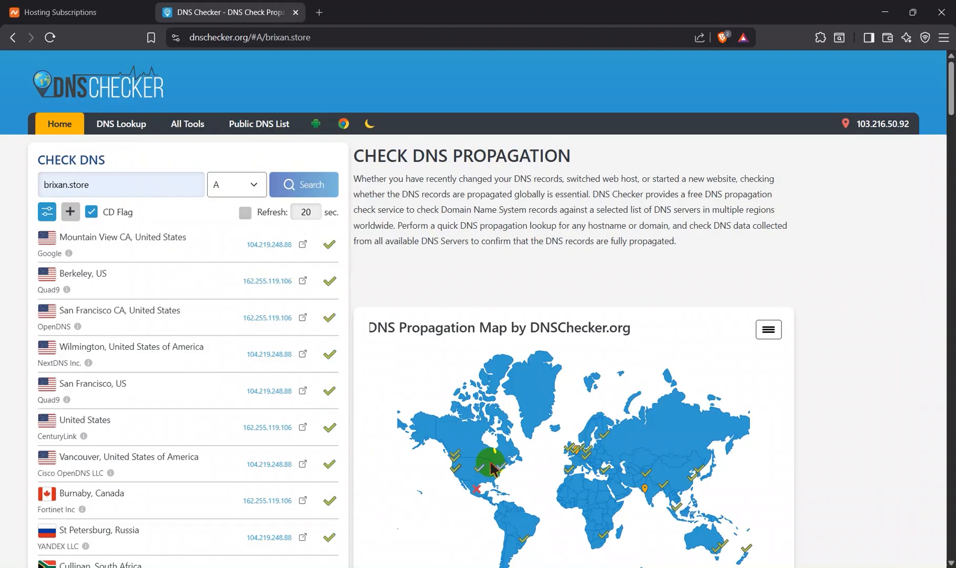
# Step: Examine the A record propagation results for brixan.store across the worldwide server list and map
pyautogui.scroll(-2, 492, 468)
pyautogui.scroll(2, 305, 455)
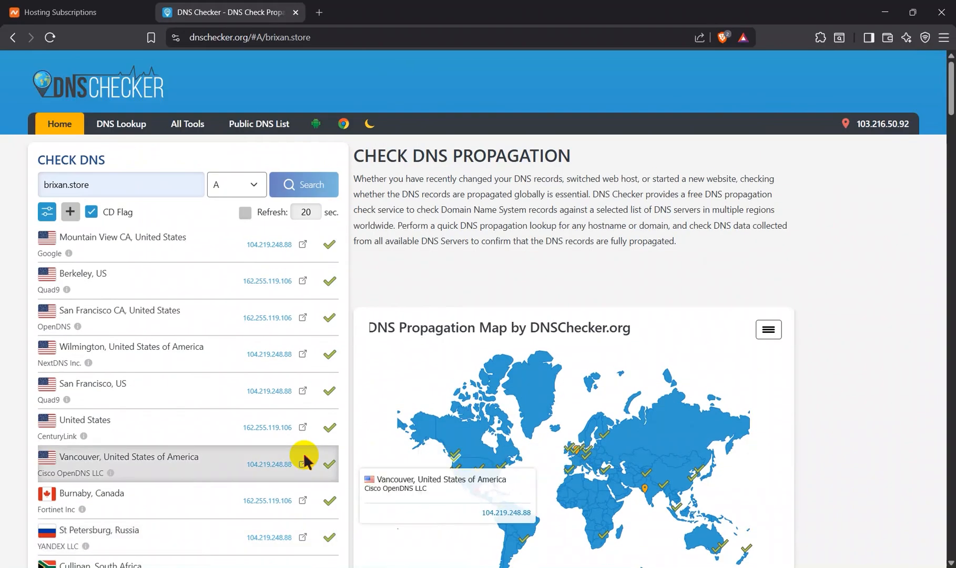
pyautogui.scroll(-4, 256, 342)
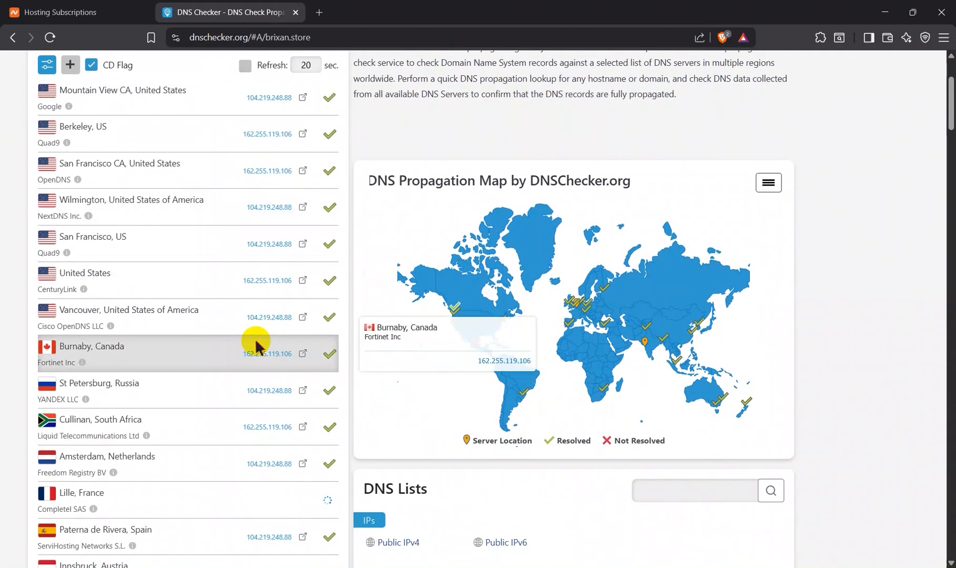
pyautogui.scroll(-5, 256, 342)
pyautogui.scroll(-10, 257, 342)
pyautogui.scroll(7, 256, 341)
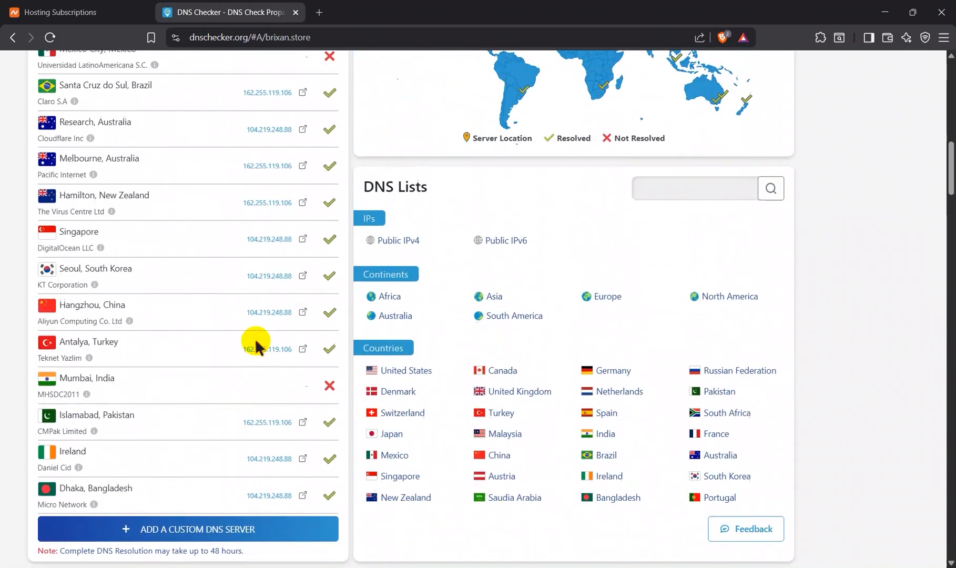
pyautogui.scroll(15, 257, 341)
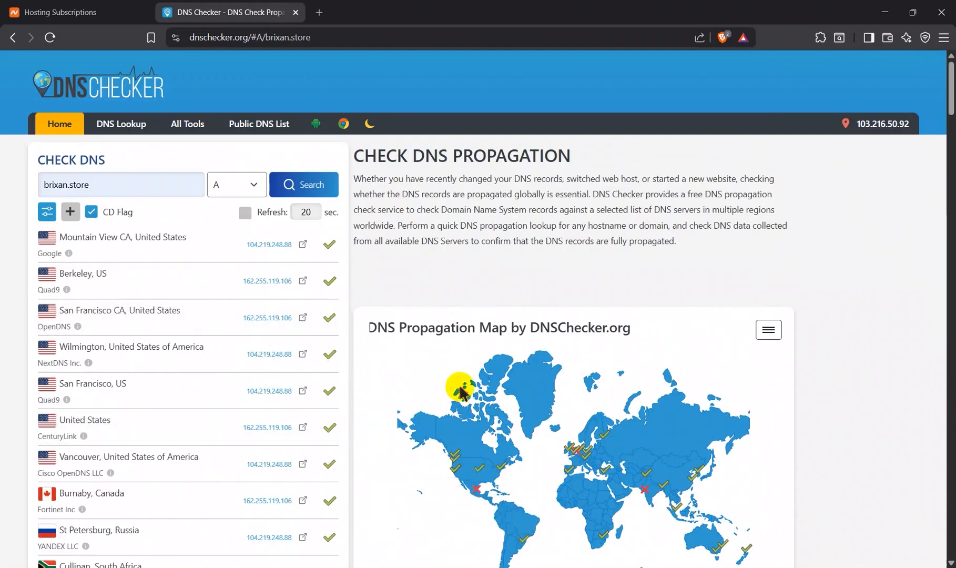
pyautogui.scroll(-1, 424, 438)
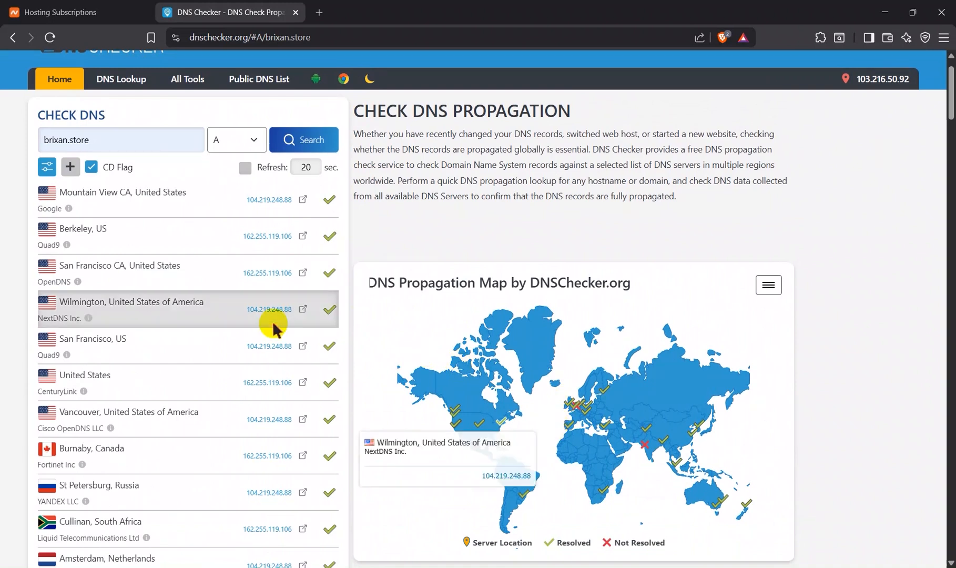
pyautogui.scroll(-1, 274, 325)
pyautogui.scroll(-6, 273, 320)
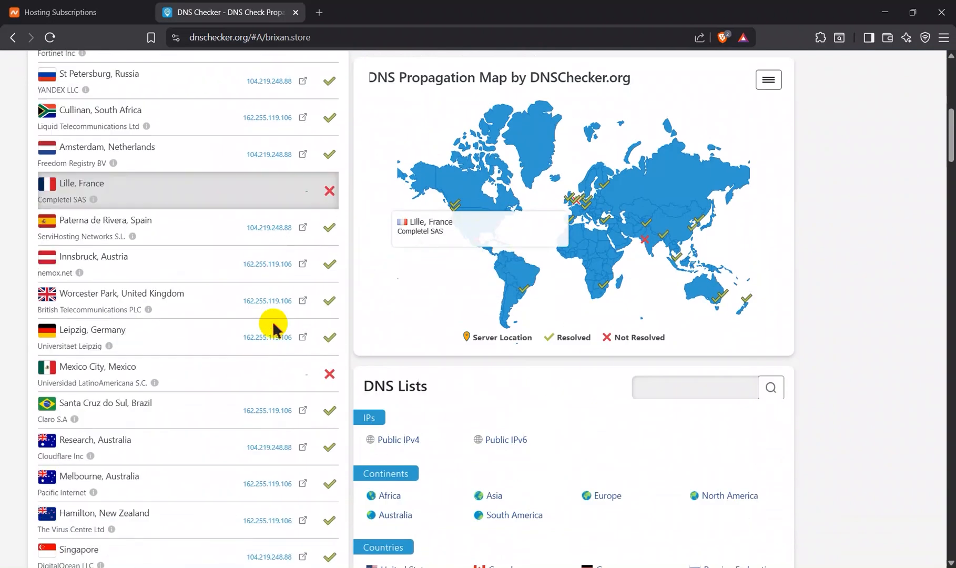
pyautogui.scroll(8, 273, 320)
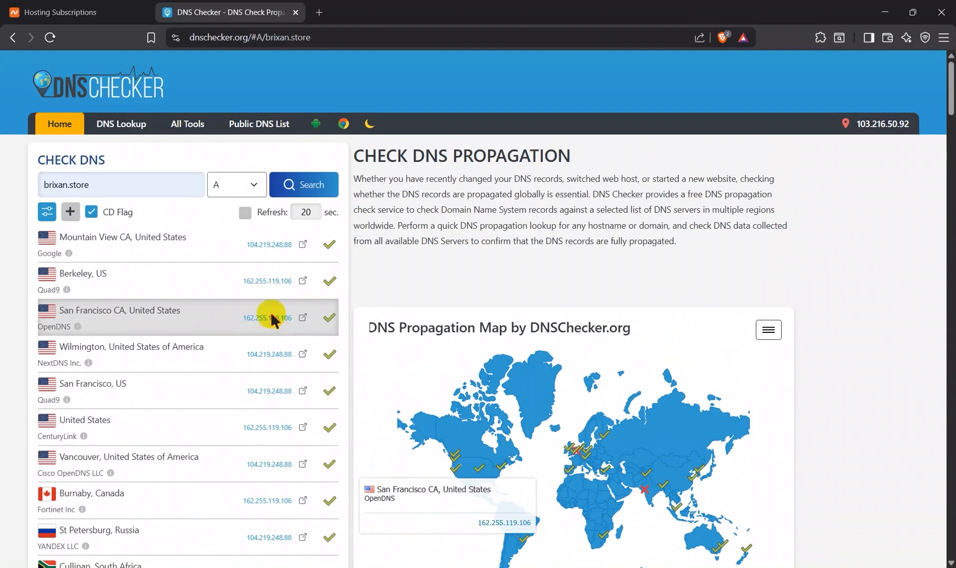
# Step: Run an NS record lookup for brixan.store and check which nameservers the worldwide locations return
pyautogui.click(240, 186)
pyautogui.click(235, 274)
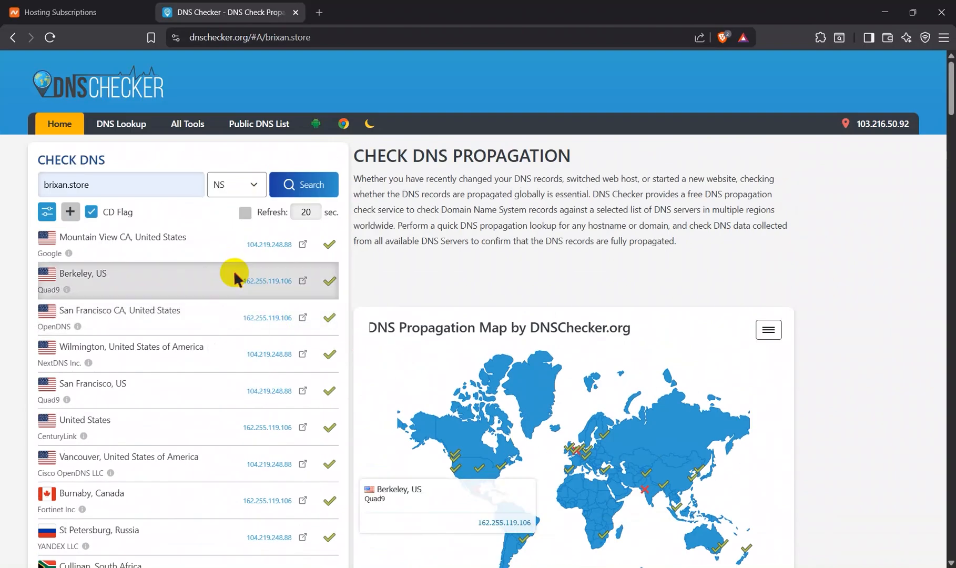
pyautogui.click(307, 184)
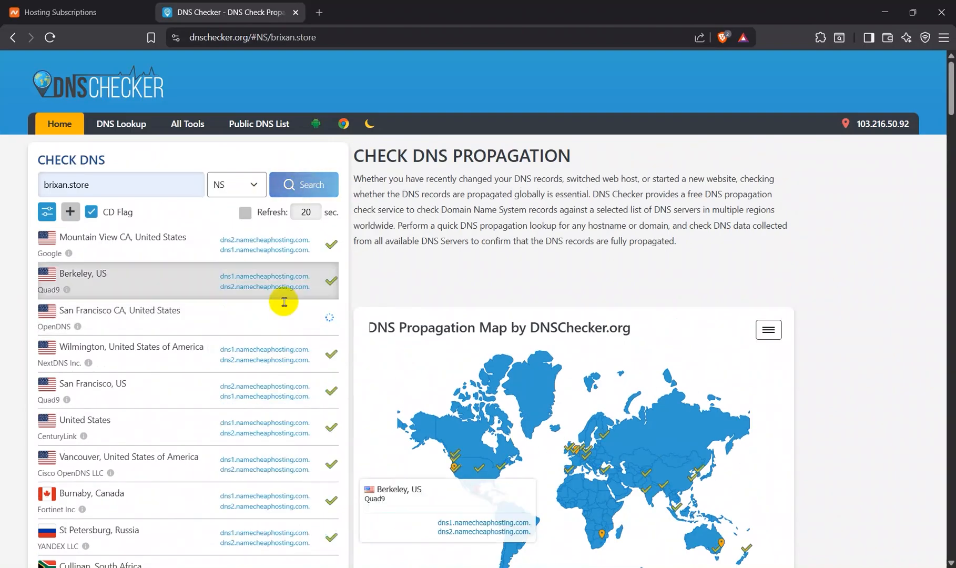
pyautogui.scroll(-15, 272, 429)
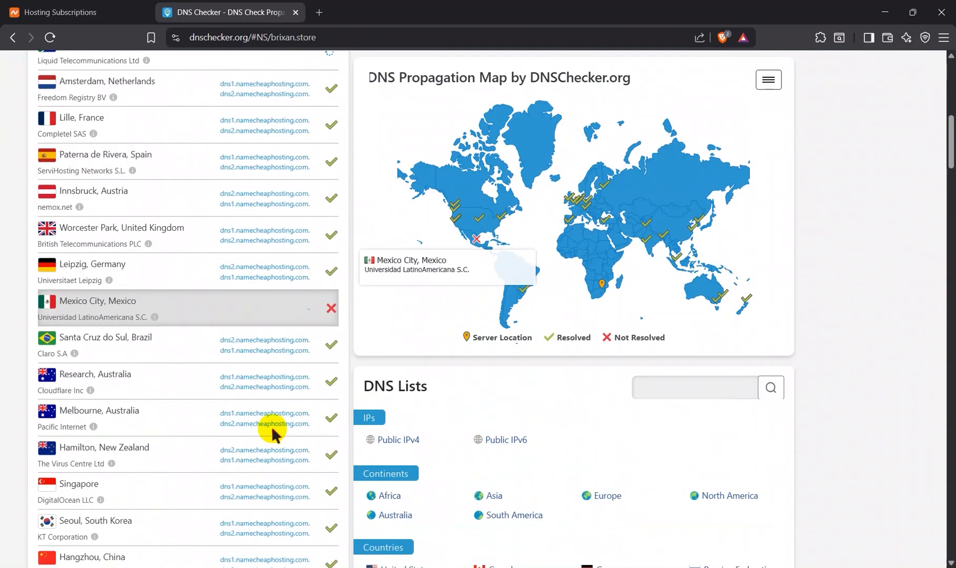
pyautogui.scroll(15, 273, 429)
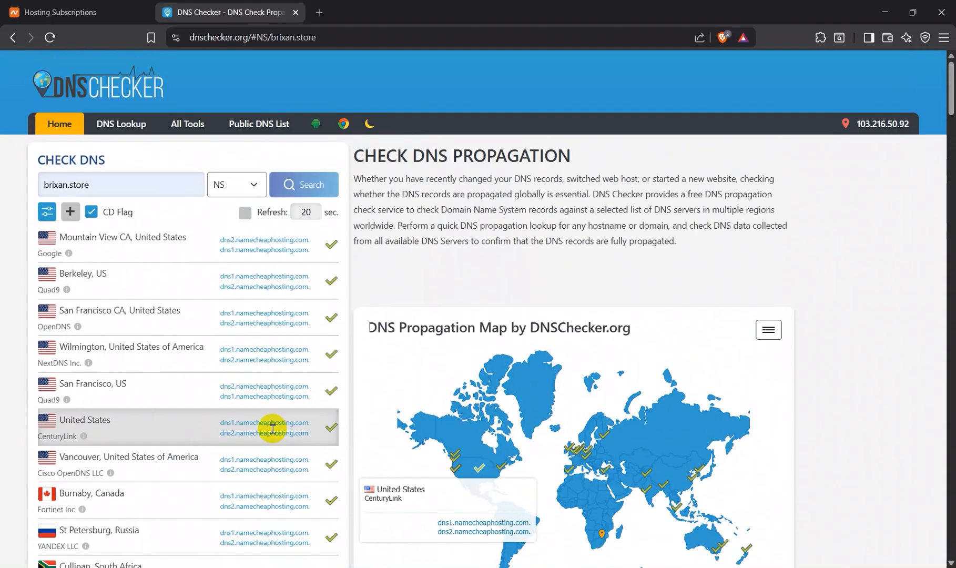
# Step: Return to the Namecheap hosting list, open the management page of the brixan.store subscription, and launch its cPanel
pyautogui.click(105, 12)
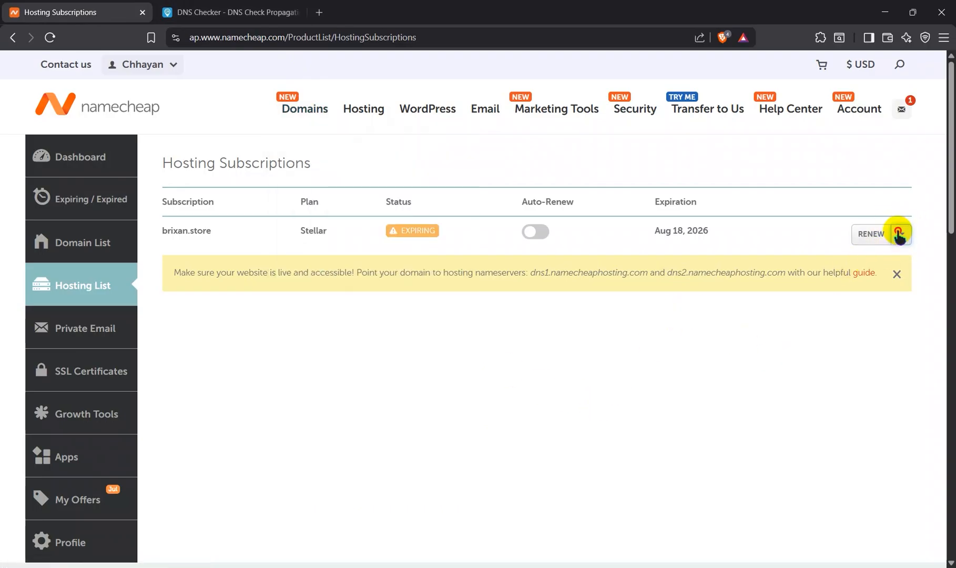
pyautogui.click(900, 235)
pyautogui.click(875, 255)
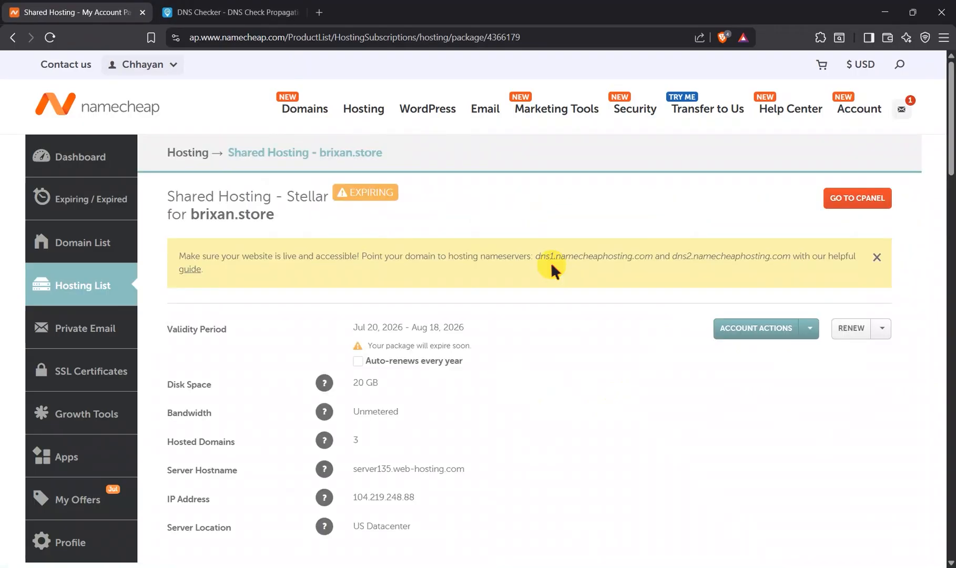
pyautogui.click(855, 198)
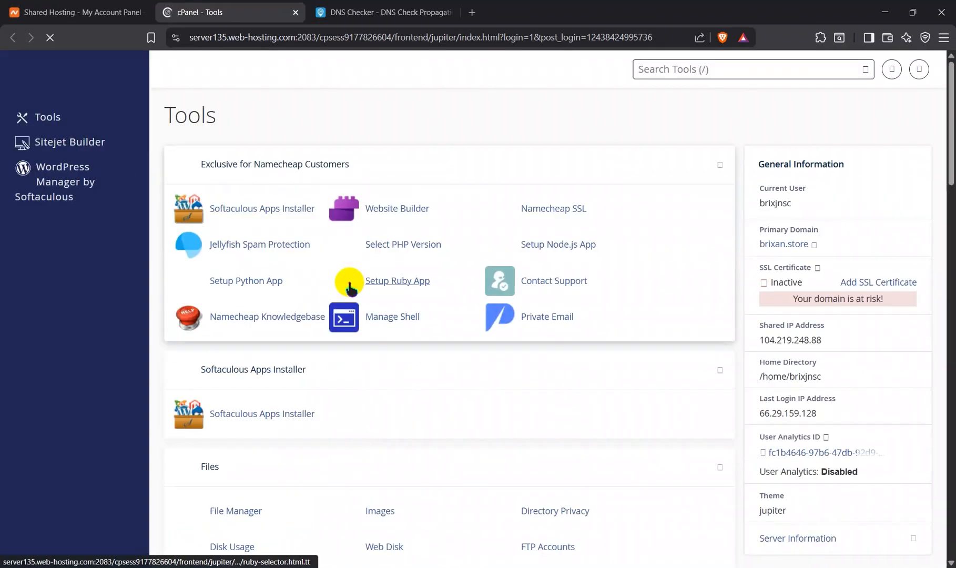
# Step: Look through the available cPanel tools and open the File Manager
pyautogui.scroll(-2, 350, 282)
pyautogui.scroll(-4, 347, 284)
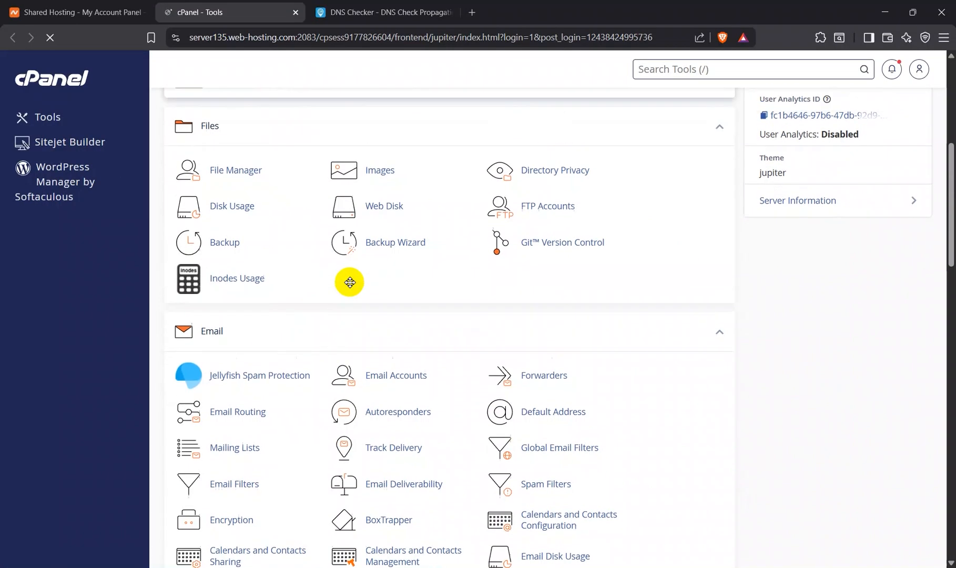
pyautogui.scroll(6, 342, 284)
pyautogui.scroll(-20, 415, 407)
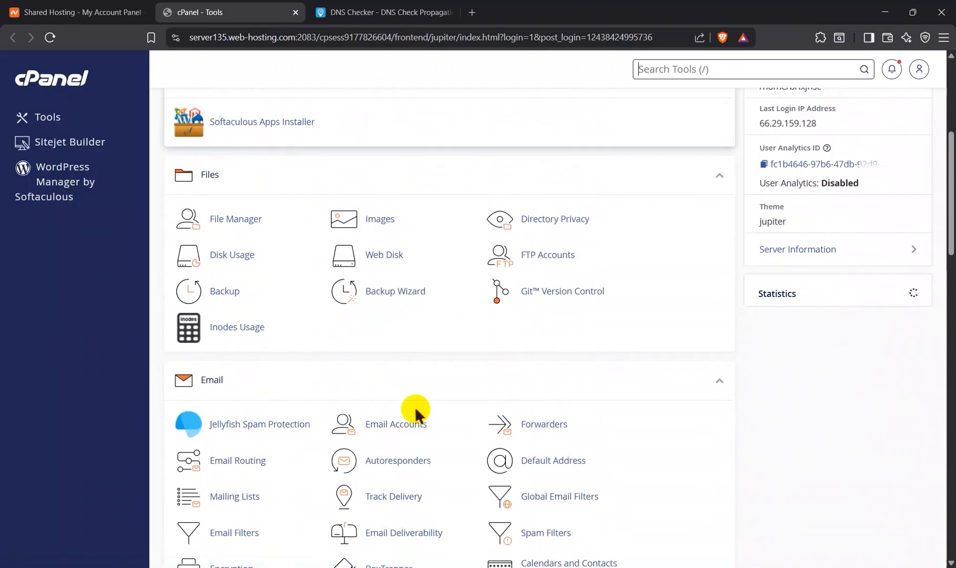
pyautogui.scroll(-3, 416, 414)
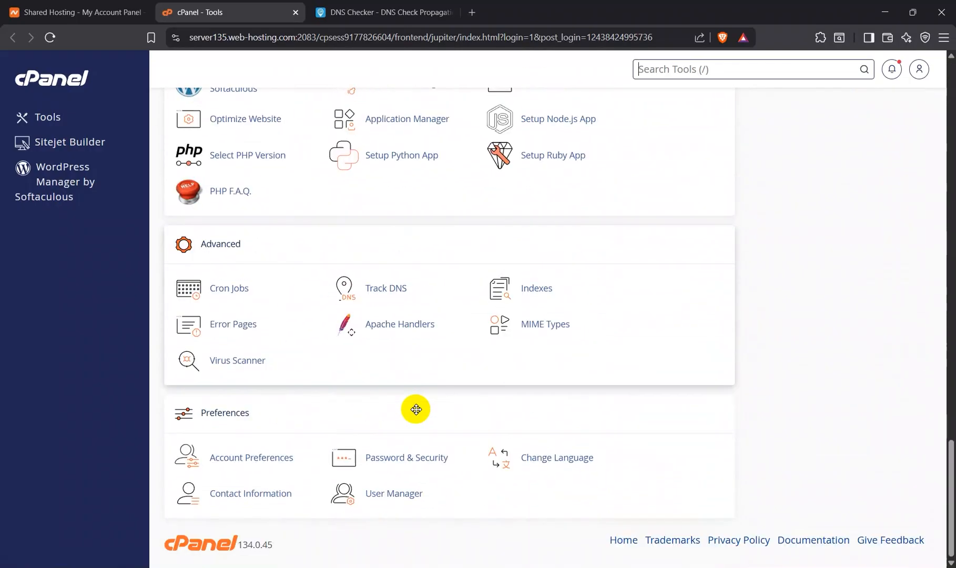
pyautogui.scroll(20, 417, 413)
pyautogui.scroll(-5, 413, 411)
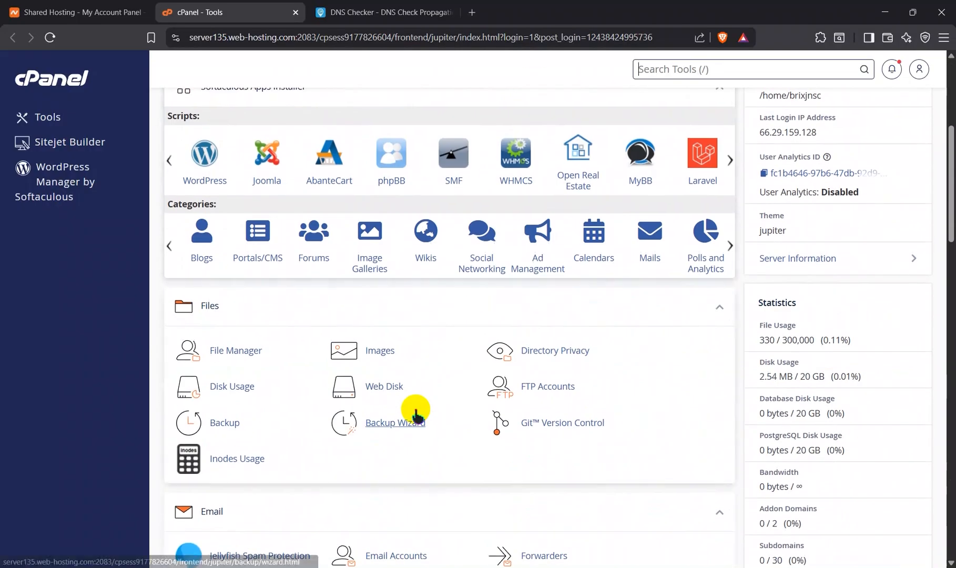
pyautogui.click(222, 350)
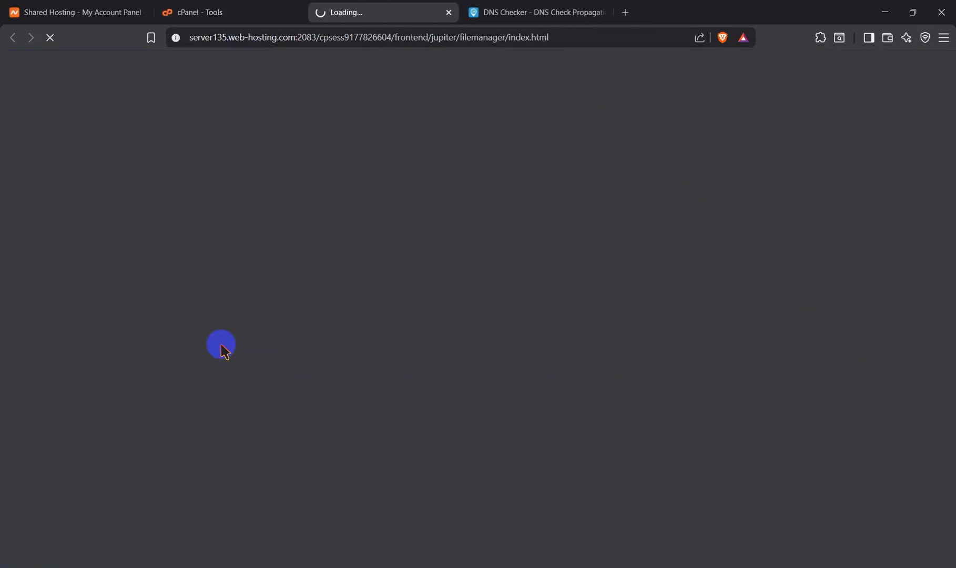
# Step: Close the DNS Checker tab
pyautogui.click(604, 12)
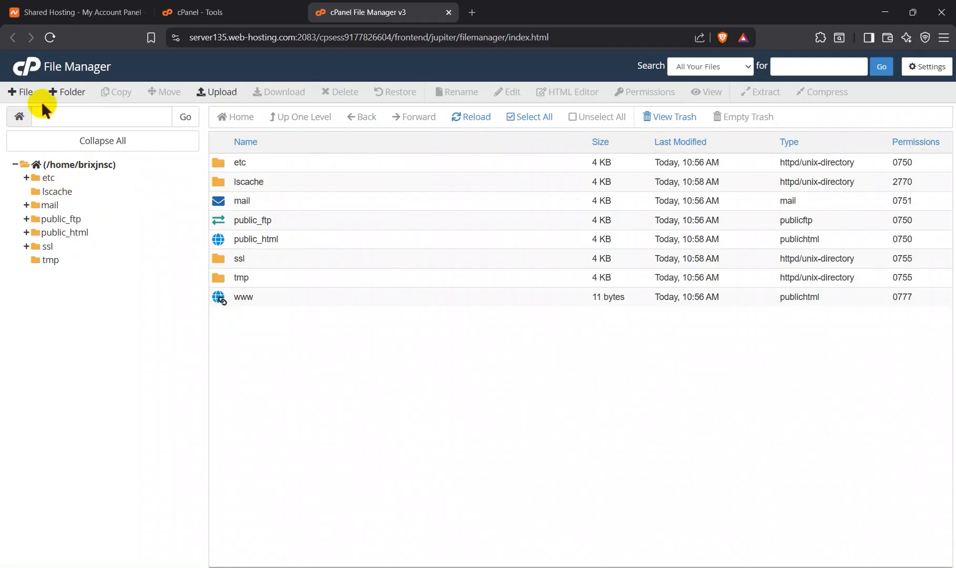
pyautogui.click(16, 93)
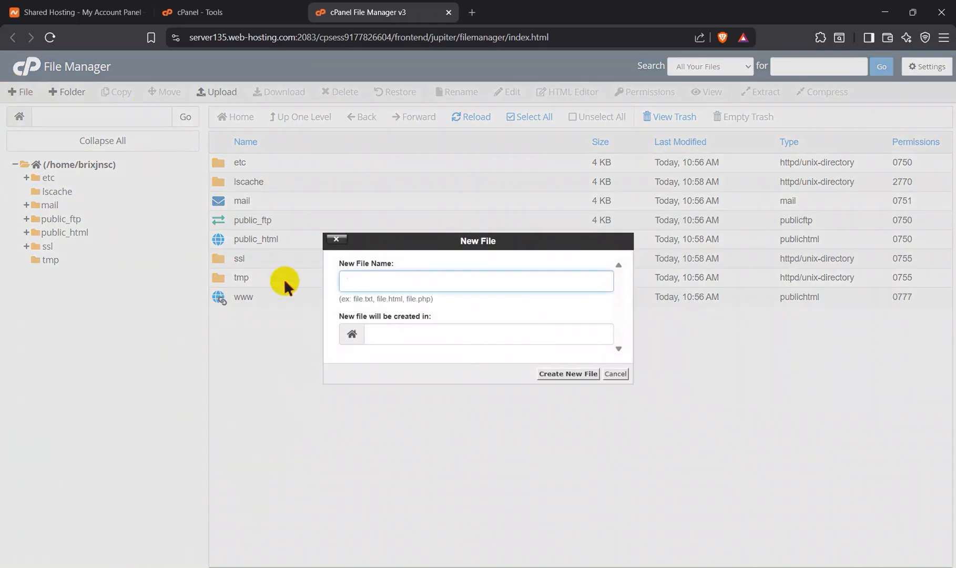
pyautogui.click(381, 280)
pyautogui.click(336, 240)
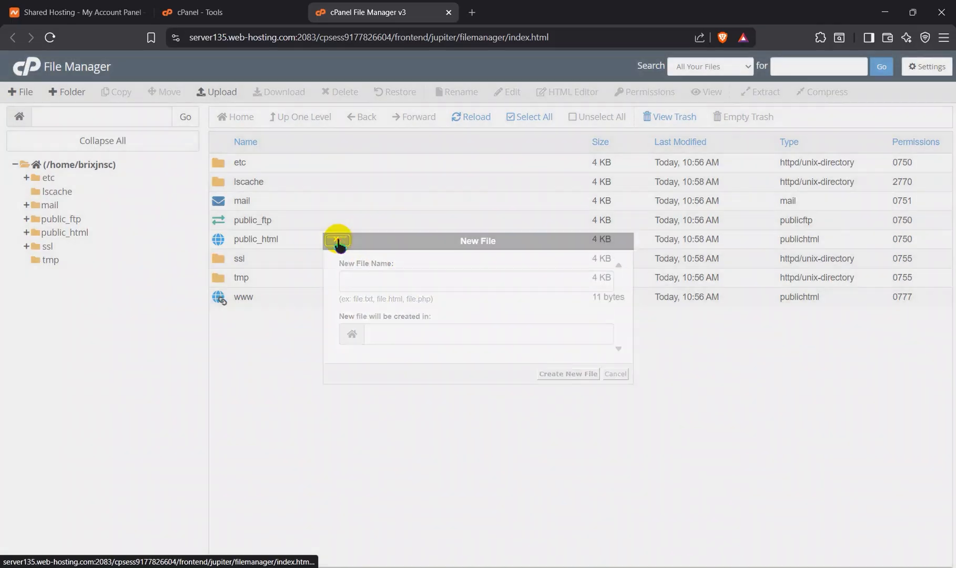
pyautogui.click(15, 92)
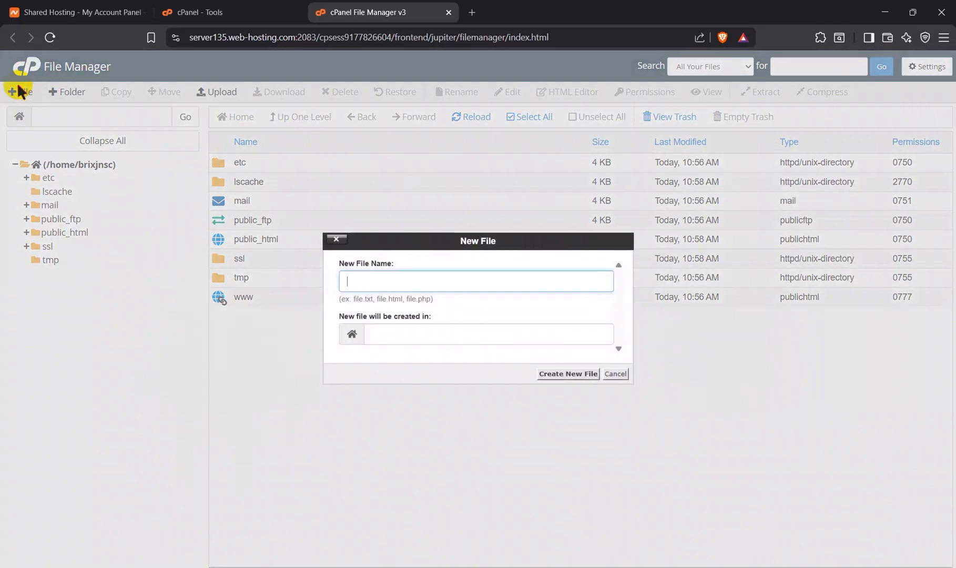
pyautogui.click(337, 242)
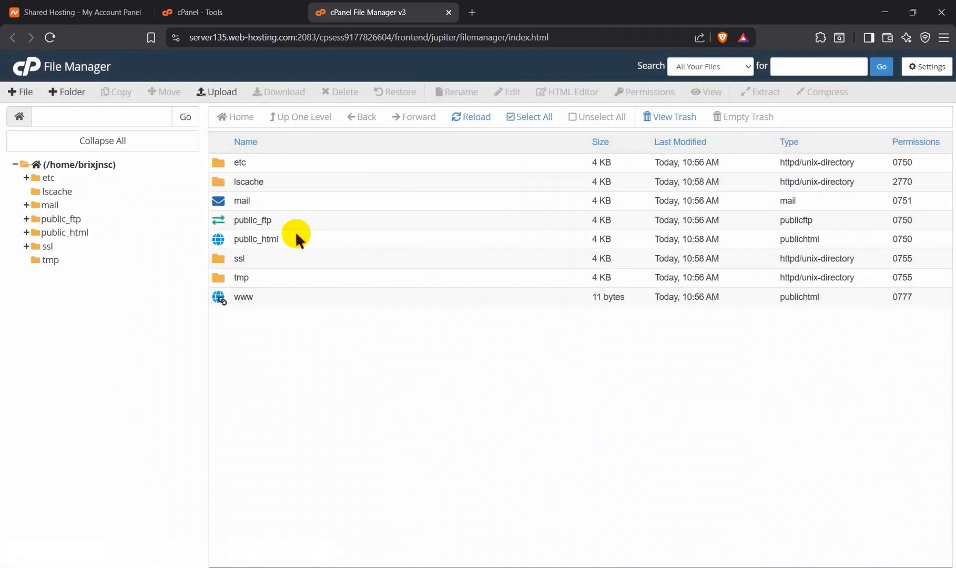
# Step: Open the public_html folder and create a new file named index.html in it
pyautogui.doubleClick(295, 238)
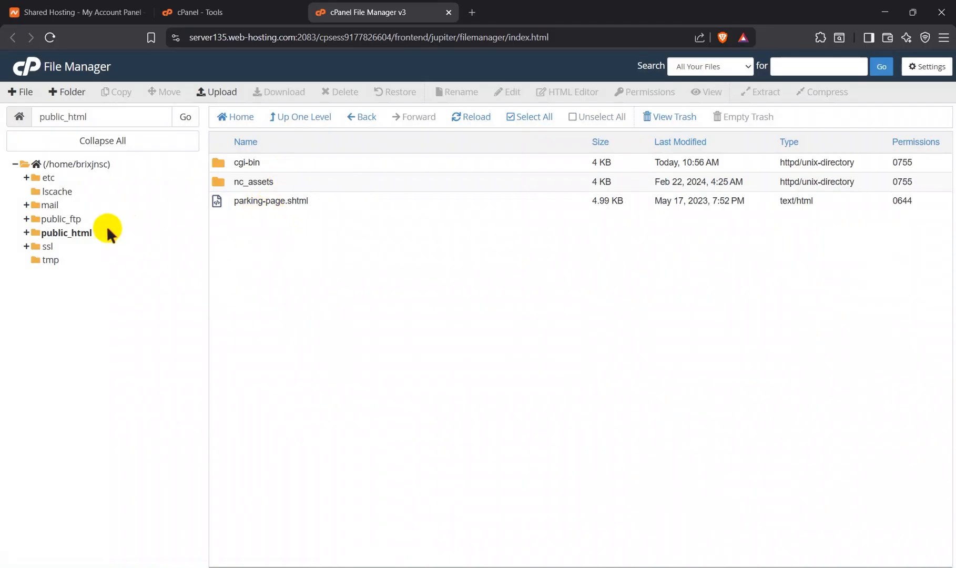
pyautogui.click(15, 92)
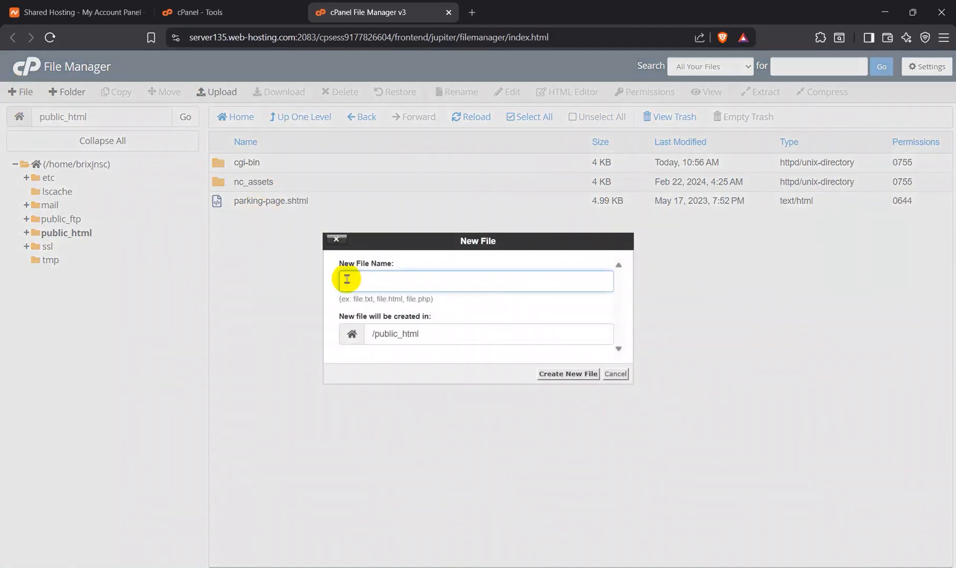
pyautogui.write('index.html')
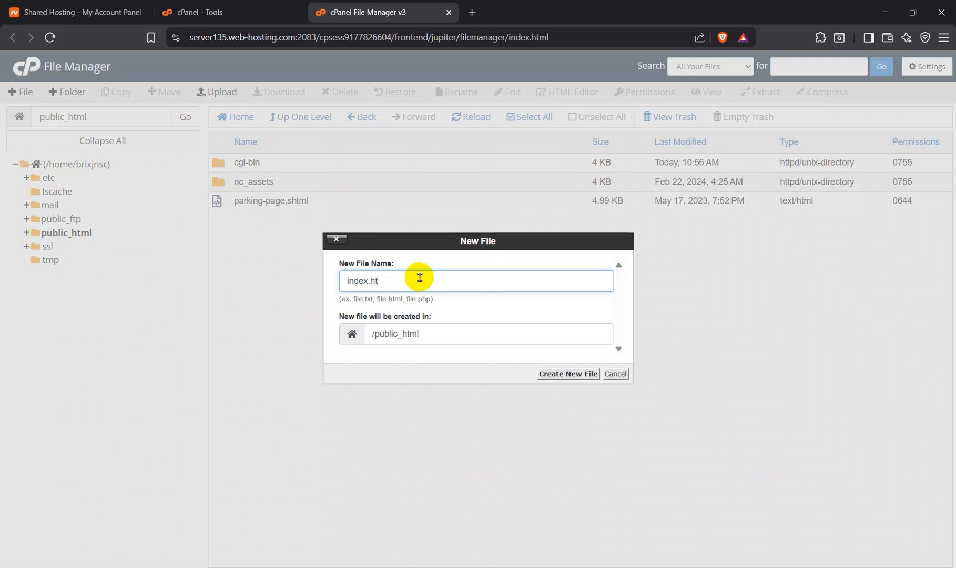
pyautogui.click(567, 375)
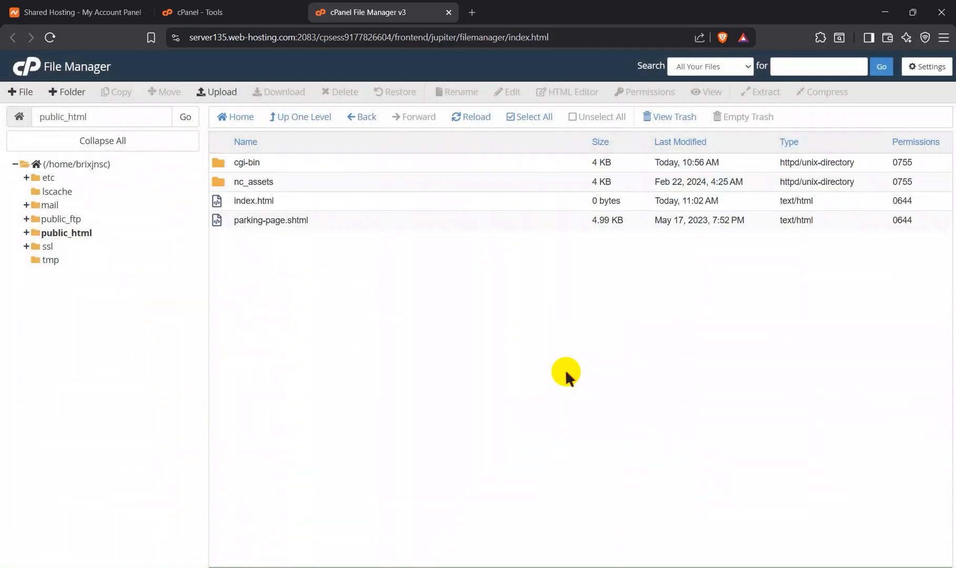
pyautogui.click(302, 195)
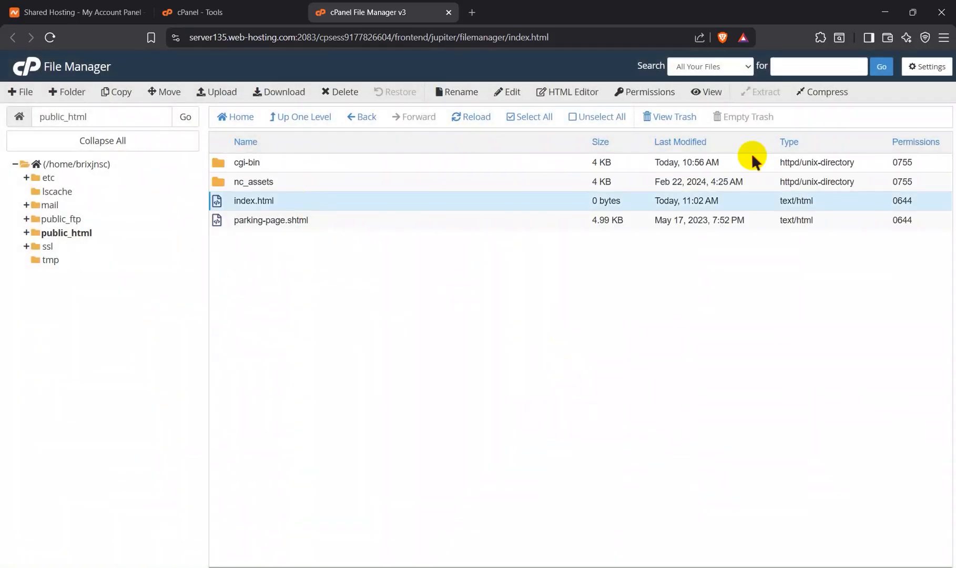
pyautogui.click(542, 94)
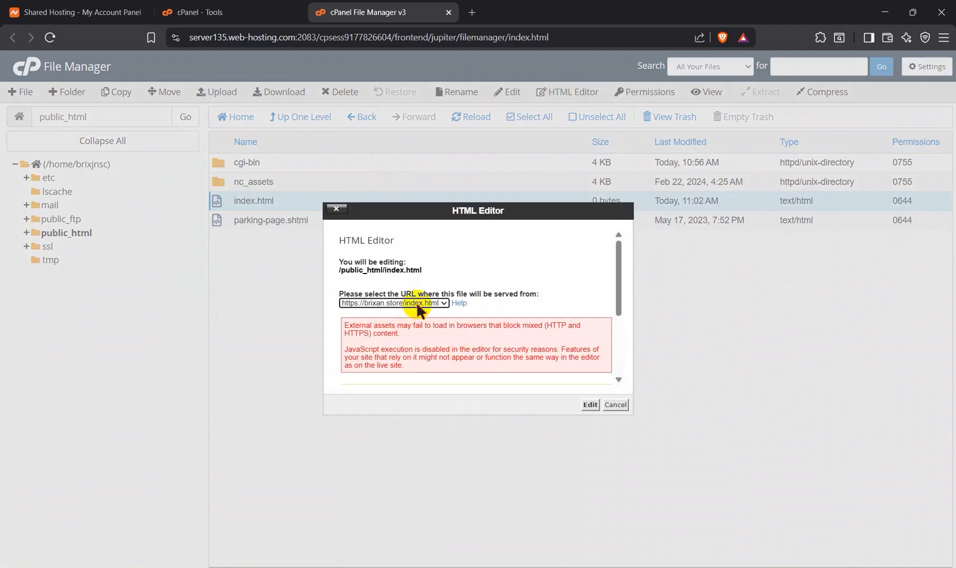
pyautogui.click(418, 303)
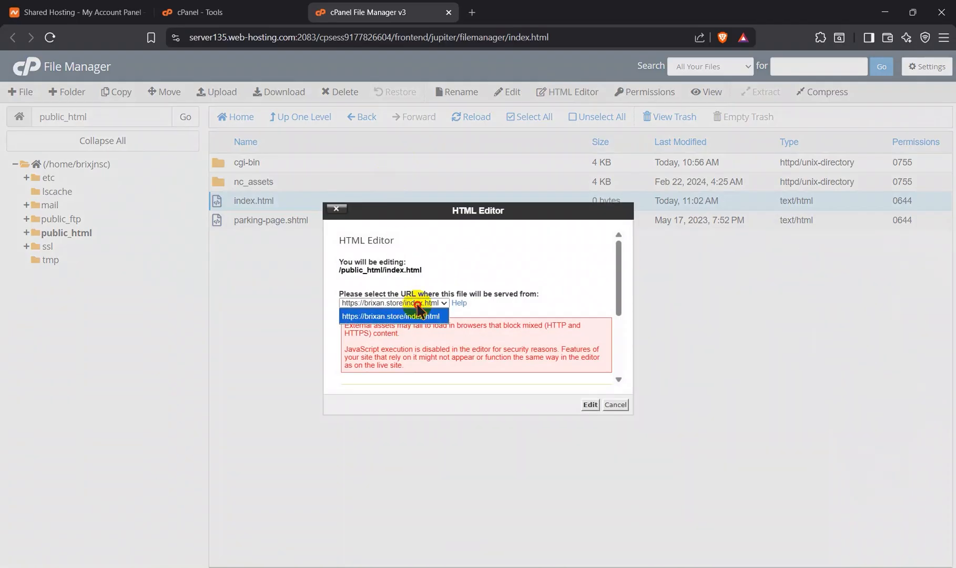
pyautogui.click(475, 304)
pyautogui.click(589, 405)
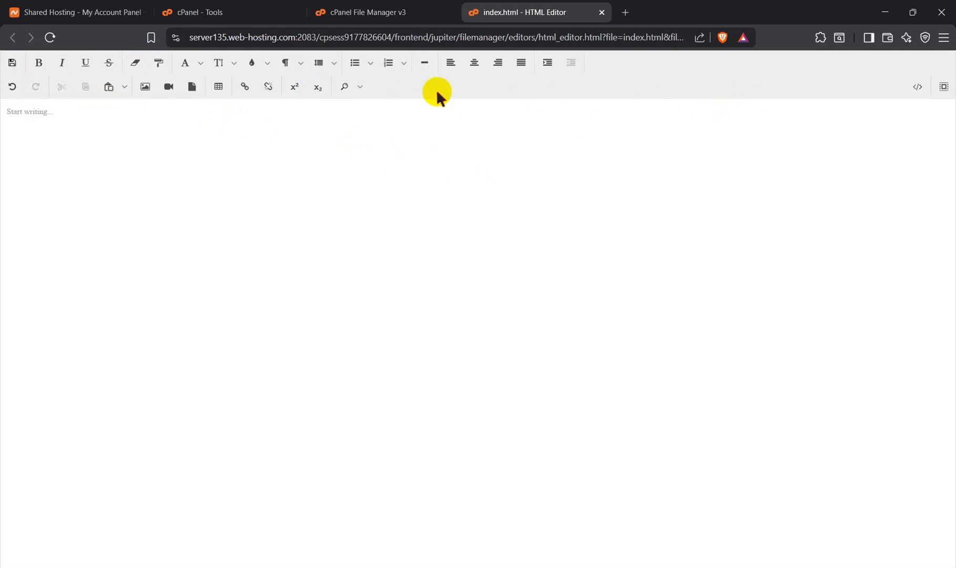
pyautogui.click(115, 128)
pyautogui.click(404, 11)
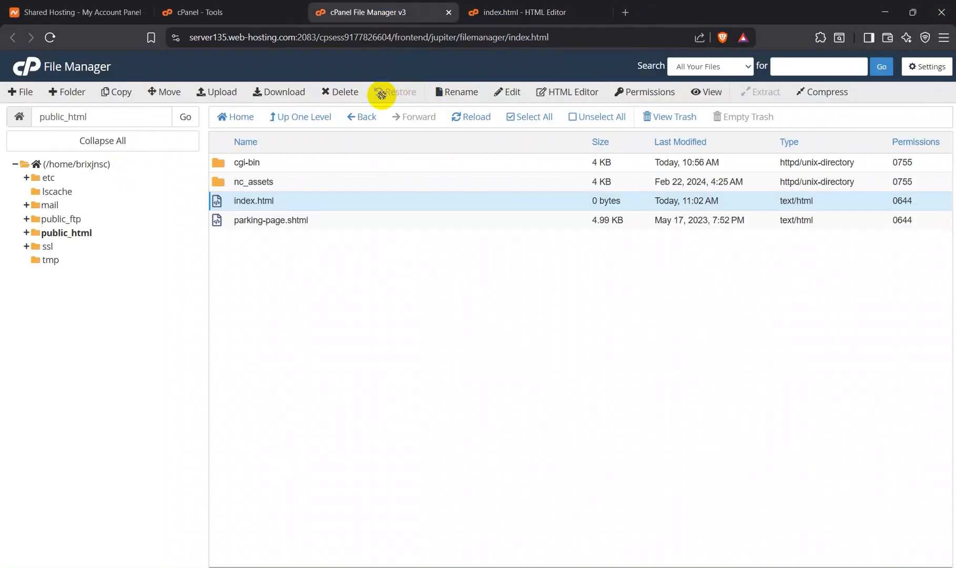
# Step: Open the file upload page for public_html and close the HTML Editor tab without saving
pyautogui.click(218, 92)
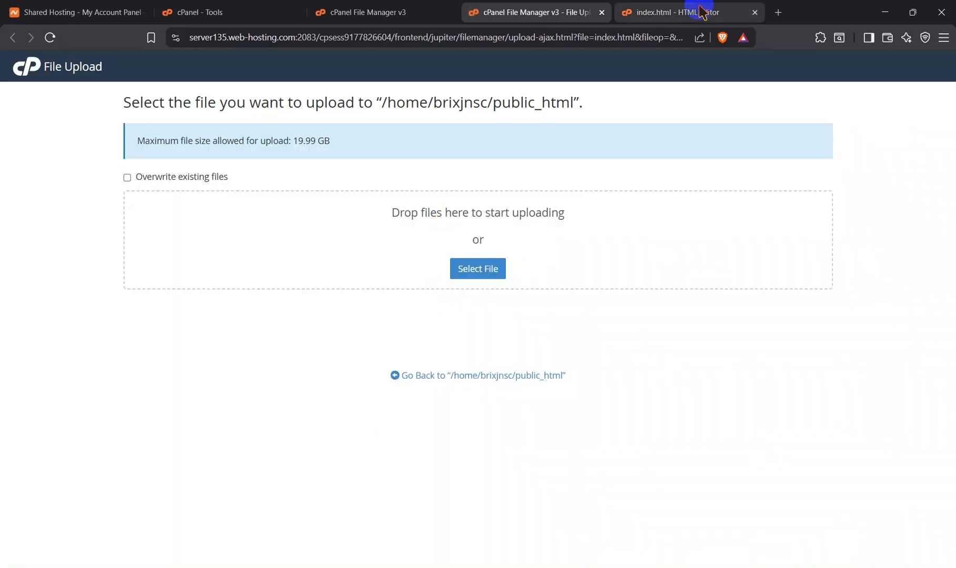
pyautogui.click(754, 12)
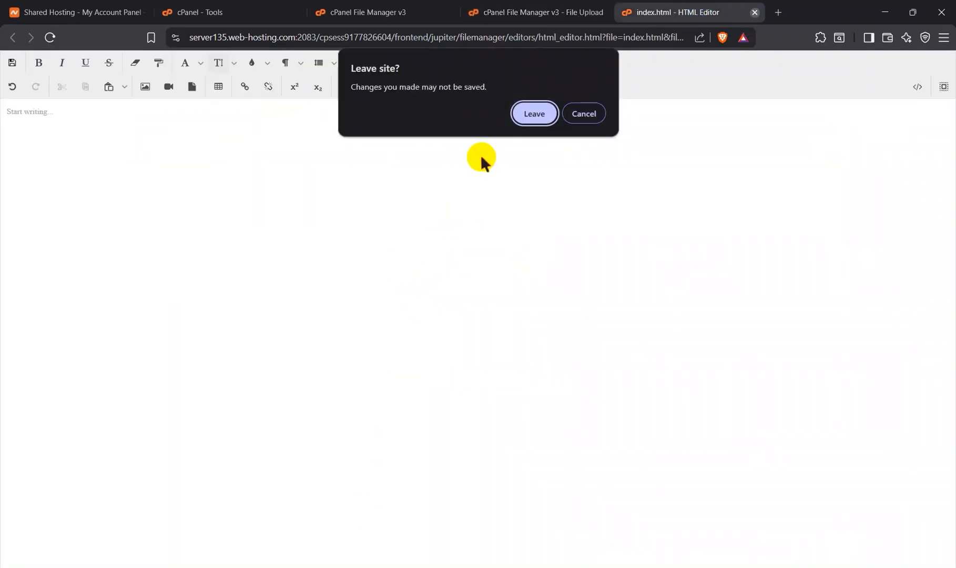
pyautogui.click(535, 114)
# Step: Upload mycv.html from the Telegram Desktop folder in Downloads and return to the public_html listing
pyautogui.click(462, 271)
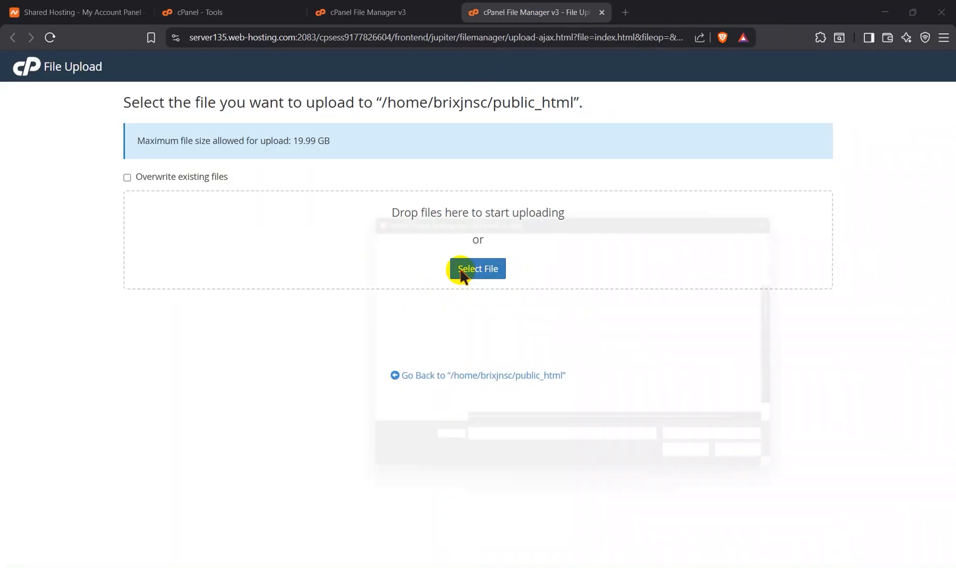
pyautogui.scroll(5, 390, 311)
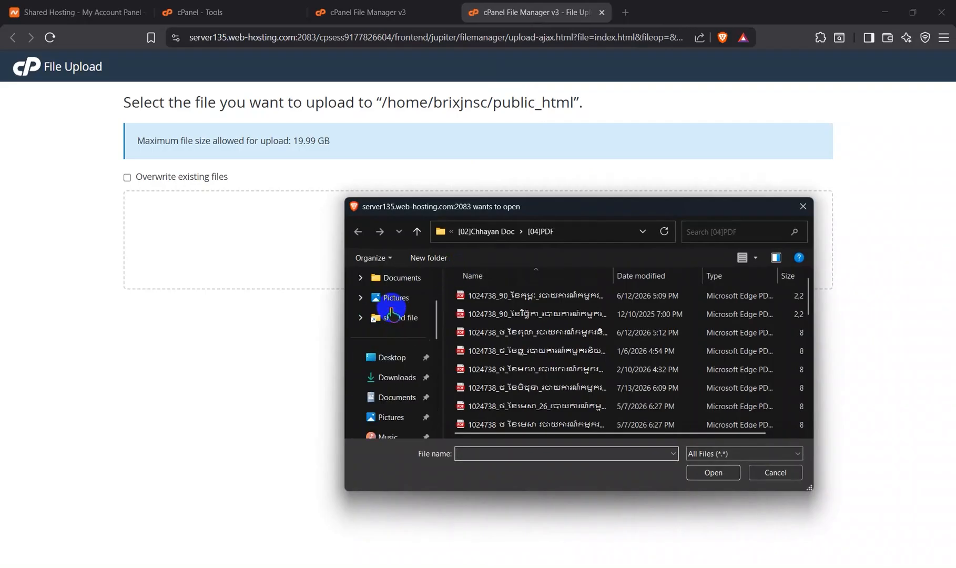
pyautogui.click(394, 377)
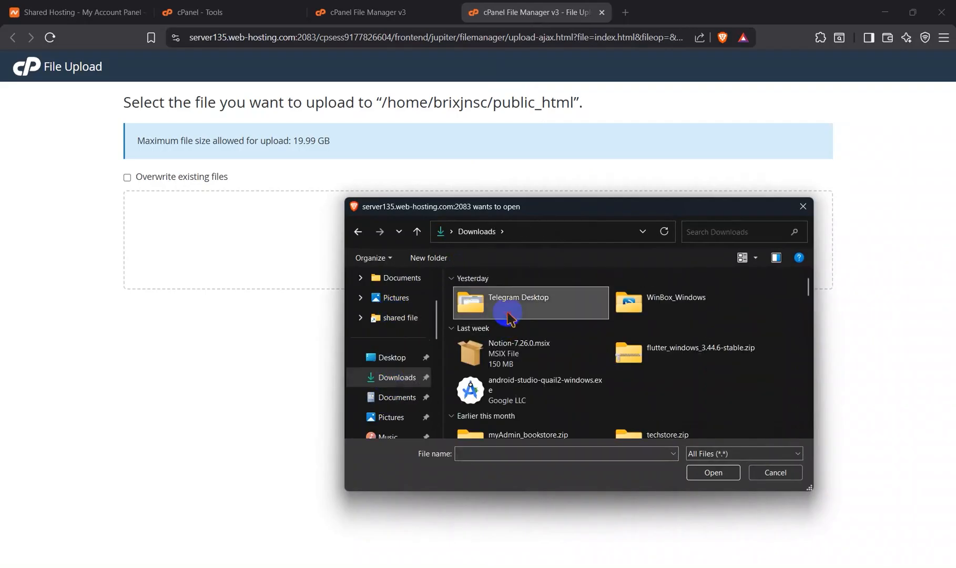
pyautogui.doubleClick(513, 306)
pyautogui.scroll(-2, 648, 360)
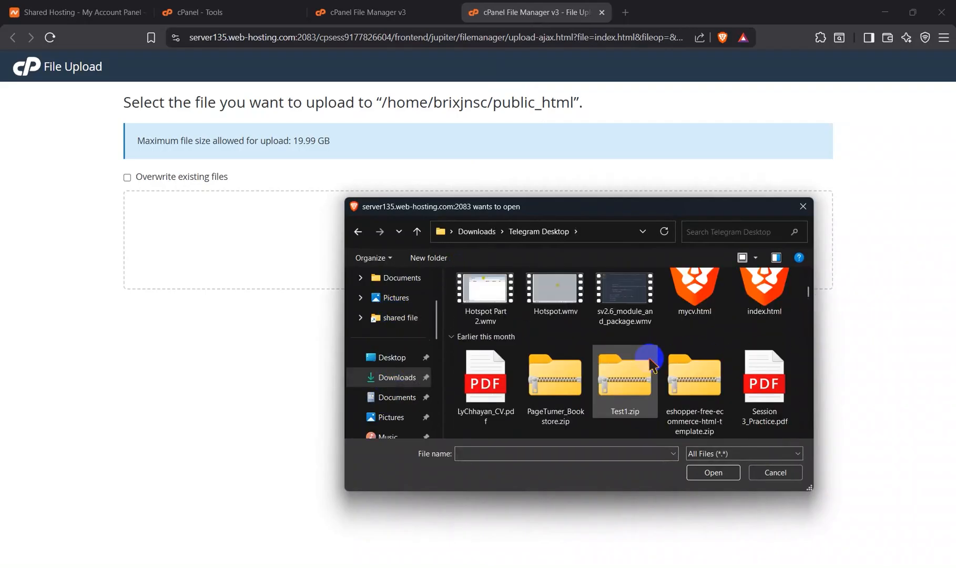
pyautogui.click(696, 300)
pyautogui.click(714, 473)
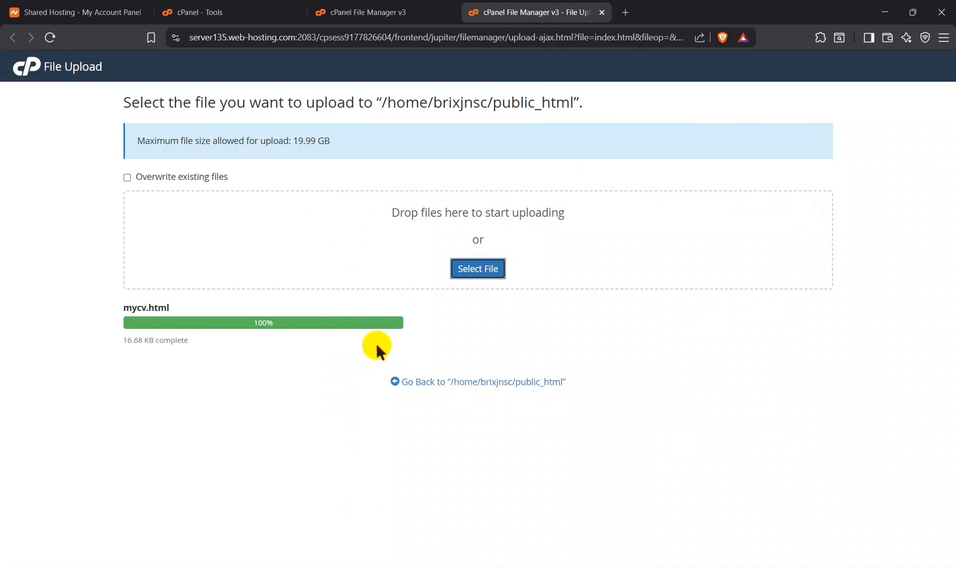
pyautogui.click(424, 380)
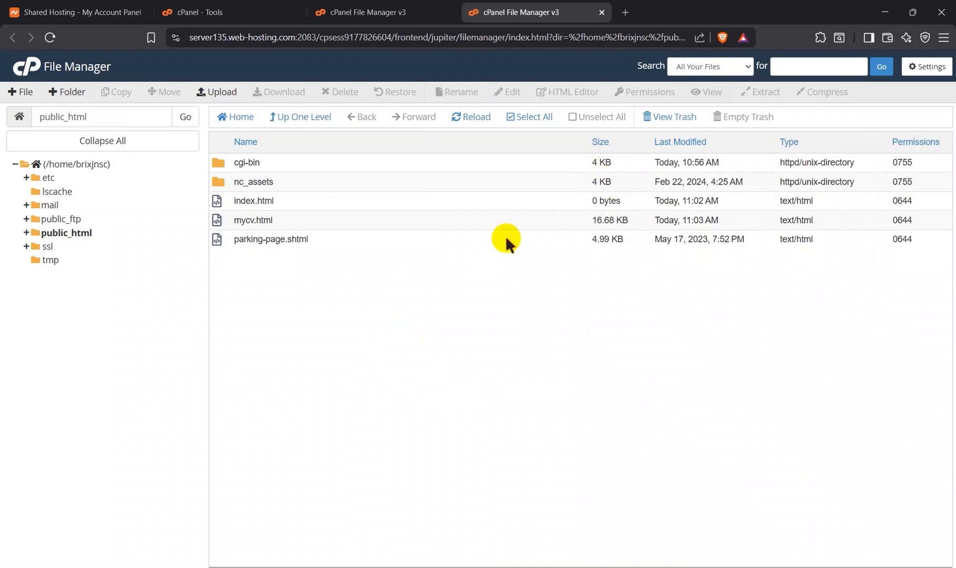
# Step: Move the empty index.html file in public_html to the trash
pyautogui.click(387, 221)
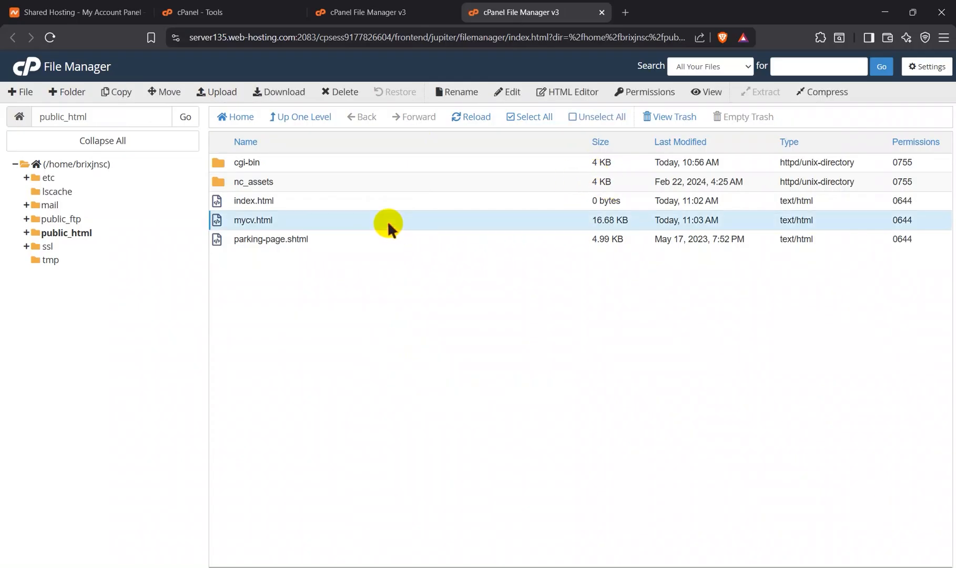
pyautogui.click(369, 201)
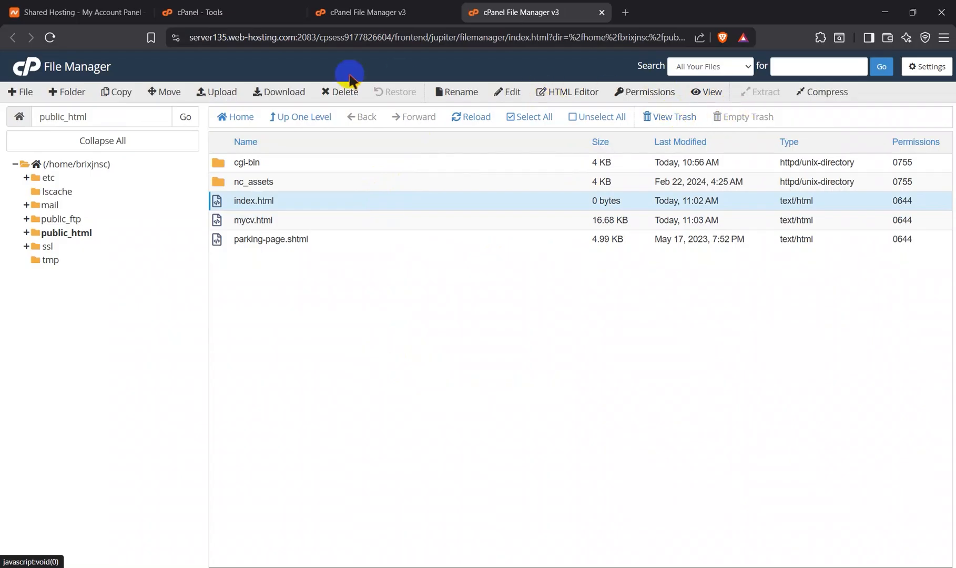
pyautogui.click(347, 95)
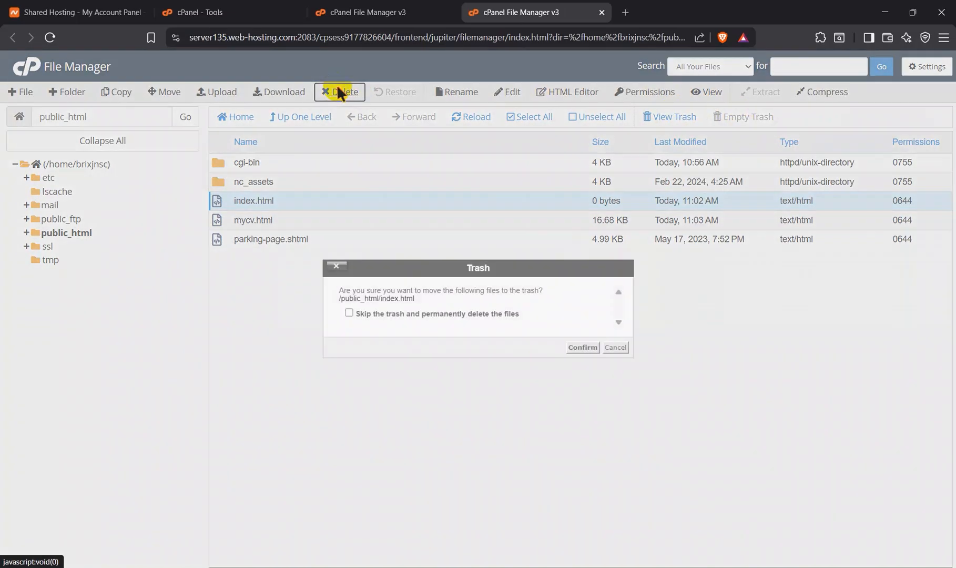
pyautogui.click(578, 345)
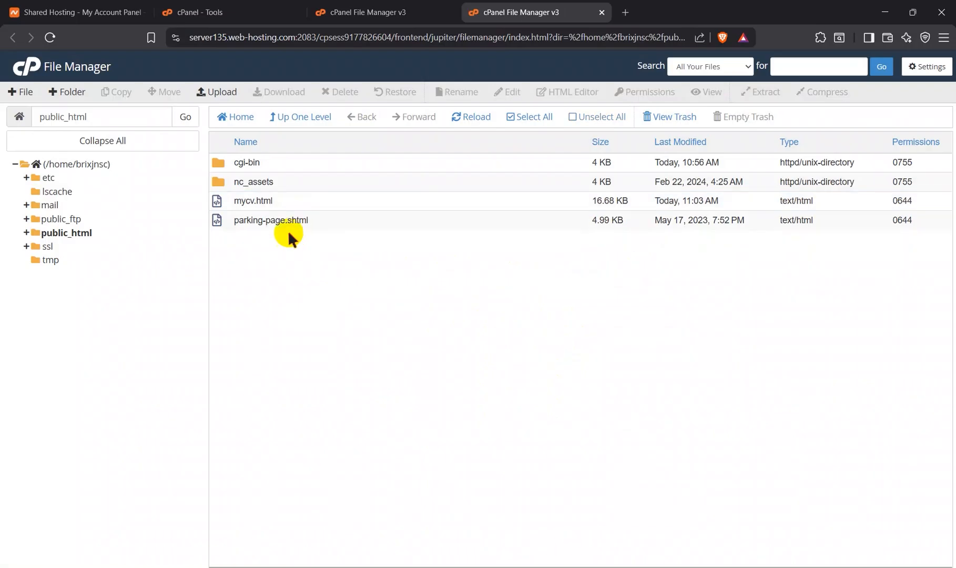
# Step: Rename mycv.html in public_html to index.html
pyautogui.click(275, 205)
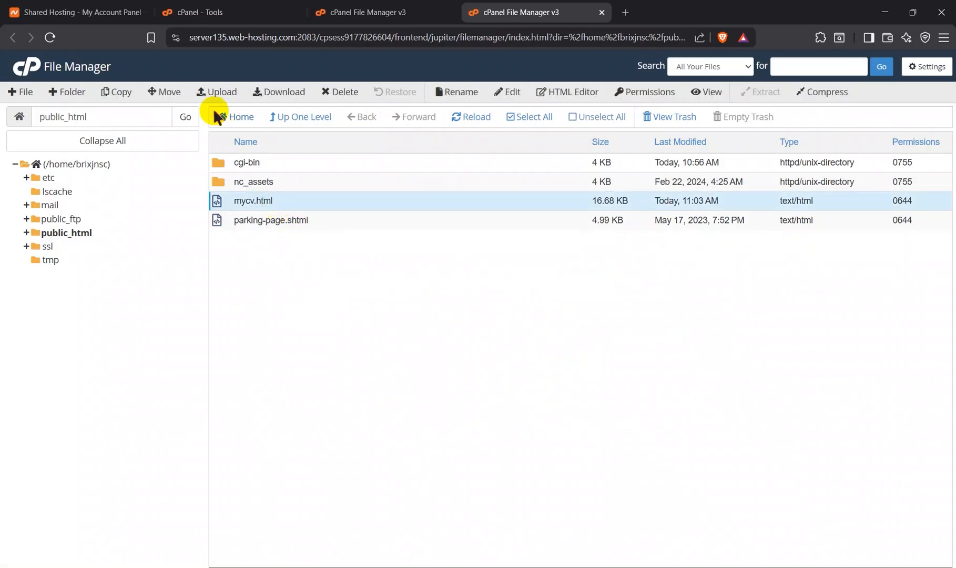
pyautogui.click(441, 95)
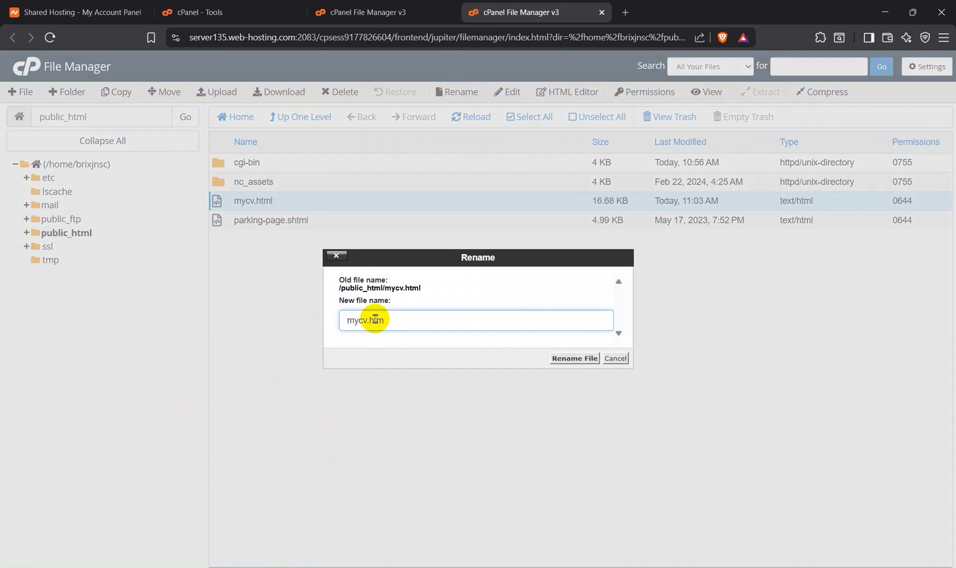
pyautogui.hotkey('ctrl', 'a')
pyautogui.press('BackSpace')
pyautogui.click(567, 358)
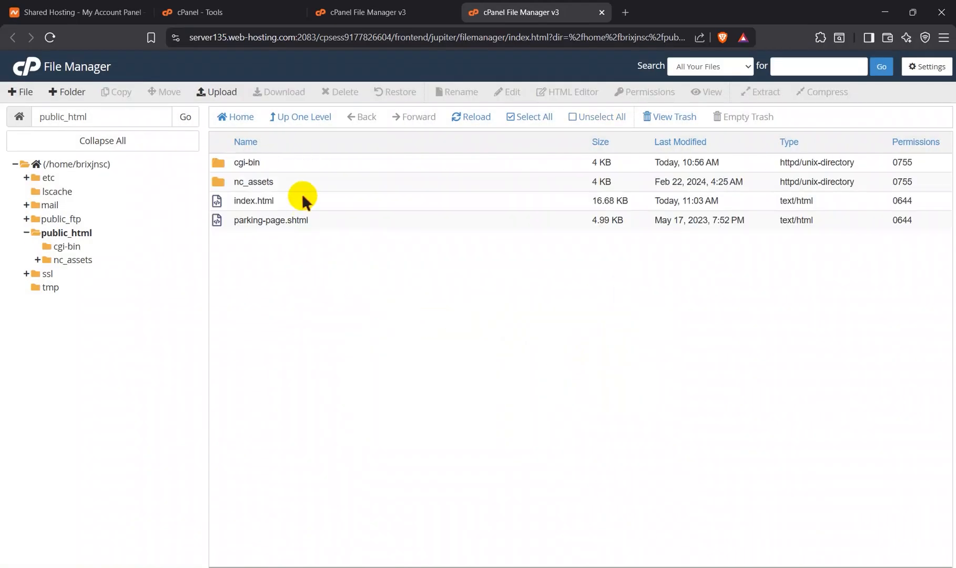
pyautogui.click(308, 200)
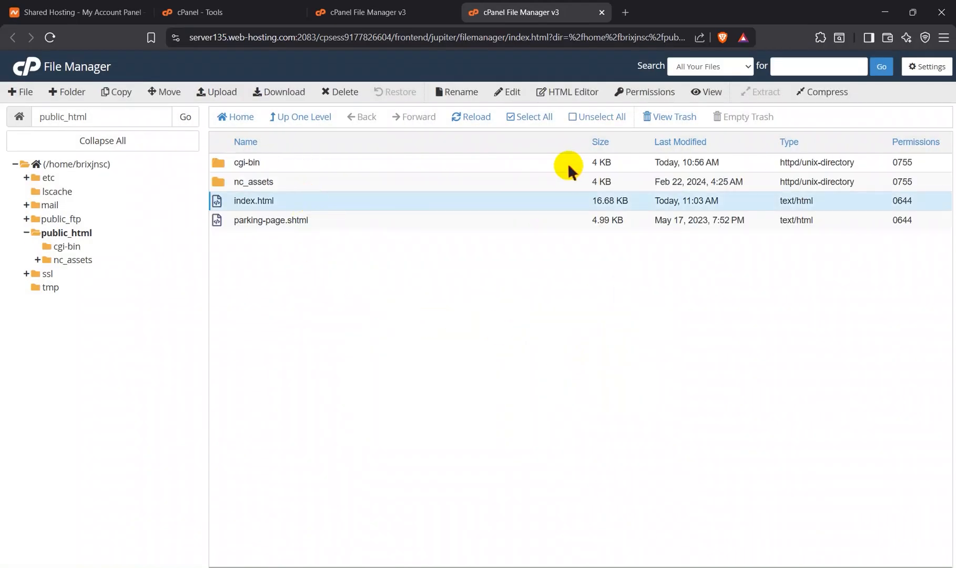
# Step: Load brixan.store in a new browser tab and look through the live CV page
pyautogui.click(625, 12)
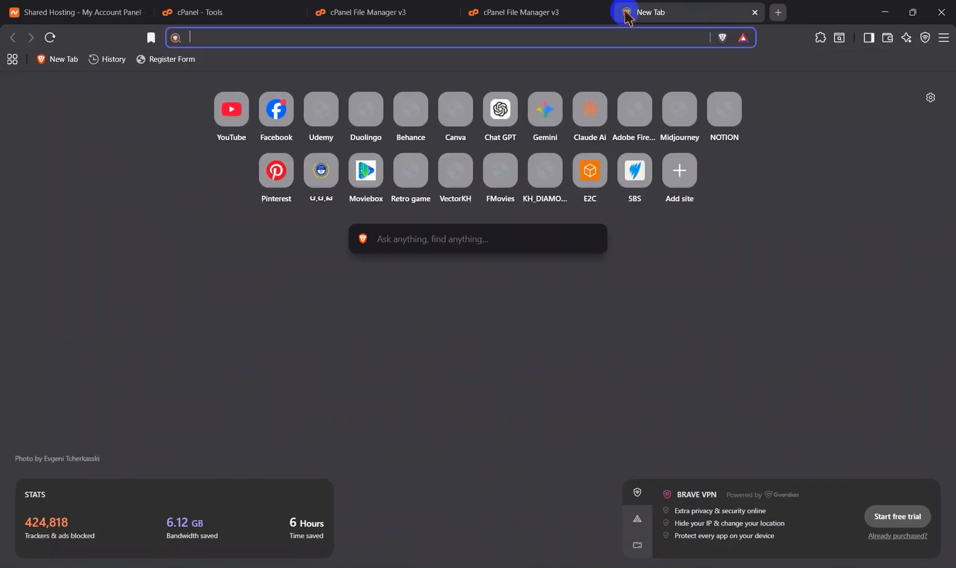
pyautogui.write('br')
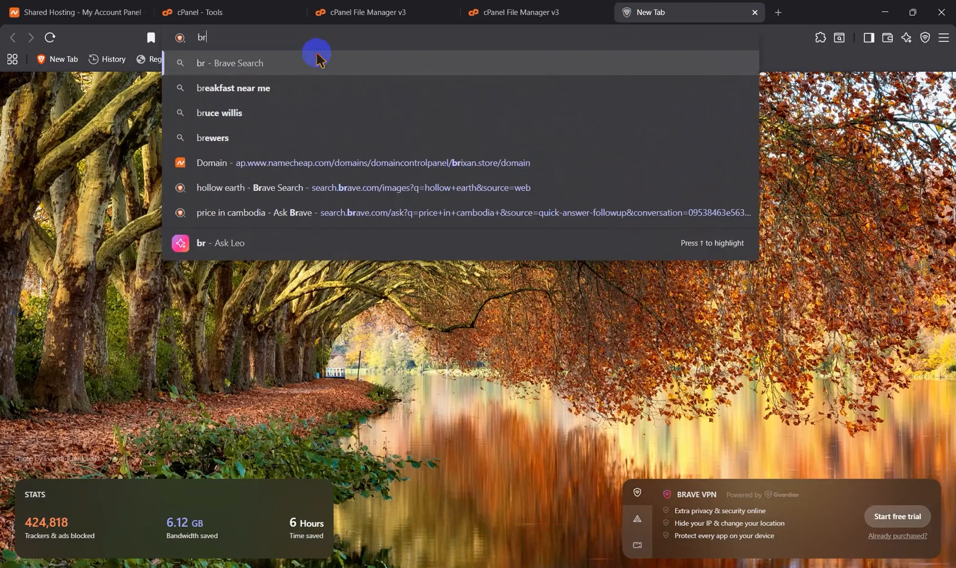
pyautogui.write('i')
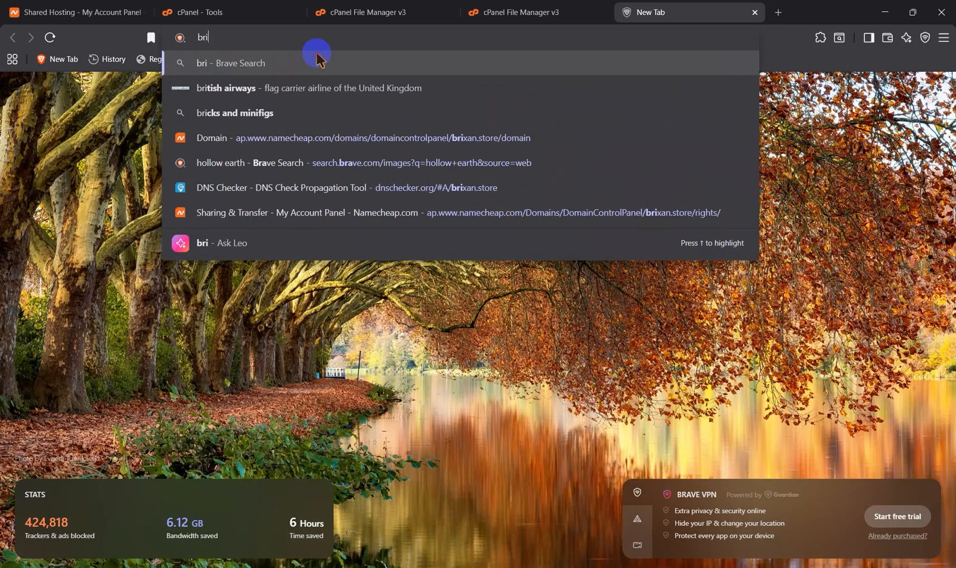
pyautogui.write('xan.store')
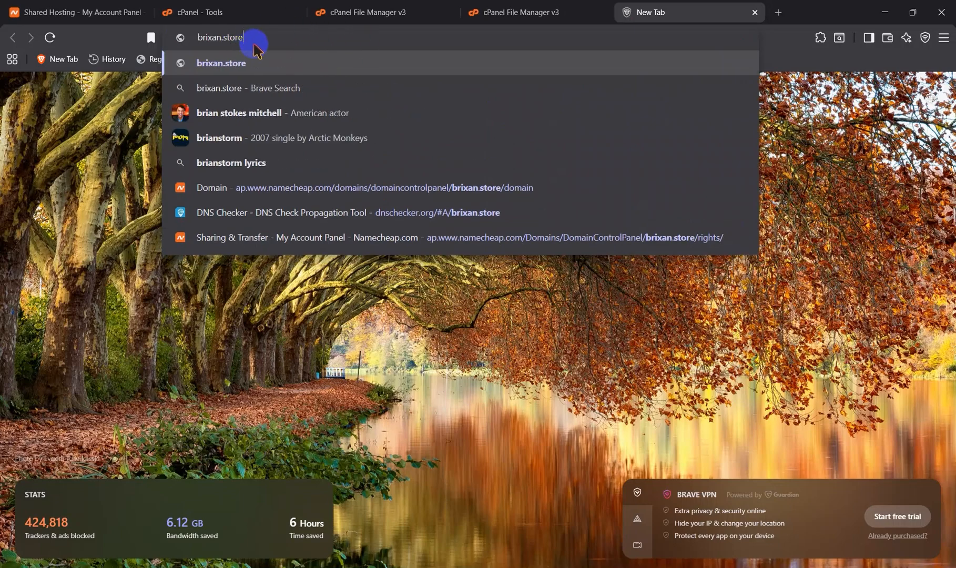
pyautogui.press('Return')
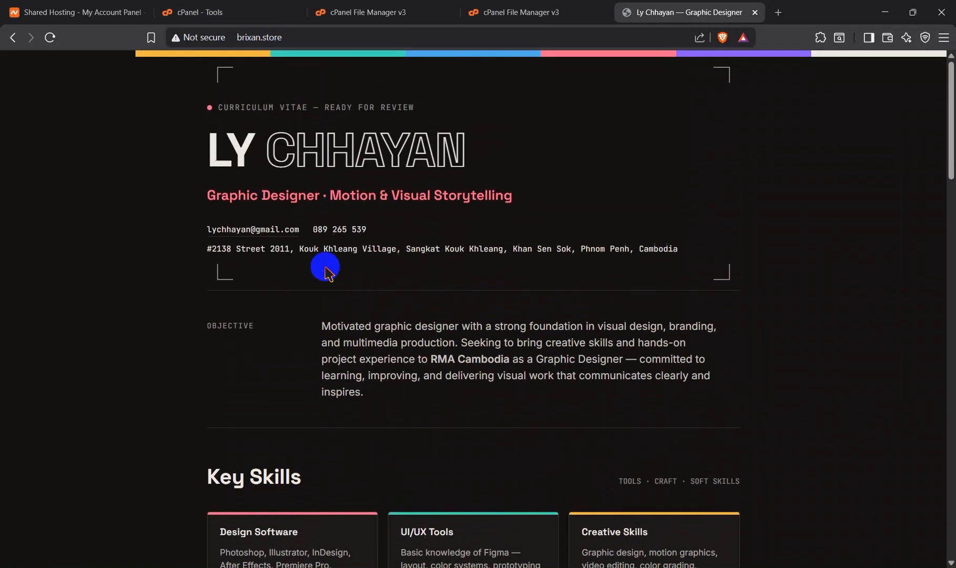
pyautogui.scroll(-3, 325, 268)
pyautogui.scroll(3, 325, 269)
pyautogui.scroll(-15, 325, 268)
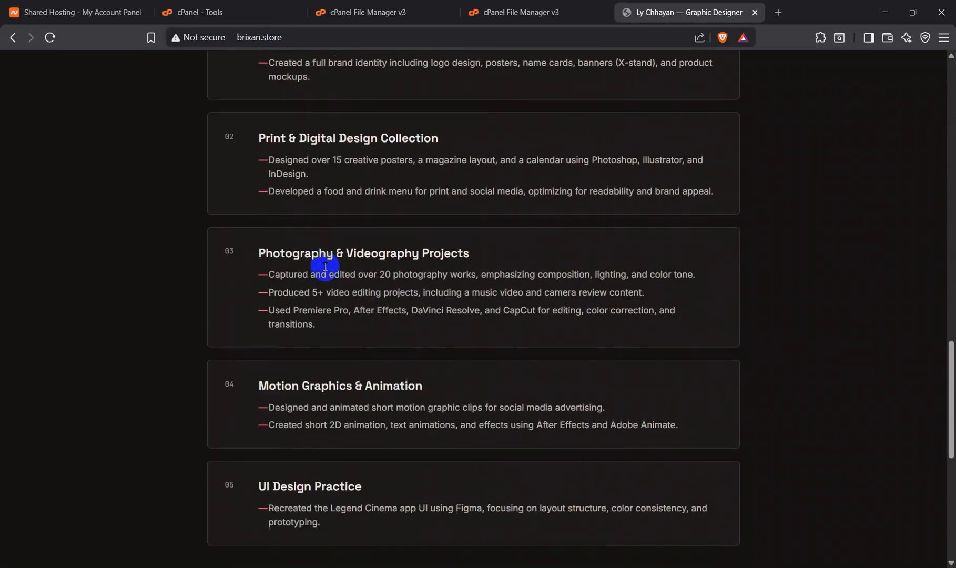
pyautogui.scroll(-5, 325, 269)
pyautogui.scroll(20, 325, 268)
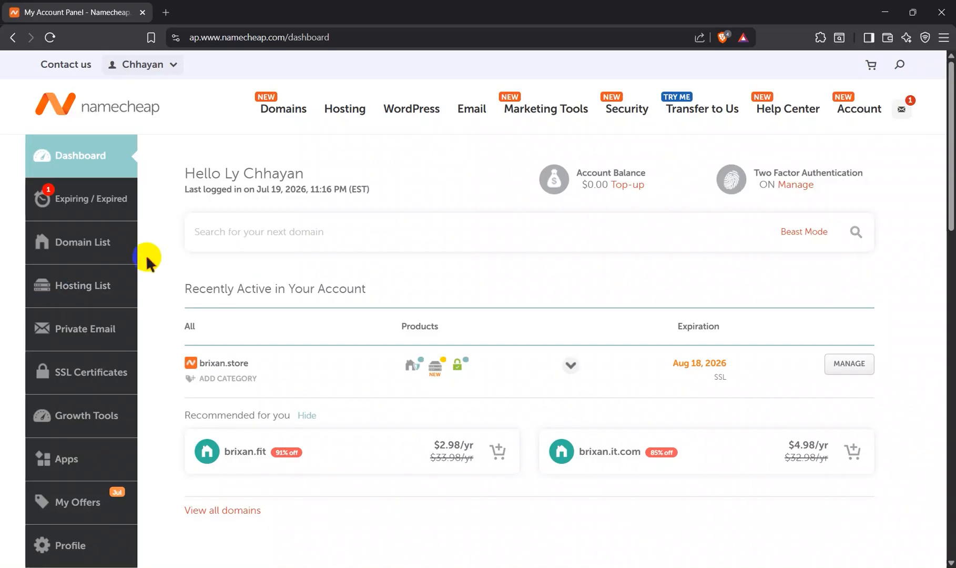
# Step: Go to cPanel for the brixan.store hosting subscription in Namecheap and open its Email Accounts page
pyautogui.click(97, 289)
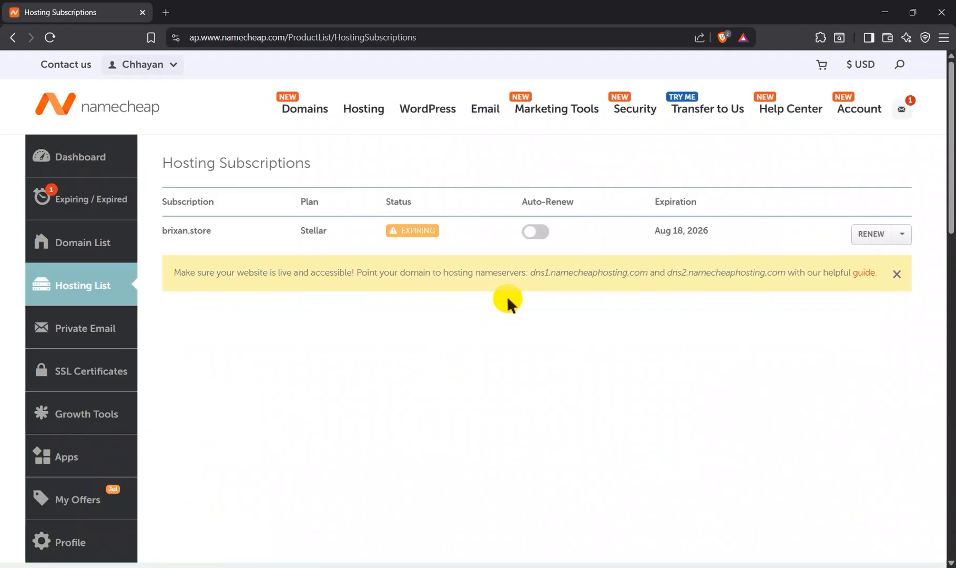
pyautogui.click(902, 234)
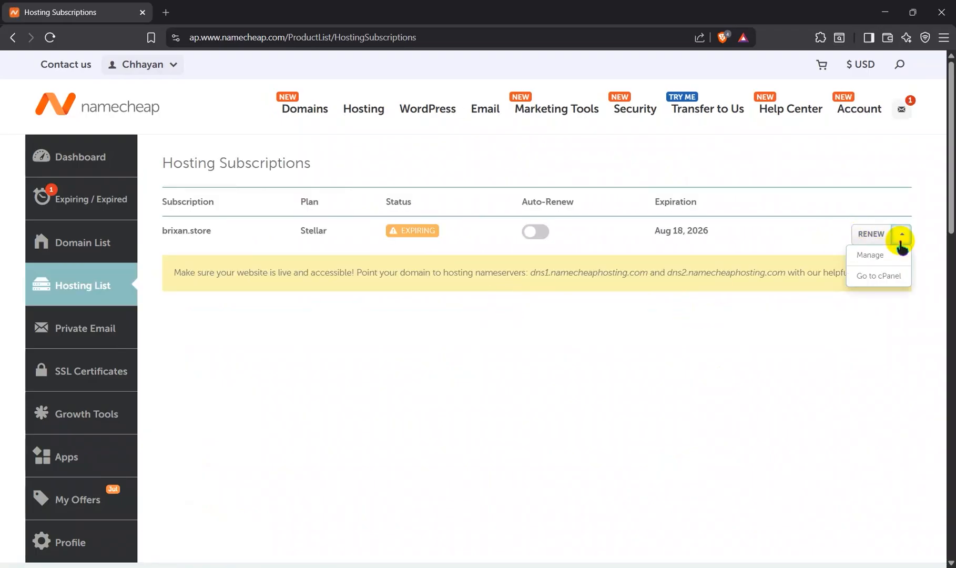
pyautogui.click(875, 275)
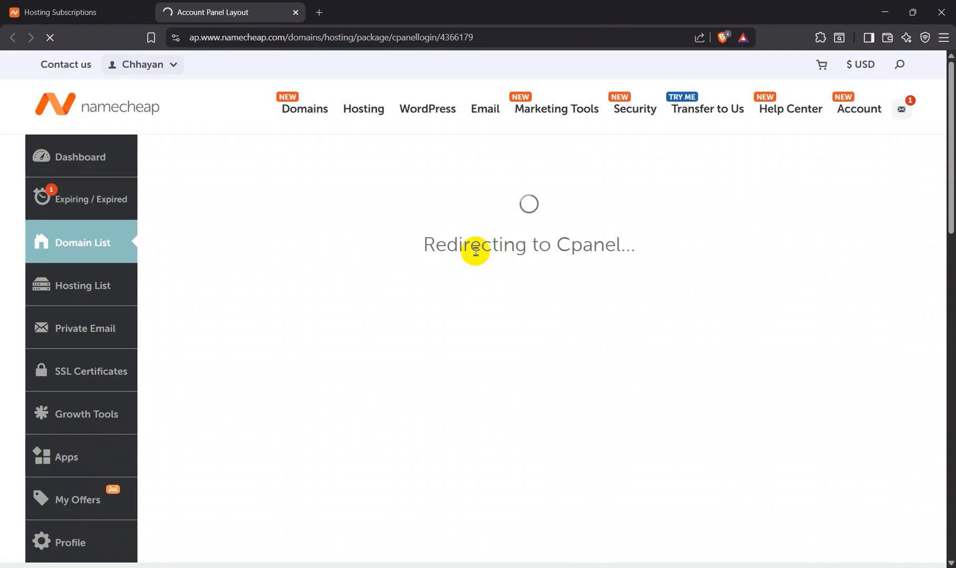
pyautogui.scroll(-6, 391, 418)
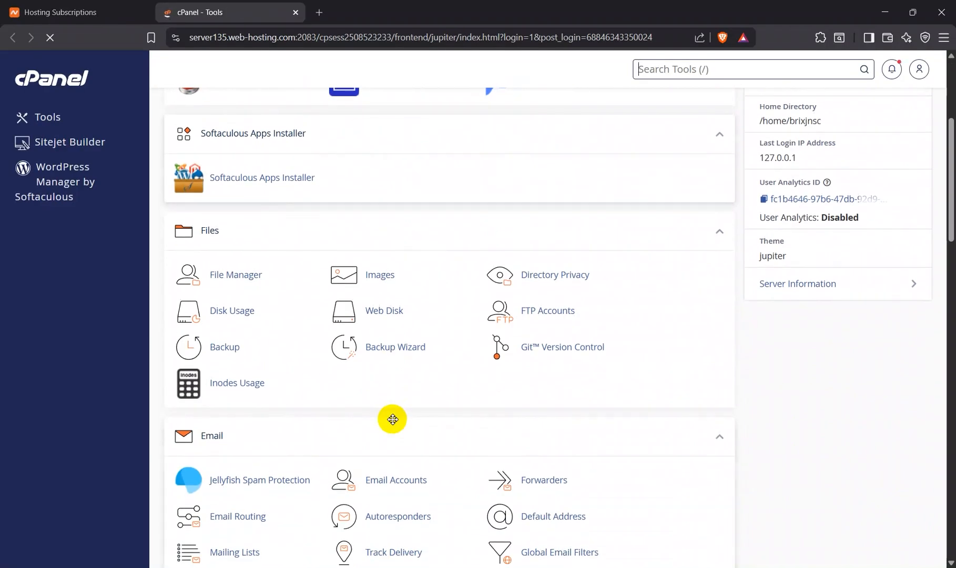
pyautogui.scroll(-6, 393, 419)
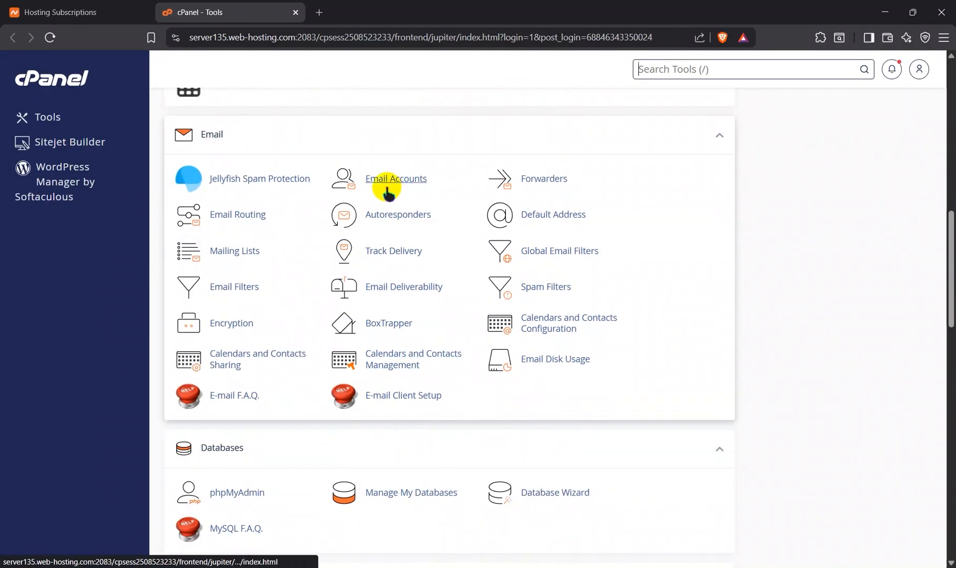
pyautogui.click(387, 188)
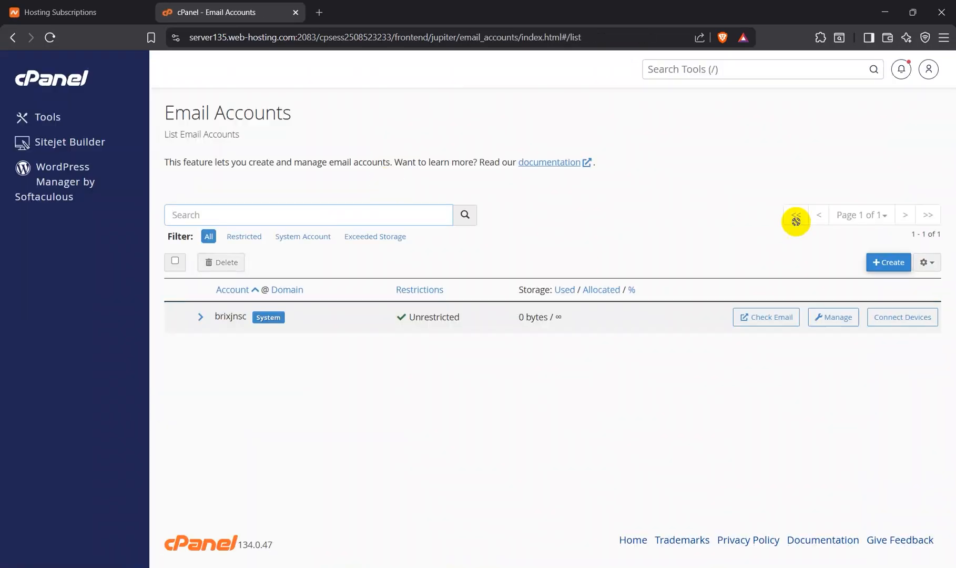
pyautogui.click(889, 262)
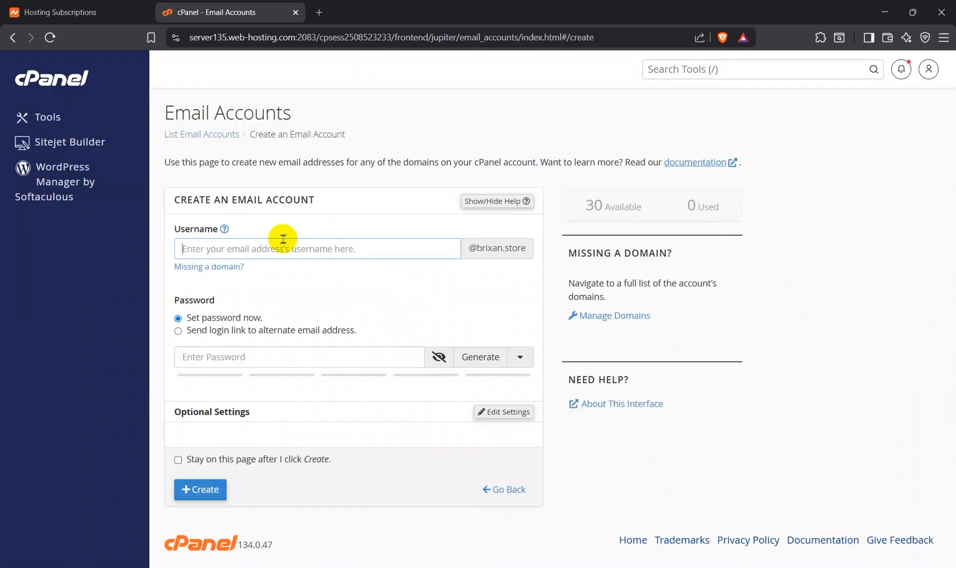
pyautogui.write('A')
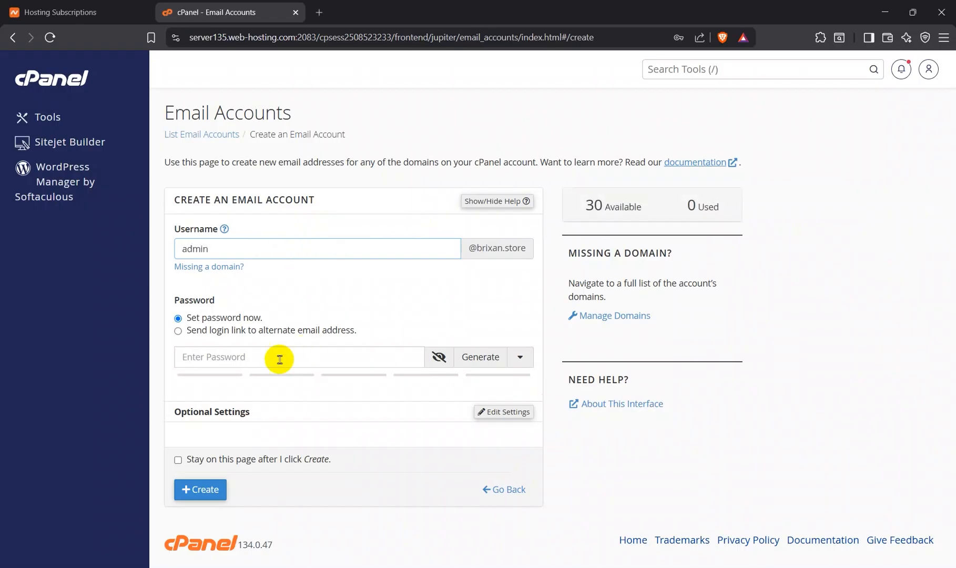
pyautogui.click(272, 362)
pyautogui.write('•')
pyautogui.press('BackSpace')
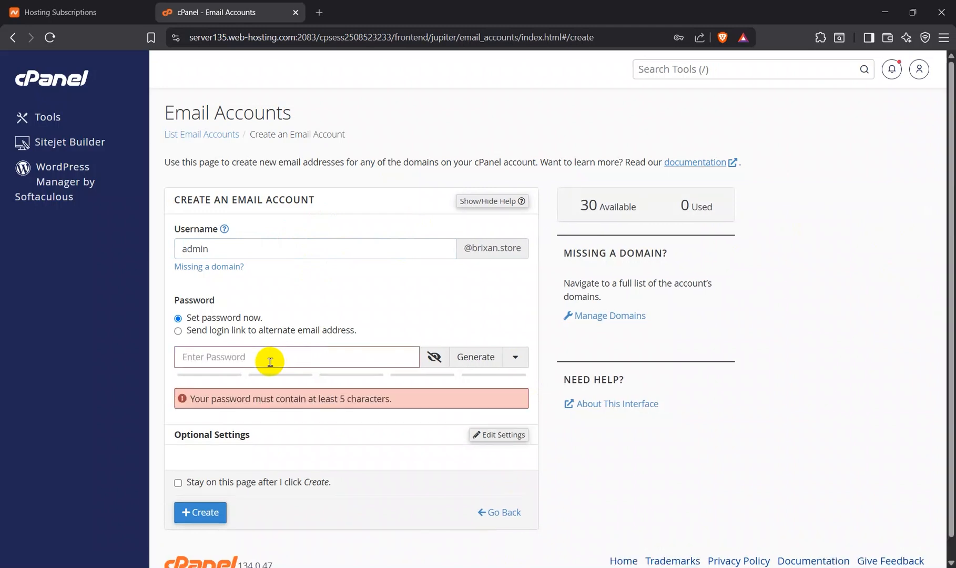
pyautogui.write('••••••••')
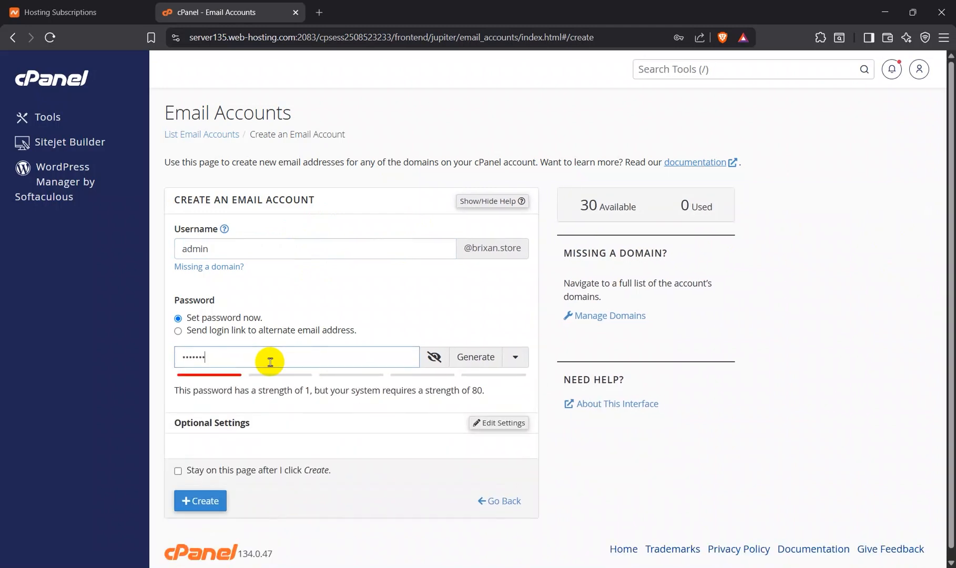
pyautogui.write('•')
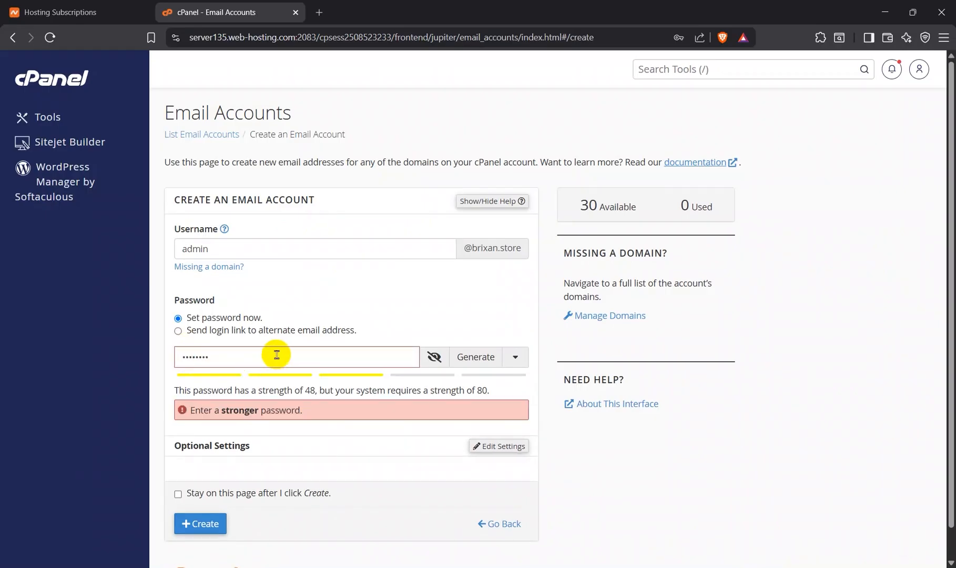
pyautogui.write('!')
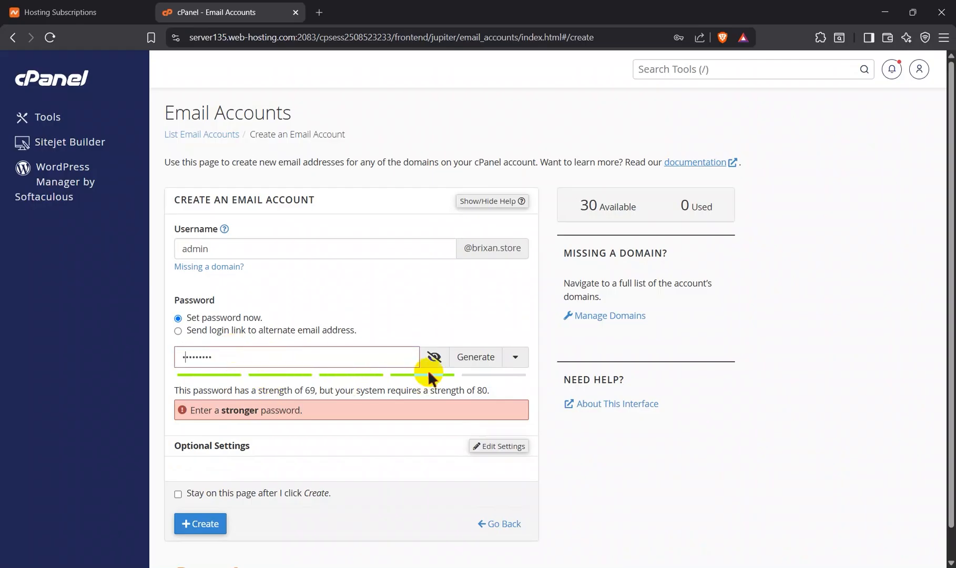
# Step: Set the admin email account's storage space to 500 MB in the optional settings
pyautogui.scroll(-1, 417, 457)
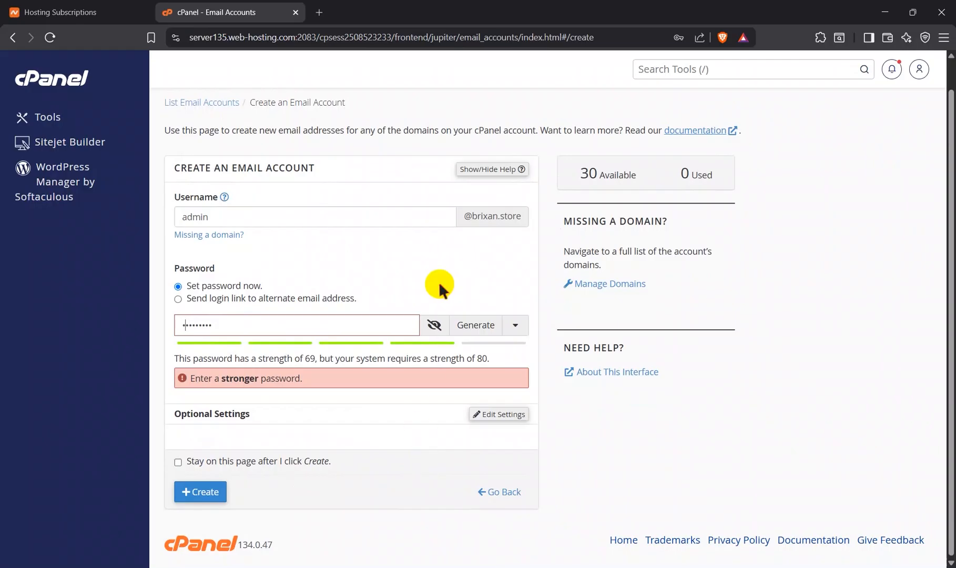
pyautogui.scroll(1, 438, 284)
pyautogui.scroll(-1, 439, 284)
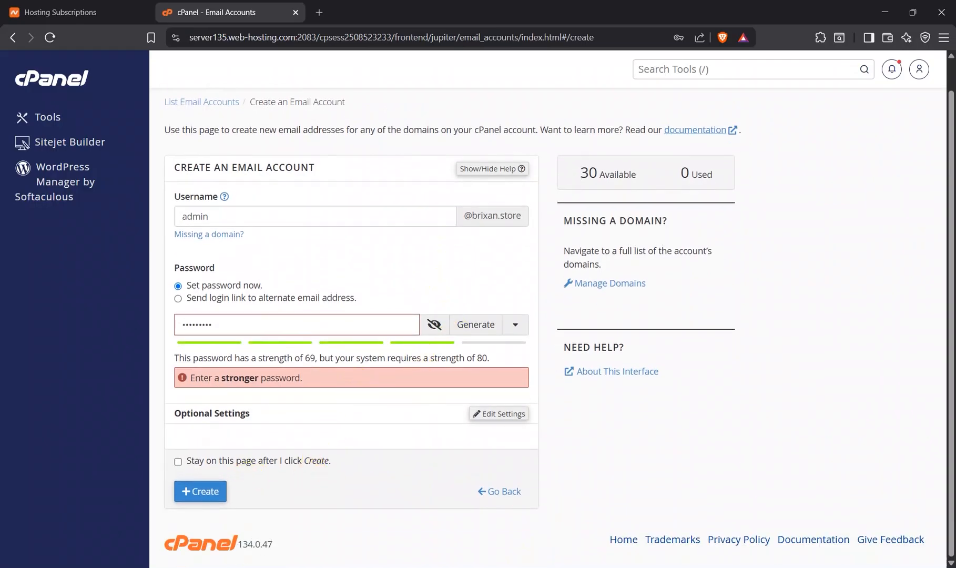
pyautogui.click(491, 413)
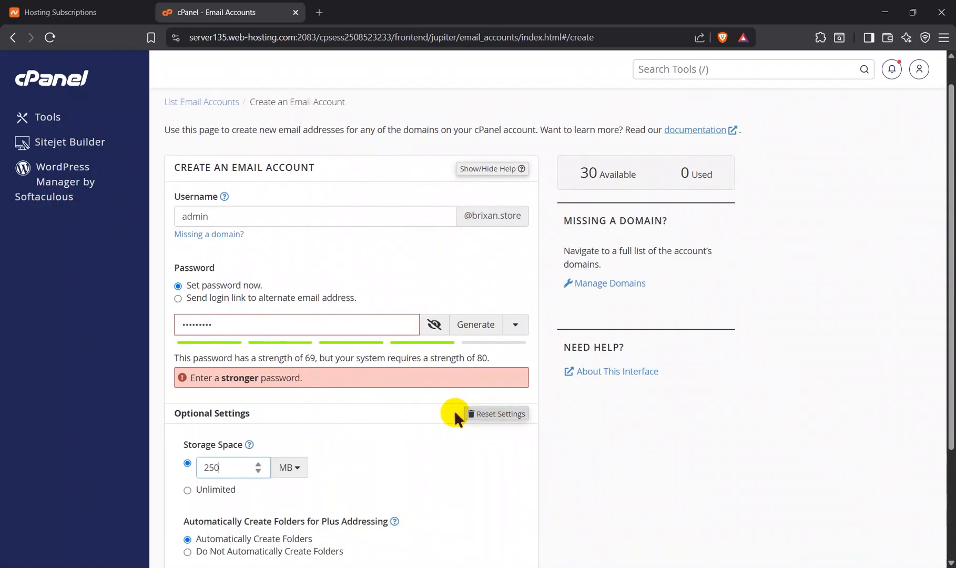
pyautogui.scroll(-2, 296, 443)
pyautogui.scroll(-2, 296, 442)
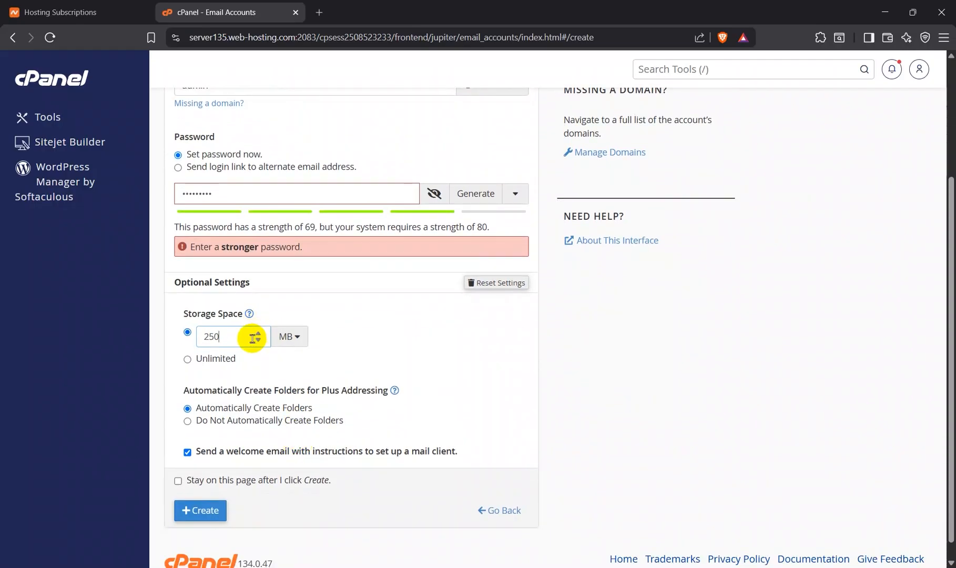
pyautogui.press('BackSpace')
pyautogui.press('BackSpace')
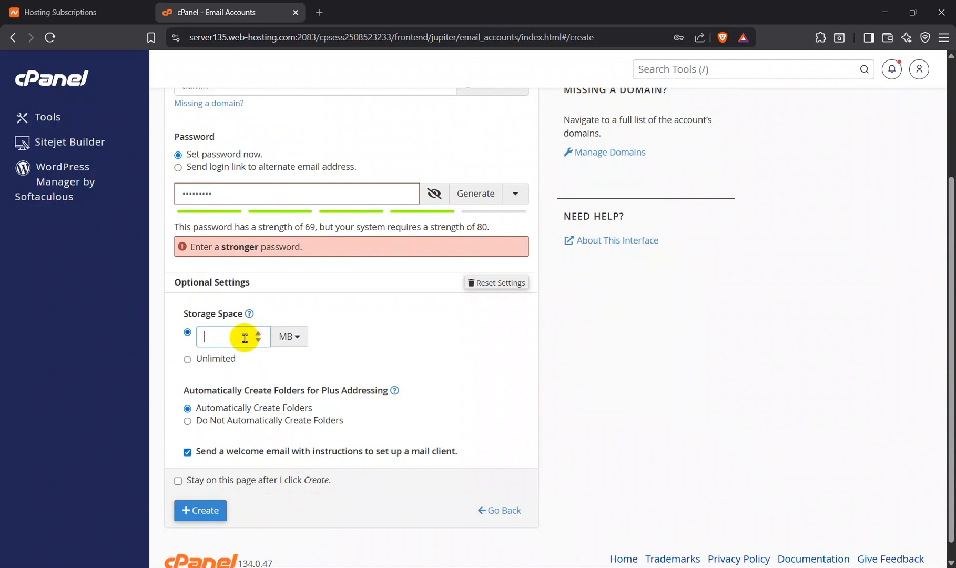
pyautogui.write('500')
pyautogui.click(363, 356)
pyautogui.scroll(-1, 363, 351)
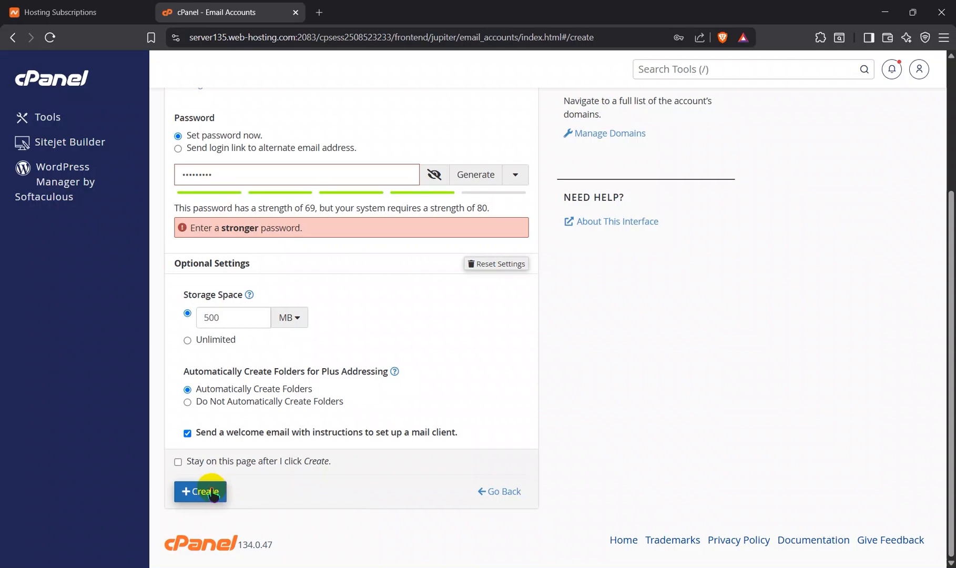
# Step: Try to create the admin email account with the password entered so far
pyautogui.click(208, 492)
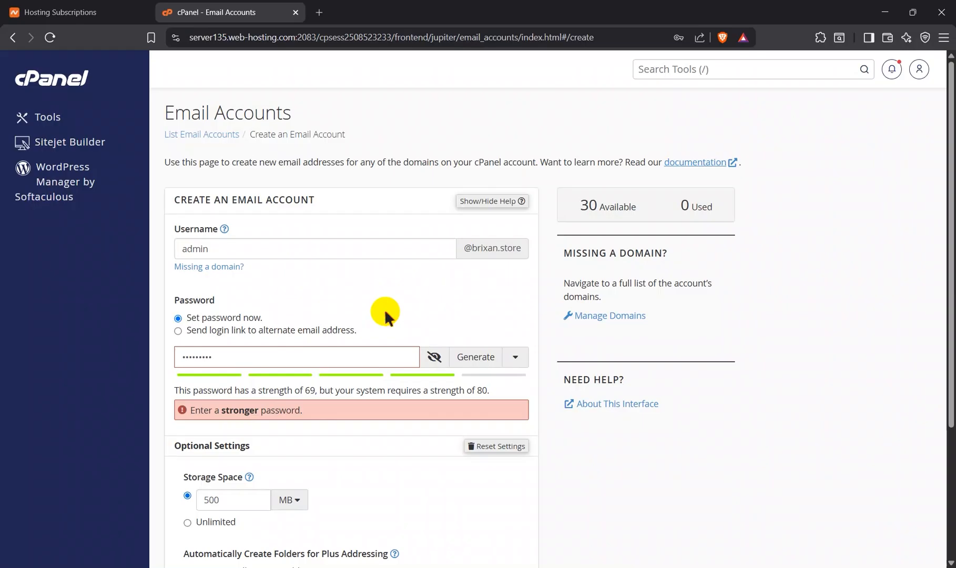
pyautogui.scroll(-3, 386, 313)
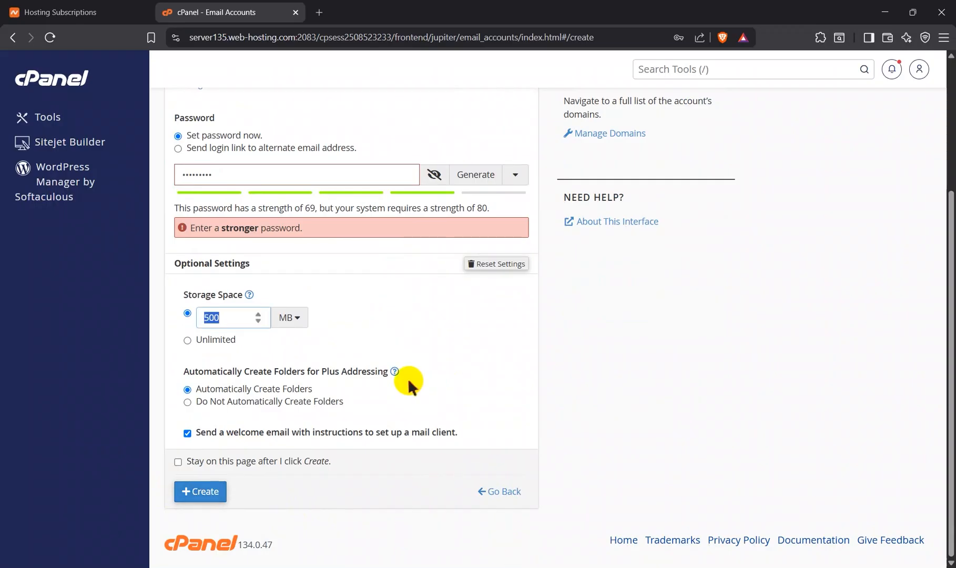
pyautogui.click(408, 381)
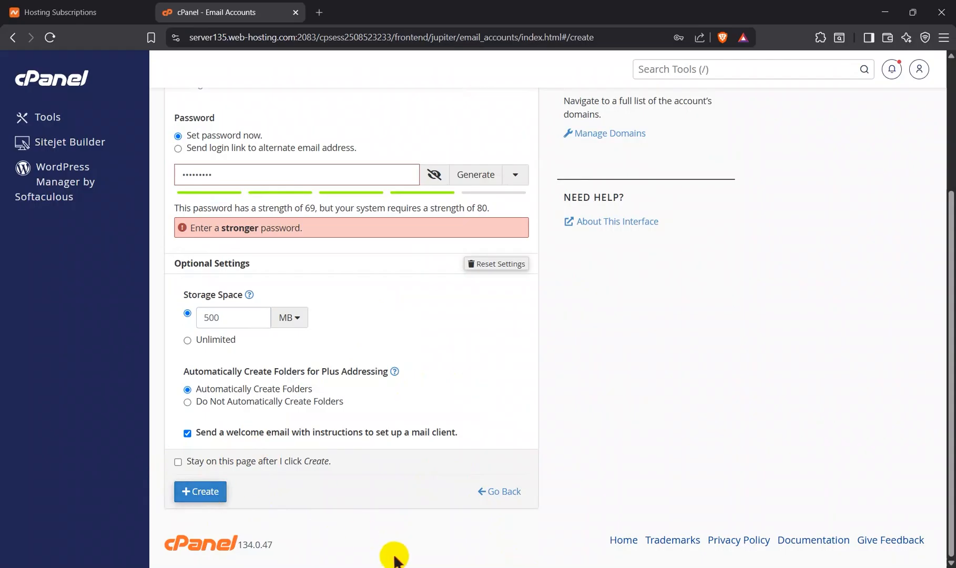
# Step: Create the admin email account with a stronger account password and decline saving the password in the browser
pyautogui.scroll(1, 449, 279)
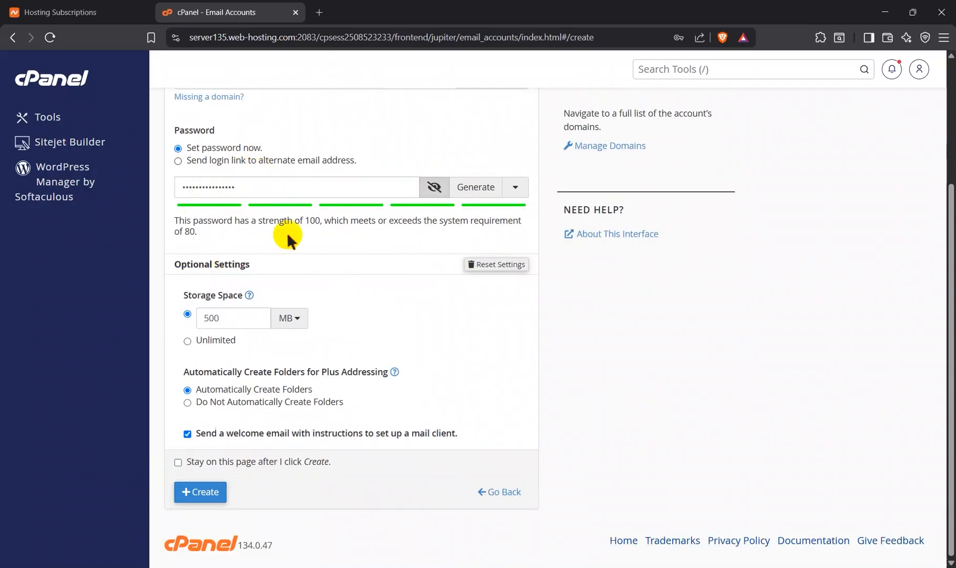
pyautogui.scroll(2, 288, 239)
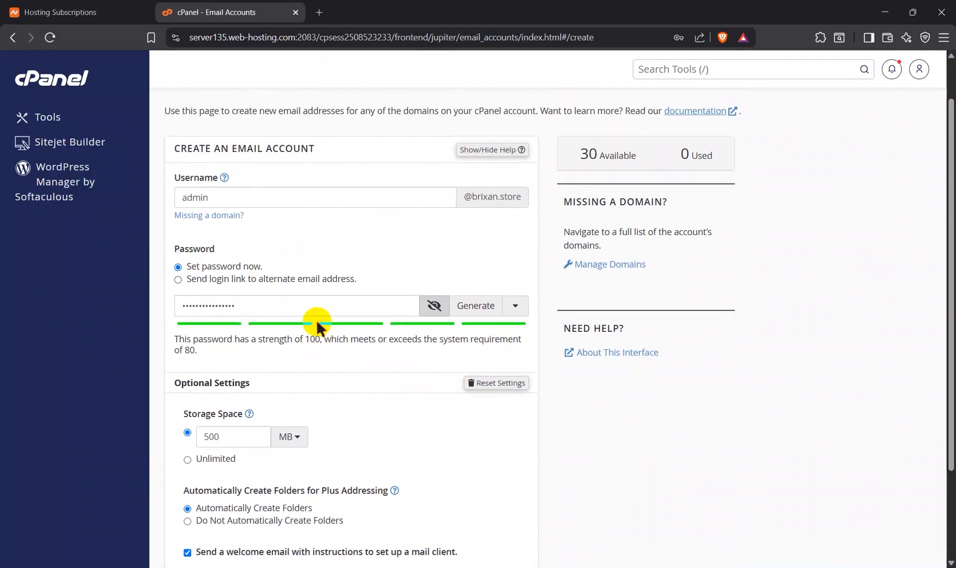
pyautogui.scroll(-2, 317, 322)
pyautogui.click(205, 491)
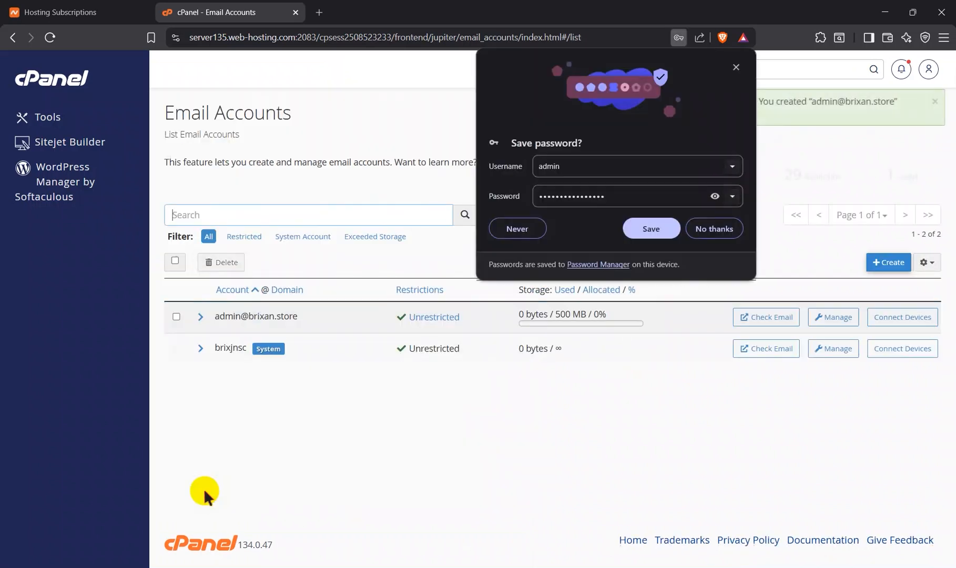
pyautogui.click(713, 226)
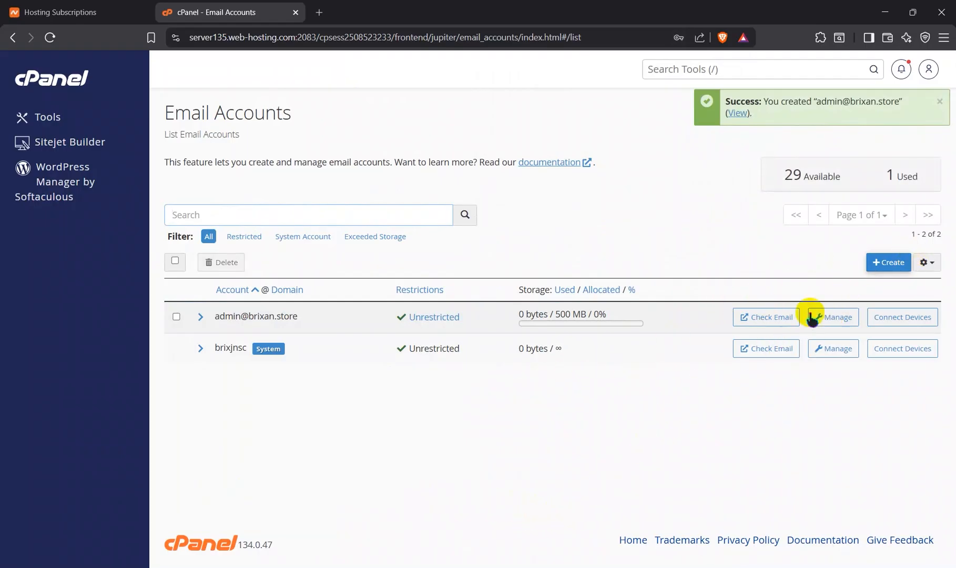
# Step: Start a new brixan.store email account with the username hr and generate a hidden account password for it
pyautogui.click(888, 262)
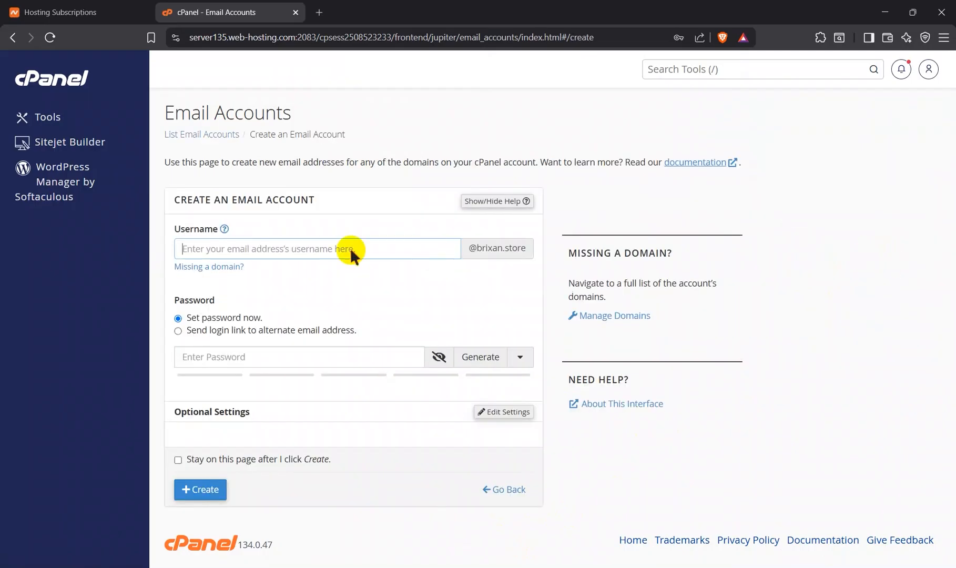
pyautogui.click(269, 254)
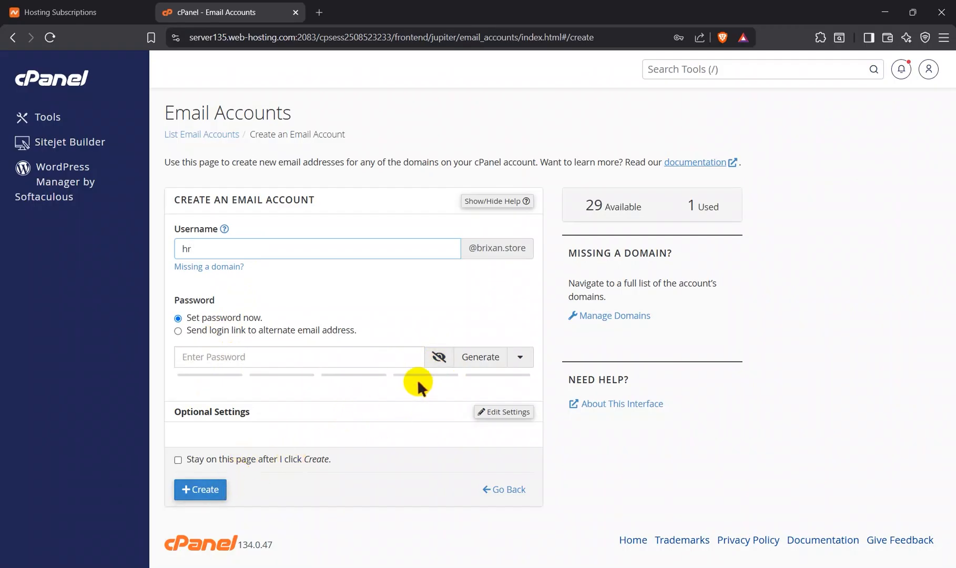
pyautogui.click(484, 360)
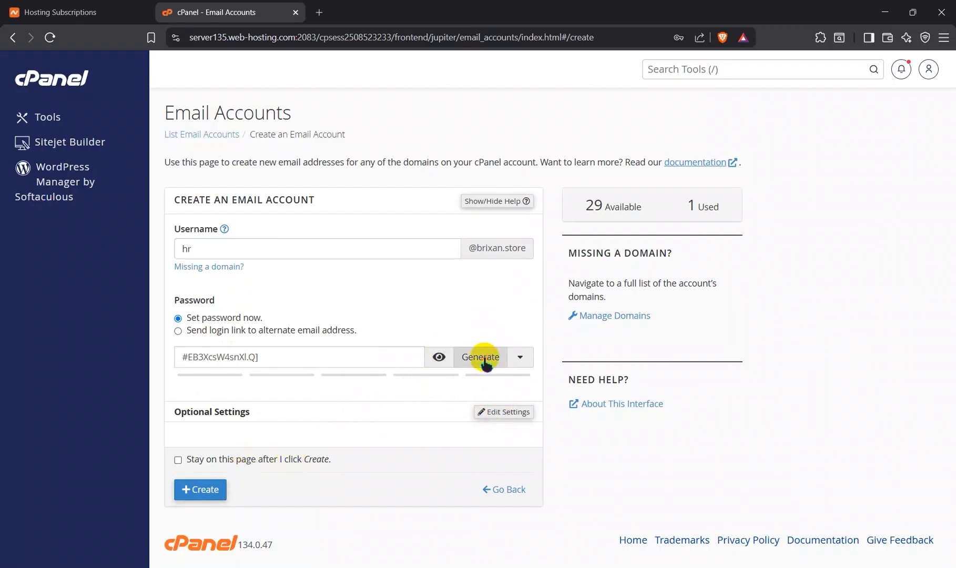
pyautogui.click(438, 358)
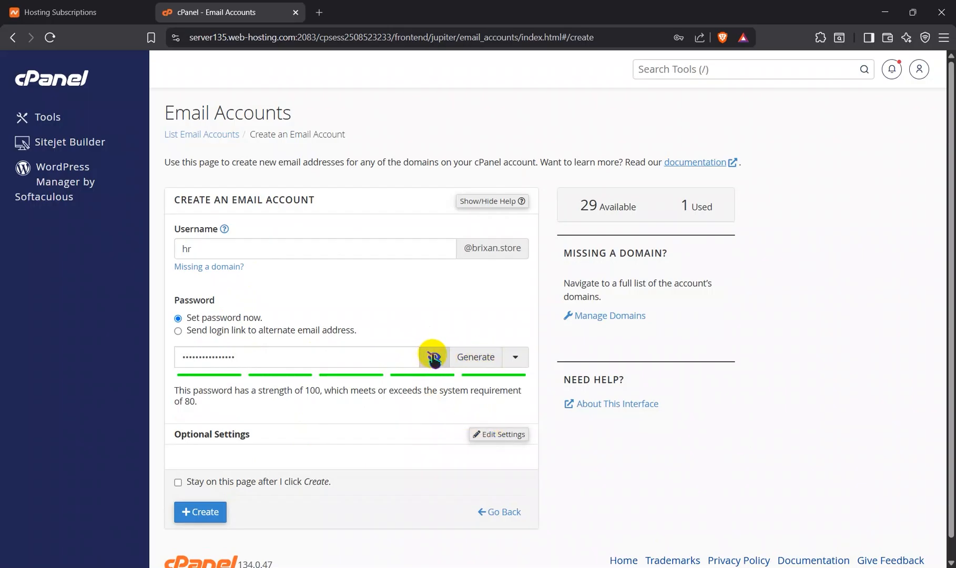
# Step: Set the hr email account's storage space to 500 MB in the optional settings
pyautogui.scroll(-1, 422, 442)
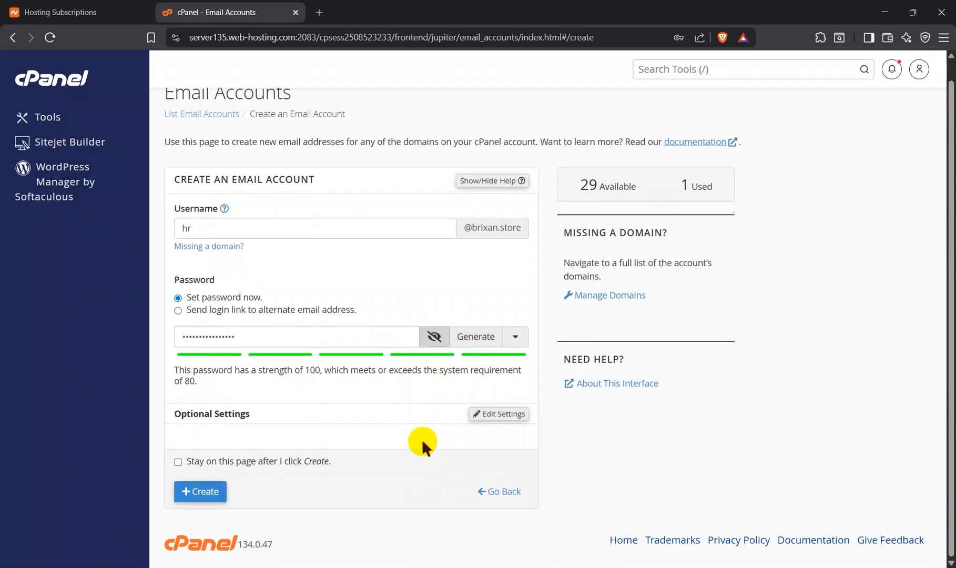
pyautogui.click(486, 413)
pyautogui.scroll(-2, 279, 489)
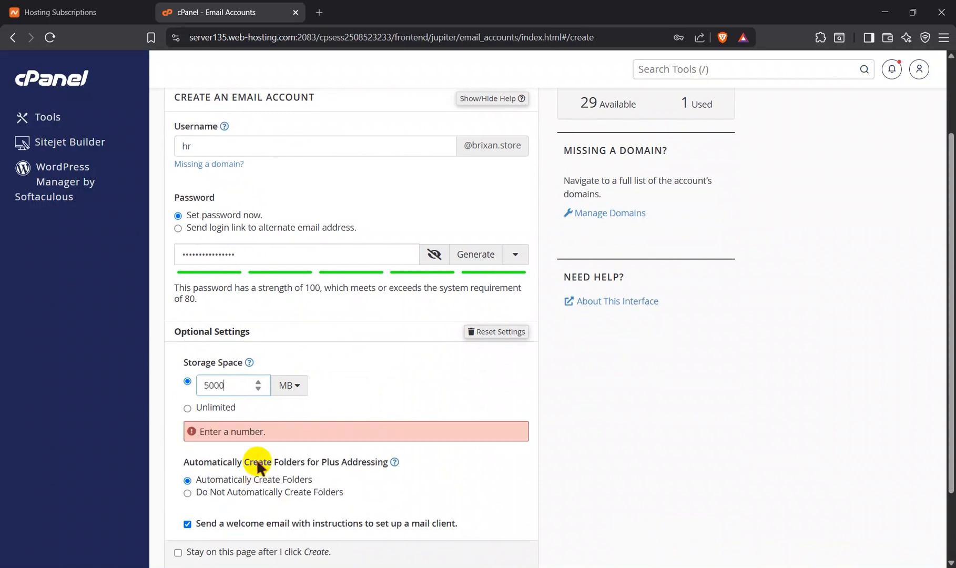
pyautogui.scroll(-1, 229, 450)
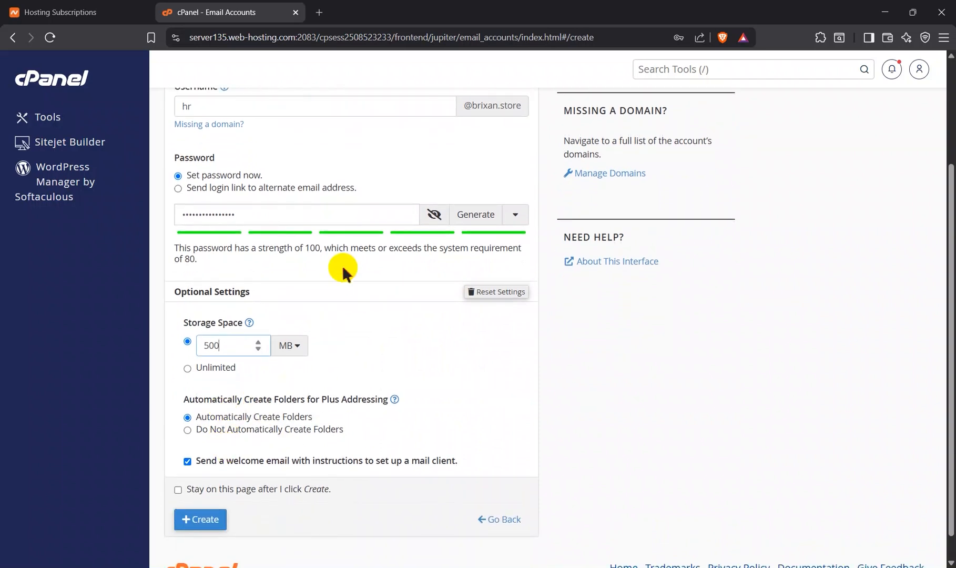
# Step: Create the hr email account and dismiss the browser's offer to save its password
pyautogui.scroll(3, 342, 269)
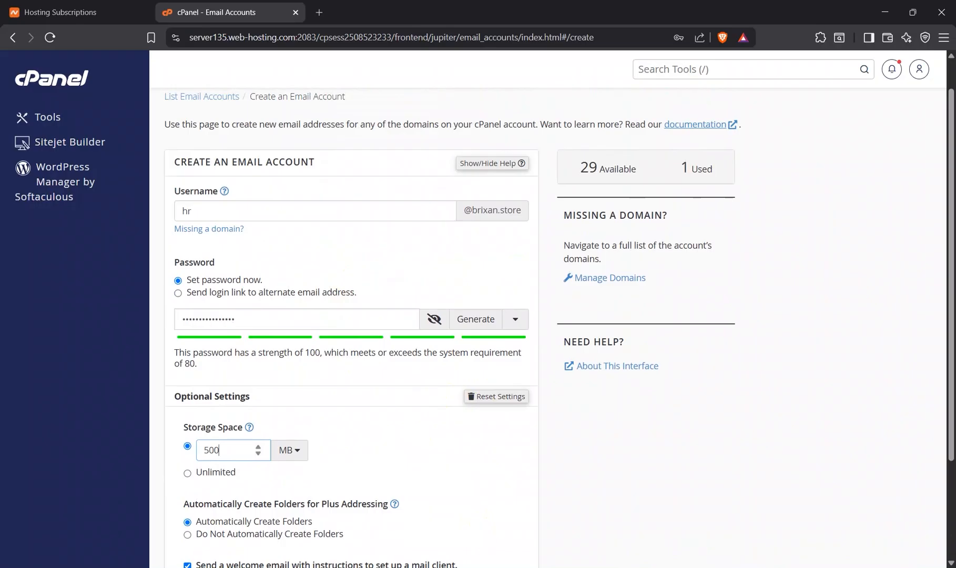
pyautogui.scroll(-3, 277, 487)
pyautogui.click(204, 491)
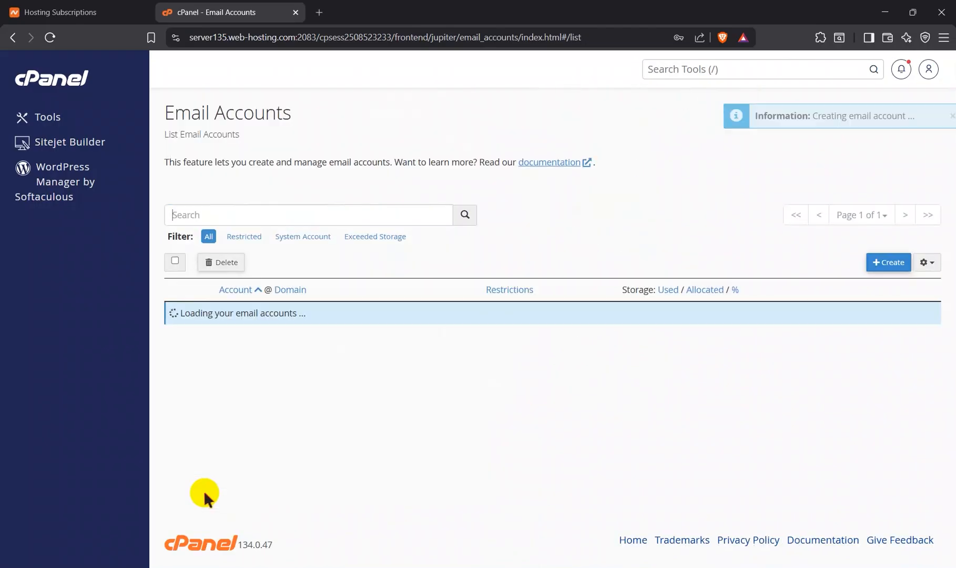
pyautogui.click(735, 65)
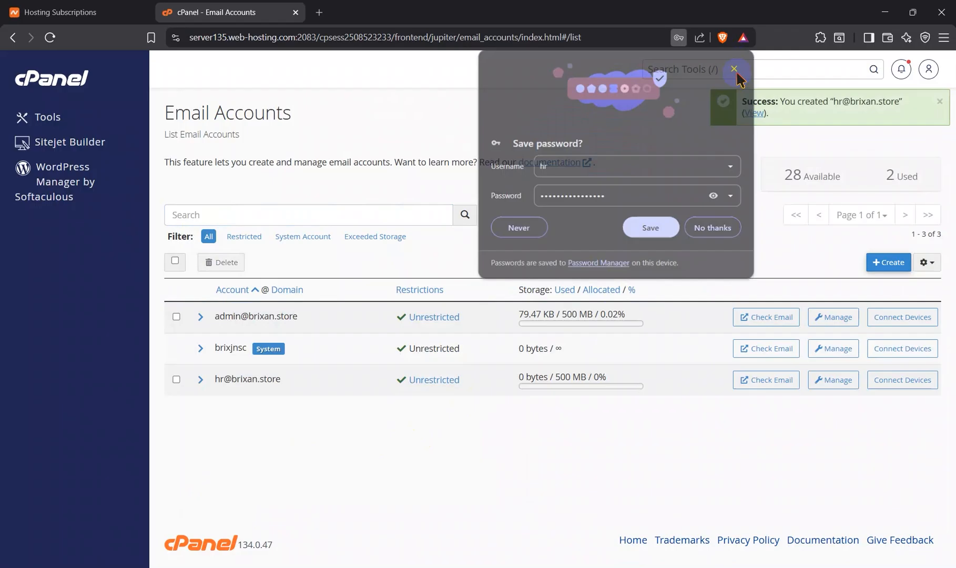
# Step: Create a brixan.store email account with the username account, 500 MB of storage space and an account password
pyautogui.click(888, 262)
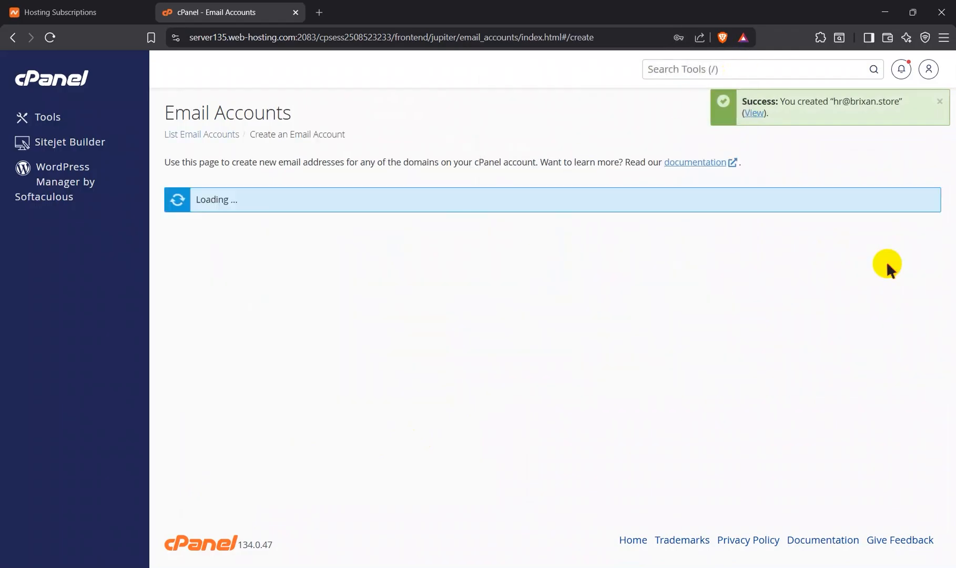
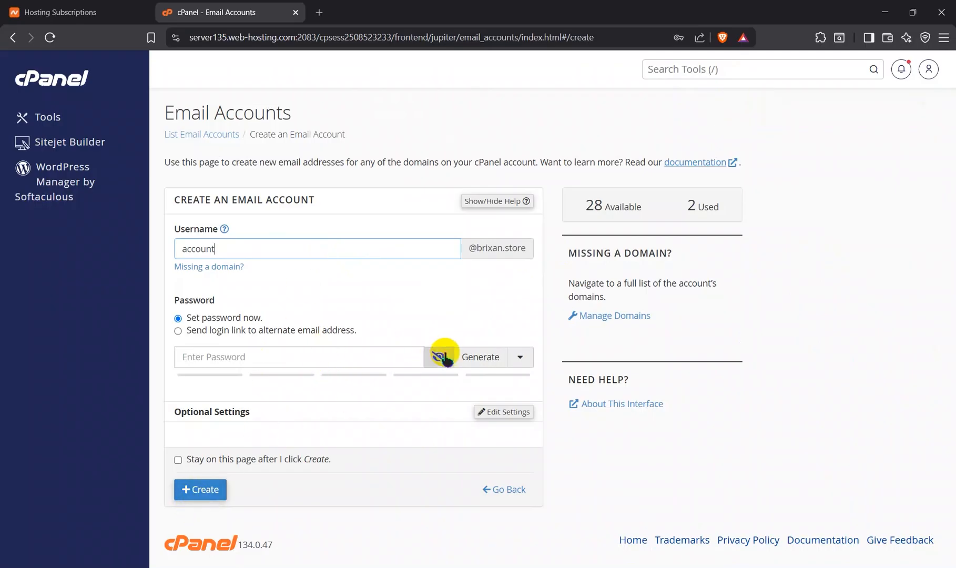
pyautogui.click(503, 412)
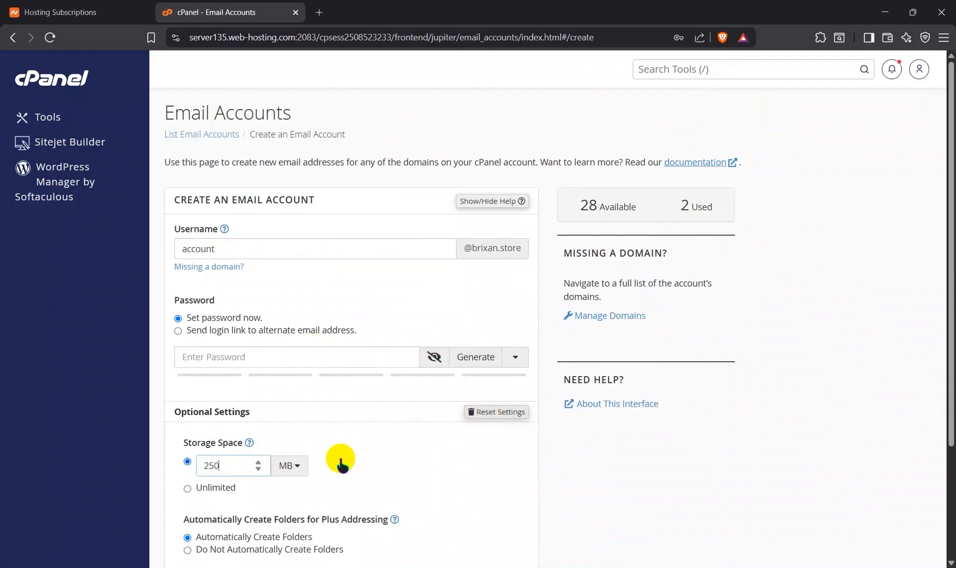
pyautogui.scroll(-1, 340, 456)
pyautogui.press('BackSpace')
pyautogui.press('BackSpace')
pyautogui.press('BackSpace')
pyautogui.write('500')
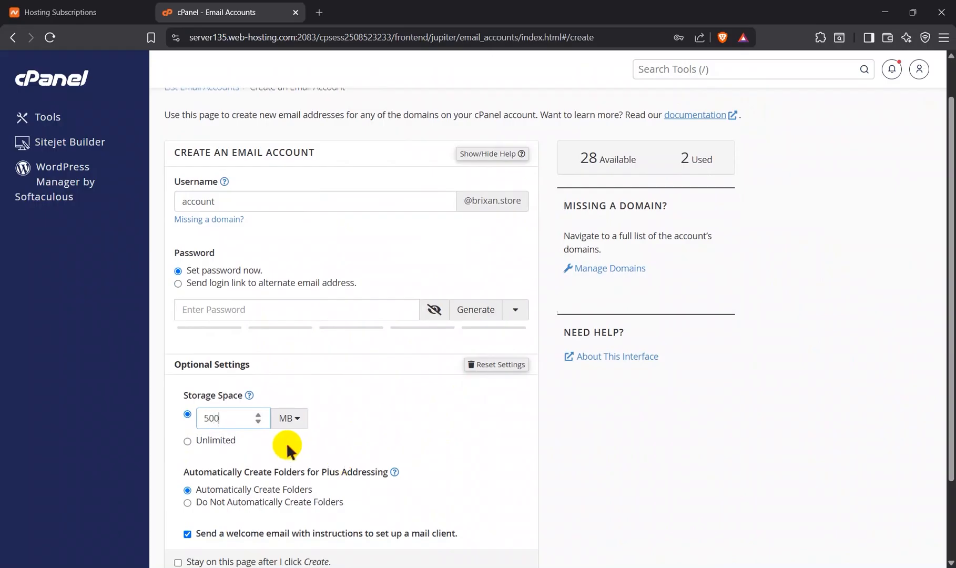
pyautogui.scroll(-2, 286, 442)
pyautogui.scroll(2, 286, 442)
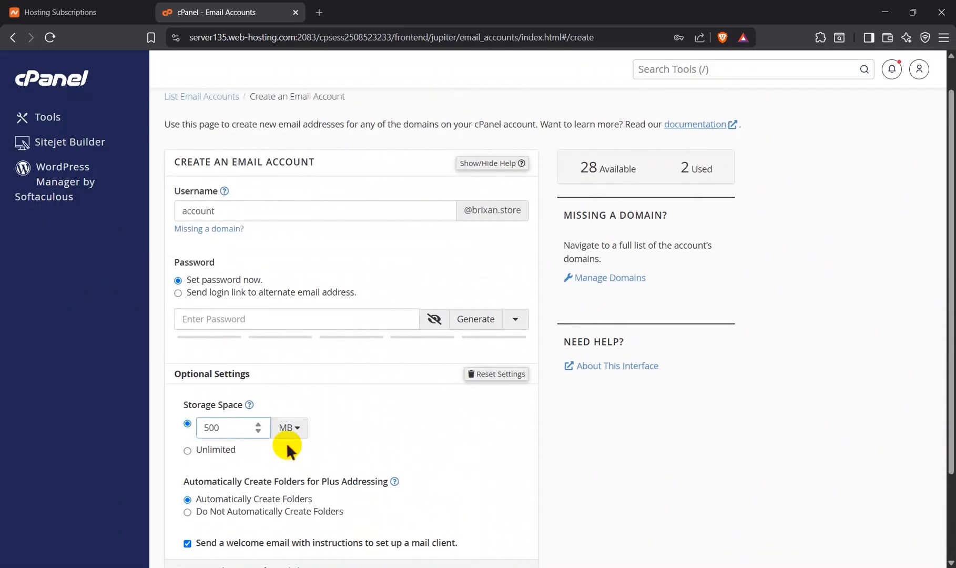
pyautogui.click(280, 322)
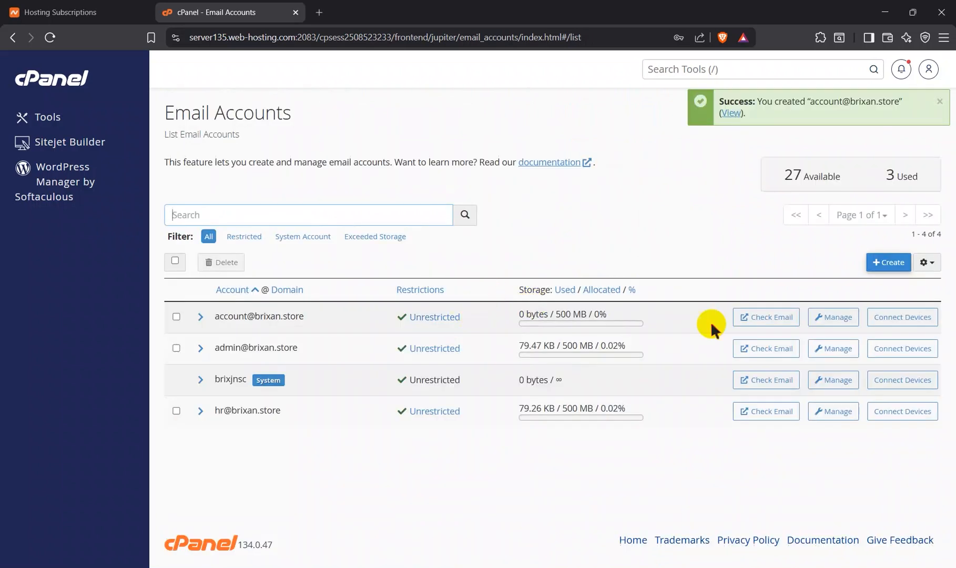
# Step: Create a brixan.store email account with the username finance, 500 MB of storage space and an account password
pyautogui.click(894, 262)
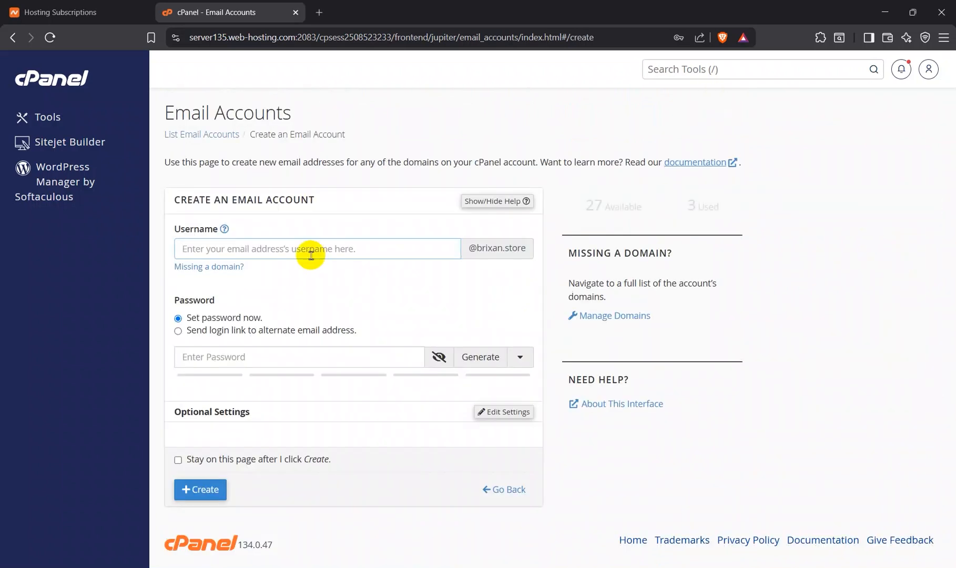
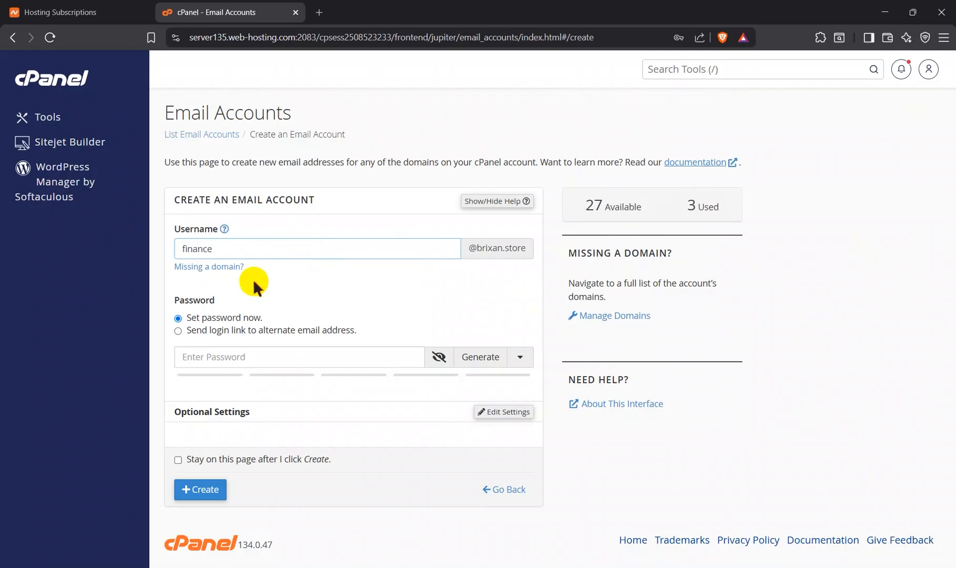
pyautogui.click(484, 412)
pyautogui.scroll(-3, 270, 446)
pyautogui.press('BackSpace')
pyautogui.press('BackSpace')
pyautogui.press('BackSpace')
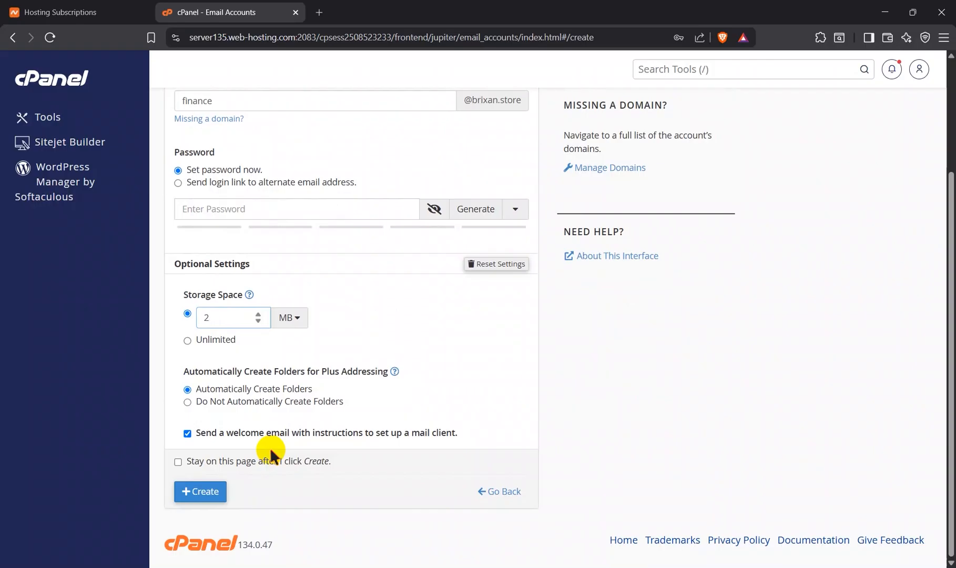
pyautogui.write('500')
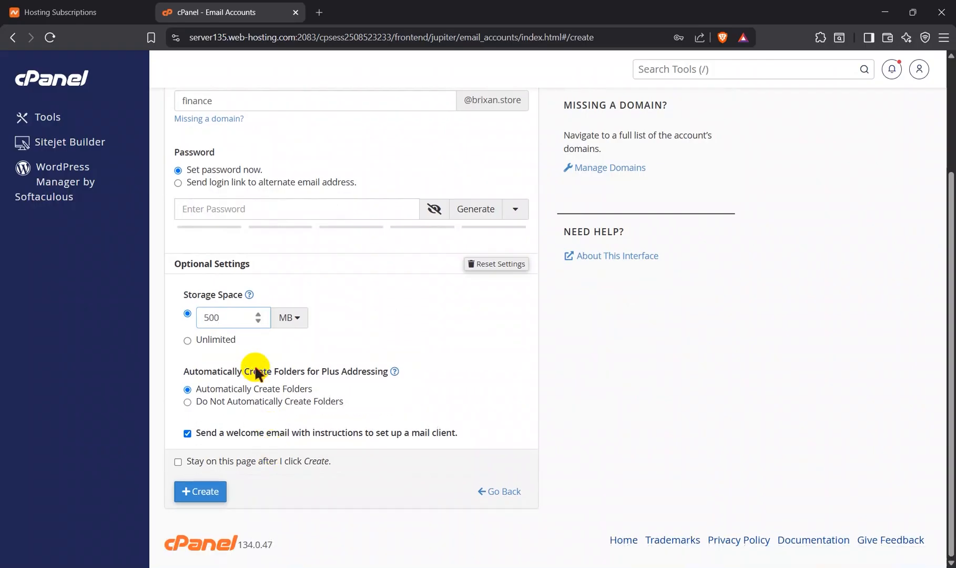
pyautogui.scroll(2, 255, 369)
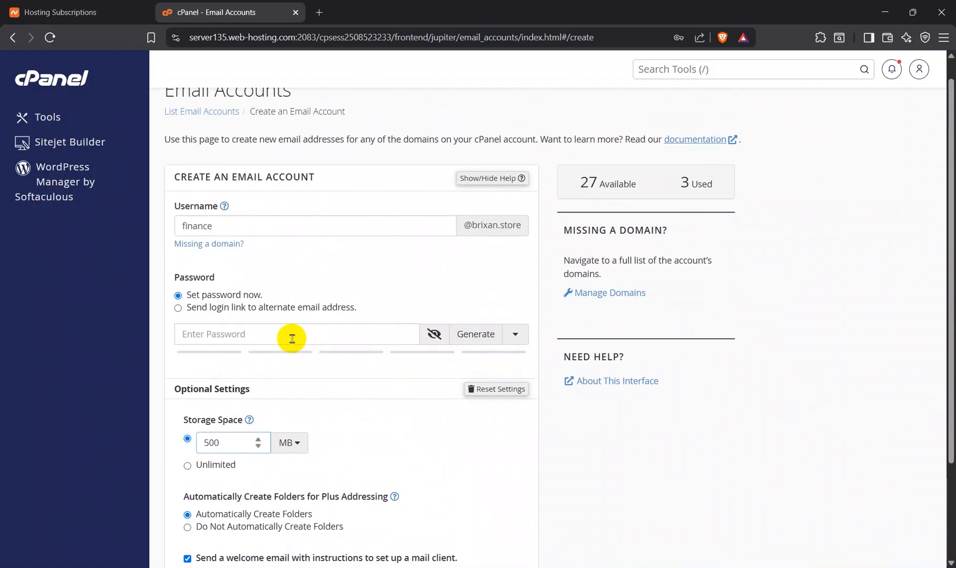
pyautogui.click(297, 335)
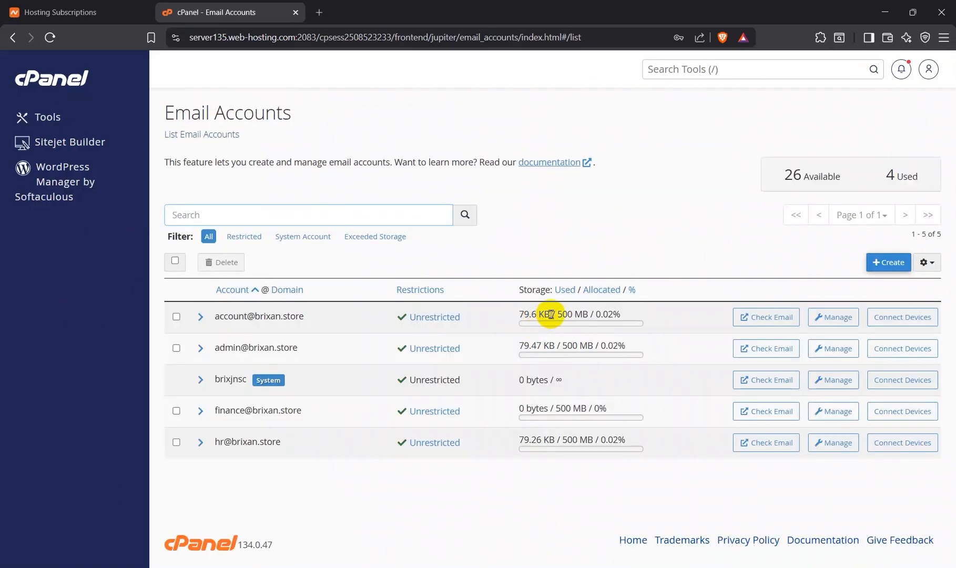
# Step: Start a new brixan.store email account with the username marketing
pyautogui.click(893, 263)
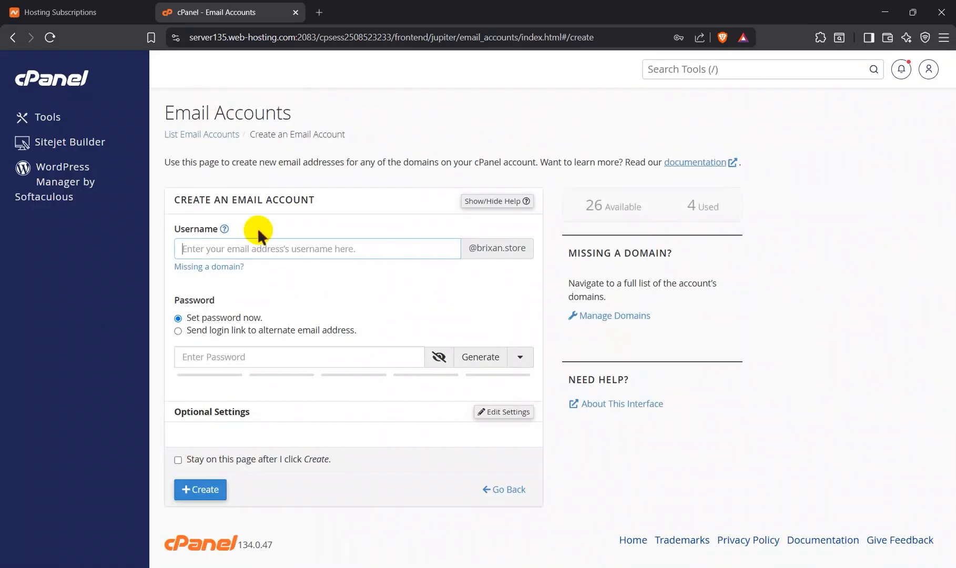
pyautogui.write('M')
pyautogui.press('BackSpace')
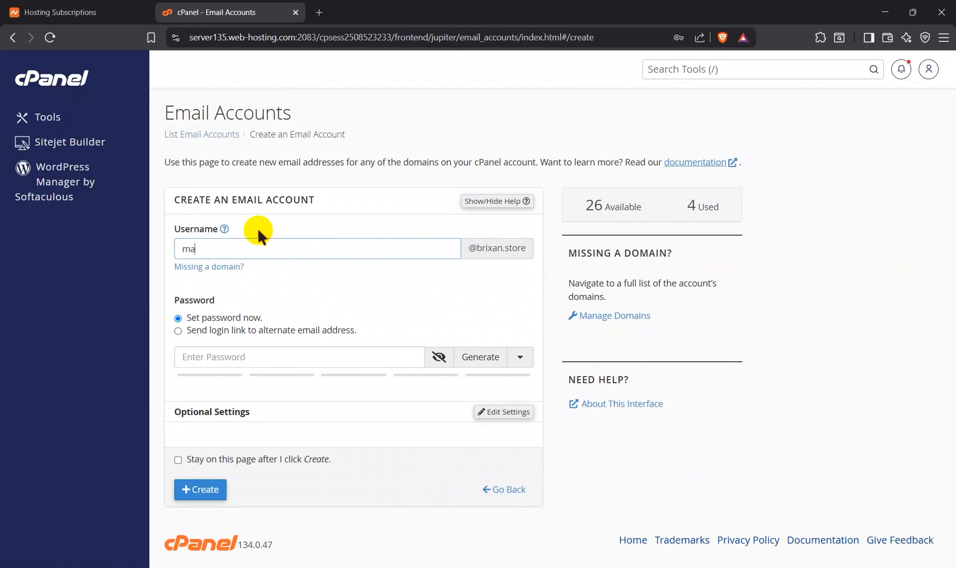
# Step: Set the marketing account's storage space to 500 MB, enter an account password and create the account
pyautogui.click(488, 413)
pyautogui.scroll(-3, 335, 432)
pyautogui.press('BackSpace')
pyautogui.press('BackSpace')
pyautogui.press('BackSpace')
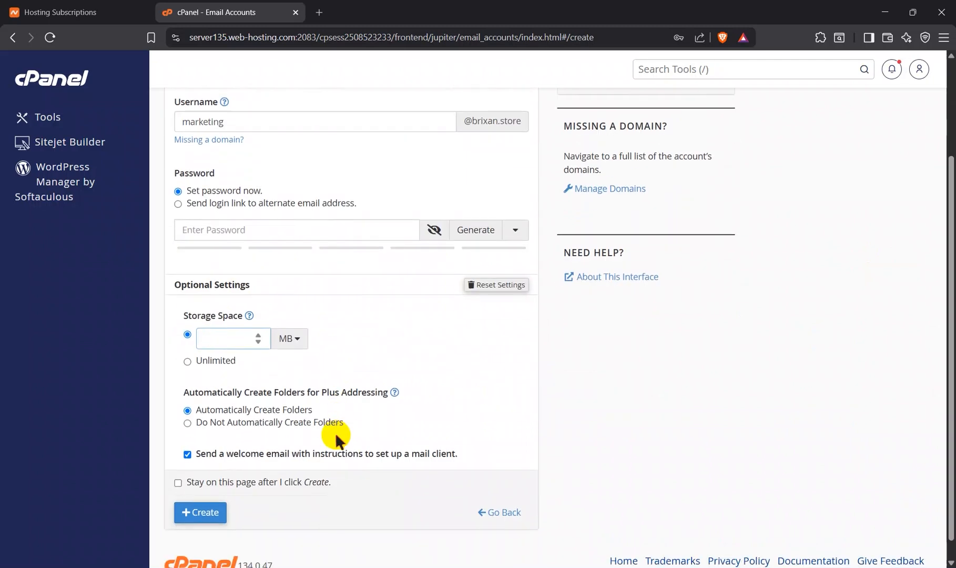
pyautogui.write('500')
pyautogui.scroll(3, 345, 342)
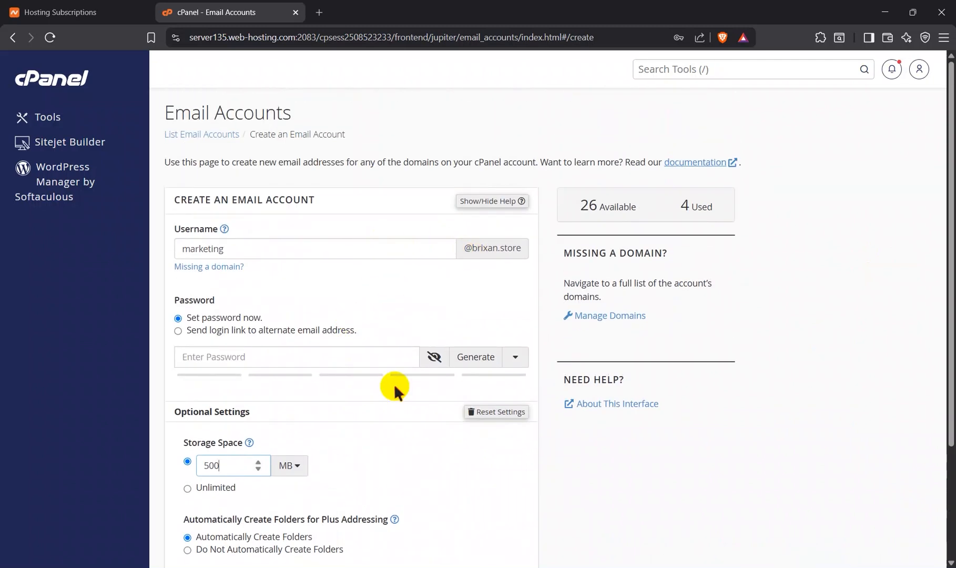
pyautogui.click(363, 357)
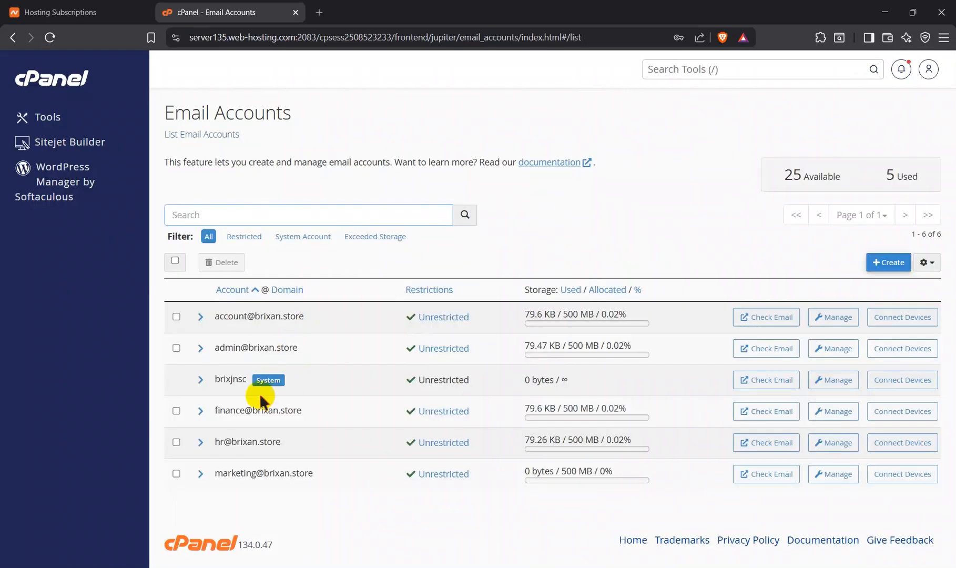
# Step: Search the web for "dns checker" in a new browser tab and open dnschecker.org
pyautogui.click(320, 12)
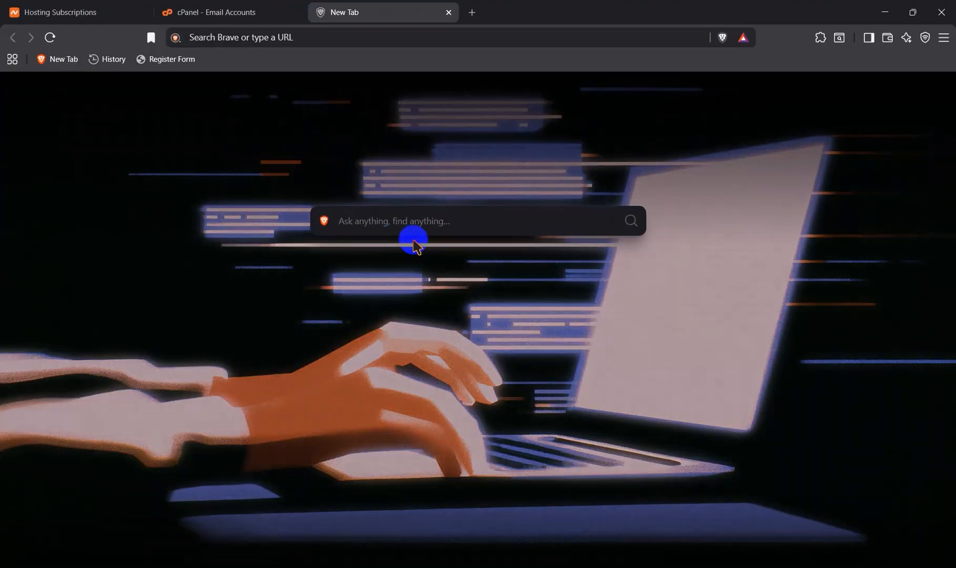
pyautogui.write('DNS')
pyautogui.click(408, 263)
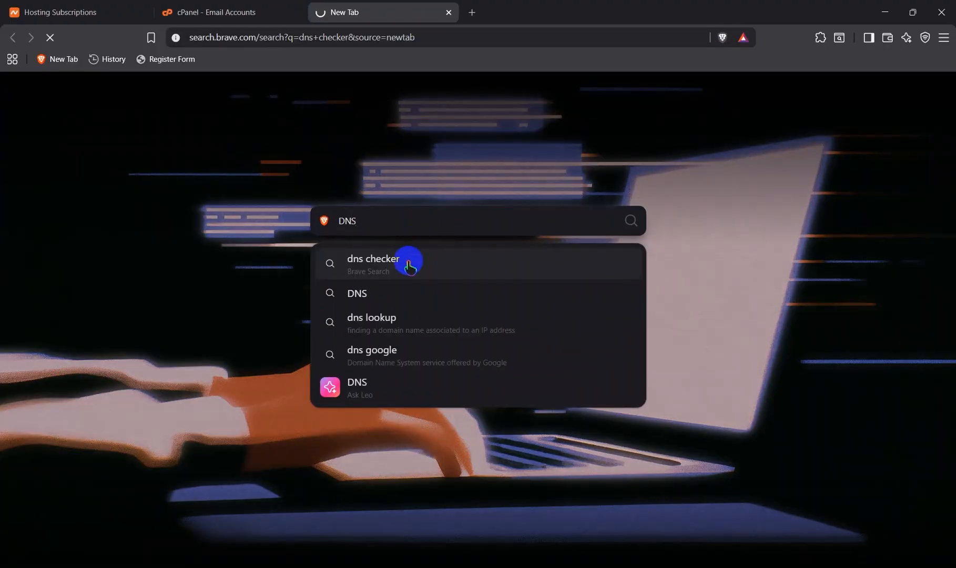
pyautogui.click(270, 177)
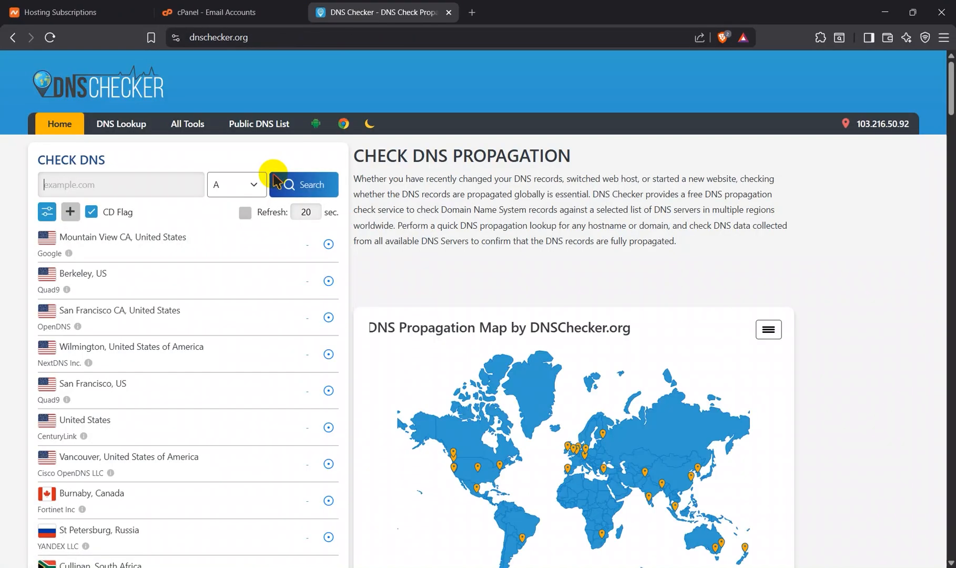
# Step: Look up the A record of brixan.store and examine its DNS propagation across the listed servers
pyautogui.click(156, 186)
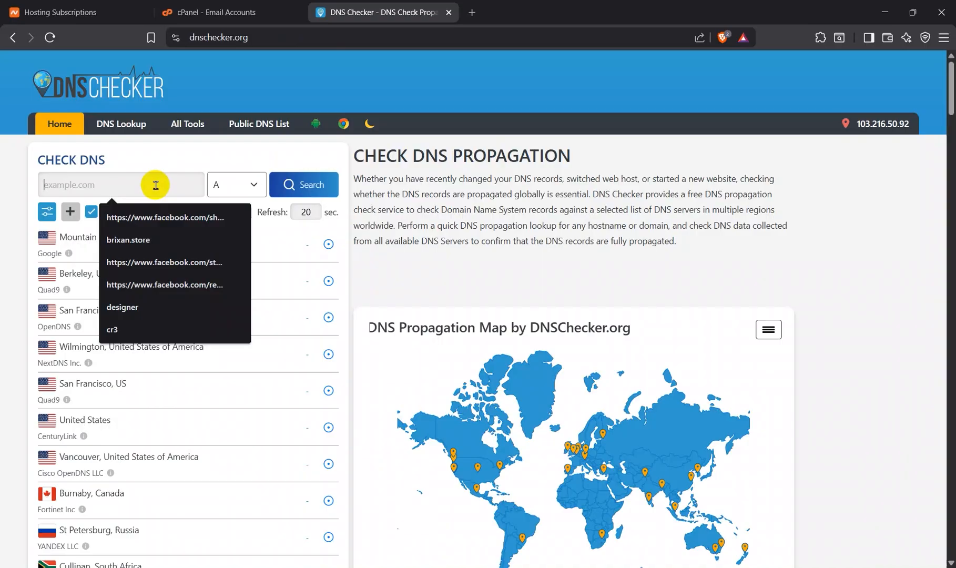
pyautogui.click(152, 240)
pyautogui.click(215, 187)
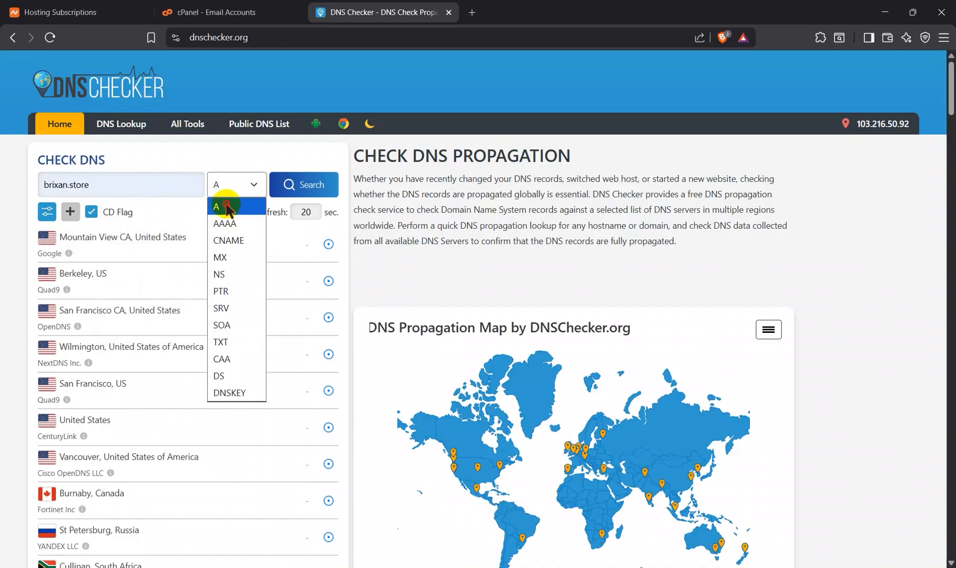
pyautogui.click(227, 206)
pyautogui.click(304, 185)
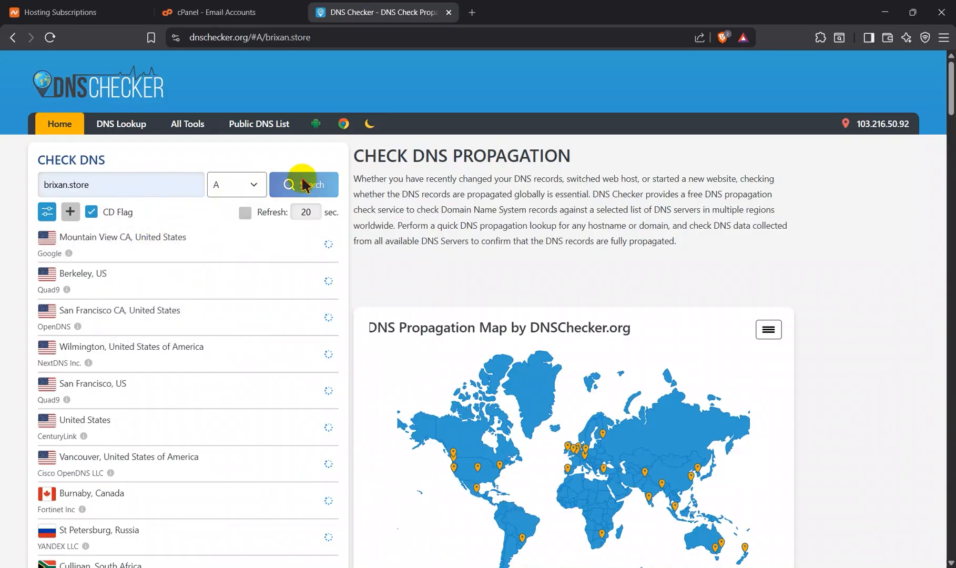
pyautogui.scroll(-2, 336, 390)
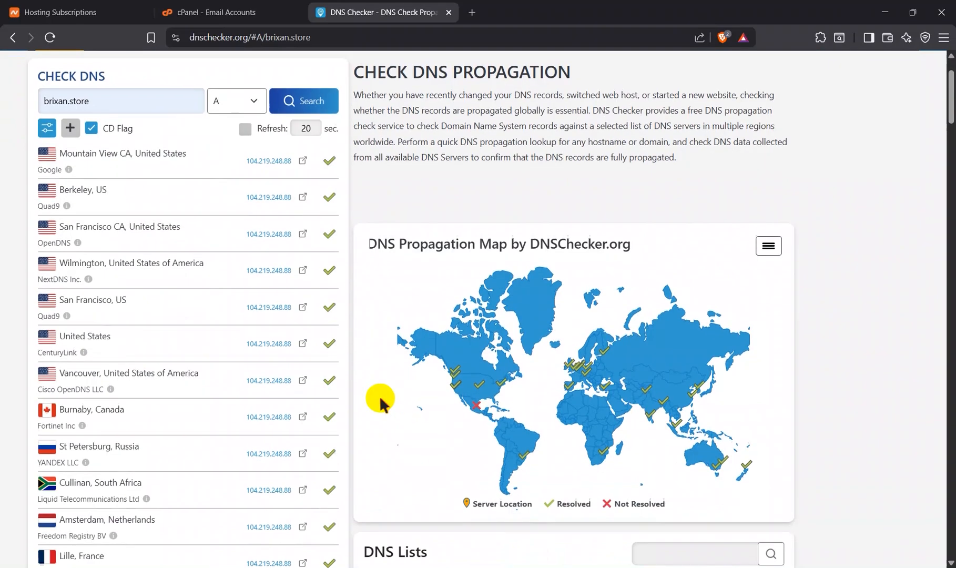
# Step: Look up the MX record of brixan.store and examine its propagation across the listed servers
pyautogui.scroll(2, 271, 215)
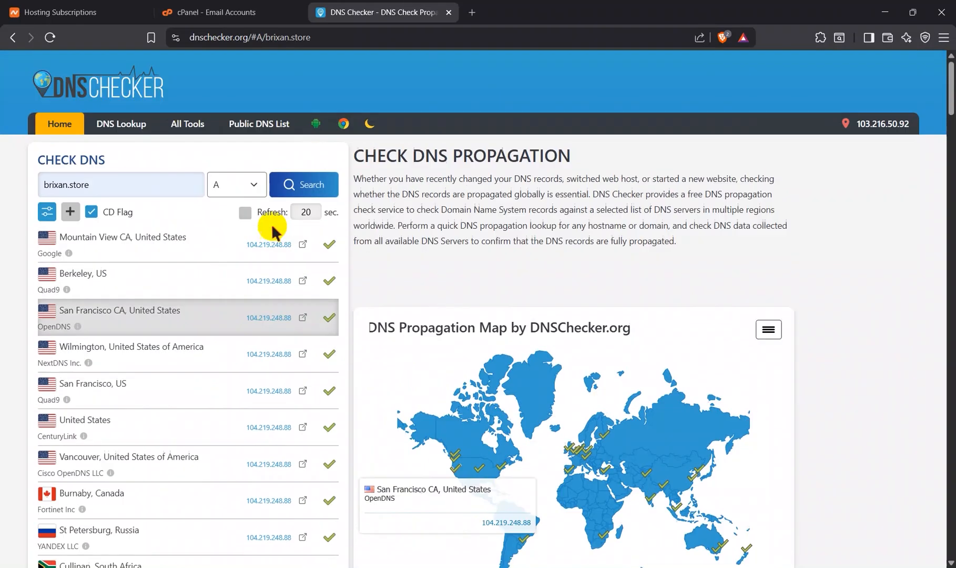
pyautogui.scroll(-6, 272, 224)
pyautogui.scroll(6, 271, 224)
pyautogui.click(247, 184)
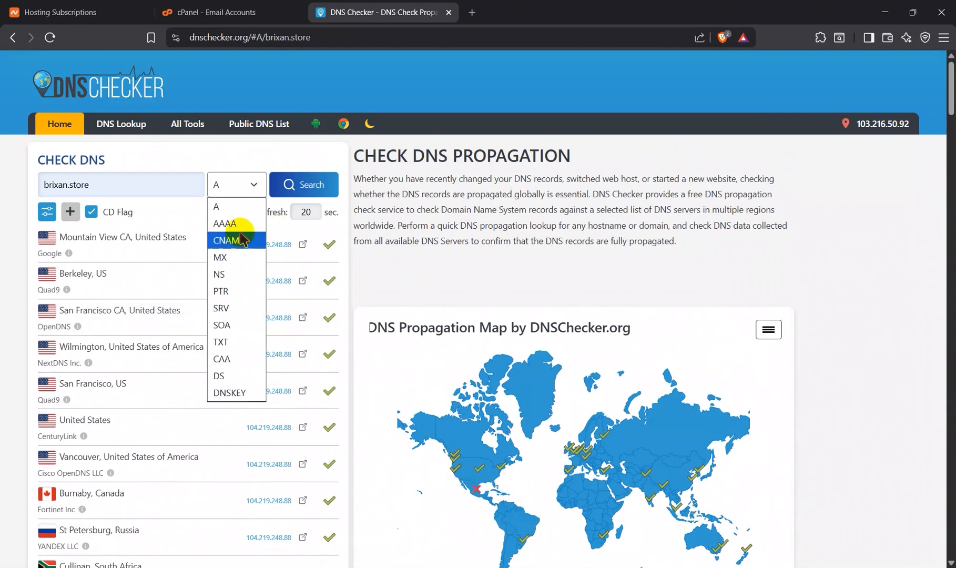
pyautogui.click(238, 258)
pyautogui.click(292, 184)
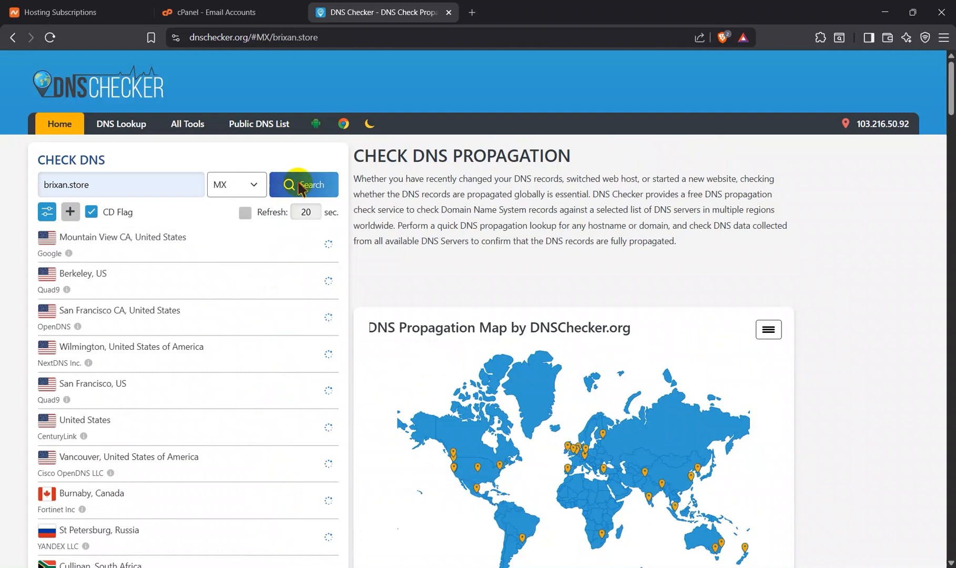
pyautogui.scroll(-3, 271, 374)
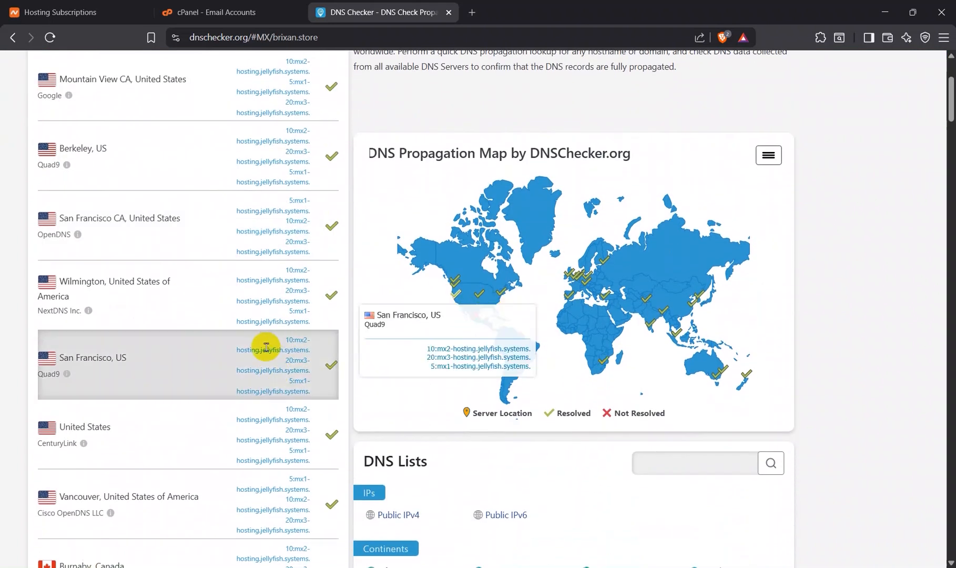
pyautogui.scroll(-5, 263, 346)
pyautogui.scroll(-5, 266, 347)
pyautogui.scroll(15, 263, 346)
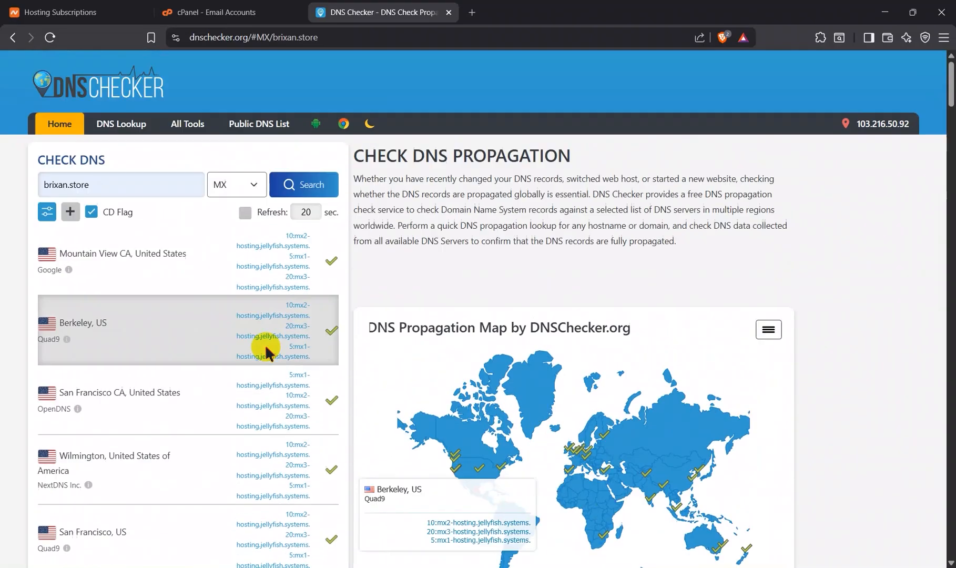
# Step: Look up the NS record of brixan.store and examine its propagation in the server list and map
pyautogui.click(250, 185)
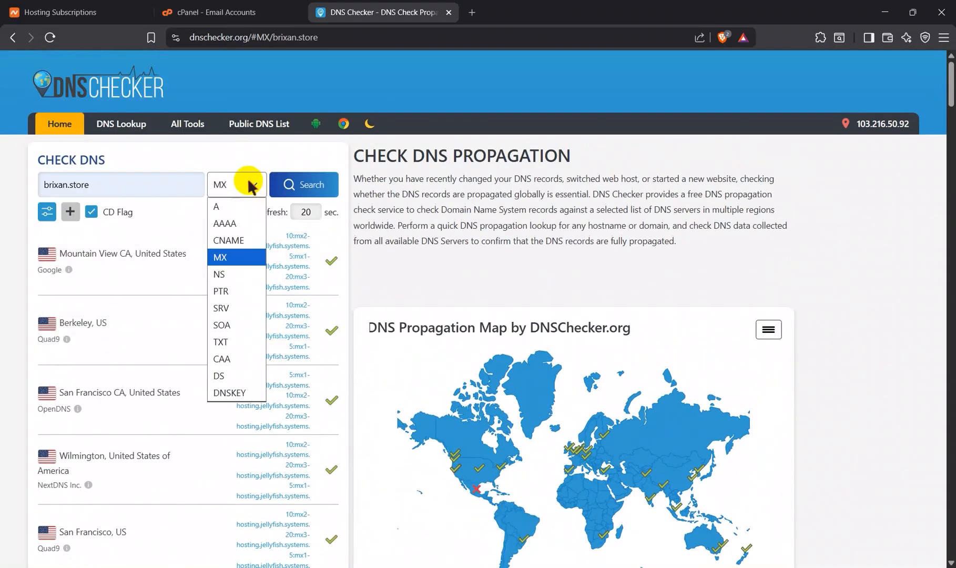
pyautogui.click(241, 274)
pyautogui.click(308, 183)
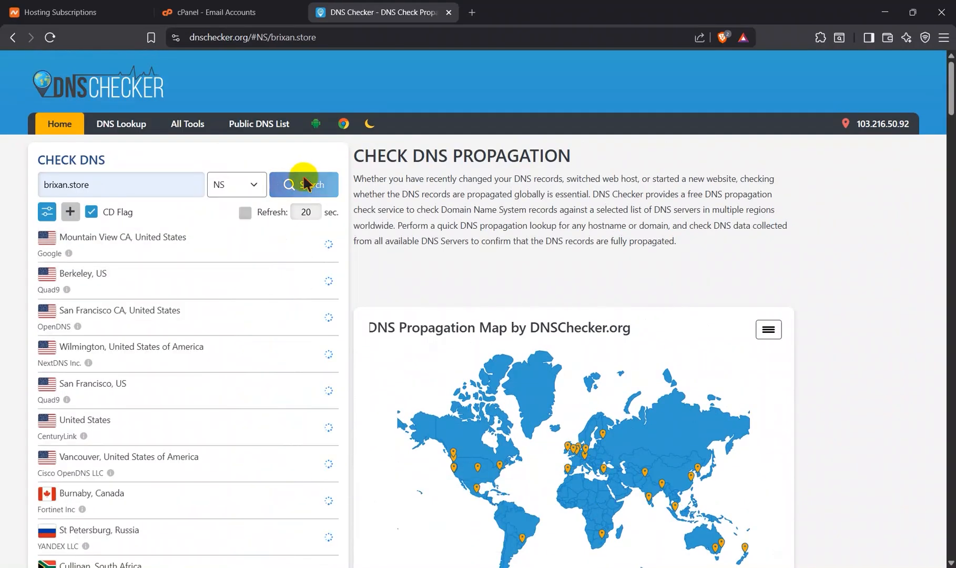
pyautogui.scroll(-4, 423, 466)
pyautogui.scroll(1, 441, 444)
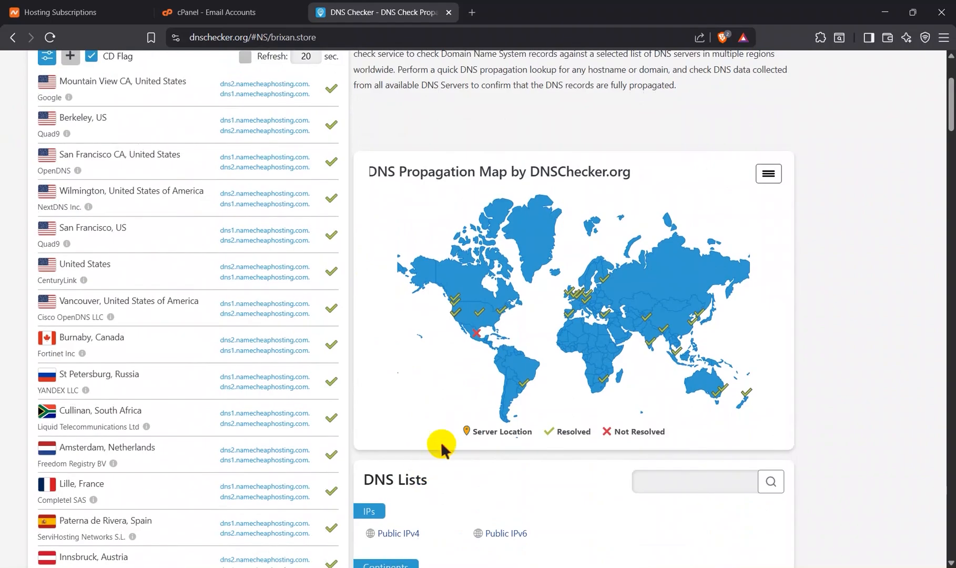
pyautogui.scroll(-6, 267, 359)
pyautogui.scroll(10, 266, 359)
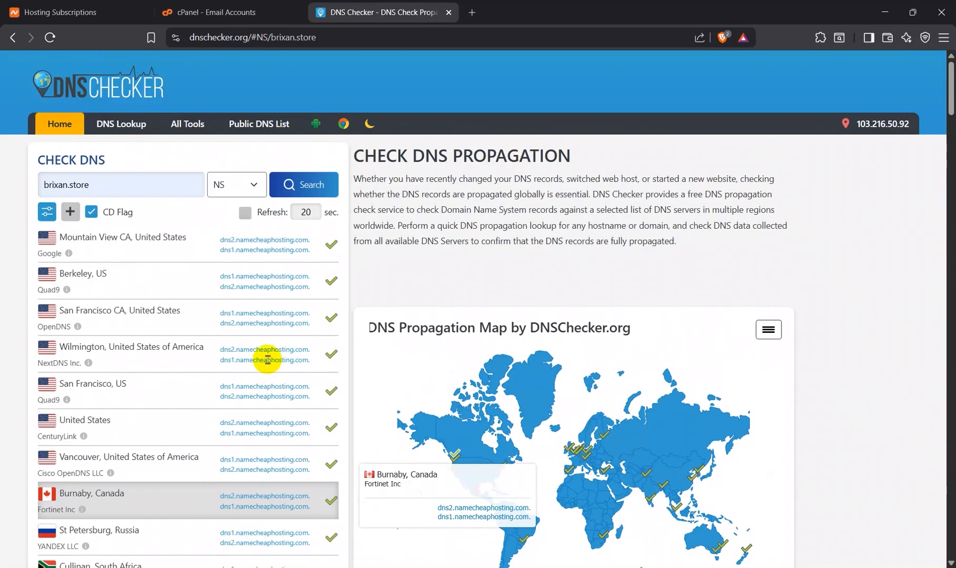
# Step: Look up the TXT record of brixan.store and examine its propagation in the server list and map
pyautogui.click(250, 183)
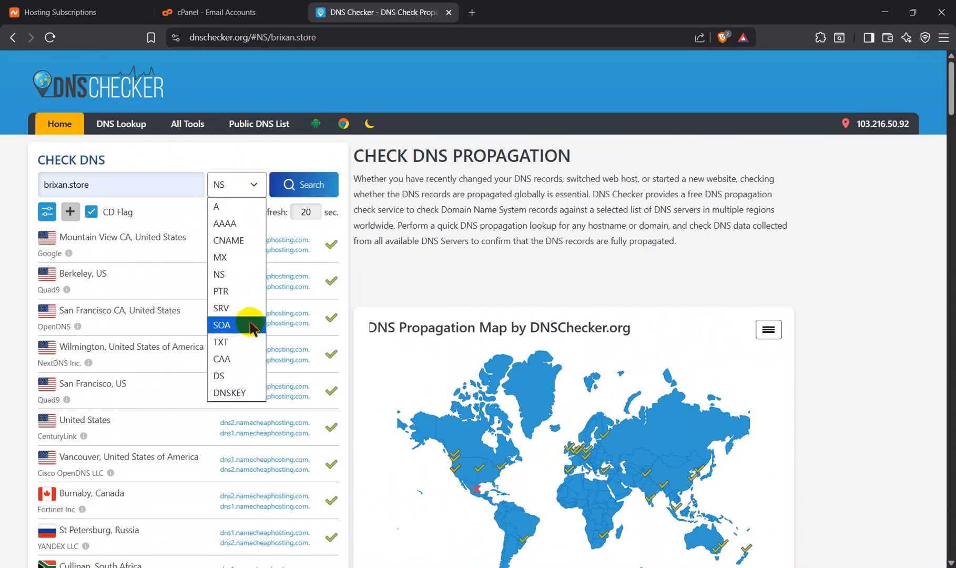
pyautogui.click(242, 342)
pyautogui.click(291, 198)
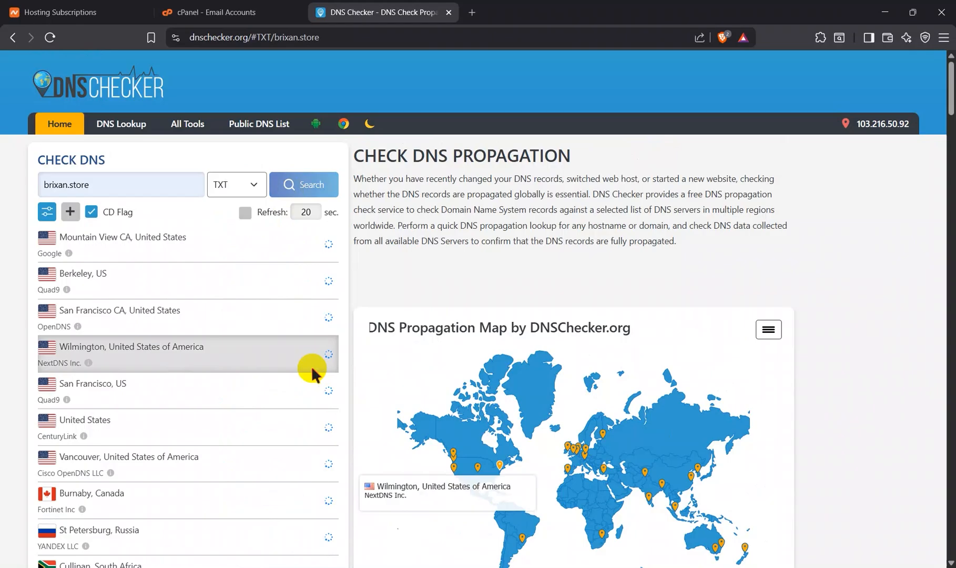
pyautogui.scroll(-2, 452, 389)
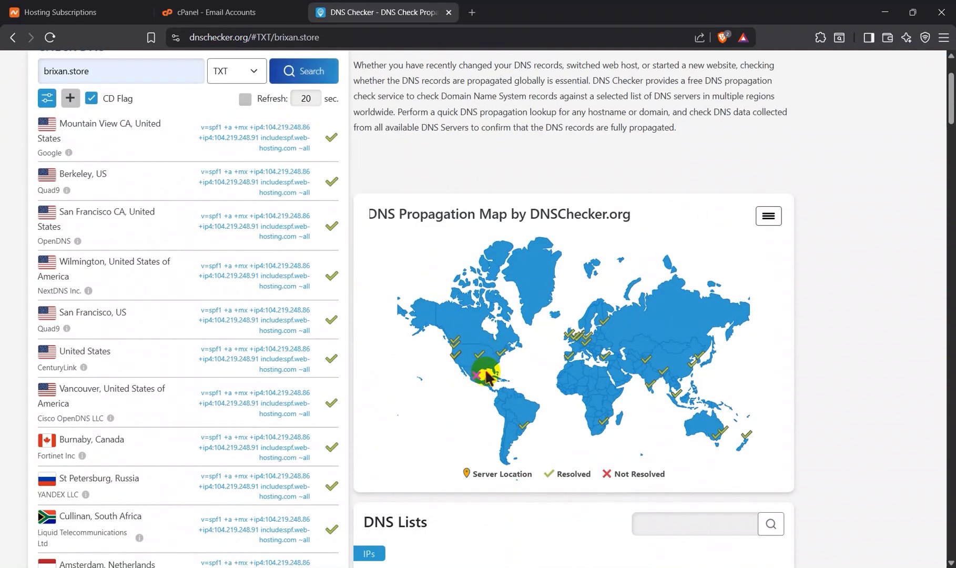
pyautogui.scroll(-10, 270, 461)
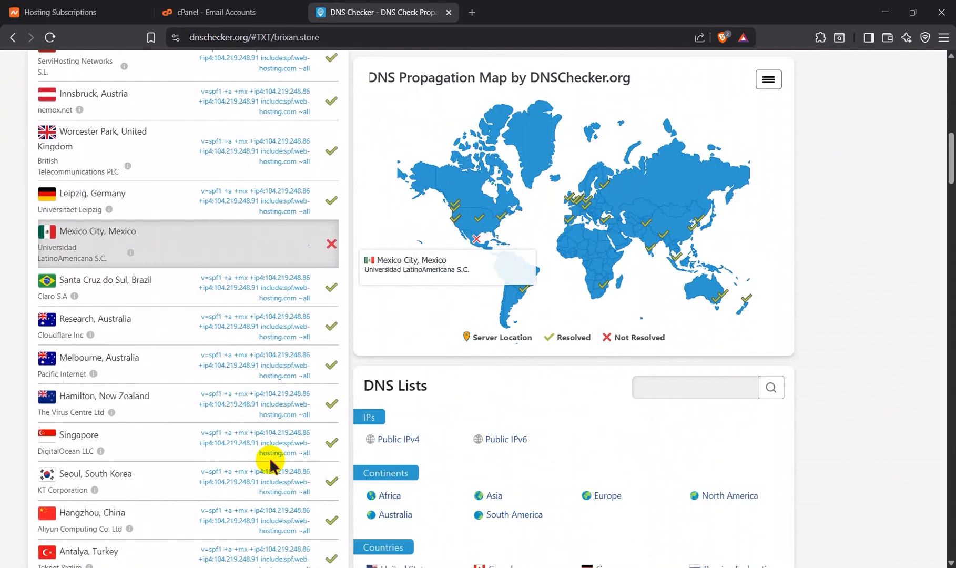
pyautogui.scroll(10, 270, 462)
pyautogui.scroll(5, 271, 463)
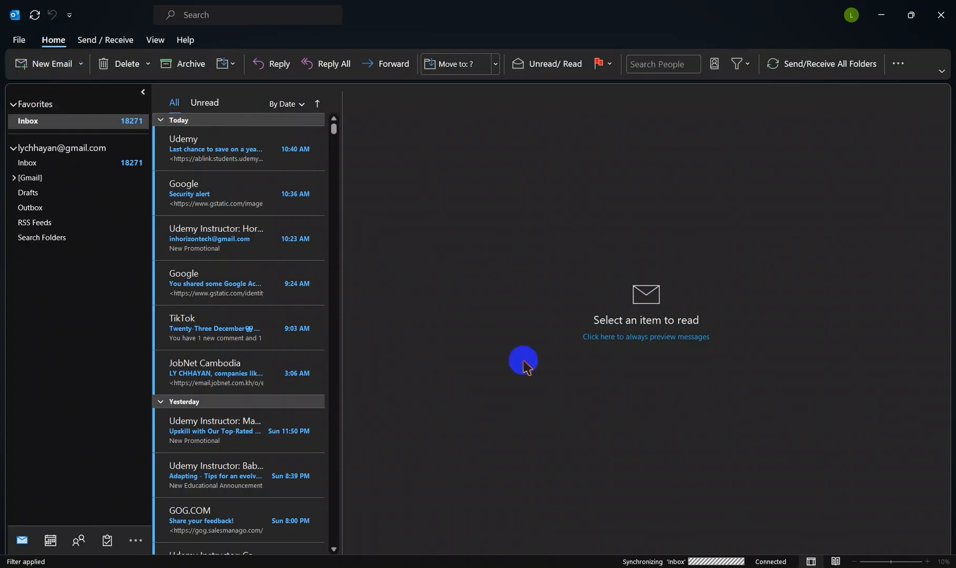
# Step: Switch to Outlook, open its account settings and start adding a new email account
pyautogui.click(19, 39)
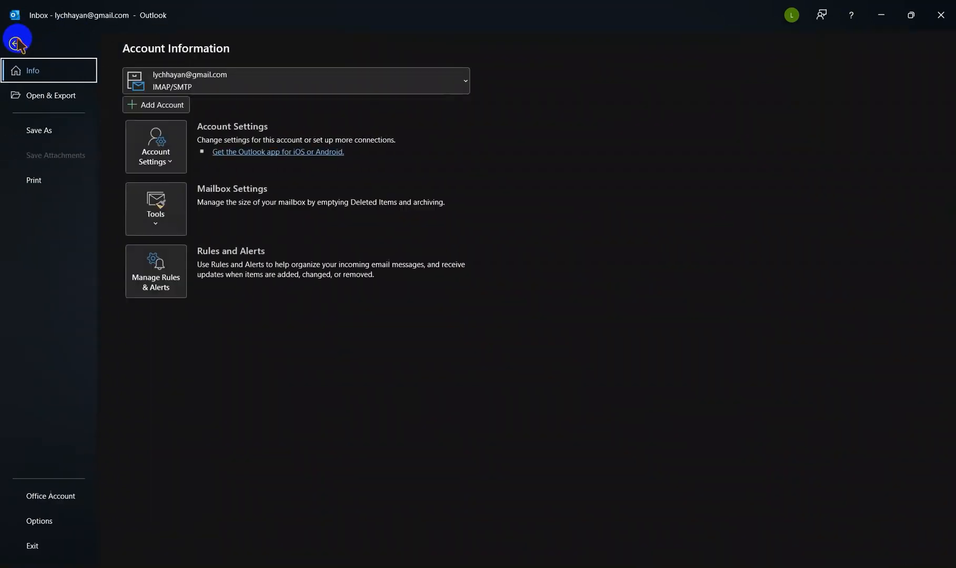
pyautogui.click(158, 153)
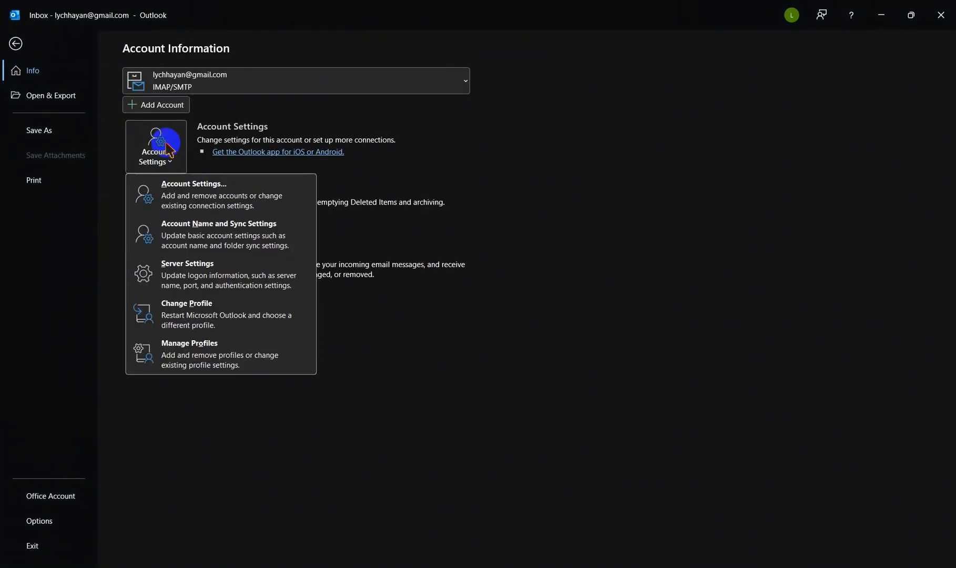
pyautogui.click(180, 194)
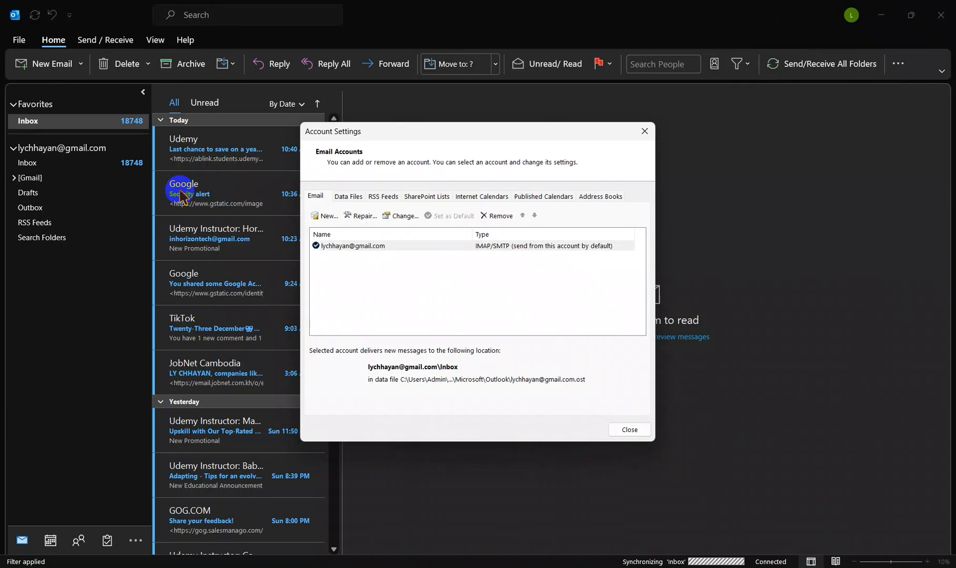
pyautogui.click(325, 216)
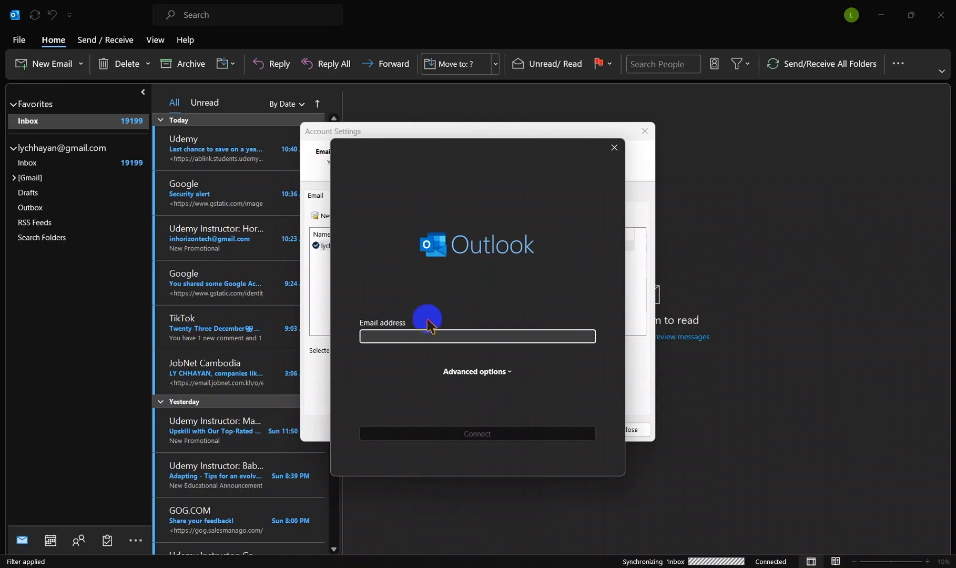
# Step: Copy the admin account's email address from cPanel's account list, connect it in Outlook's new account dialog and choose IMAP as the account type
pyautogui.moveTo(308, 567)
pyautogui.click(308, 524)
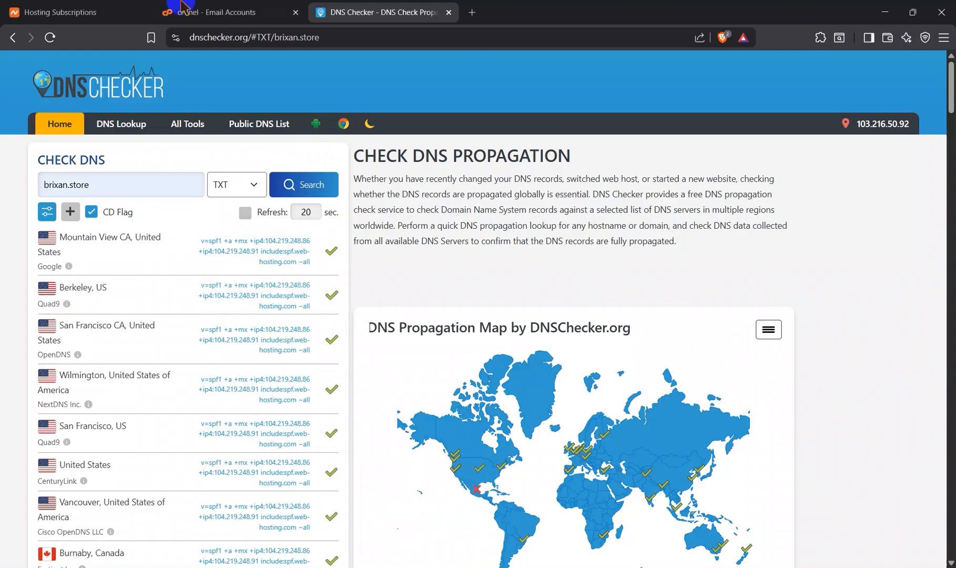
pyautogui.click(208, 13)
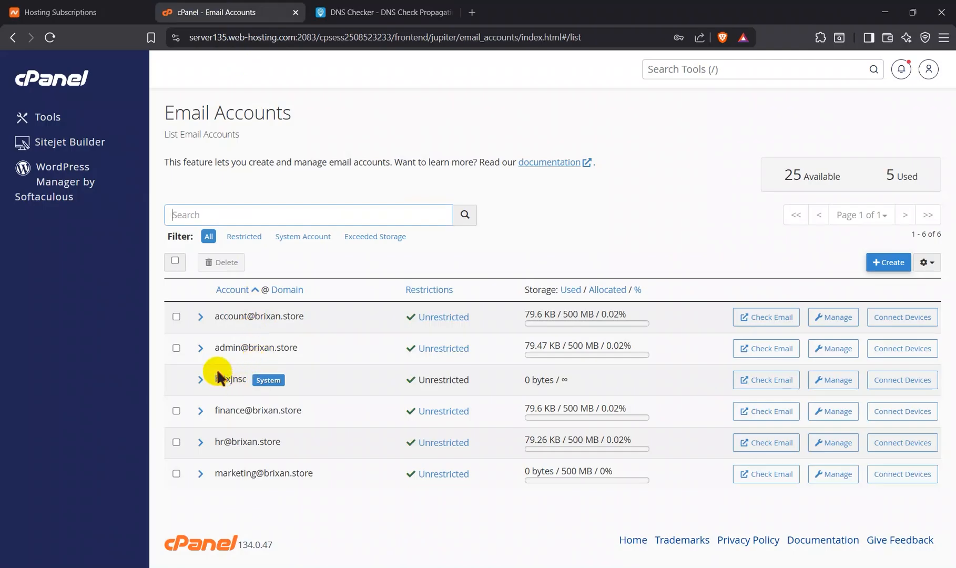
pyautogui.moveTo(215, 348); pyautogui.dragTo(292, 350)
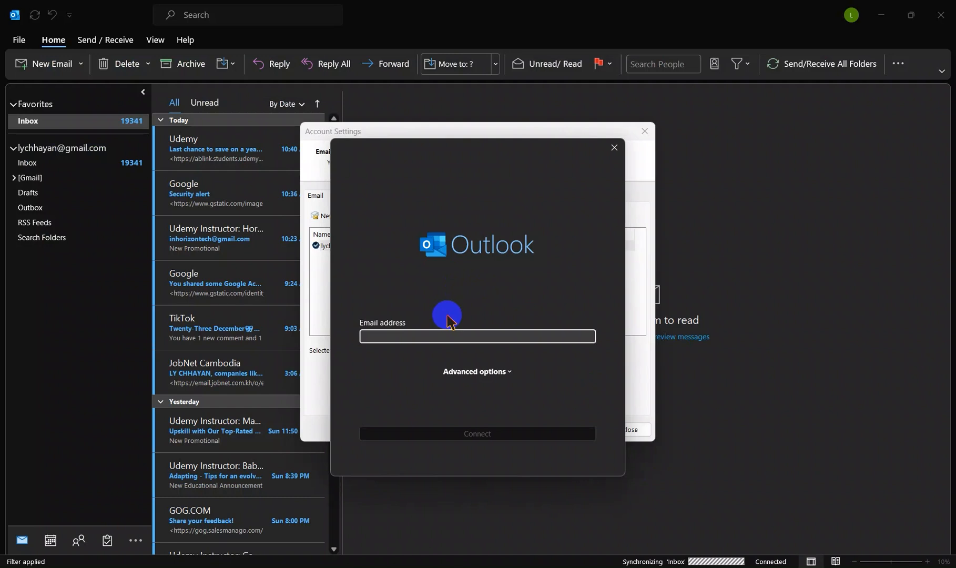
pyautogui.hotkey('ctrl', 'v')
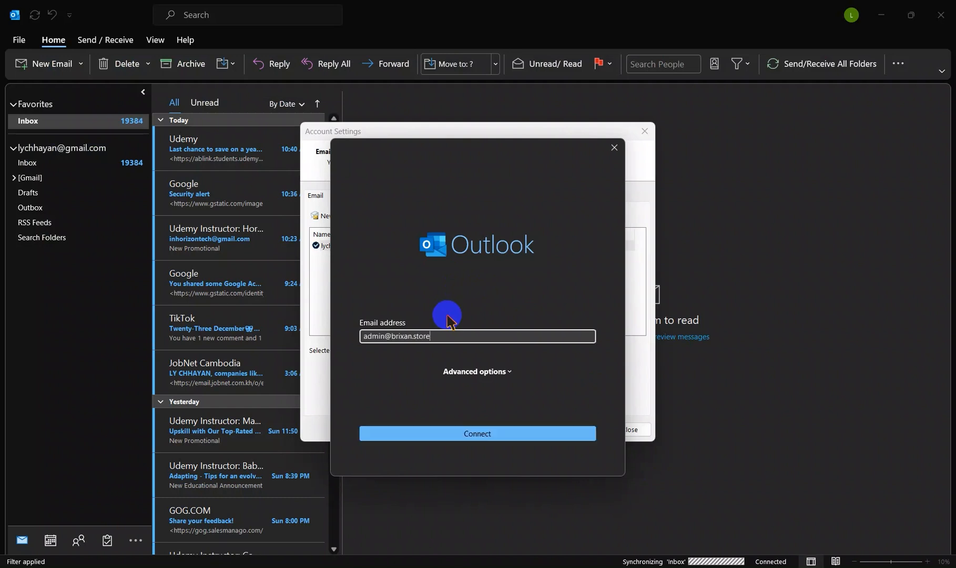
pyautogui.click(443, 432)
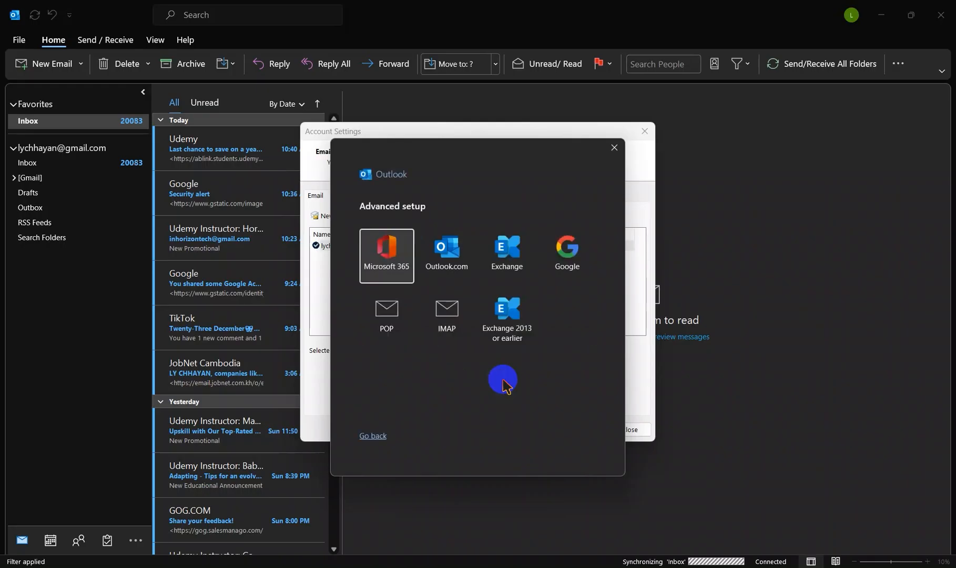
pyautogui.click(447, 322)
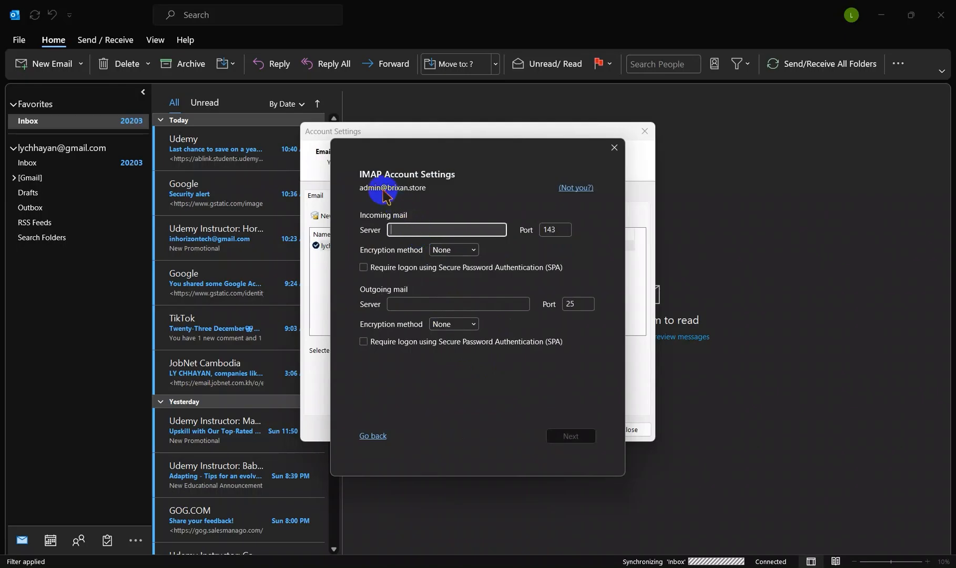
# Step: Set the incoming mail server of the IMAP account to brixan.store
pyautogui.hotkey('ctrl', 'v')
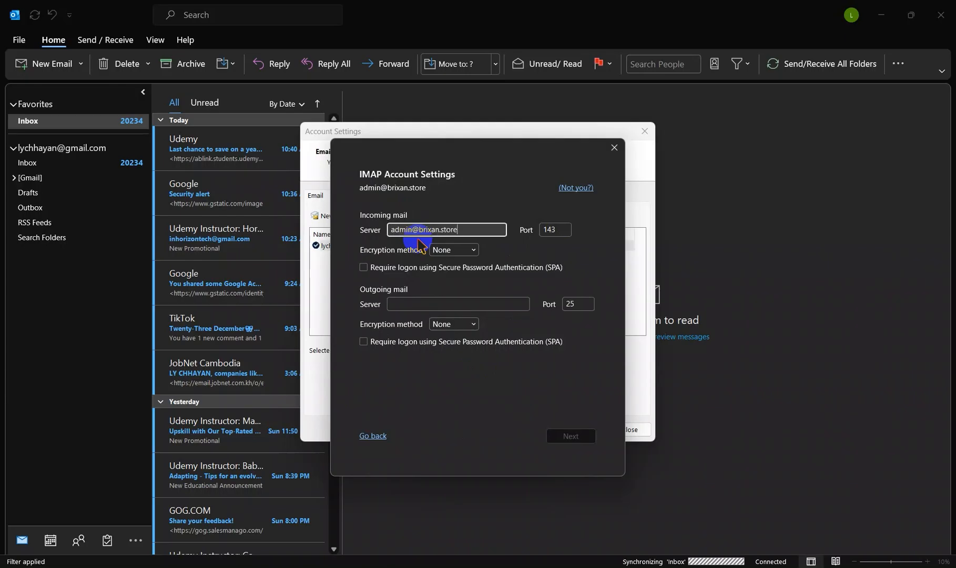
pyautogui.click(417, 230)
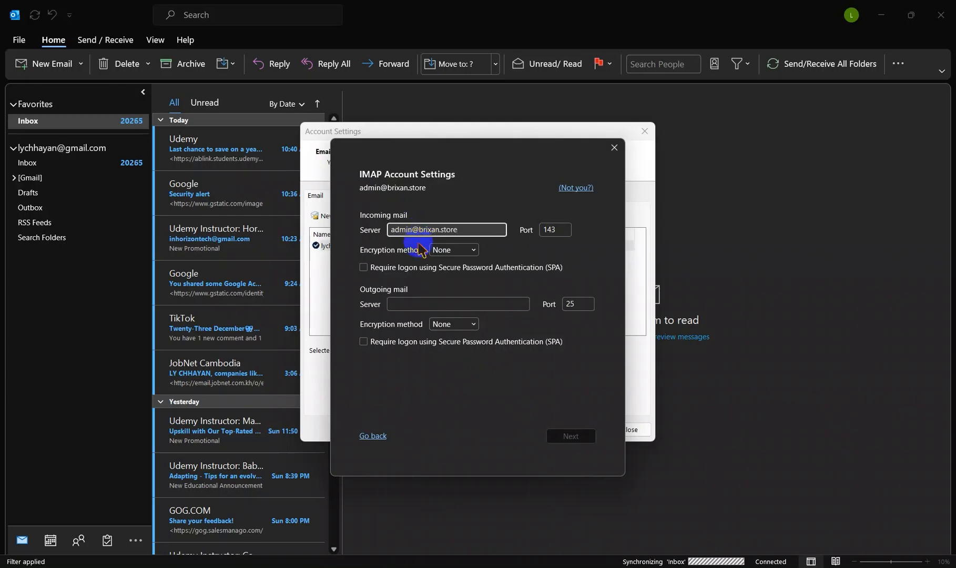
pyautogui.press('BackSpace')
pyautogui.press('BackSpace')
pyautogui.press('BackSpace')
pyautogui.press('BackSpace')
pyautogui.press('BackSpace')
pyautogui.press('BackSpace')
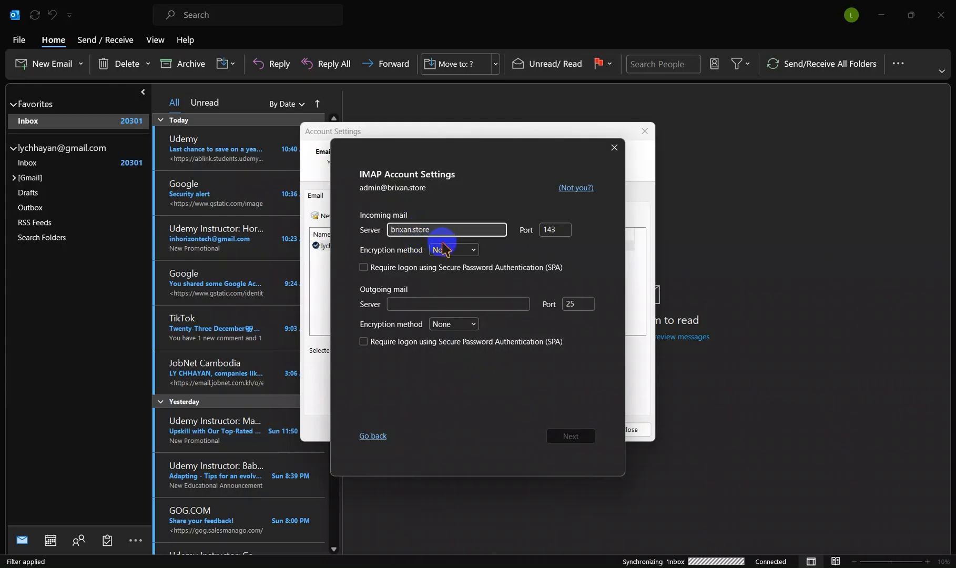
# Step: Set the outgoing mail server of the IMAP account to brixan.store
pyautogui.click(416, 302)
pyautogui.hotkey('ctrl', 'v')
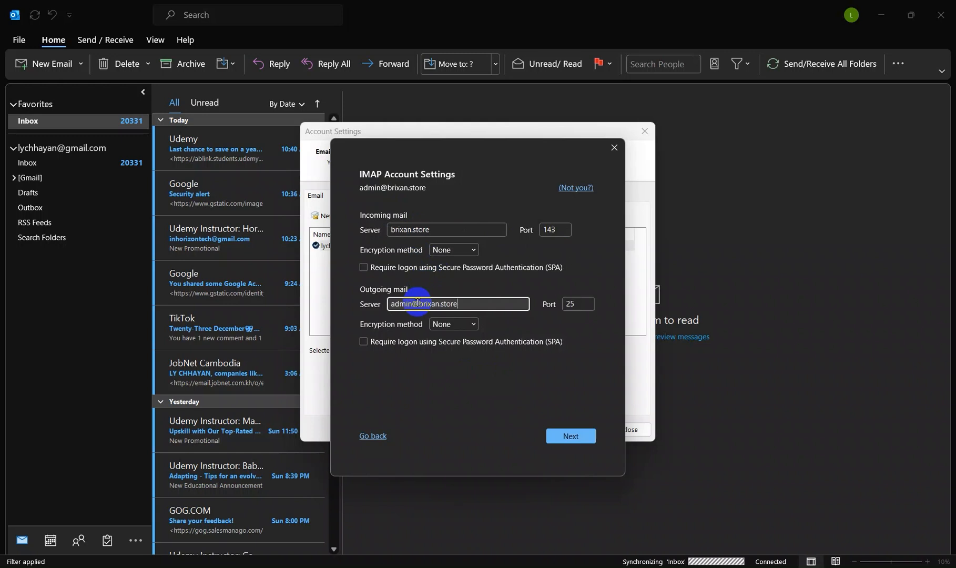
pyautogui.press('Home')
pyautogui.press('Delete')
pyautogui.press('Delete')
pyautogui.press('Delete')
pyautogui.press('Delete')
pyautogui.press('Delete')
pyautogui.press('Delete')
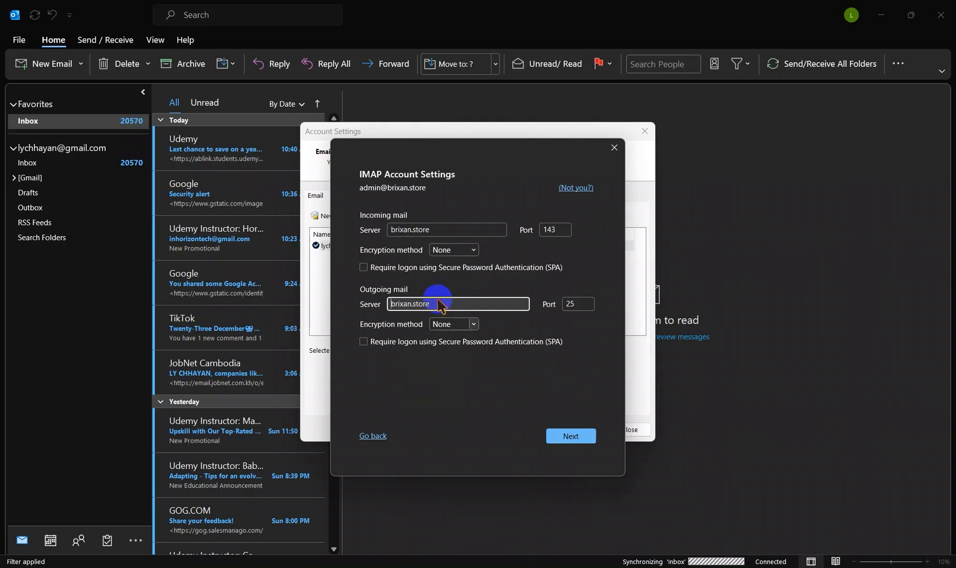
# Step: Set the encryption method to SSL/TLS for both the incoming and the outgoing mail server
pyautogui.click(469, 250)
pyautogui.click(445, 280)
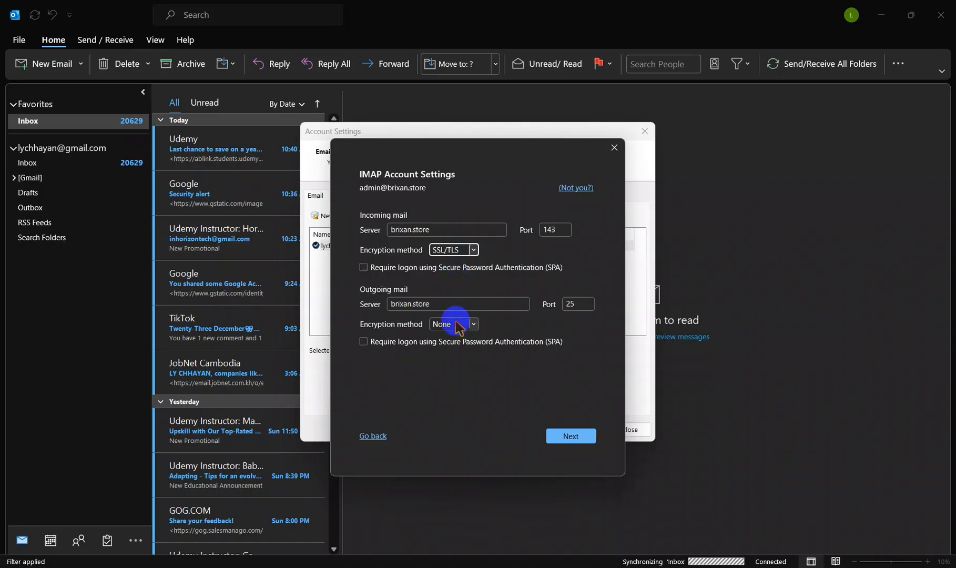
pyautogui.click(453, 324)
pyautogui.click(454, 353)
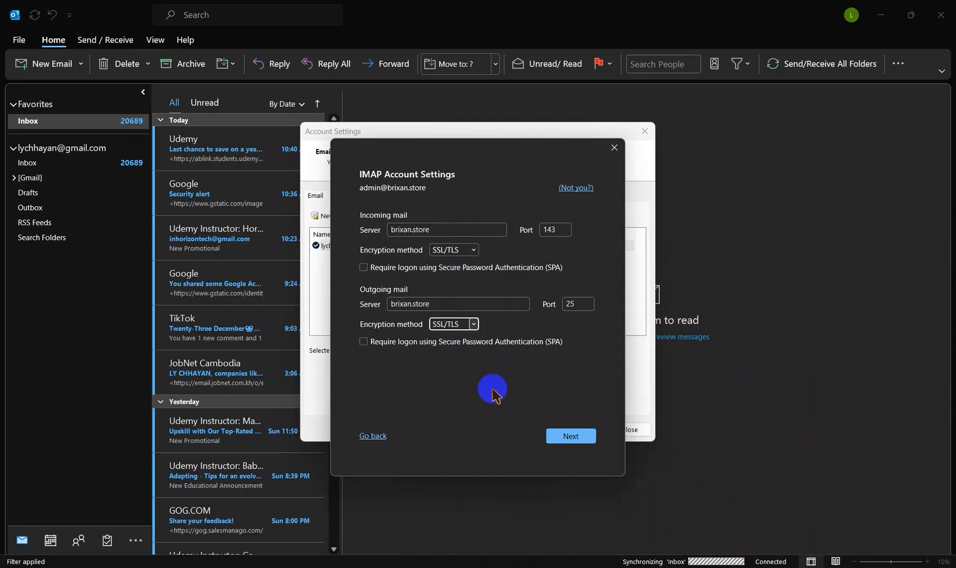
# Step: Set the incoming mail port to 993 and the outgoing mail port to 465
pyautogui.click(559, 232)
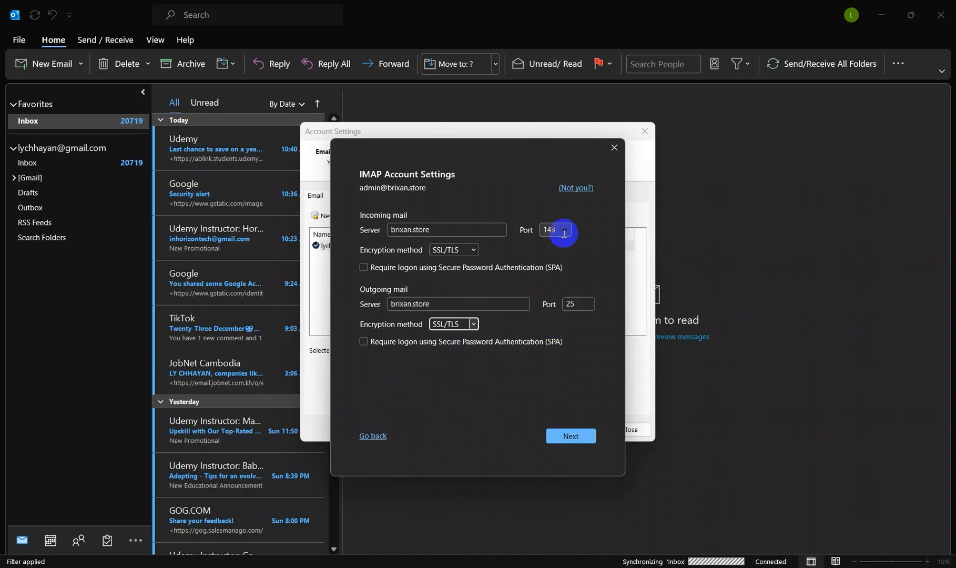
pyautogui.doubleClick(560, 234)
pyautogui.press('BackSpace')
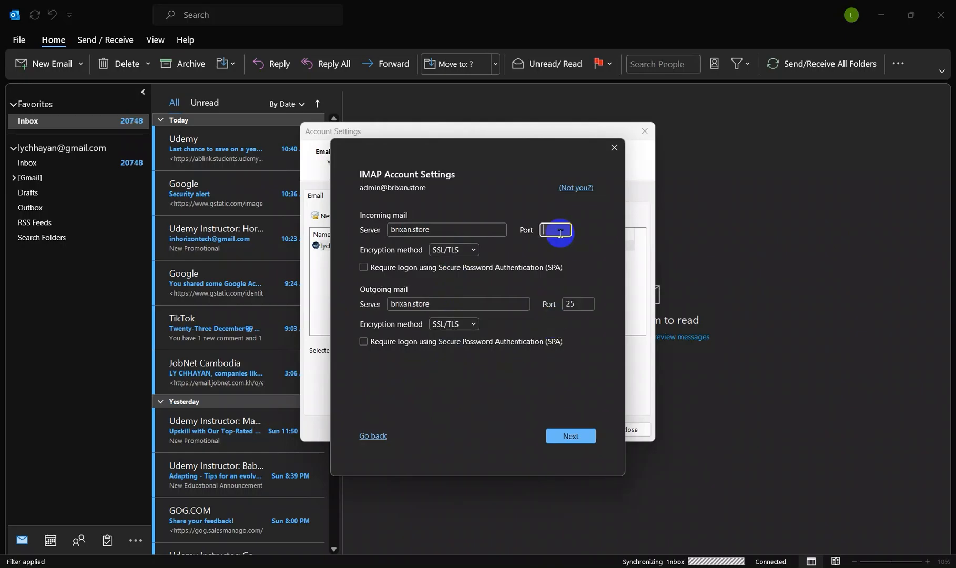
pyautogui.write('993')
pyautogui.doubleClick(578, 304)
pyautogui.press('BackSpace')
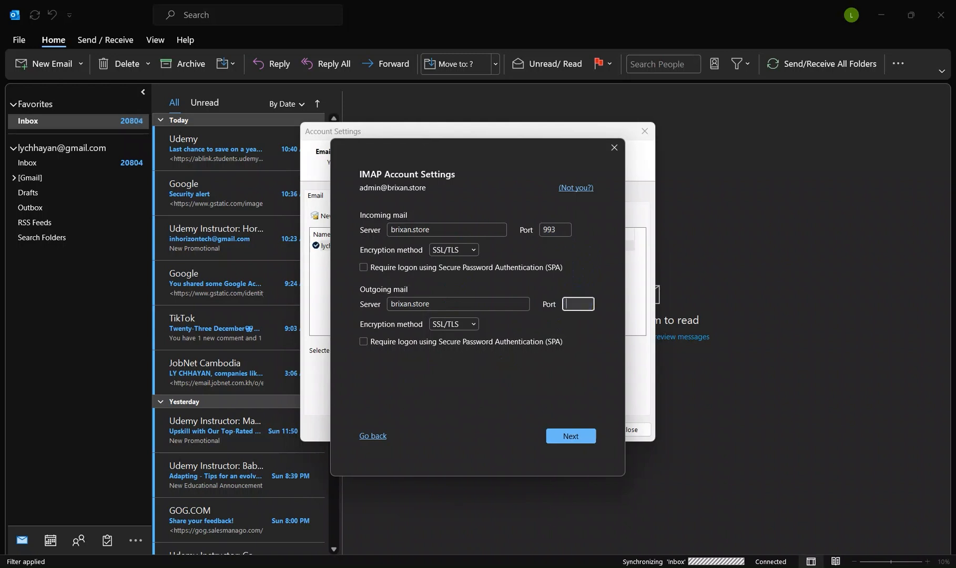
pyautogui.write('465')
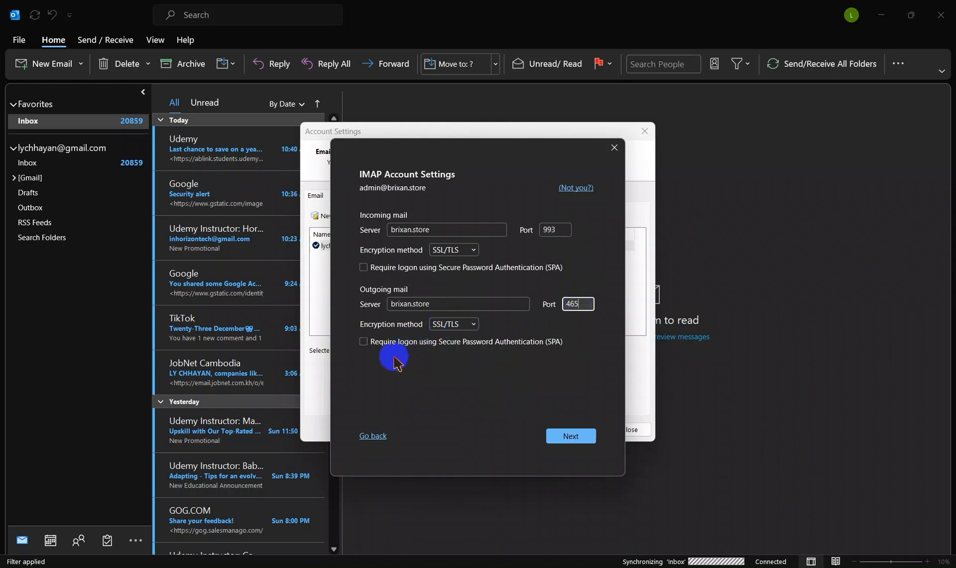
# Step: Require logon using Secure Password Authentication for the incoming mail server and submit the IMAP server settings
pyautogui.click(363, 267)
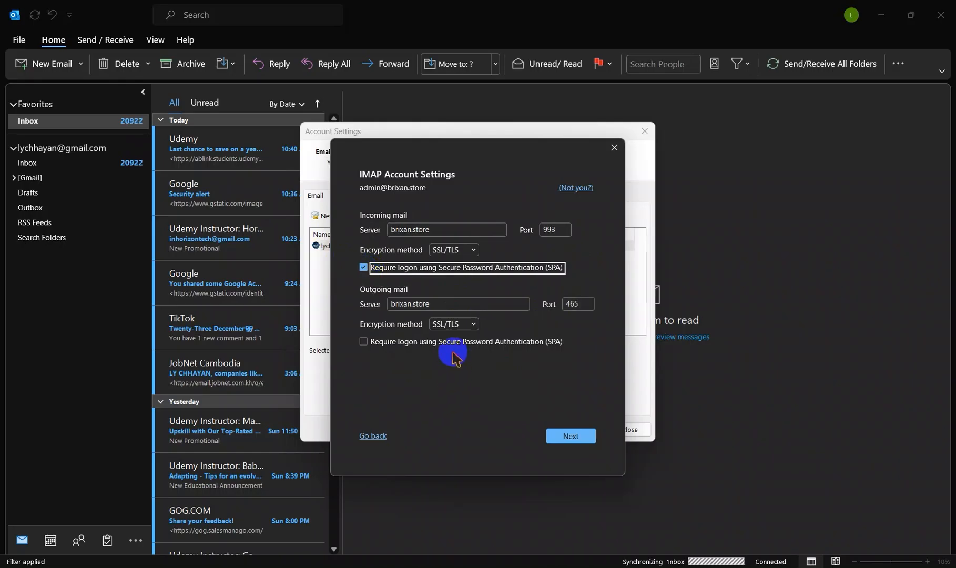
pyautogui.click(571, 436)
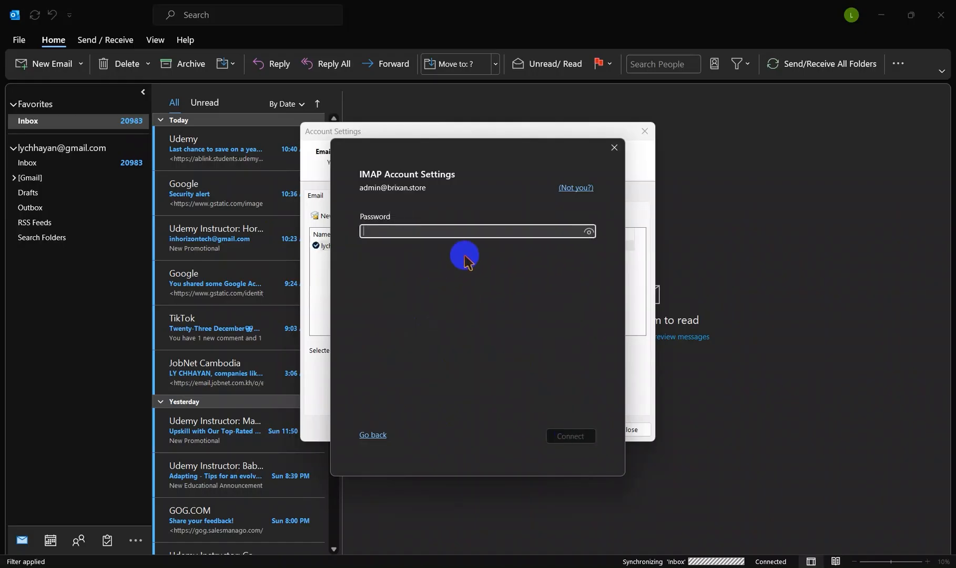
# Step: Enter the admin mailbox's password and connect the IMAP account
pyautogui.moveTo(719, 567)
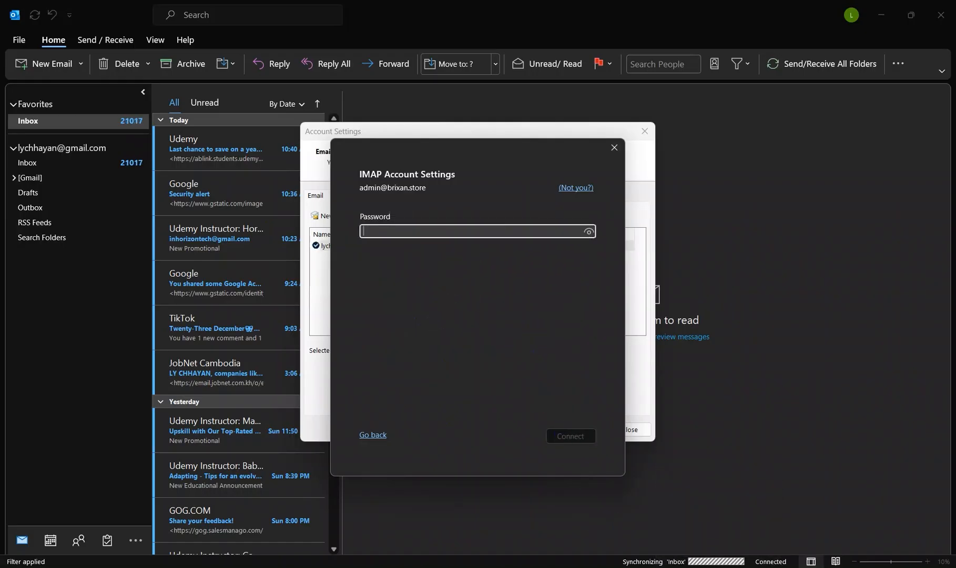
pyautogui.click(404, 235)
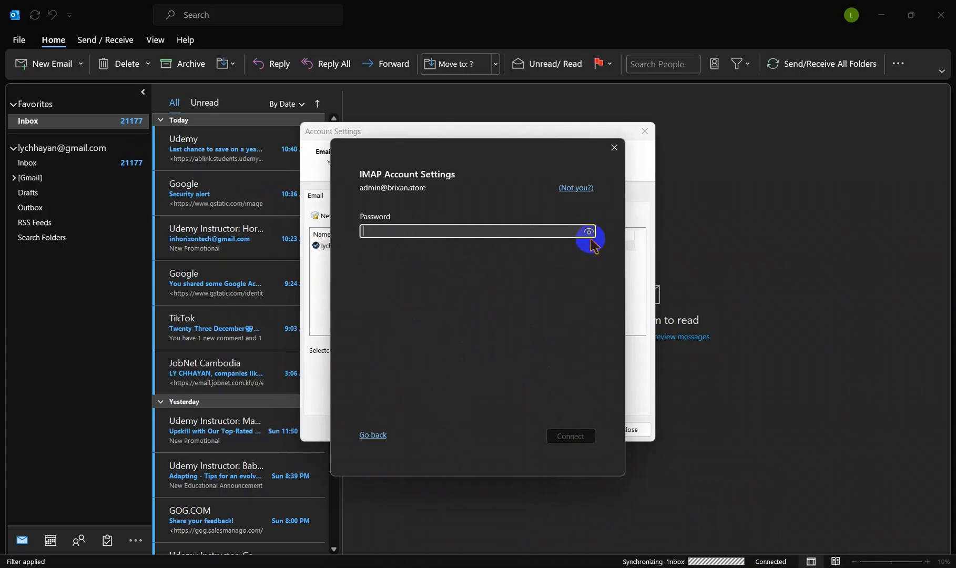
pyautogui.moveTo(588, 233)
pyautogui.mouseDown()
pyautogui.moveTo(495, 229)
pyautogui.moveTo(579, 232)
pyautogui.mouseUp()
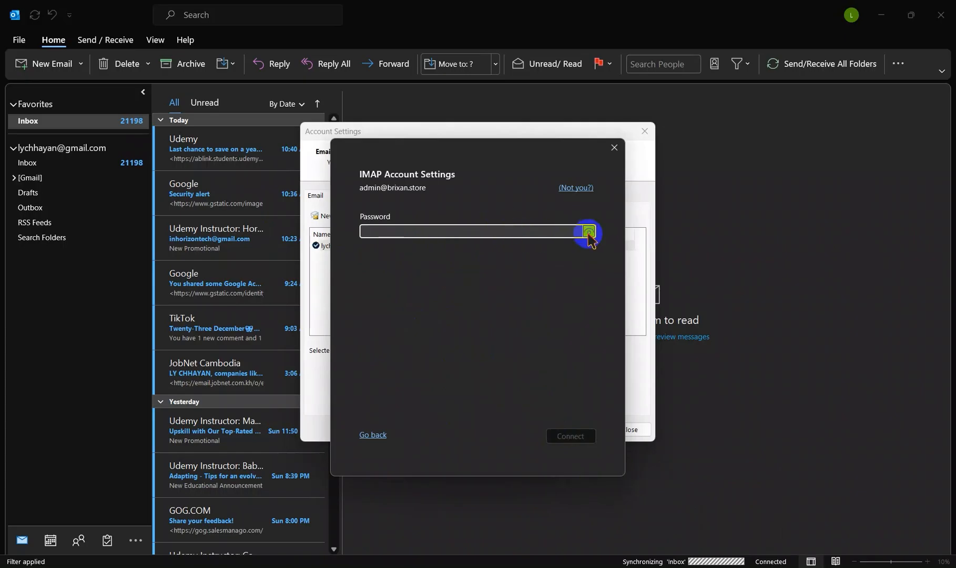
pyautogui.click(508, 231)
pyautogui.write('*')
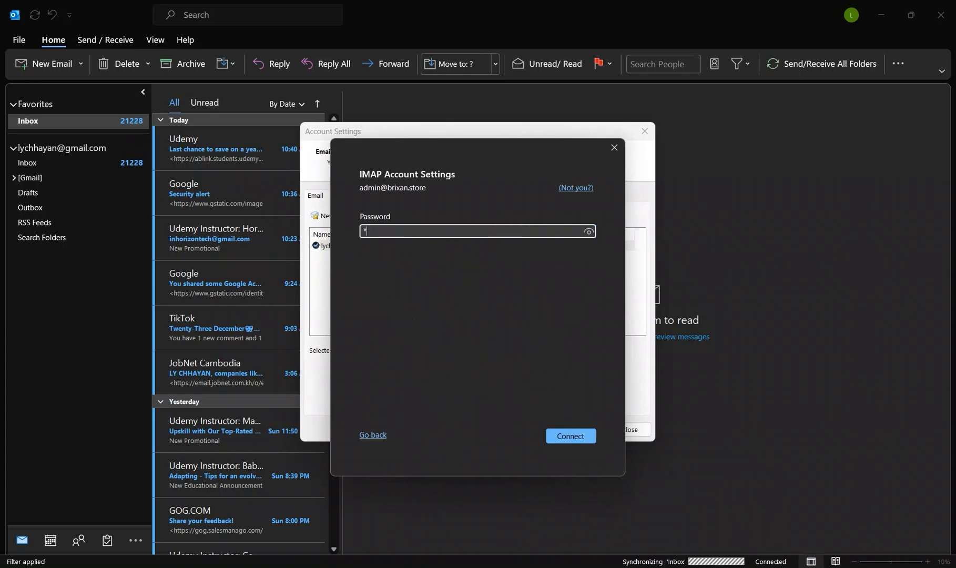
pyautogui.click(508, 232)
pyautogui.press('BackSpace')
pyautogui.hotkey('ctrl', 'v')
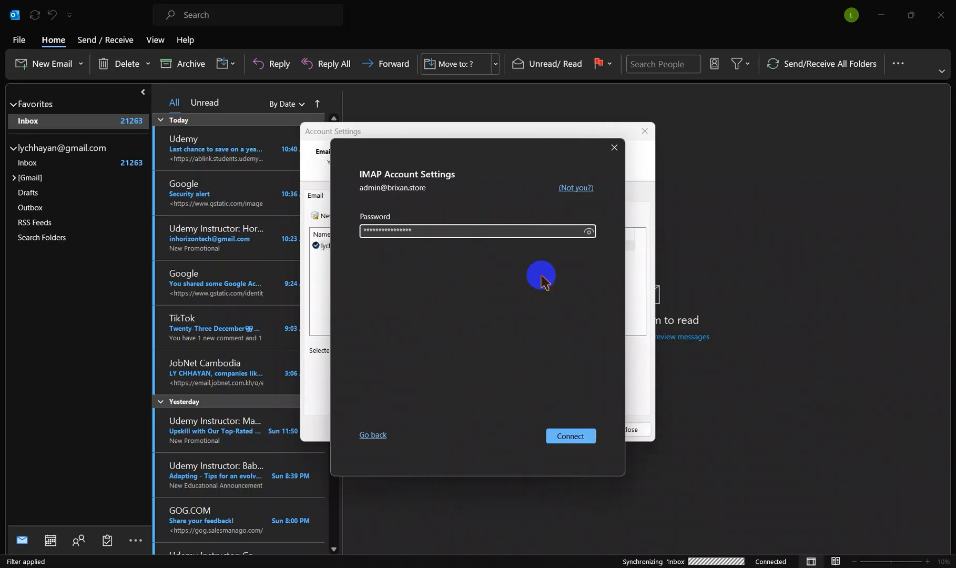
pyautogui.click(566, 435)
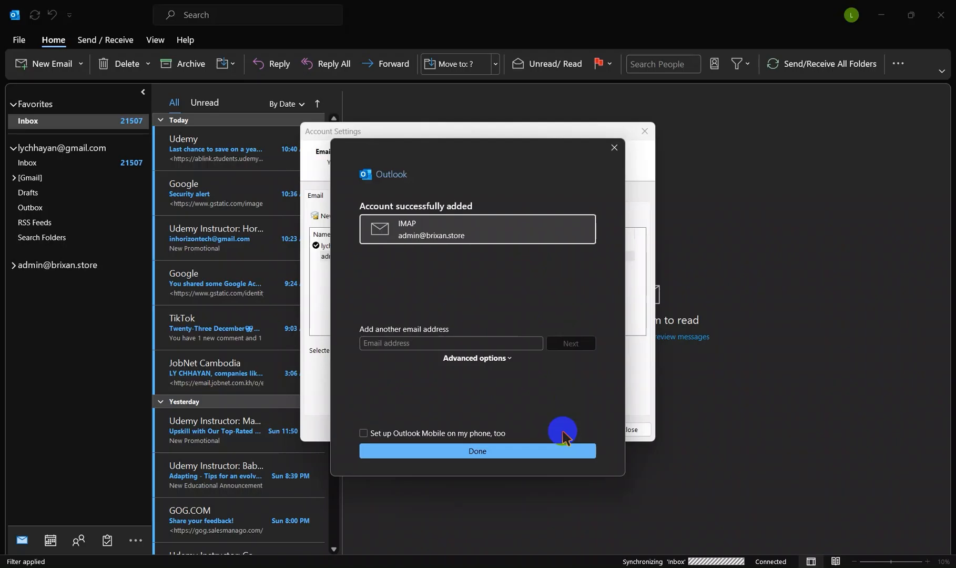
# Step: Copy the account mailbox's e-mail address from the cPanel email accounts list and submit it in Outlook as another account
pyautogui.click(424, 342)
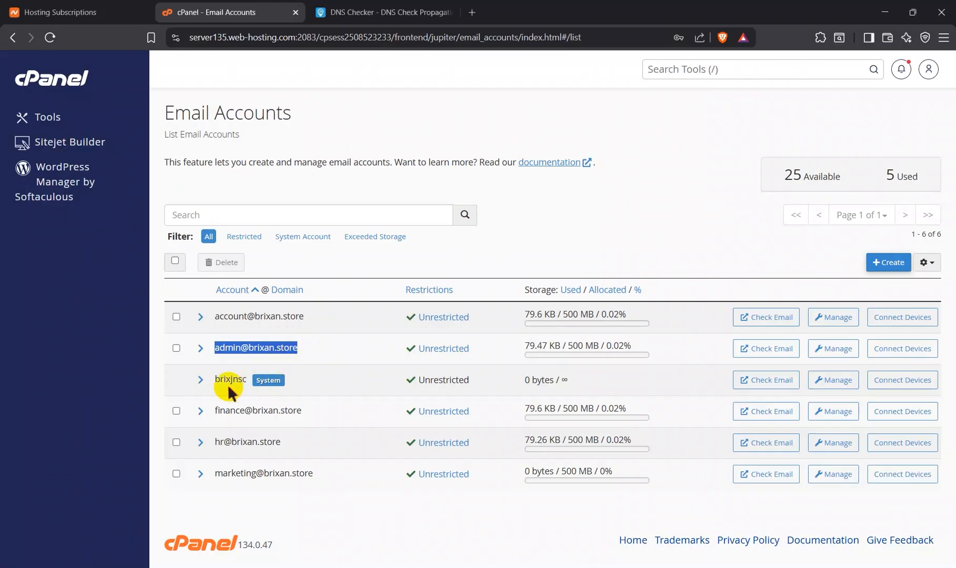
pyautogui.moveTo(216, 317); pyautogui.dragTo(308, 317)
pyautogui.hotkey('ctrl', 'c')
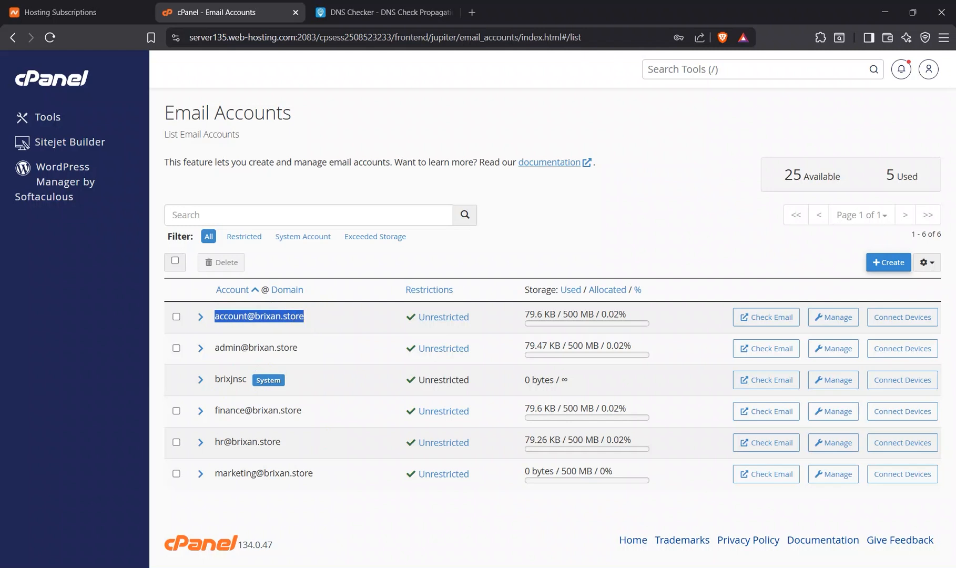
pyautogui.click(719, 567)
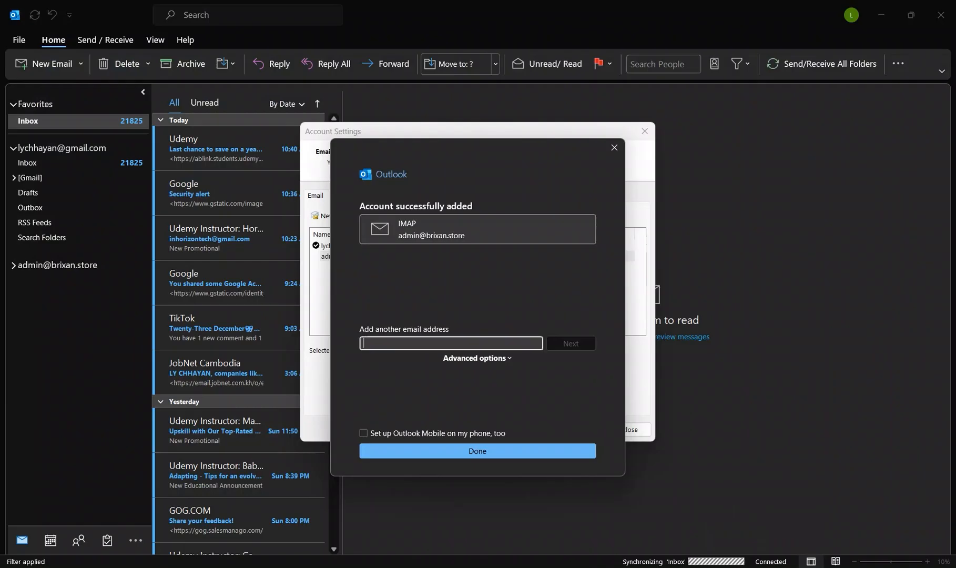
pyautogui.hotkey('ctrl', 'v')
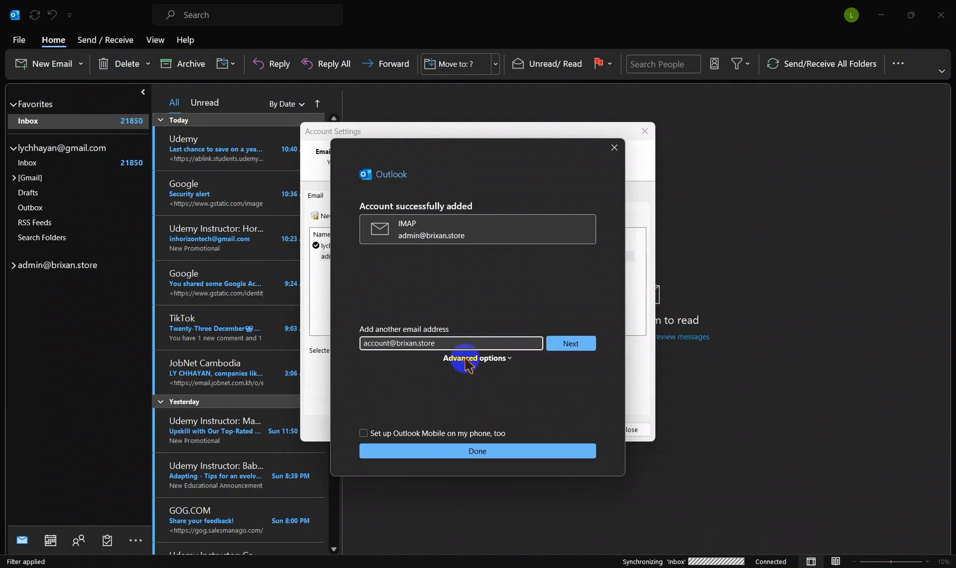
pyautogui.click(567, 349)
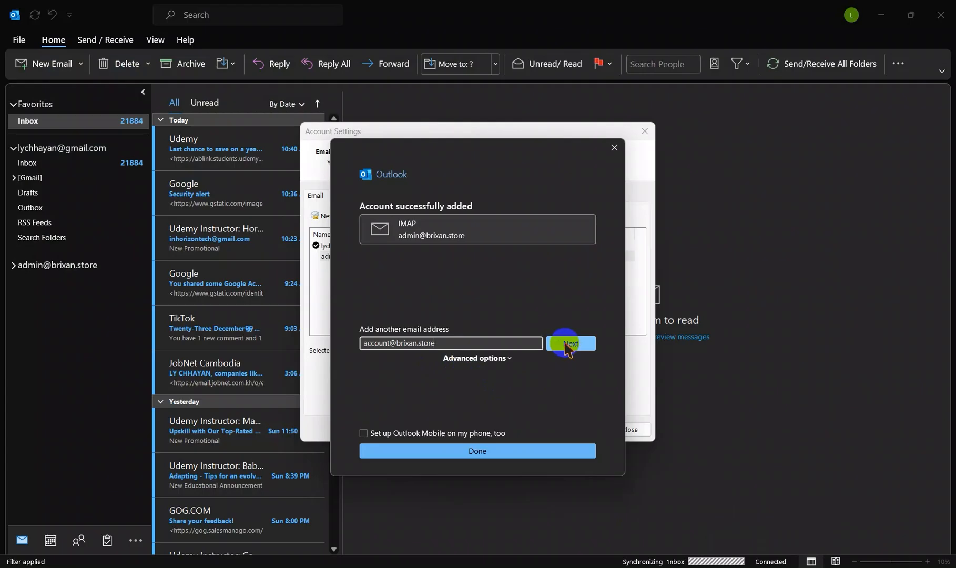
pyautogui.click(567, 347)
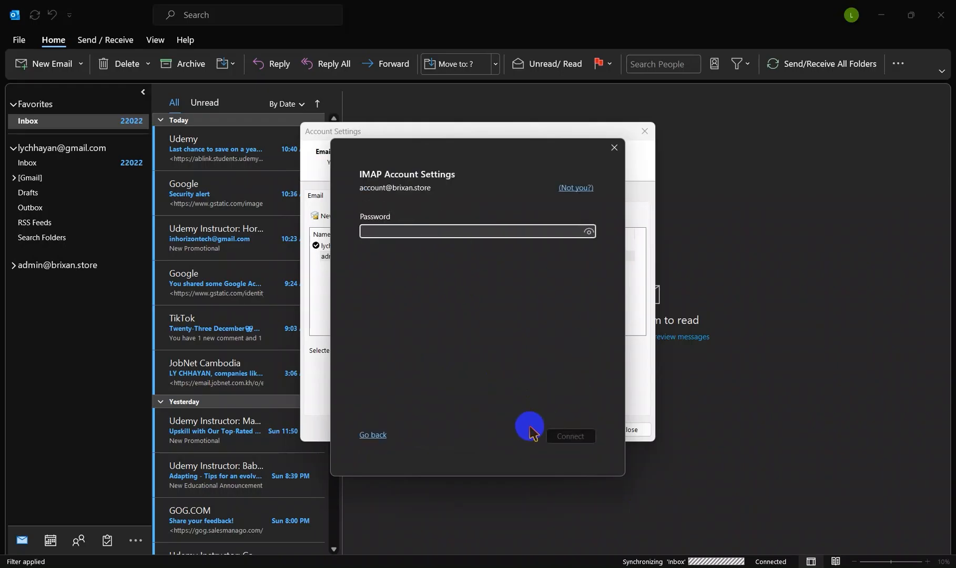
# Step: Enter the account mailbox's password, connect, and agree to continue using the server despite the security warning
pyautogui.click(429, 230)
pyautogui.hotkey('ctrl', 'v')
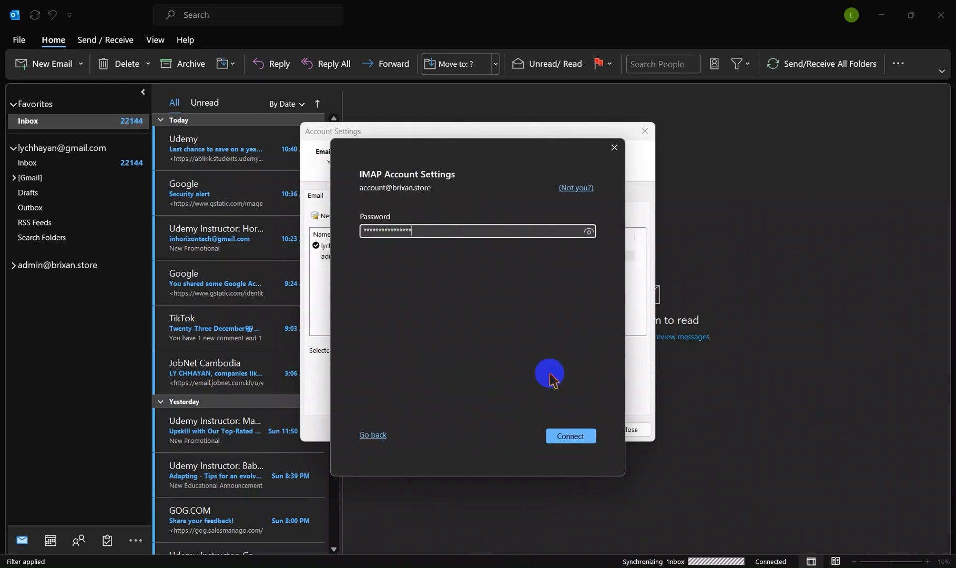
pyautogui.click(575, 437)
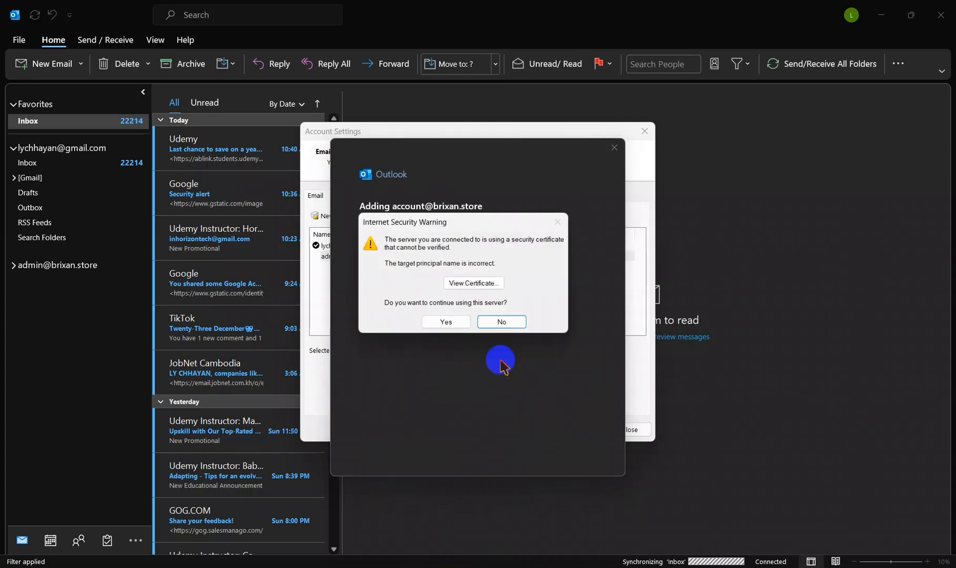
pyautogui.click(449, 322)
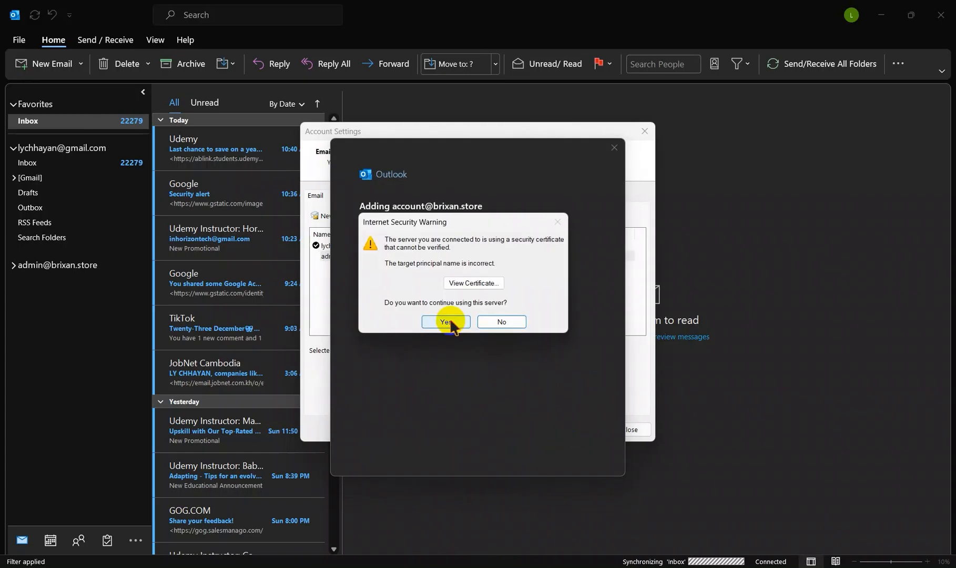
# Step: View the mail server's certificate, close it, and accept the repeated security warning to continue adding the mailbox
pyautogui.click(475, 284)
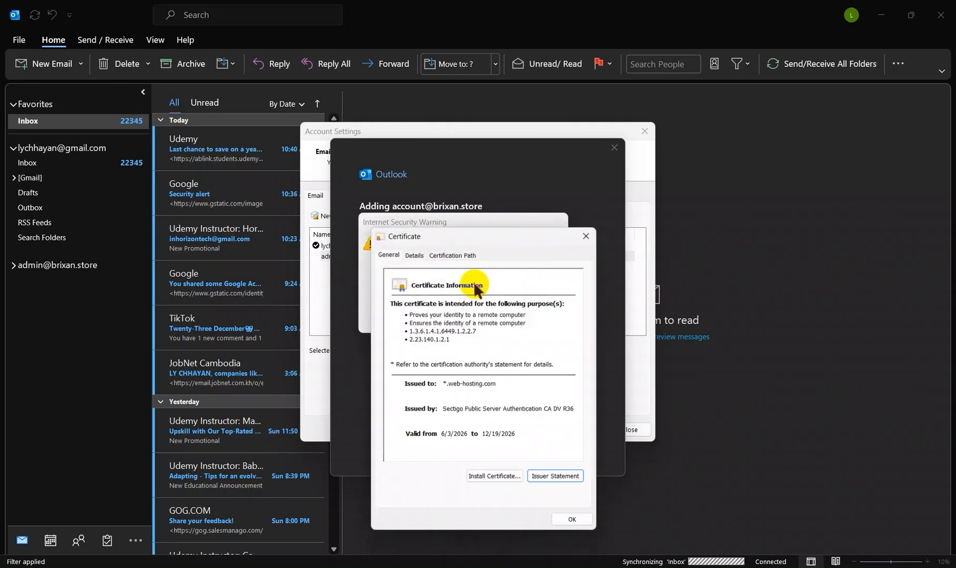
pyautogui.click(591, 232)
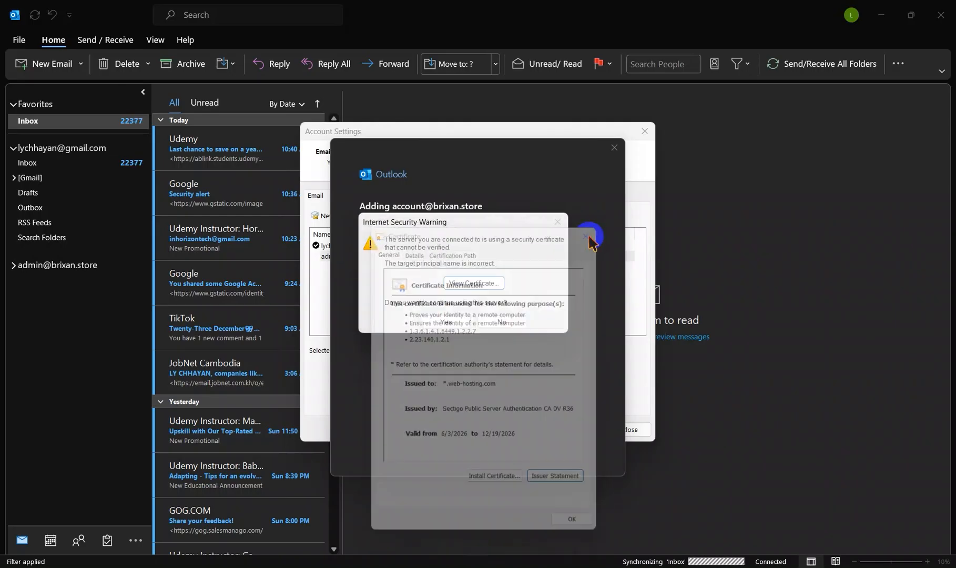
pyautogui.click(448, 321)
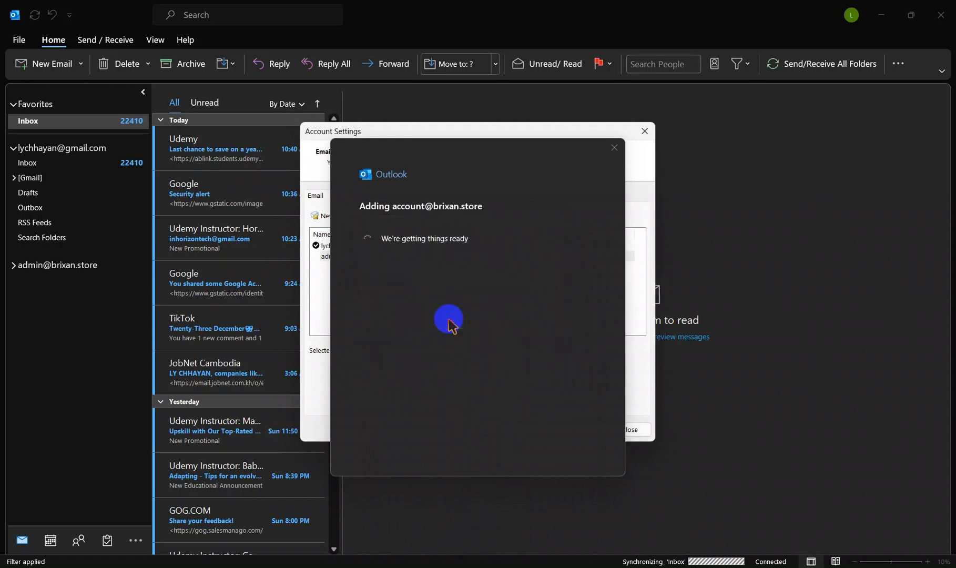
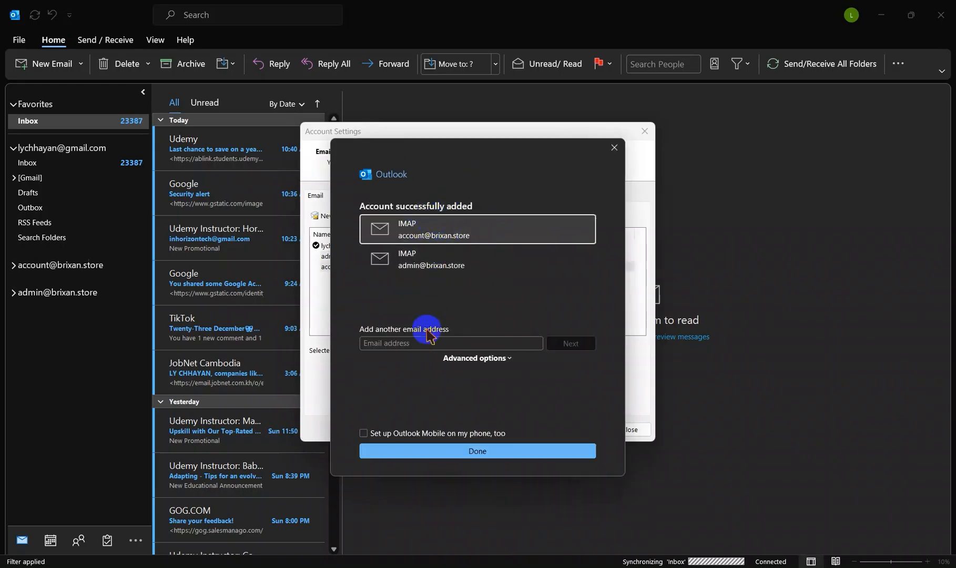
# Step: Check the list of added brixan.store mailboxes, then finish the account setup and close the account settings
pyautogui.click(416, 341)
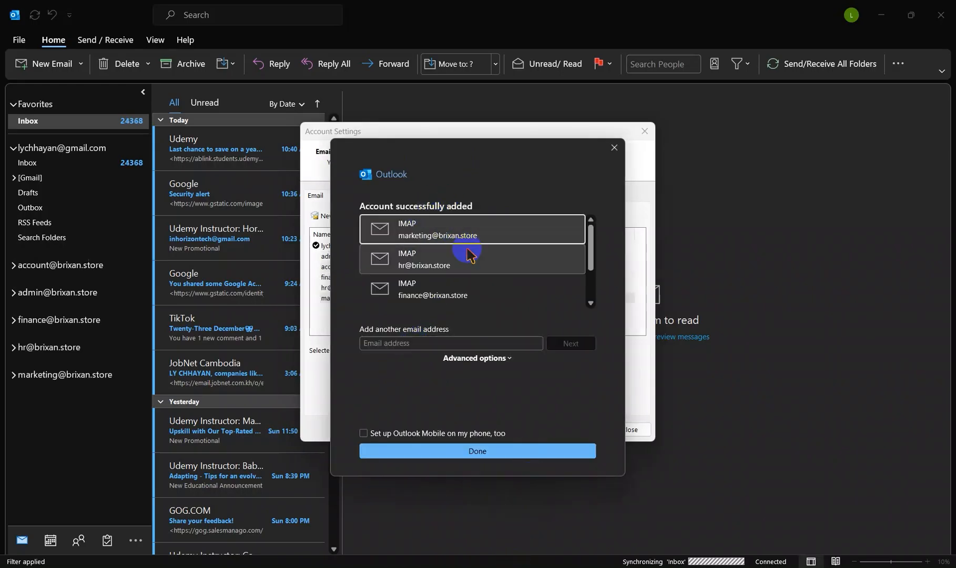
pyautogui.scroll(-3, 468, 249)
pyautogui.scroll(3, 468, 249)
pyautogui.scroll(-3, 468, 248)
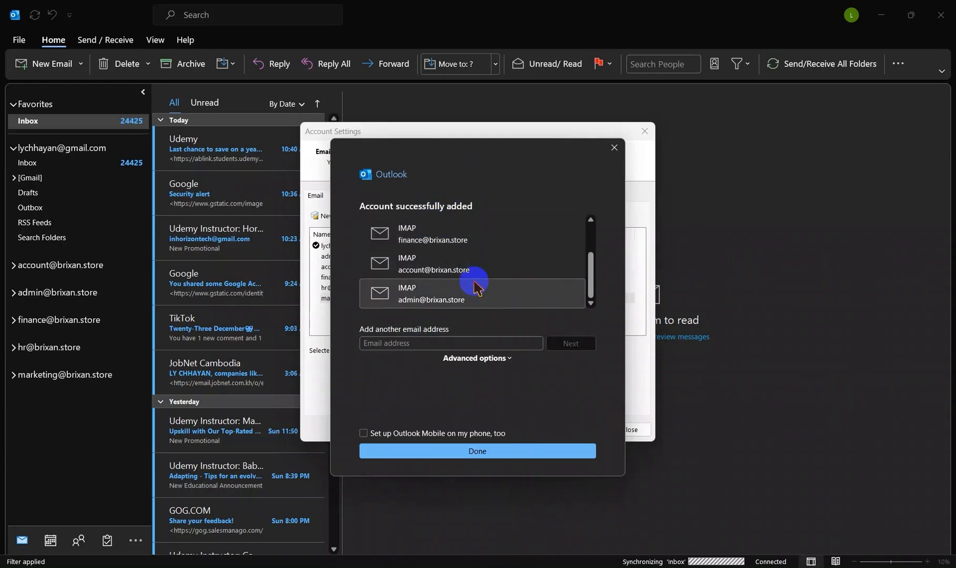
pyautogui.scroll(3, 469, 277)
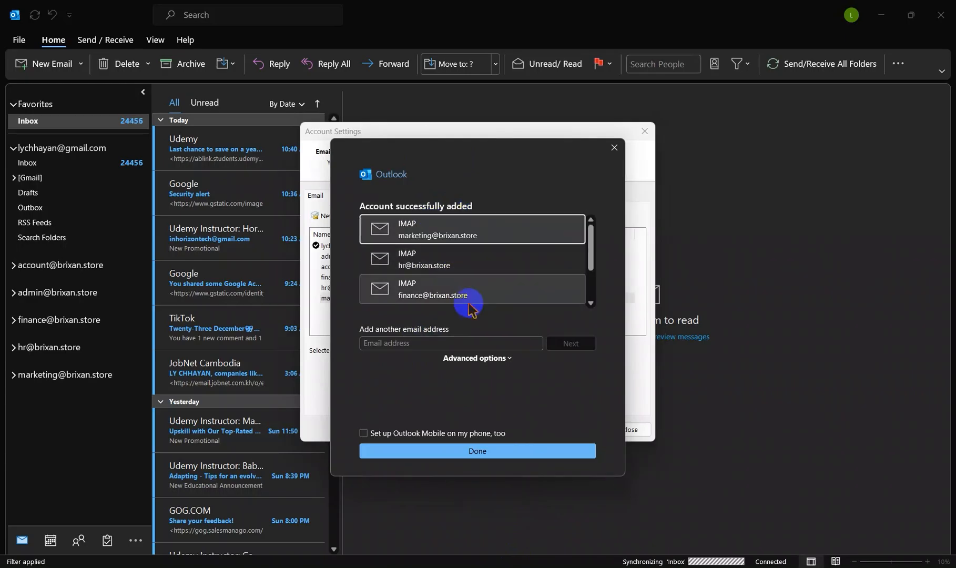
pyautogui.click(461, 451)
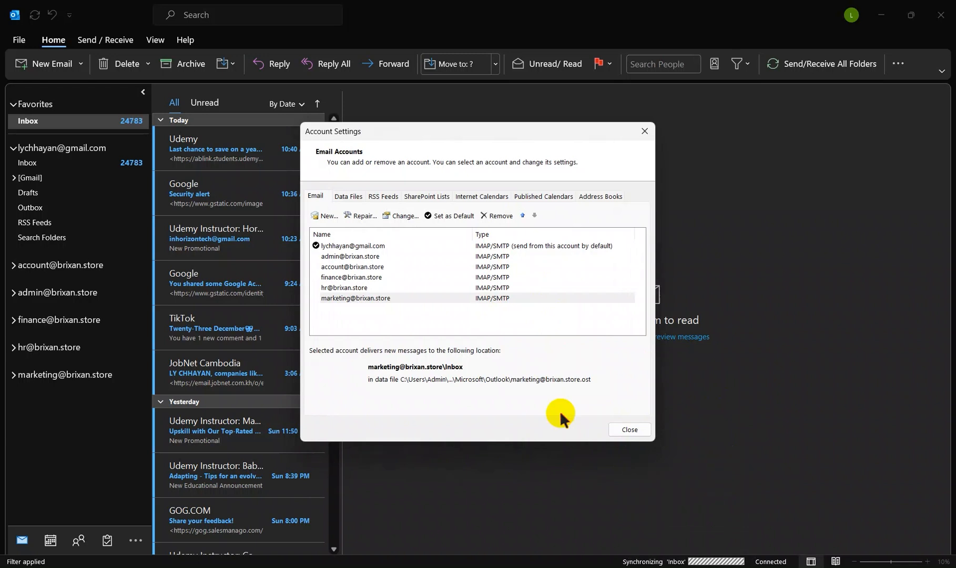
pyautogui.click(629, 429)
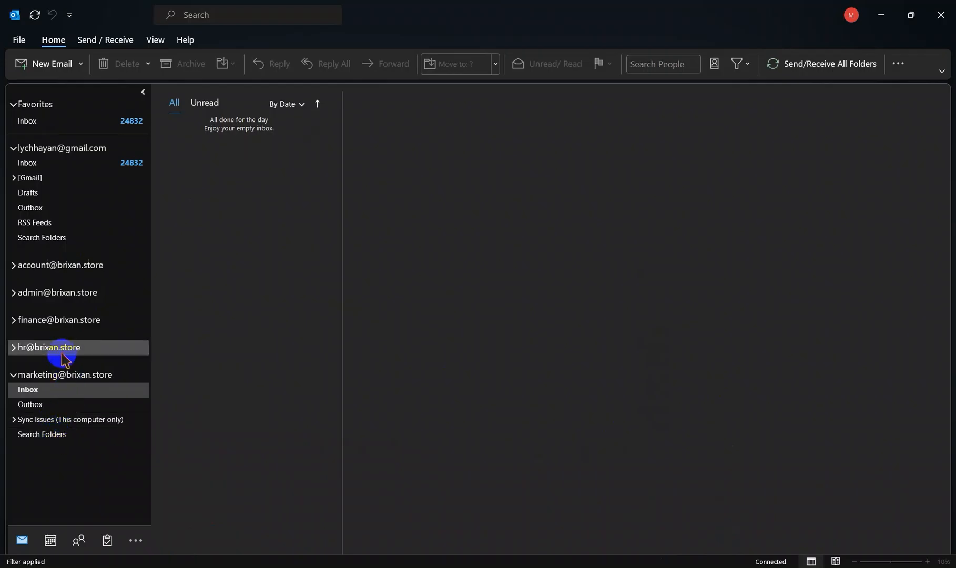
# Step: View the marketing mailbox's inbox, then expand the admin mailbox and open its inbox
pyautogui.click(47, 392)
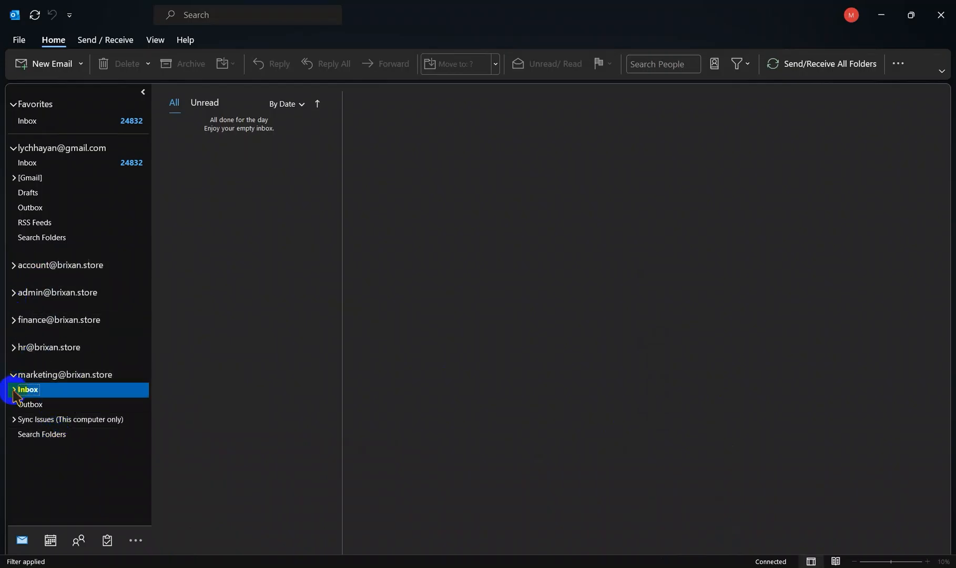
pyautogui.click(13, 292)
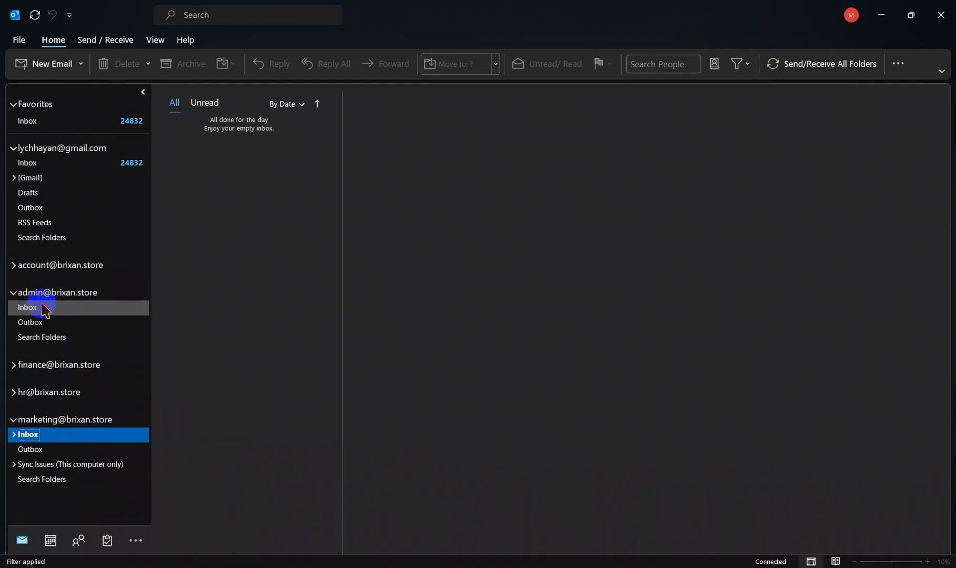
pyautogui.click(42, 307)
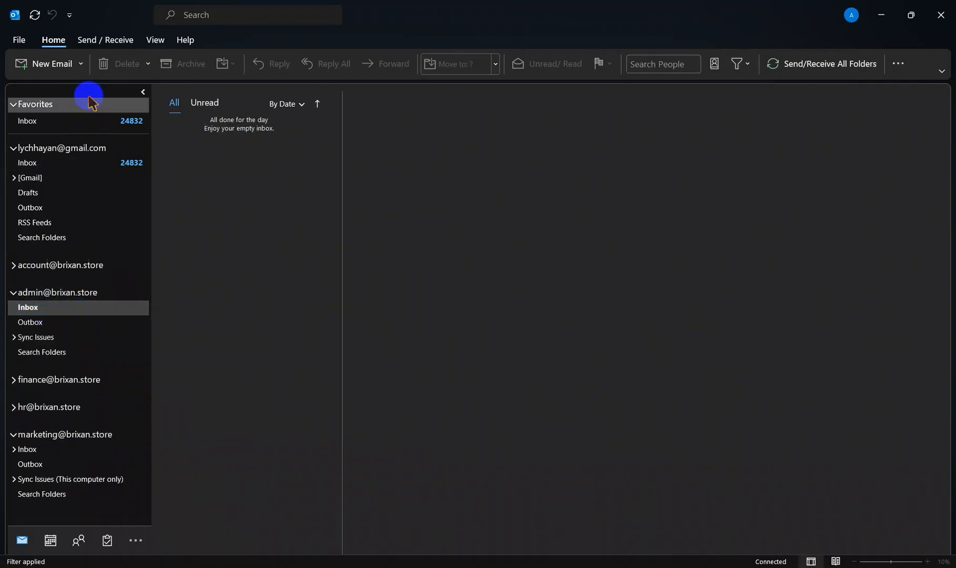
# Step: Start a new email from the admin mailbox and address it to the same admin mailbox
pyautogui.click(47, 68)
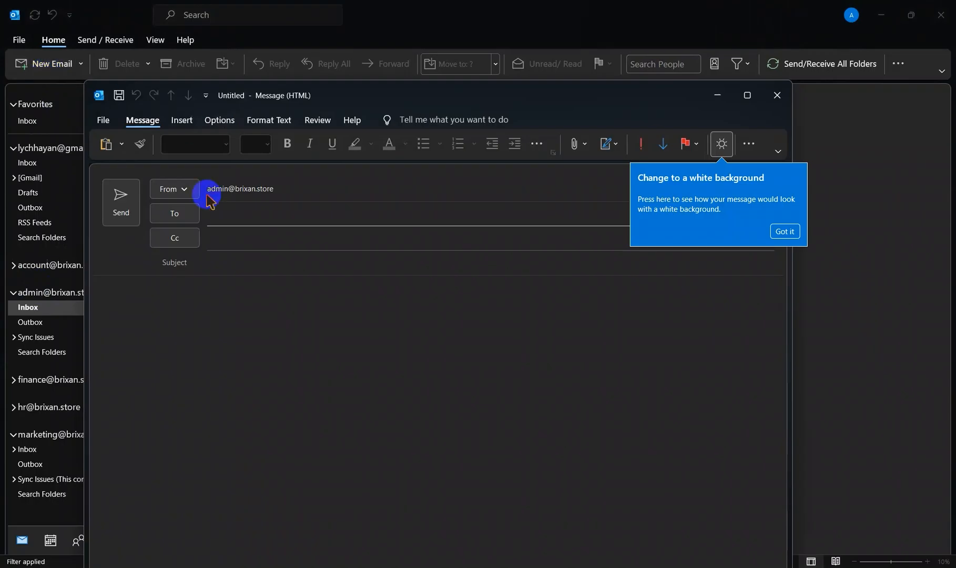
pyautogui.click(250, 215)
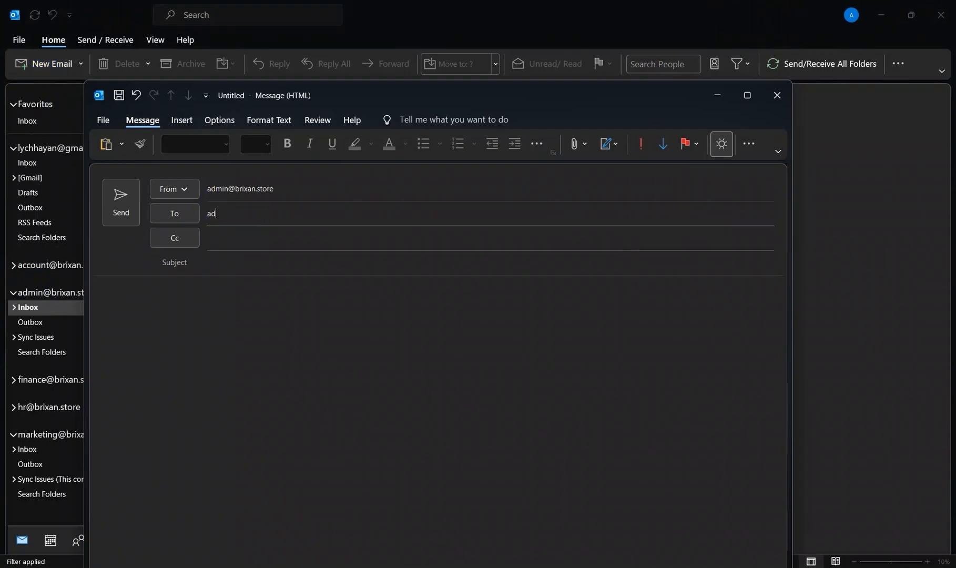
pyautogui.click(249, 216)
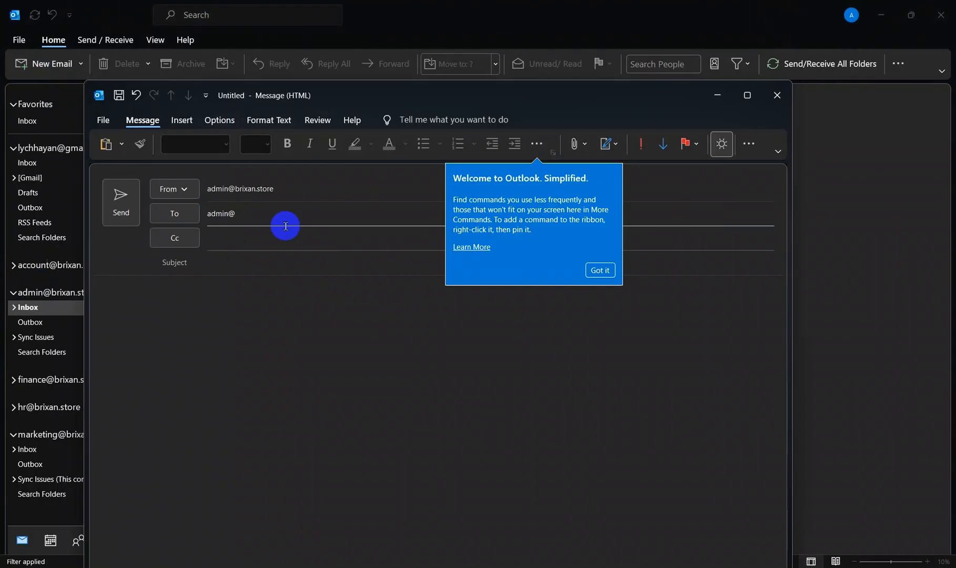
pyautogui.click(262, 217)
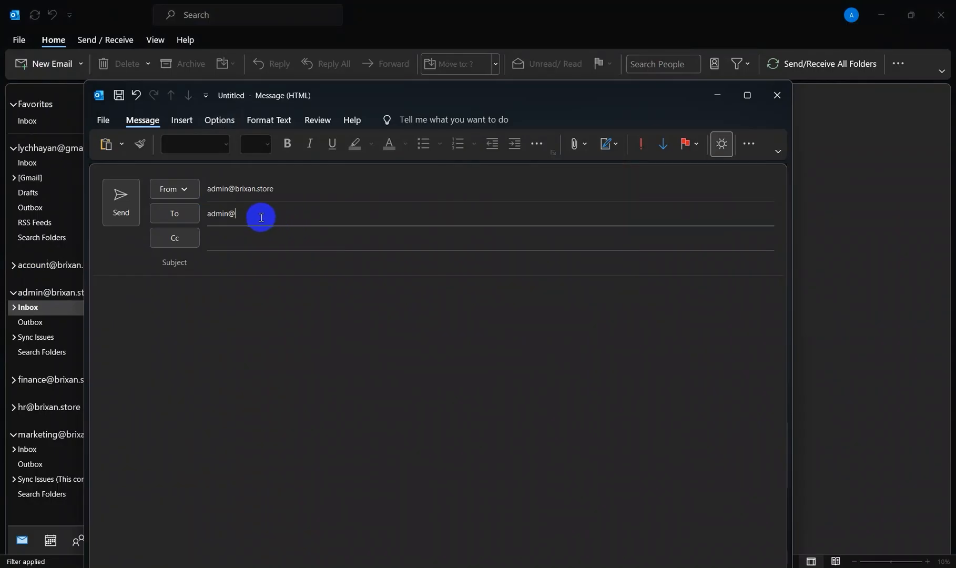
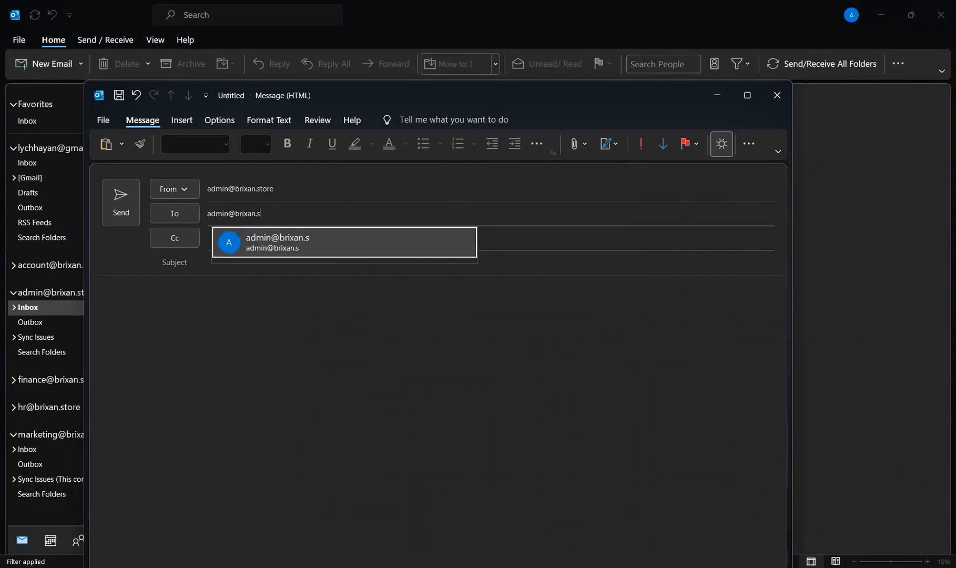
pyautogui.click(298, 249)
# Step: Enter "Hello From Setec" as the subject and send the test email
pyautogui.click(265, 239)
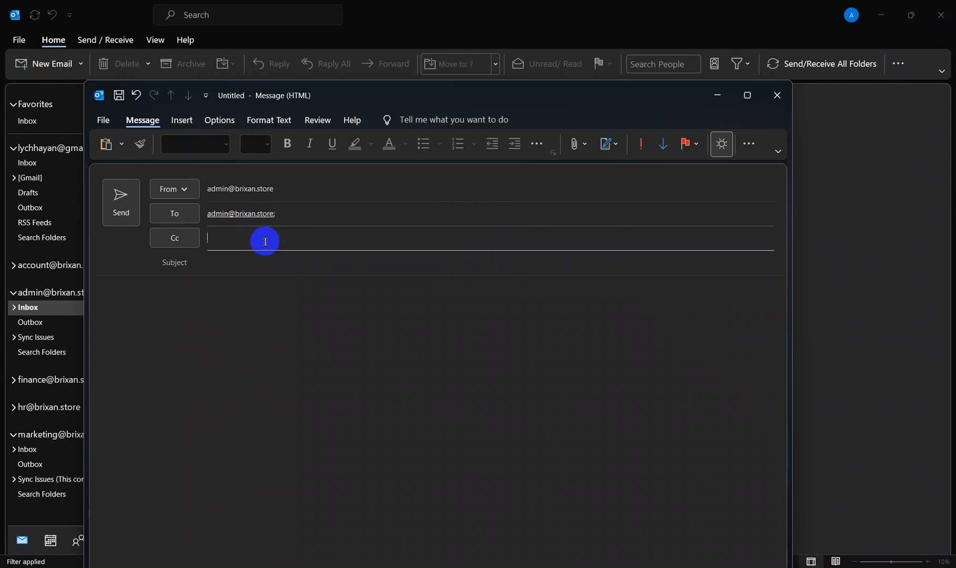
pyautogui.click(254, 265)
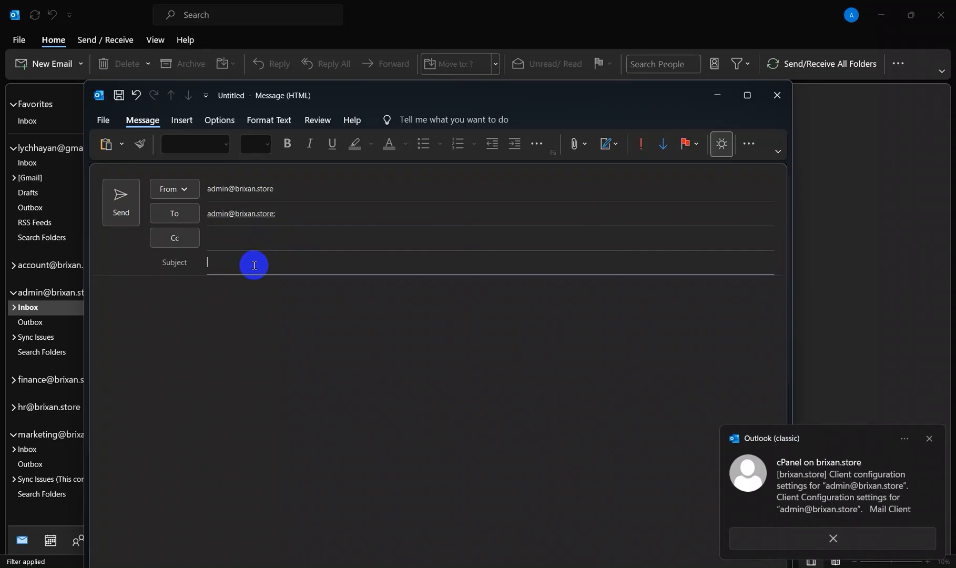
pyautogui.write('Hello ')
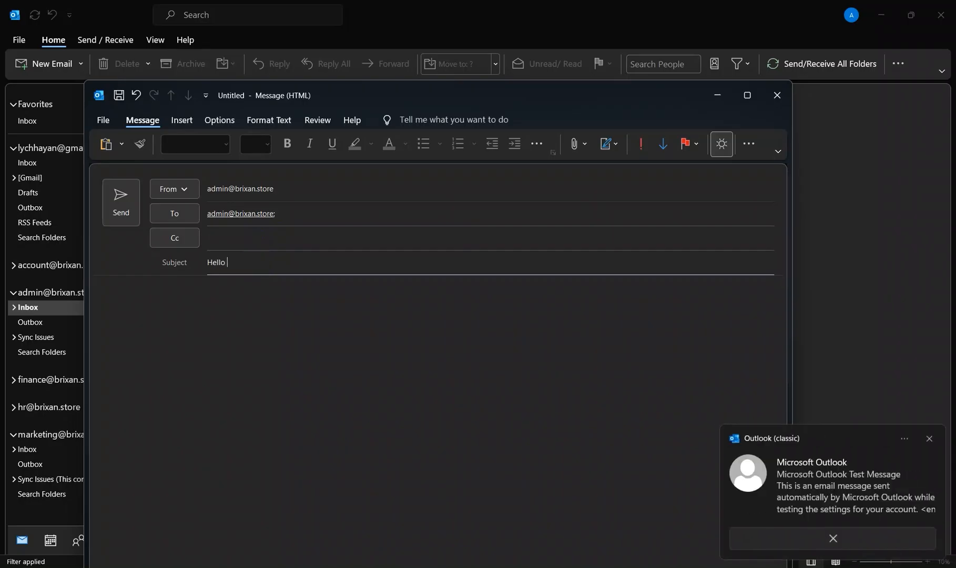
pyautogui.write('From Setec')
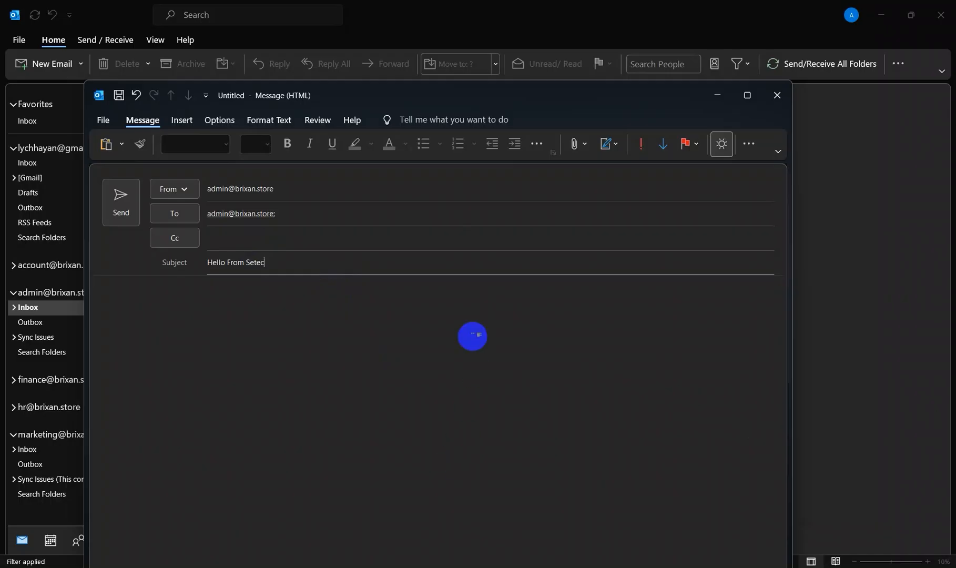
pyautogui.click(120, 215)
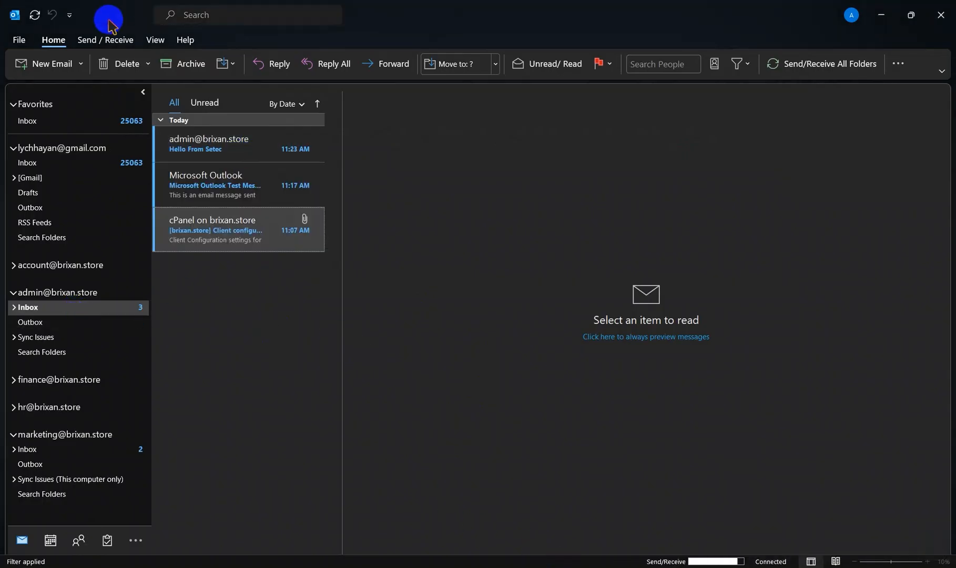
# Step: Open the "Hello From Setec" message in the admin inbox and send all pending mail
pyautogui.click(97, 38)
pyautogui.click(217, 153)
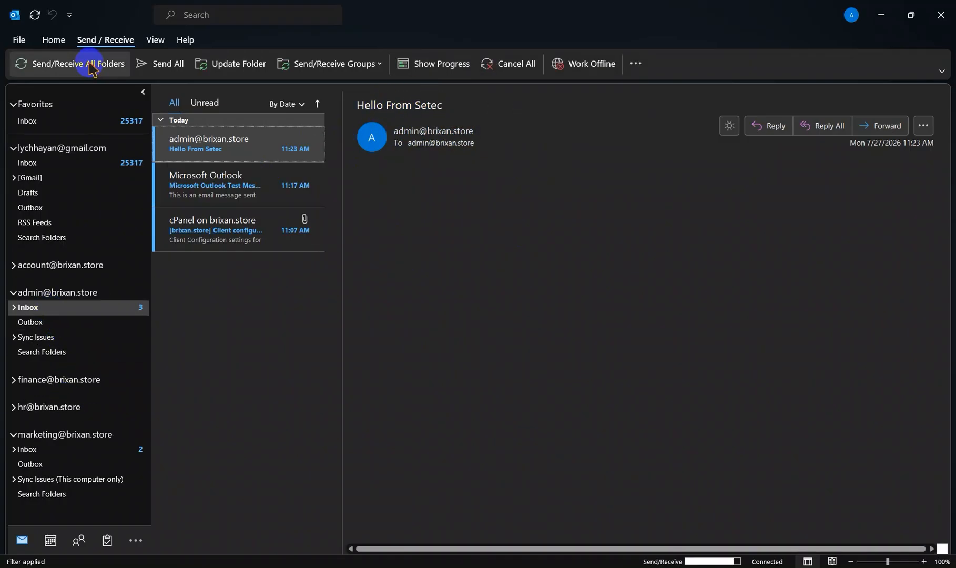
pyautogui.click(144, 62)
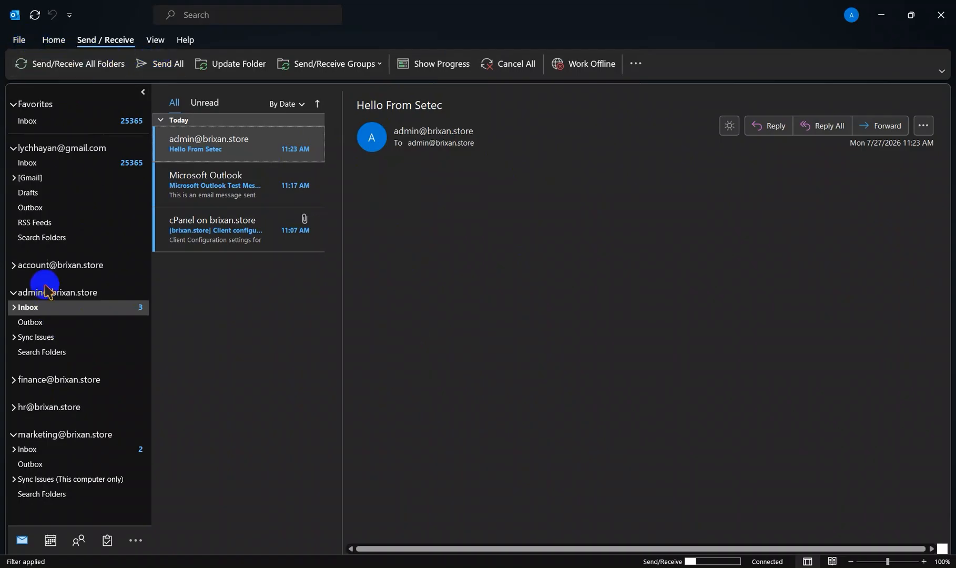
pyautogui.click(53, 310)
pyautogui.click(155, 71)
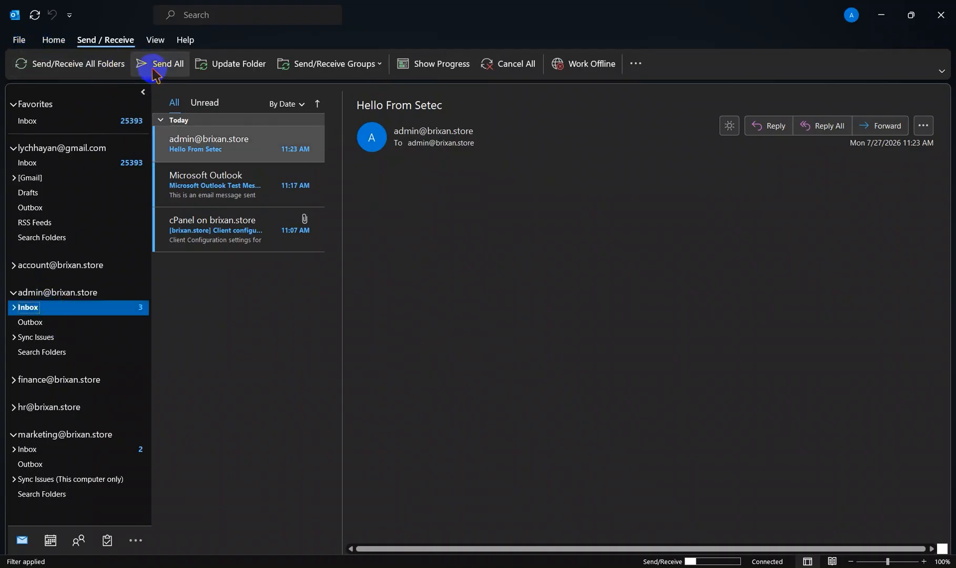
# Step: Select the admin mailbox again and view the messages in its inbox
pyautogui.click(55, 43)
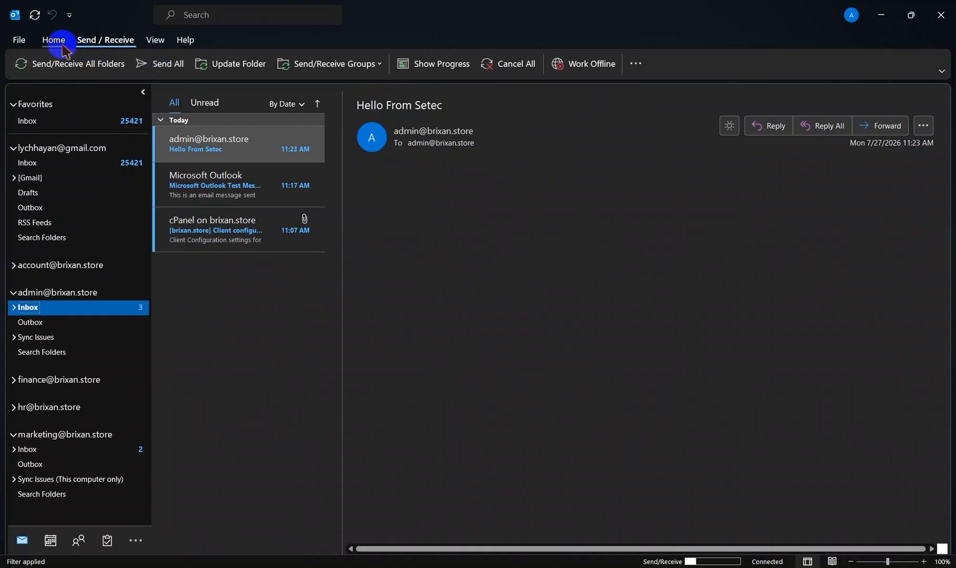
pyautogui.click(58, 293)
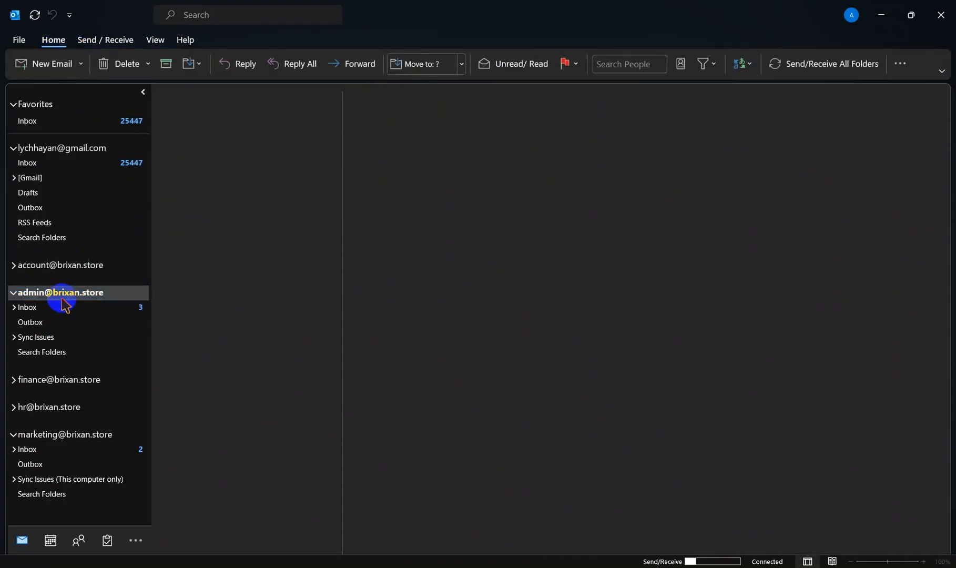
pyautogui.click(66, 310)
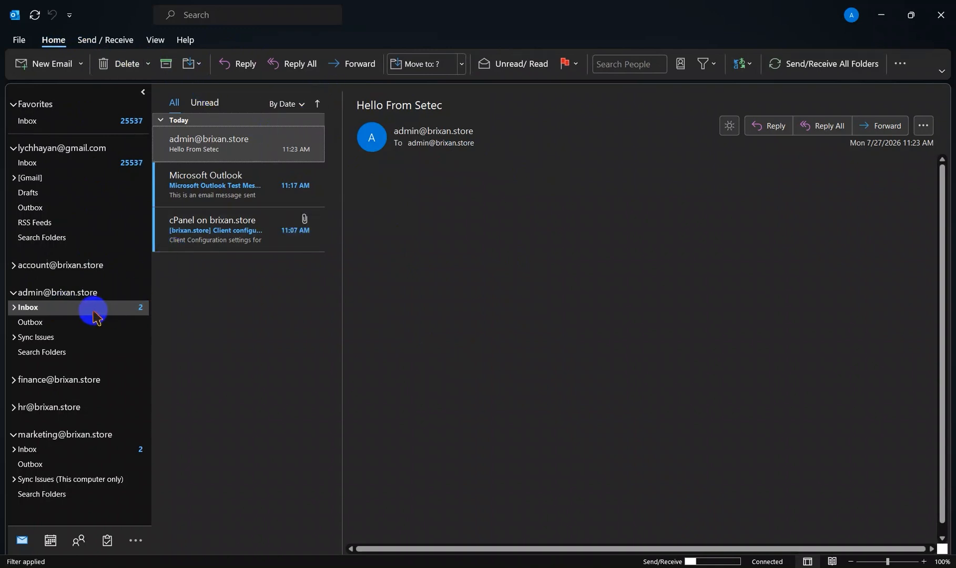
# Step: Start another email from the admin mailbox and address it to the personal Gmail account
pyautogui.click(86, 293)
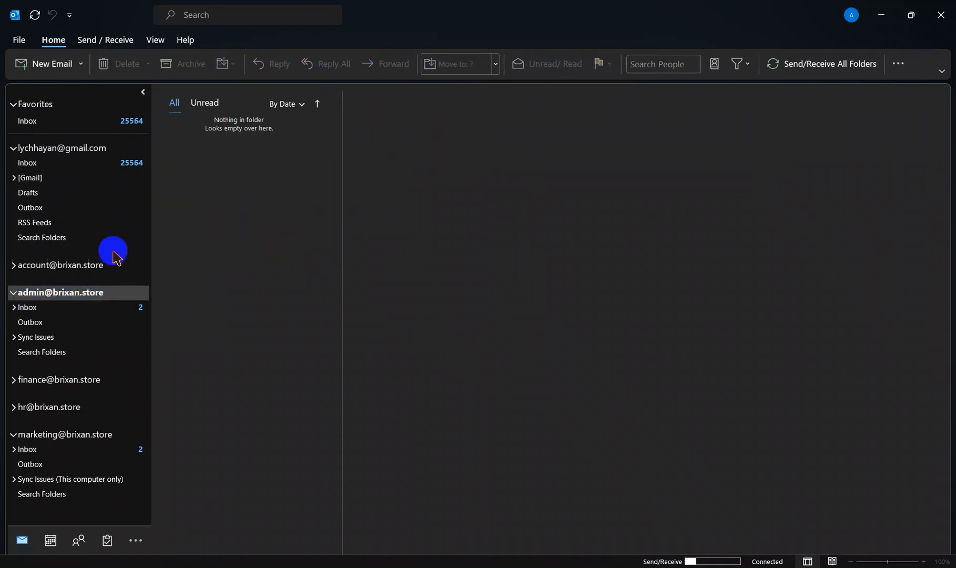
pyautogui.click(67, 64)
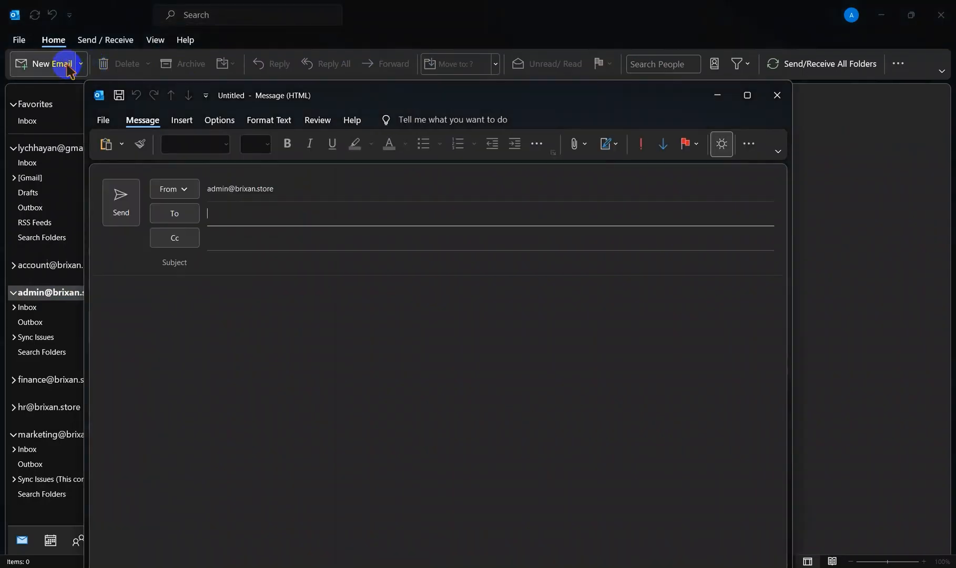
pyautogui.click(261, 212)
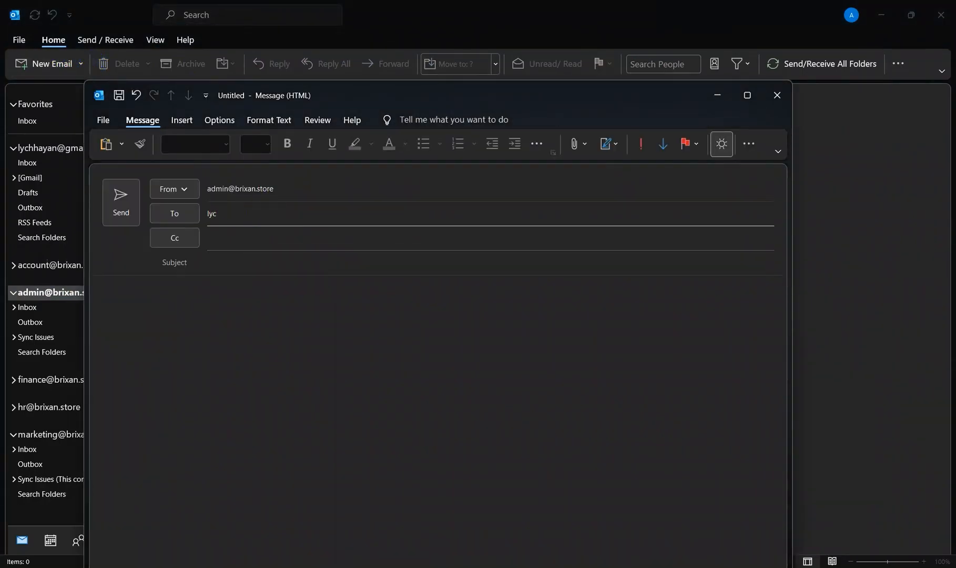
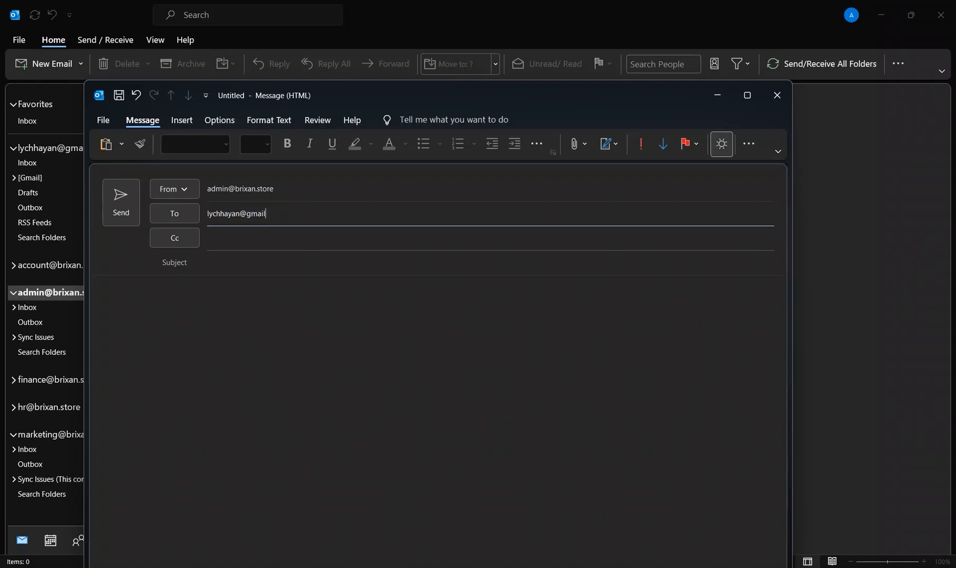
pyautogui.click(262, 213)
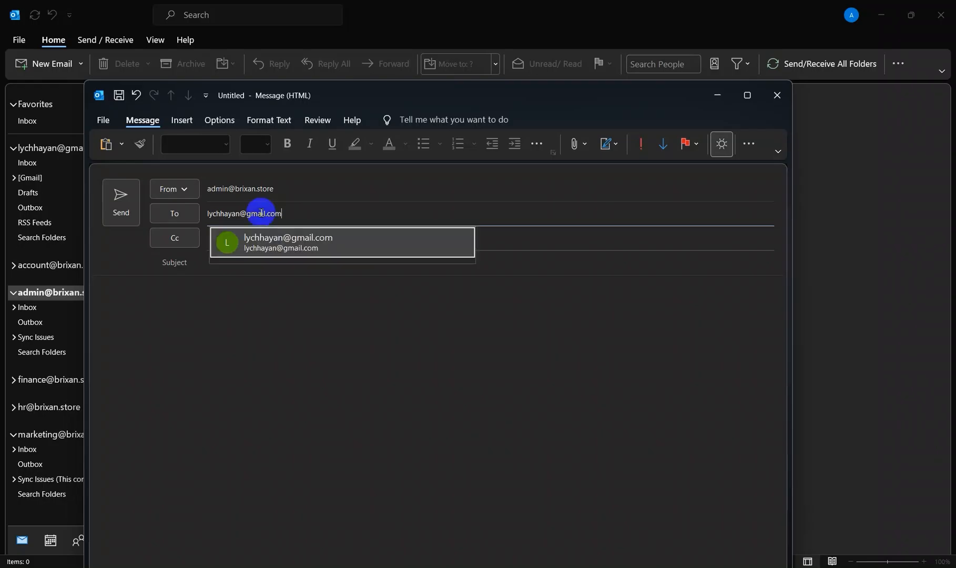
pyautogui.click(321, 239)
# Step: Enter "Hello from Setec" as the subject, leave the body empty, and send the email to the Gmail account
pyautogui.click(288, 267)
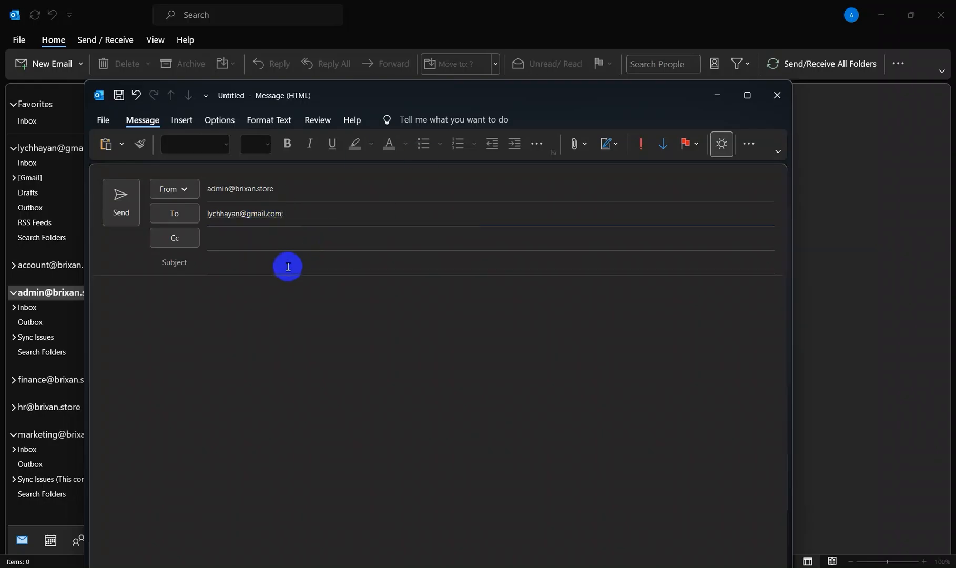
pyautogui.write('Hekk')
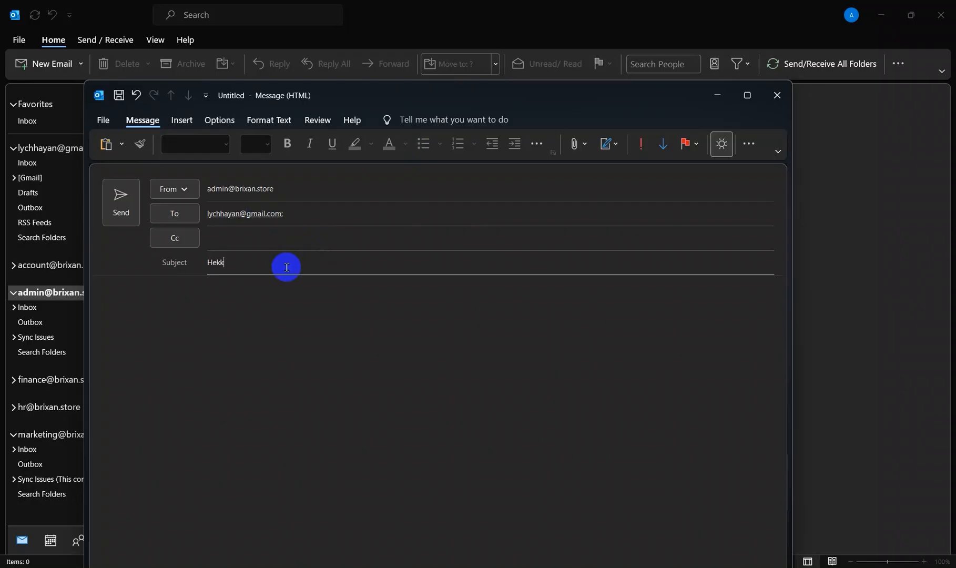
pyautogui.press('BackSpace')
pyautogui.write('llo ')
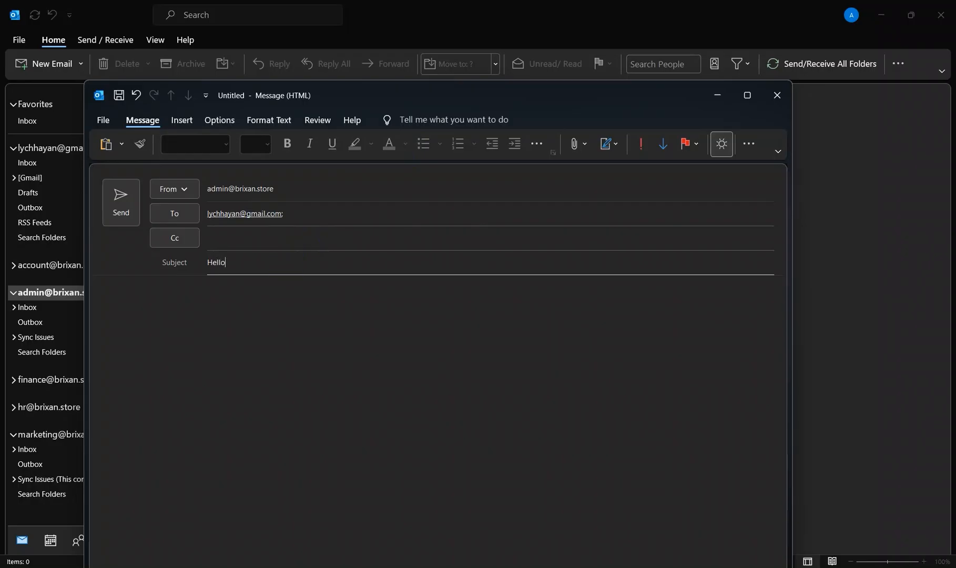
pyautogui.write('from Setec')
pyautogui.hotkey('ctrl', 'a')
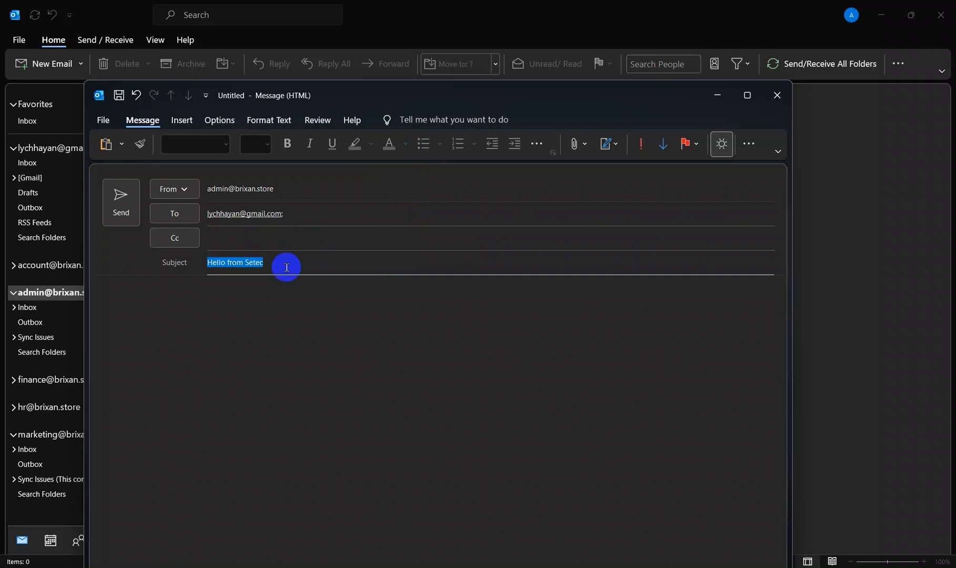
pyautogui.click(299, 302)
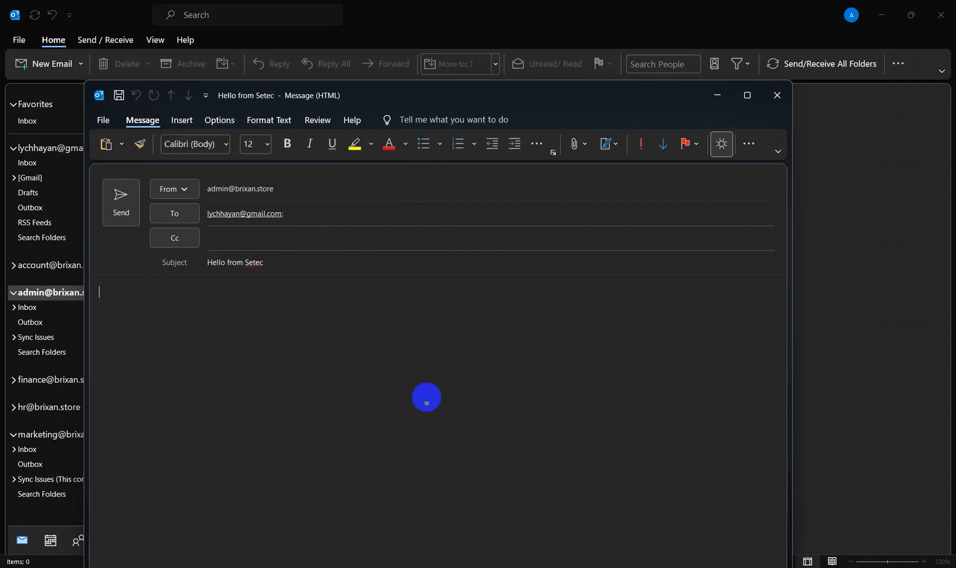
pyautogui.click(122, 200)
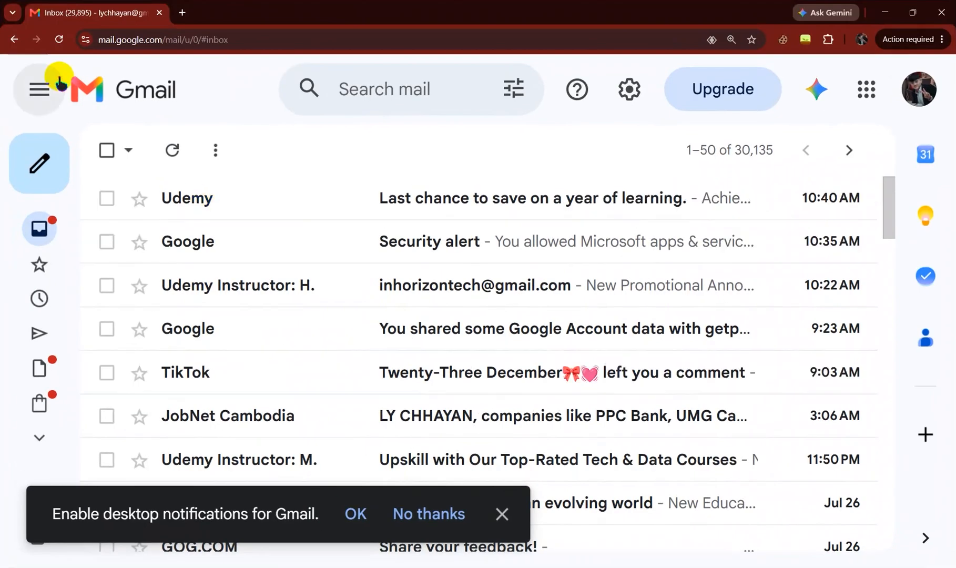
# Step: Switch to Gmail in the browser and refresh the inbox to check for the test email
pyautogui.click(60, 40)
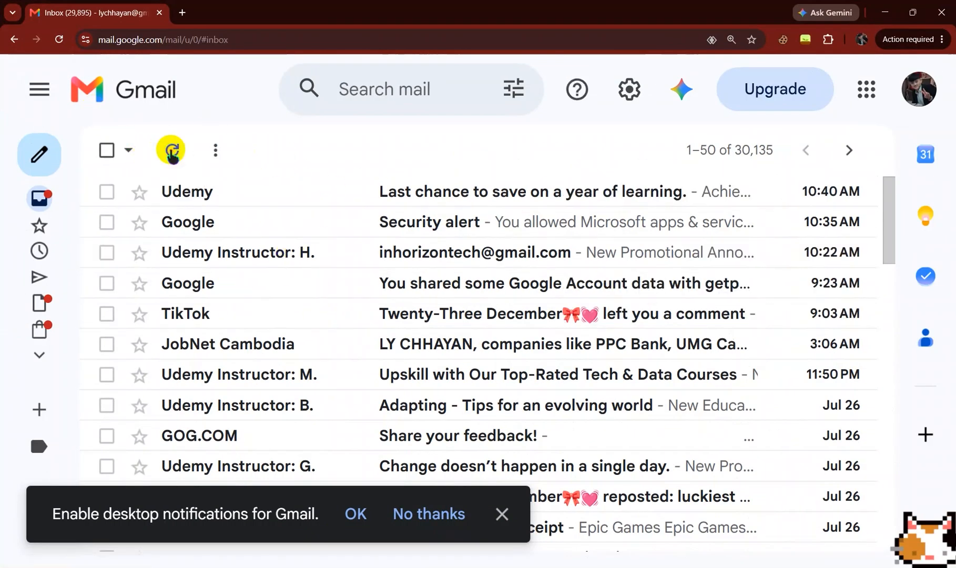
pyautogui.click(172, 152)
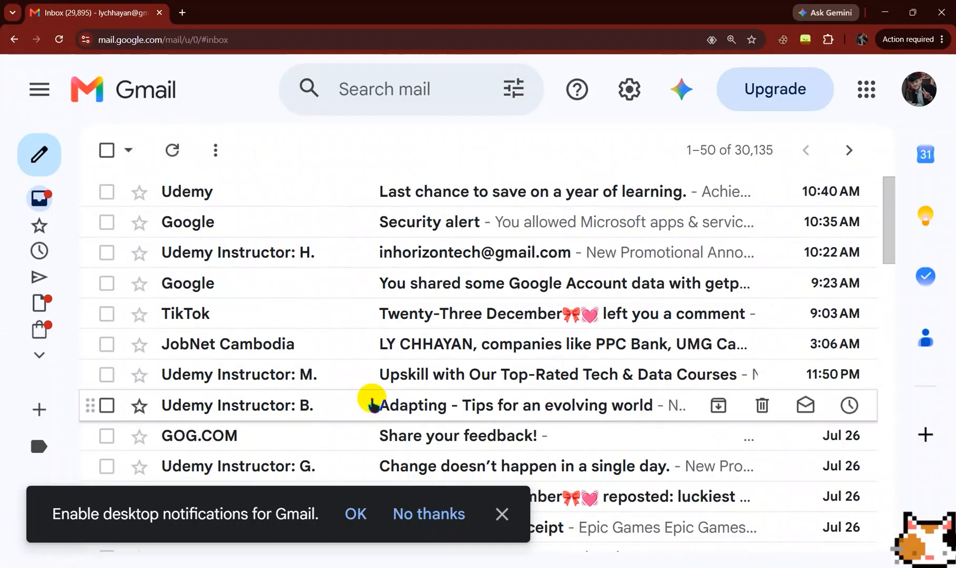
# Step: Replace the current Gmail tab with a new browser tab and reopen the Gmail inbox there
pyautogui.click(183, 12)
pyautogui.click(159, 12)
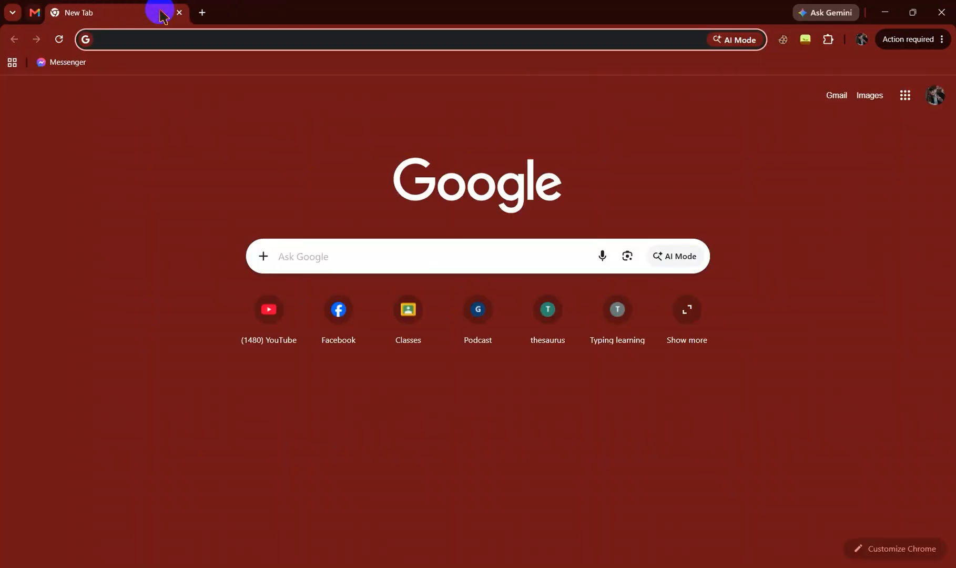
pyautogui.click(905, 102)
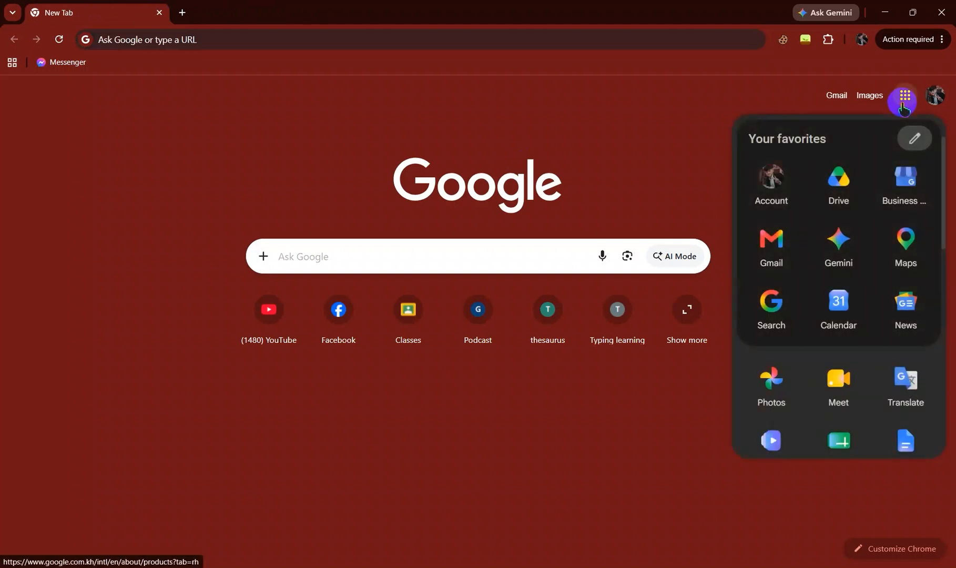
pyautogui.click(772, 241)
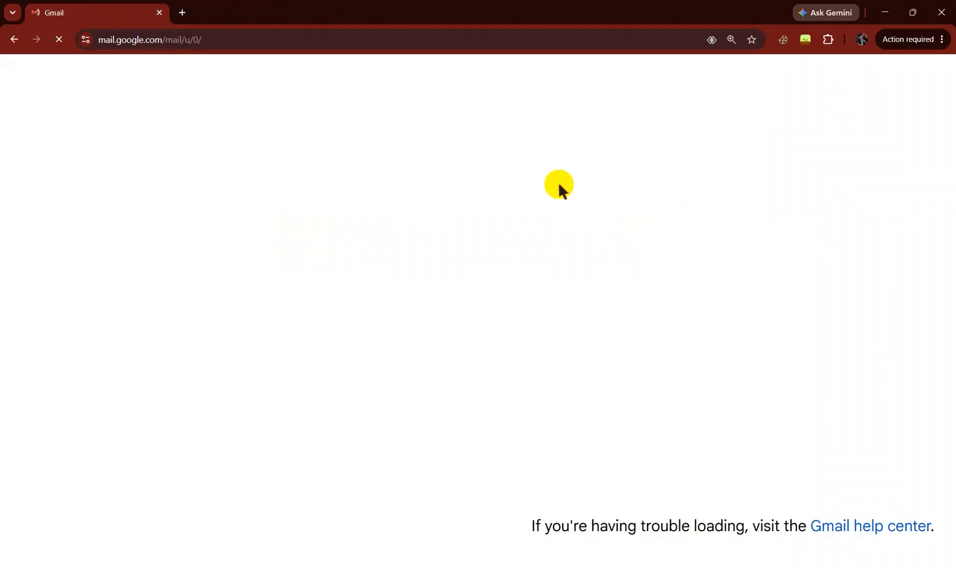
pyautogui.hotkey('ctrl', '-')
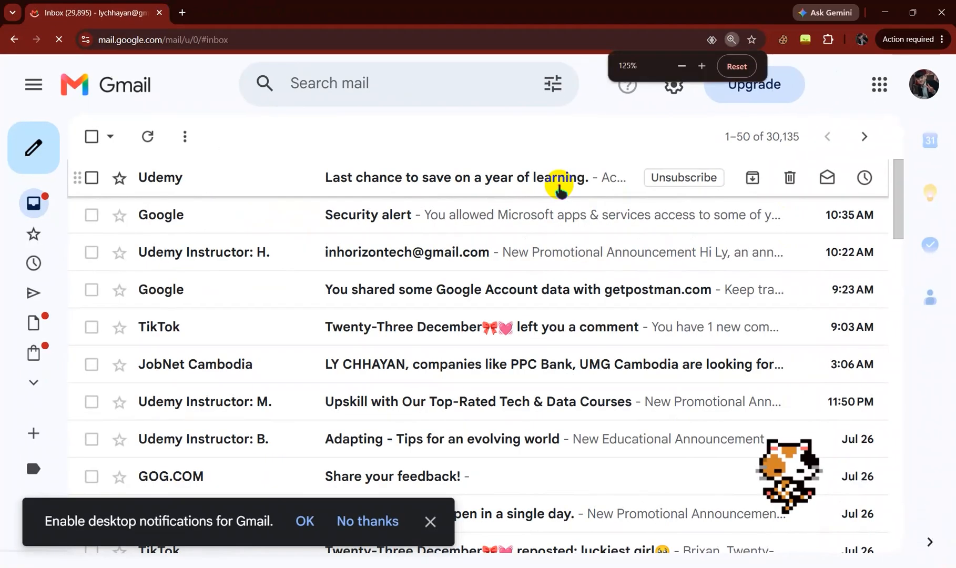
pyautogui.hotkey('ctrl', '-')
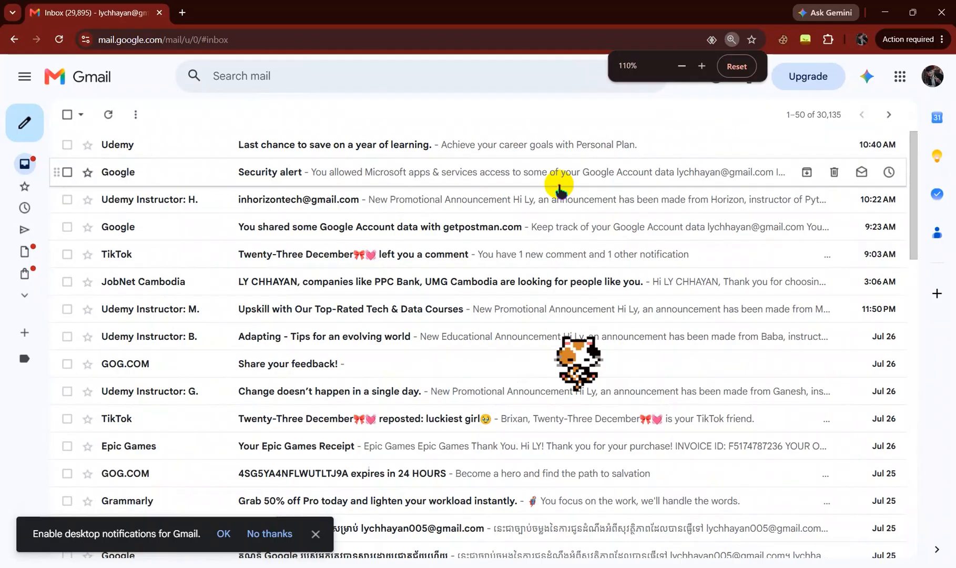
pyautogui.hotkey('ctrl', '-')
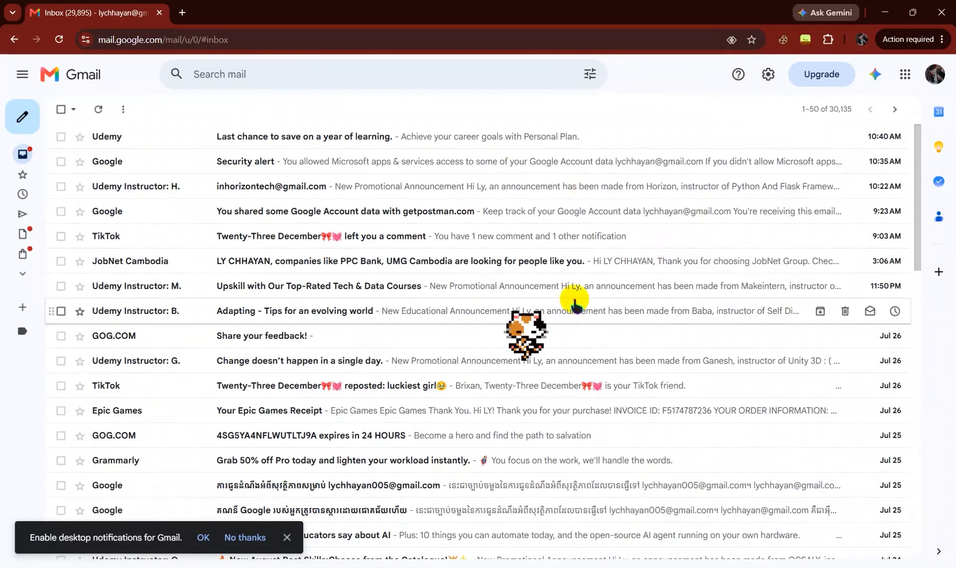
# Step: Look through the Gmail inbox for the test email, check which account is signed in, and reload the page
pyautogui.scroll(-4, 572, 300)
pyautogui.scroll(5, 594, 269)
pyautogui.click(939, 87)
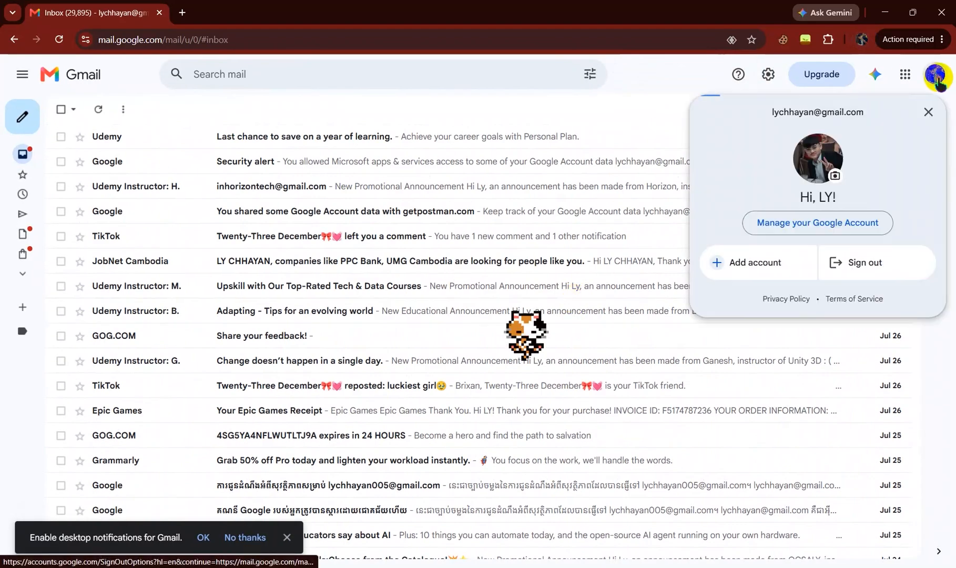
pyautogui.click(938, 84)
pyautogui.scroll(-2, 310, 324)
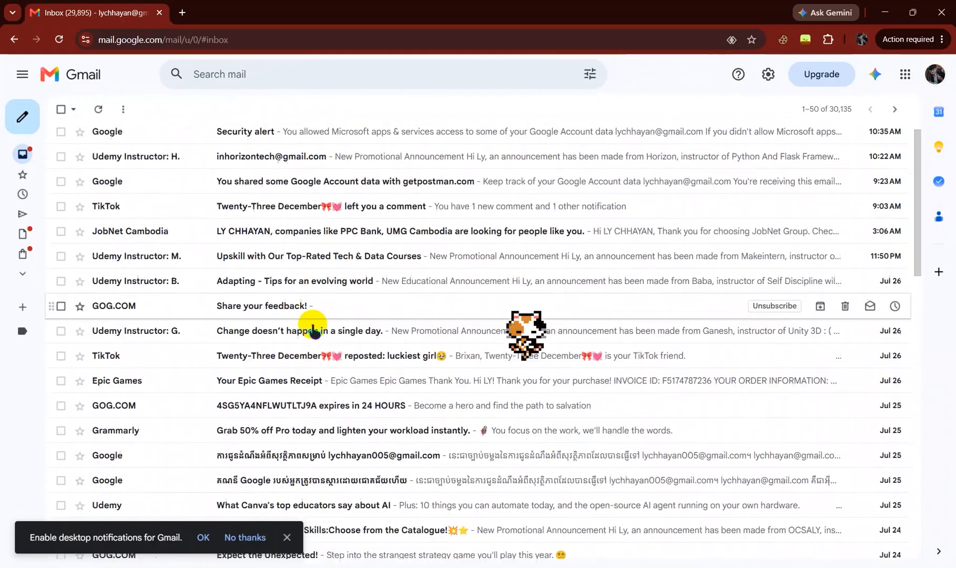
pyautogui.scroll(2, 300, 311)
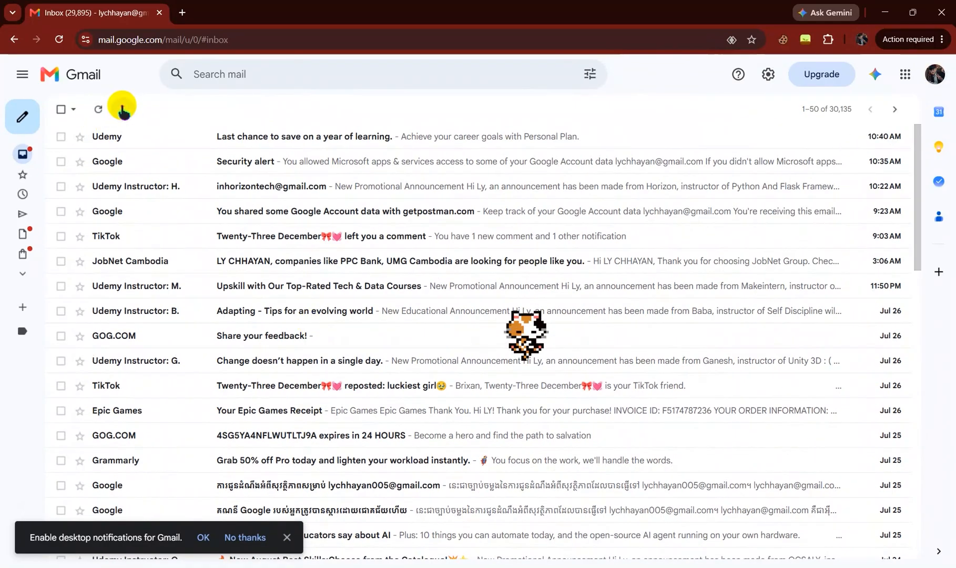
pyautogui.click(24, 74)
pyautogui.click(28, 76)
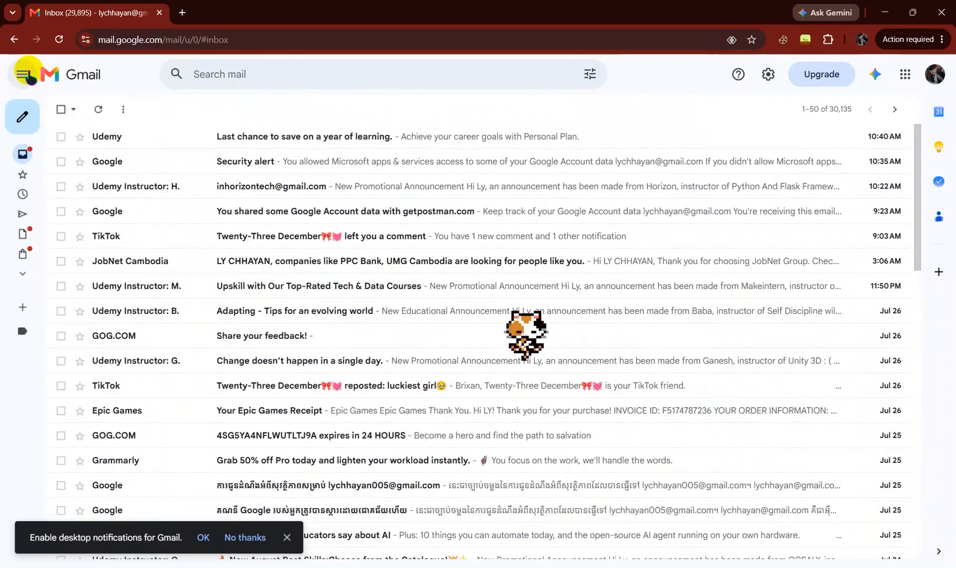
pyautogui.click(57, 42)
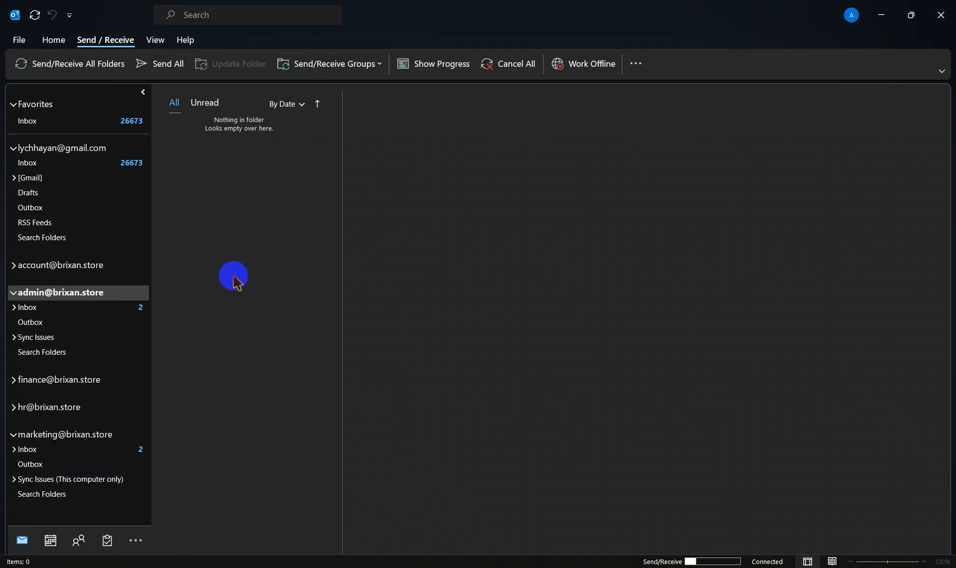
# Step: Switch to Outlook and send another email with the subject "Hello from Setec" from the admin mailbox to the personal Gmail account
pyautogui.rightClick(234, 279)
pyautogui.click(265, 286)
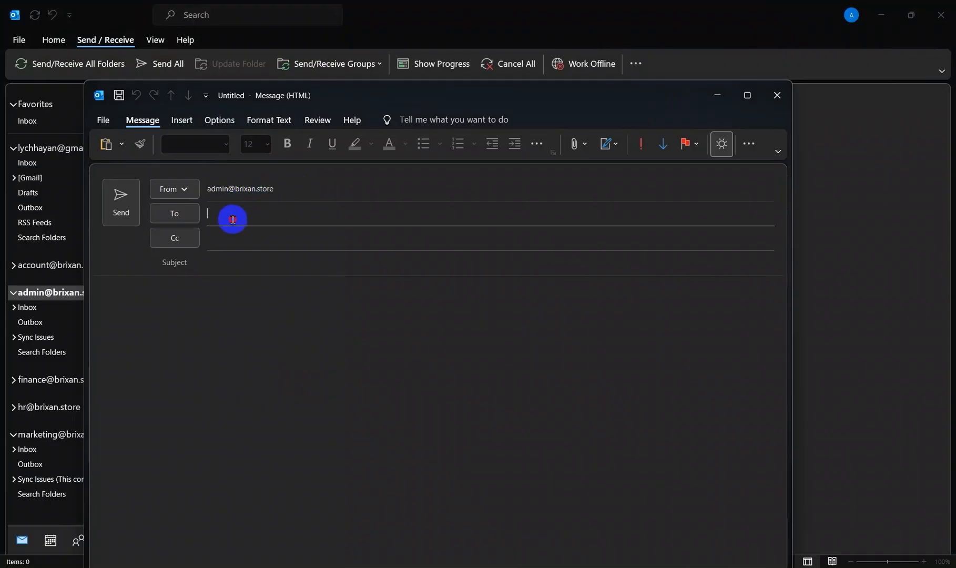
pyautogui.click(233, 219)
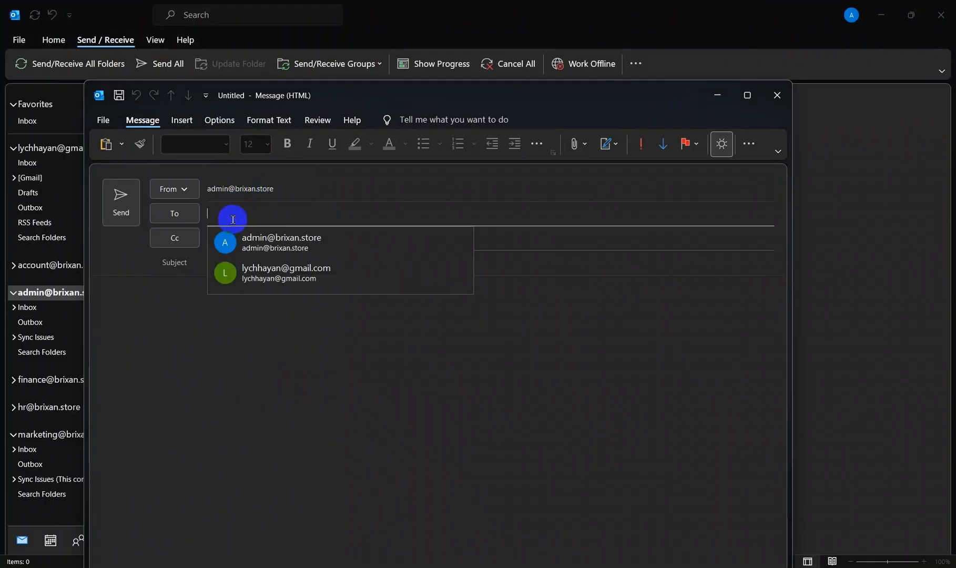
pyautogui.click(289, 280)
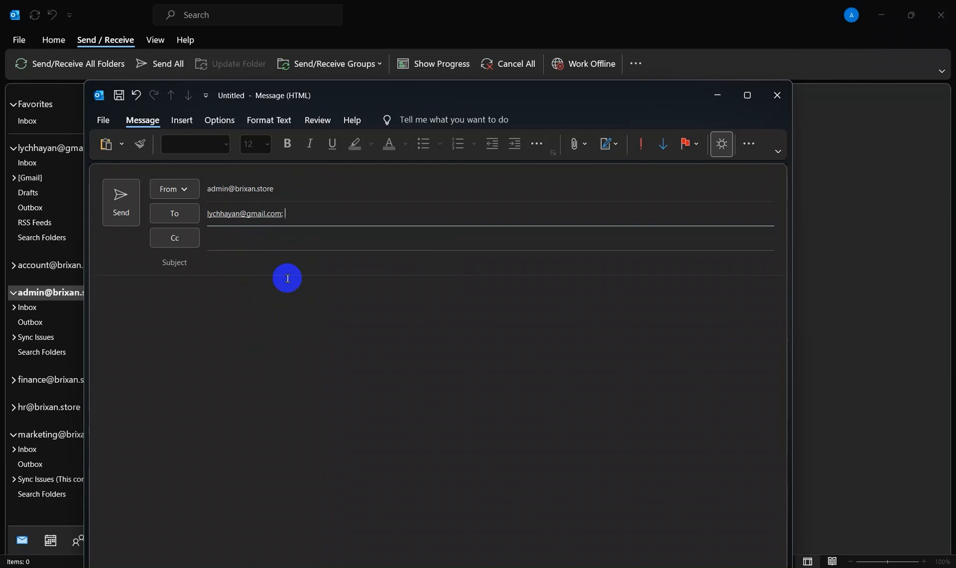
pyautogui.click(254, 260)
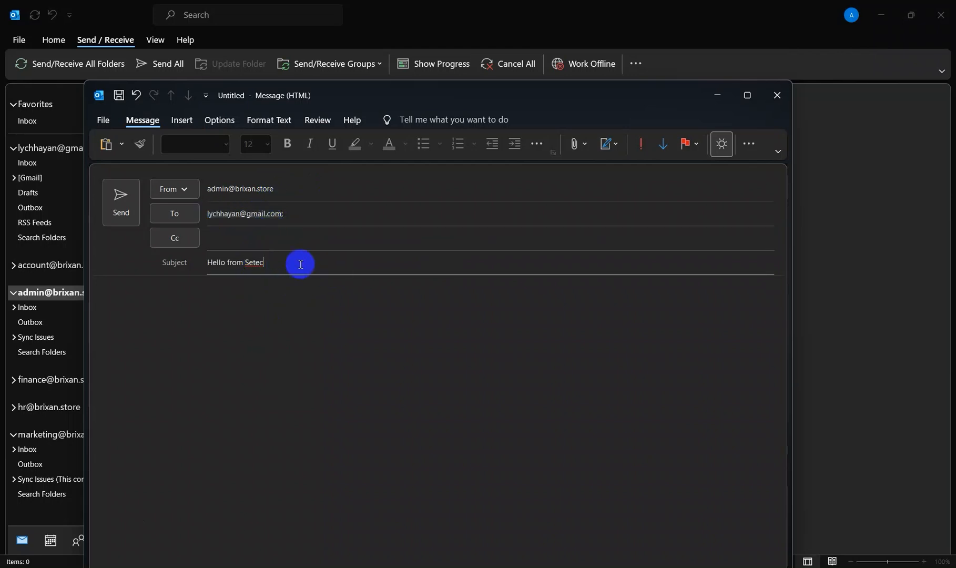
pyautogui.click(123, 197)
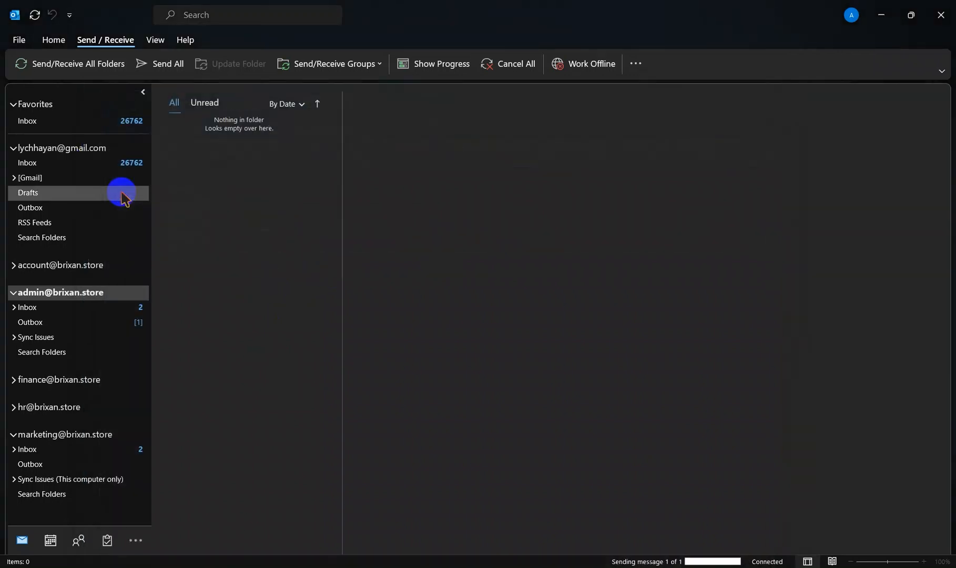
# Step: Check the admin mailbox's outbox and inbox, and switch to Gmail to refresh the inbox and look for the new message
pyautogui.click(117, 323)
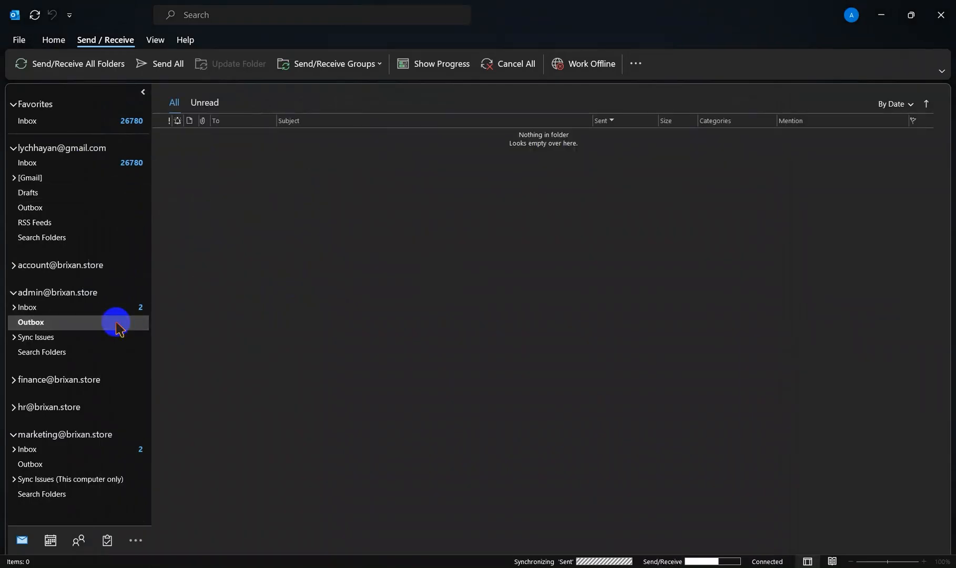
pyautogui.click(122, 309)
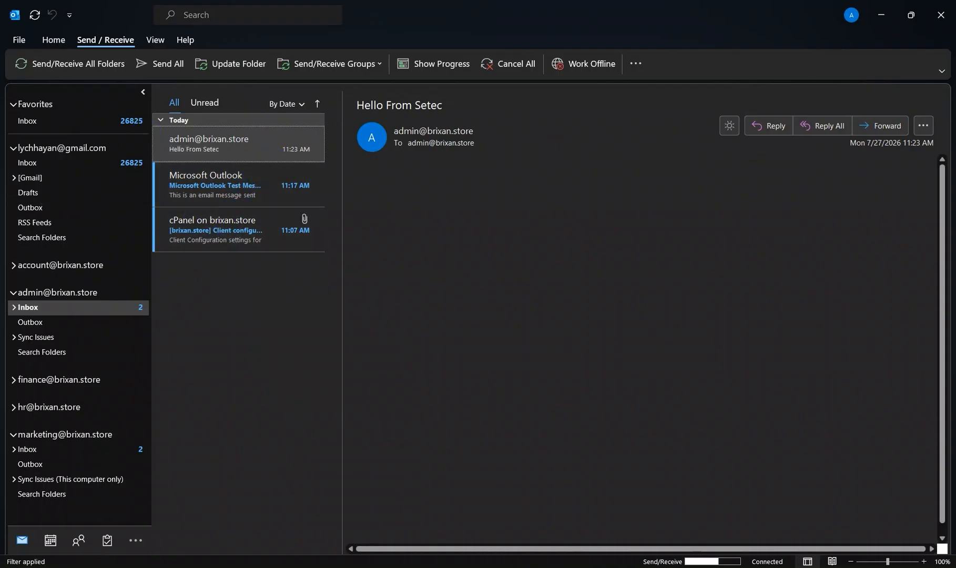
pyautogui.hotkey('alt', 'Tab')
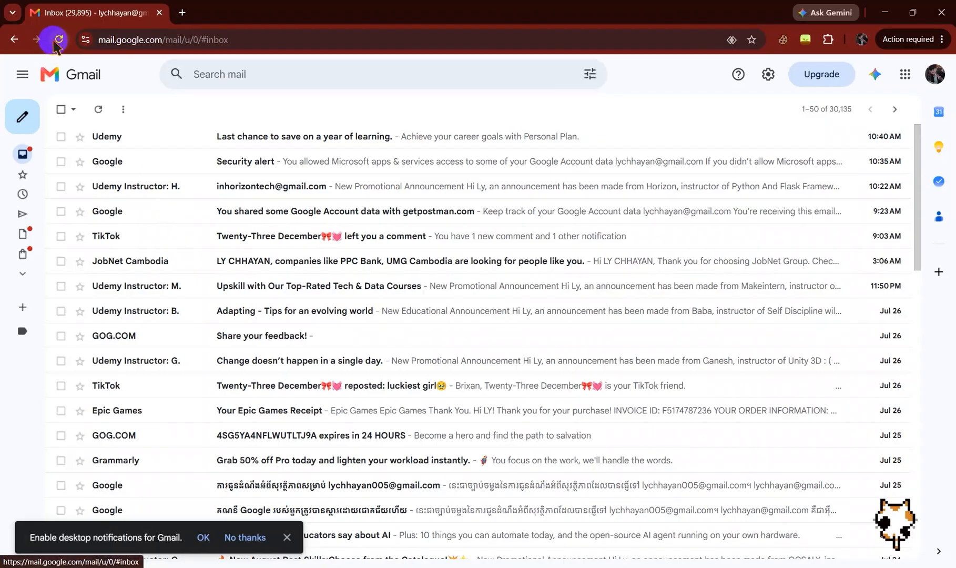
pyautogui.click(97, 110)
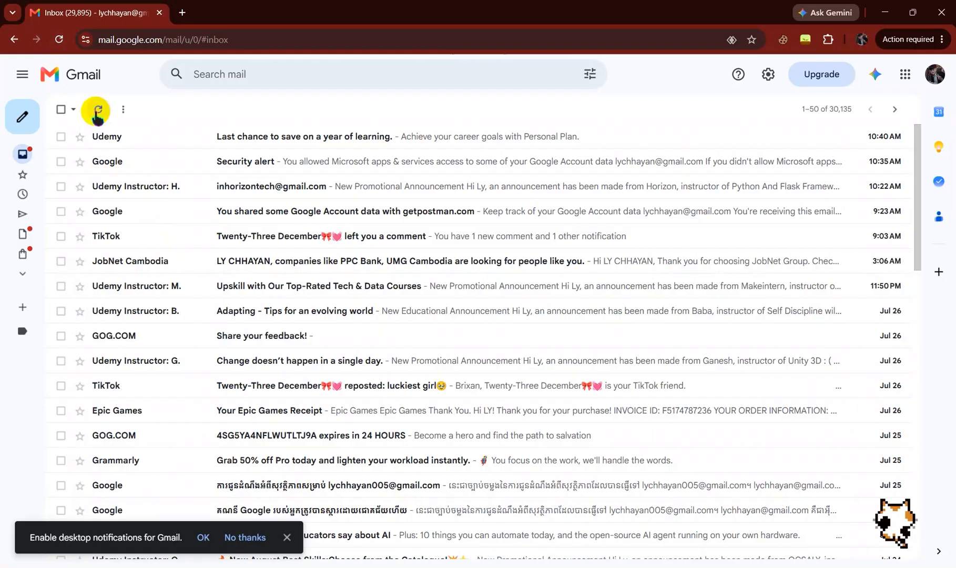
pyautogui.scroll(-7, 118, 171)
pyautogui.scroll(7, 118, 173)
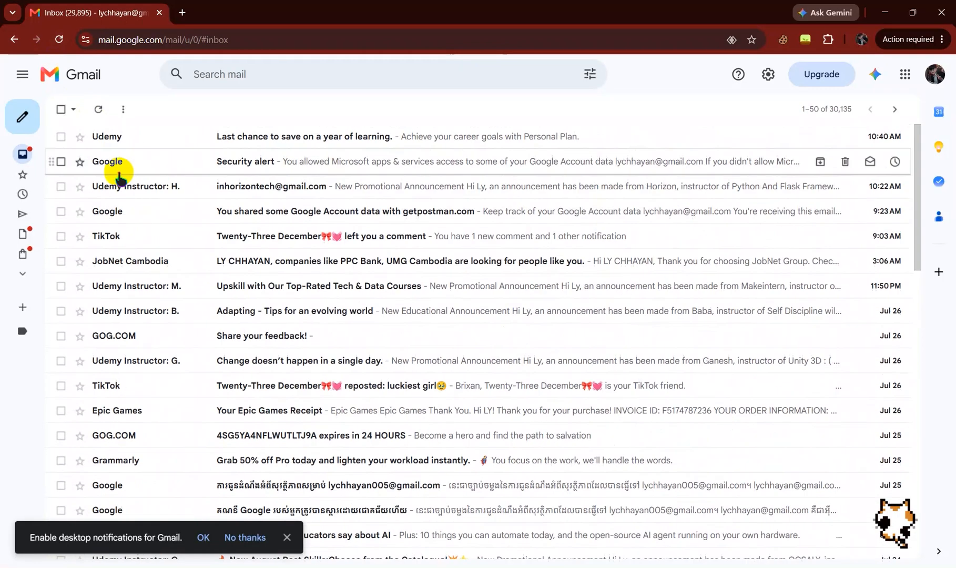
# Step: Show Gmail's additional folders and open the "Hello from Setec" conversation in the Spam folder
pyautogui.moveTo(26, 248)
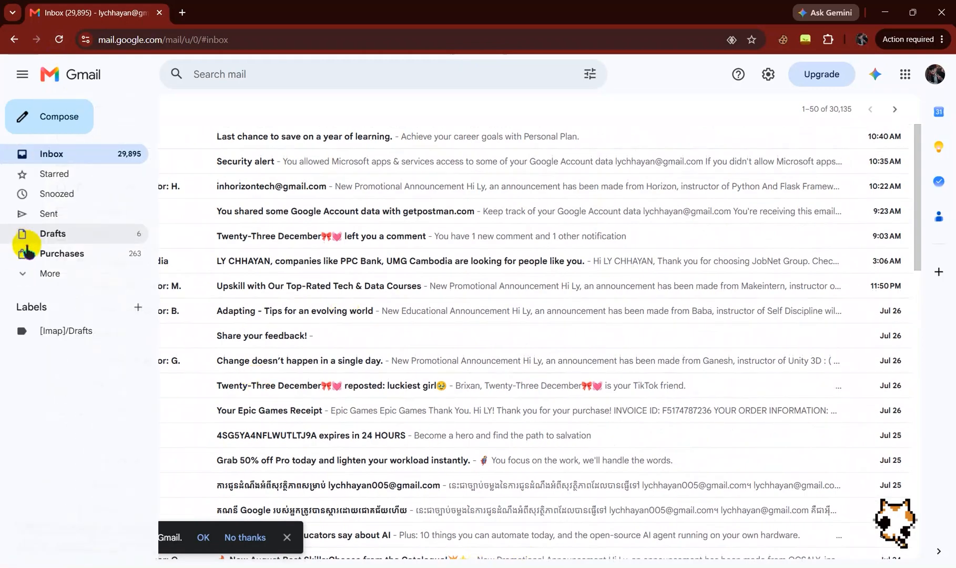
pyautogui.click(63, 274)
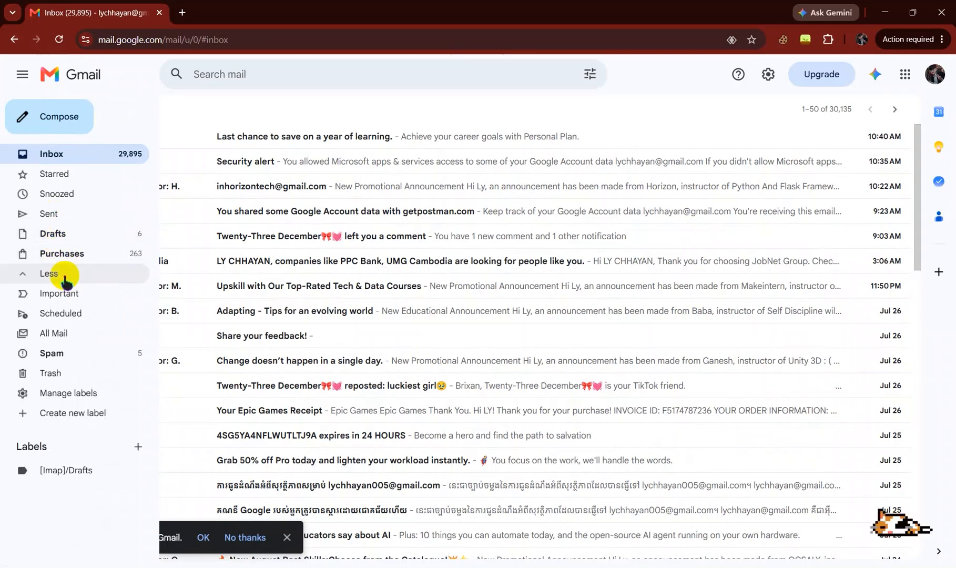
pyautogui.click(72, 347)
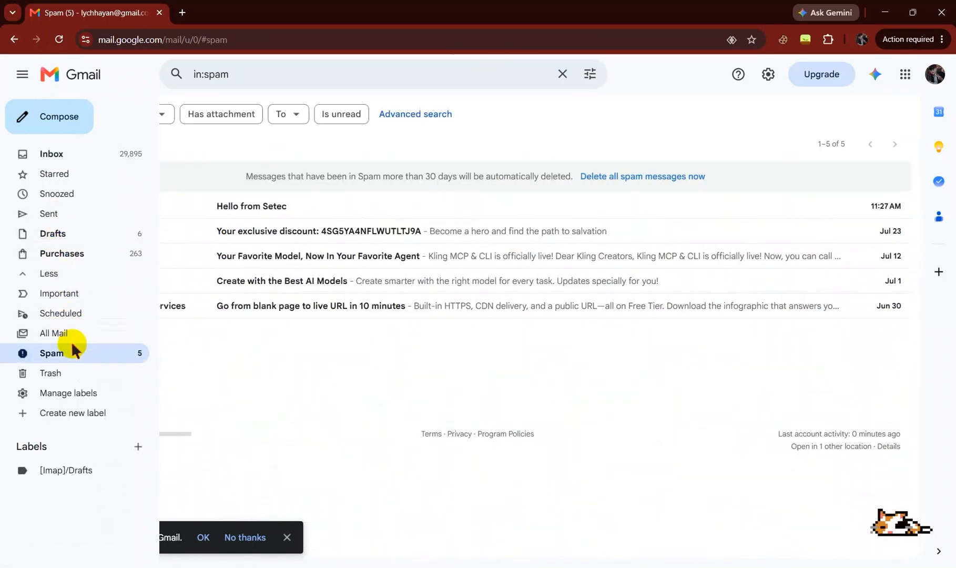
pyautogui.click(190, 205)
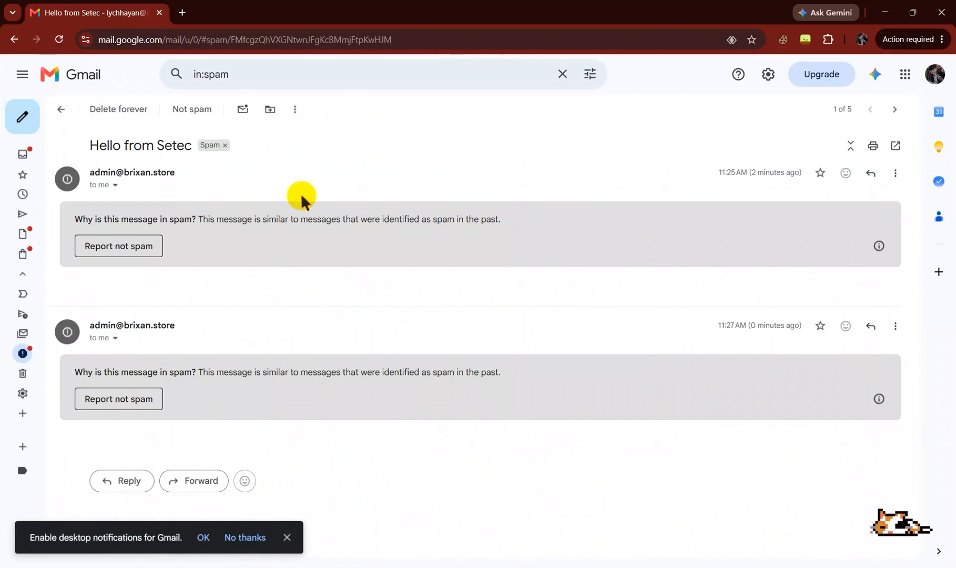
# Step: Collapse and re-expand the earlier message in the conversation, and dismiss the desktop notifications prompt
pyautogui.click(150, 175)
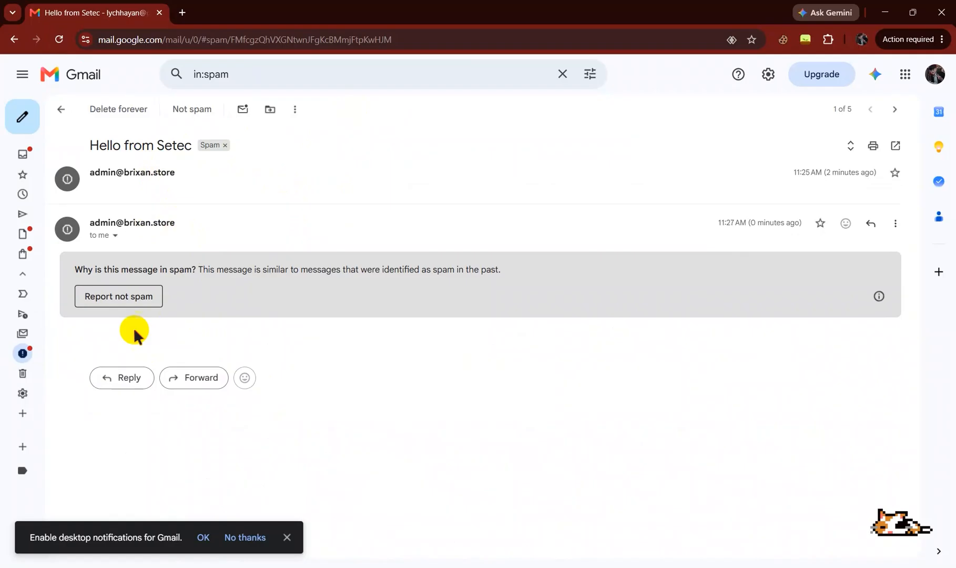
pyautogui.click(128, 176)
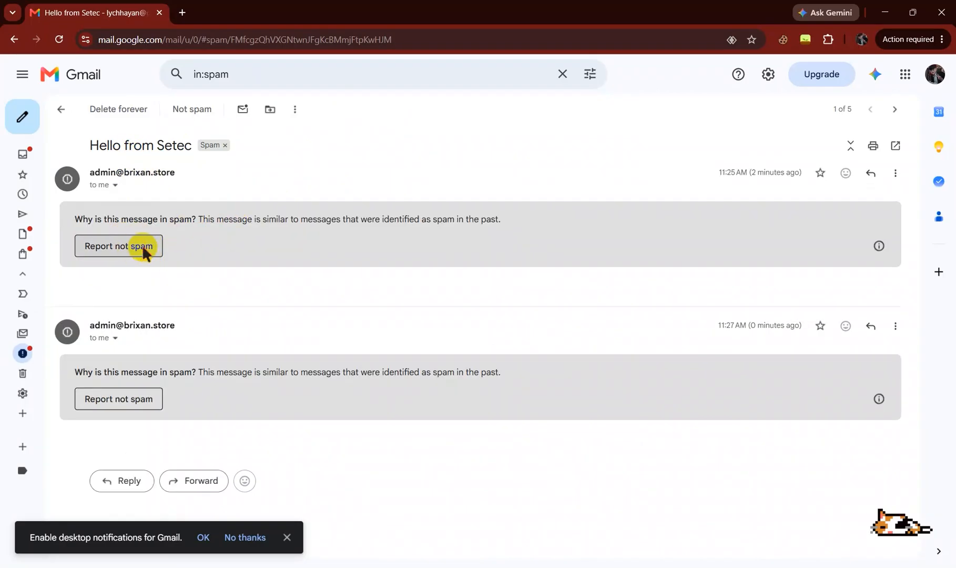
pyautogui.click(286, 537)
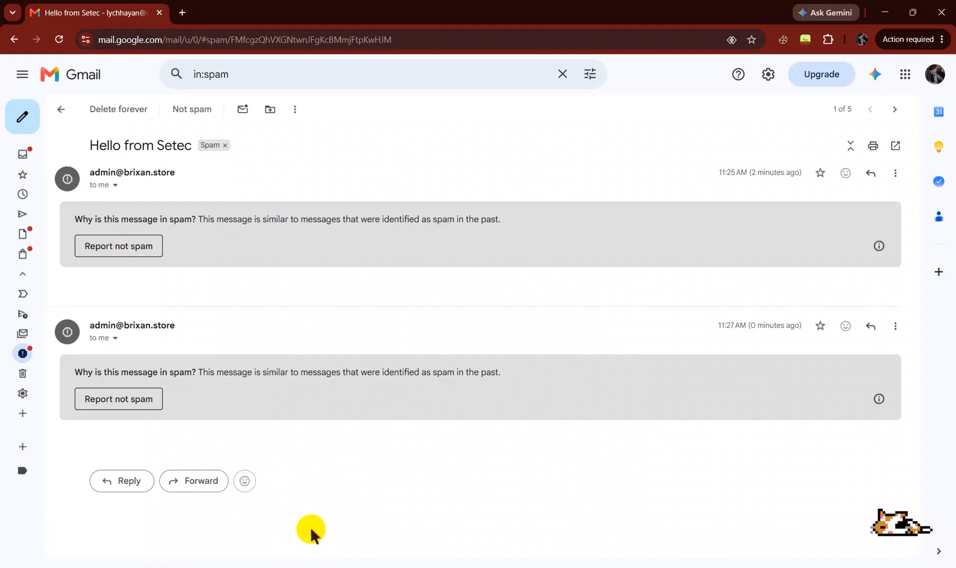
# Step: Switch to Outlook, start a new email from the admin mailbox and address it to the domain's account mailbox
pyautogui.hotkey('alt', 'Tab')
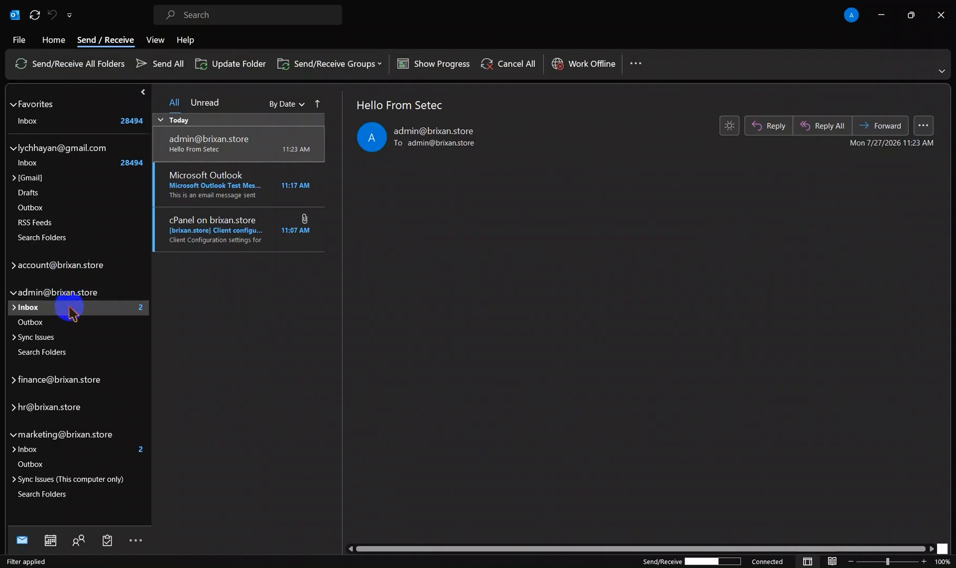
pyautogui.rightClick(196, 302)
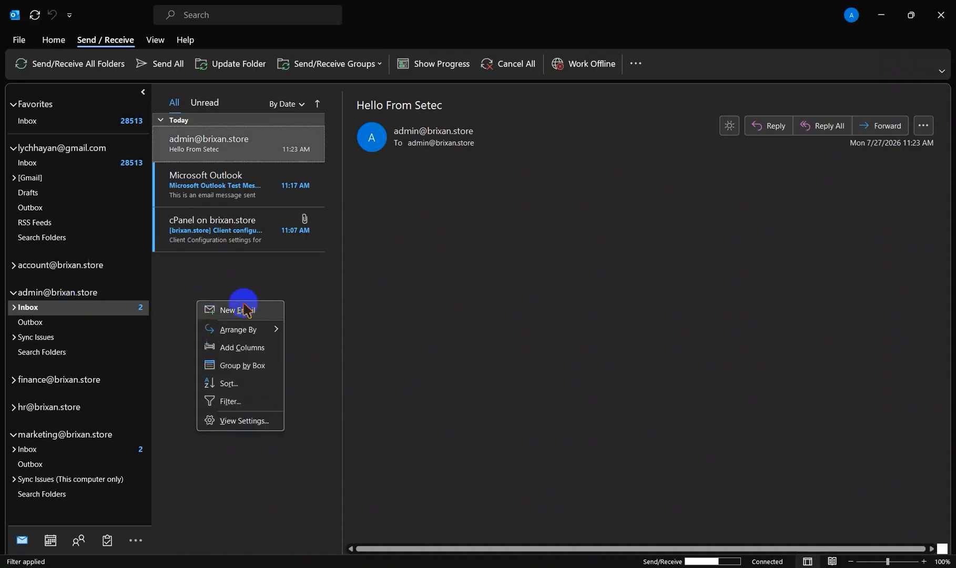
pyautogui.click(238, 311)
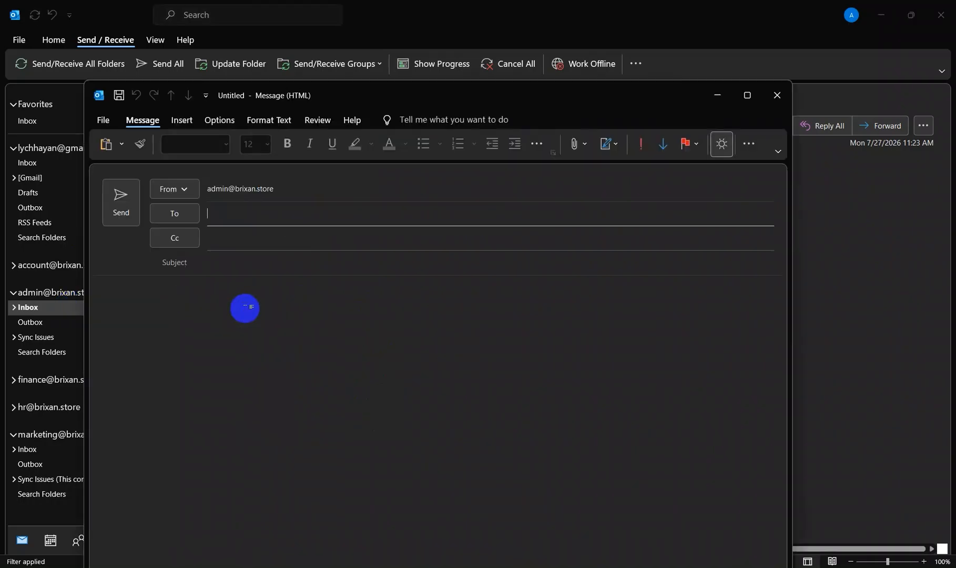
pyautogui.click(295, 213)
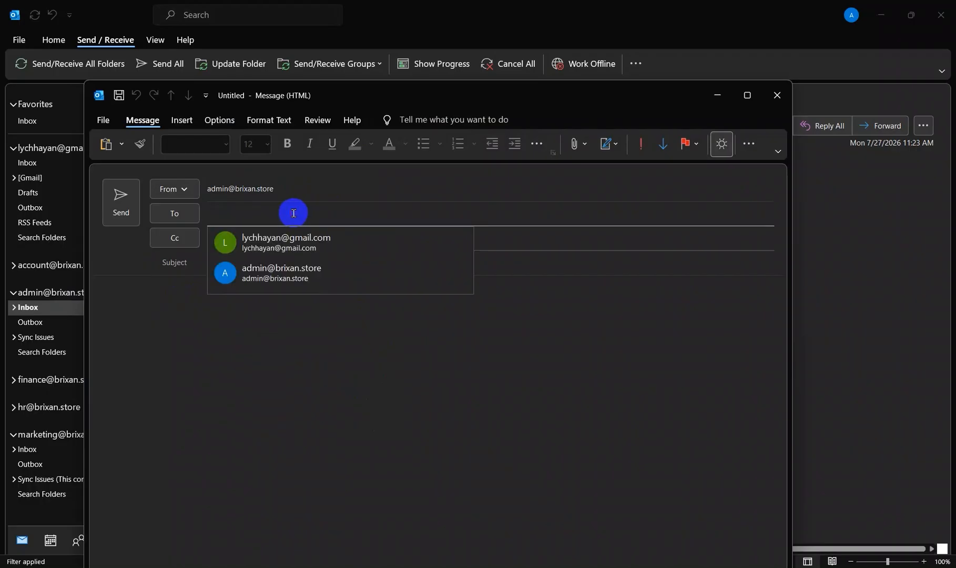
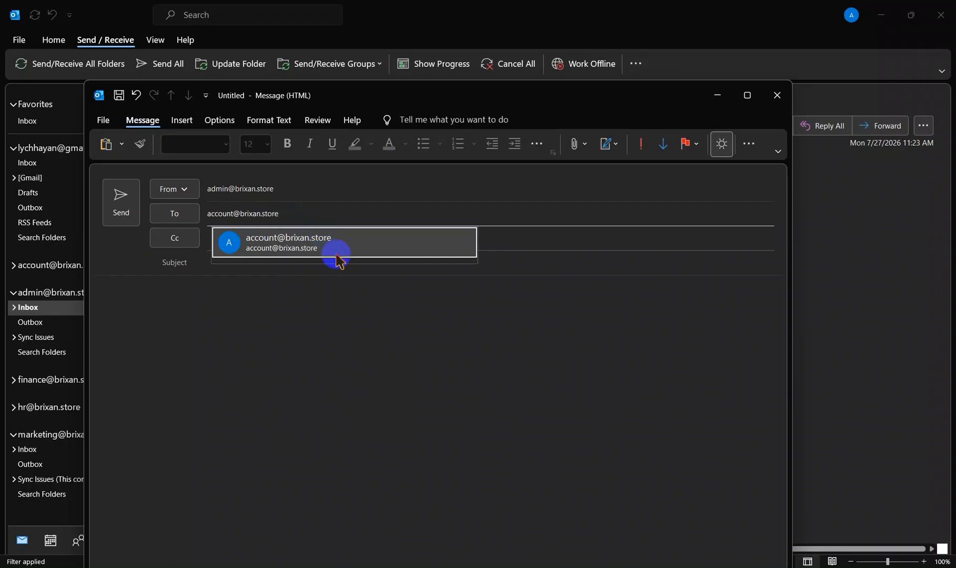
pyautogui.click(337, 259)
# Step: Add the domain's finance mailbox as a Cc recipient of the email
pyautogui.click(304, 244)
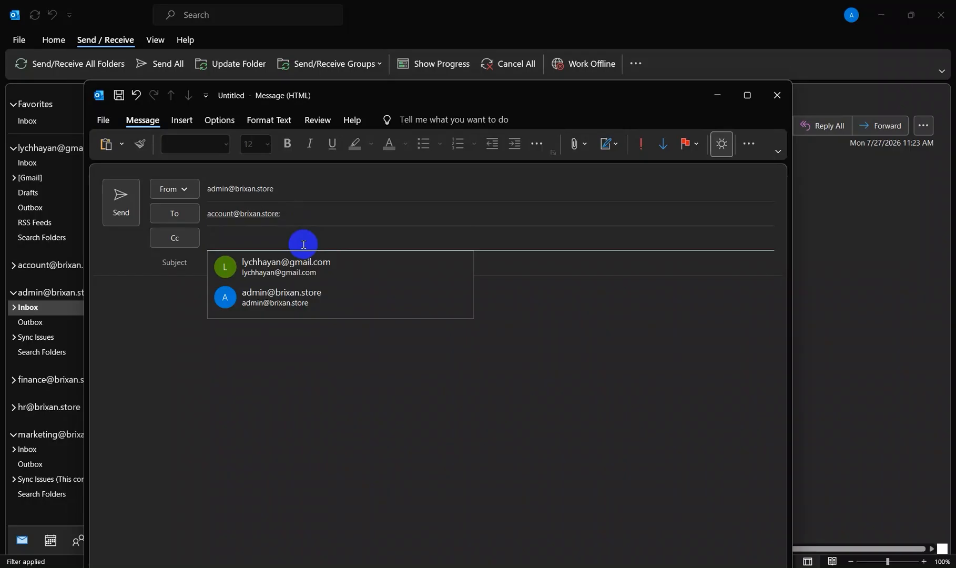
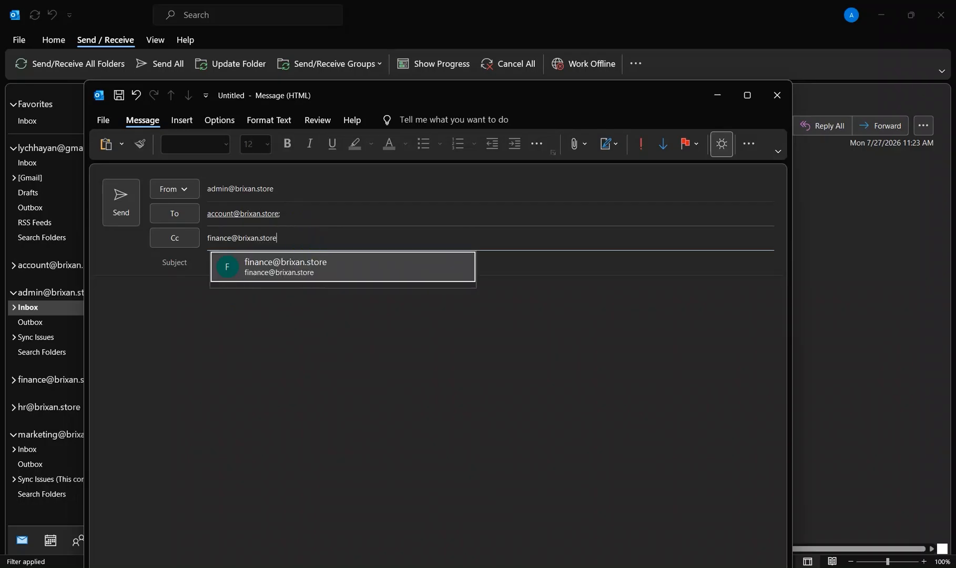
pyautogui.click(320, 264)
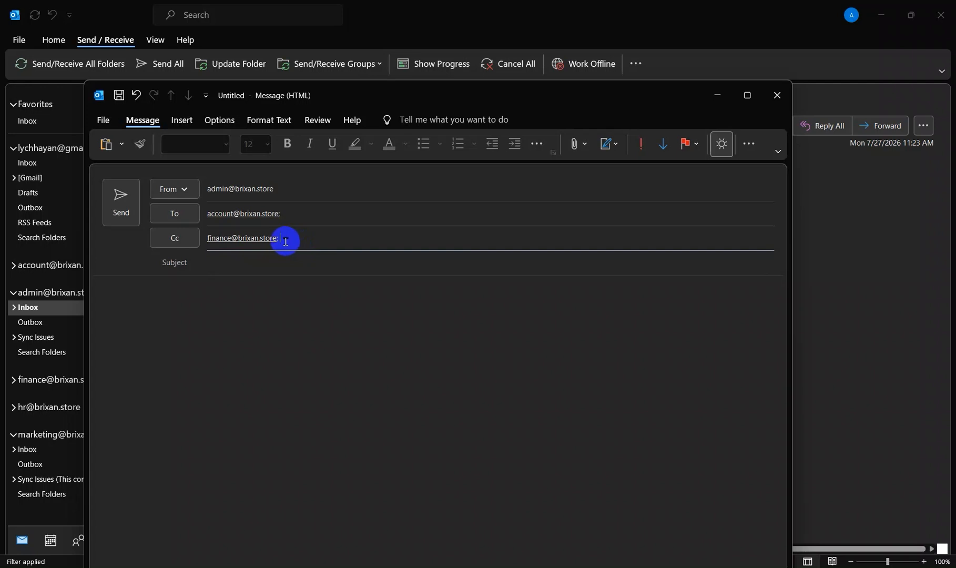
pyautogui.click(284, 241)
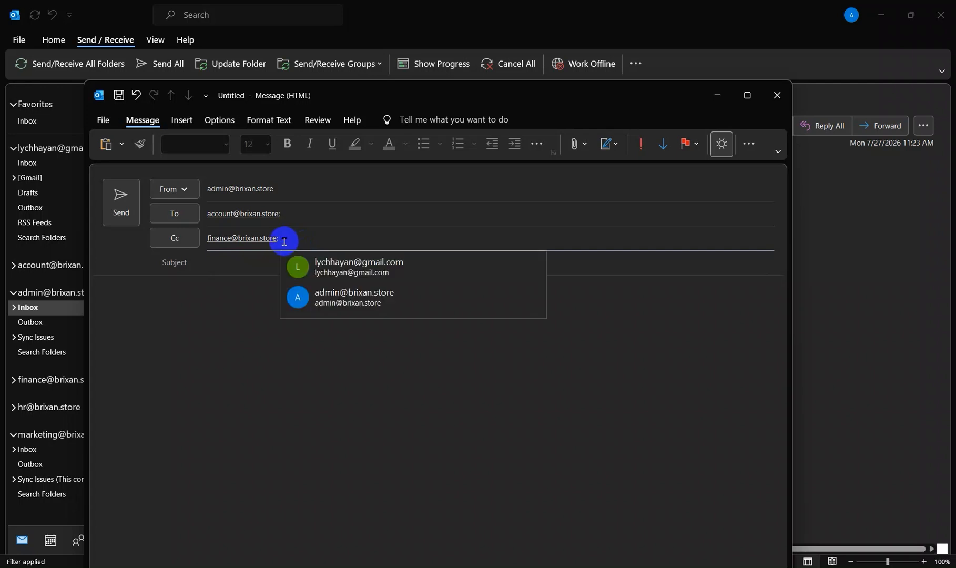
pyautogui.press('BackSpace')
pyautogui.press('BackSpace')
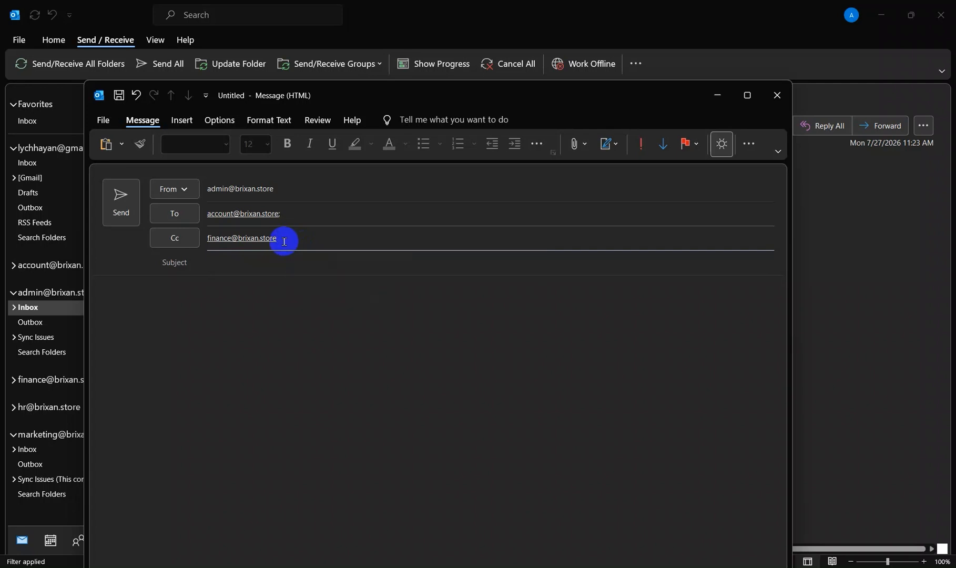
pyautogui.hotkey('ctrl', 'a')
pyautogui.press('BackSpace')
pyautogui.hotkey('ctrl', 'a')
pyautogui.hotkey('ctrl', 'c')
pyautogui.press('BackSpace')
pyautogui.hotkey('ctrl', 'v')
pyautogui.press('Tab')
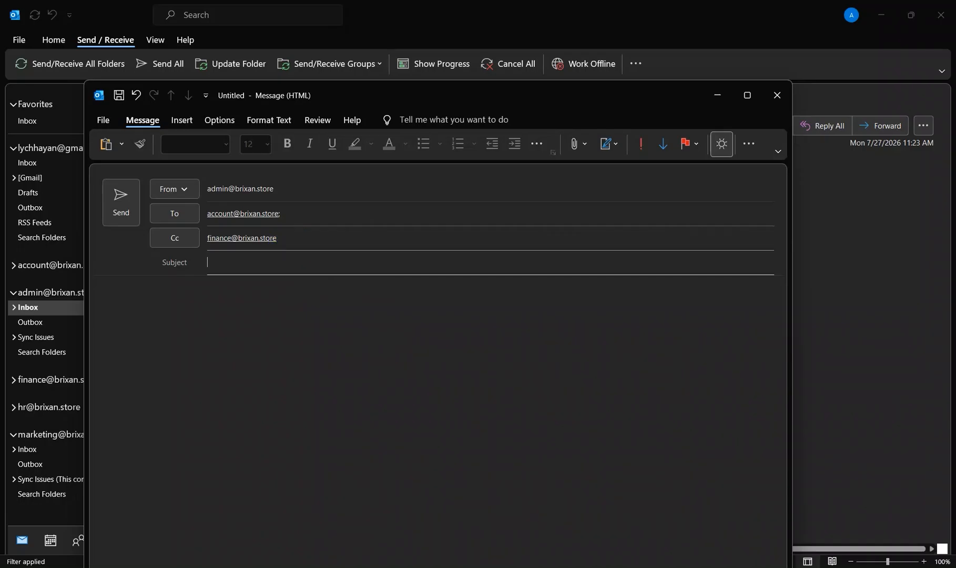
pyautogui.click(290, 237)
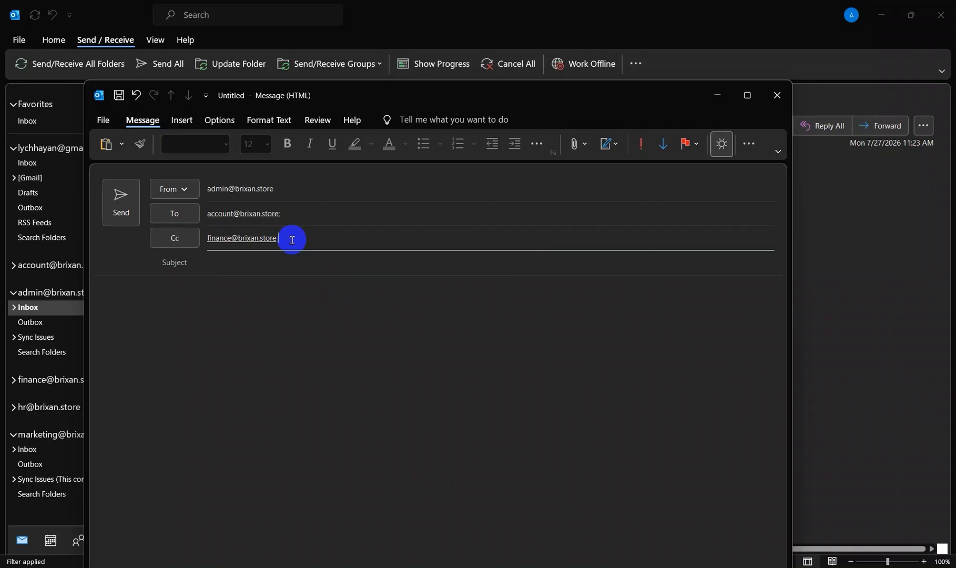
pyautogui.hotkey('ctrl', 'v')
pyautogui.click(301, 241)
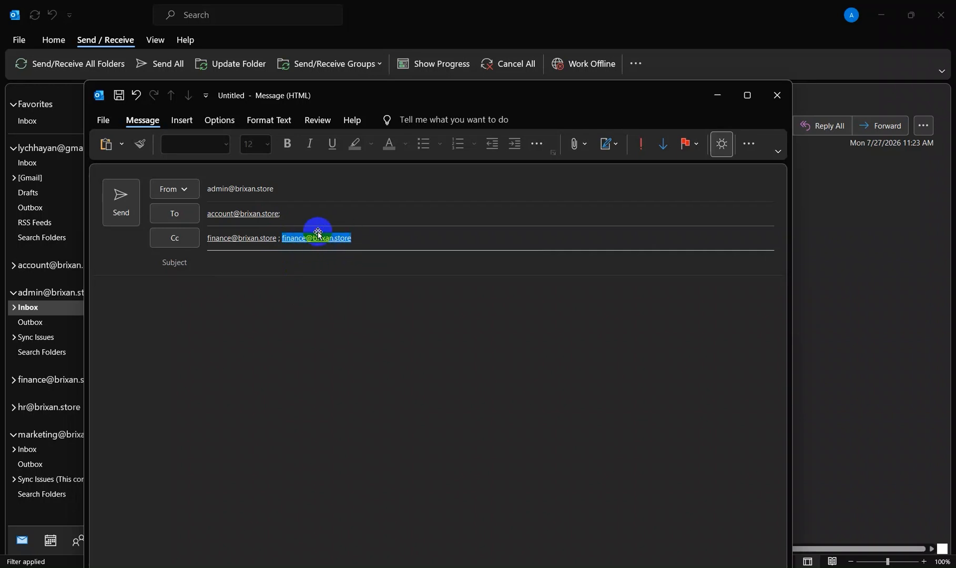
pyautogui.click(357, 242)
pyautogui.click(309, 237)
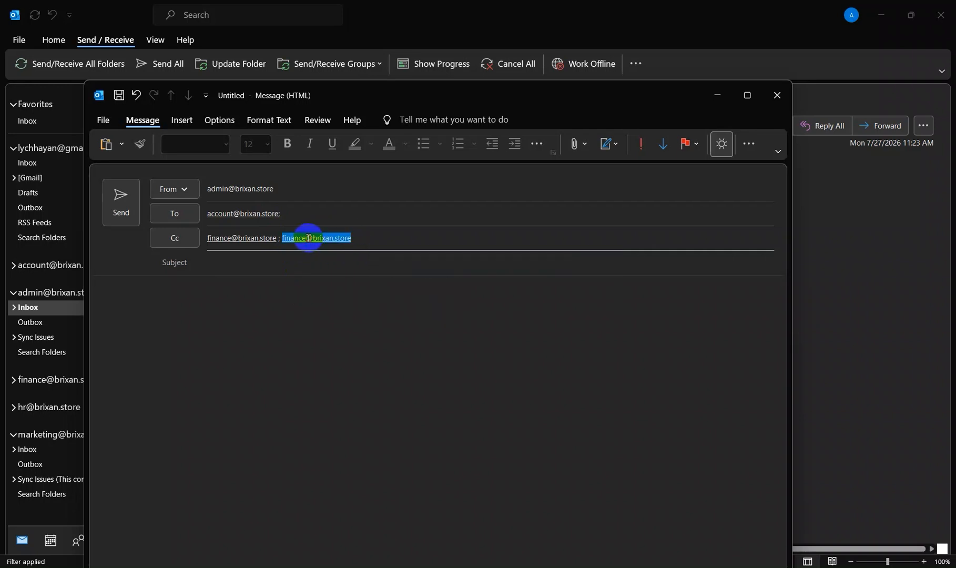
pyautogui.press('Delete')
pyautogui.click(363, 242)
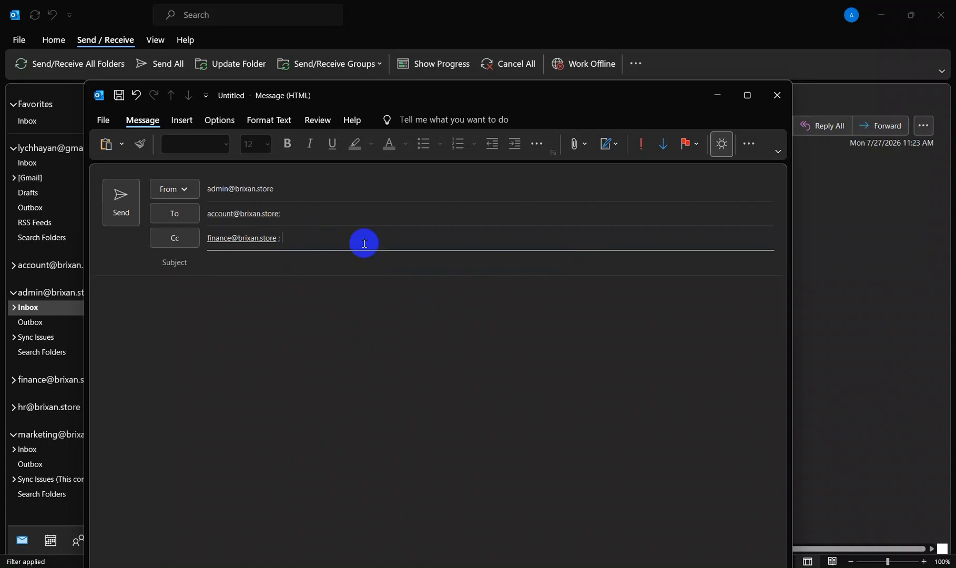
pyautogui.press('BackSpace')
pyautogui.press('BackSpace')
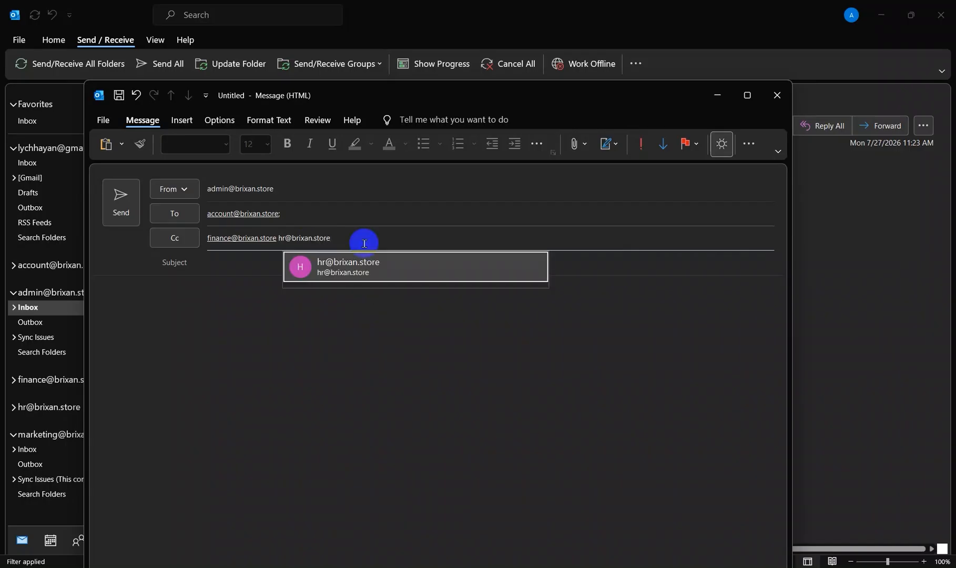
# Step: Add the domain's HR mailbox as a Cc recipient after the finance mailbox
pyautogui.click(380, 268)
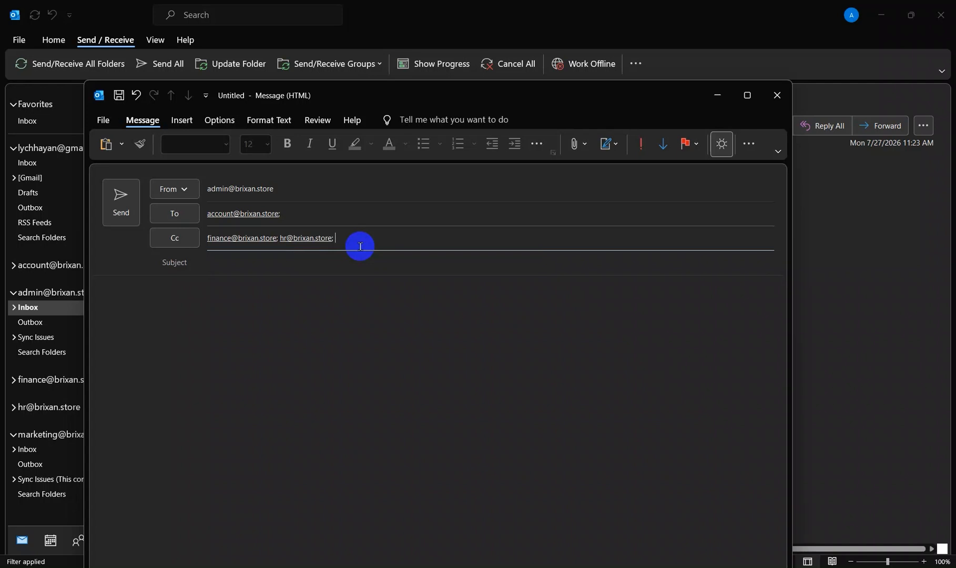
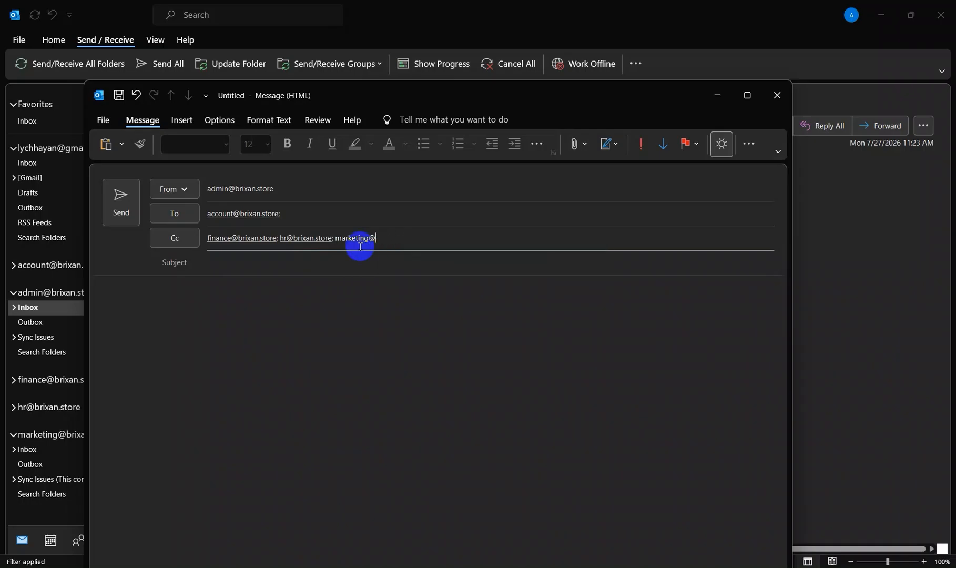
# Step: Add the marketing mailbox as another Cc recipient, correcting its domain to brixan.store
pyautogui.write('brixan.store')
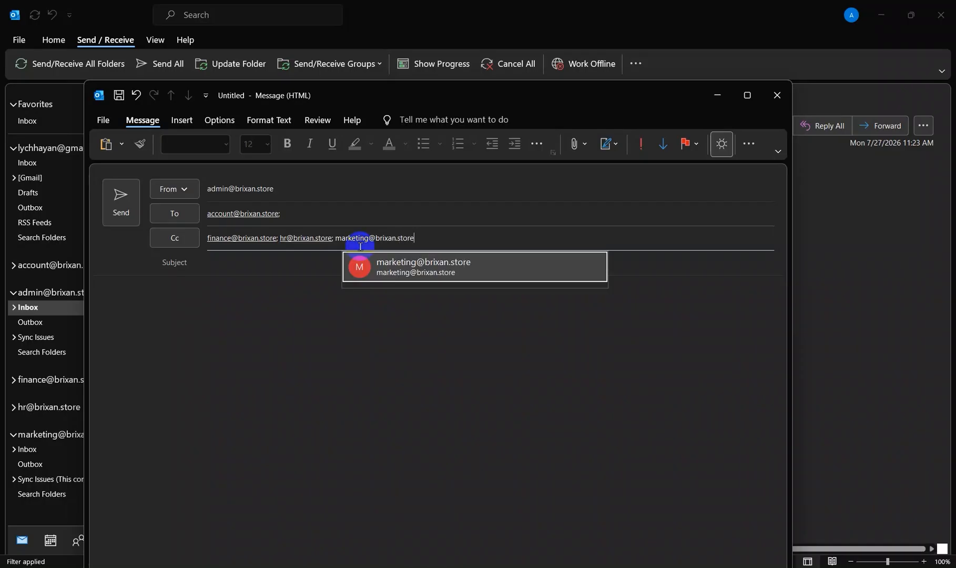
pyautogui.press('Return')
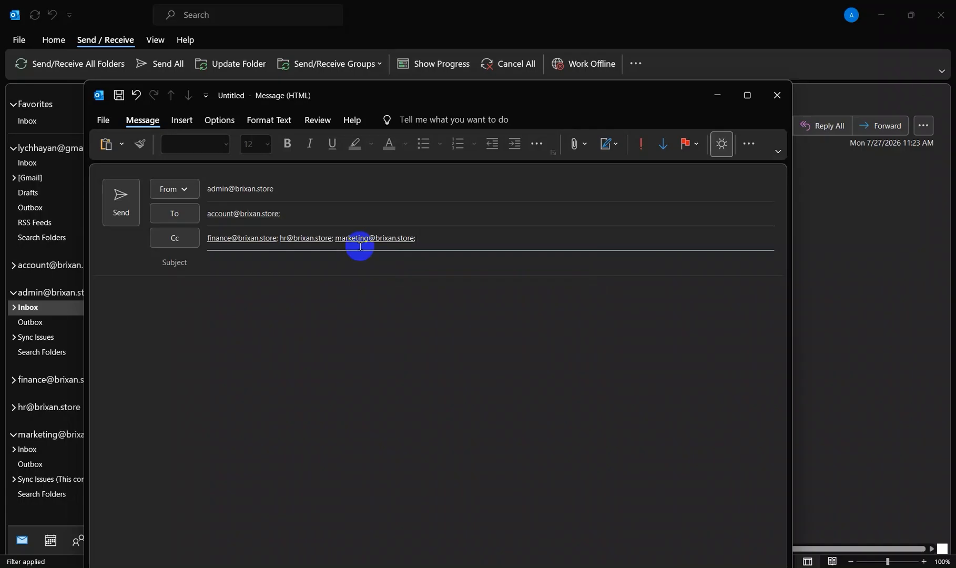
pyautogui.click(324, 241)
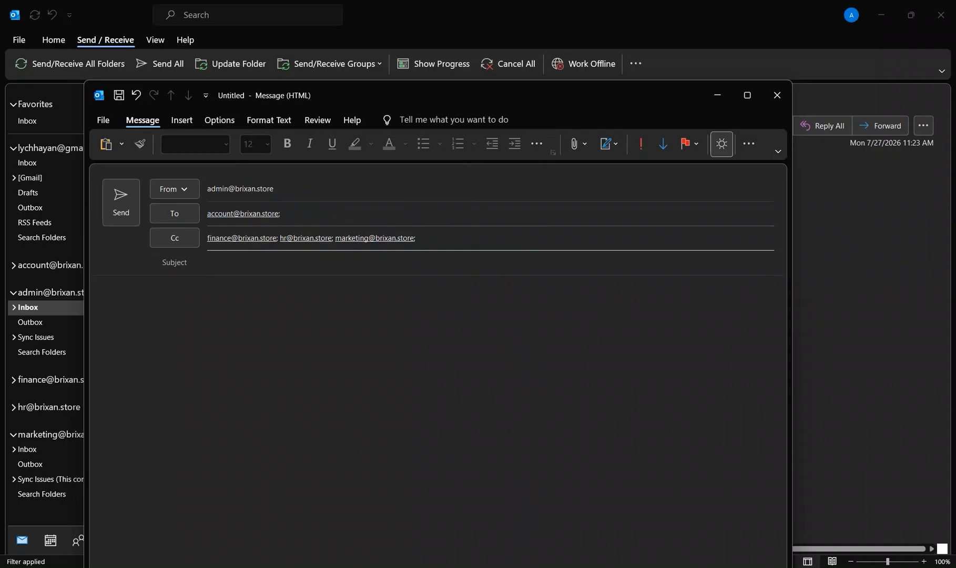
# Step: Send the email with the subject "FYI" and the body text "Hello from Setec!"
pyautogui.click(249, 269)
pyautogui.write('FYI')
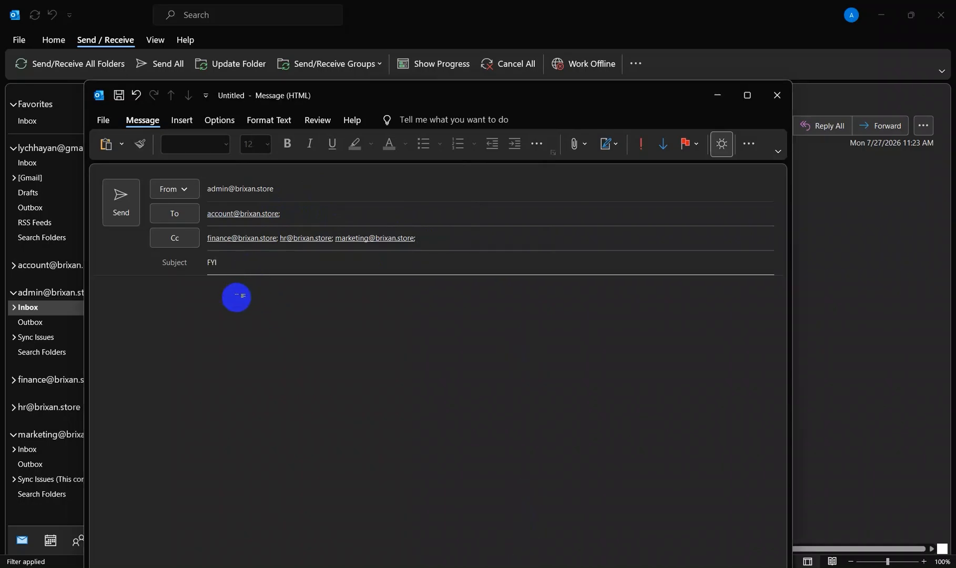
pyautogui.click(212, 326)
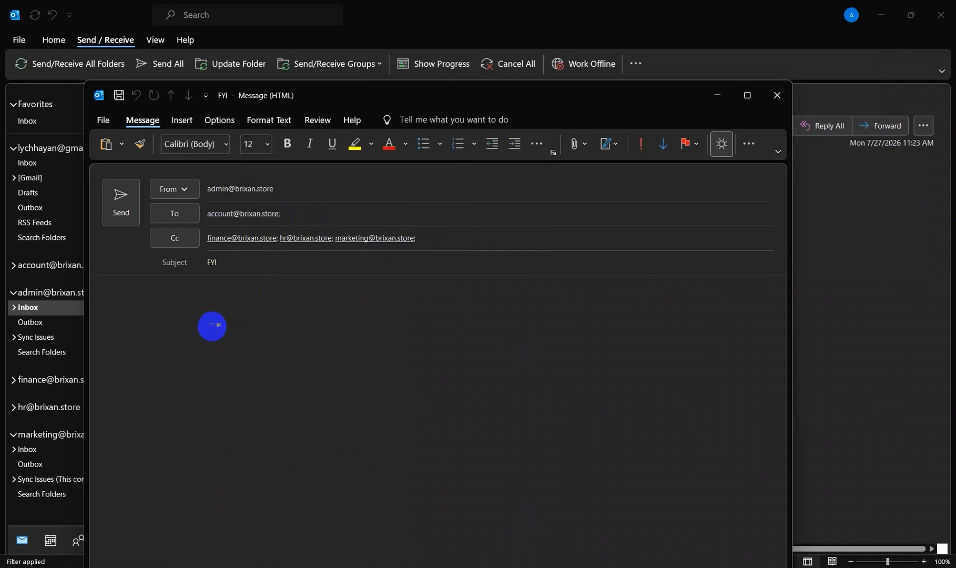
pyautogui.press('super+v')
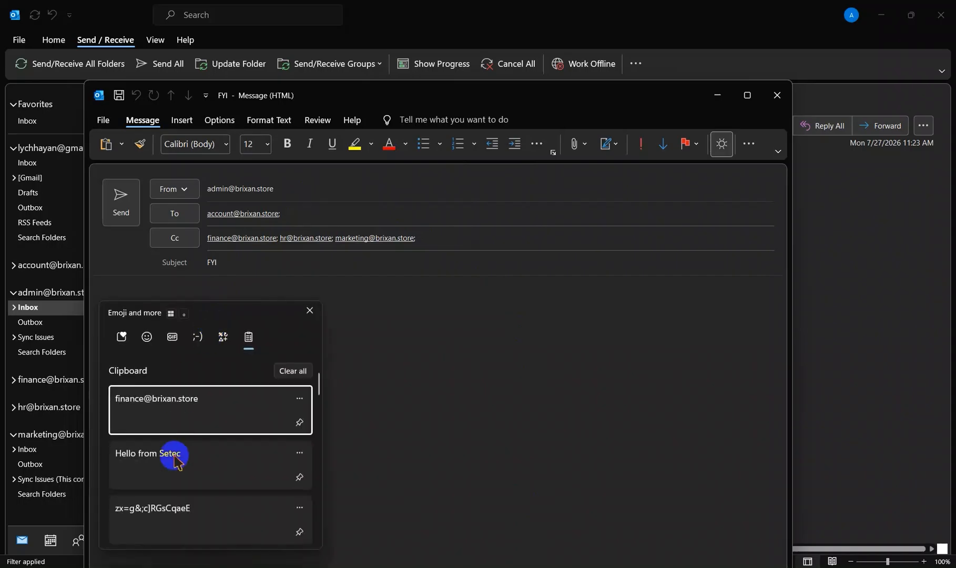
pyautogui.click(176, 462)
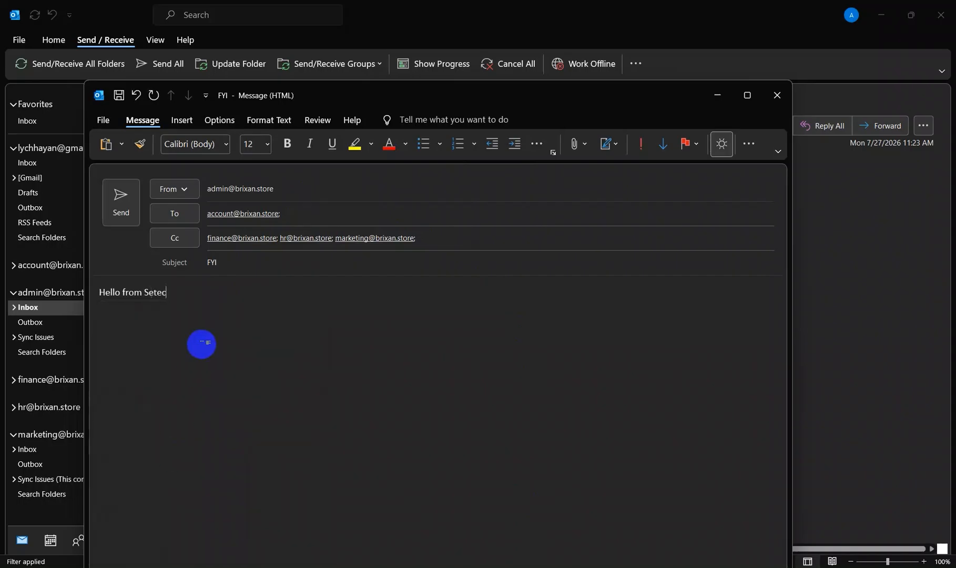
pyautogui.write('!')
pyautogui.tripleClick(191, 298)
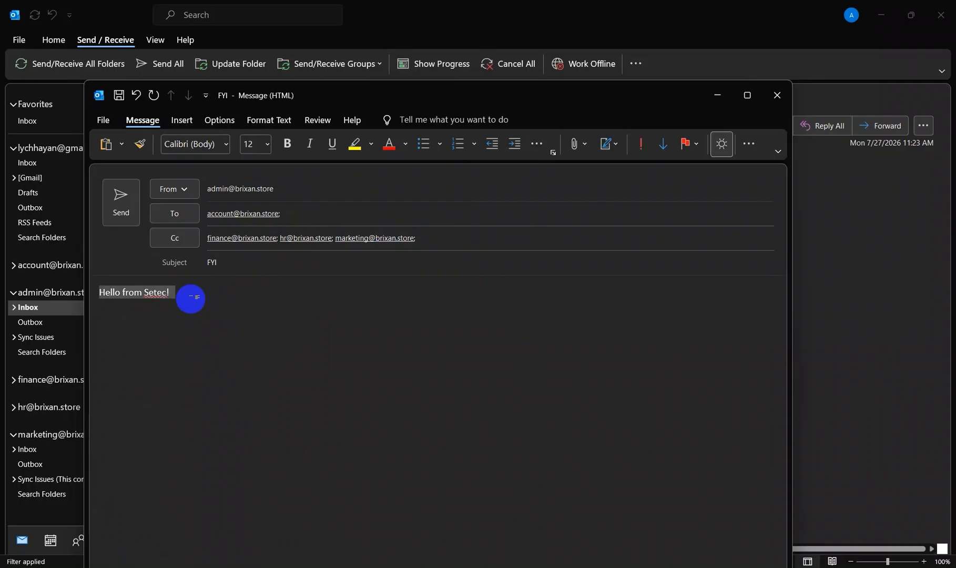
pyautogui.click(191, 298)
pyautogui.click(125, 215)
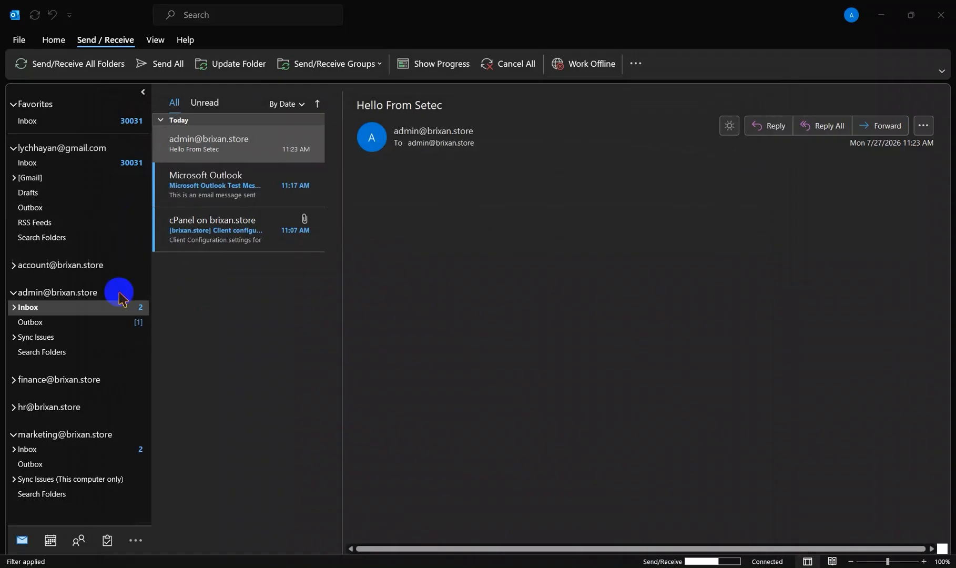
# Step: Update the marketing mailbox's inbox and open the received "FYI" email there
pyautogui.click(90, 449)
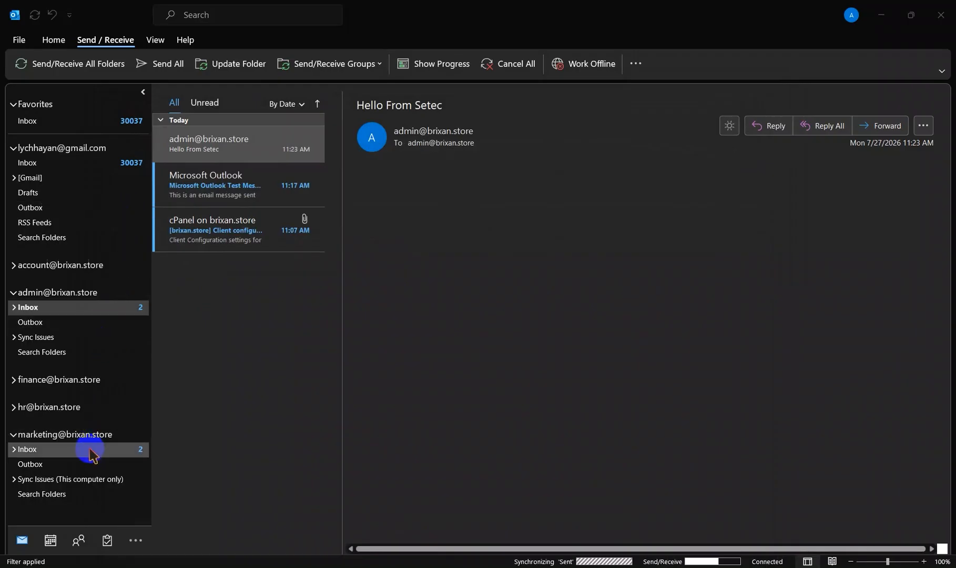
pyautogui.click(221, 159)
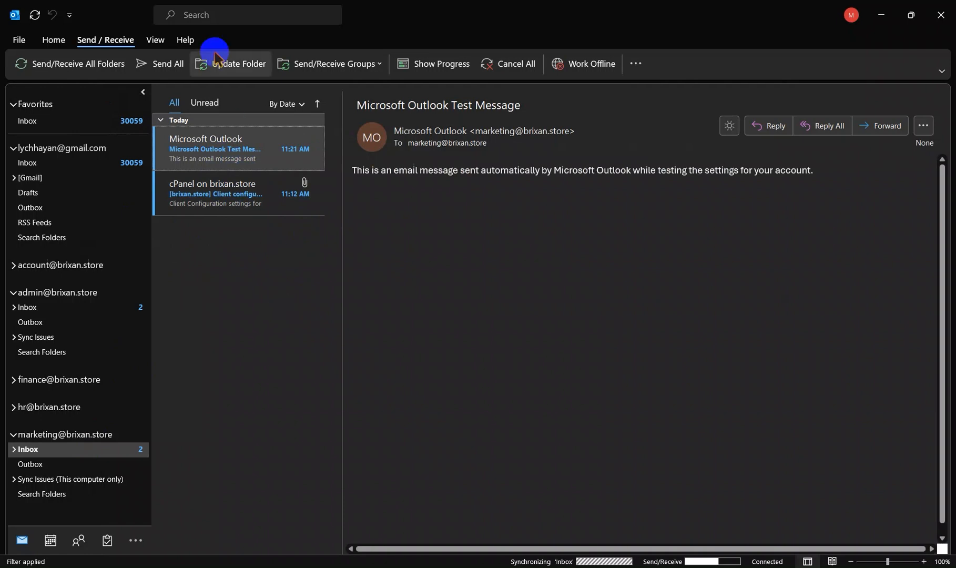
pyautogui.click(206, 67)
pyautogui.click(92, 313)
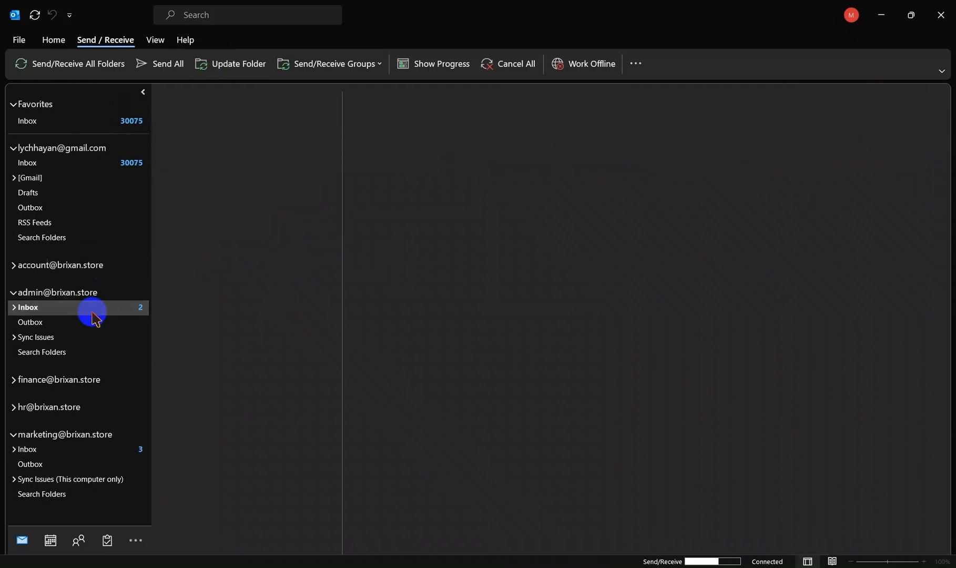
pyautogui.click(56, 451)
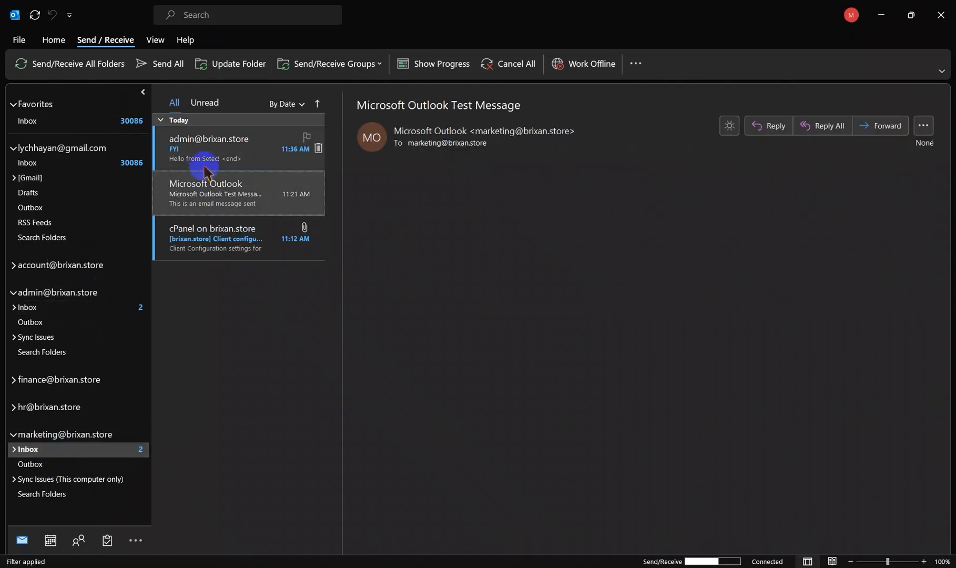
pyautogui.click(214, 142)
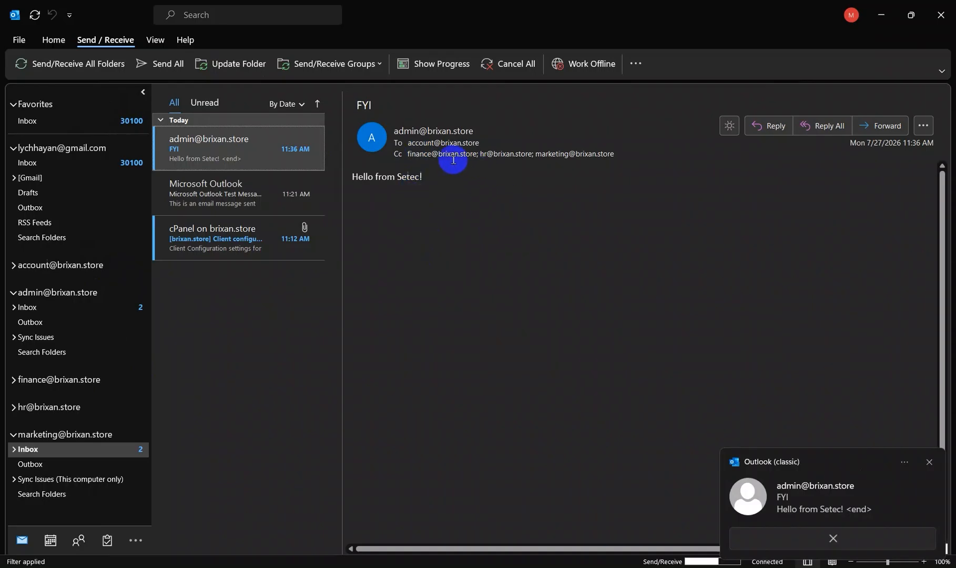
pyautogui.click(930, 461)
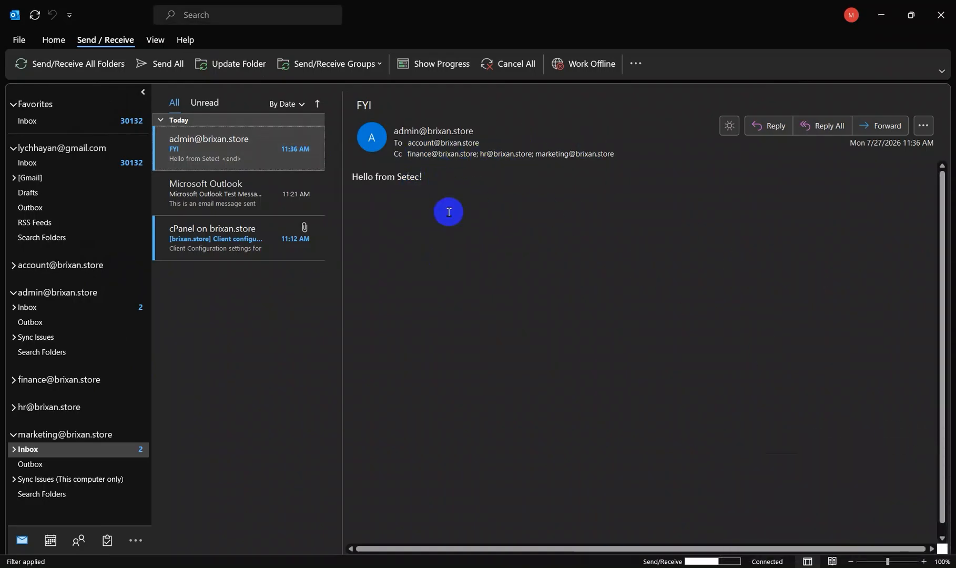
# Step: Expand the finance and HR mailboxes and open the "FYI" email in each of their inboxes
pyautogui.click(60, 310)
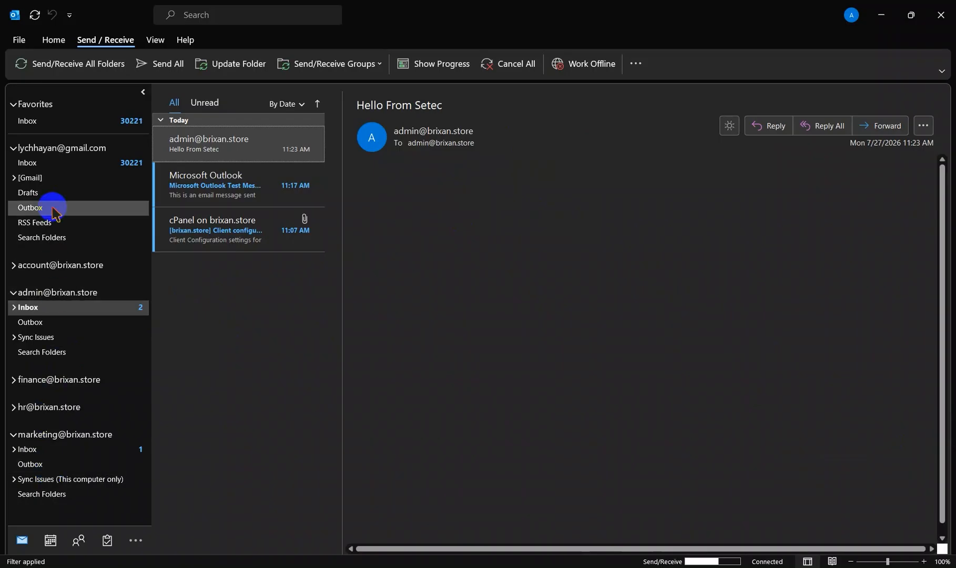
pyautogui.click(15, 380)
pyautogui.click(39, 395)
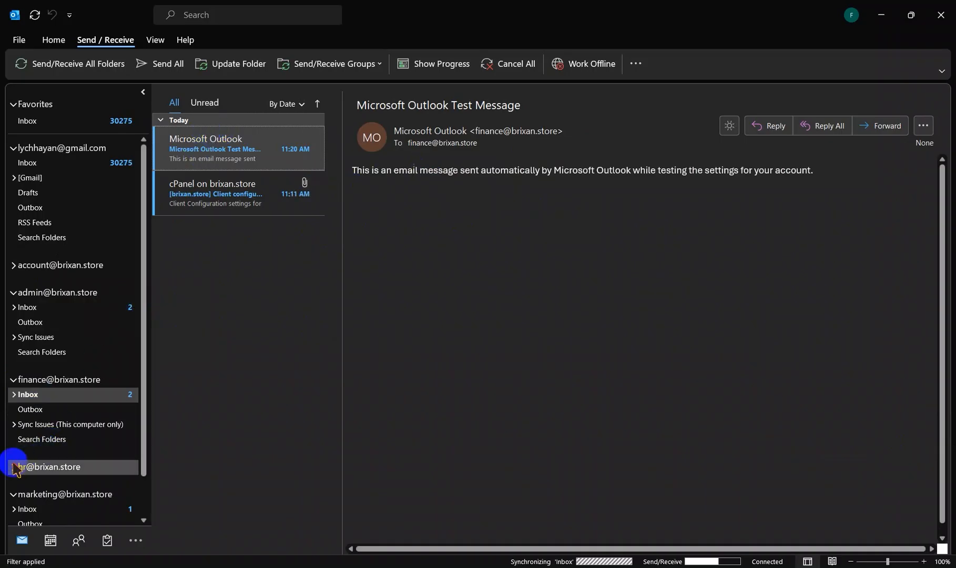
pyautogui.click(14, 466)
pyautogui.scroll(-1, 97, 455)
pyautogui.click(97, 455)
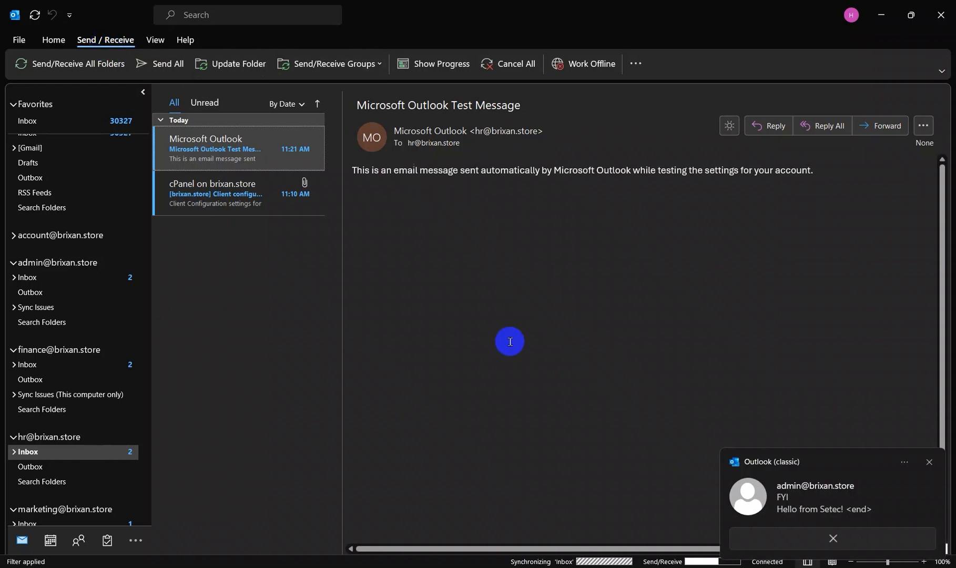
pyautogui.click(247, 150)
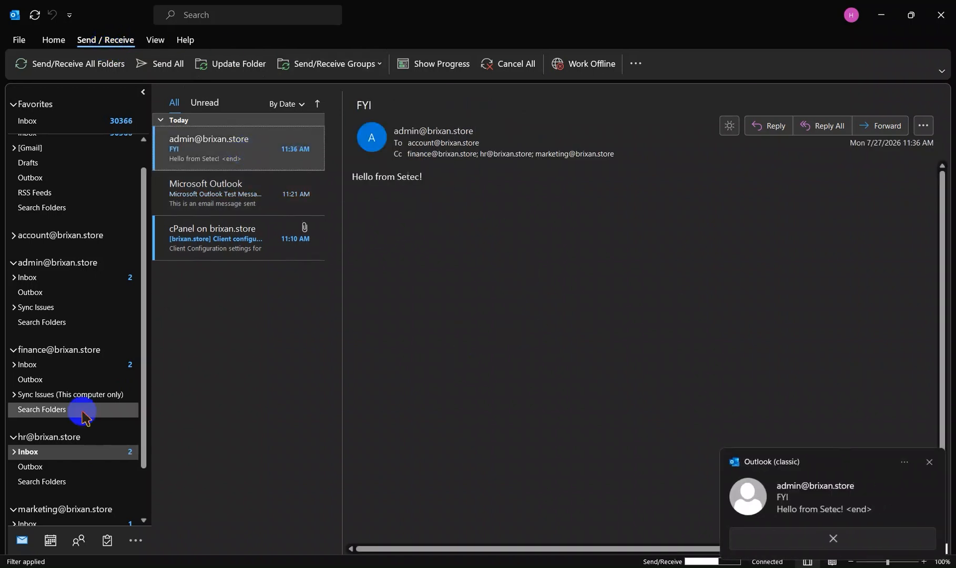
pyautogui.click(67, 365)
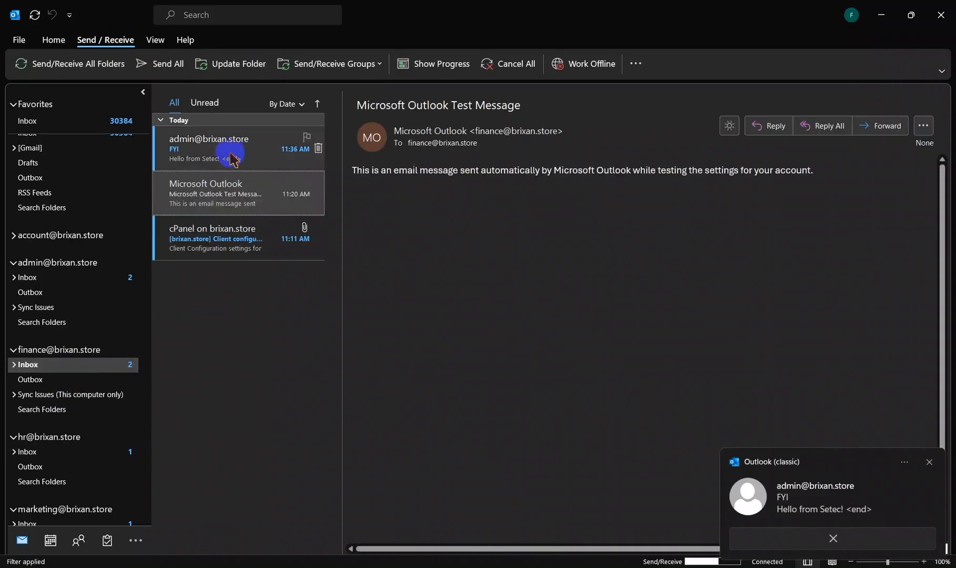
pyautogui.click(225, 150)
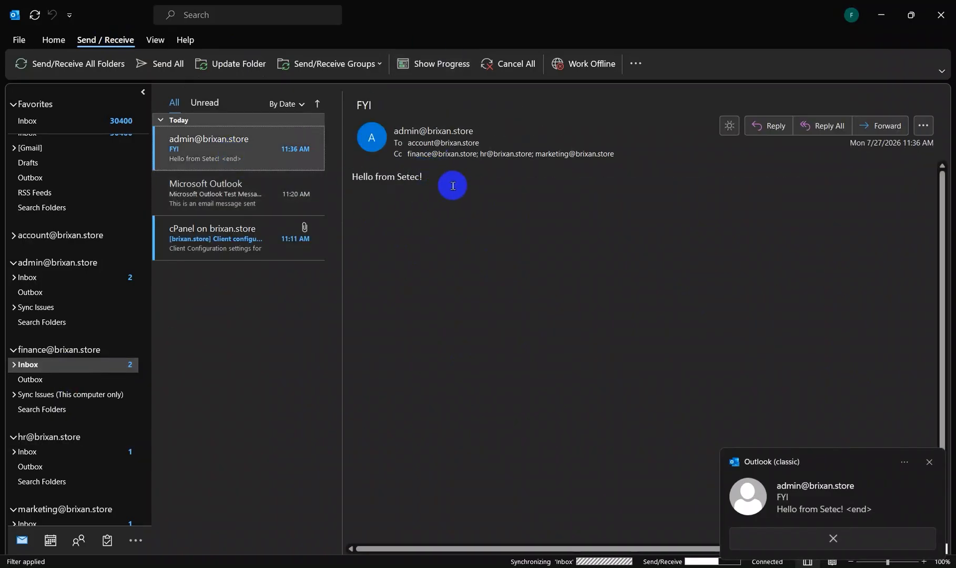
# Step: Open the "FYI" email in the account mailbox's inbox and send the reply "ok" to the admin mailbox
pyautogui.click(43, 277)
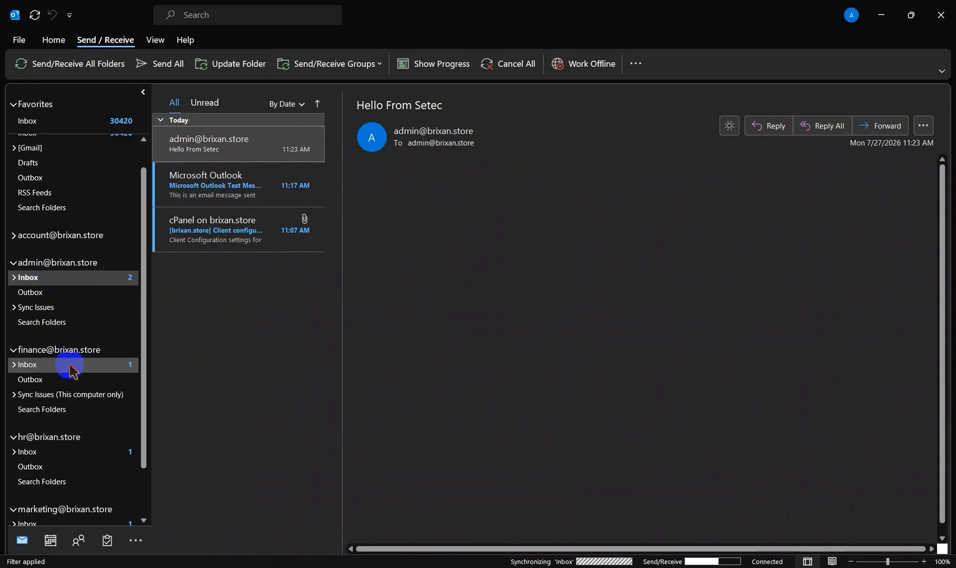
pyautogui.click(13, 236)
pyautogui.click(64, 250)
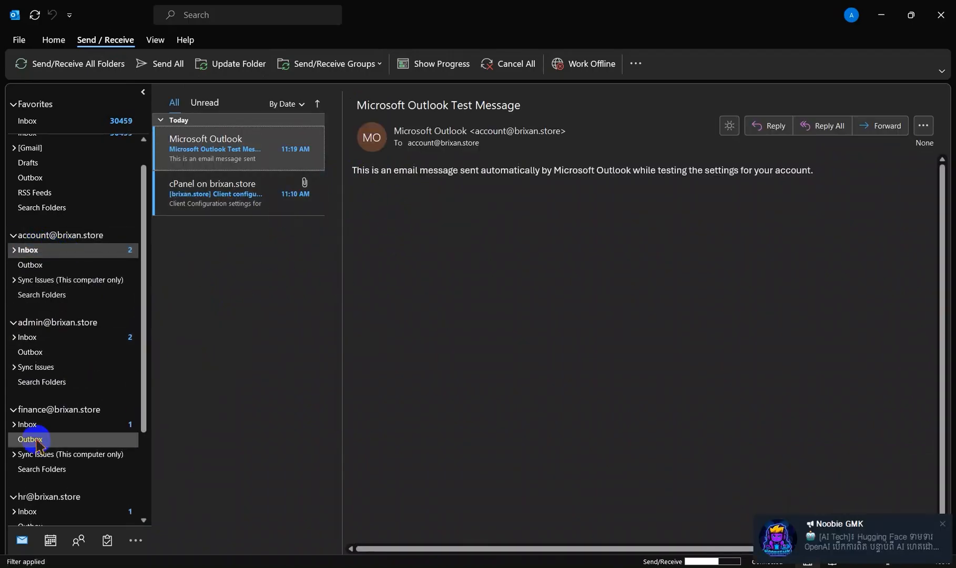
pyautogui.scroll(-3, 37, 442)
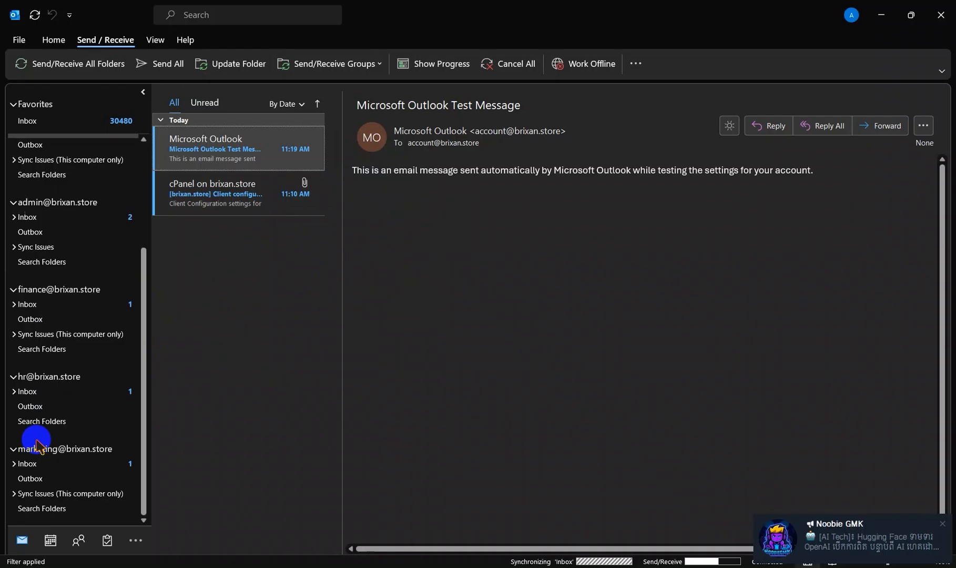
pyautogui.scroll(3, 37, 445)
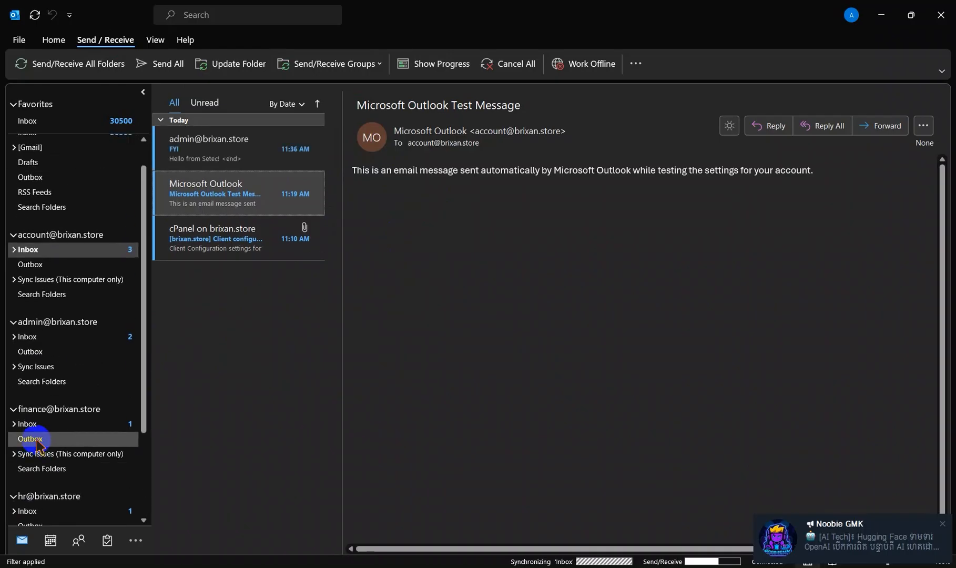
pyautogui.click(187, 141)
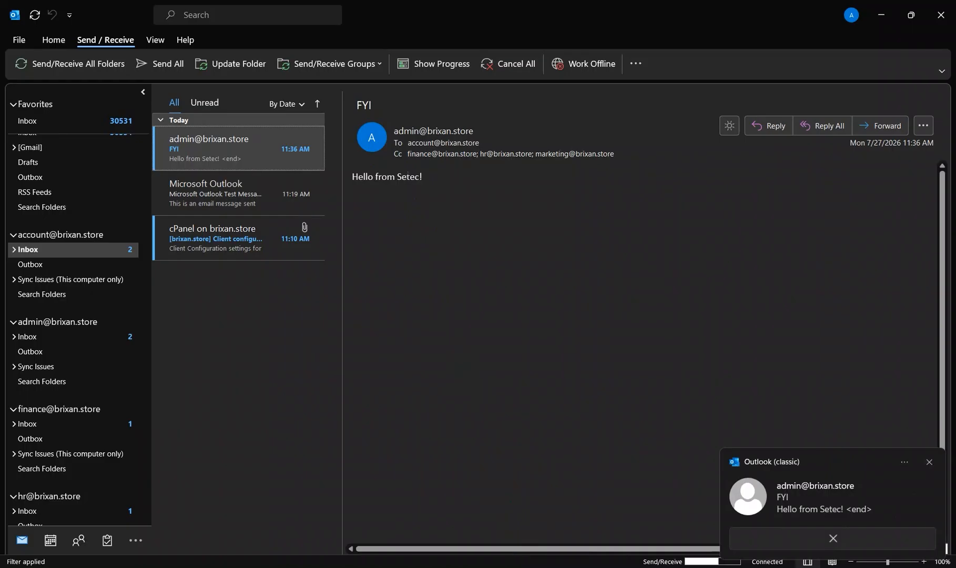
pyautogui.click(765, 125)
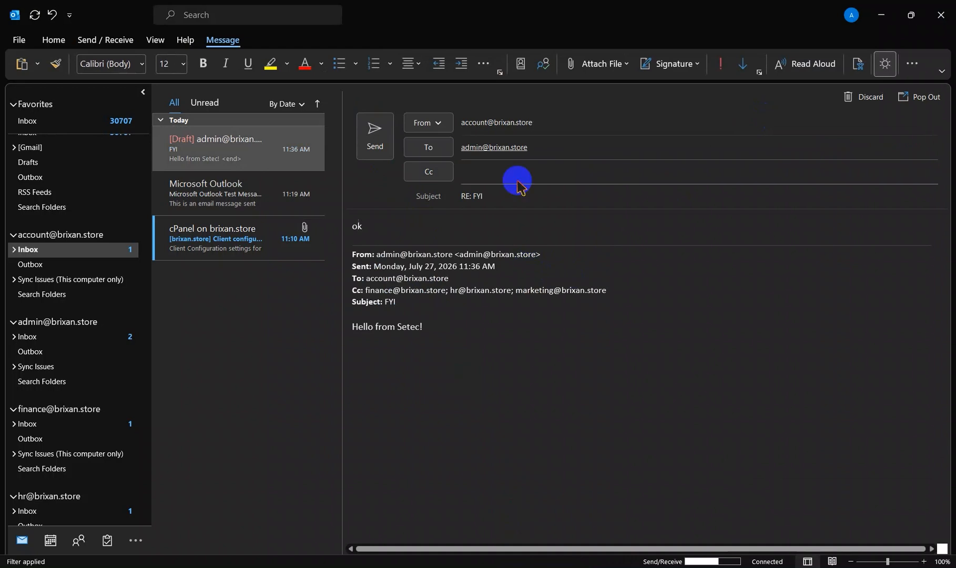
pyautogui.click(375, 136)
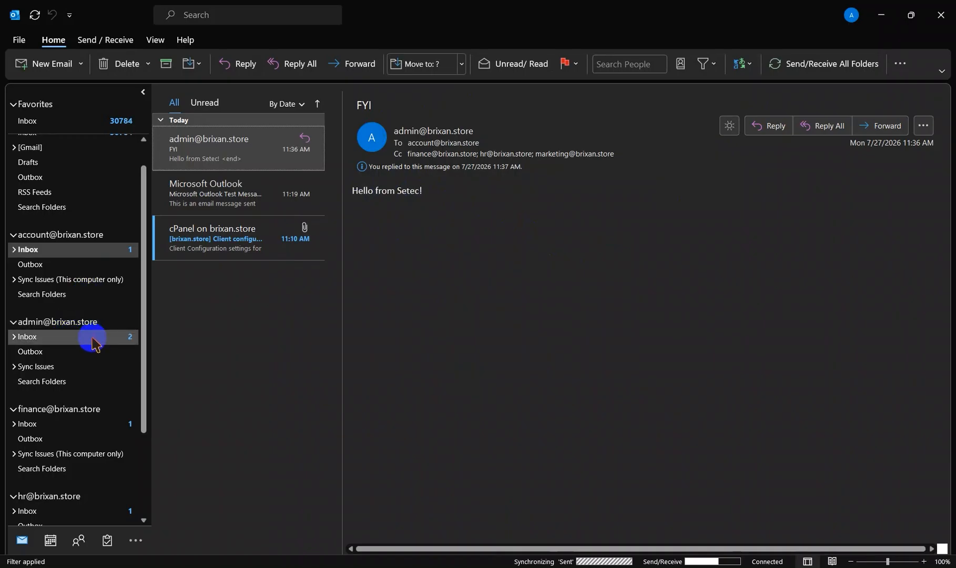
# Step: Reply to the "FYI" email from the finance mailbox with the text "Ok" and send it
pyautogui.scroll(-1, 92, 343)
pyautogui.click(79, 394)
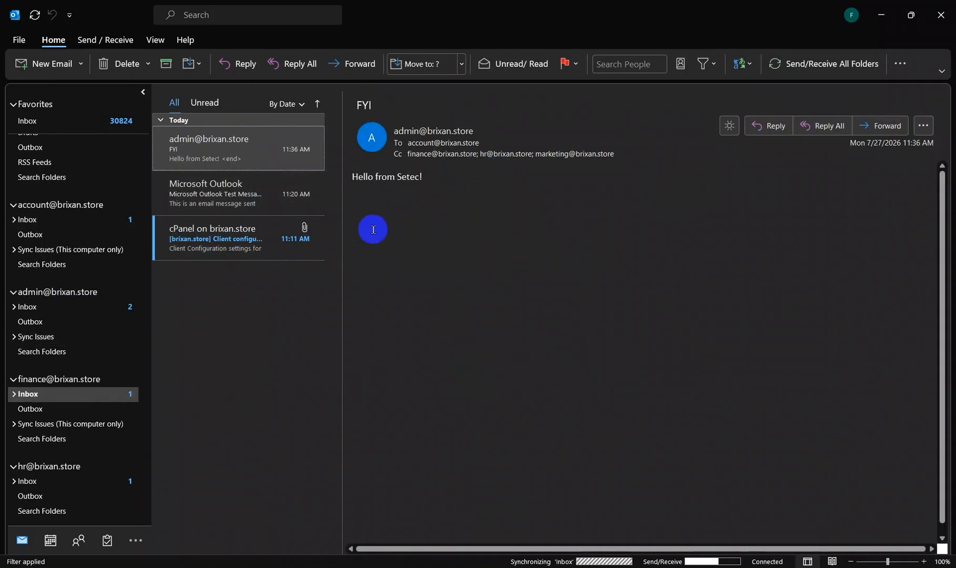
pyautogui.click(775, 126)
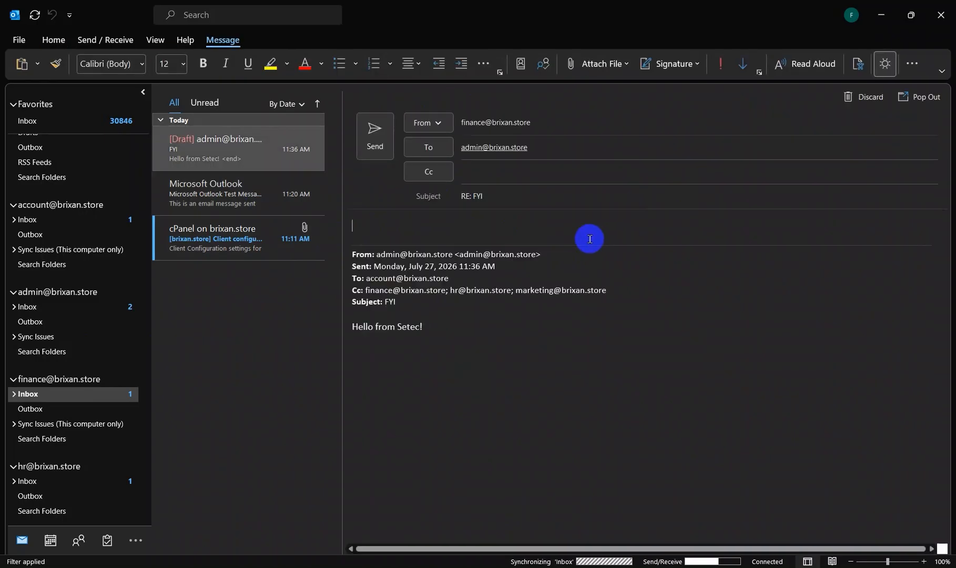
pyautogui.write('Ok')
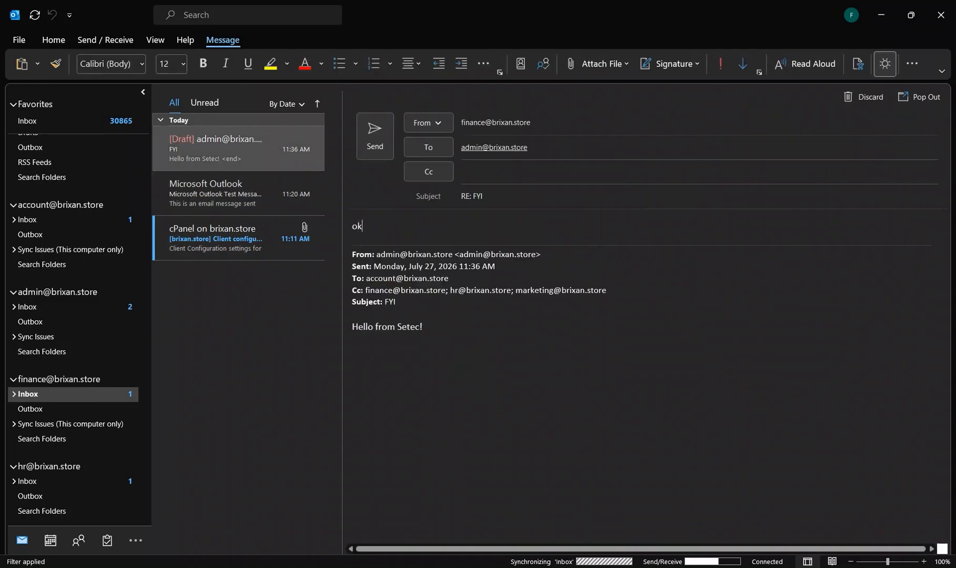
pyautogui.press('Return')
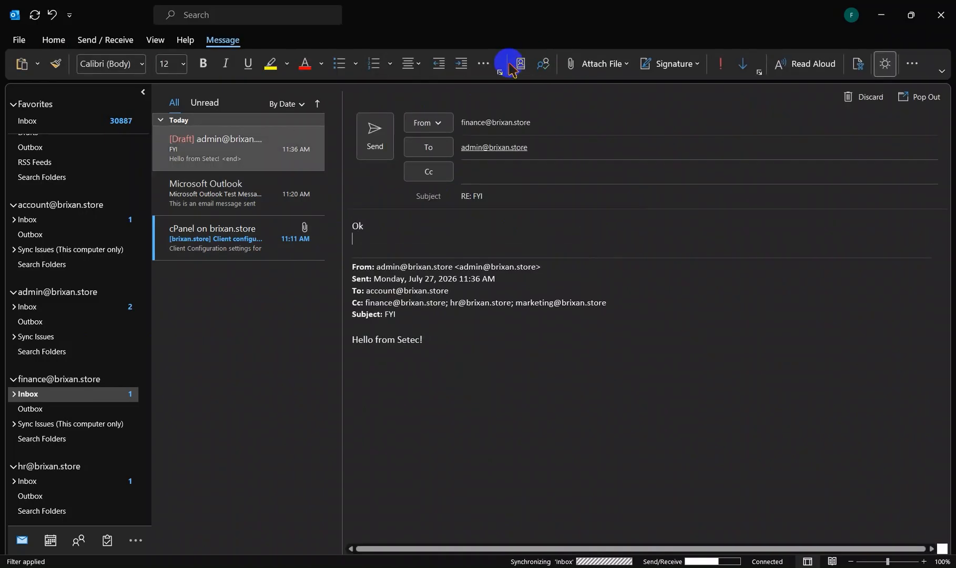
pyautogui.click(372, 133)
# Step: Reply to the "FYI" email from the HR mailbox with the text "ok" and send it
pyautogui.scroll(-2, 31, 441)
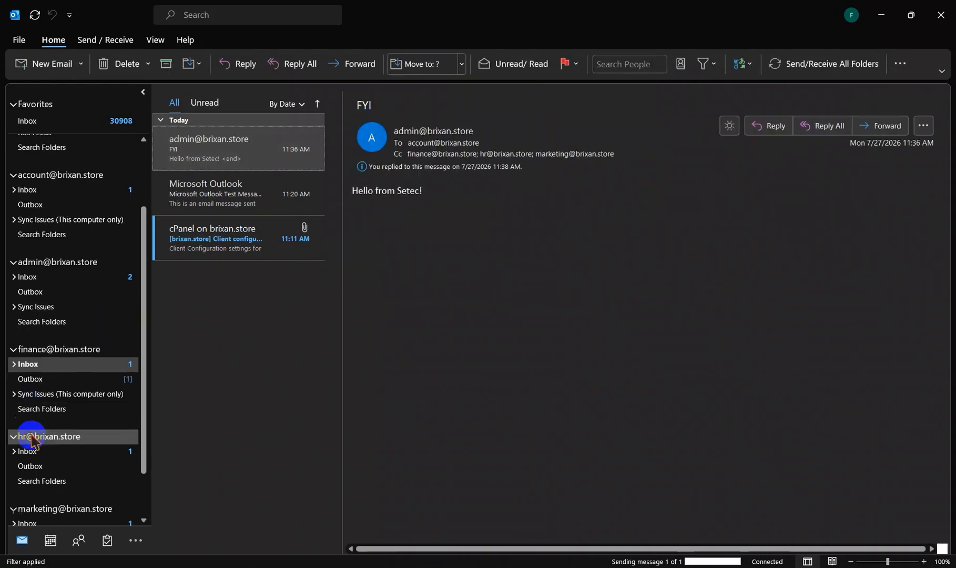
pyautogui.click(43, 423)
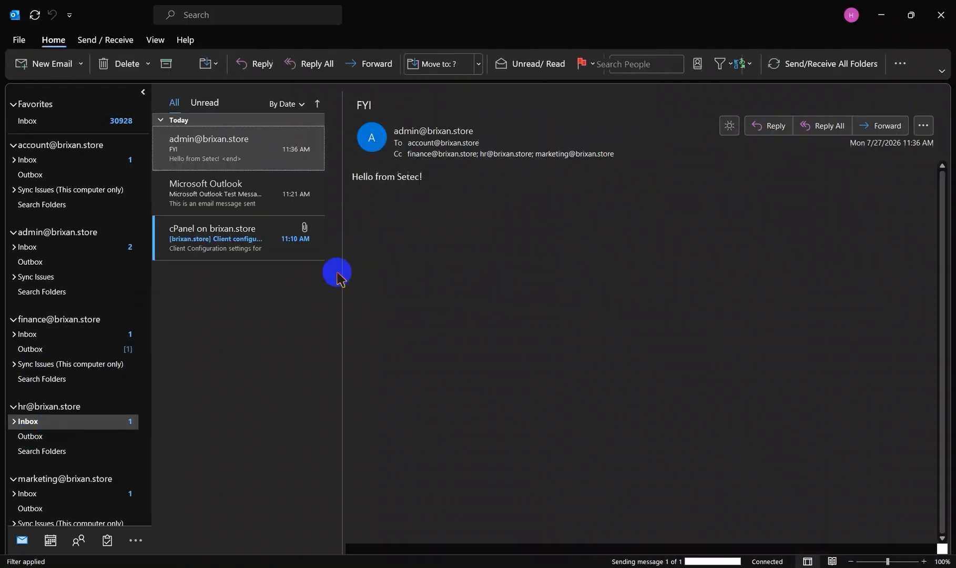
pyautogui.click(758, 132)
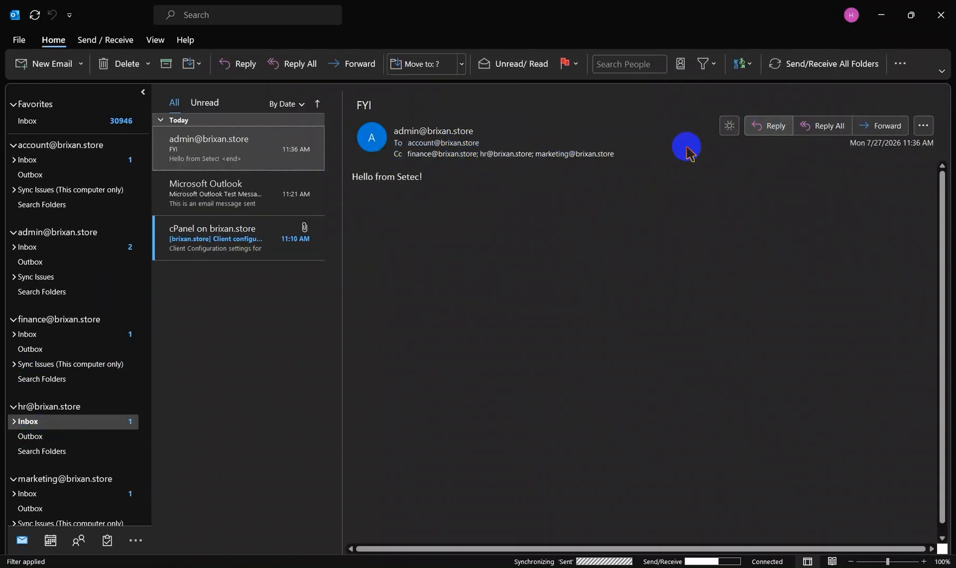
pyautogui.write('ok')
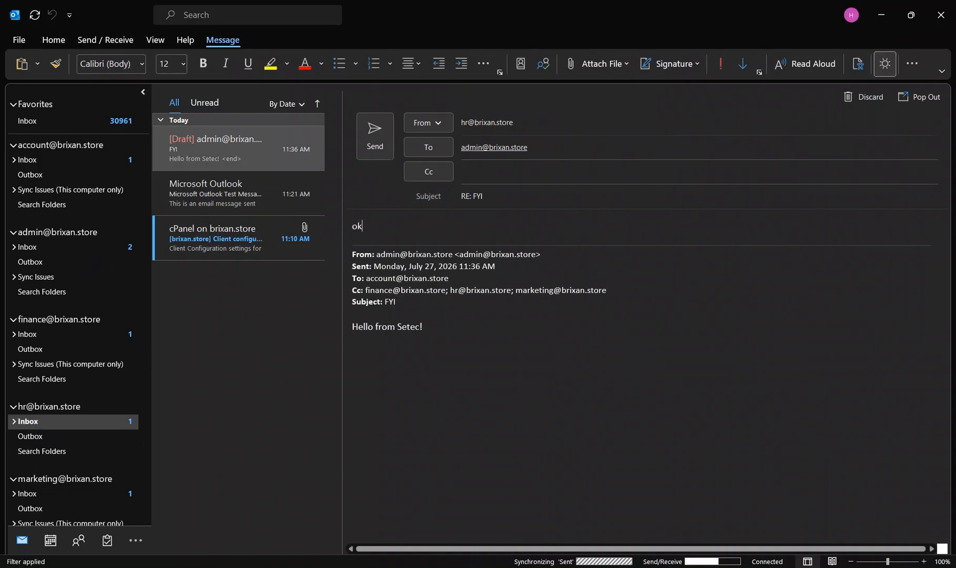
pyautogui.click(368, 135)
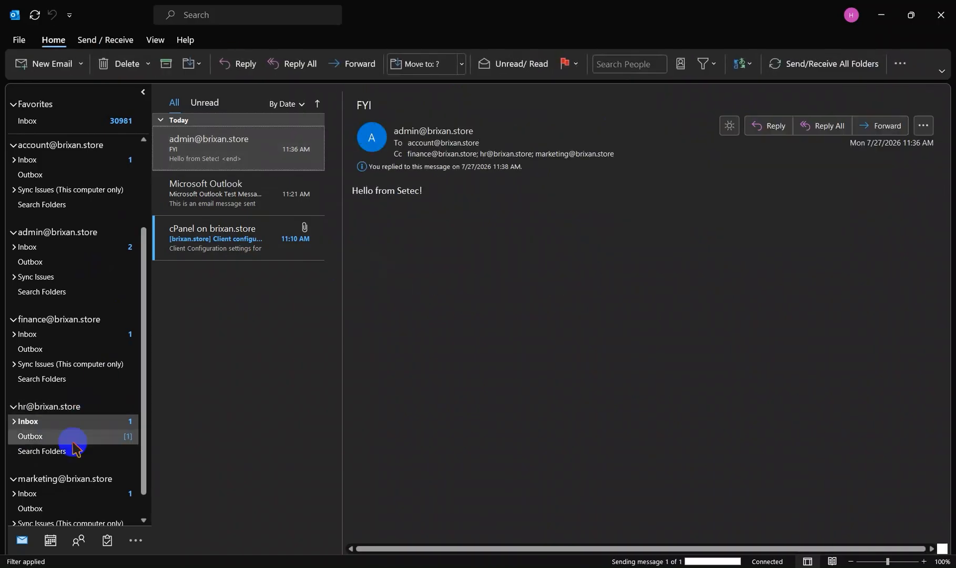
# Step: Reply to the "FYI" email from the marketing mailbox with the text "ok" and send it
pyautogui.scroll(-1, 73, 452)
pyautogui.click(67, 464)
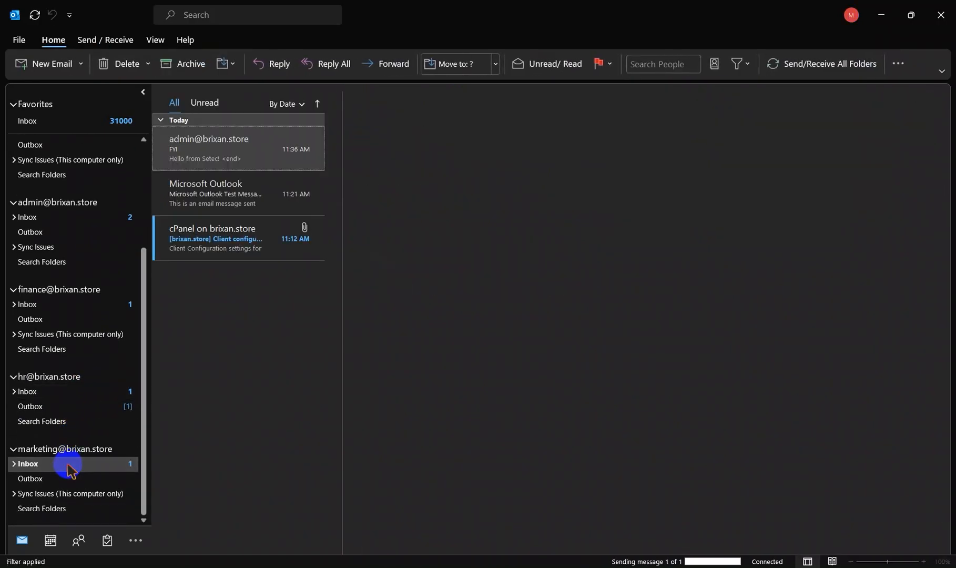
pyautogui.click(769, 136)
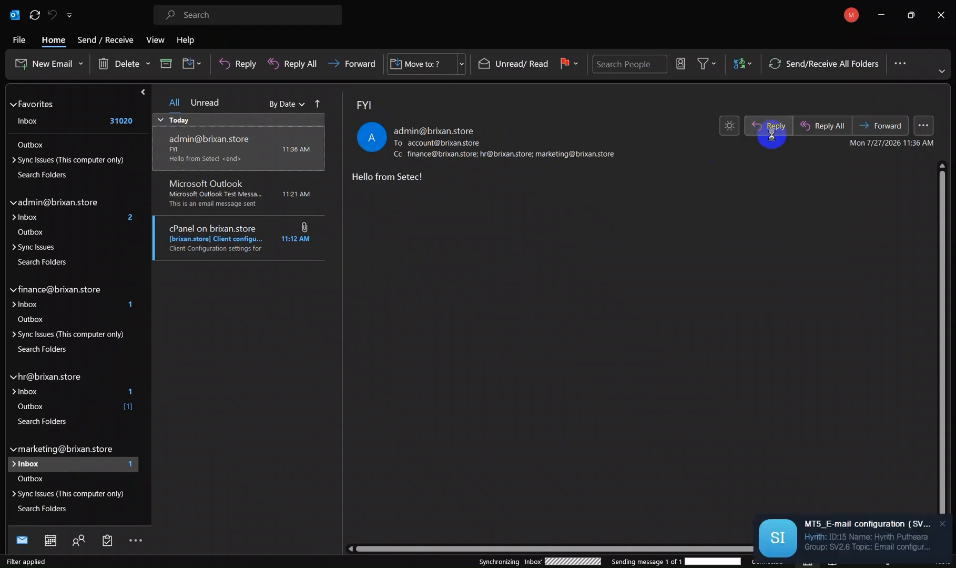
pyautogui.click(384, 230)
pyautogui.write('o')
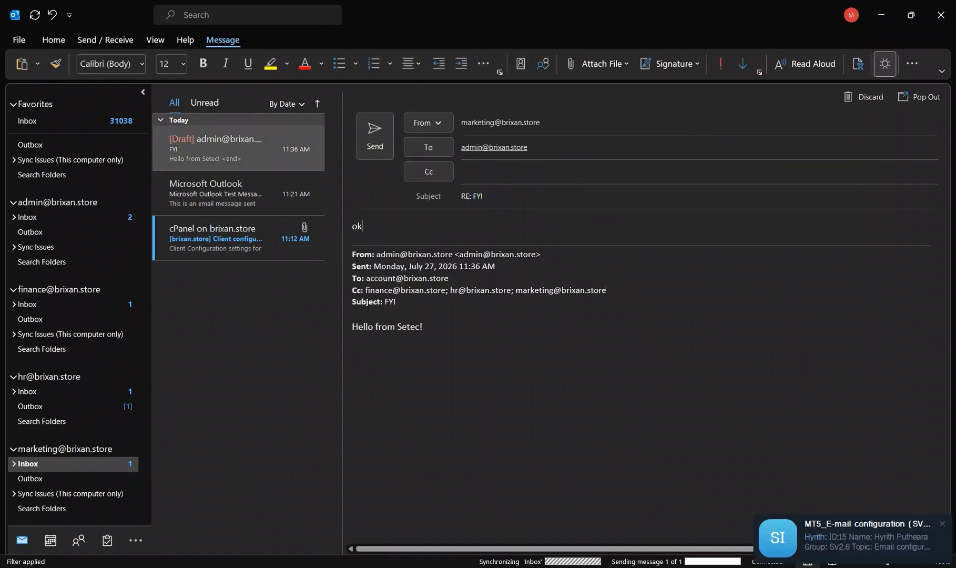
pyautogui.write('k')
pyautogui.click(375, 129)
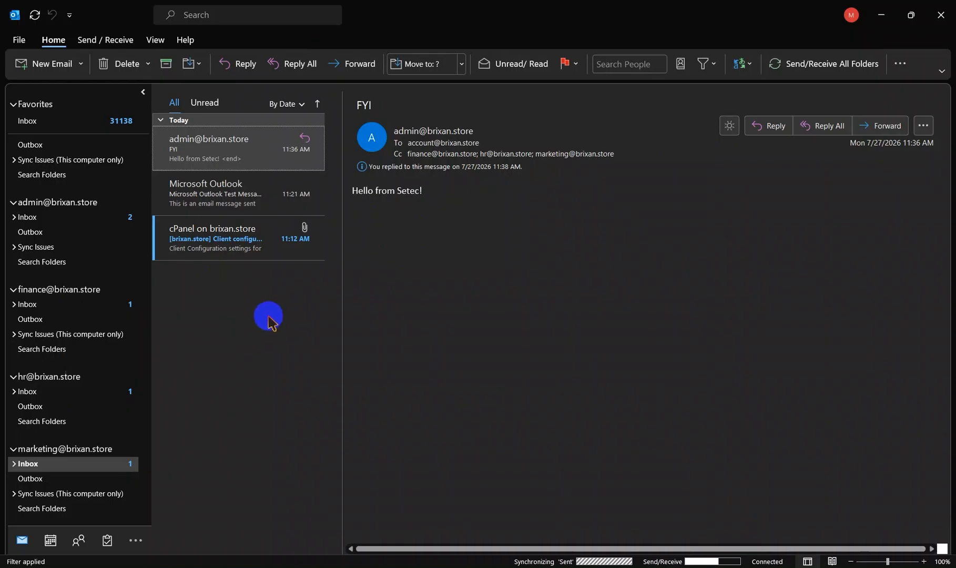
# Step: Start a new email from the account mailbox and address it to the admin mailbox
pyautogui.scroll(3, 62, 278)
pyautogui.click(64, 283)
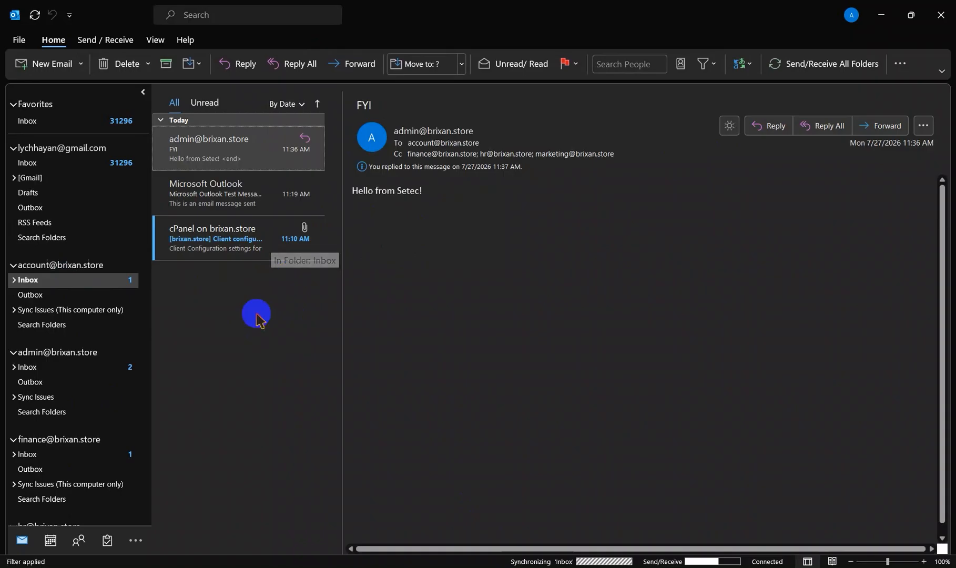
pyautogui.rightClick(235, 335)
pyautogui.click(279, 351)
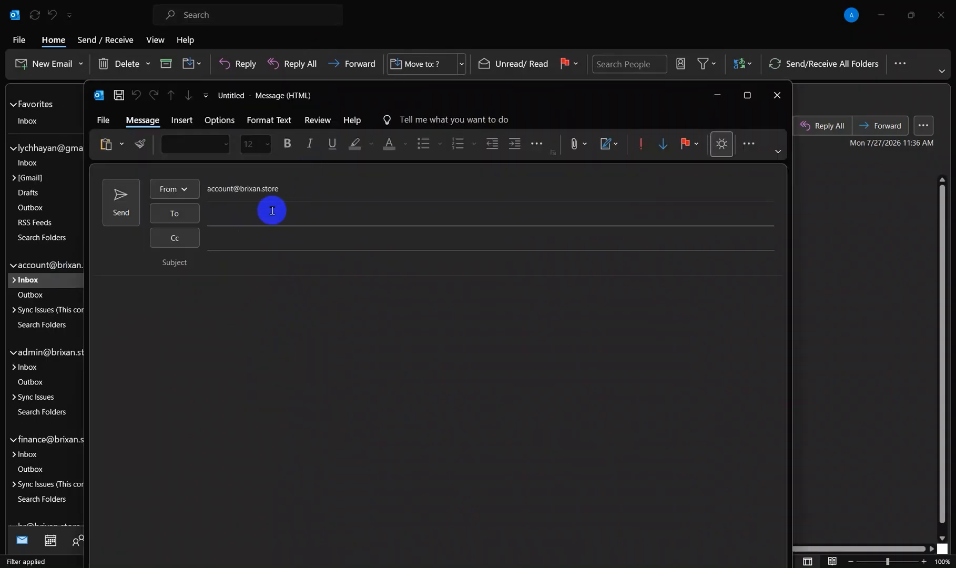
pyautogui.write('ad')
pyautogui.click(278, 246)
# Step: Add the finance, marketing and HR mailboxes as Cc recipients of the new email
pyautogui.click(257, 239)
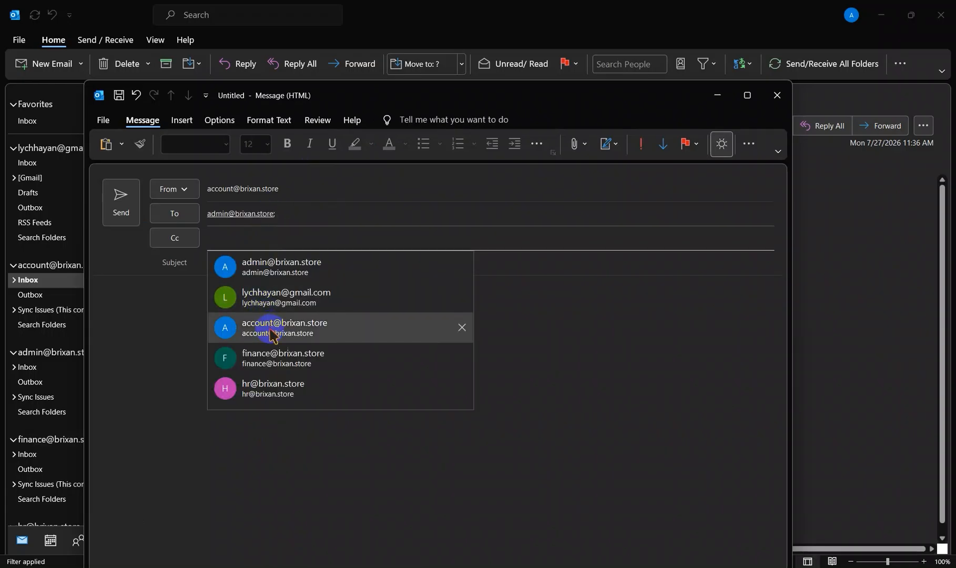
pyautogui.click(287, 359)
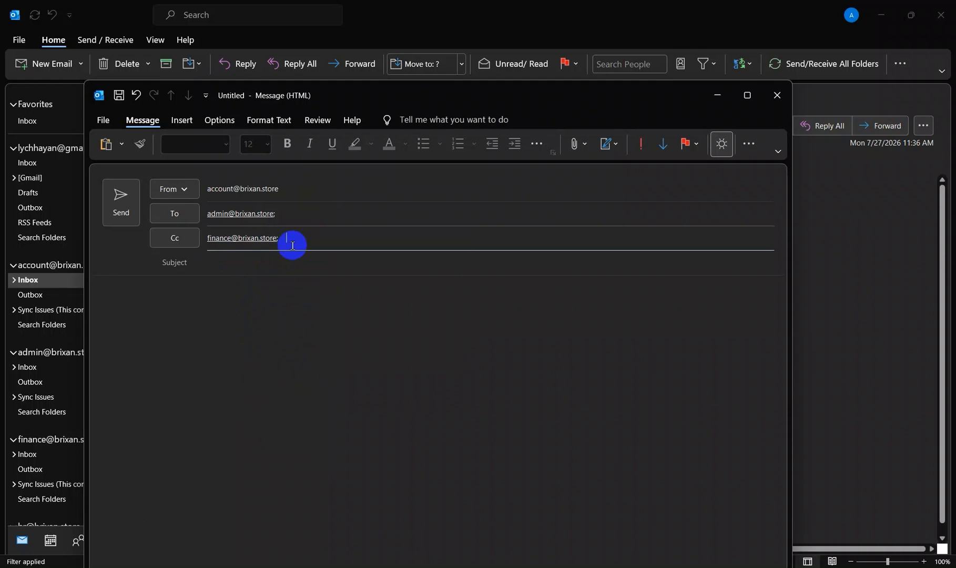
pyautogui.write('ma')
pyautogui.press('Return')
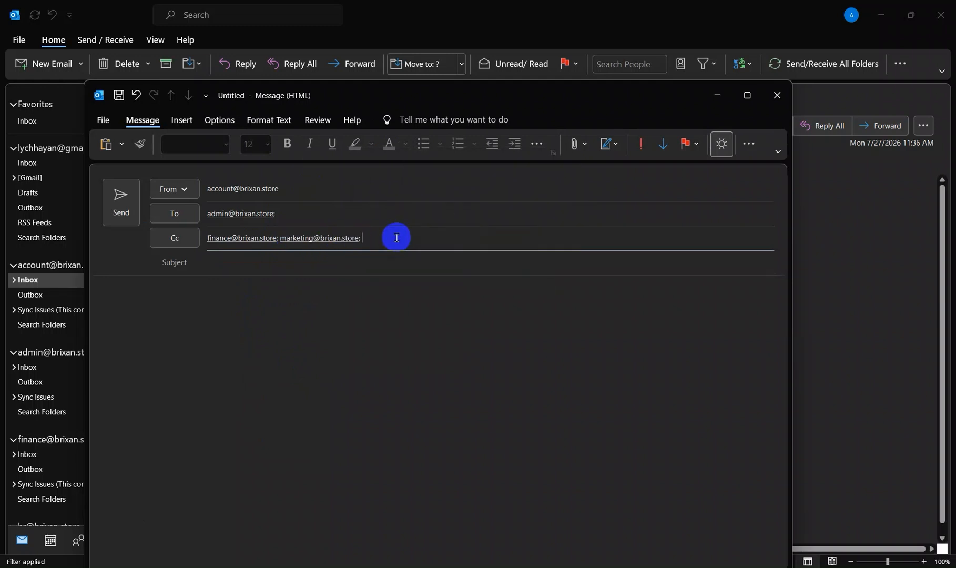
pyautogui.write('hr')
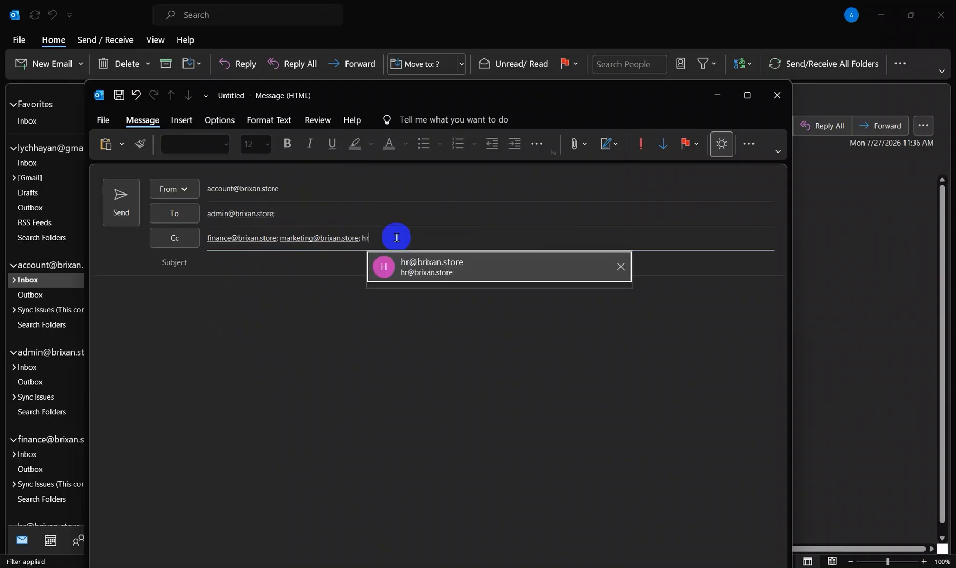
pyautogui.click(426, 275)
# Step: Give the email the subject "FYI" and the body text "Hello from Setec!", and send it
pyautogui.click(272, 262)
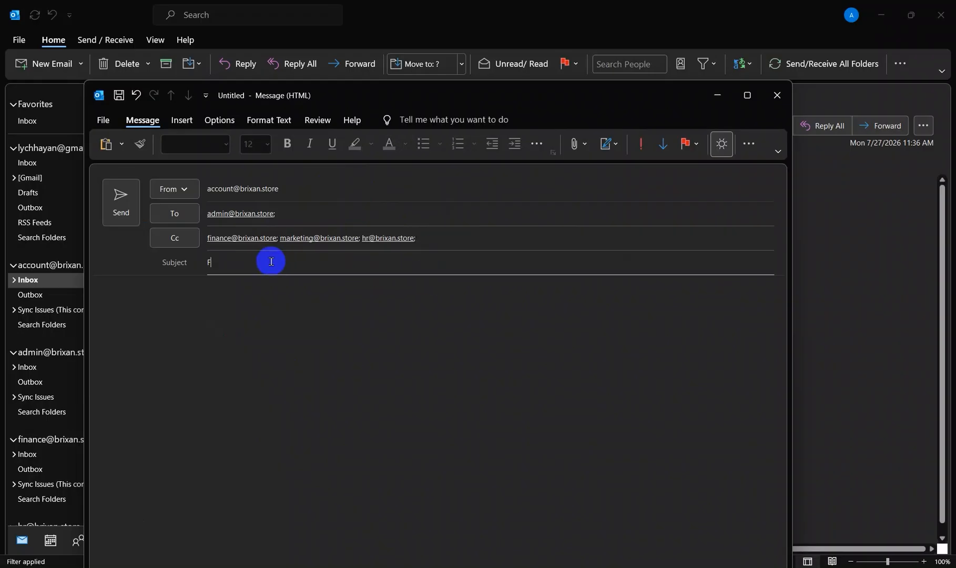
pyautogui.write('FYI')
pyautogui.click(224, 306)
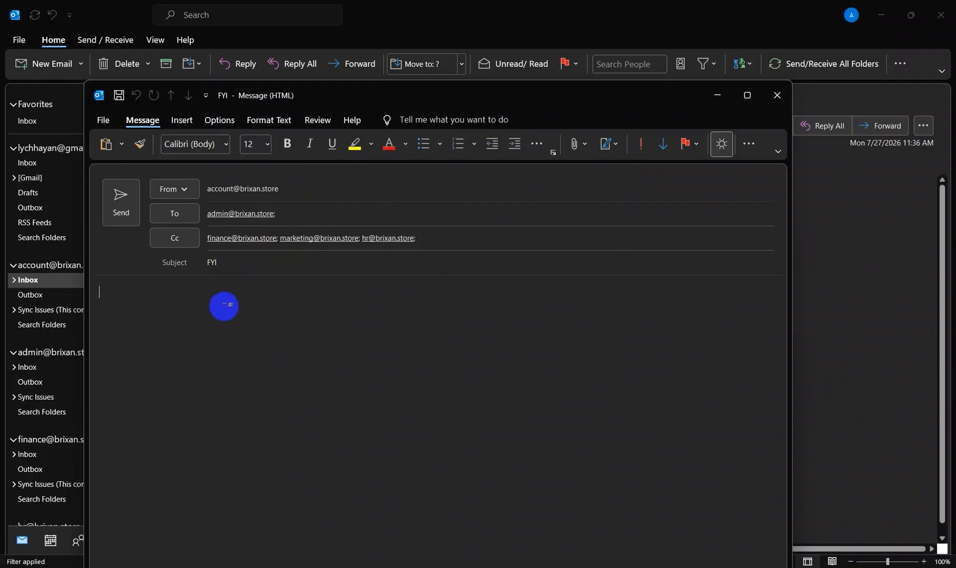
pyautogui.write('Hello from Setec!')
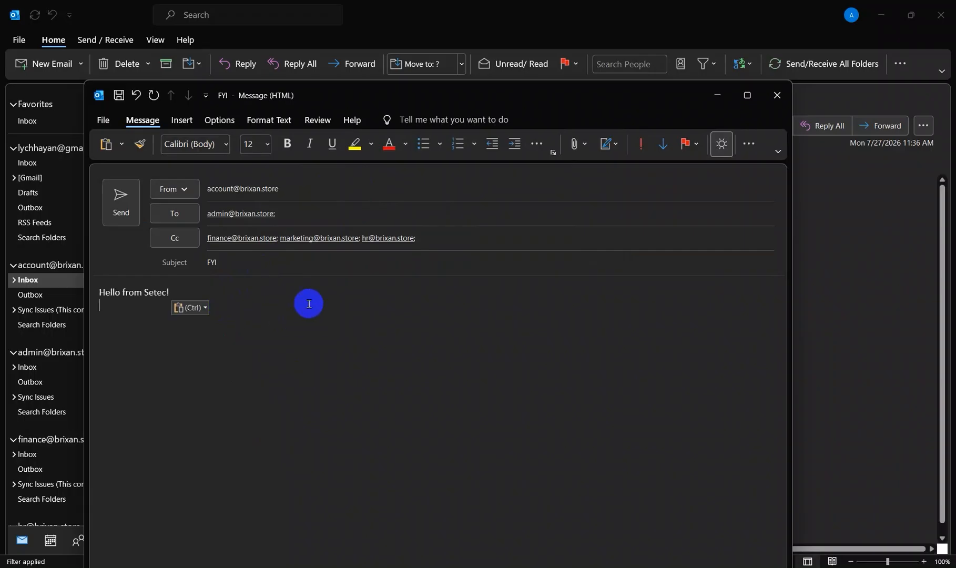
pyautogui.click(121, 210)
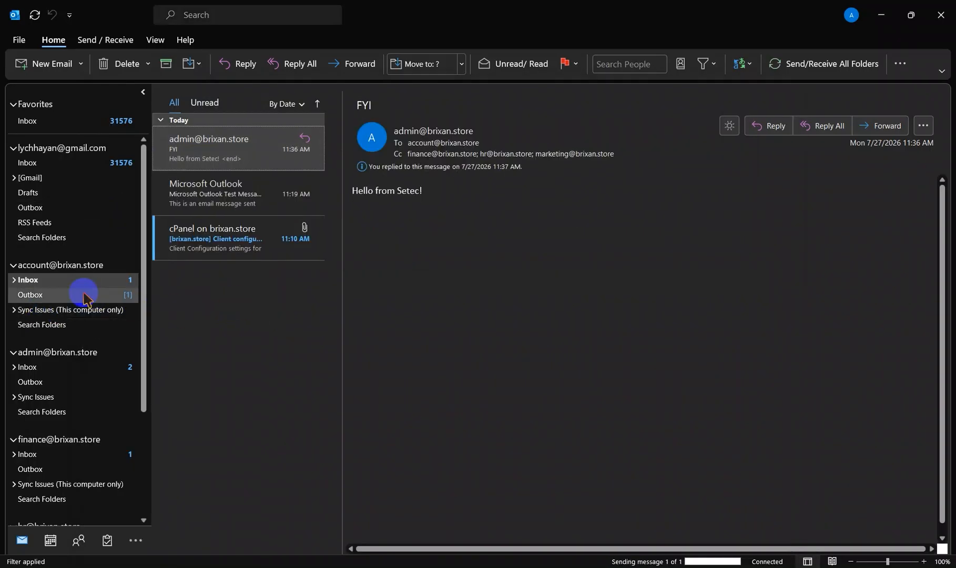
# Step: Open the "FYI" email from the account mailbox in the admin mailbox's inbox and send the reply "ok"
pyautogui.scroll(-1, 87, 298)
pyautogui.scroll(-2, 84, 294)
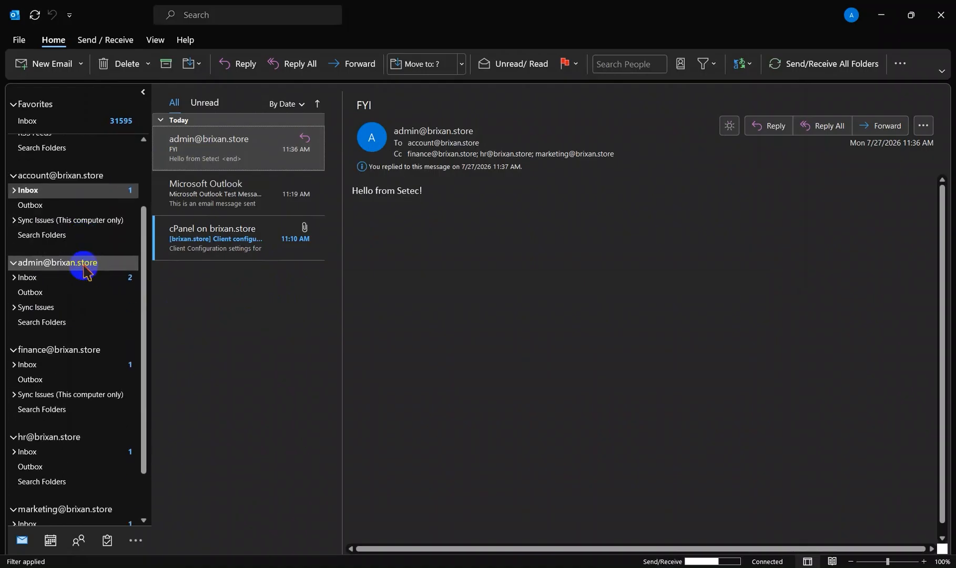
pyautogui.scroll(-1, 87, 221)
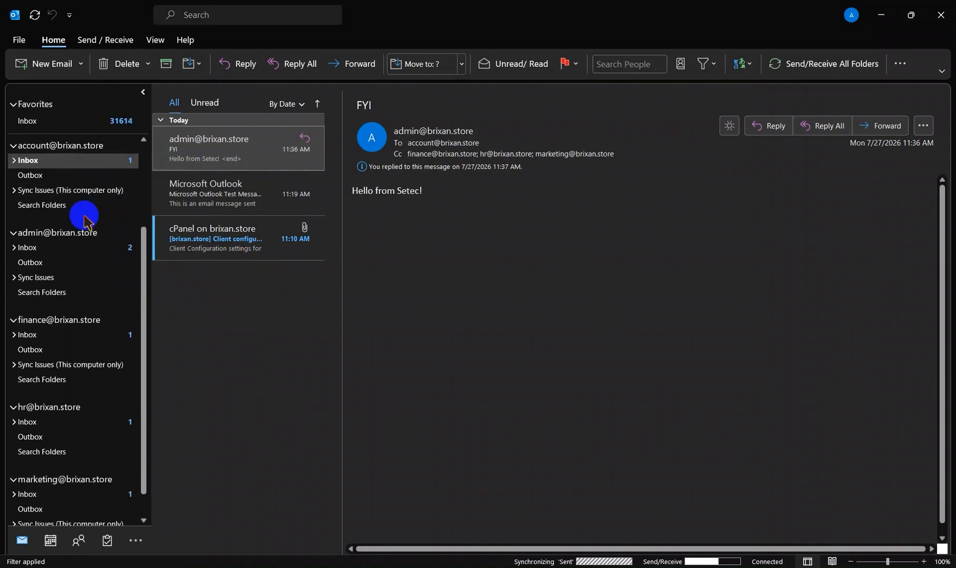
pyautogui.scroll(1, 86, 216)
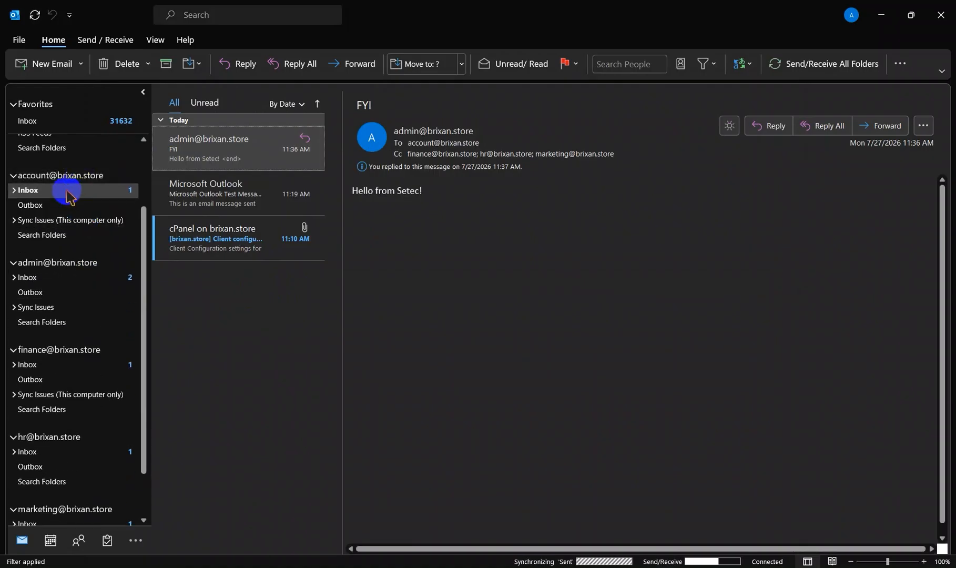
pyautogui.click(59, 285)
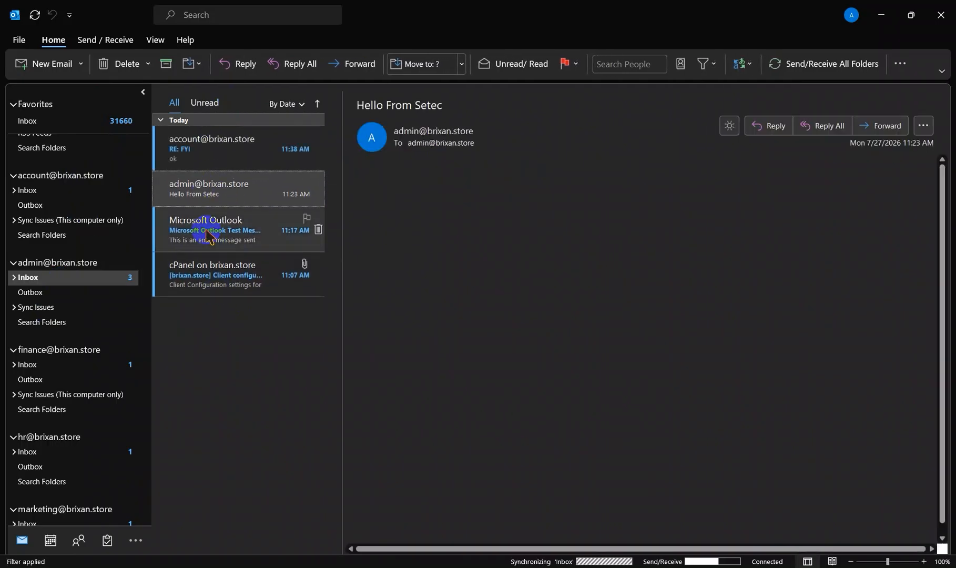
pyautogui.click(216, 150)
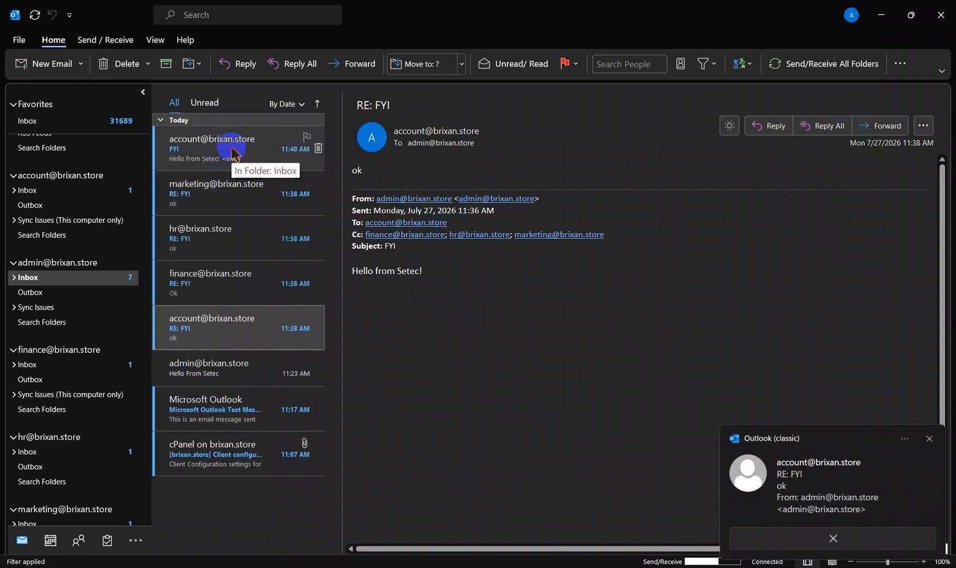
pyautogui.click(232, 149)
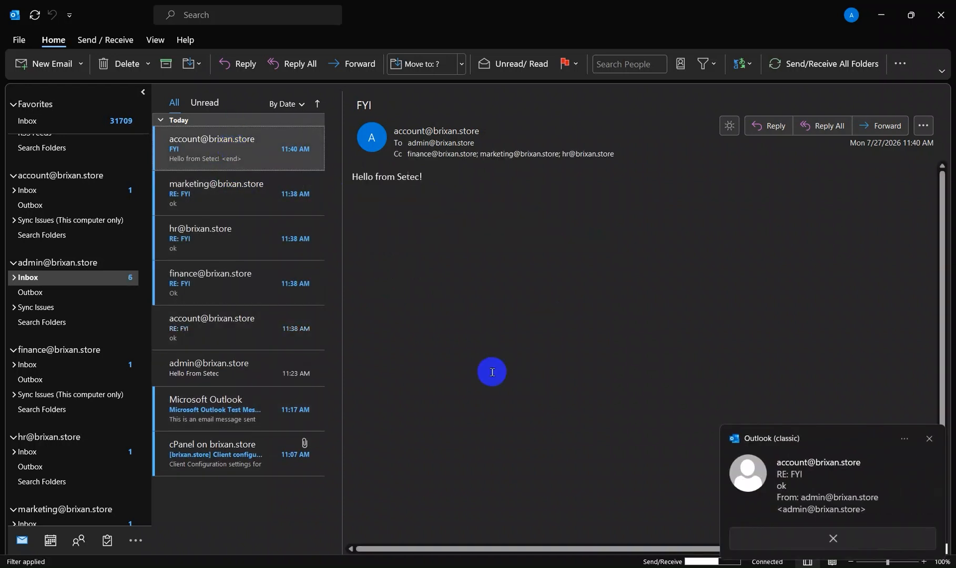
pyautogui.click(929, 438)
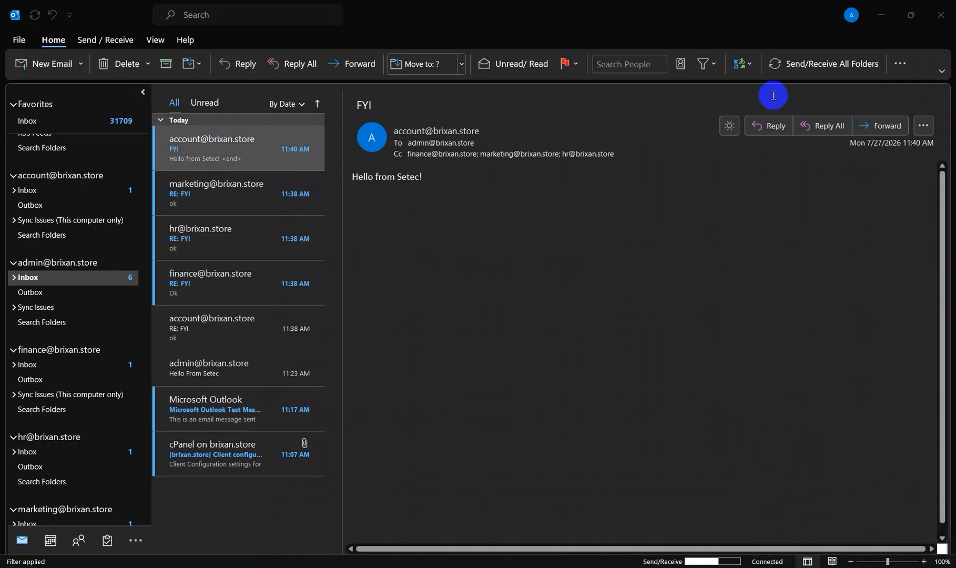
pyautogui.click(775, 129)
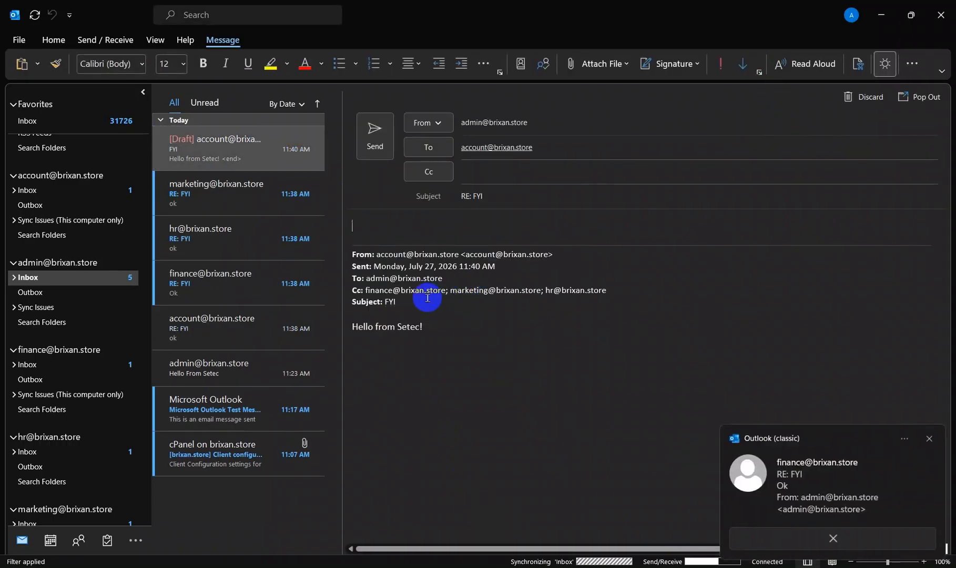
pyautogui.click(375, 136)
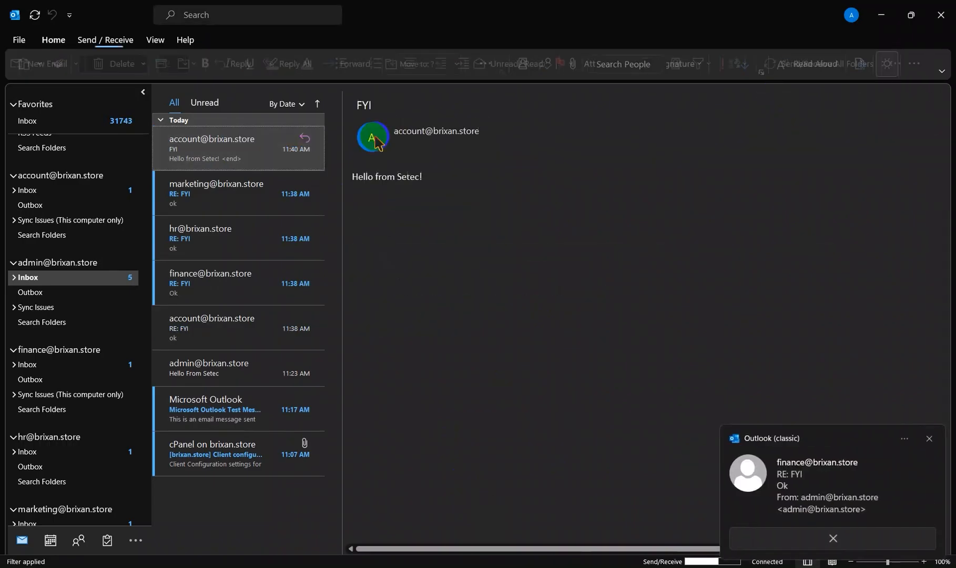
# Step: Reply "ok" from the finance mailbox to the account mailbox's "FYI" email and send it
pyautogui.click(58, 365)
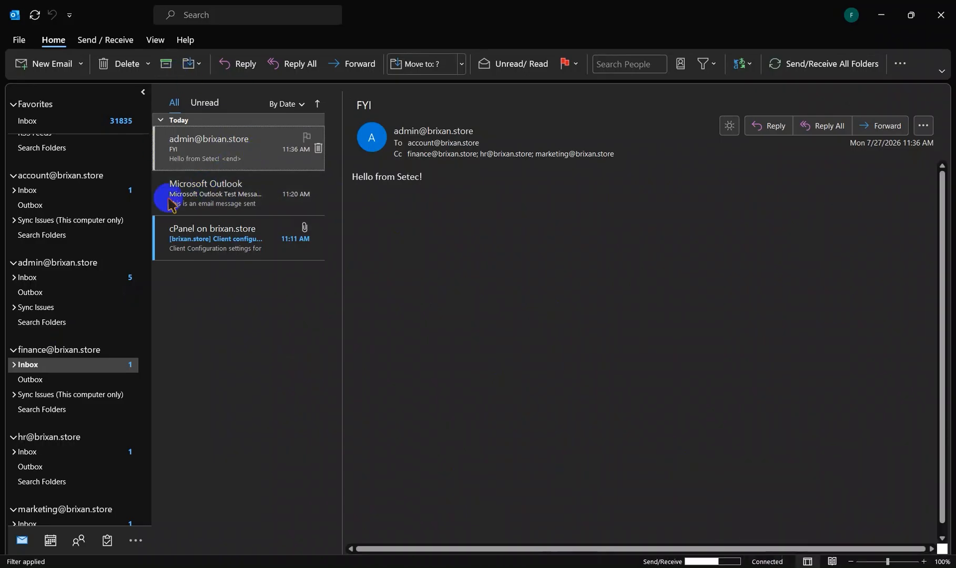
pyautogui.click(231, 149)
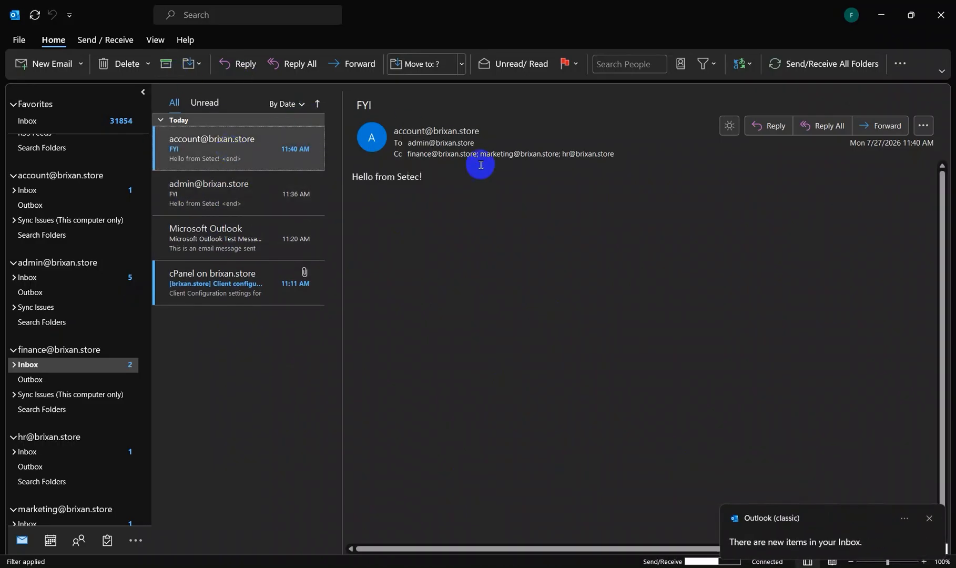
pyautogui.click(776, 128)
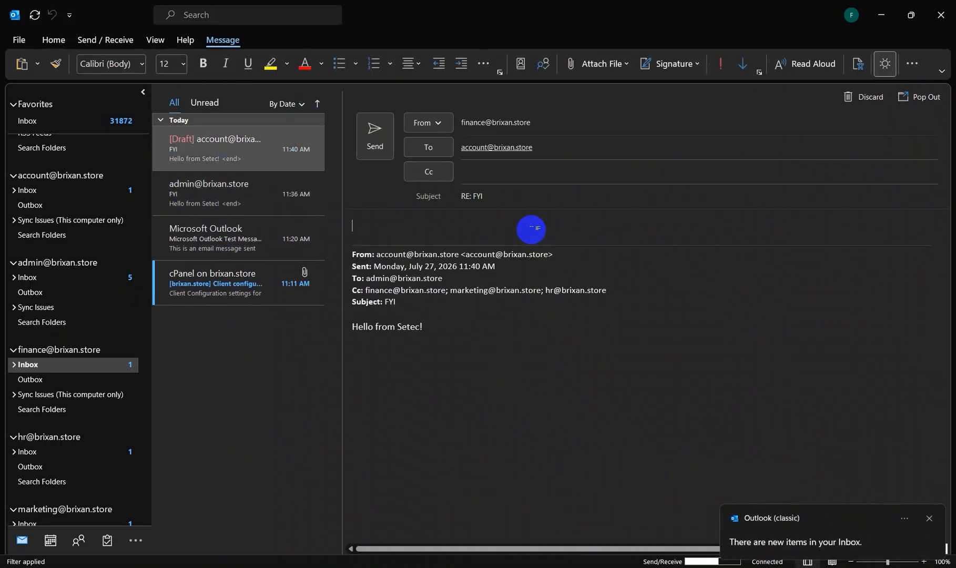
pyautogui.click(375, 138)
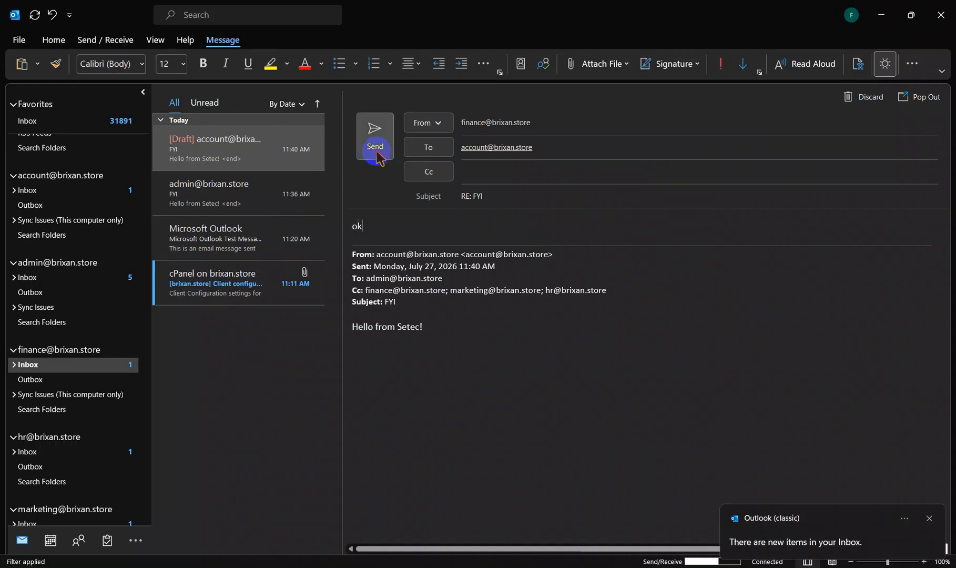
# Step: Reply "ok" from the HR mailbox to the account mailbox's "FYI" email and send it, discarding any reply draft to the admin mailbox
pyautogui.scroll(-1, 23, 413)
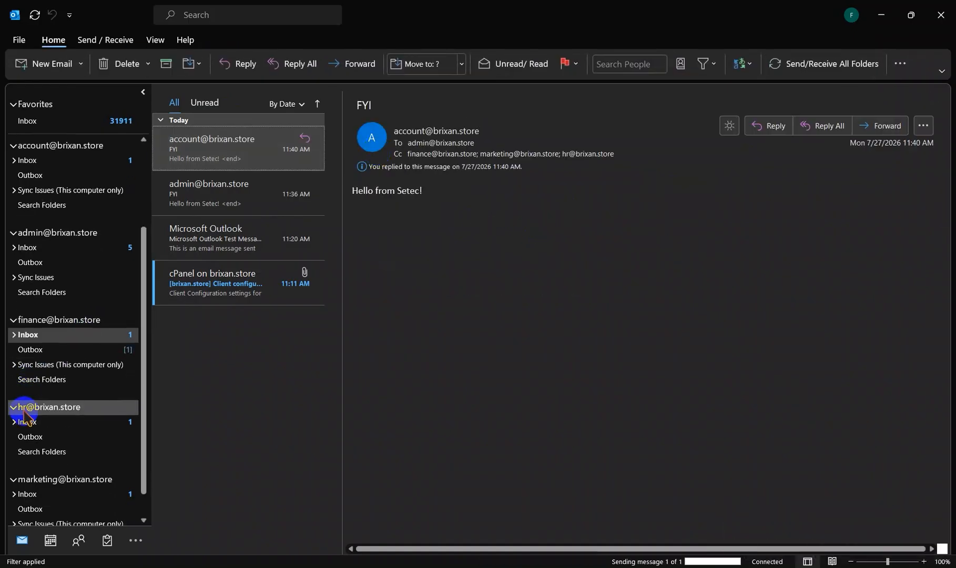
pyautogui.click(59, 424)
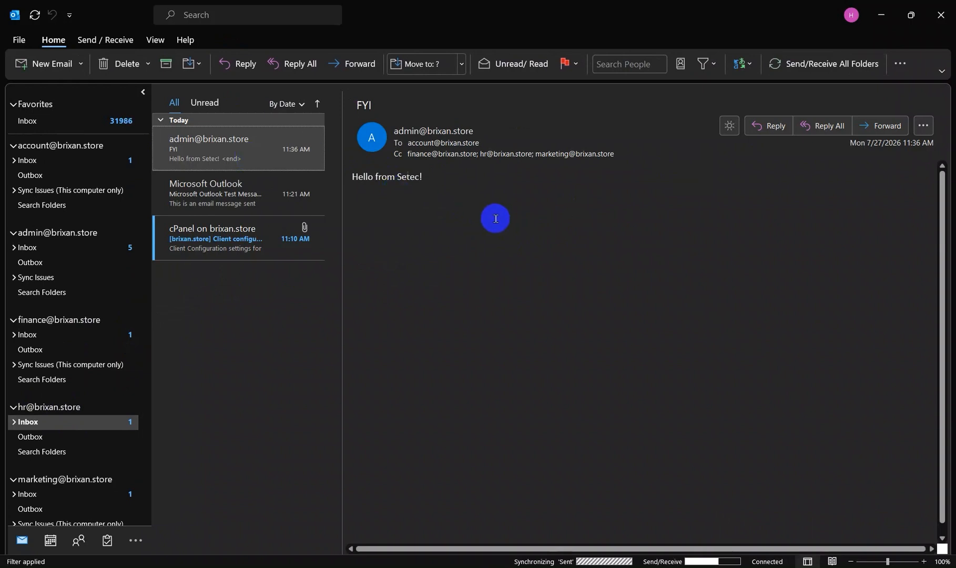
pyautogui.click(774, 126)
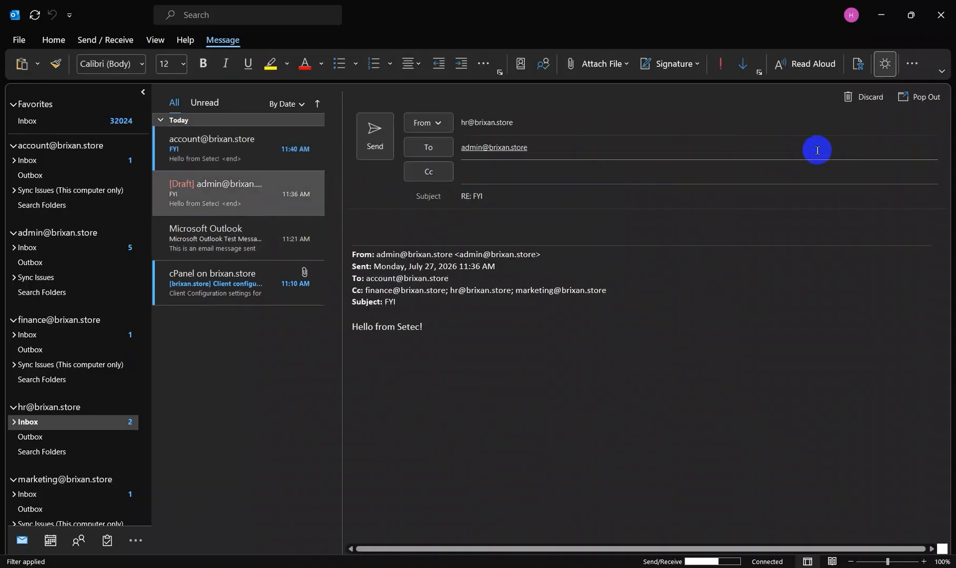
pyautogui.click(876, 97)
pyautogui.click(277, 155)
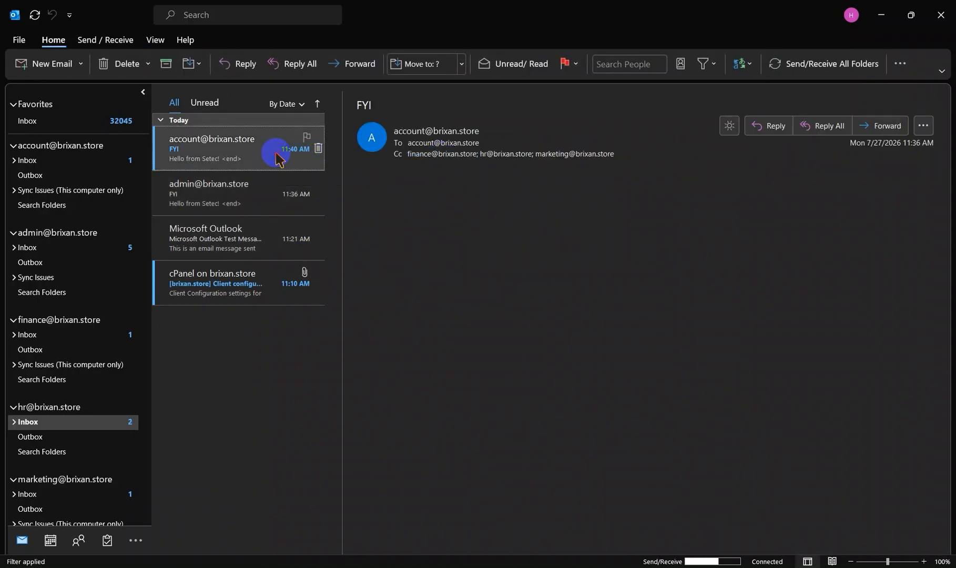
pyautogui.click(769, 126)
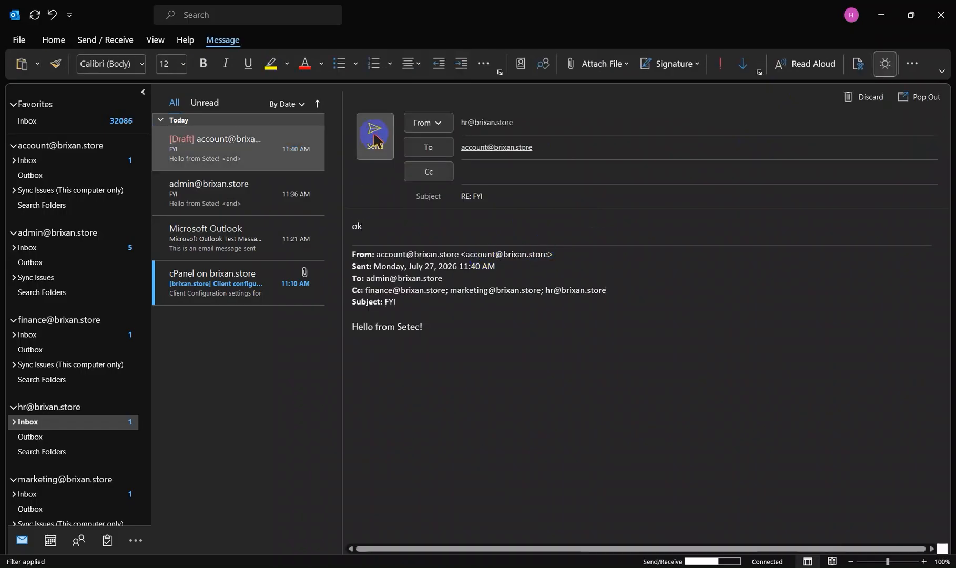
pyautogui.click(375, 136)
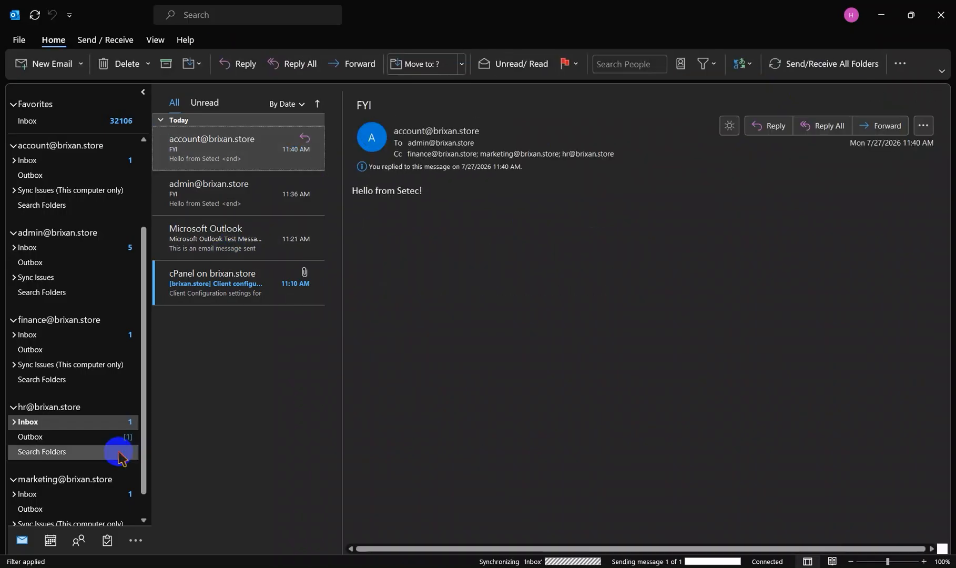
# Step: Reply "ok" from the marketing mailbox to the account mailbox's "FYI" email and send it
pyautogui.scroll(-1, 42, 460)
pyautogui.click(58, 466)
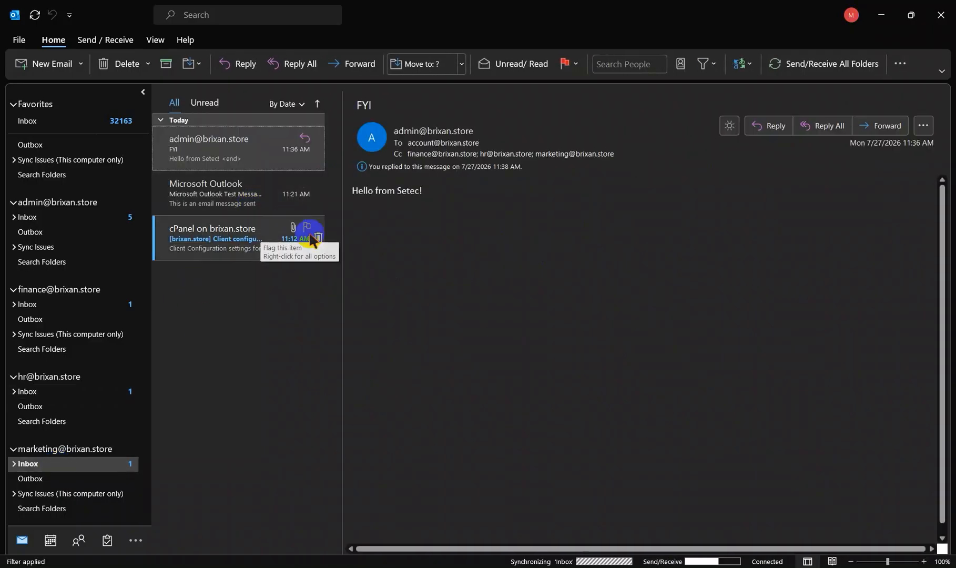
pyautogui.click(249, 148)
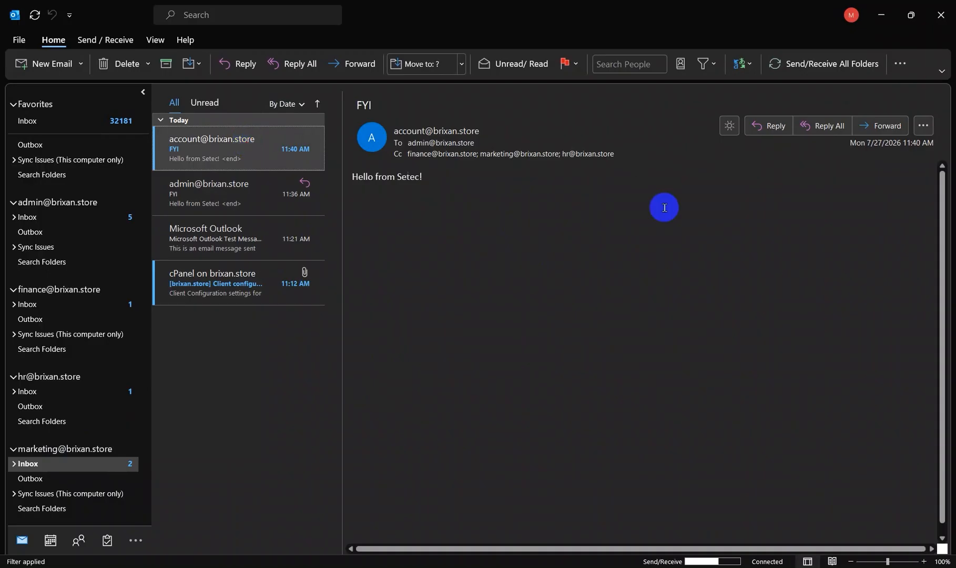
pyautogui.click(769, 126)
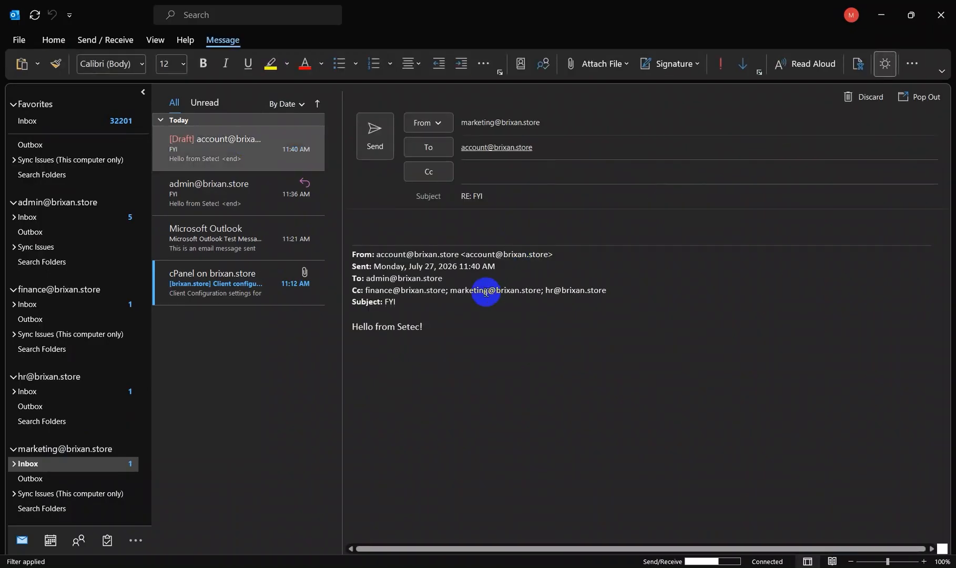
pyautogui.write('ok')
pyautogui.click(375, 129)
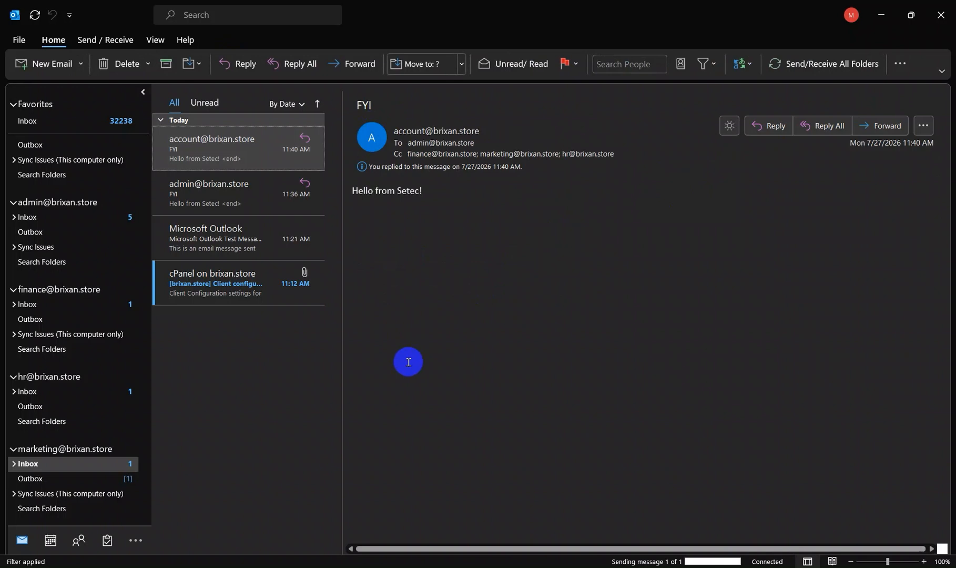
# Step: Open the account mailbox's inbox and check the replies to the "FYI" email and the other mailboxes' inboxes
pyautogui.scroll(3, 69, 277)
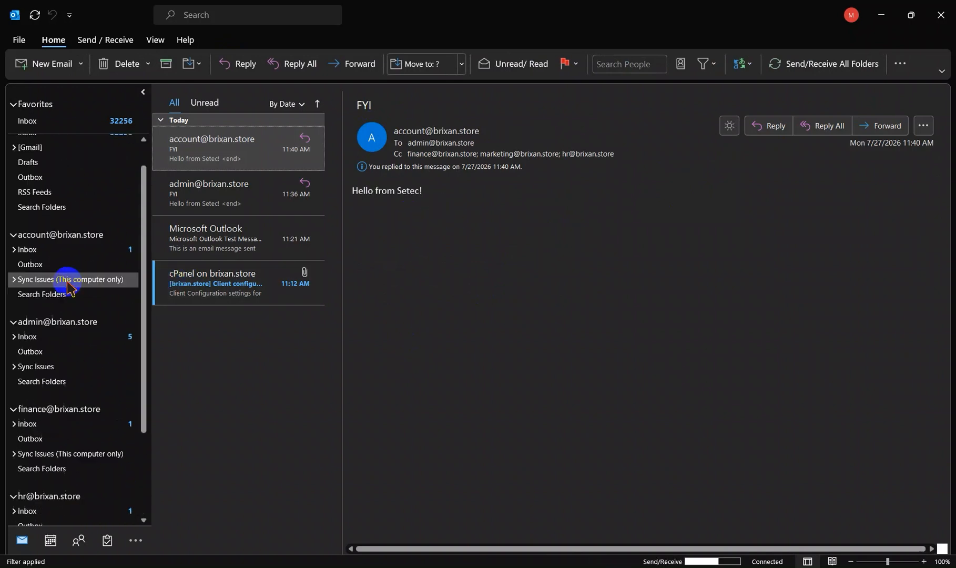
pyautogui.click(56, 279)
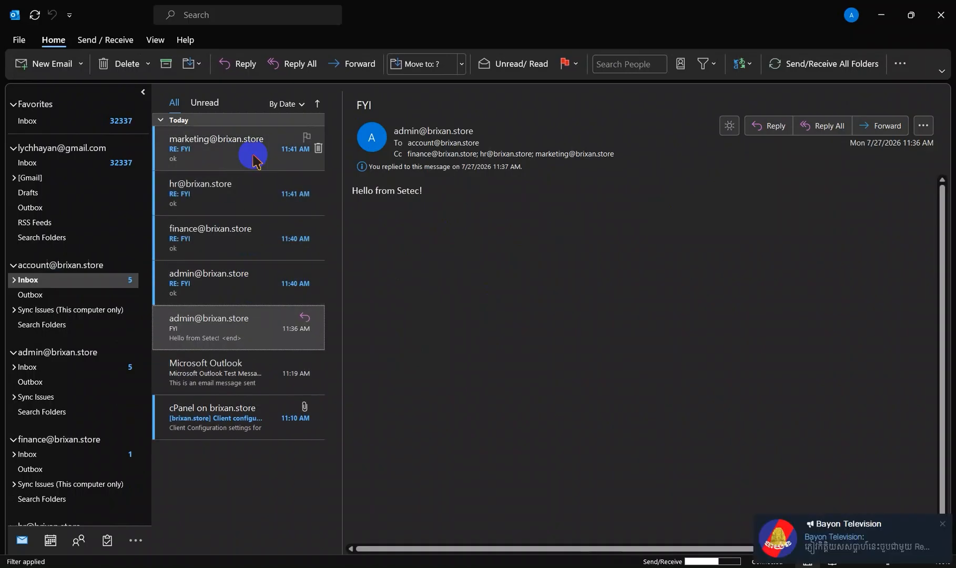
pyautogui.scroll(-3, 58, 325)
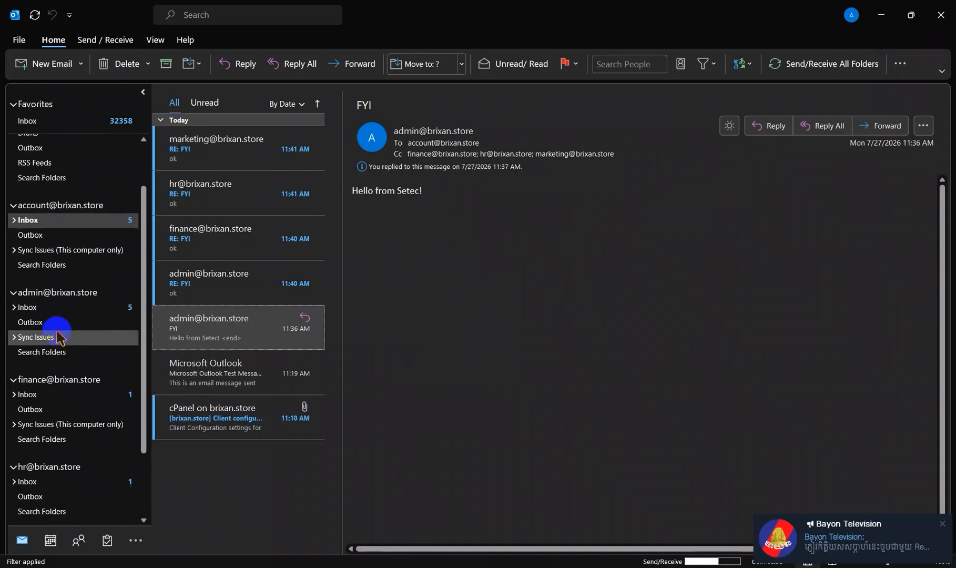
pyautogui.scroll(3, 60, 331)
pyautogui.scroll(-3, 58, 336)
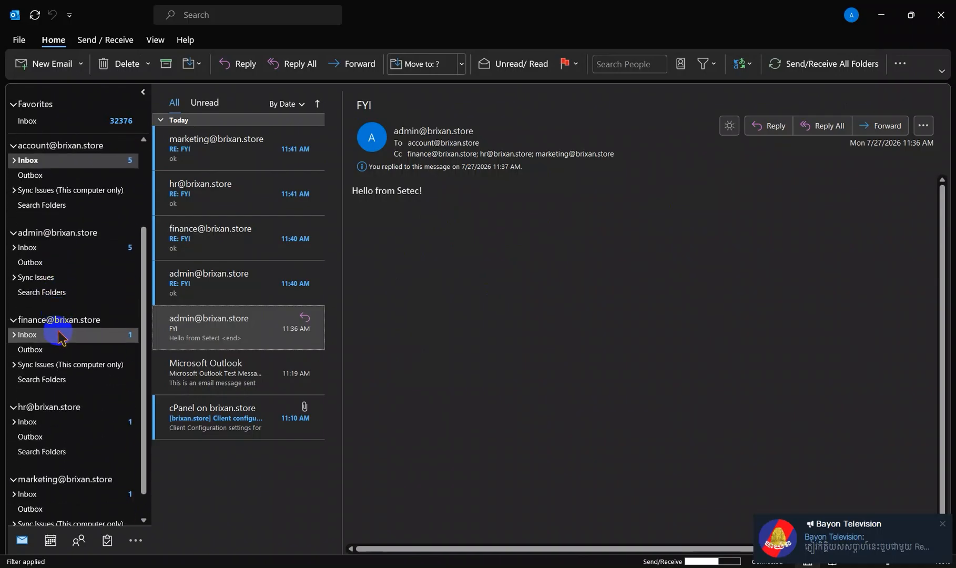
pyautogui.click(59, 335)
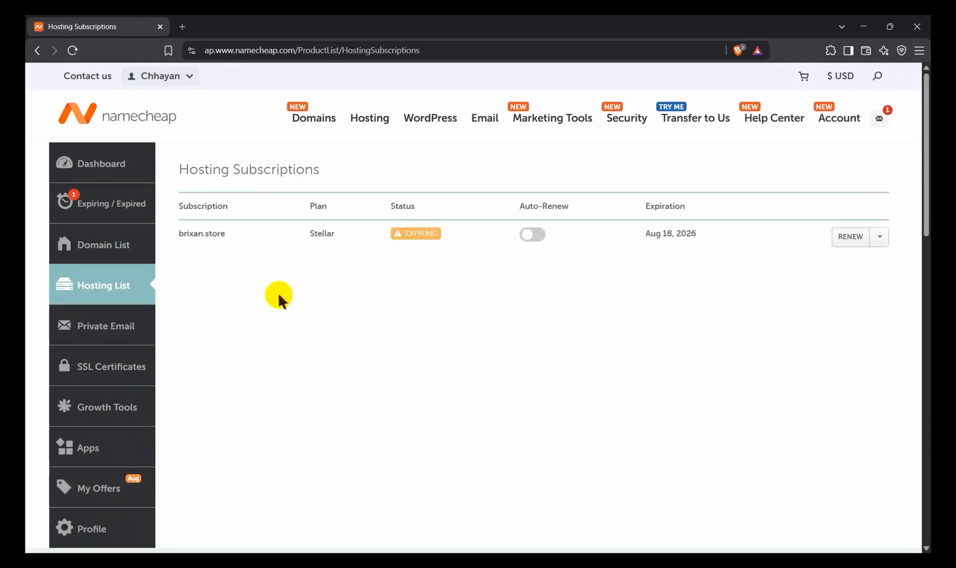
# Step: Open cPanel for the brixan.store hosting subscription and launch the Database Wizard
pyautogui.click(880, 239)
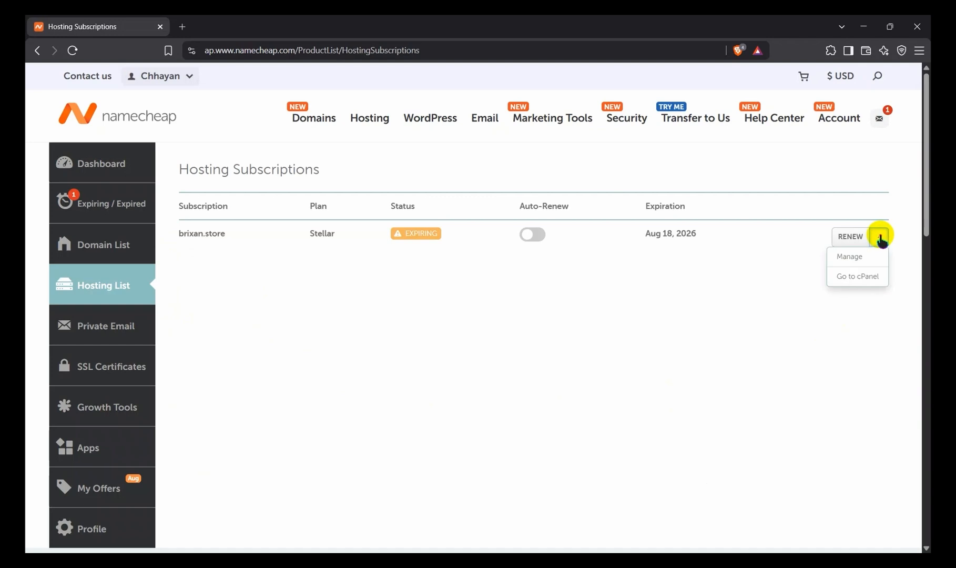
pyautogui.click(857, 277)
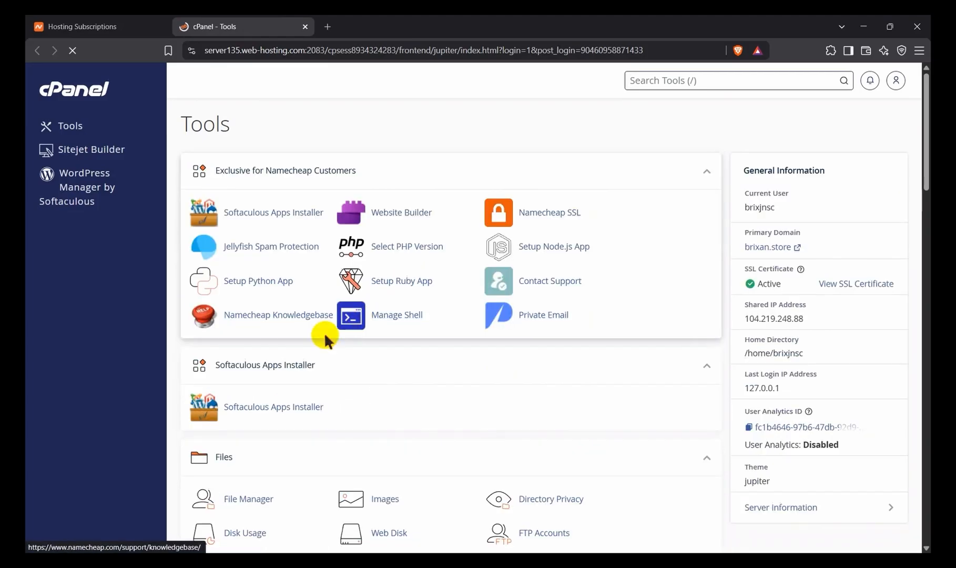
pyautogui.scroll(-4, 371, 320)
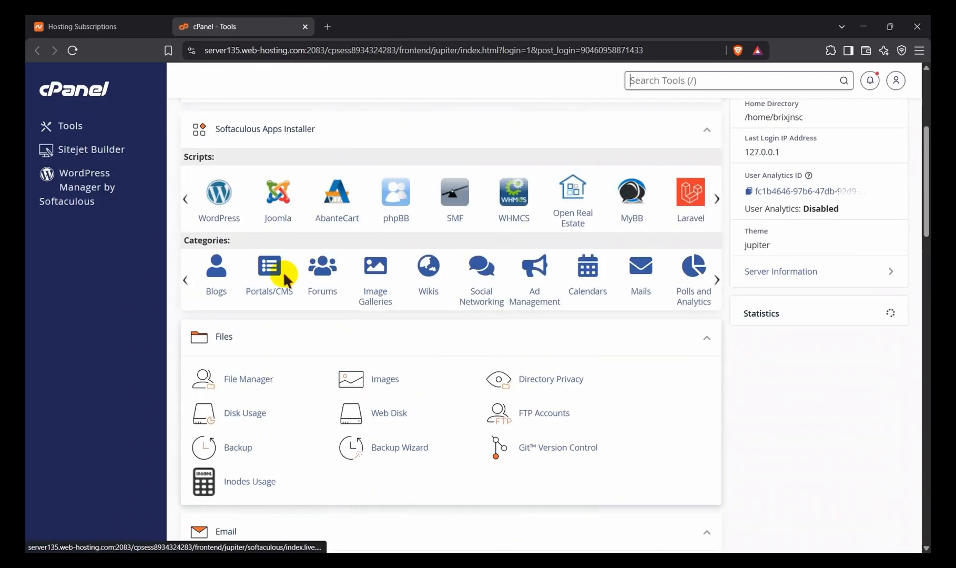
pyautogui.scroll(-2, 271, 331)
pyautogui.scroll(-10, 258, 337)
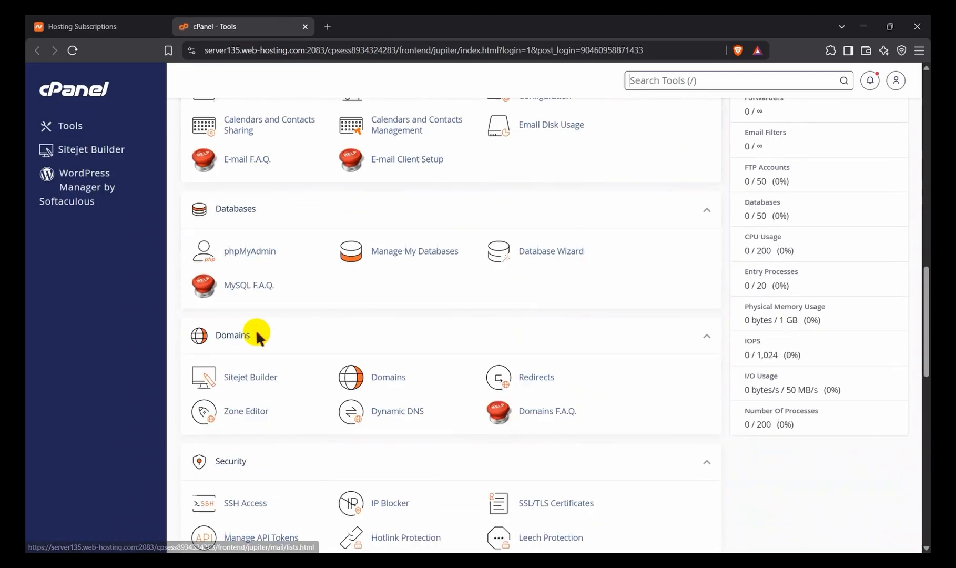
pyautogui.moveTo(272, 189); pyautogui.dragTo(210, 178)
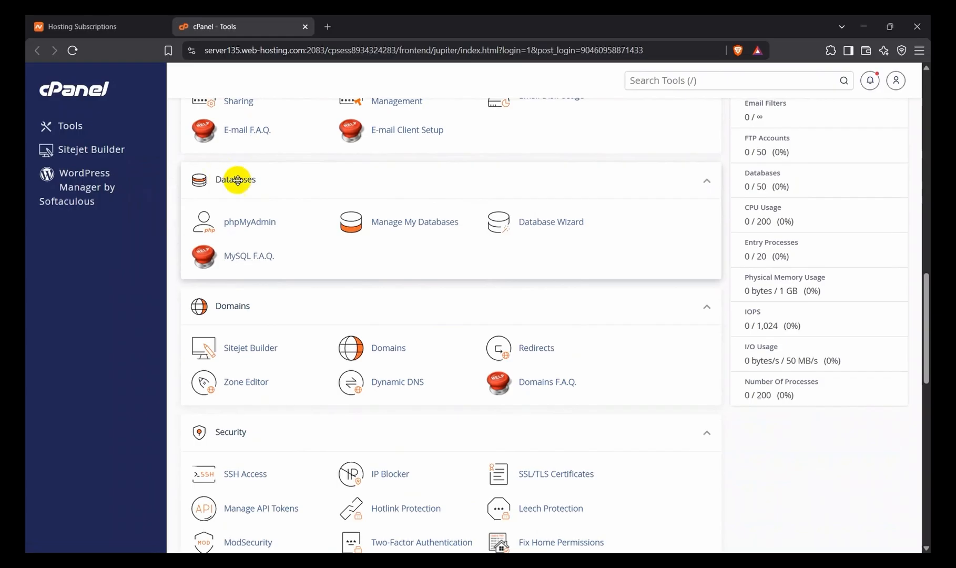
pyautogui.click(535, 221)
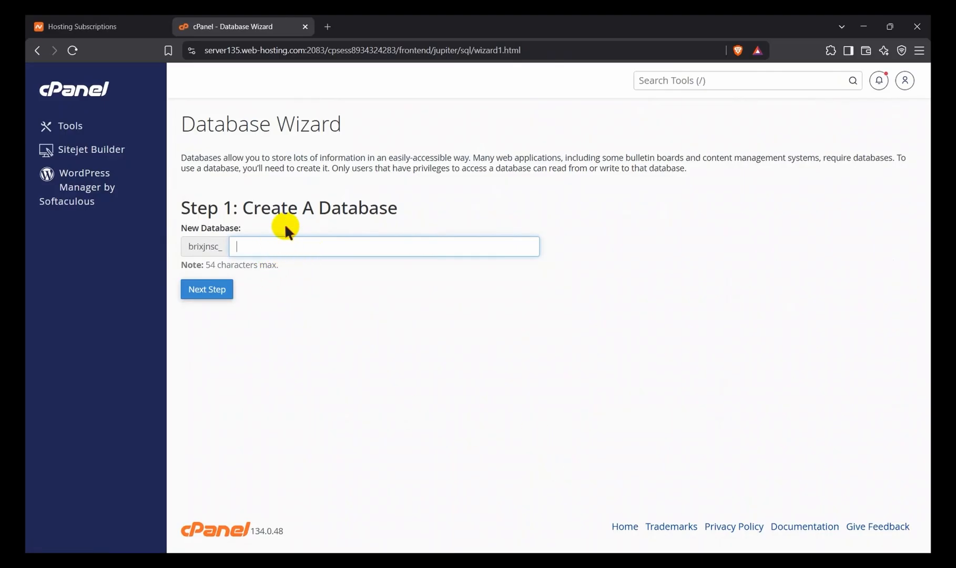
# Step: Create a new database named SV26_db after the account prefix
pyautogui.write('SV26_db')
pyautogui.click(211, 293)
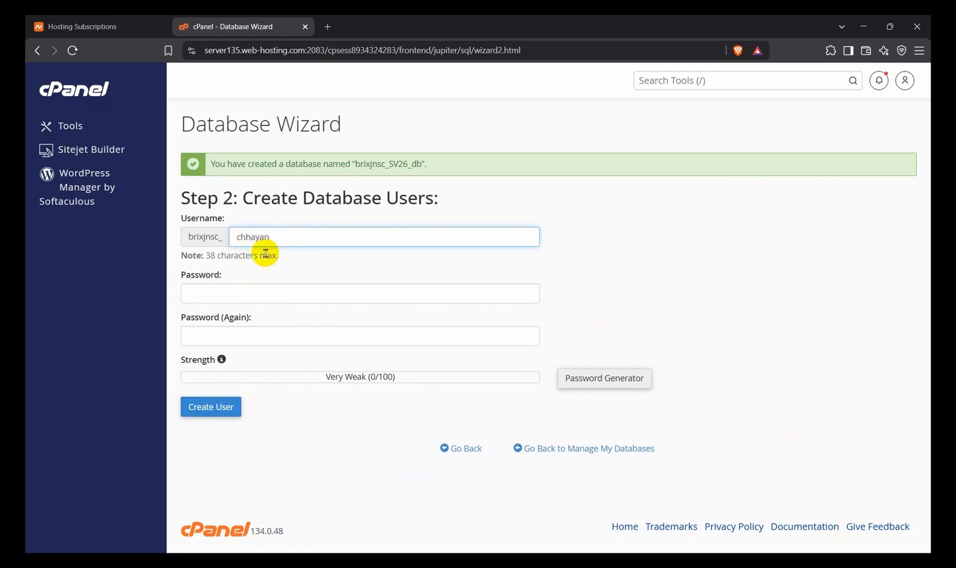
# Step: Create a database user with the owner's name as username and a generated password filled into both password fields
pyautogui.click(239, 295)
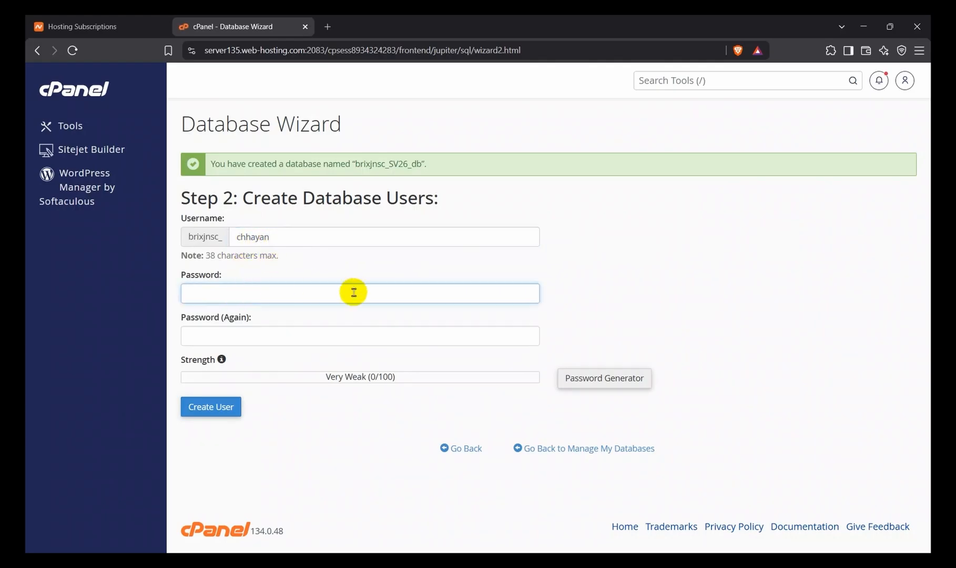
pyautogui.click(579, 377)
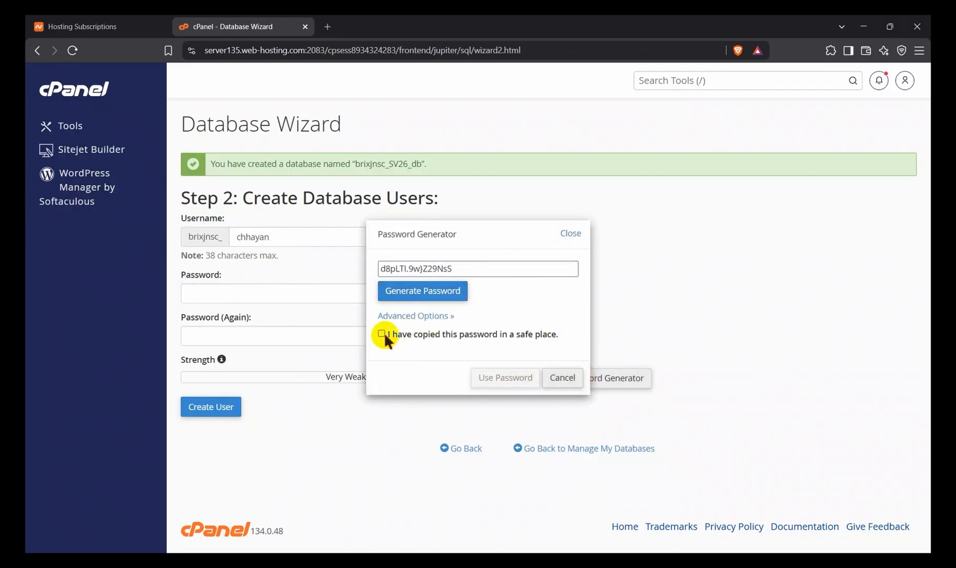
pyautogui.tripleClick(420, 267)
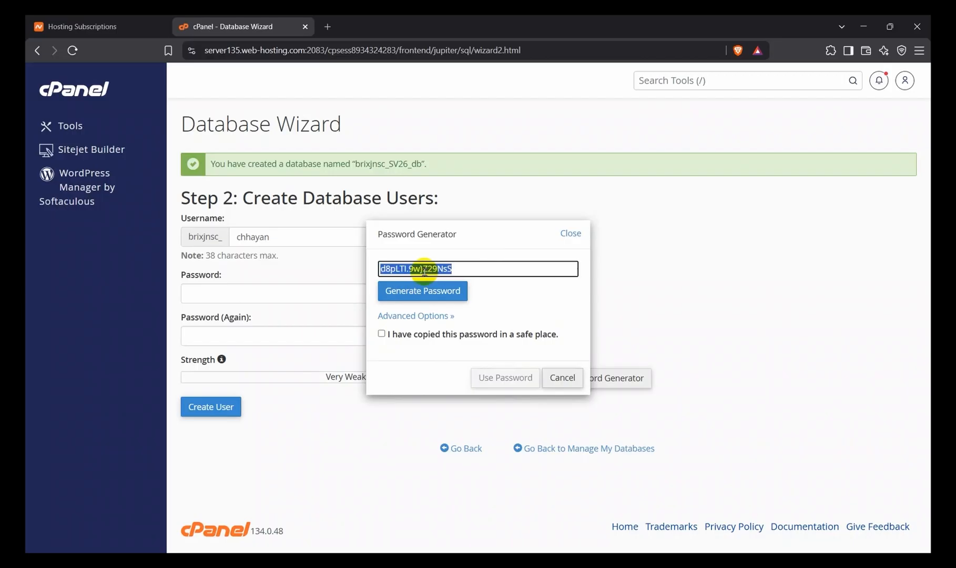
pyautogui.click(499, 282)
pyautogui.click(565, 230)
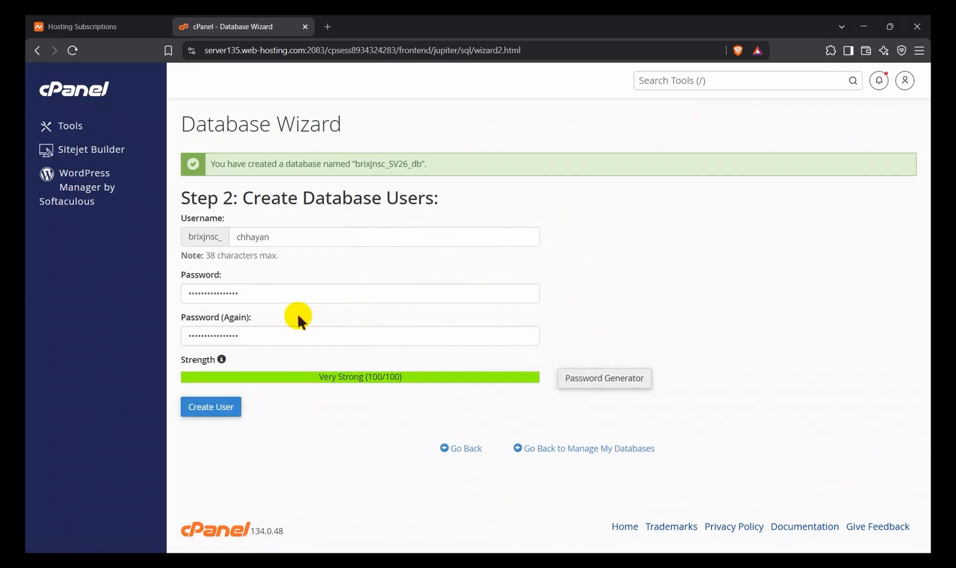
pyautogui.click(278, 294)
pyautogui.click(279, 340)
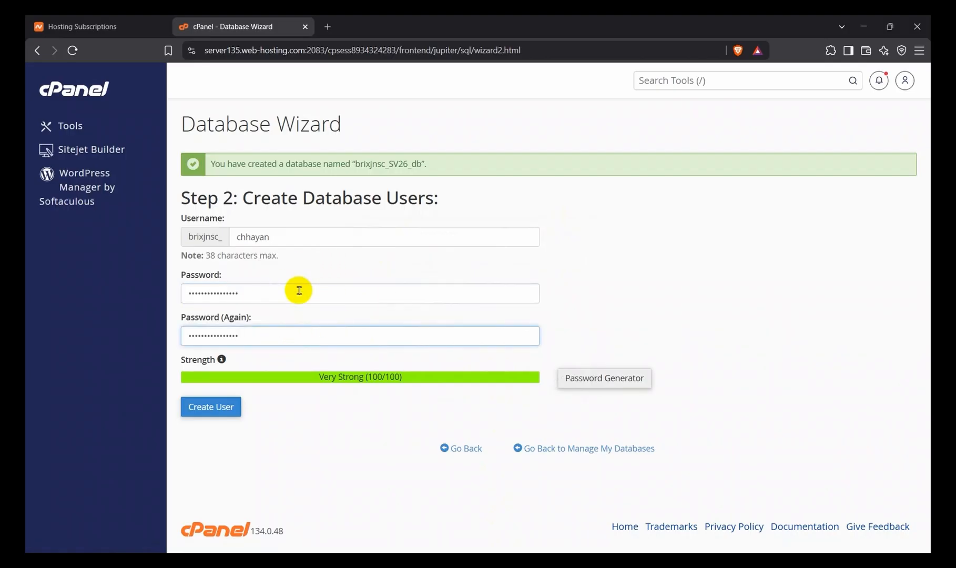
pyautogui.click(235, 407)
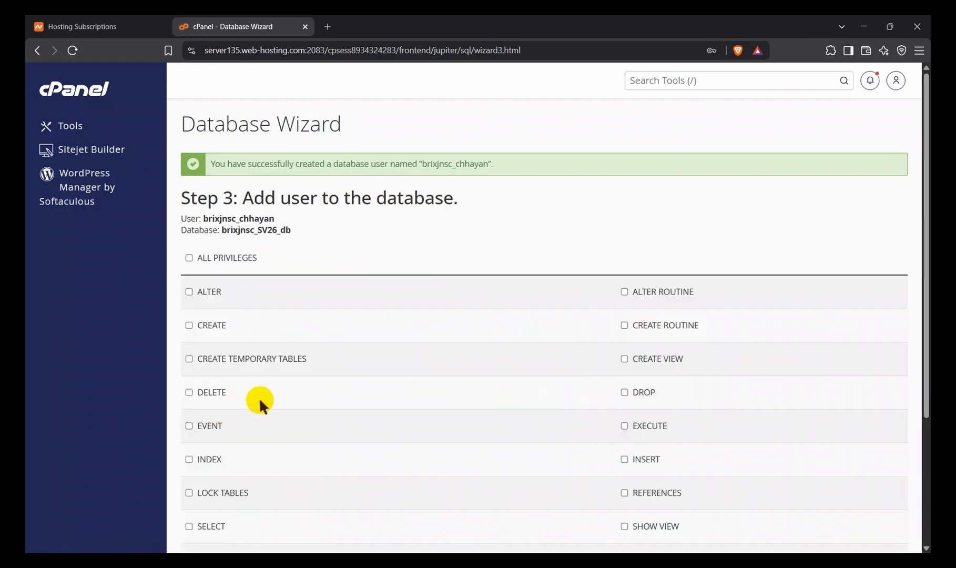
# Step: Grant the new user ALL PRIVILEGES on the SV26_db database and apply the changes
pyautogui.click(189, 257)
pyautogui.scroll(-3, 302, 316)
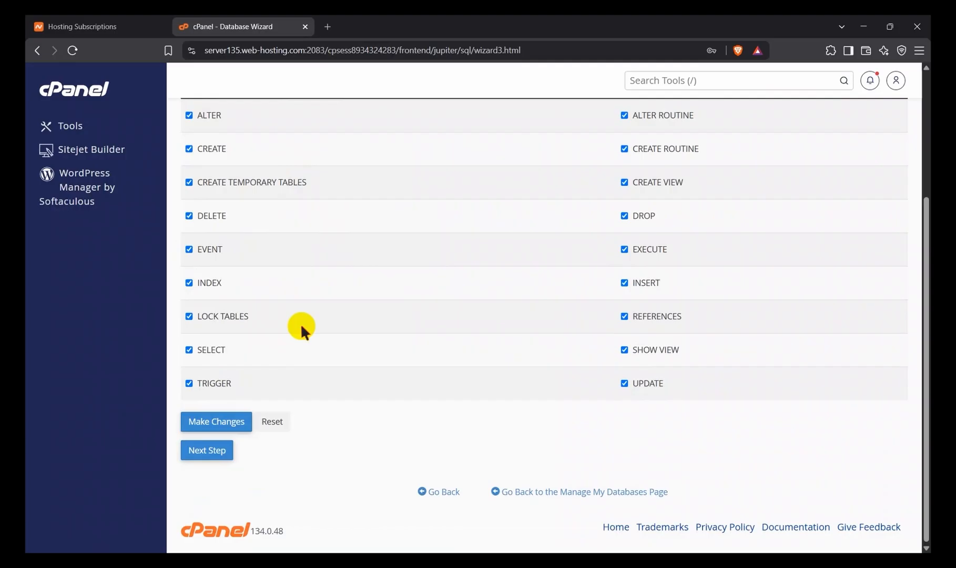
pyautogui.scroll(1, 249, 281)
pyautogui.scroll(-1, 230, 267)
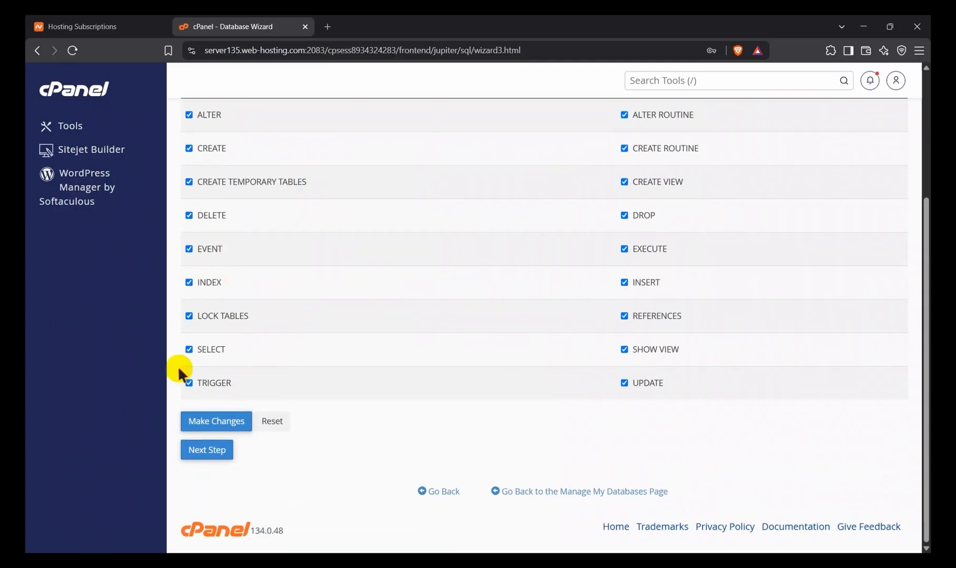
pyautogui.click(217, 420)
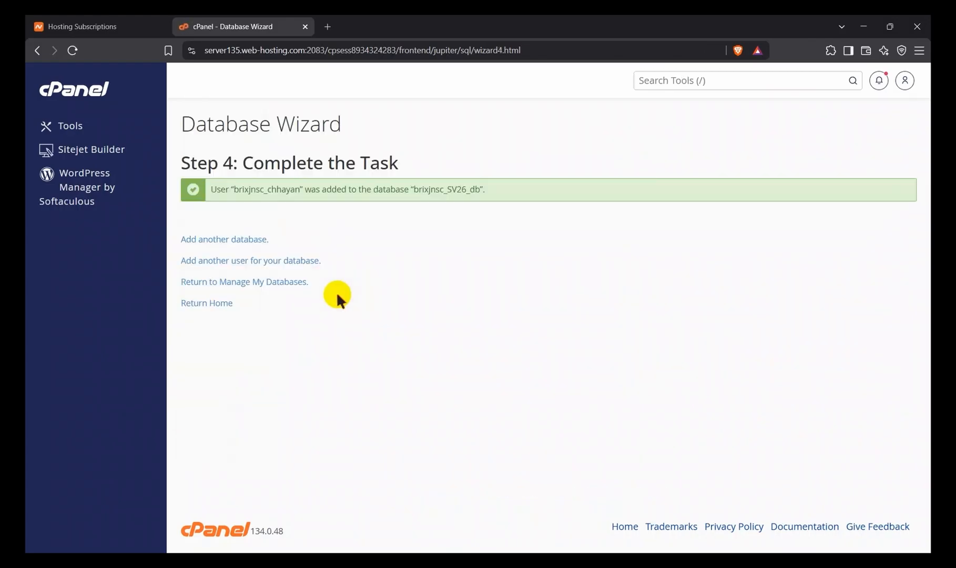
# Step: Go to Manage My Databases and review the current databases and their privileged users
pyautogui.click(275, 285)
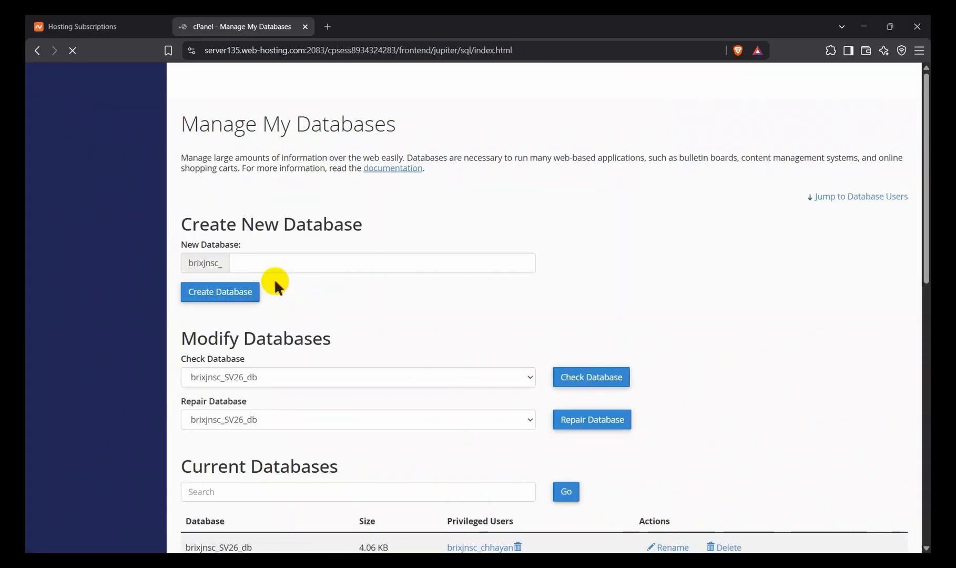
pyautogui.scroll(-3, 335, 366)
pyautogui.scroll(-1, 336, 363)
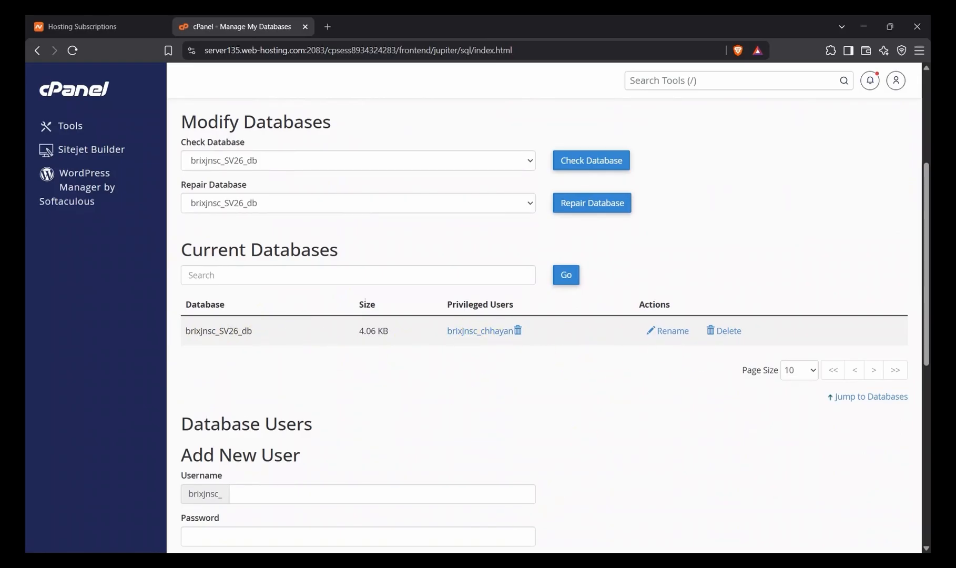
pyautogui.scroll(1, 316, 247)
# Step: Return to the cPanel tools, launch File Manager and open the public_html folder
pyautogui.click(54, 129)
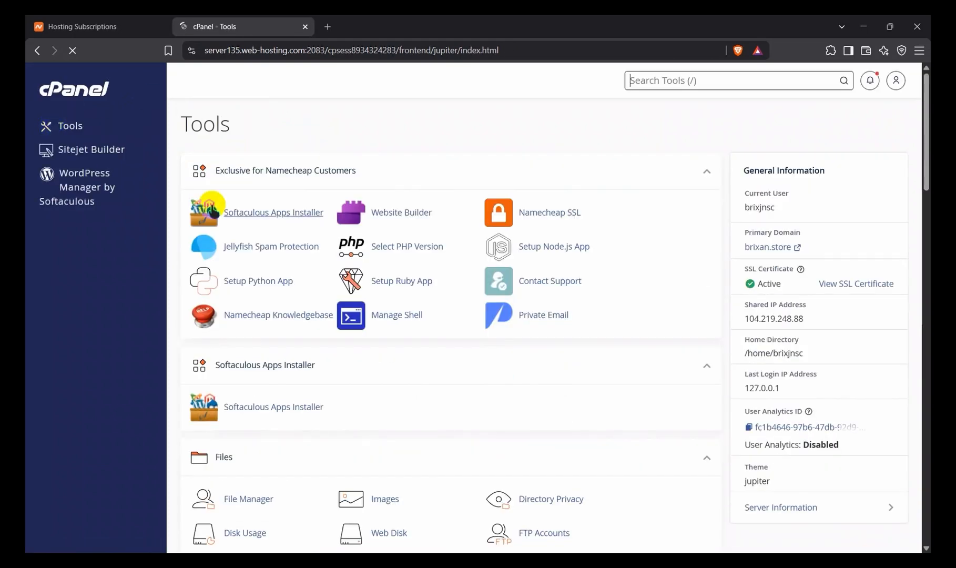
pyautogui.scroll(-3, 244, 433)
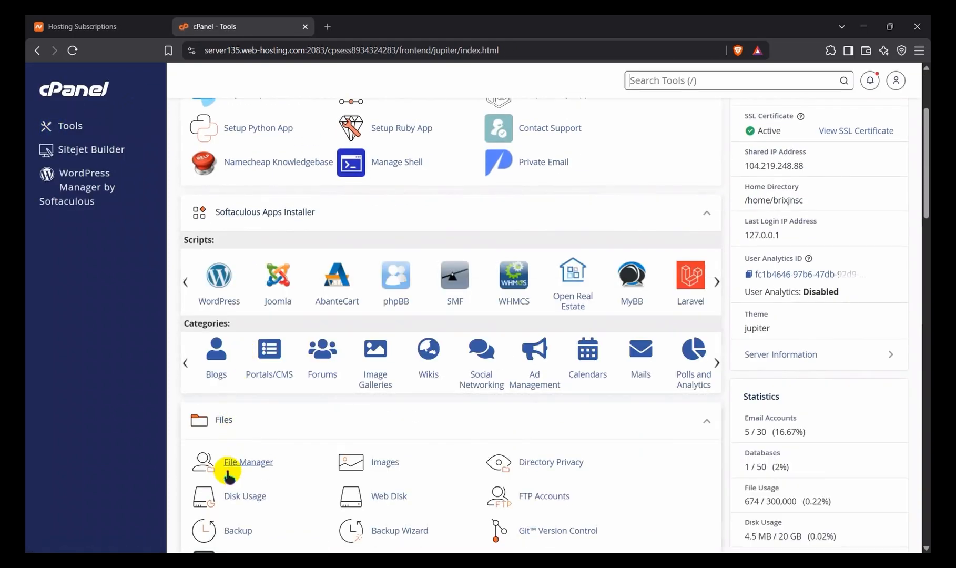
pyautogui.click(238, 465)
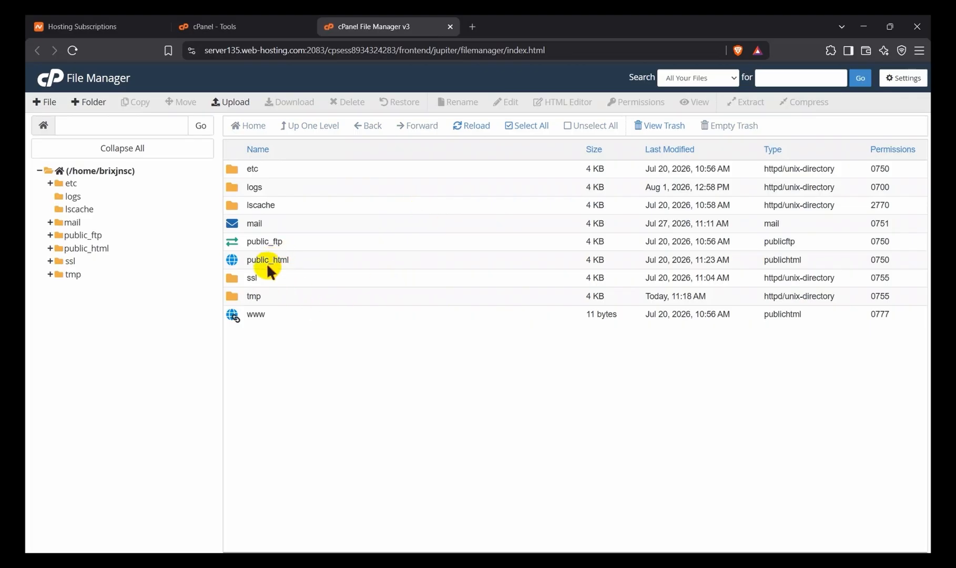
pyautogui.click(283, 259)
pyautogui.click(283, 260)
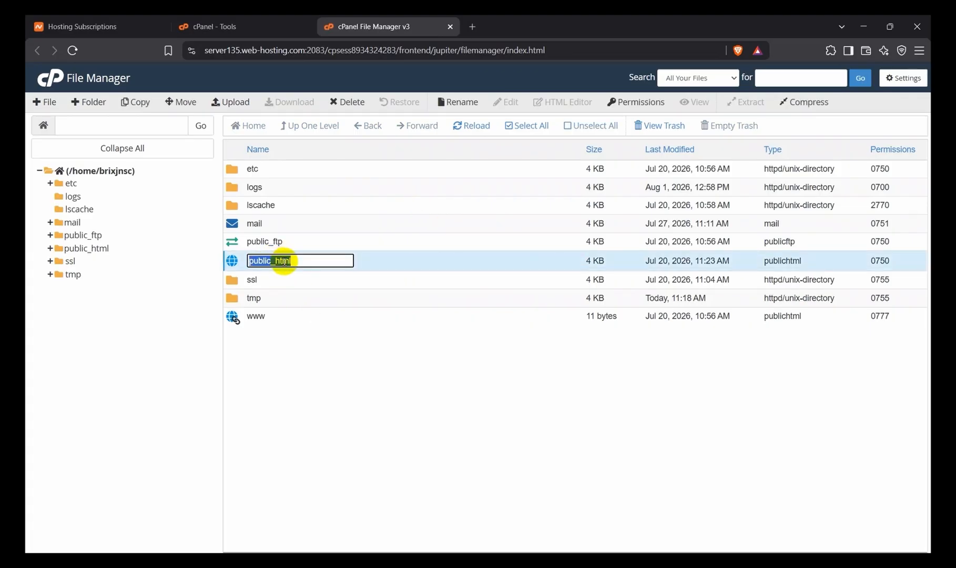
pyautogui.click(378, 257)
pyautogui.doubleClick(378, 258)
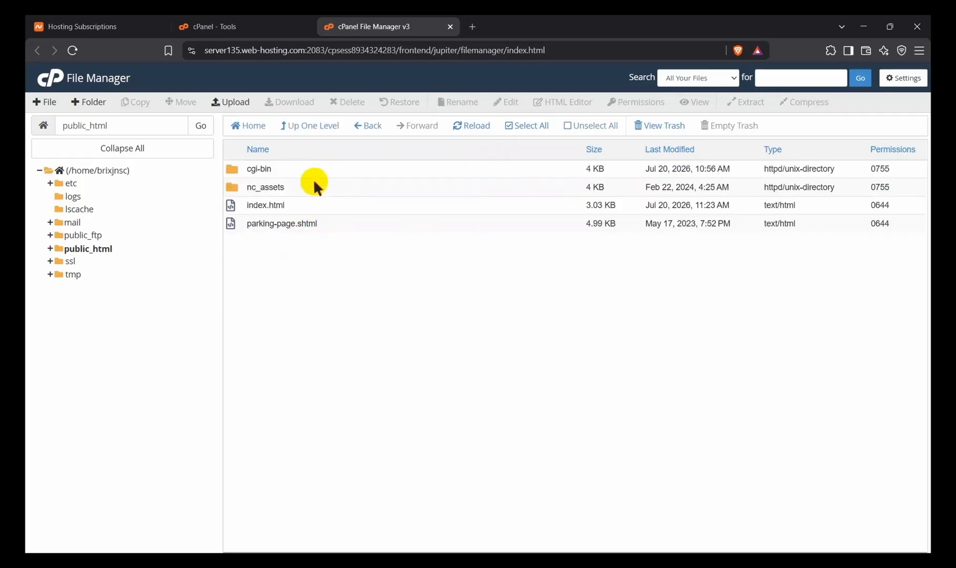
# Step: Move nc_assets, index.html and parking-page.shtml from public_html to the trash, leaving the cgi-bin folder out of the selection
pyautogui.moveTo(282, 275); pyautogui.dragTo(284, 177)
pyautogui.click(305, 247)
pyautogui.moveTo(291, 298); pyautogui.dragTo(301, 186)
pyautogui.click(332, 171)
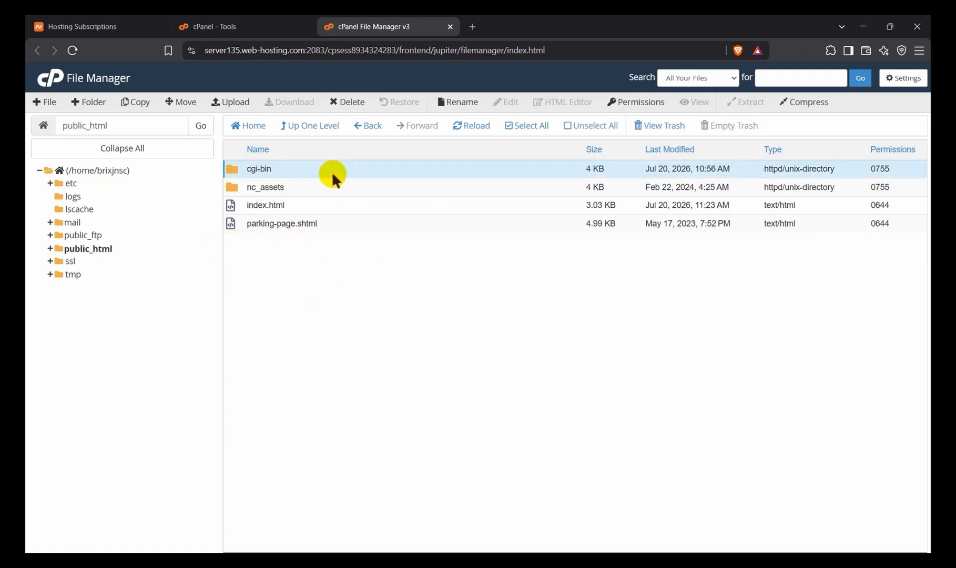
pyautogui.click(309, 181)
pyautogui.moveTo(314, 182); pyautogui.dragTo(317, 217)
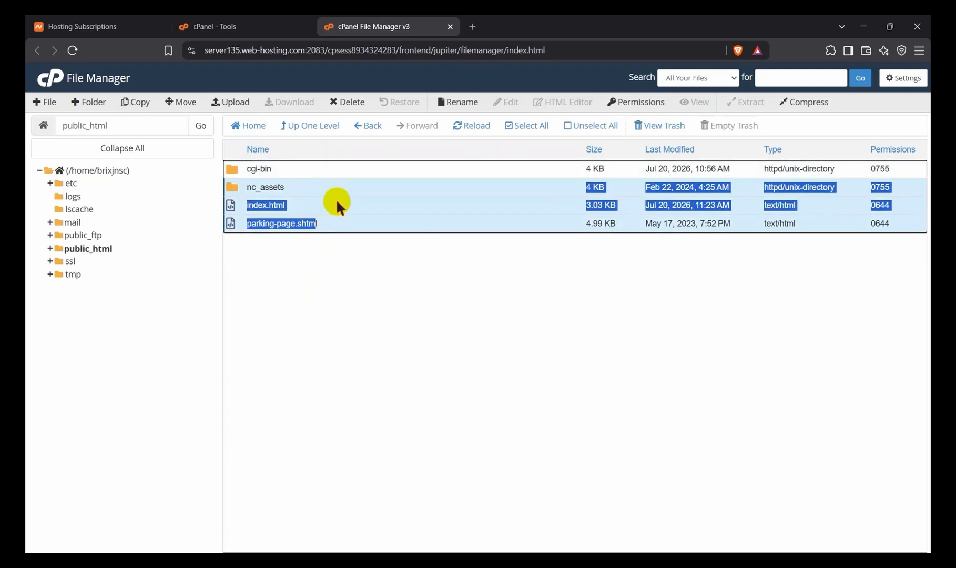
pyautogui.rightClick(337, 202)
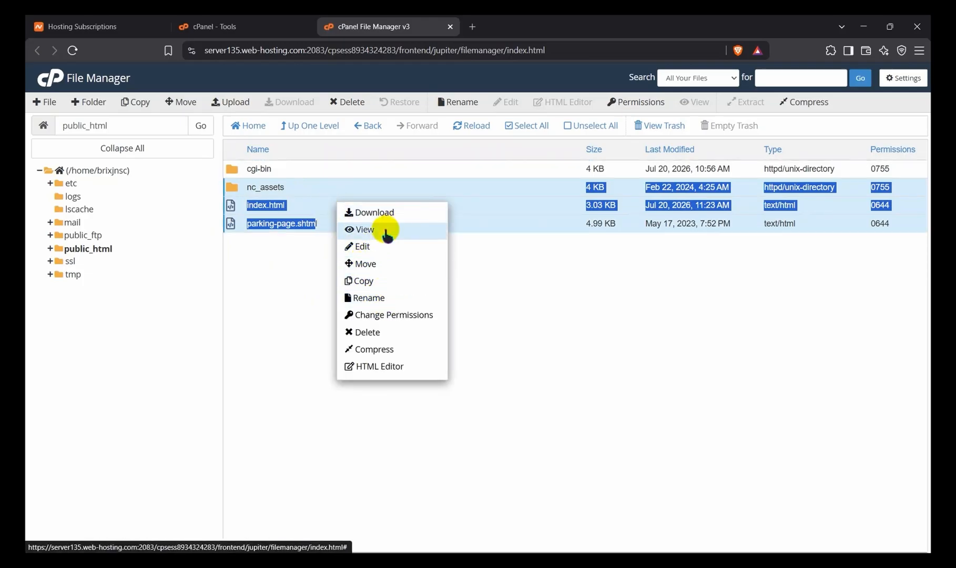
pyautogui.click(375, 331)
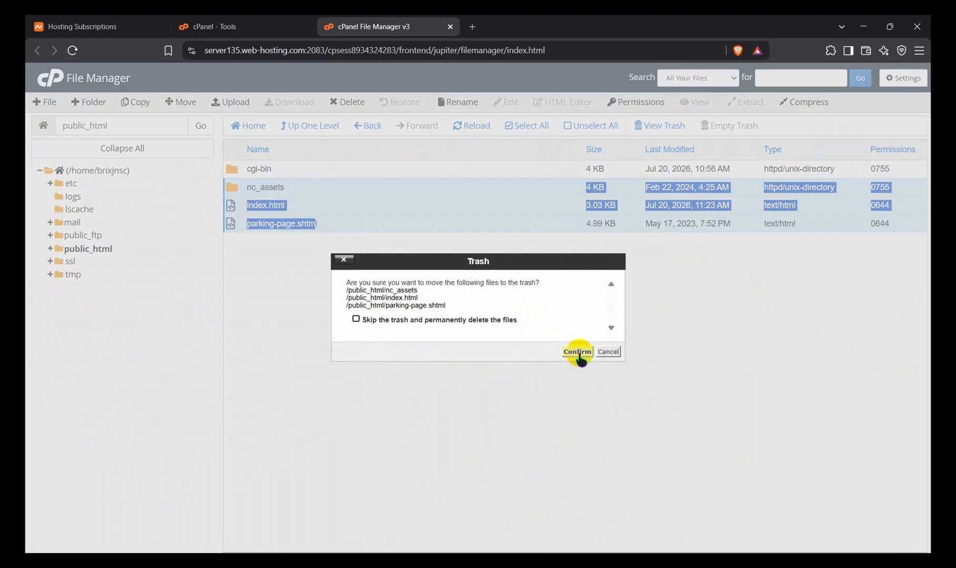
pyautogui.click(578, 353)
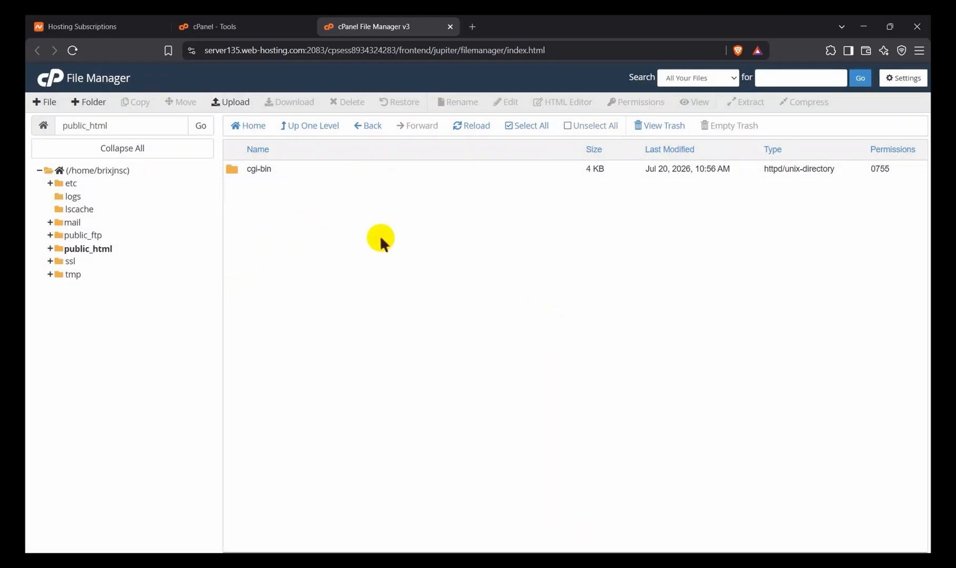
# Step: Search the web for wordpress in a new browser tab and open the WordPress.com site
pyautogui.hotkey('ctrl', 't')
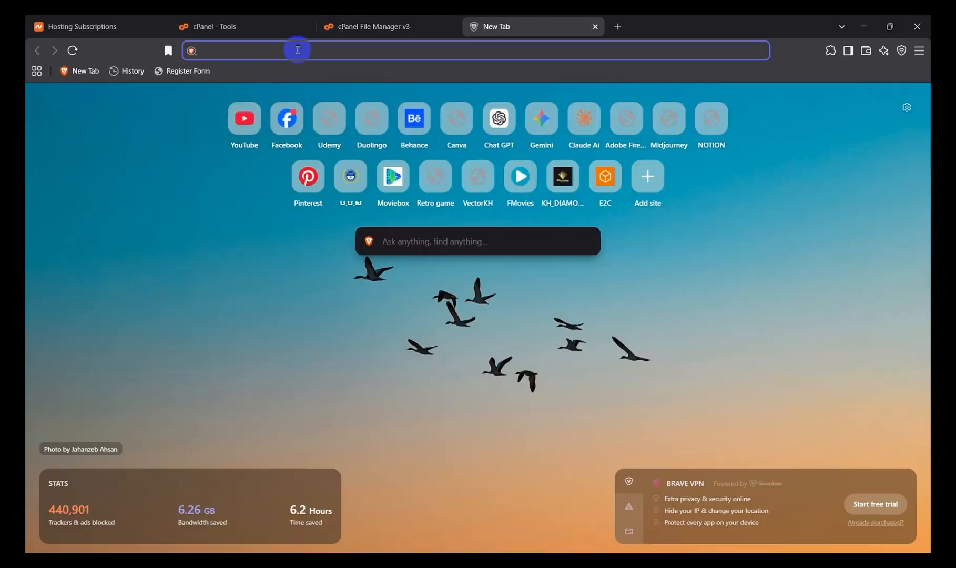
pyautogui.write('wor')
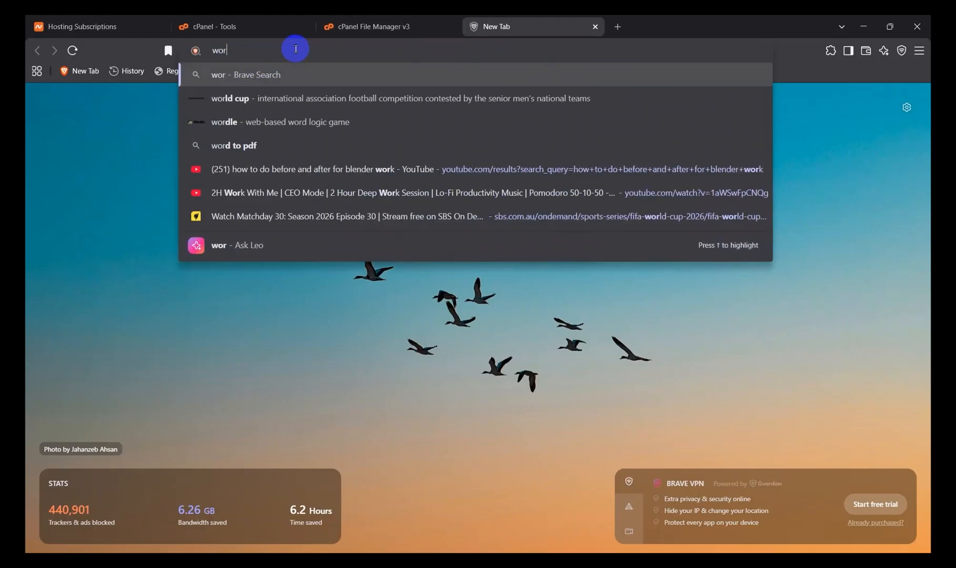
pyautogui.write('dpress')
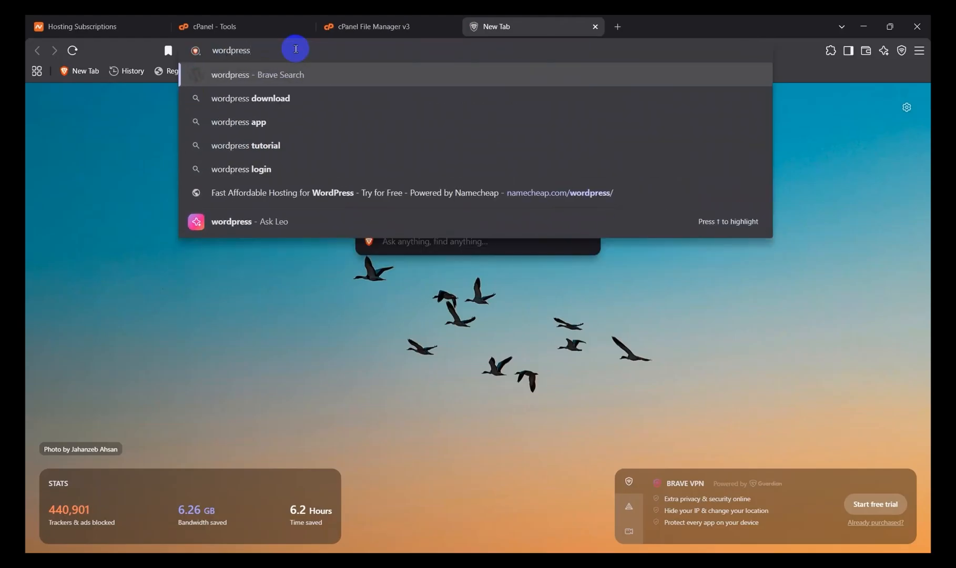
pyautogui.press('Return')
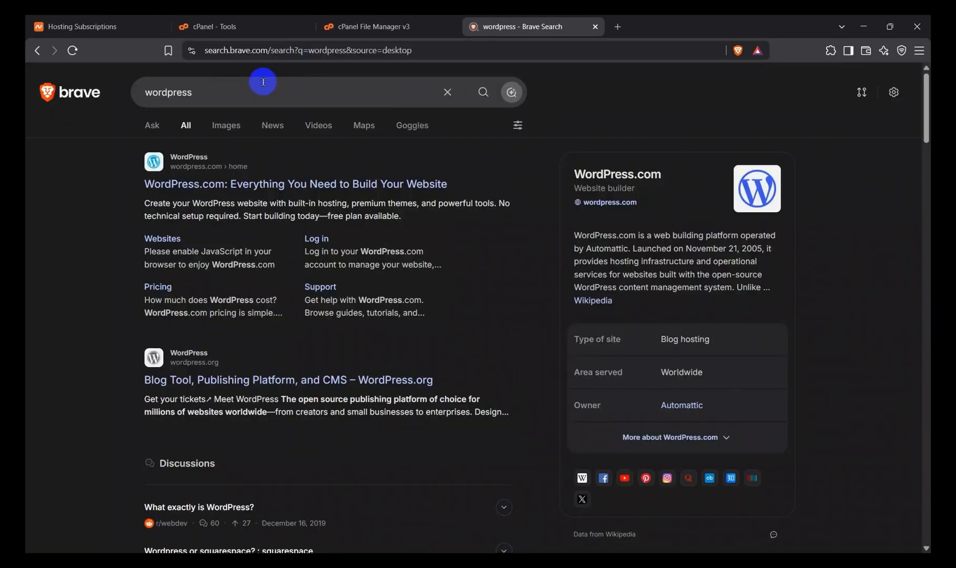
pyautogui.click(249, 181)
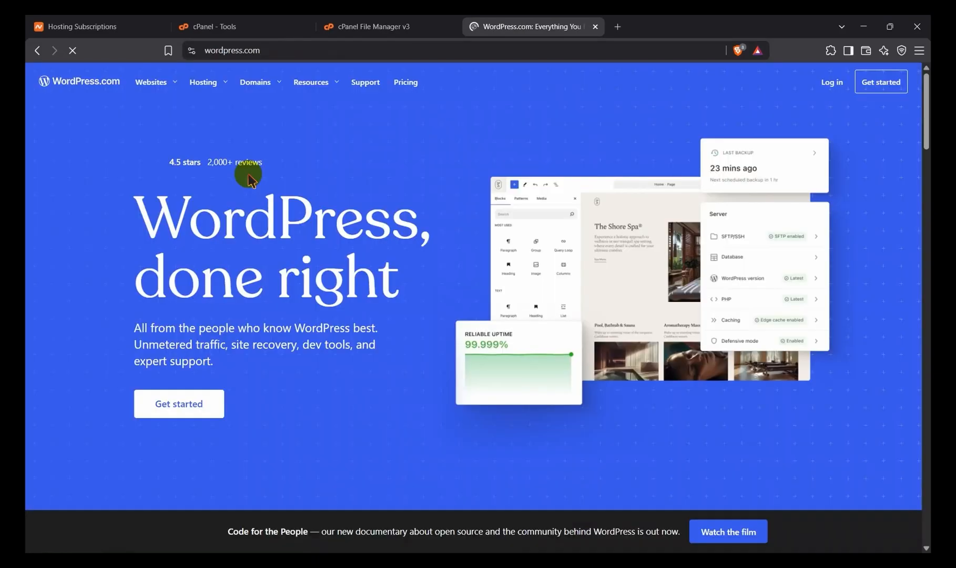
# Step: Look through the WordPress.com home page, its site menus and the Get started page for a way to obtain WordPress
pyautogui.scroll(-6, 263, 331)
pyautogui.scroll(-12, 260, 322)
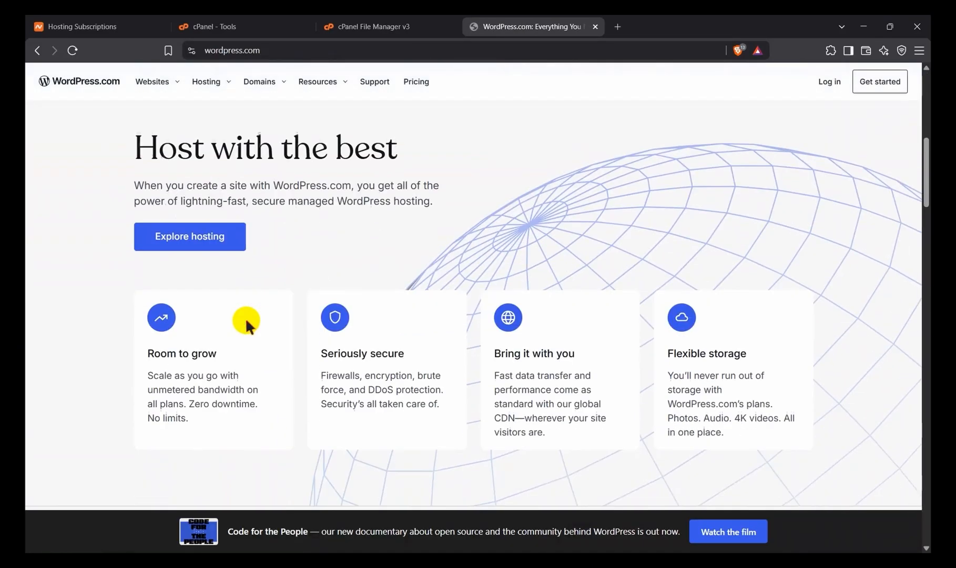
pyautogui.scroll(-15, 258, 316)
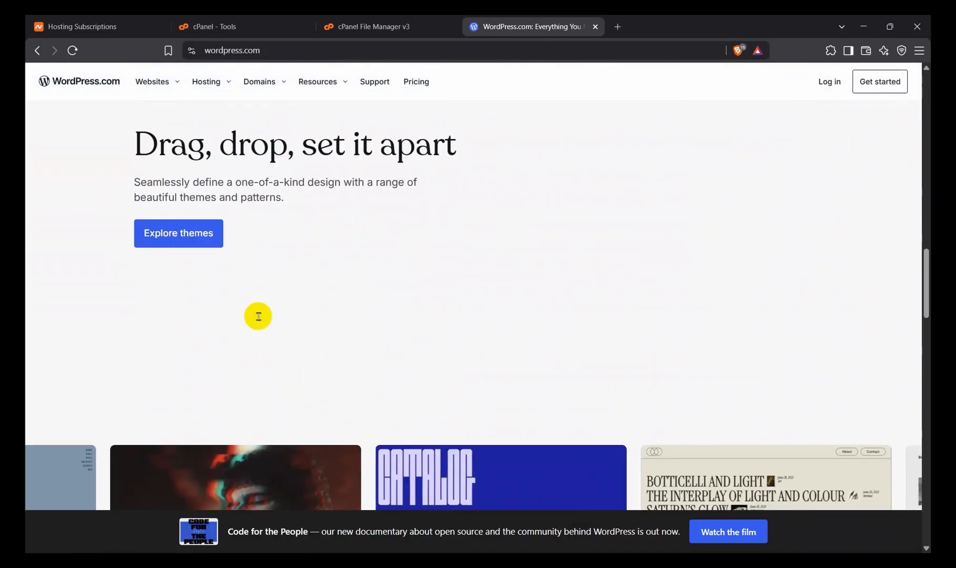
pyautogui.scroll(-5, 309, 273)
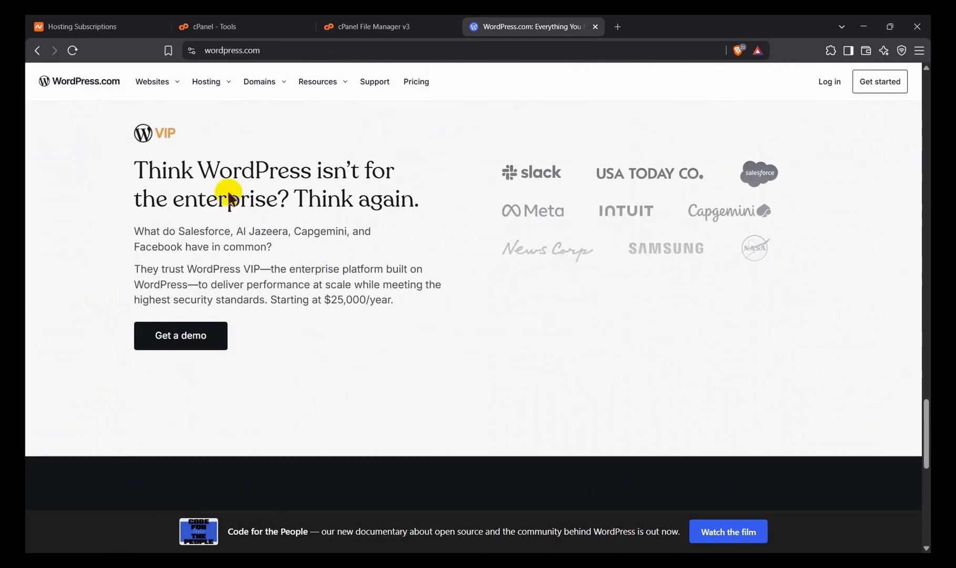
pyautogui.moveTo(163, 87)
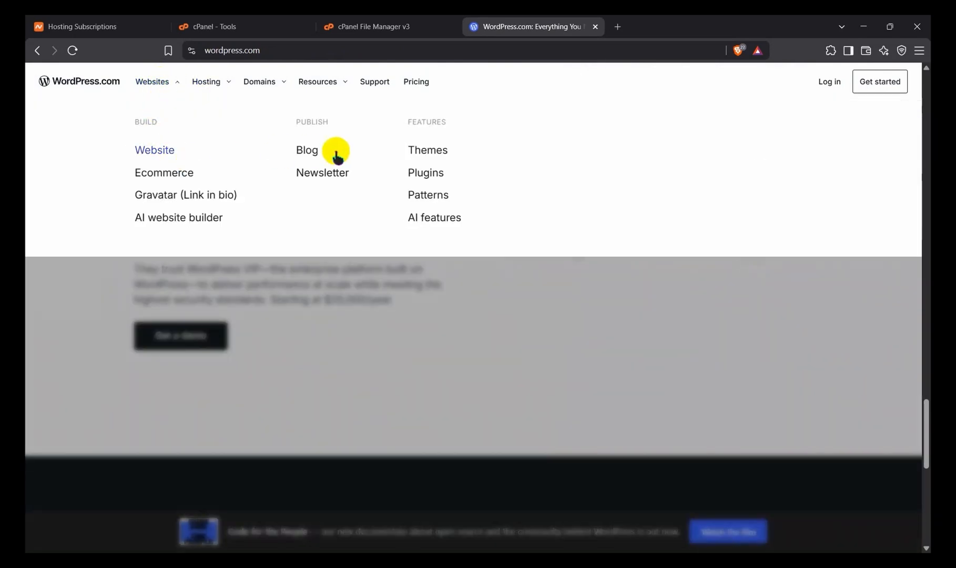
pyautogui.moveTo(212, 85)
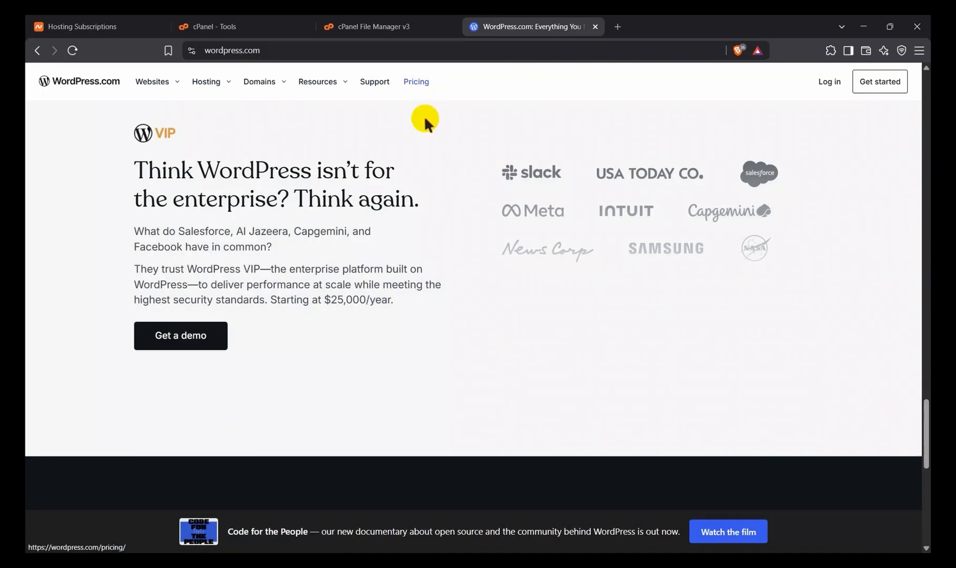
pyautogui.scroll(15, 437, 367)
pyautogui.scroll(12, 350, 318)
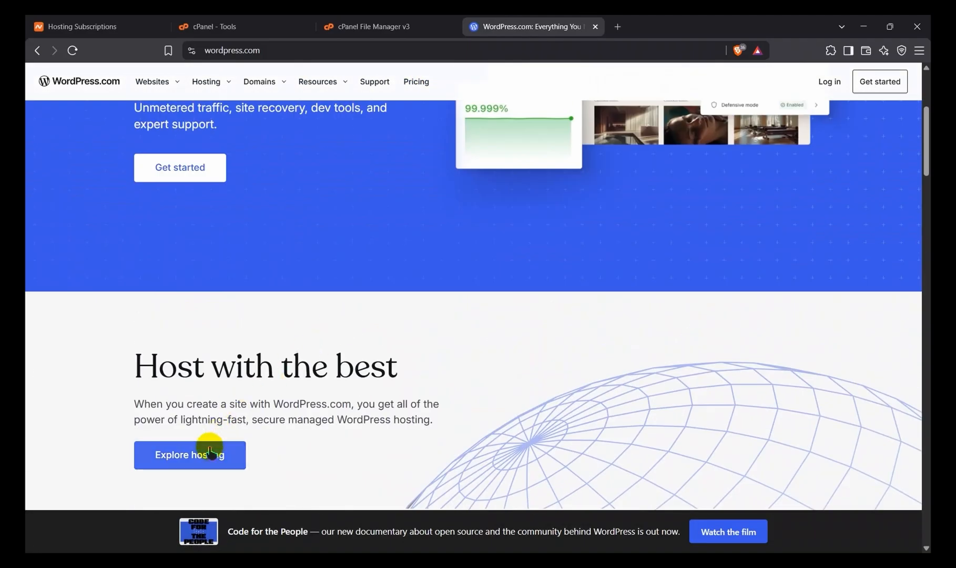
pyautogui.scroll(5, 210, 389)
pyautogui.click(205, 402)
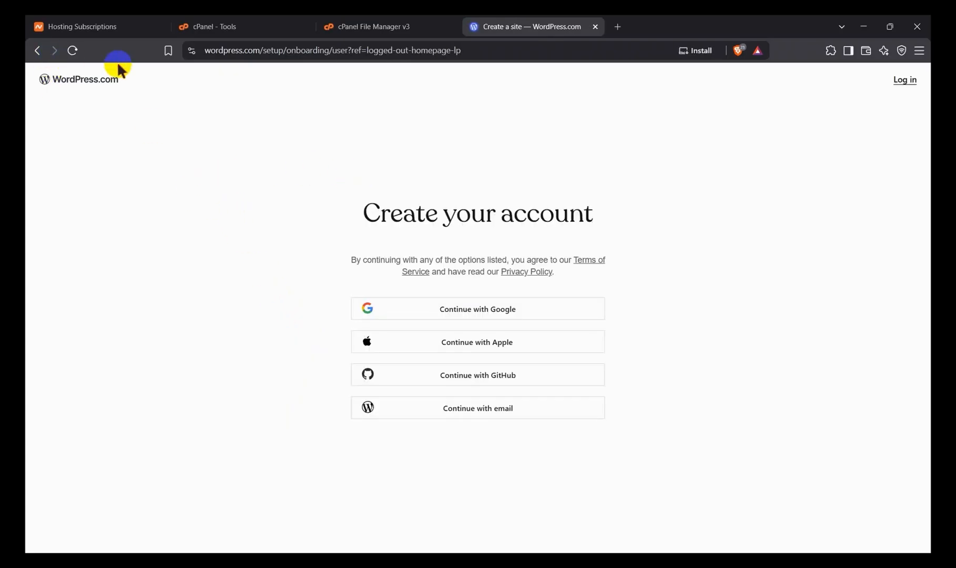
pyautogui.click(38, 51)
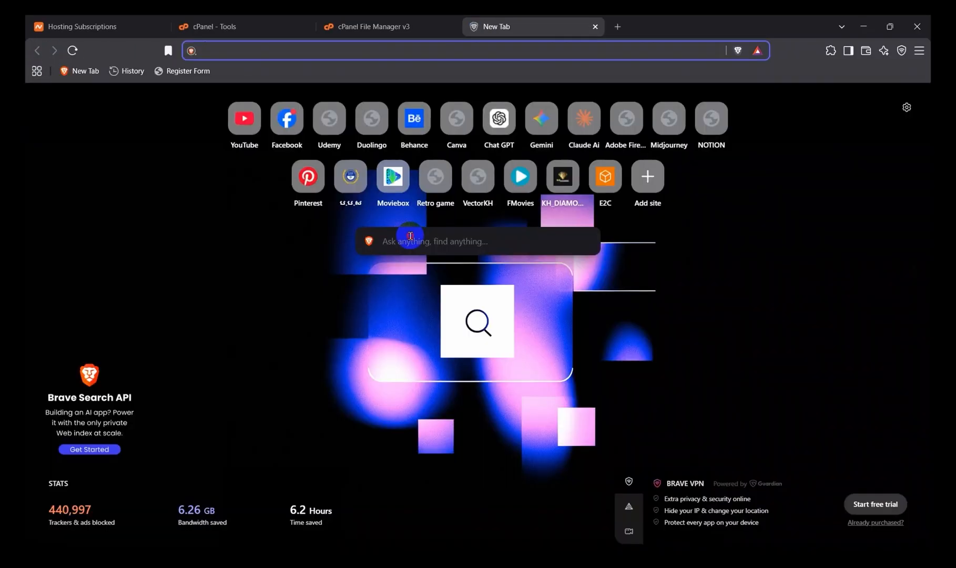
# Step: Search for wordpress download in a fresh browser tab and open the WordPress.org download page
pyautogui.click(411, 235)
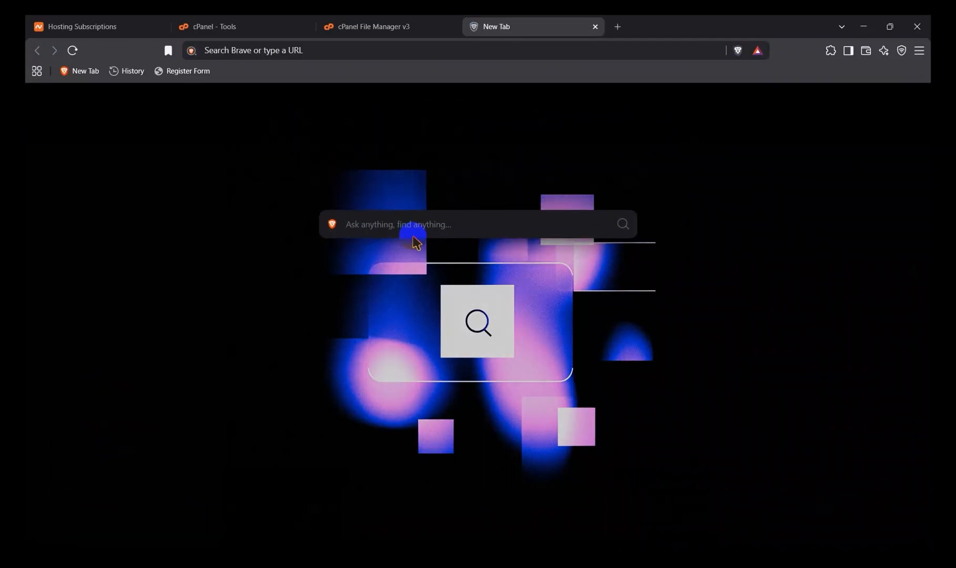
pyautogui.write('word')
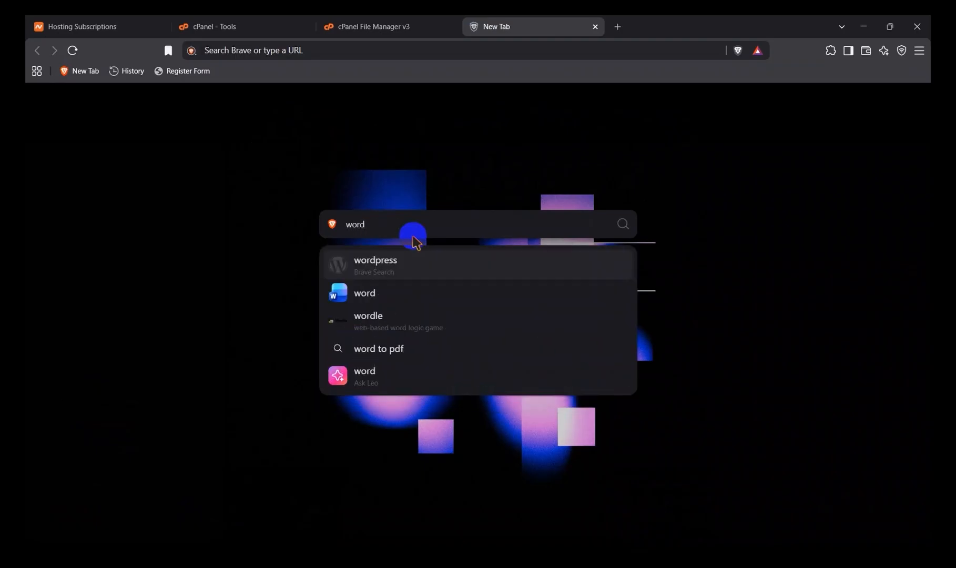
pyautogui.press('Tab')
pyautogui.click(420, 220)
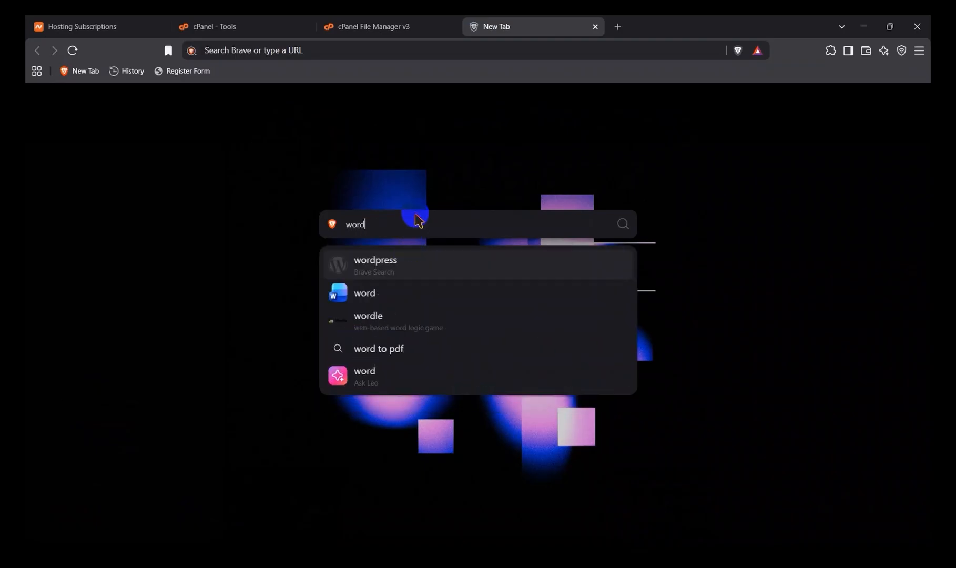
pyautogui.write('press')
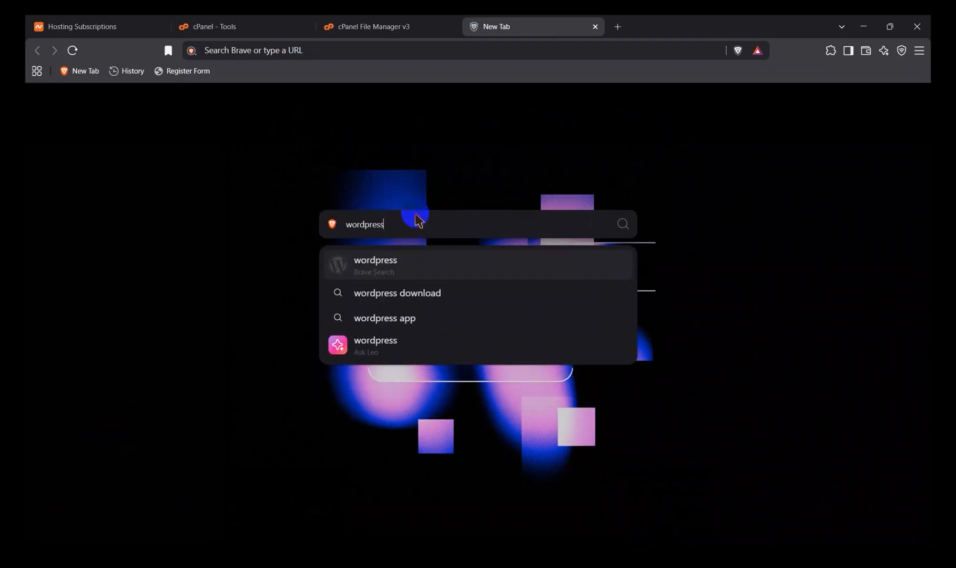
pyautogui.click(431, 296)
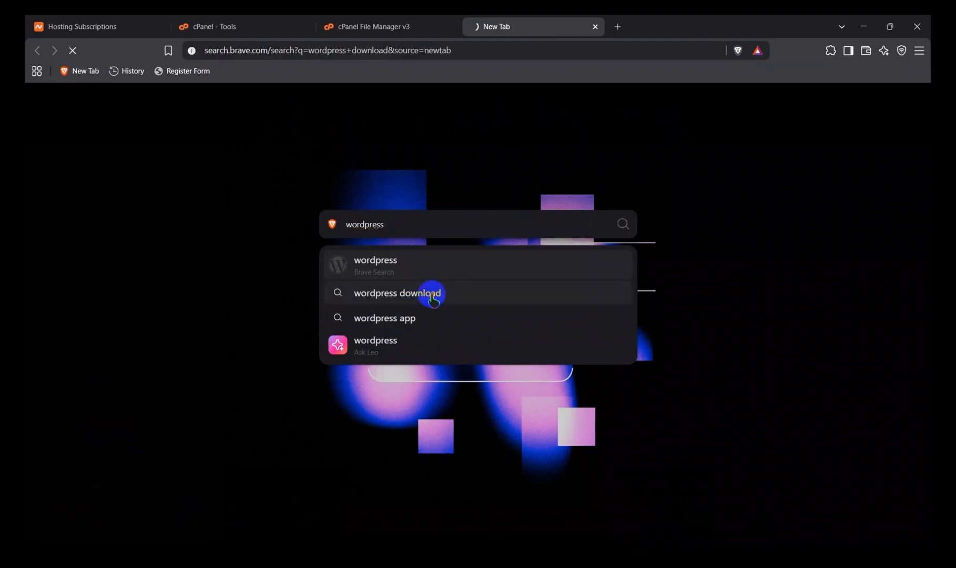
pyautogui.click(243, 185)
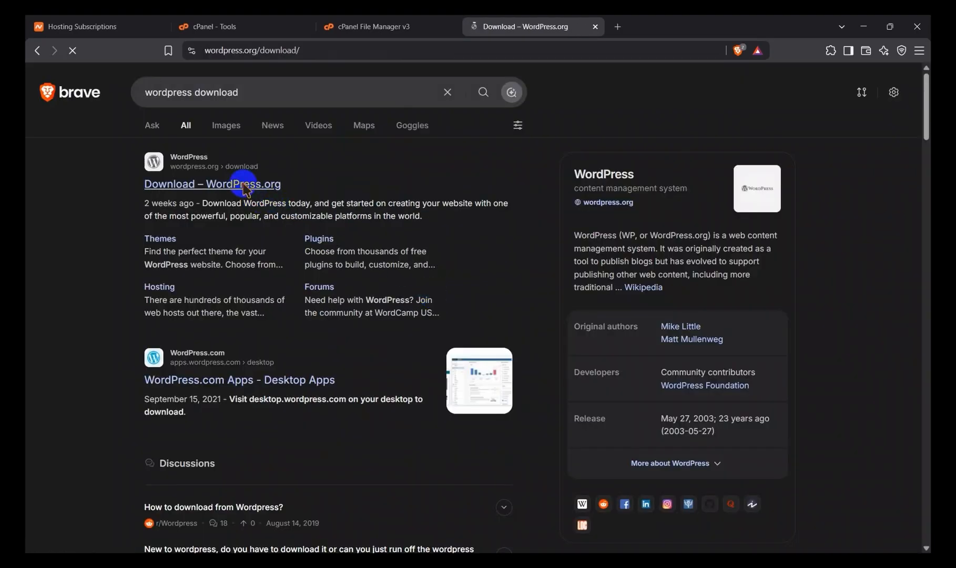
# Step: Download WordPress 7.0.2 as wordpress-7.0.2.zip into the Telegram Desktop folder, dismiss the thank-you dialog and check the download's progress
pyautogui.scroll(-2, 296, 353)
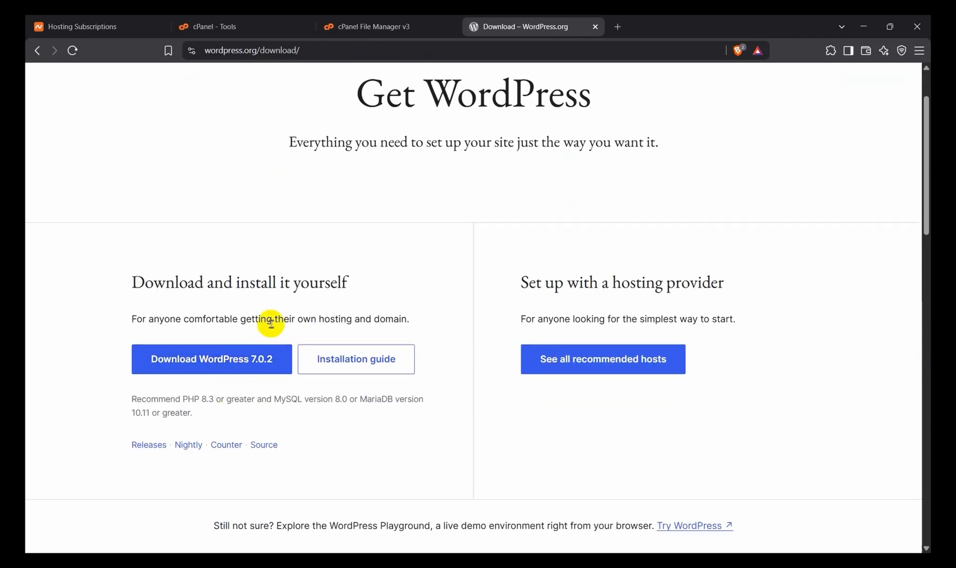
pyautogui.click(234, 356)
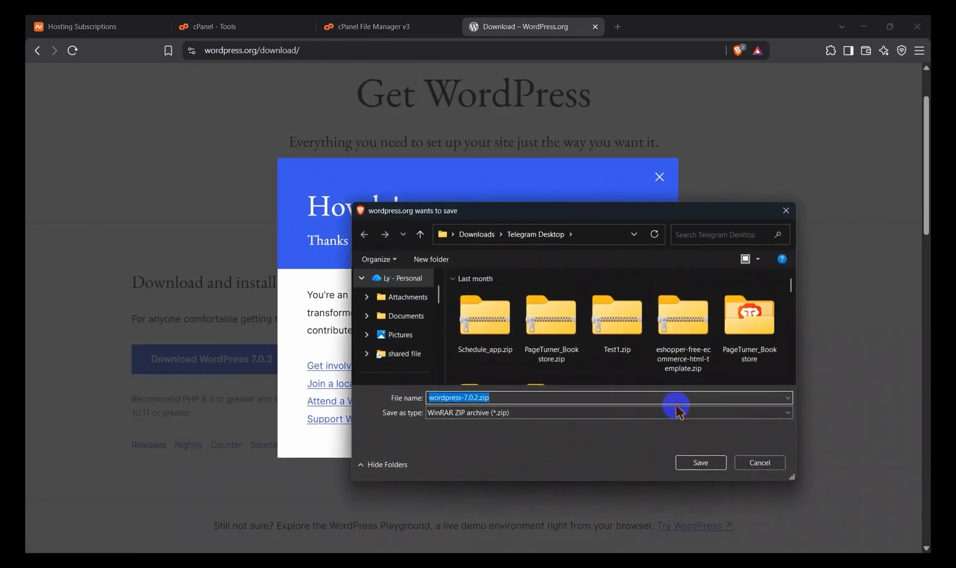
pyautogui.click(699, 462)
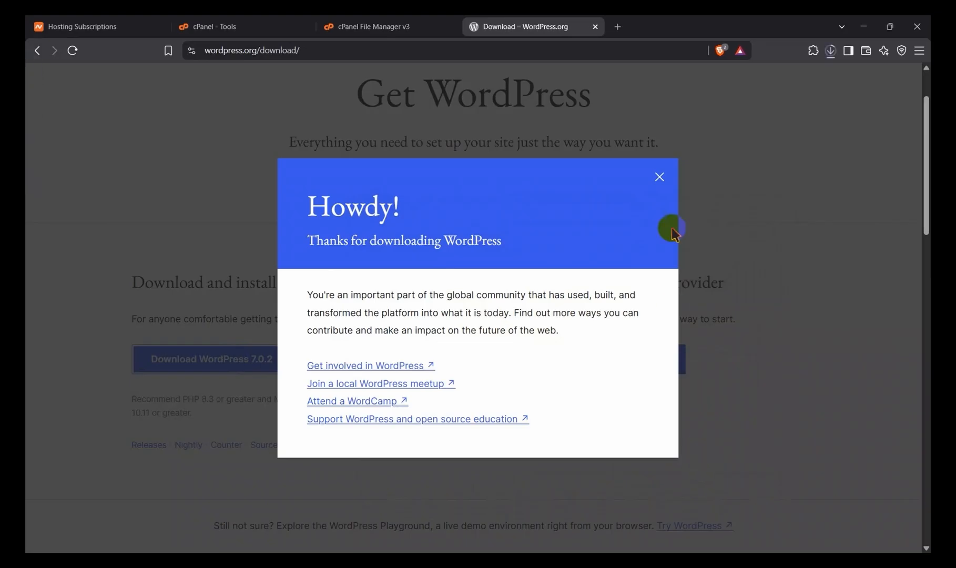
pyautogui.click(660, 177)
pyautogui.click(831, 51)
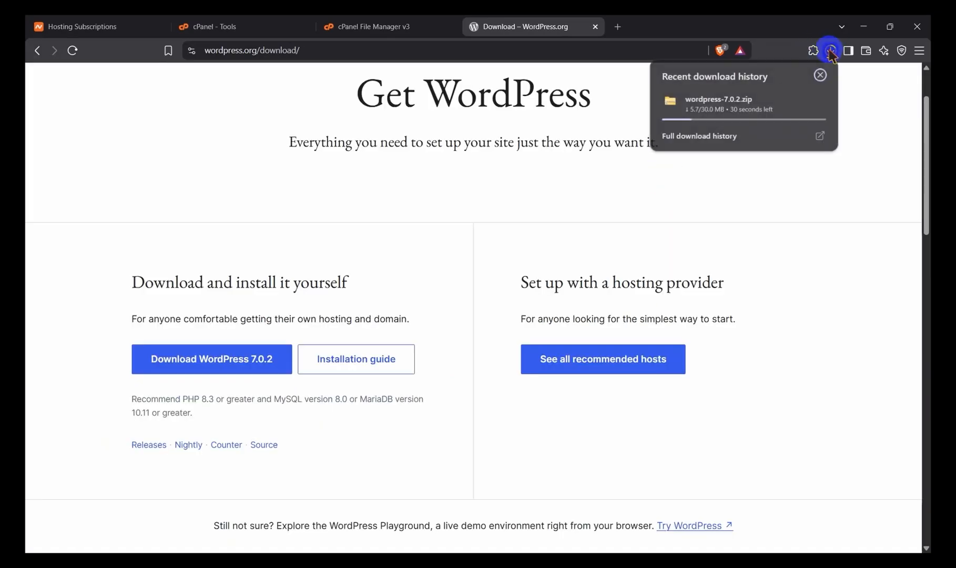
pyautogui.moveTo(760, 99)
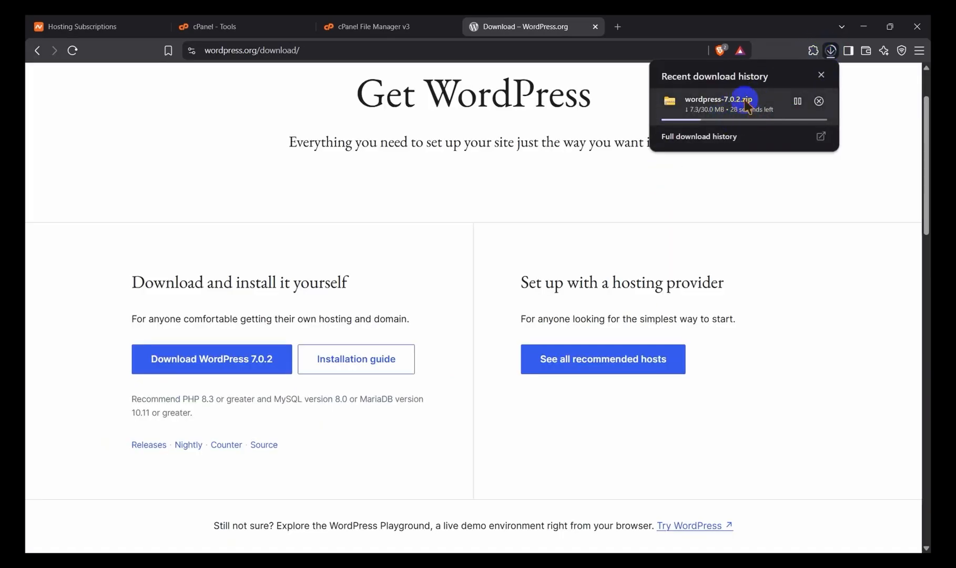
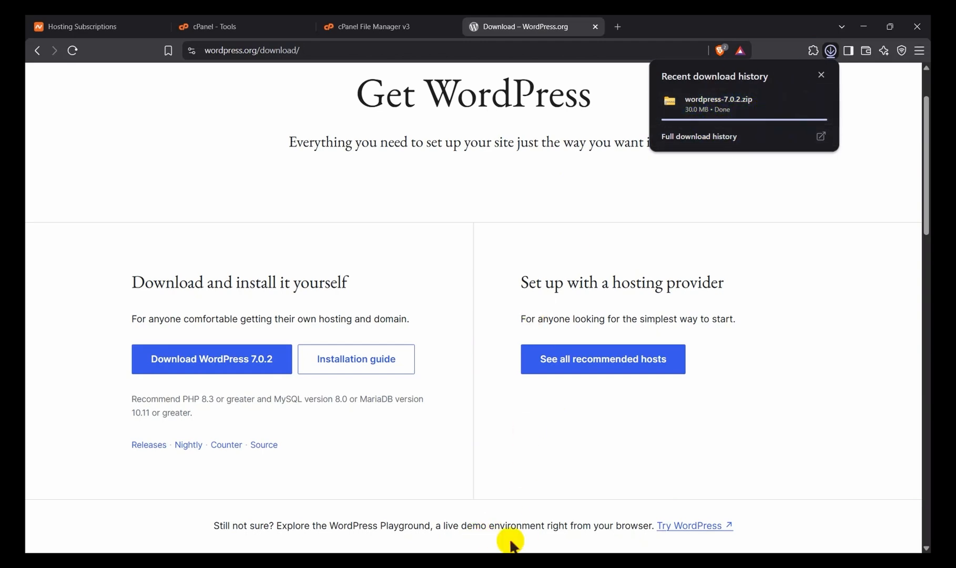
# Step: Upload wordpress-7.0.2.zip from the Telegram Desktop folder to public_html in cPanel File Manager and return to that directory
pyautogui.click(830, 50)
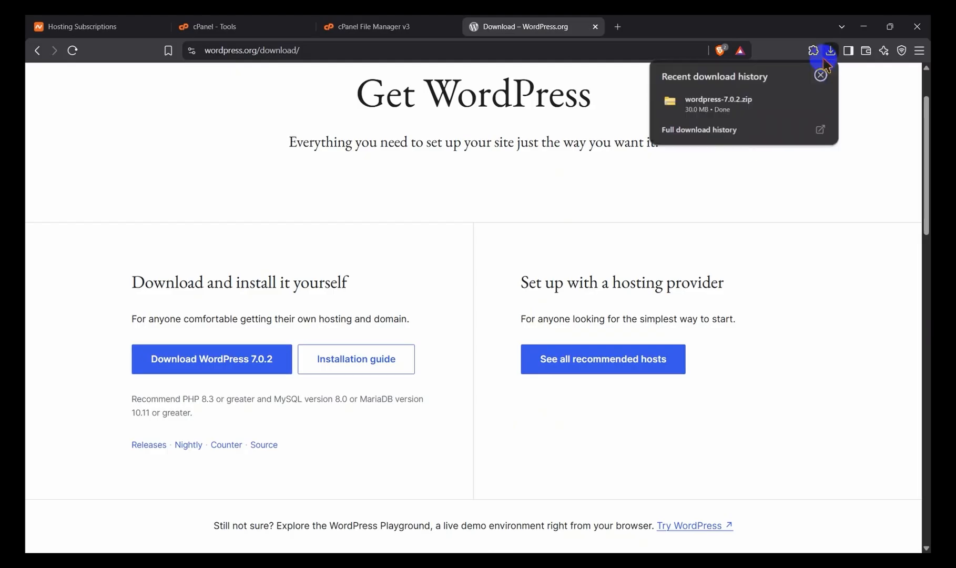
pyautogui.click(437, 29)
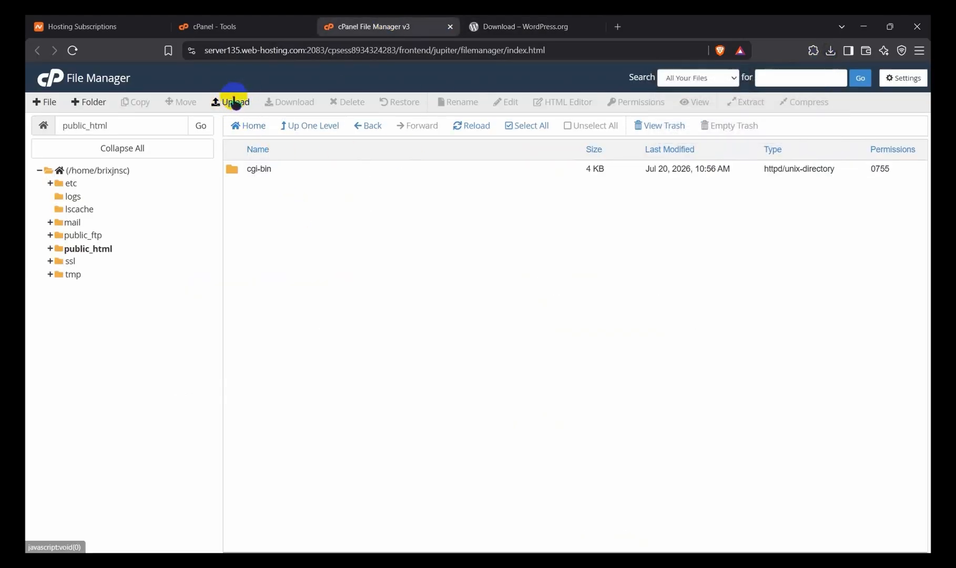
pyautogui.click(229, 102)
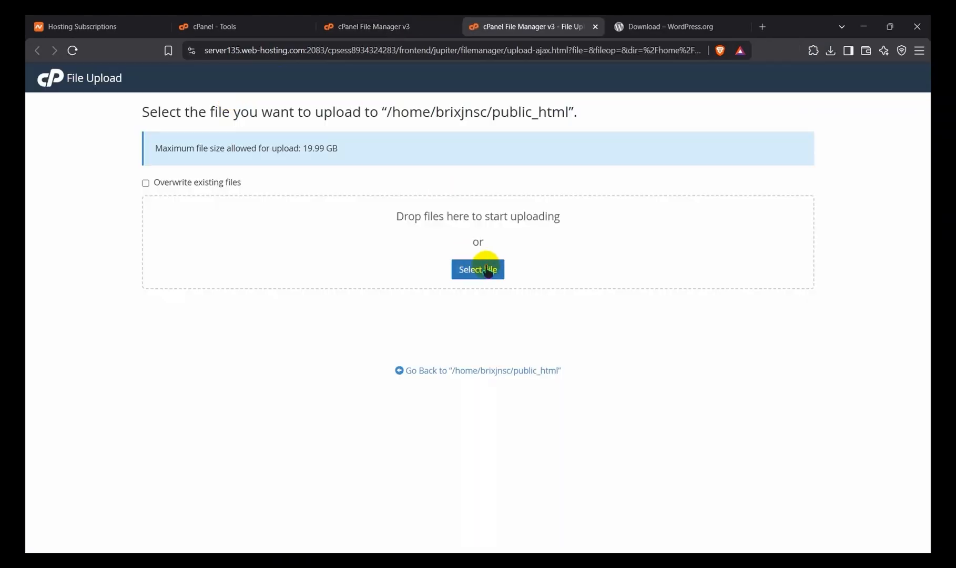
pyautogui.click(484, 270)
pyautogui.click(486, 308)
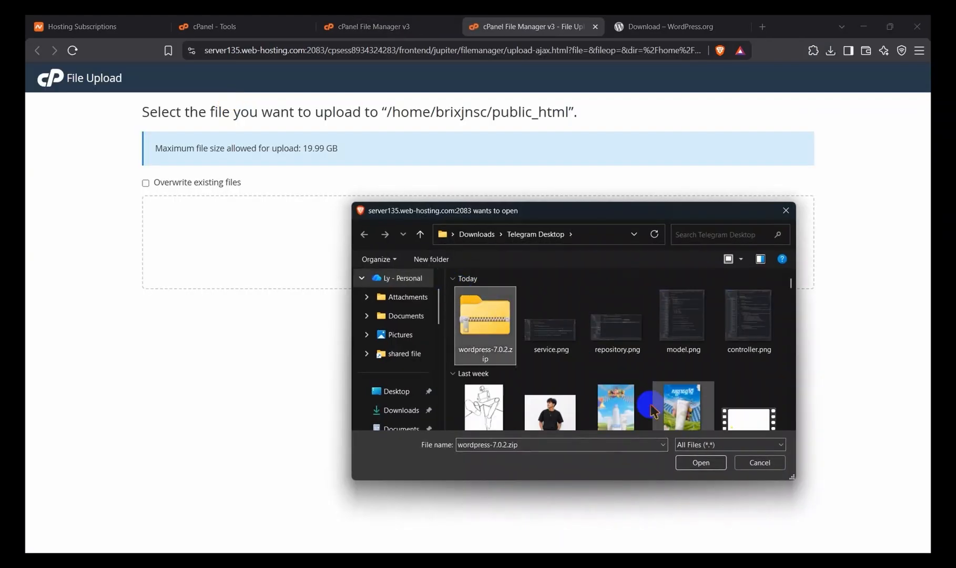
pyautogui.click(698, 459)
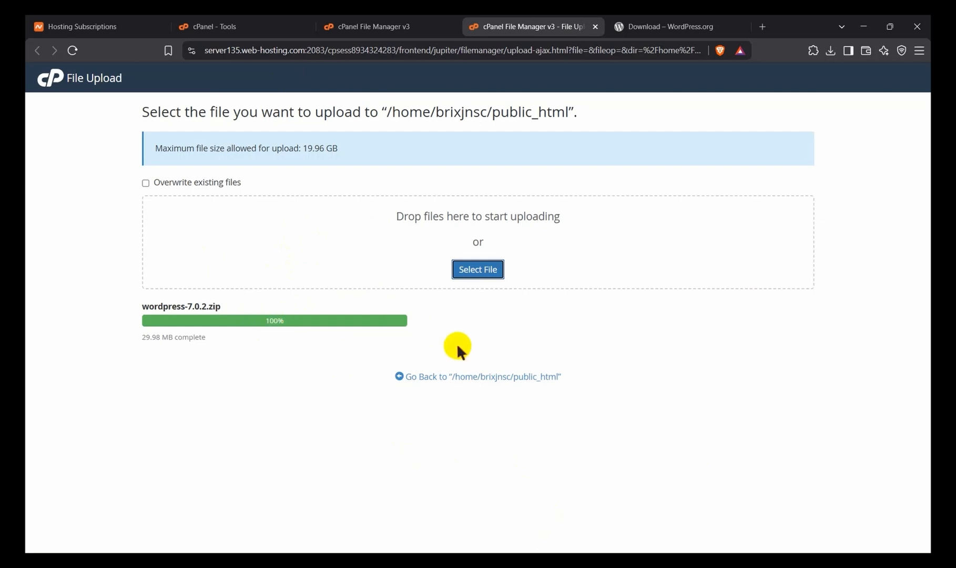
pyautogui.click(476, 376)
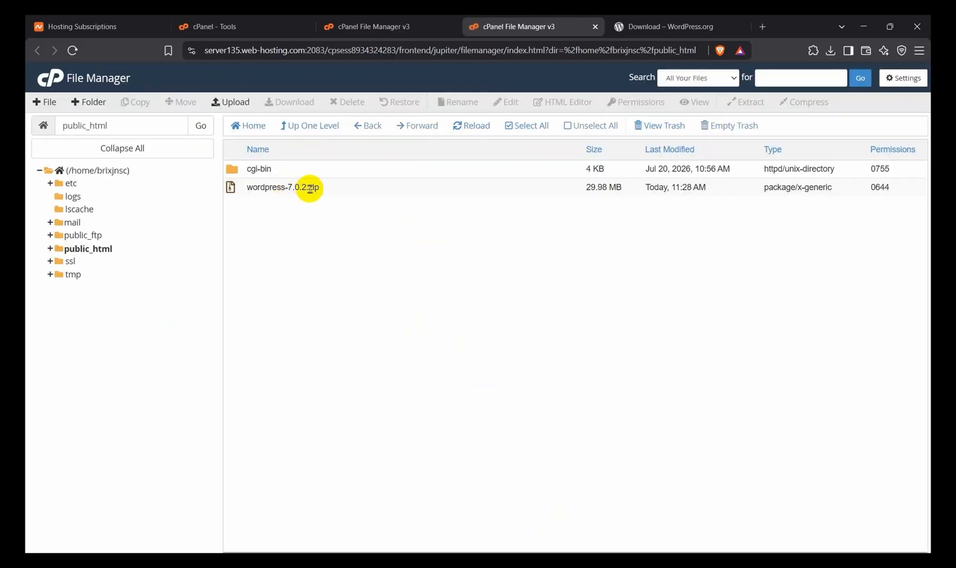
# Step: Extract wordpress-7.0.2.zip into /public_html and open the extracted wordpress folder
pyautogui.click(333, 187)
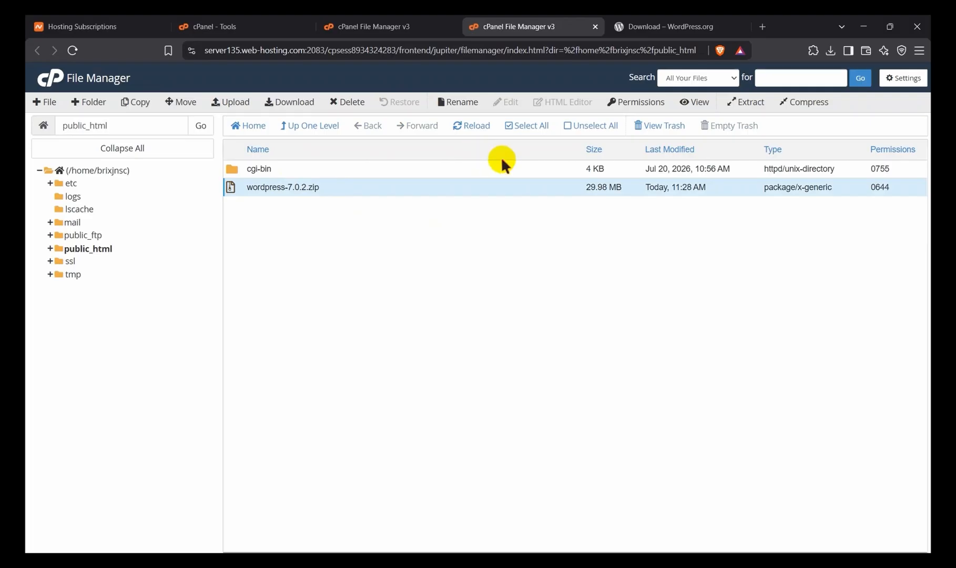
pyautogui.click(746, 102)
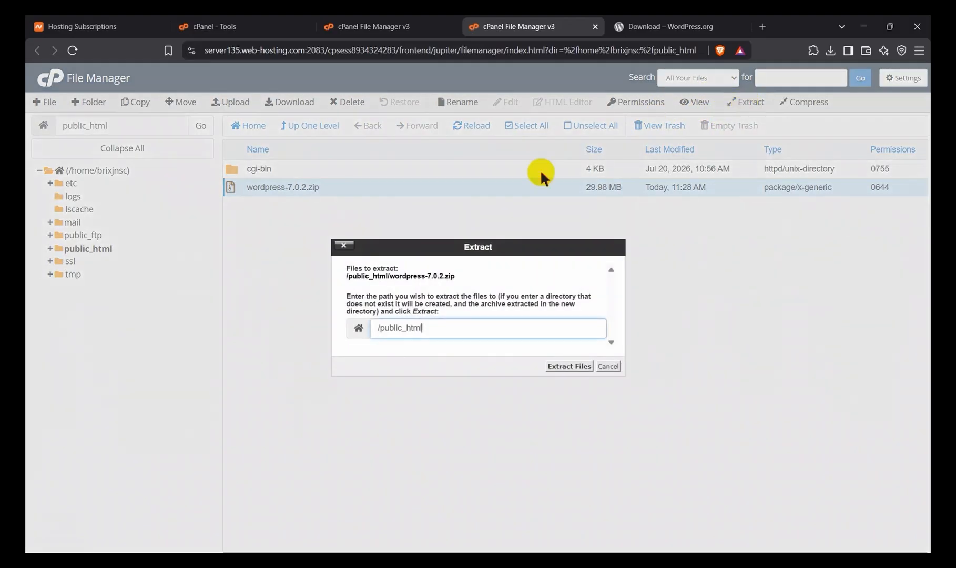
pyautogui.click(566, 366)
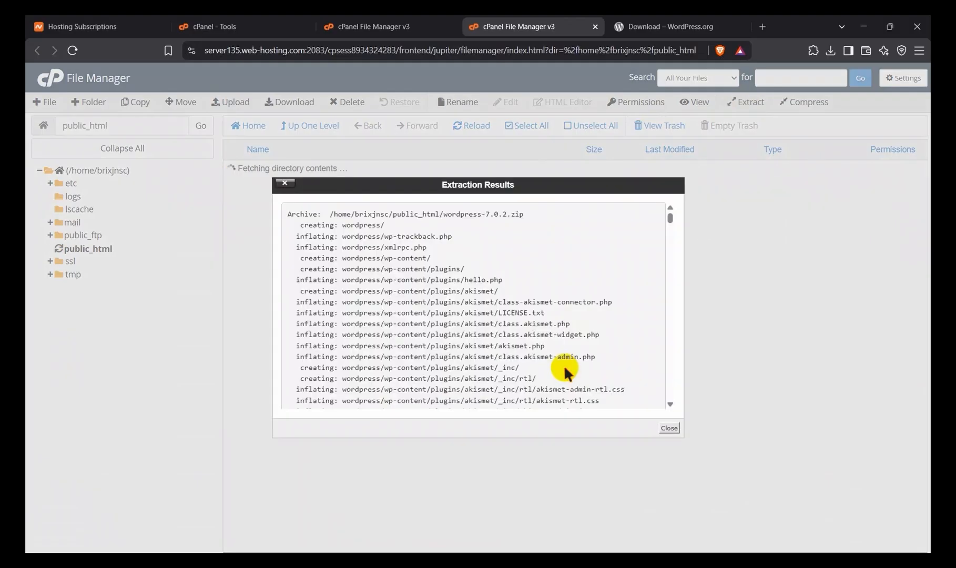
pyautogui.click(668, 428)
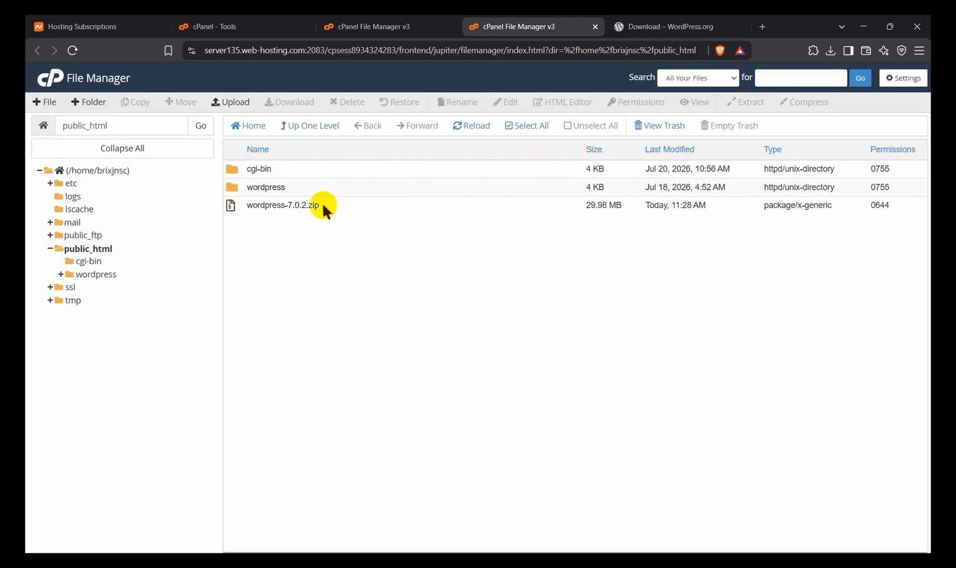
pyautogui.click(287, 185)
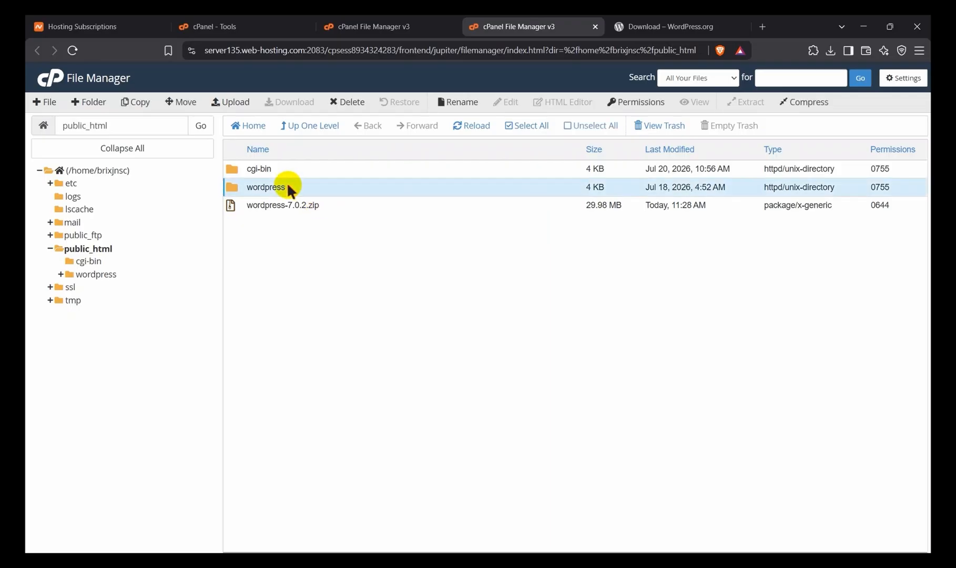
pyautogui.doubleClick(288, 187)
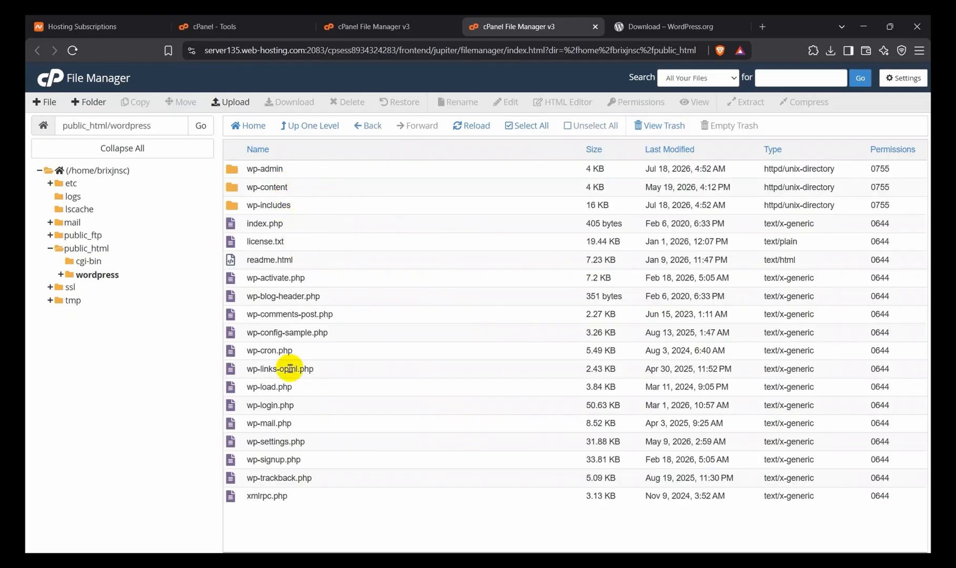
pyautogui.moveTo(299, 509); pyautogui.dragTo(300, 498)
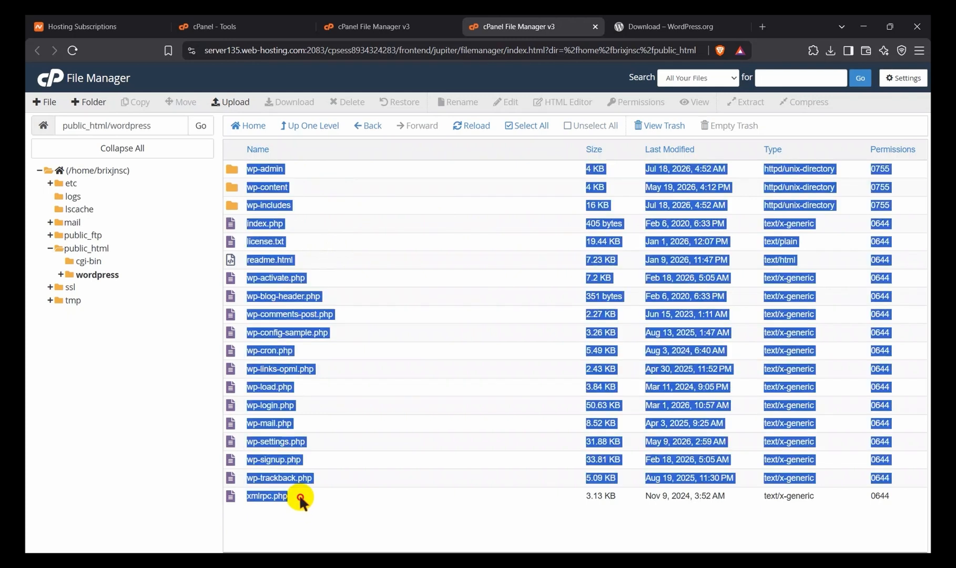
pyautogui.click(301, 495)
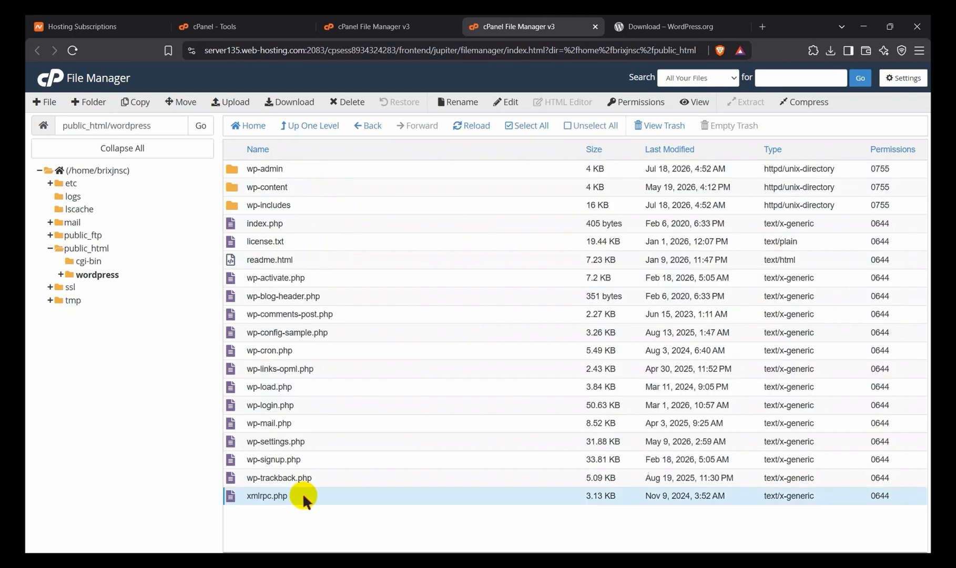
pyautogui.hotkey('ctrl', 'a')
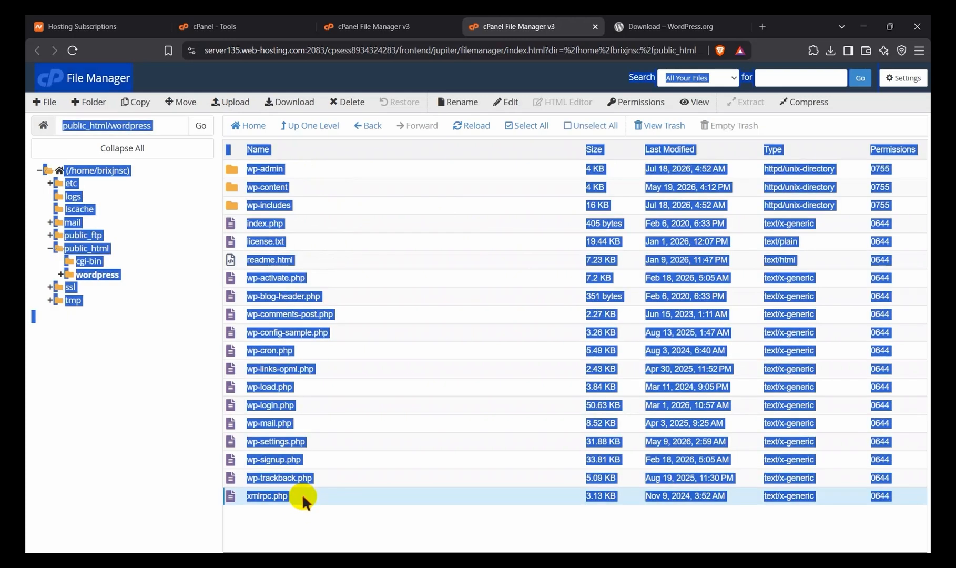
pyautogui.click(304, 513)
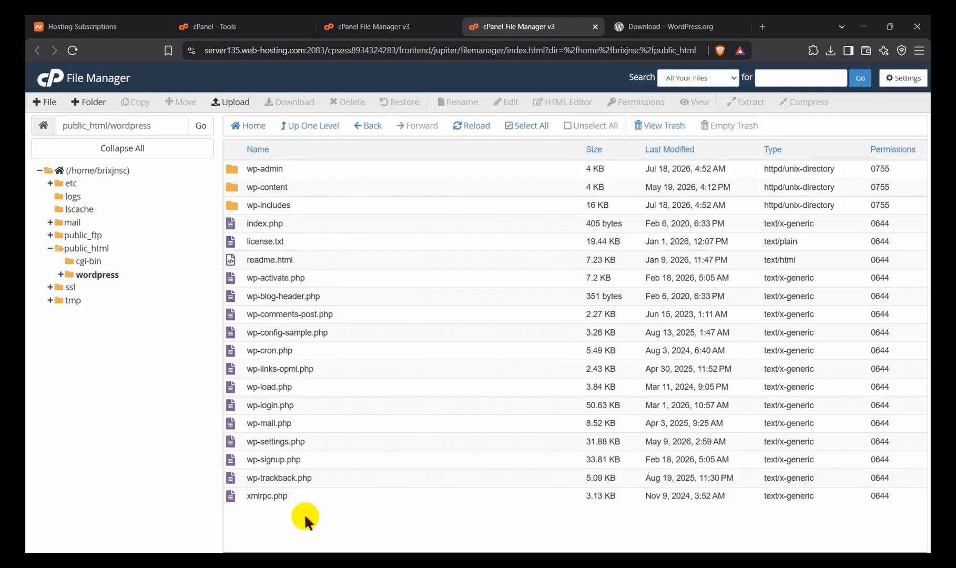
pyautogui.moveTo(304, 513); pyautogui.dragTo(310, 352)
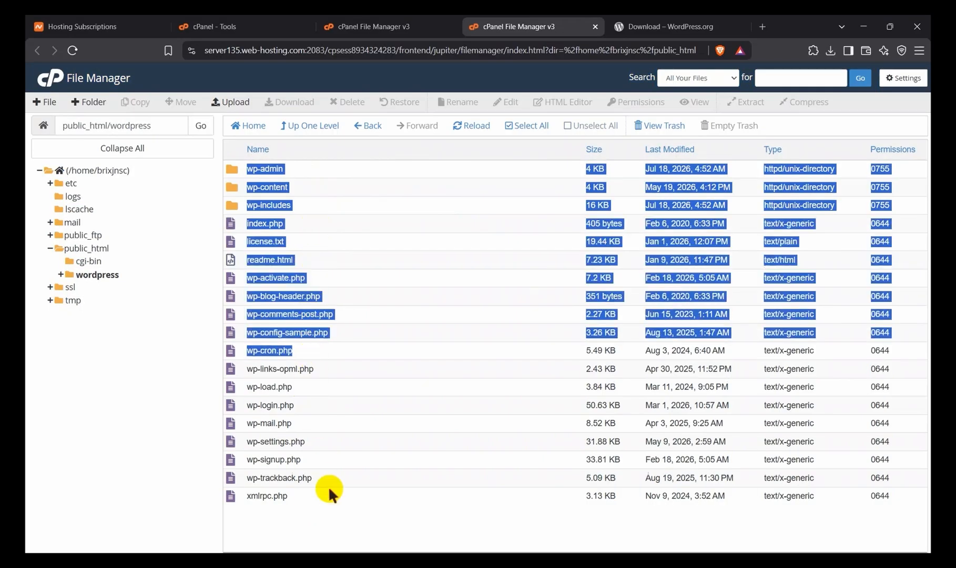
pyautogui.click(327, 507)
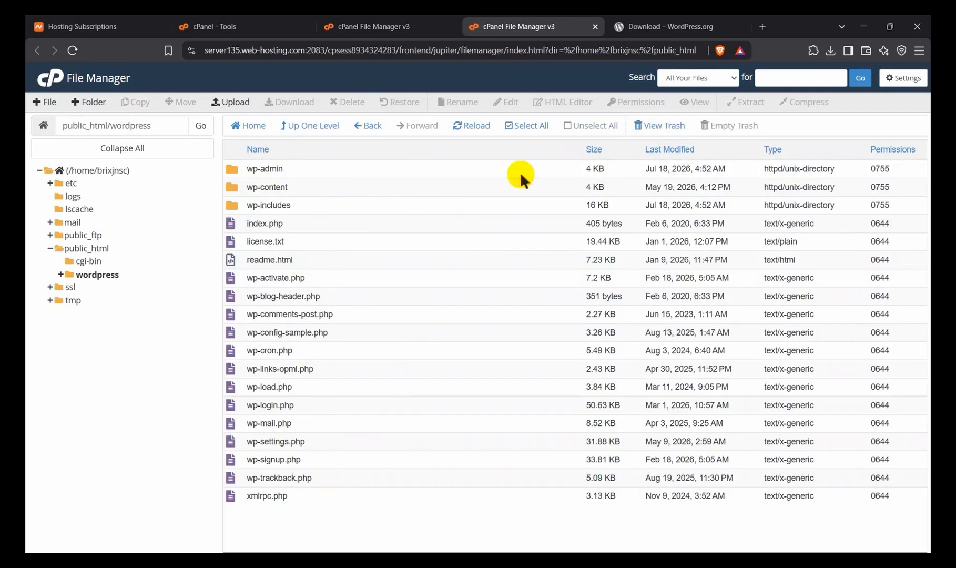
# Step: Move all files and folders from the wordpress folder to /public_html/
pyautogui.click(521, 125)
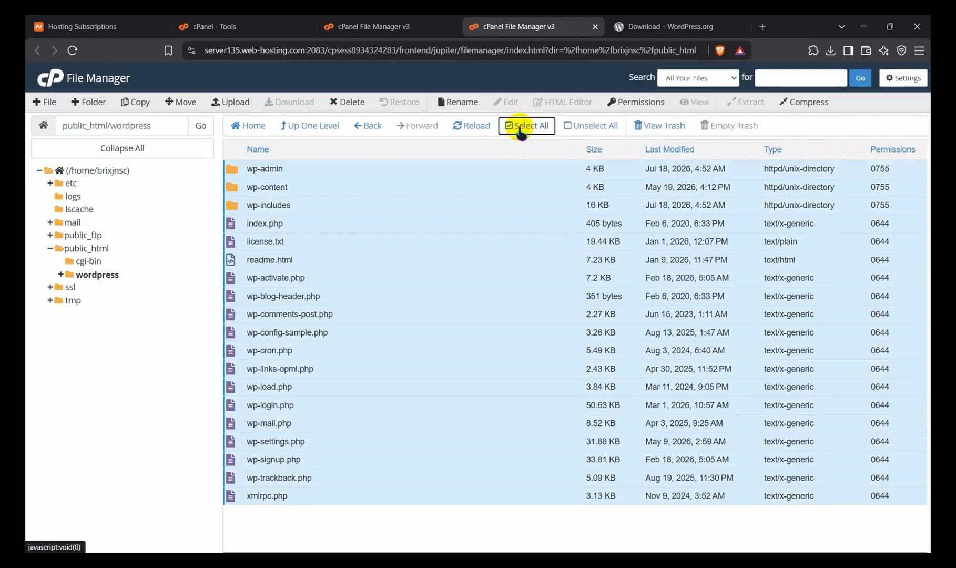
pyautogui.rightClick(478, 211)
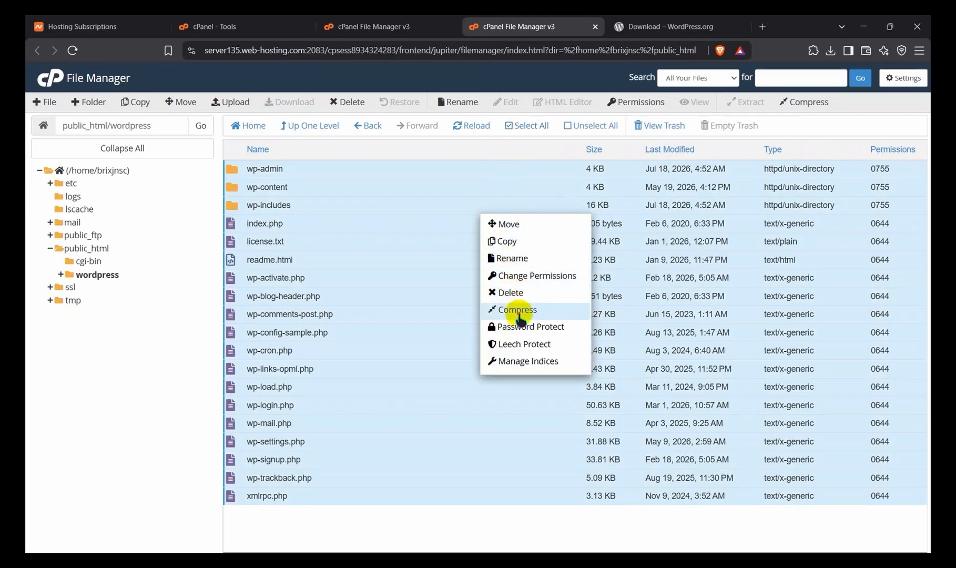
pyautogui.click(508, 224)
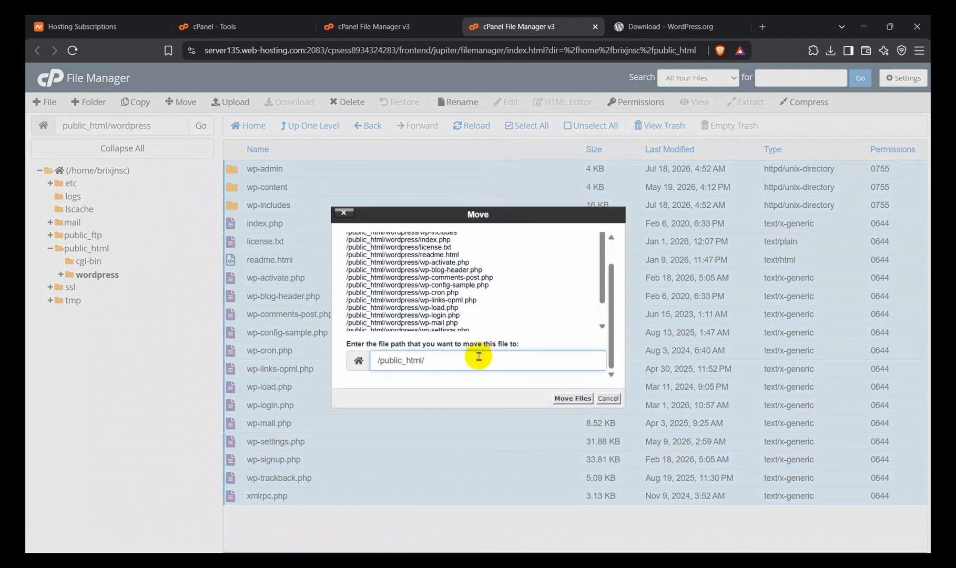
pyautogui.click(556, 399)
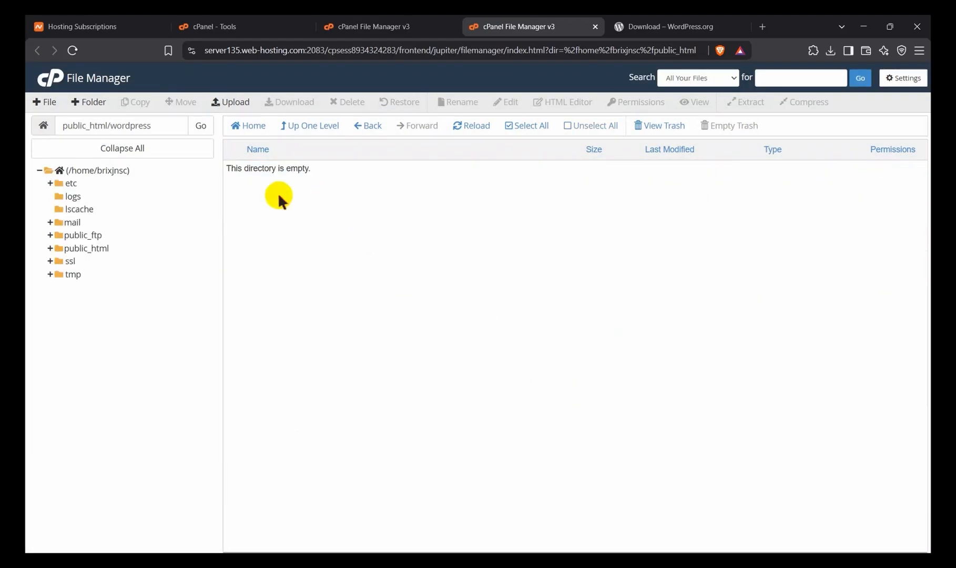
# Step: Return to public_html and move the emptied wordpress folder to the trash
pyautogui.click(367, 126)
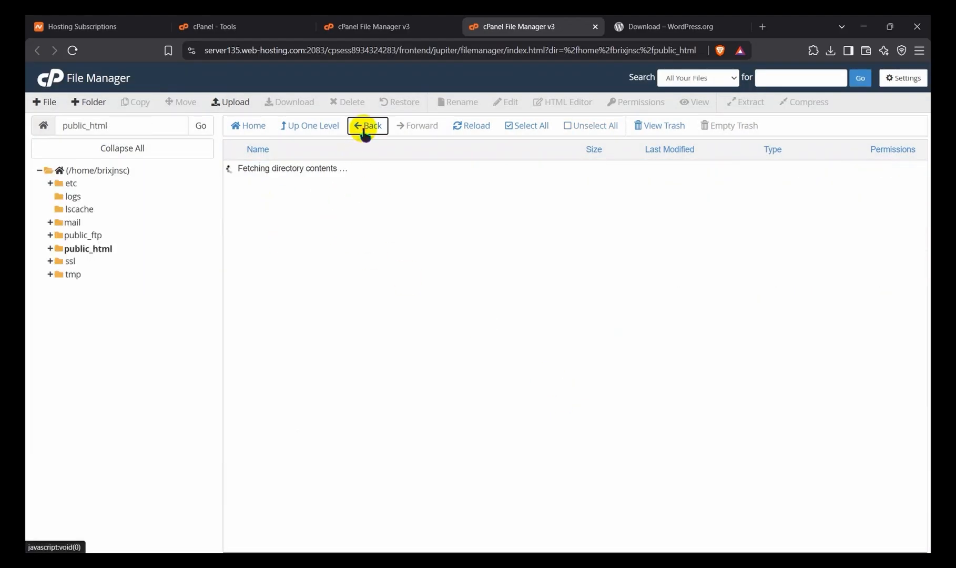
pyautogui.click(303, 187)
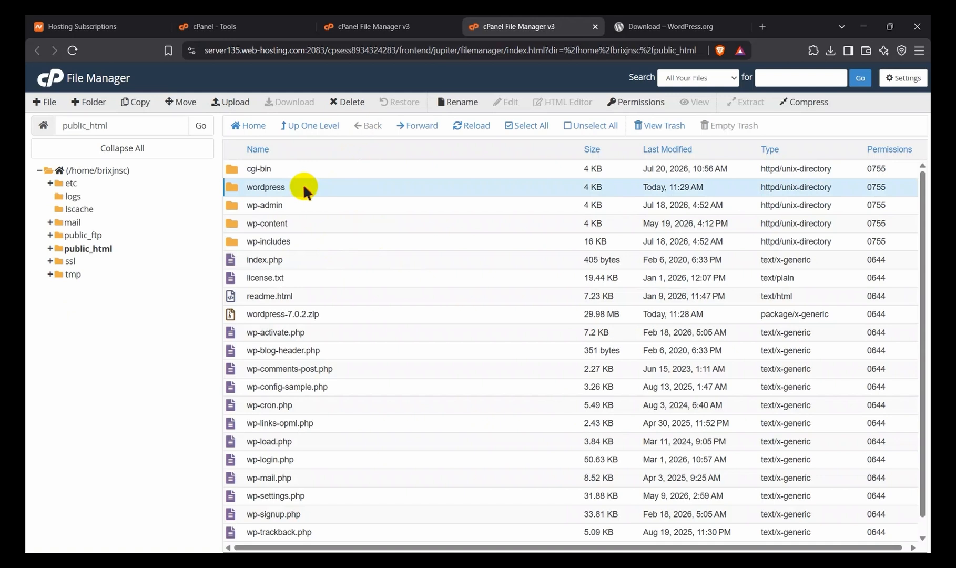
pyautogui.rightClick(305, 185)
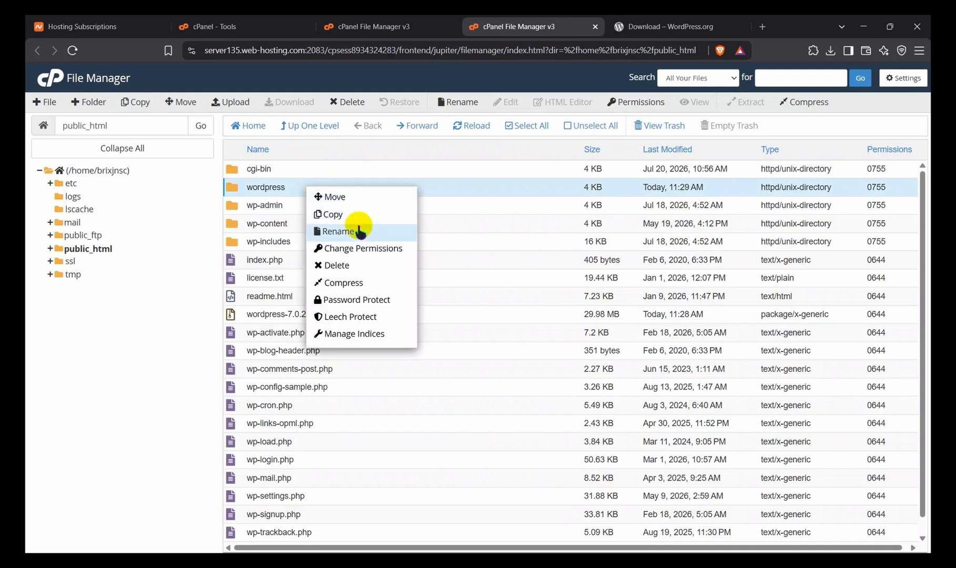
pyautogui.click(356, 275)
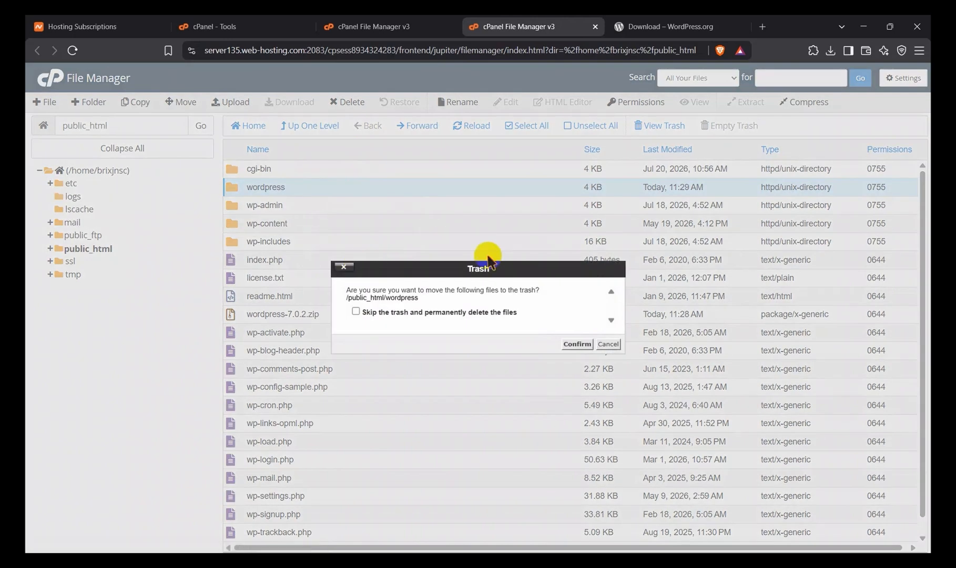
pyautogui.click(567, 339)
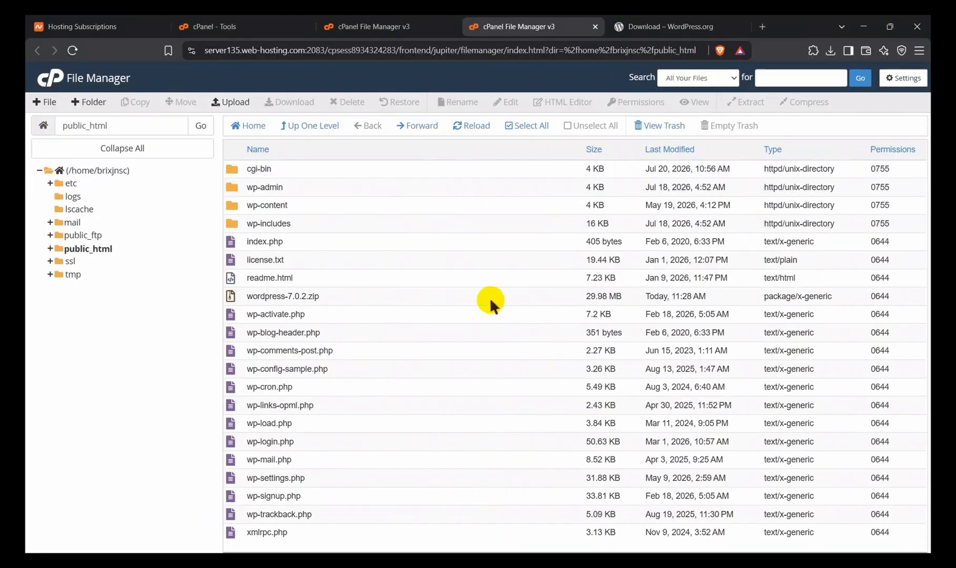
# Step: Switch to Namecheap and copy the domain name brixan.store from the hosting subscriptions list
pyautogui.click(245, 29)
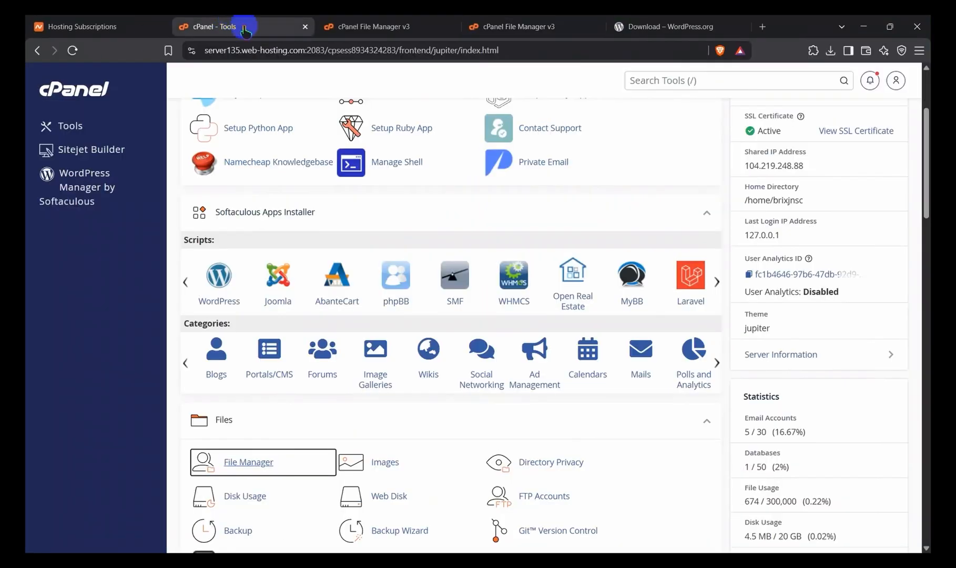
pyautogui.click(100, 25)
pyautogui.click(116, 253)
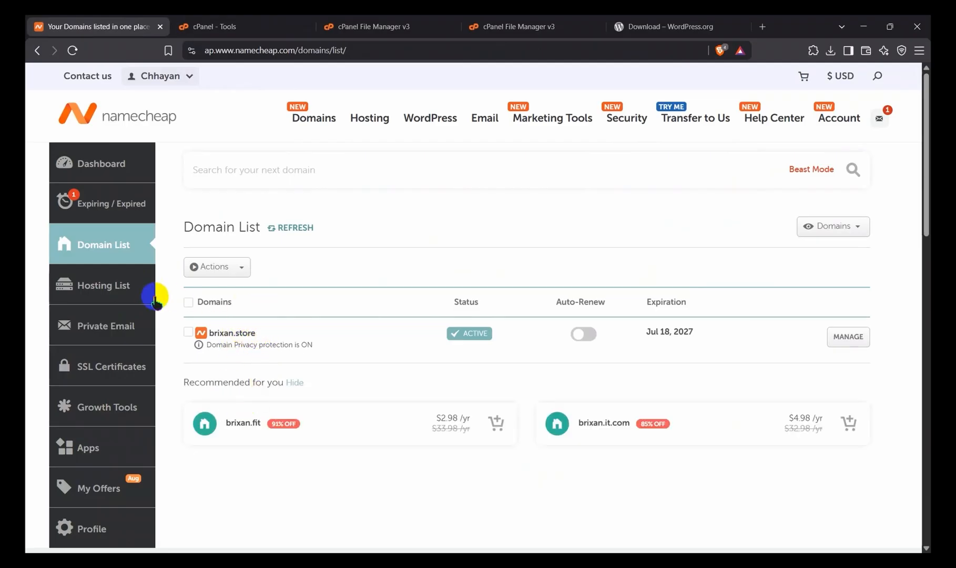
pyautogui.click(111, 288)
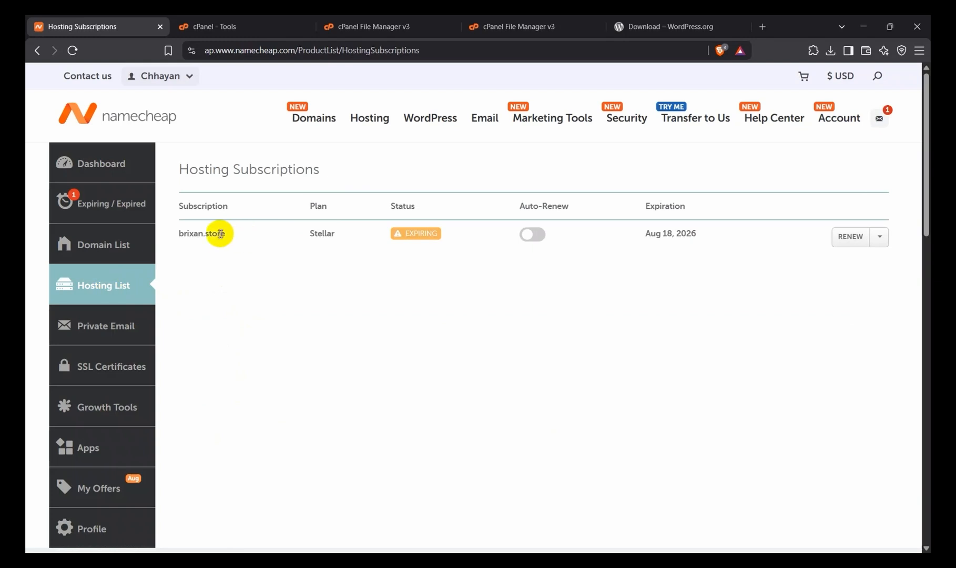
pyautogui.moveTo(226, 235); pyautogui.dragTo(181, 235)
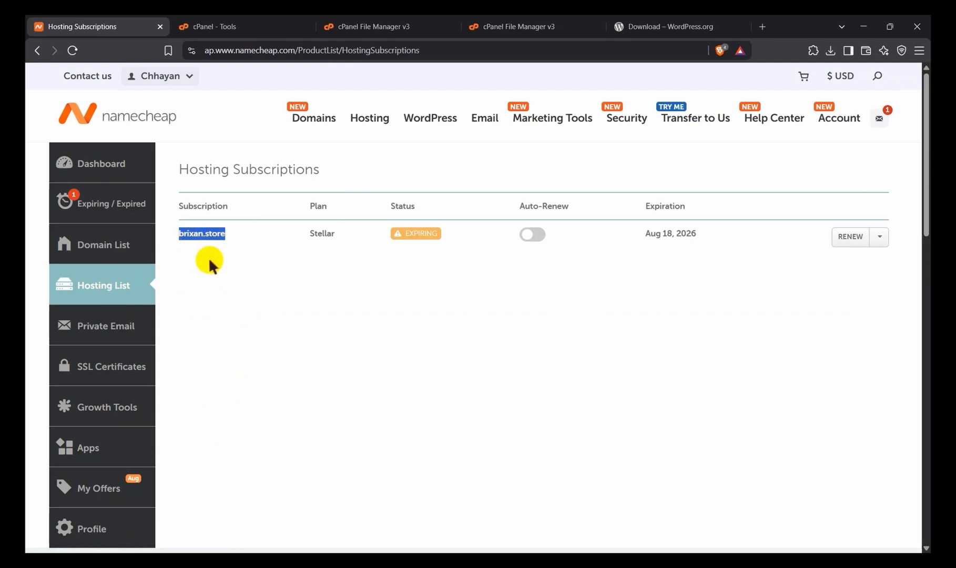
# Step: Open brixan.store in a new tab, replacing the WordPress.org download tab, and continue its WordPress setup in English (United States)
pyautogui.click(761, 26)
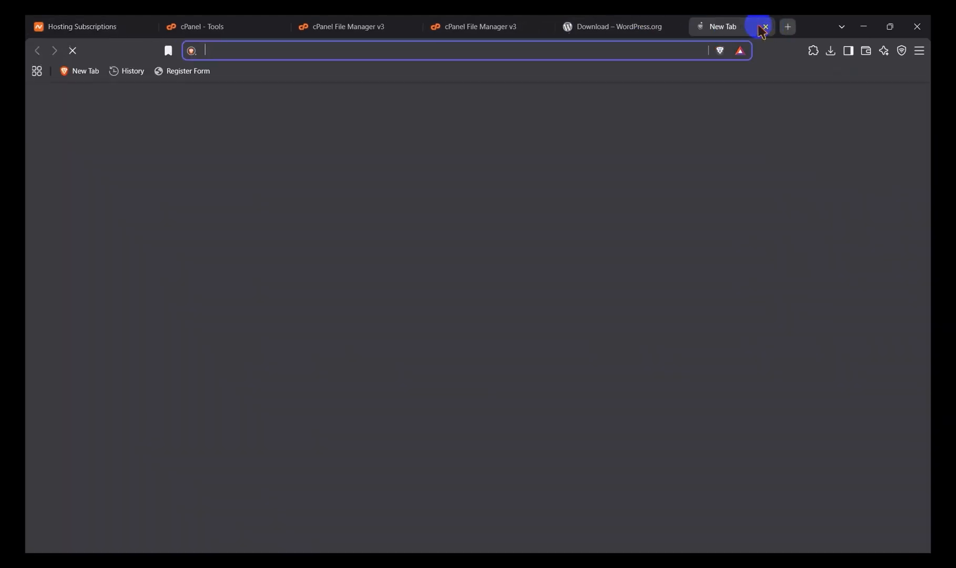
pyautogui.click(651, 26)
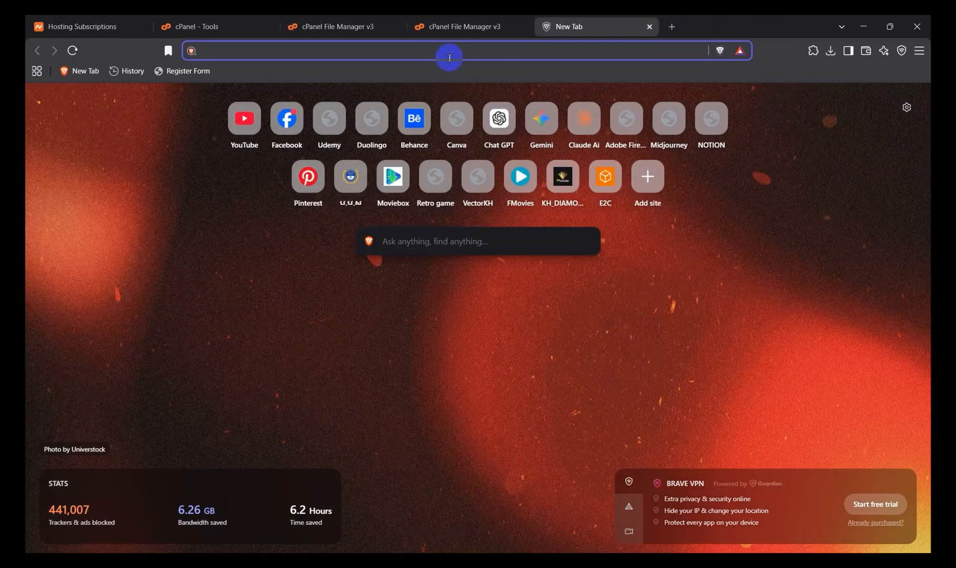
pyautogui.write('brixan.store')
pyautogui.press('Return')
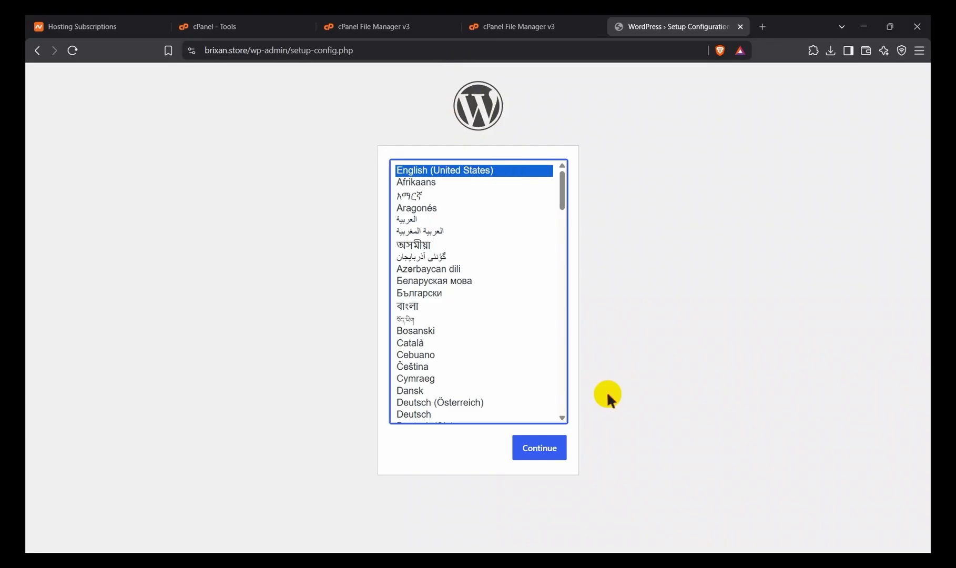
pyautogui.click(541, 454)
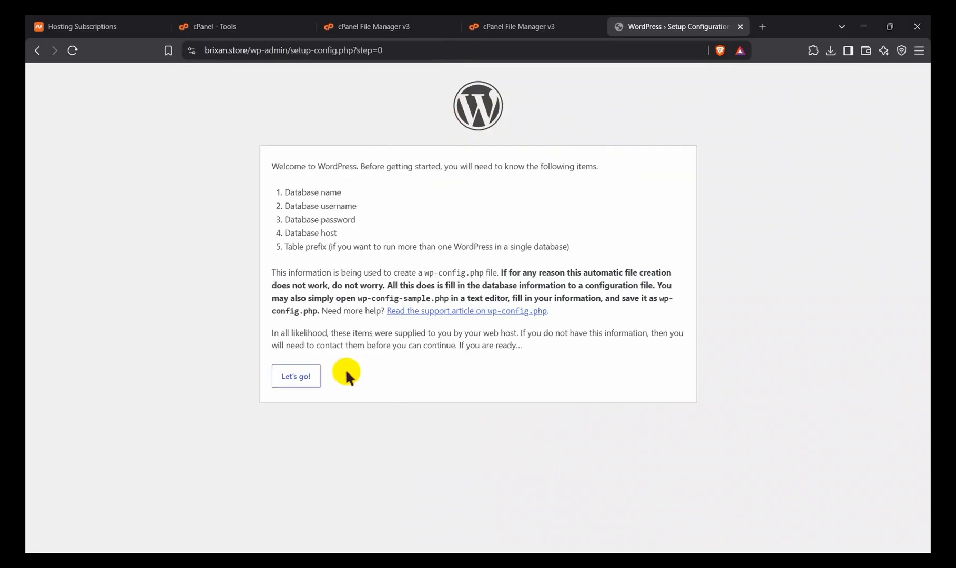
pyautogui.click(297, 376)
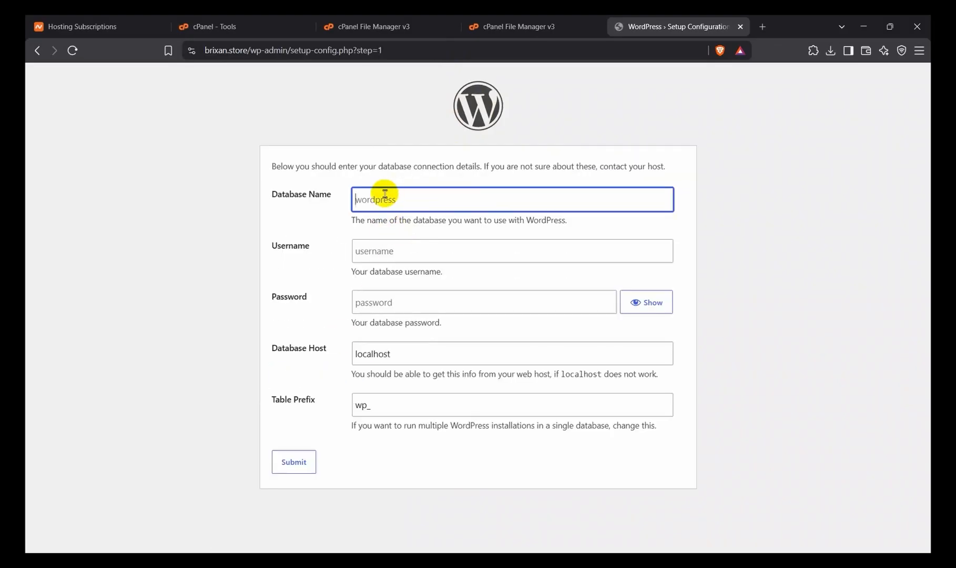
pyautogui.click(392, 258)
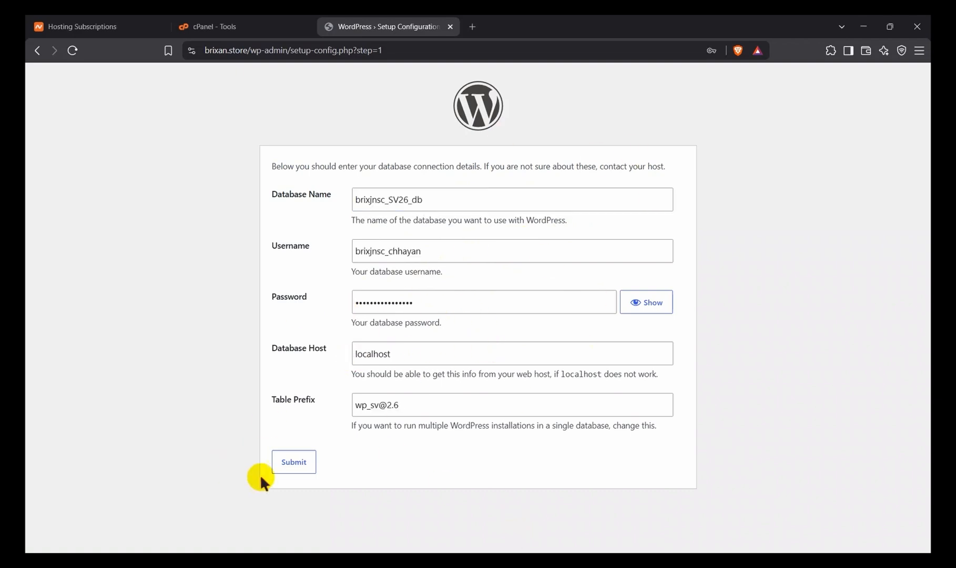
pyautogui.click(290, 464)
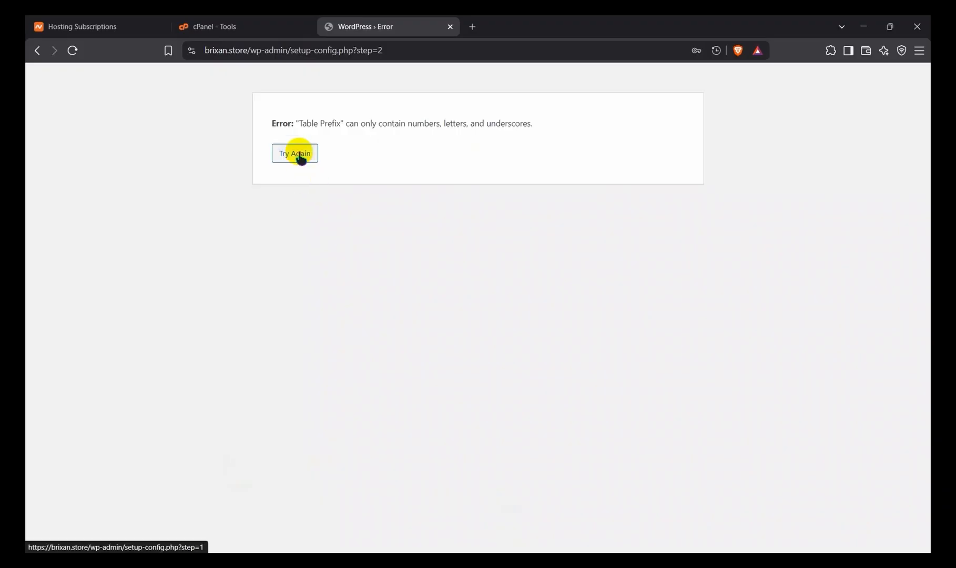
# Step: Return to the database form, remove the @ and the period from the table prefix, and resubmit the details
pyautogui.moveTo(303, 124); pyautogui.dragTo(496, 140)
pyautogui.click(496, 137)
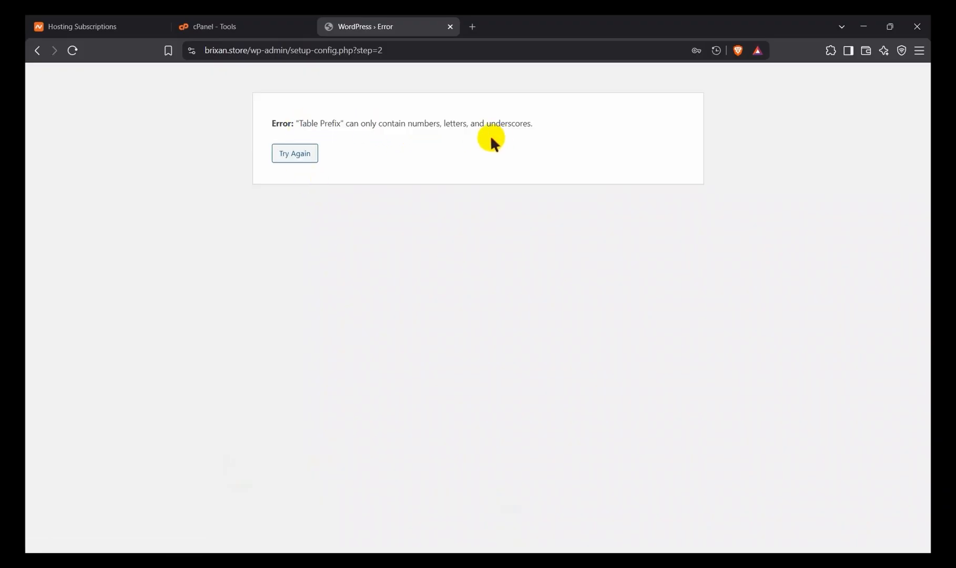
pyautogui.click(294, 154)
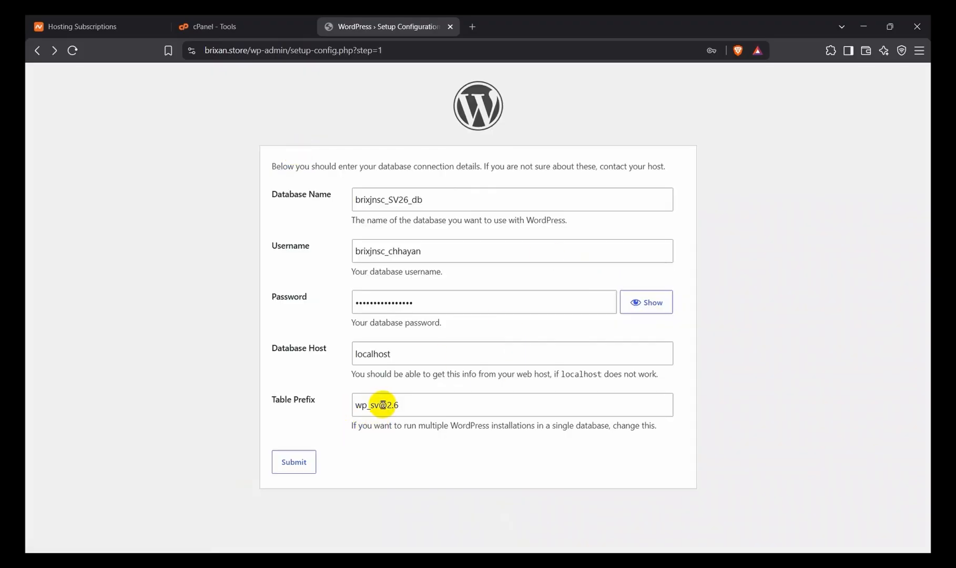
pyautogui.click(386, 408)
pyautogui.press('BackSpace')
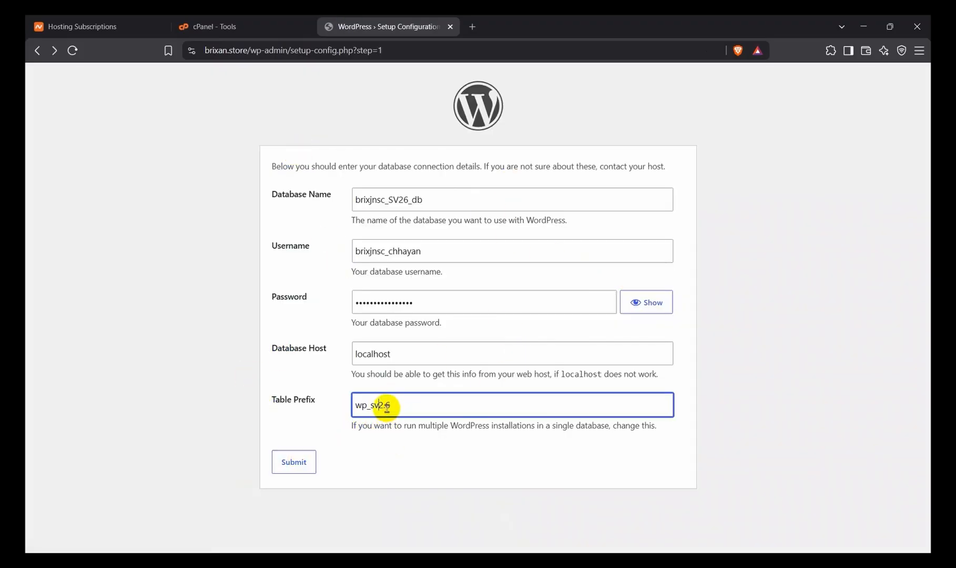
pyautogui.press('BackSpace')
pyautogui.click(295, 462)
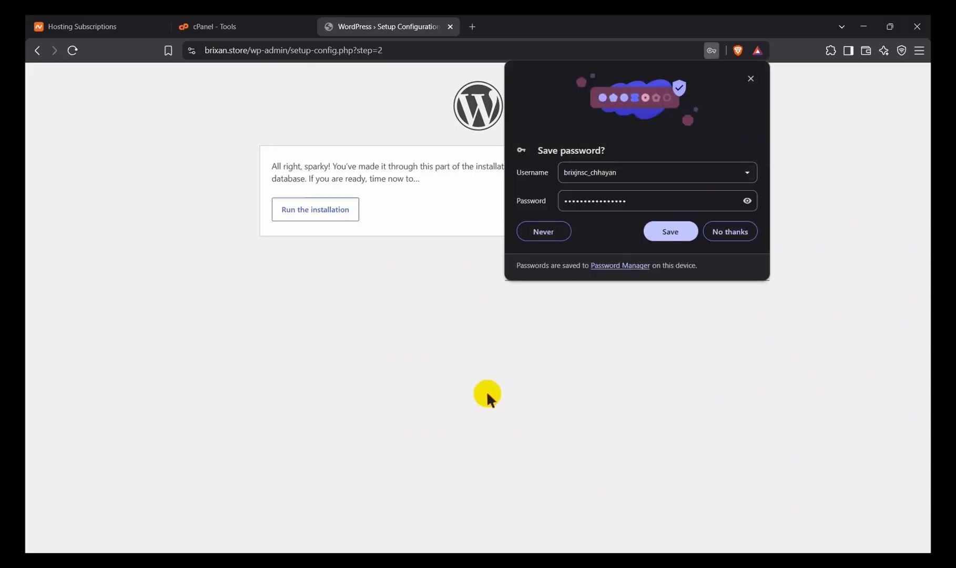
# Step: Choose never to save the database password in the browser and run the WordPress installation
pyautogui.click(682, 231)
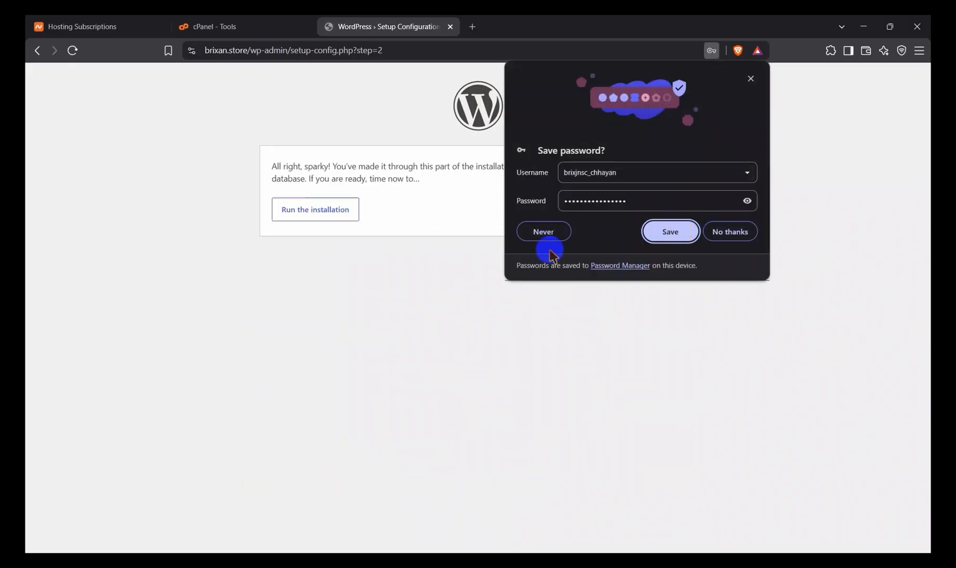
pyautogui.click(549, 232)
pyautogui.click(326, 212)
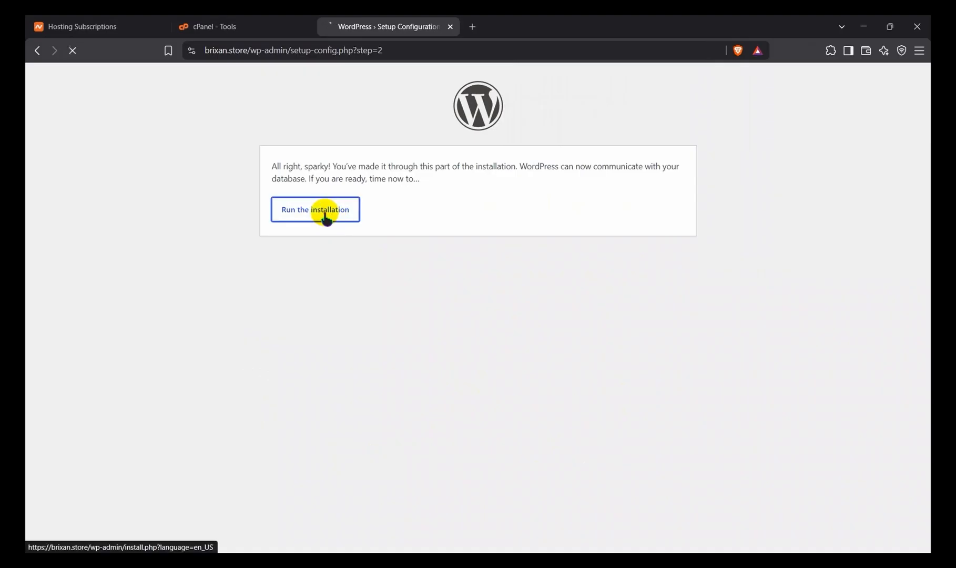
# Step: Install WordPress with site title Tech Store KH, username setec_sv2.6, an admin password and e-mail, and search engines discouraged from indexing
pyautogui.scroll(-3, 422, 305)
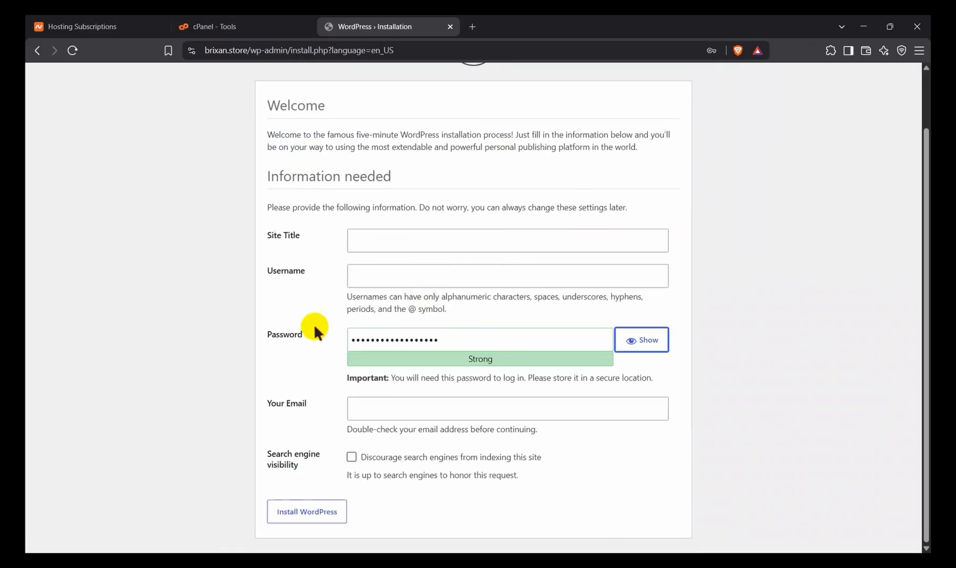
pyautogui.click(382, 244)
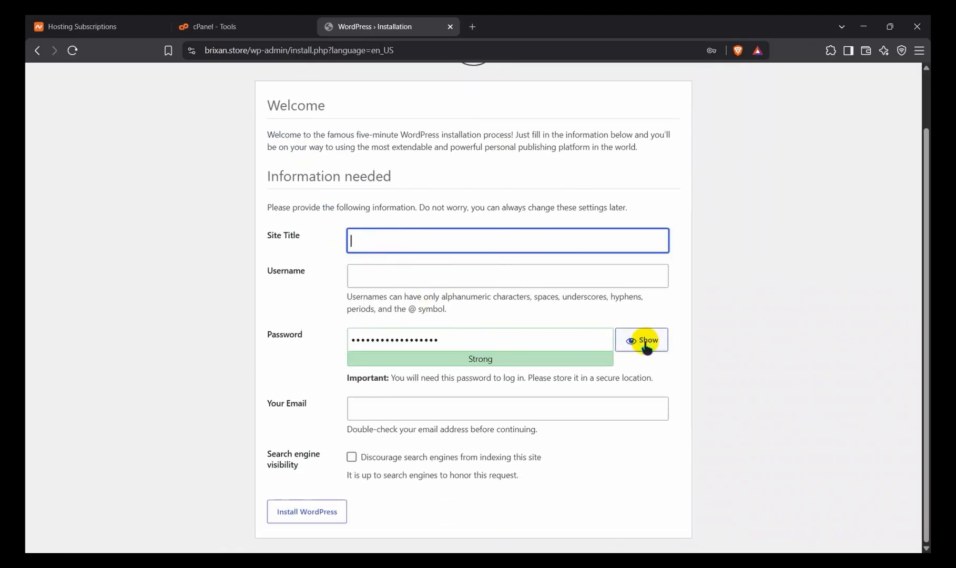
pyautogui.click(453, 456)
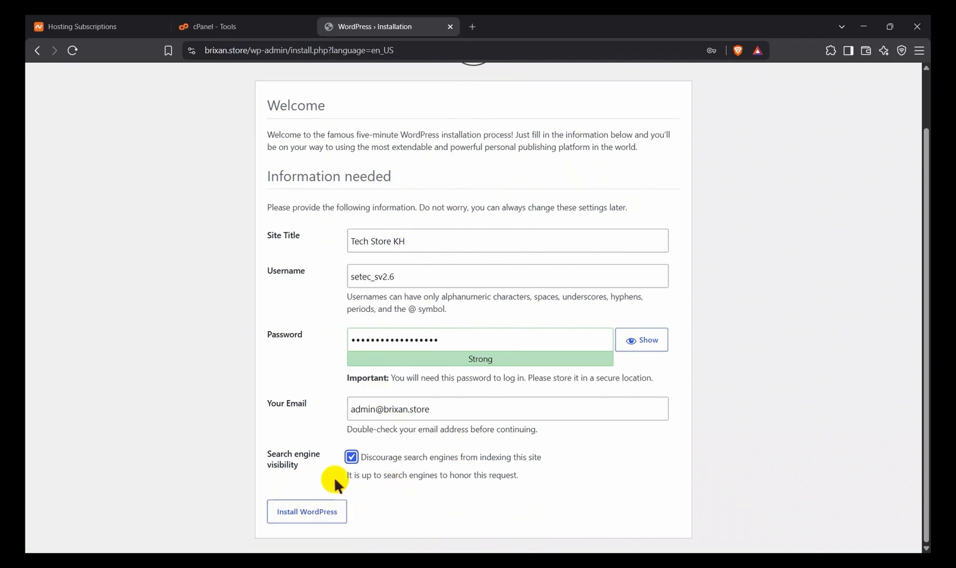
pyautogui.click(326, 514)
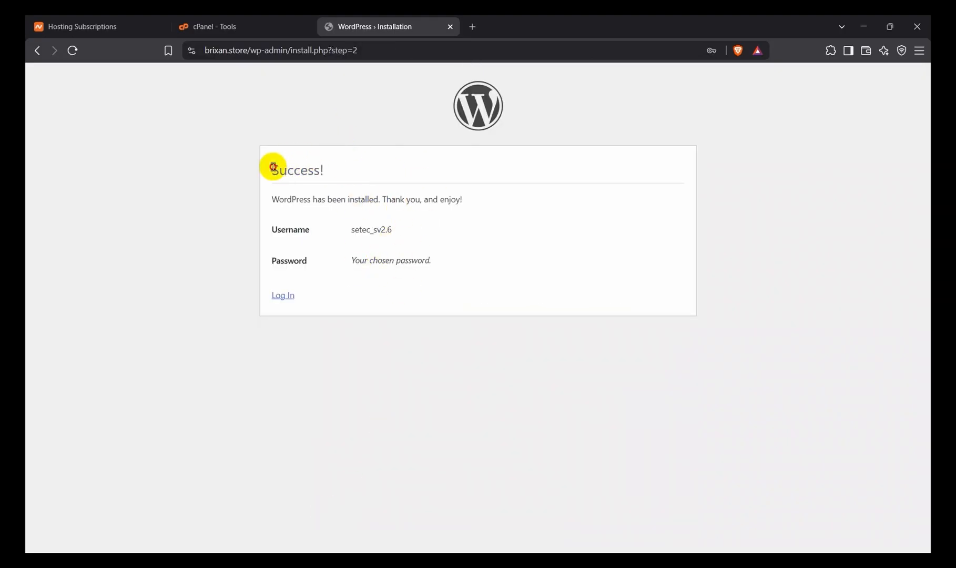
# Step: Log in to WordPress as setec_sv2.6 with the account password and Remember Me enabled
pyautogui.moveTo(269, 166); pyautogui.dragTo(339, 165)
pyautogui.click(307, 296)
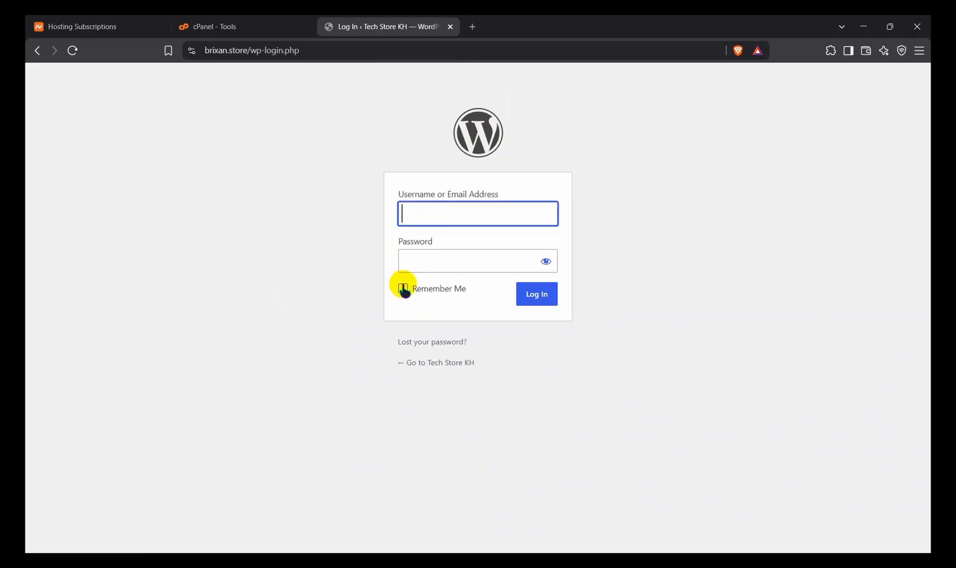
pyautogui.click(404, 289)
pyautogui.click(443, 217)
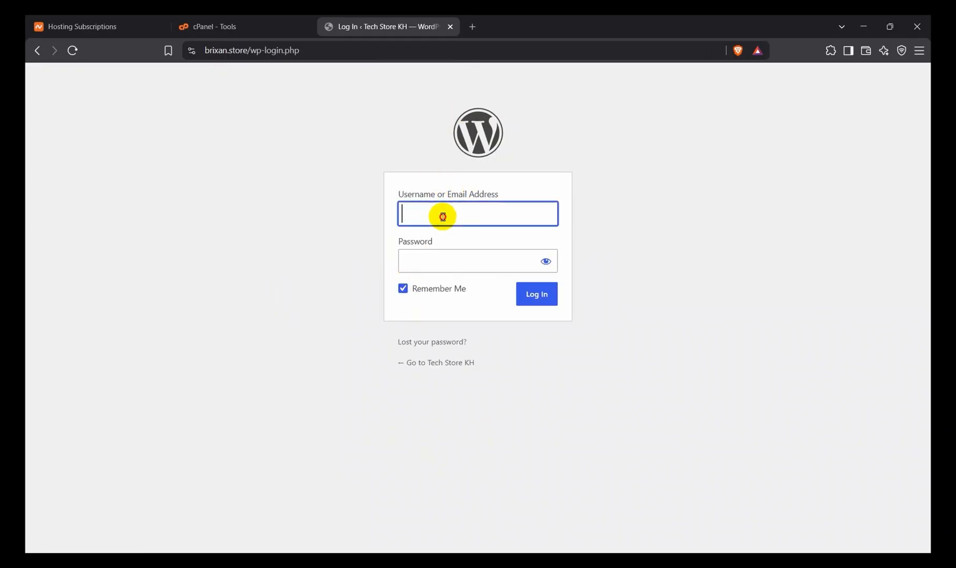
pyautogui.click(445, 268)
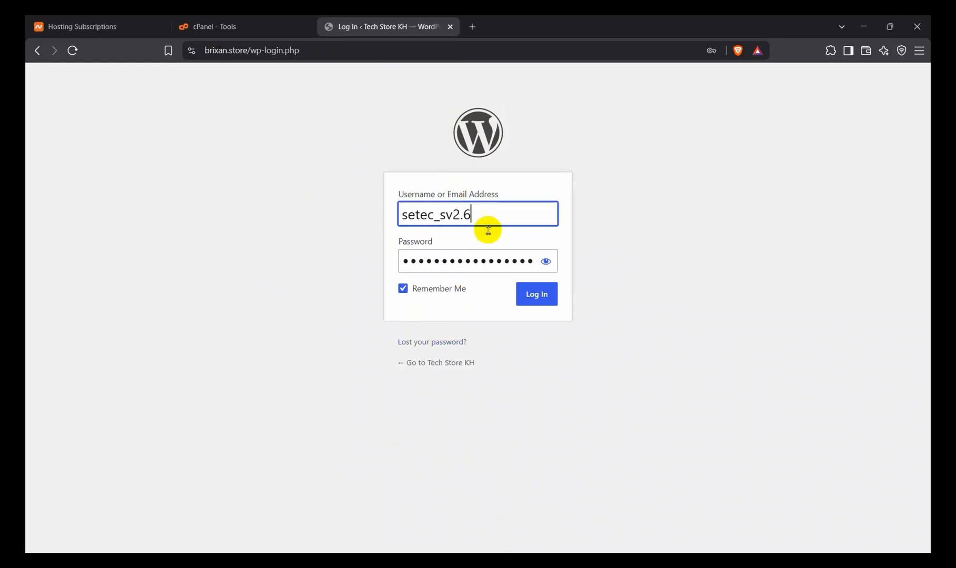
pyautogui.click(542, 301)
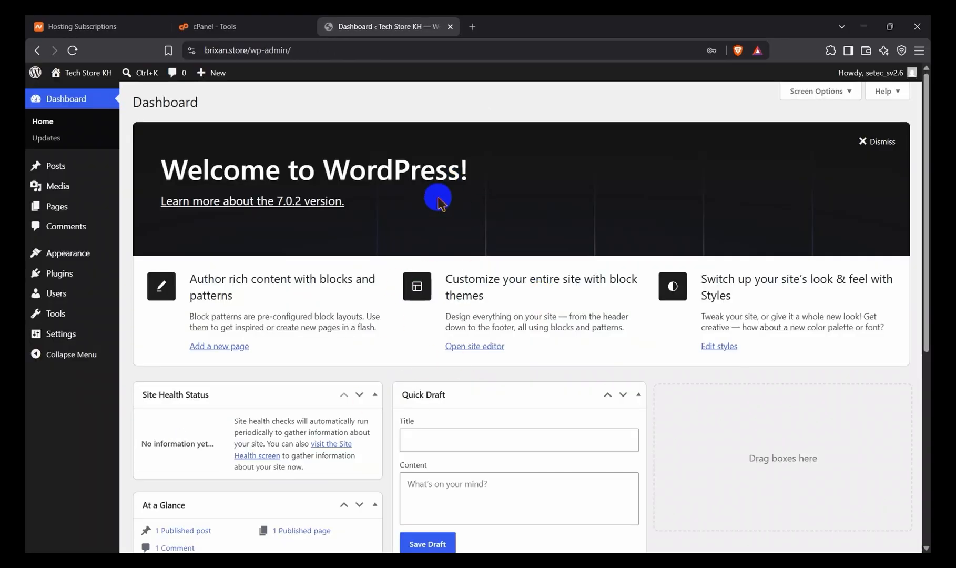
# Step: Look over the WordPress dashboard and open a new browser tab
pyautogui.scroll(-4, 438, 200)
pyautogui.scroll(4, 438, 202)
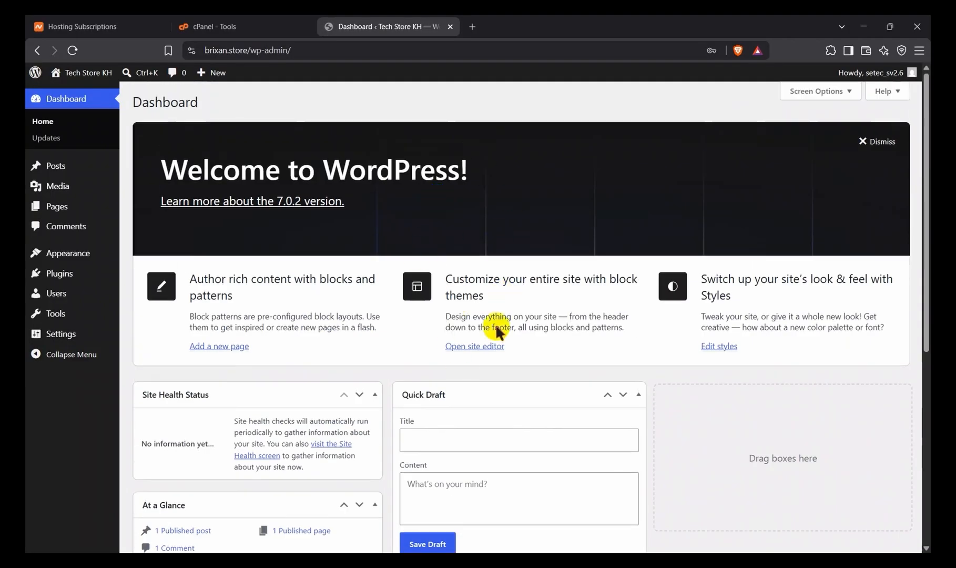
pyautogui.click(473, 26)
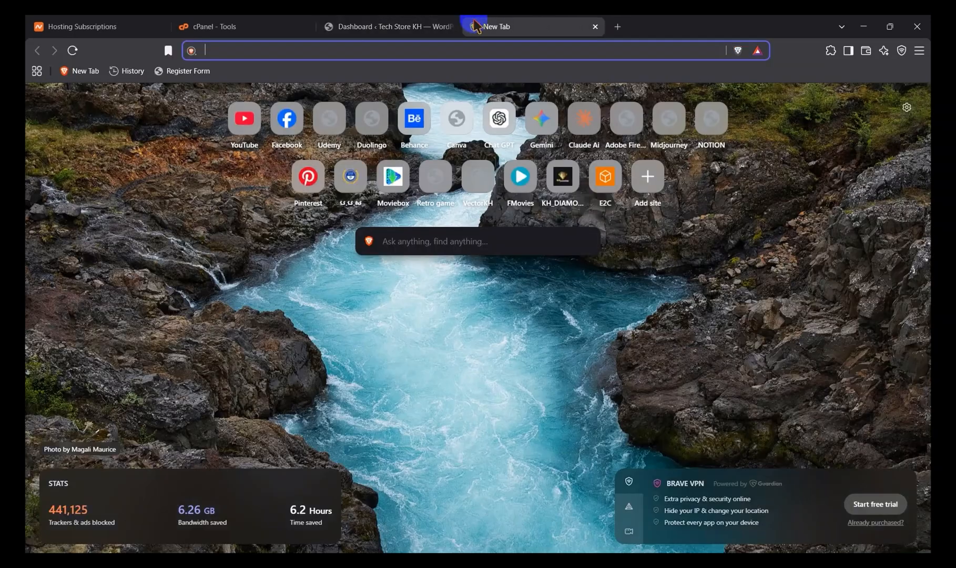
pyautogui.write('brixan.store')
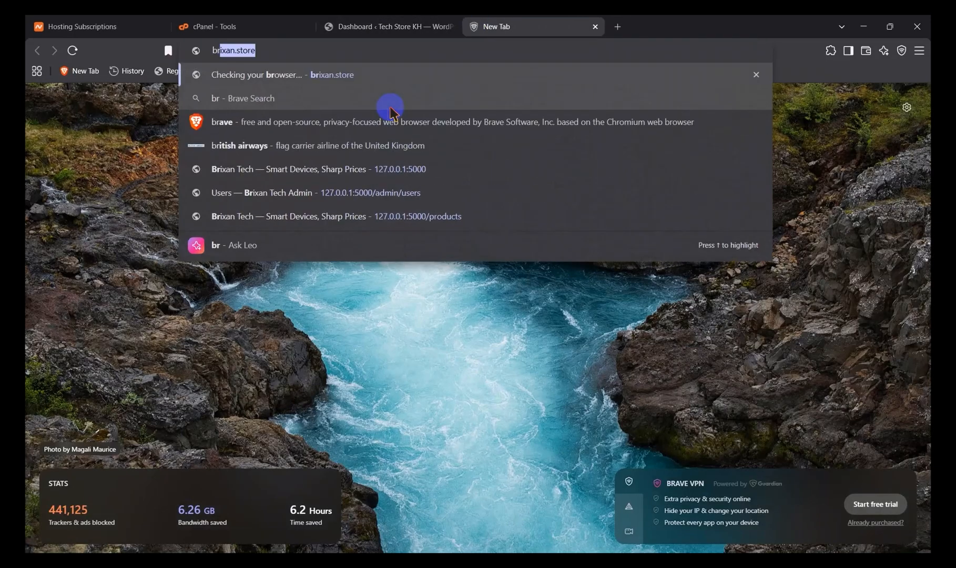
pyautogui.press('Tab')
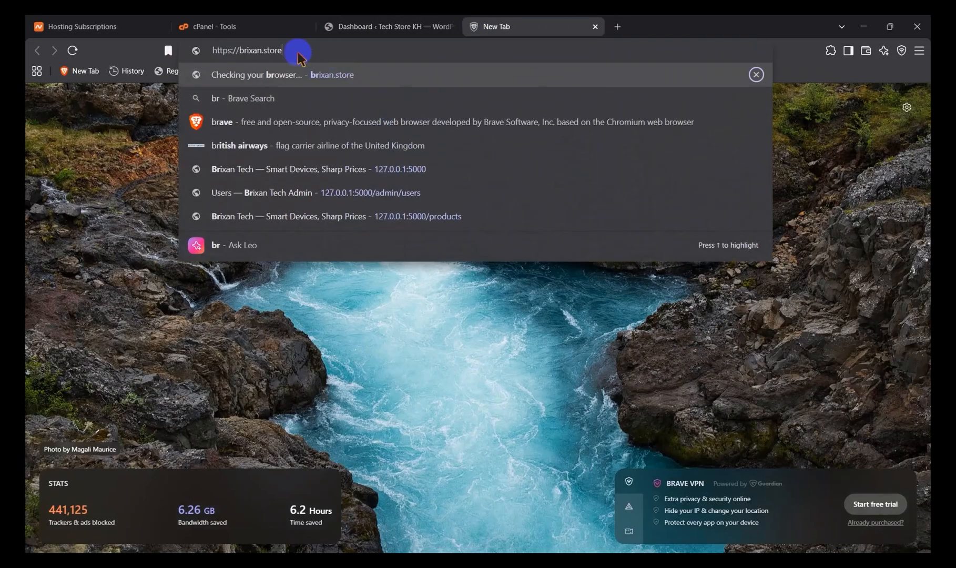
pyautogui.press('Return')
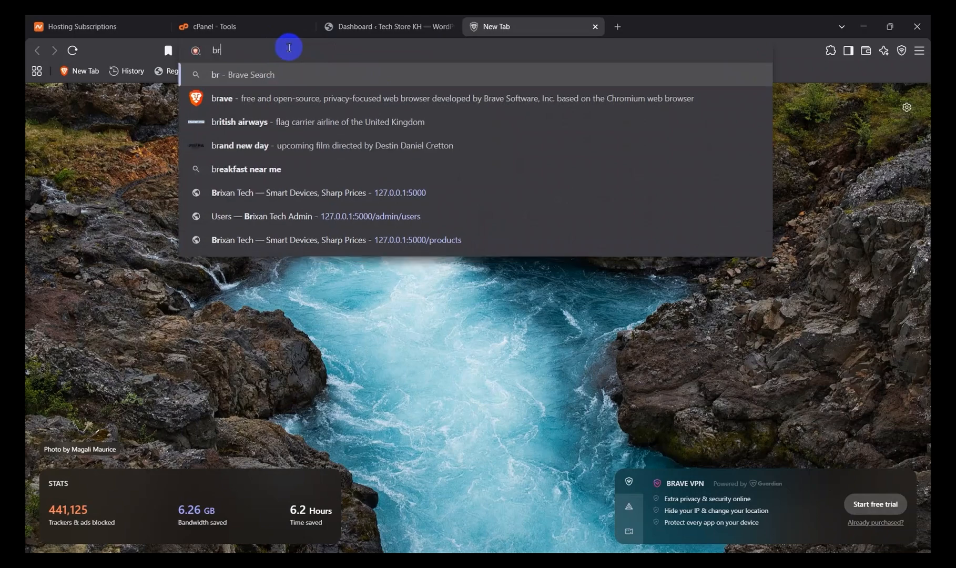
pyautogui.press('BackSpace')
pyautogui.press('BackSpace')
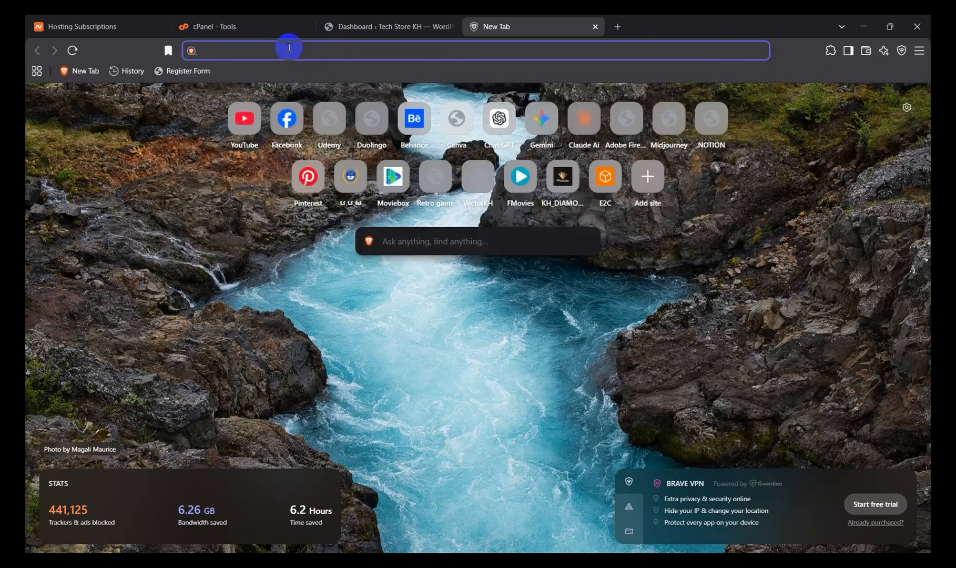
# Step: Load brixan.store in the new tab and check the site title on its front page
pyautogui.write('brixan')
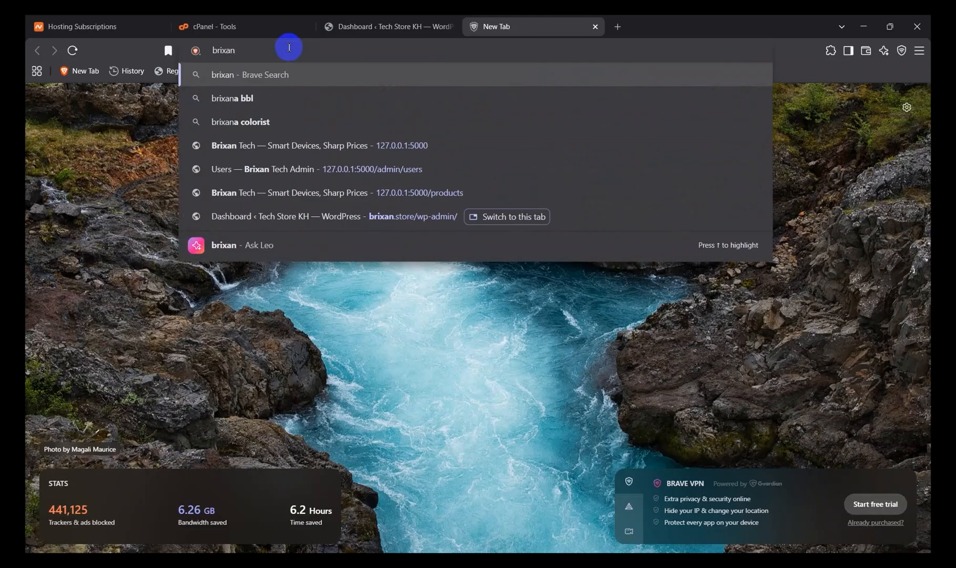
pyautogui.write('.stro')
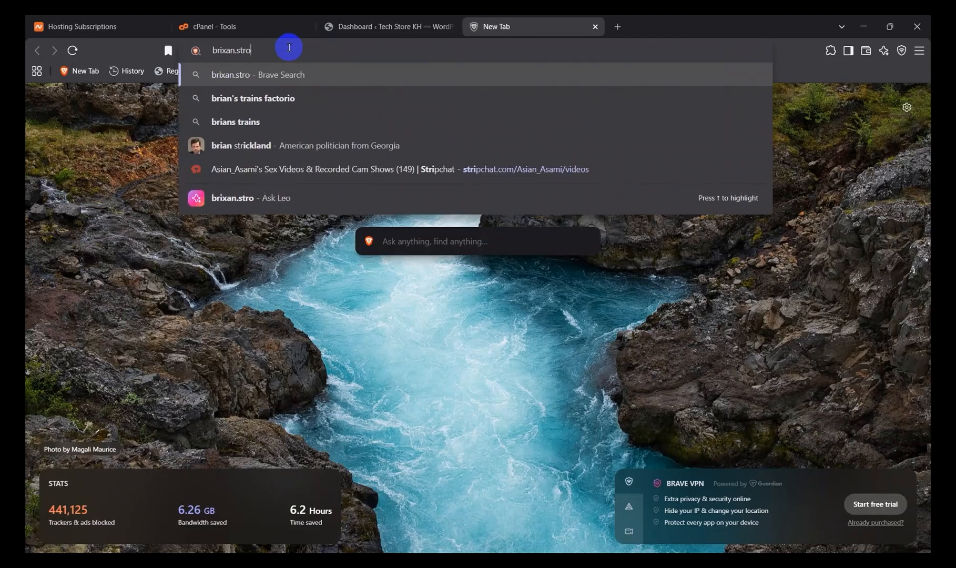
pyautogui.press('BackSpace')
pyautogui.press('BackSpace')
pyautogui.write('ore')
pyautogui.press('Return')
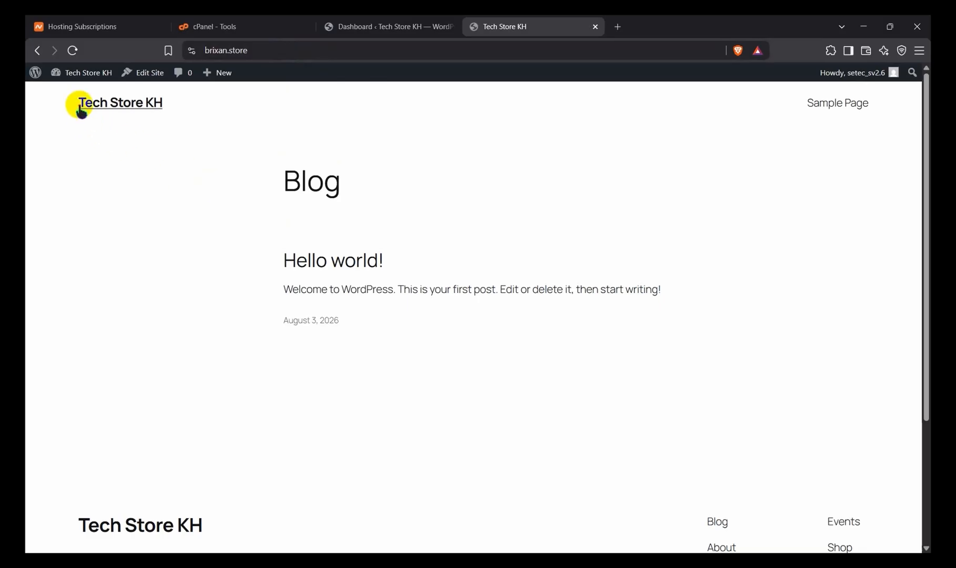
pyautogui.moveTo(79, 98); pyautogui.dragTo(192, 106)
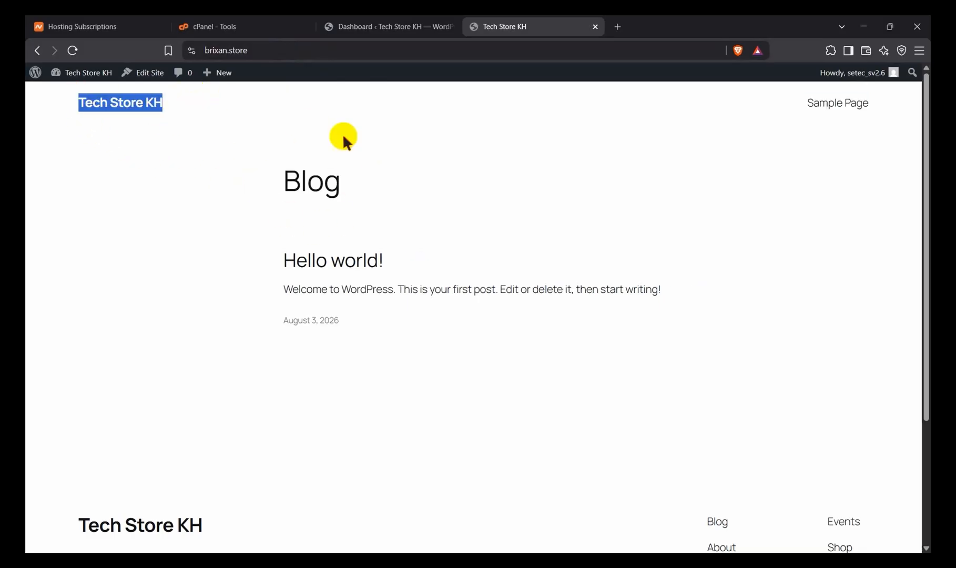
pyautogui.click(467, 207)
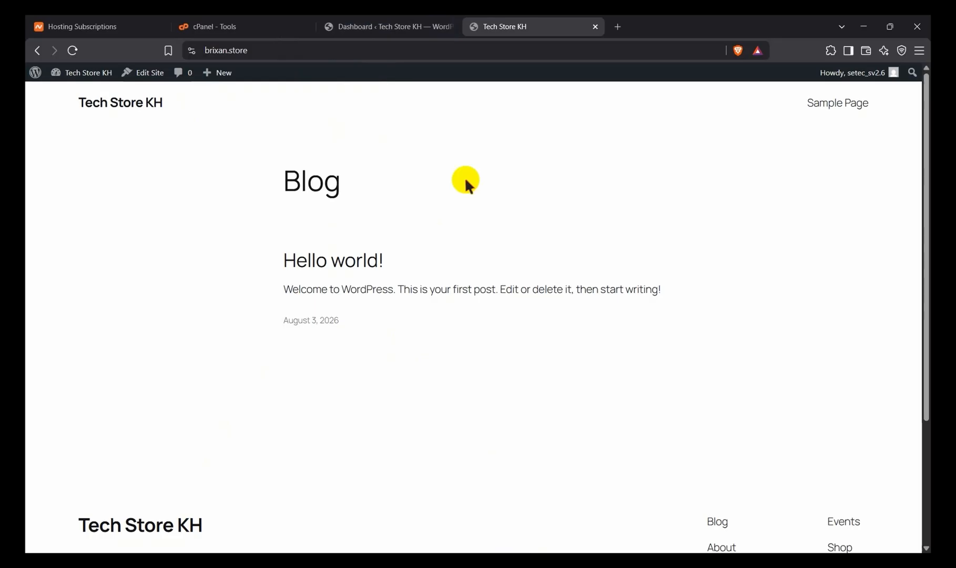
# Step: Return to the WordPress dashboard, open the Add Themes page and browse the popular themes
pyautogui.click(389, 26)
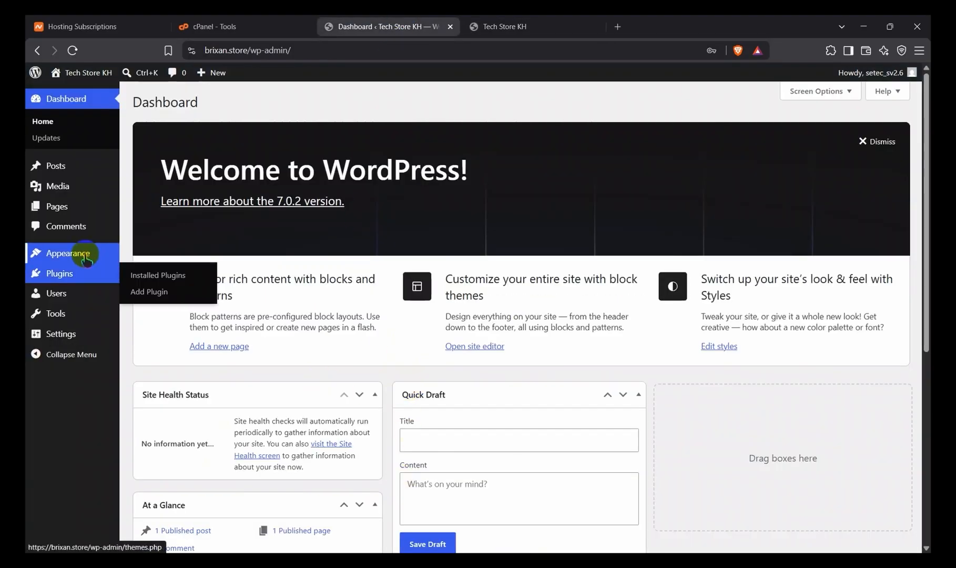
pyautogui.moveTo(85, 256)
pyautogui.click(158, 250)
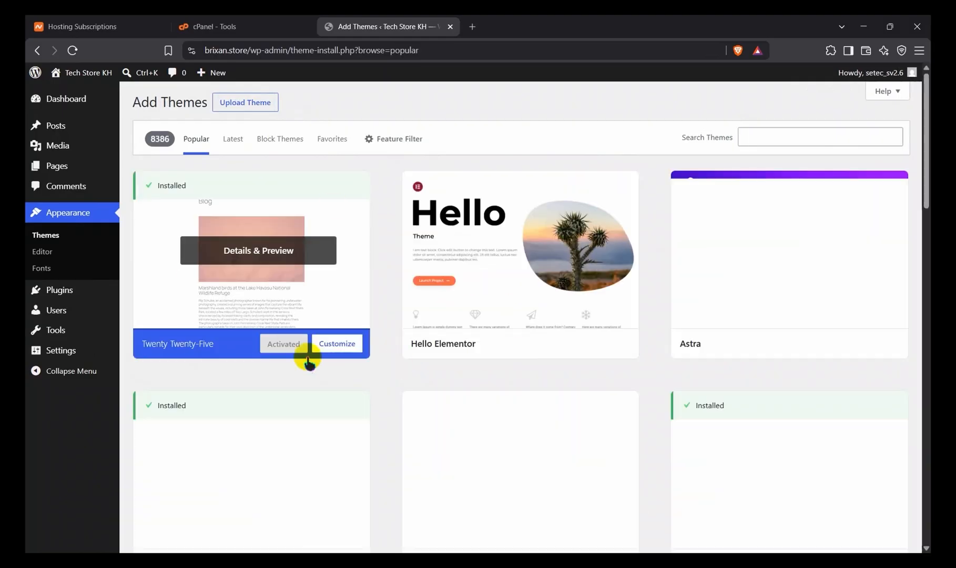
pyautogui.scroll(-1, 438, 360)
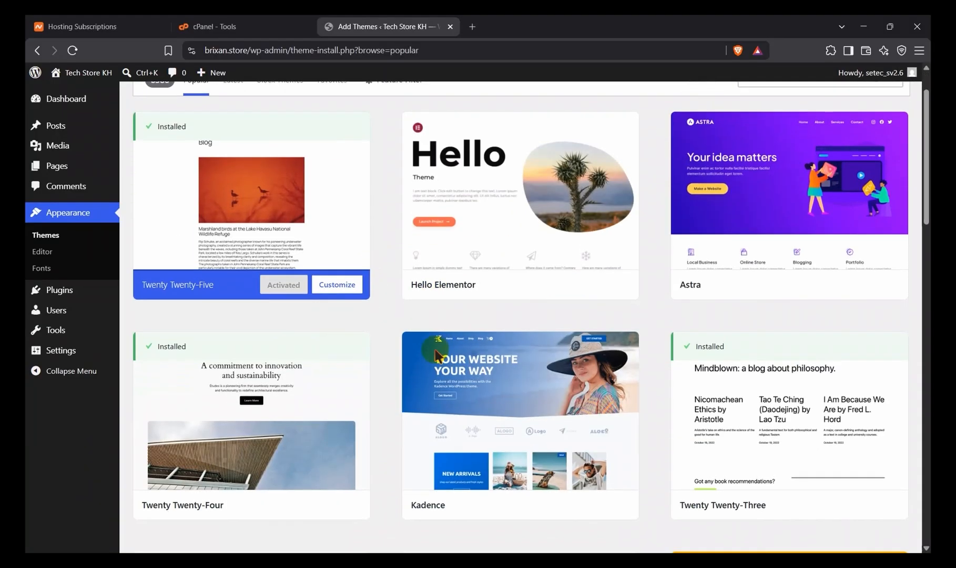
pyautogui.scroll(-4, 463, 314)
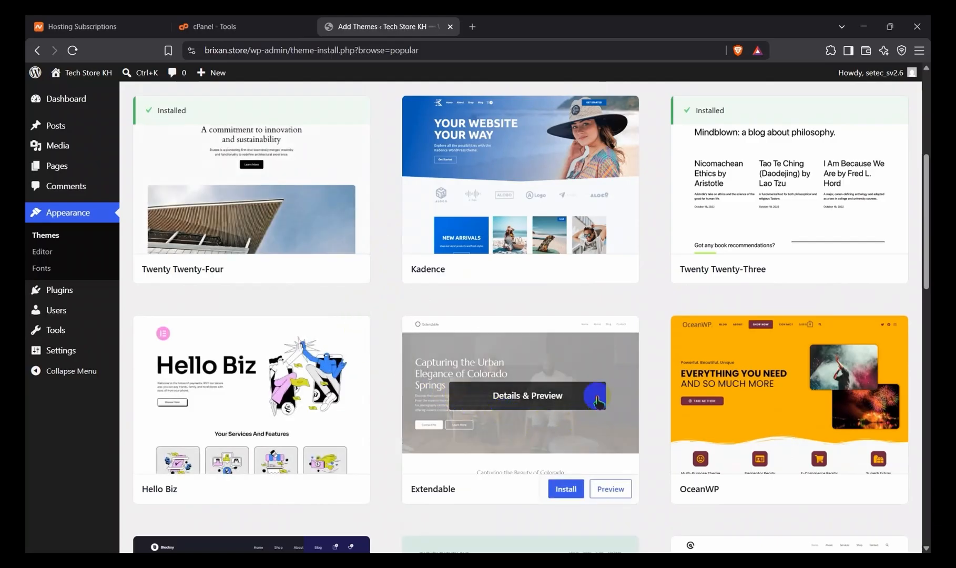
pyautogui.scroll(-2, 542, 265)
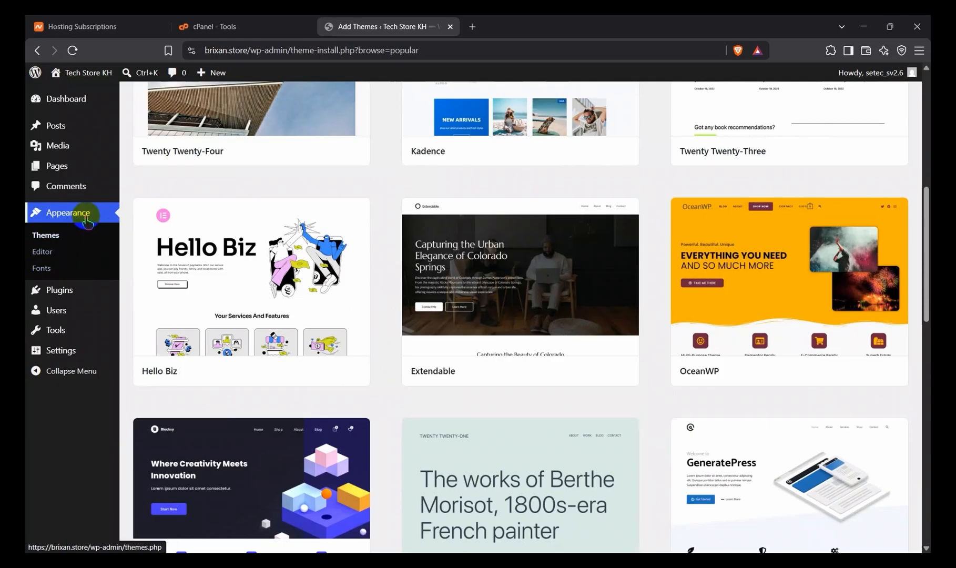
pyautogui.moveTo(134, 299)
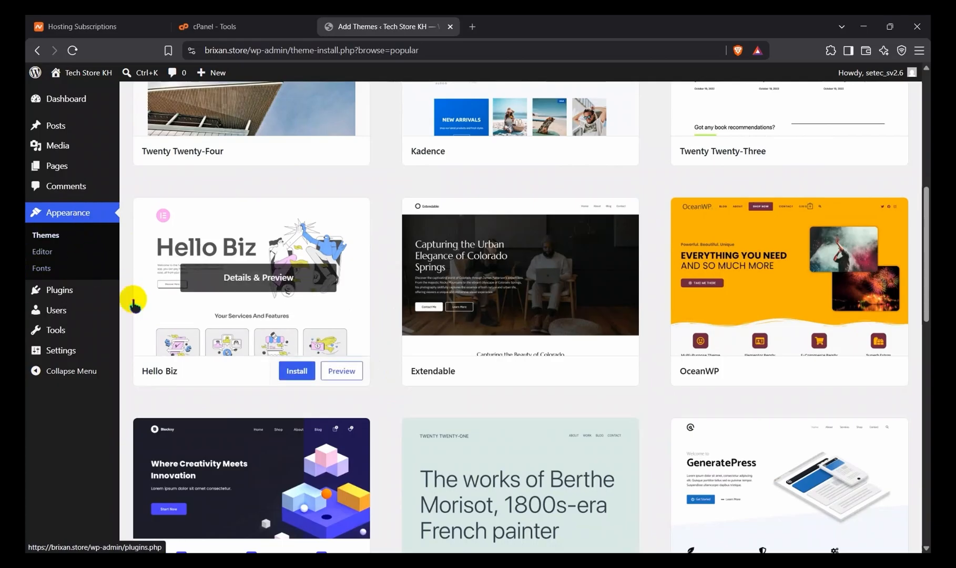
pyautogui.scroll(-3, 259, 268)
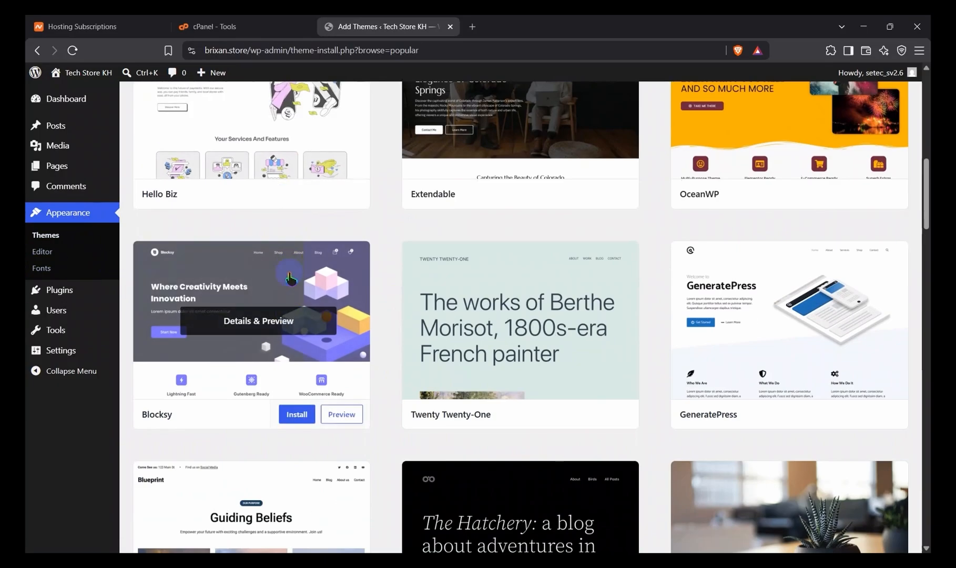
# Step: Search the Add Themes directory for "tech store"
pyautogui.scroll(-2, 608, 245)
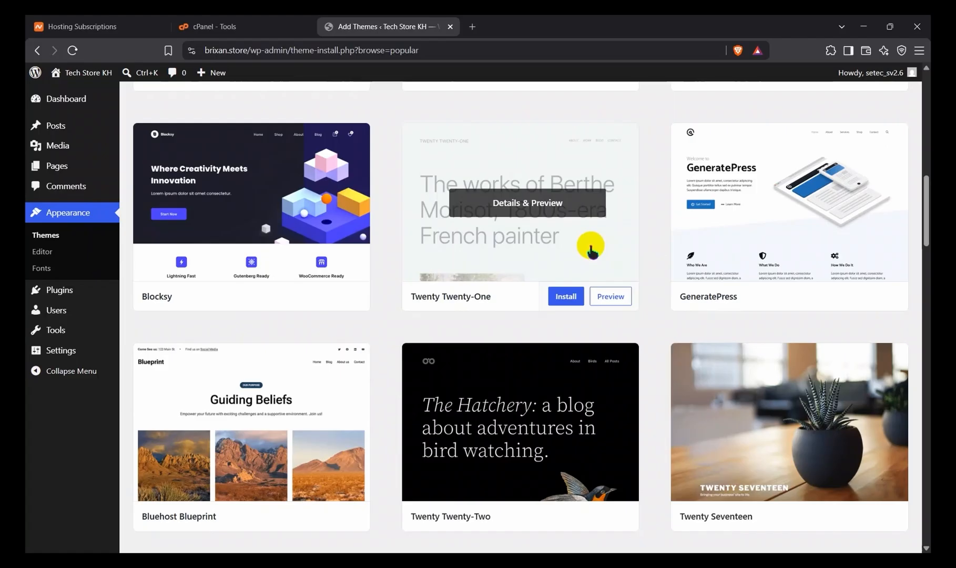
pyautogui.scroll(12, 572, 198)
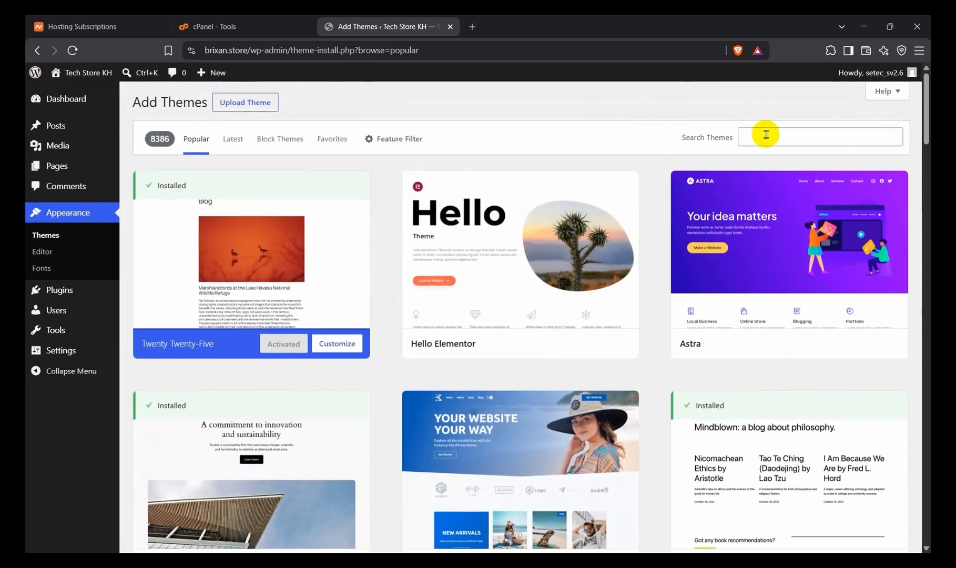
pyautogui.click(758, 134)
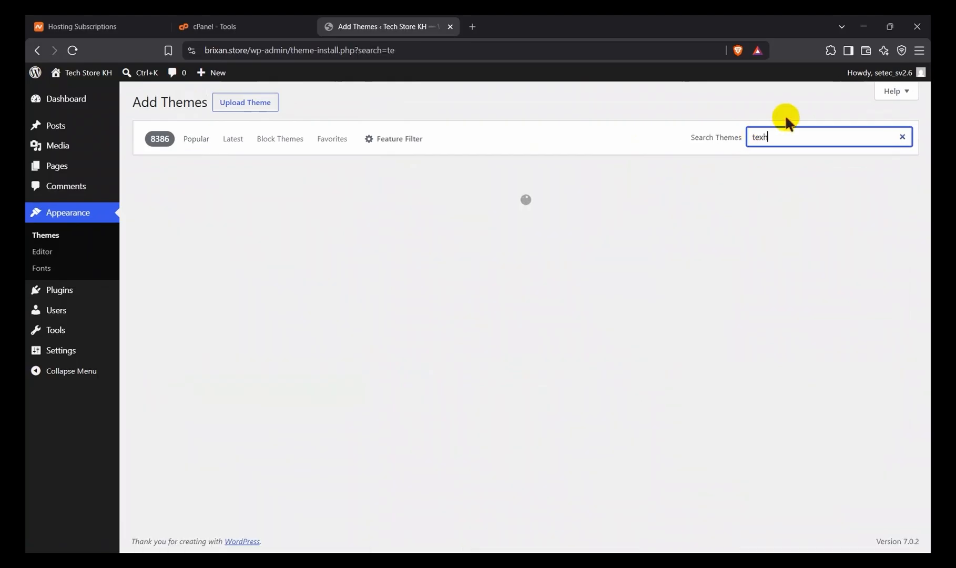
pyautogui.write('tex')
pyautogui.press('BackSpace')
pyautogui.write('ch')
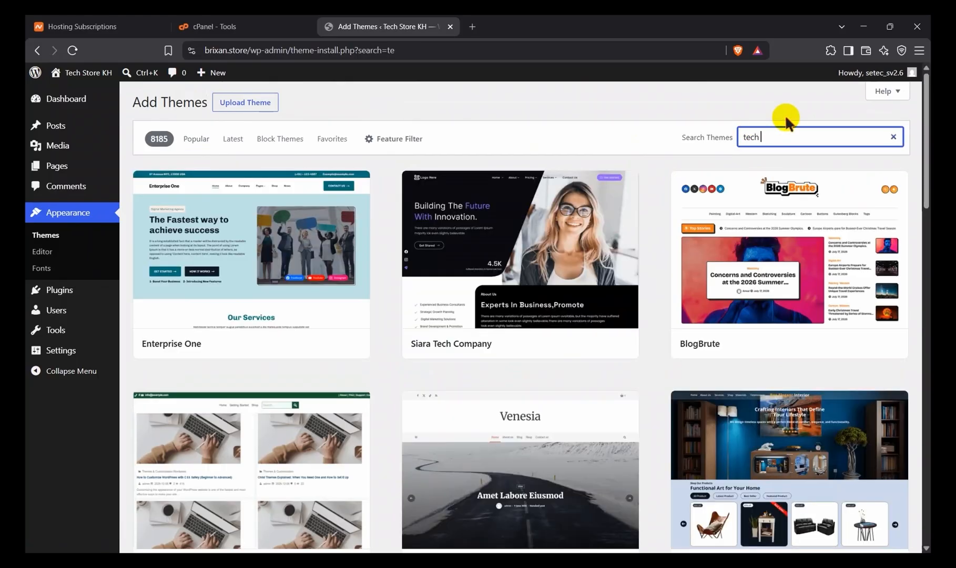
pyautogui.write(' store')
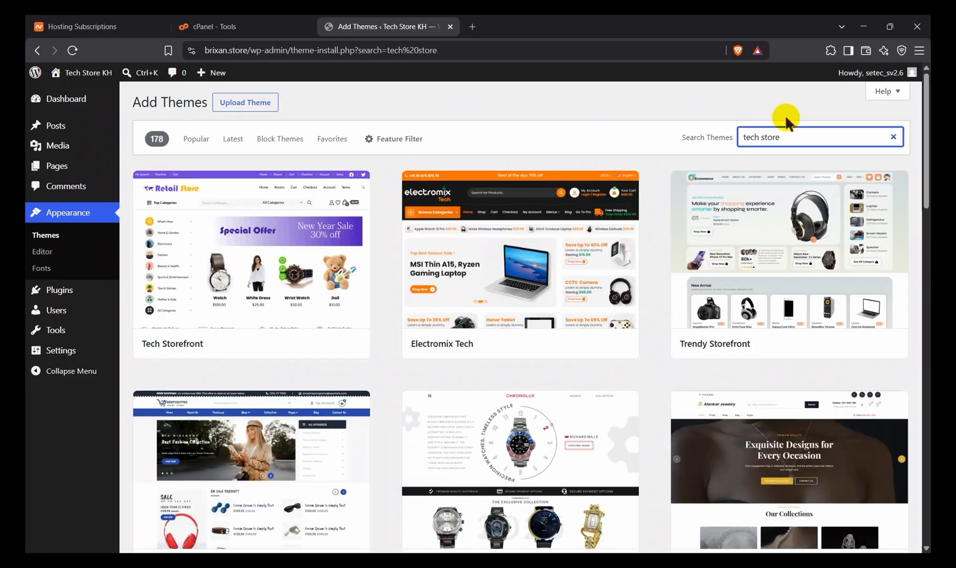
# Step: Browse the tech store theme results and compare their previews to pick a suitable electronics shop theme
pyautogui.moveTo(609, 223)
pyautogui.scroll(-7, 343, 287)
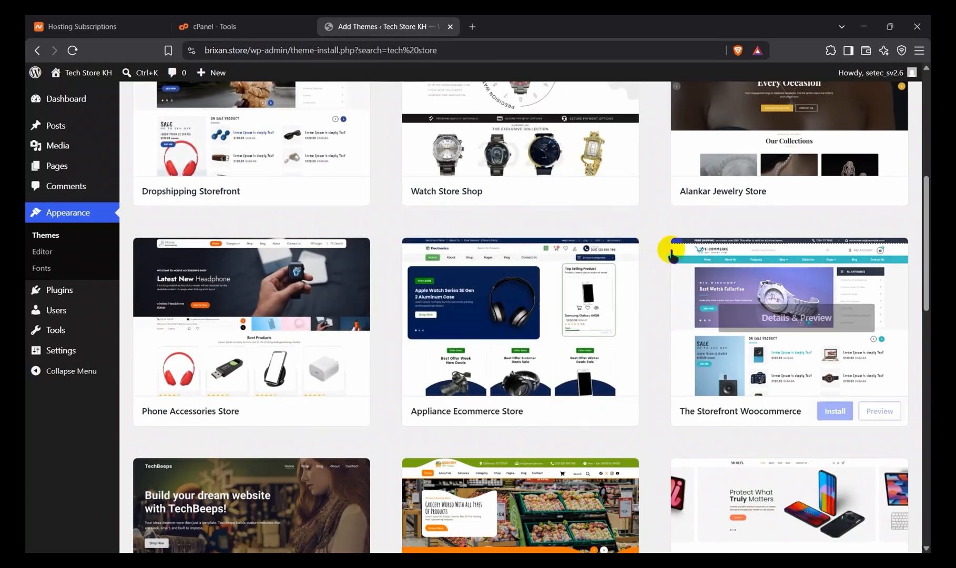
pyautogui.scroll(-5, 630, 327)
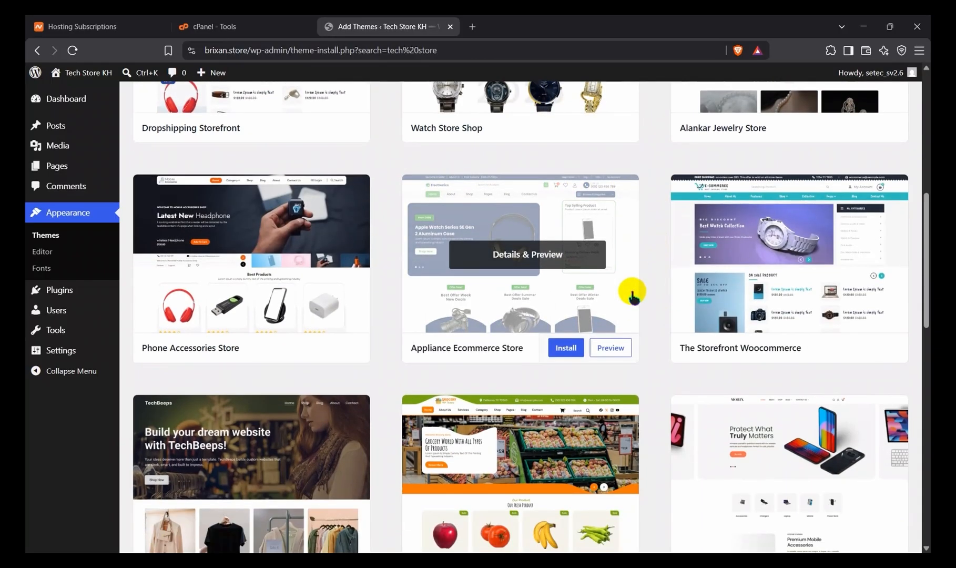
pyautogui.scroll(-2, 633, 295)
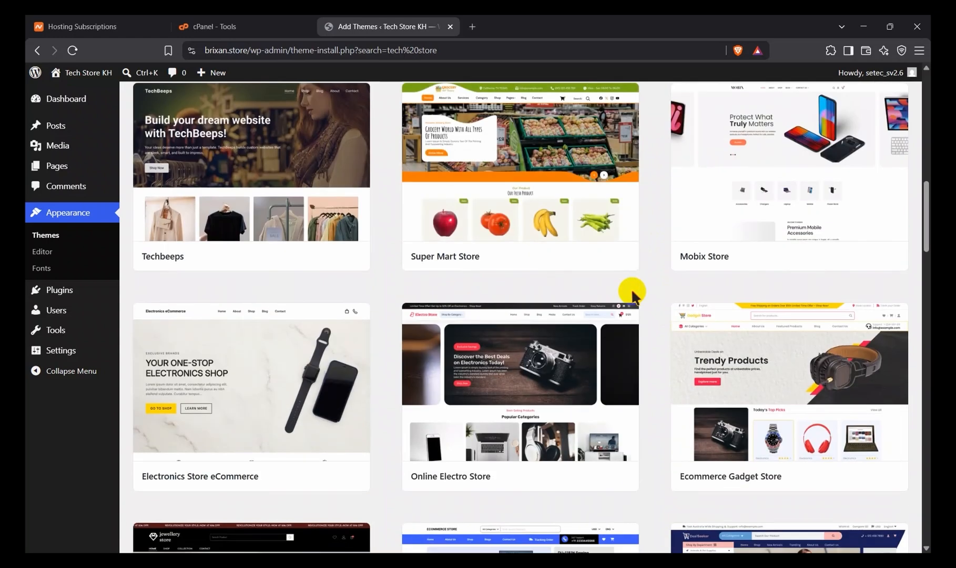
pyautogui.scroll(-1, 632, 295)
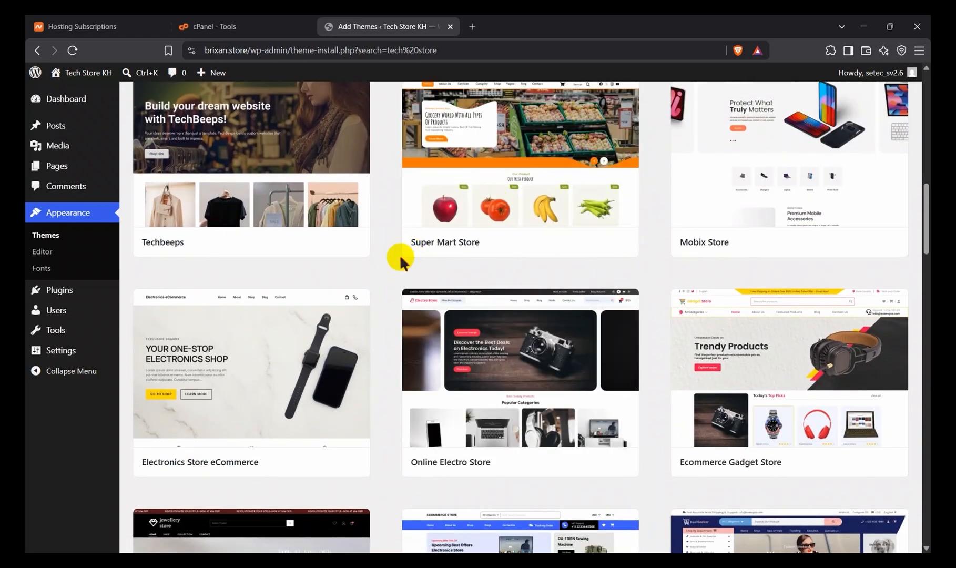
pyautogui.scroll(-4, 393, 319)
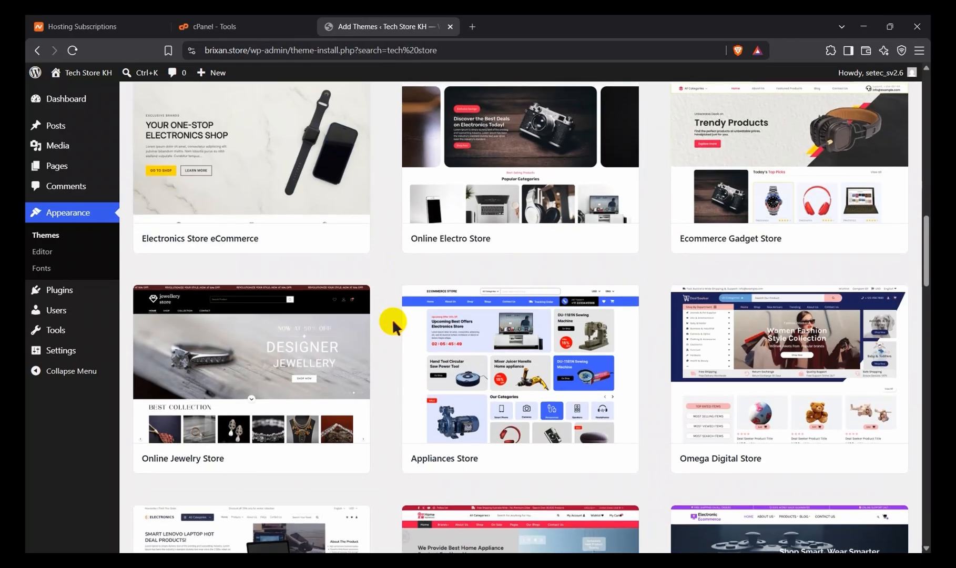
pyautogui.scroll(-4, 392, 319)
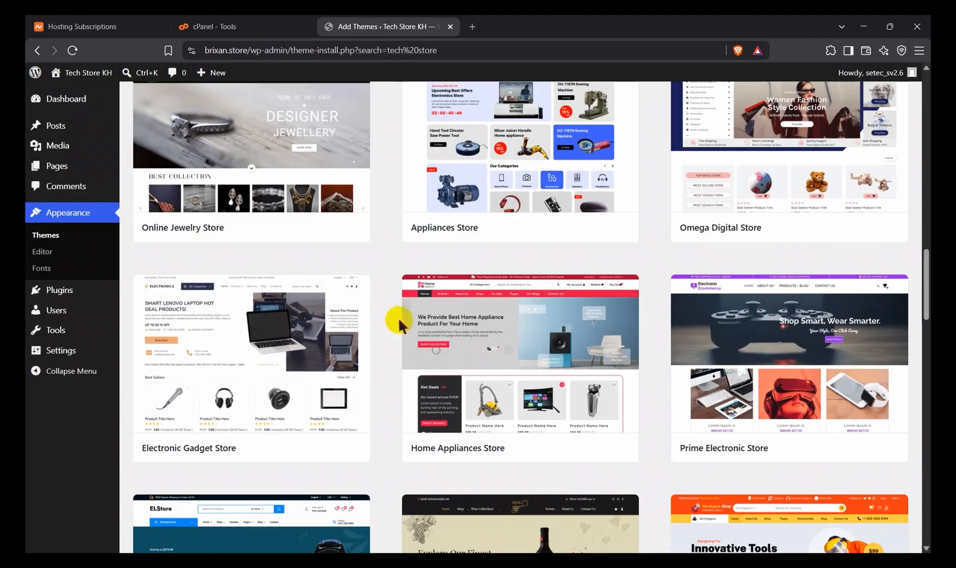
pyautogui.scroll(-3, 451, 255)
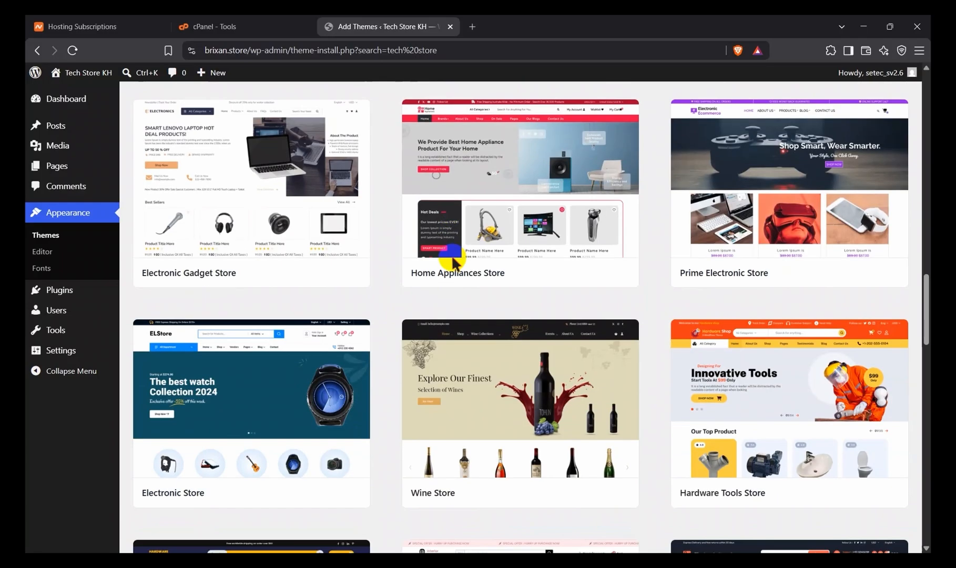
pyautogui.scroll(-4, 452, 261)
pyautogui.scroll(15, 452, 255)
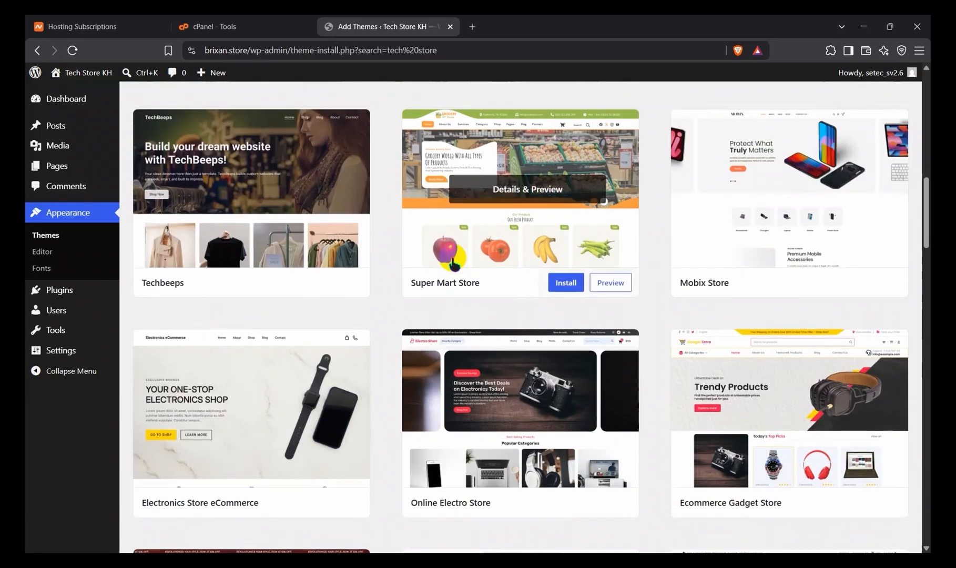
pyautogui.scroll(7, 473, 363)
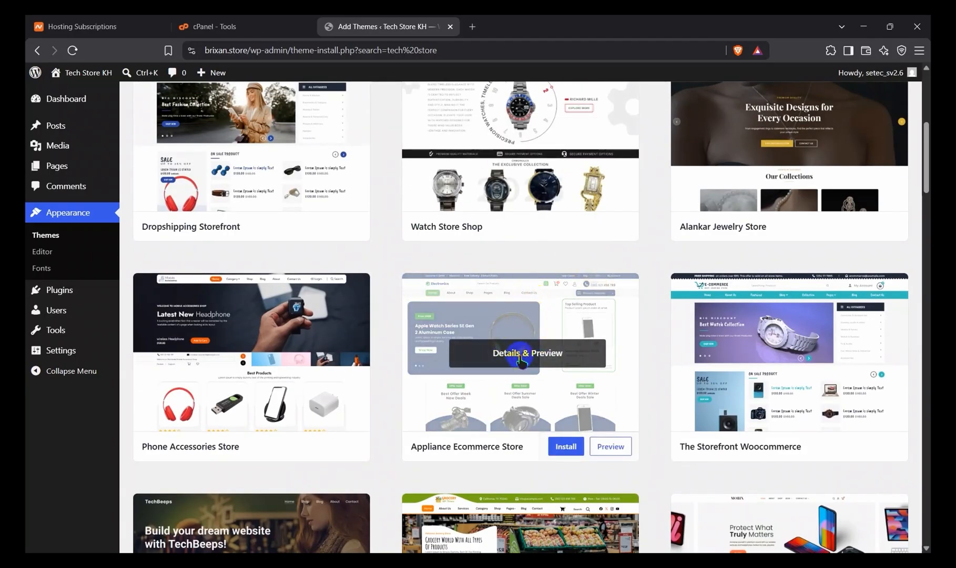
pyautogui.scroll(1, 529, 336)
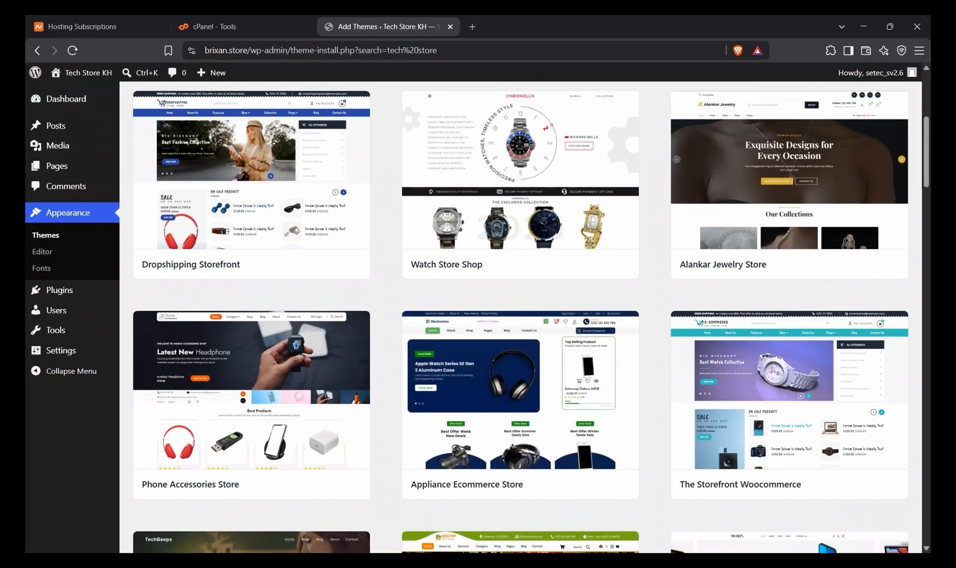
# Step: Install and activate the Appliance Ecommerce Store theme
pyautogui.scroll(-2, 544, 391)
pyautogui.click(566, 399)
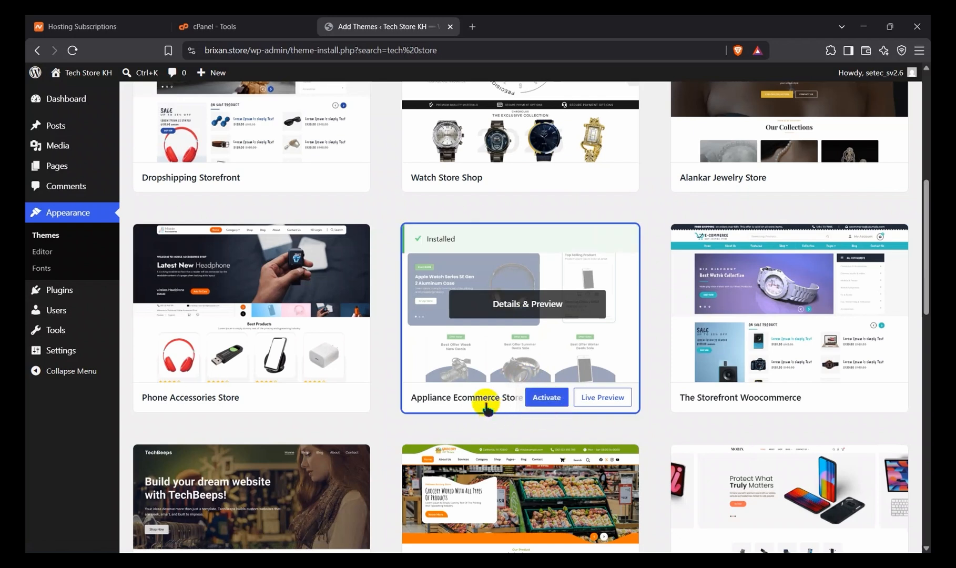
pyautogui.click(545, 398)
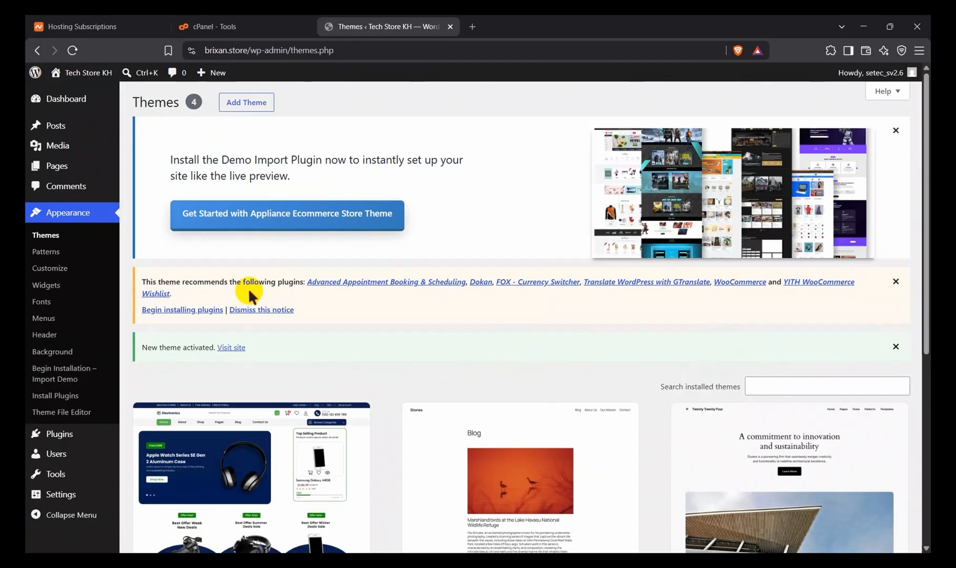
# Step: Look over the installed themes, visit the site and examine its front page under the Appliance Ecommerce Store theme
pyautogui.scroll(-4, 297, 413)
pyautogui.scroll(3, 298, 413)
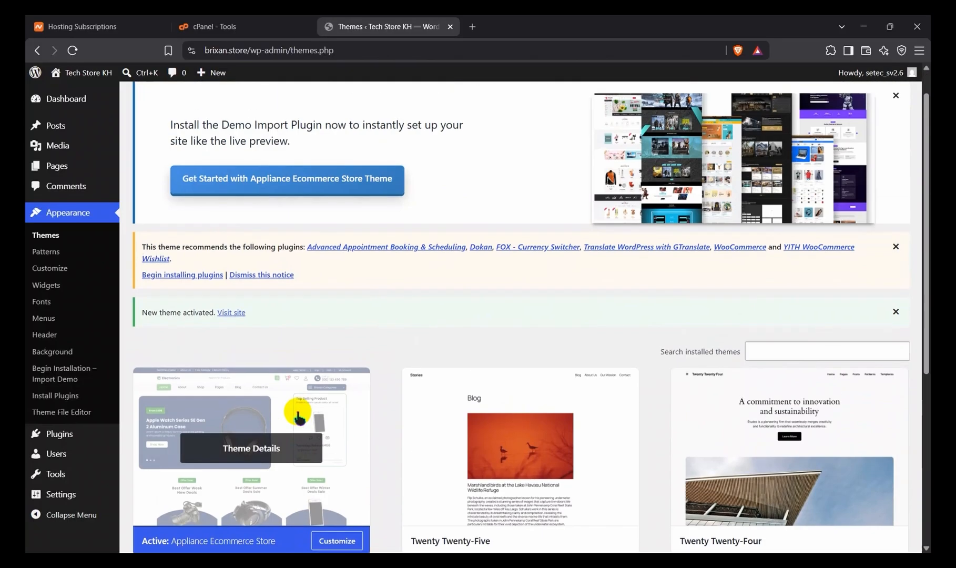
pyautogui.scroll(1, 298, 415)
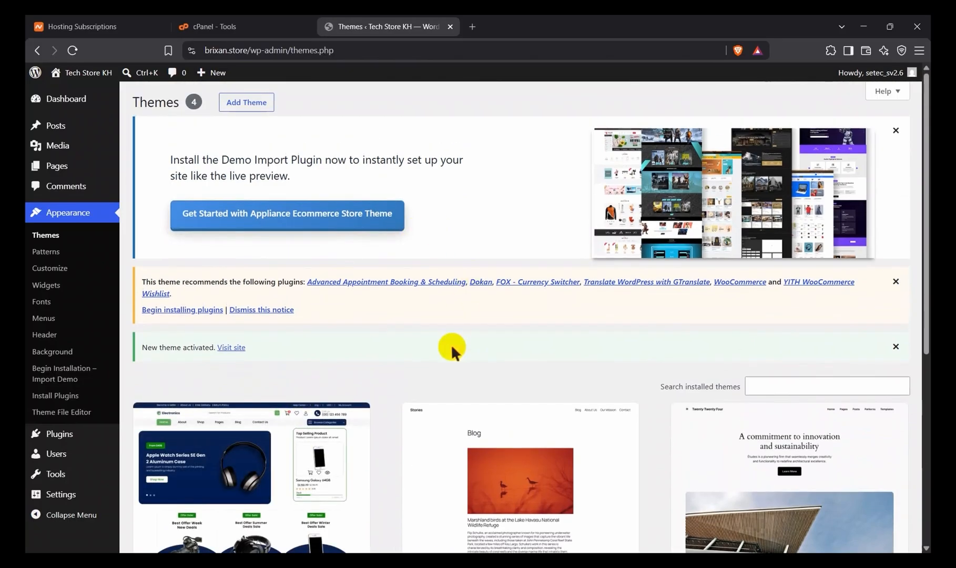
pyautogui.scroll(-10, 337, 331)
pyautogui.scroll(1, 337, 332)
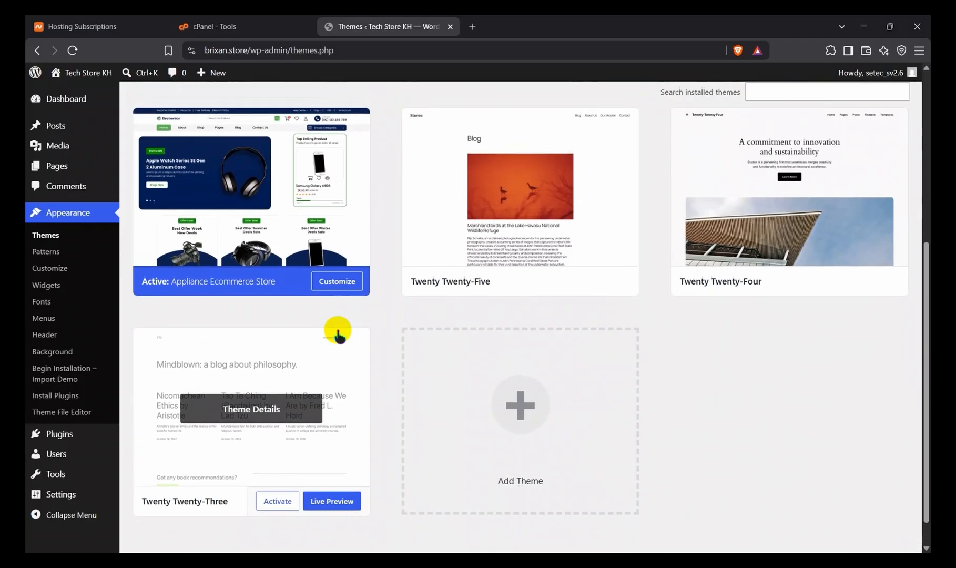
pyautogui.scroll(8, 336, 329)
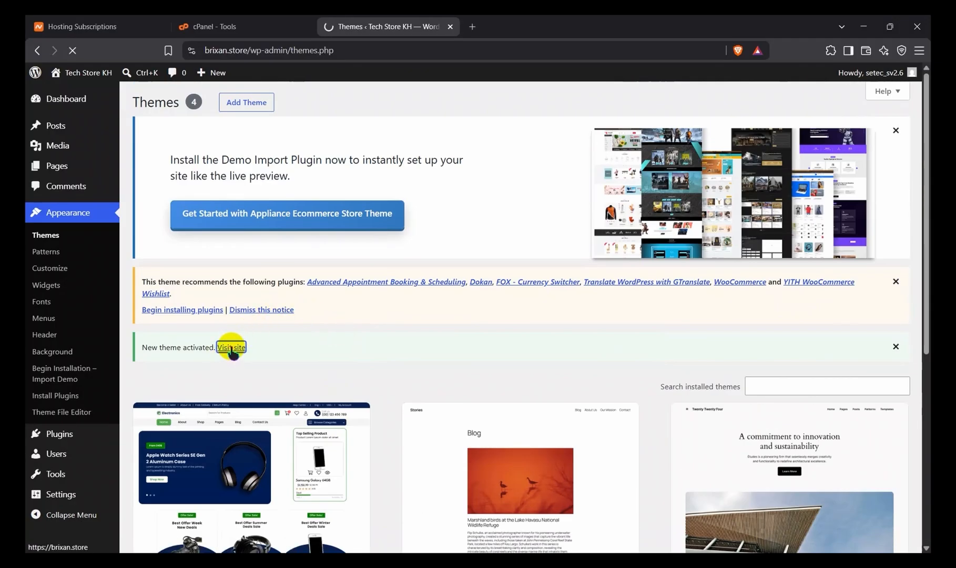
pyautogui.scroll(-3, 372, 427)
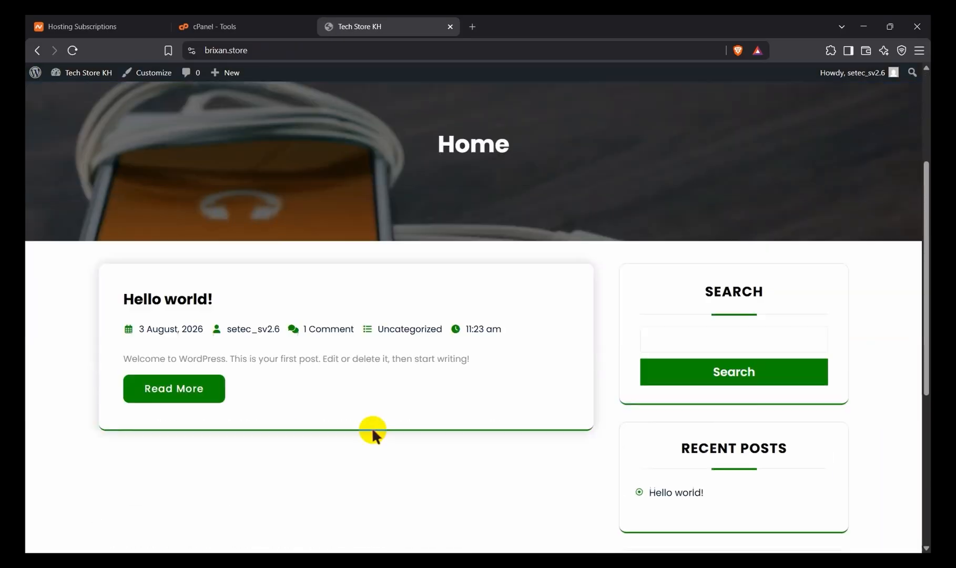
pyautogui.scroll(-6, 372, 427)
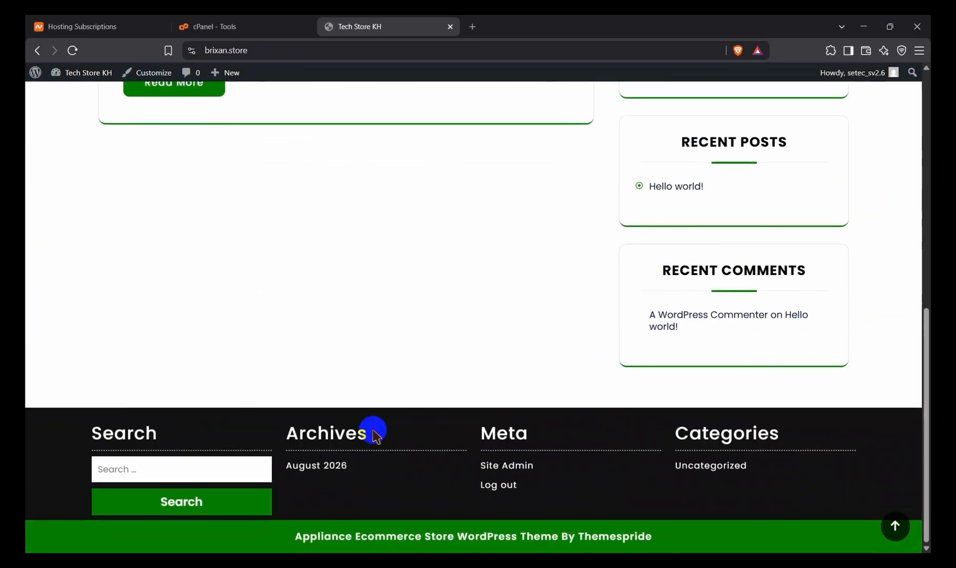
pyautogui.scroll(9, 373, 432)
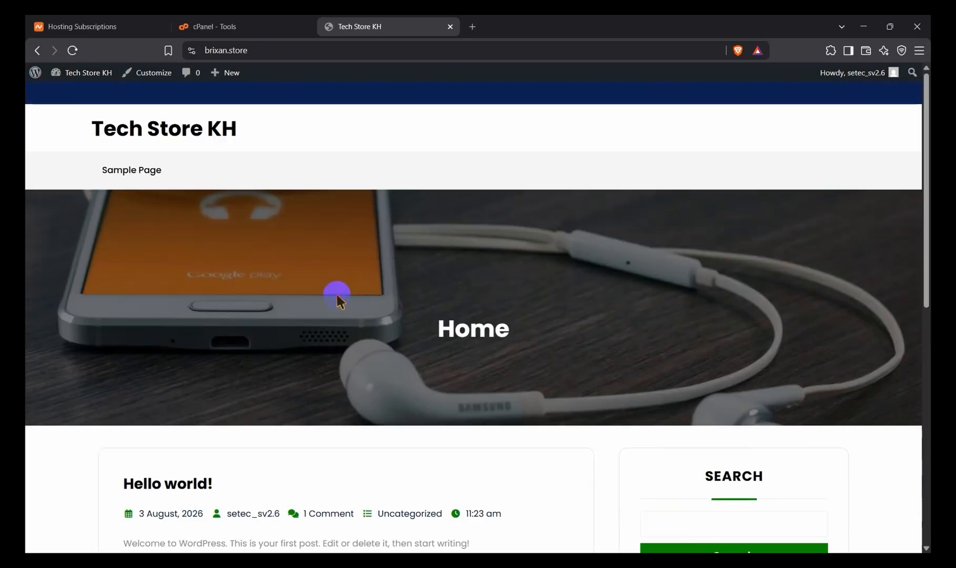
# Step: Return to the Themes page and open the Appliance Ecommerce Store theme for customizing
pyautogui.click(40, 49)
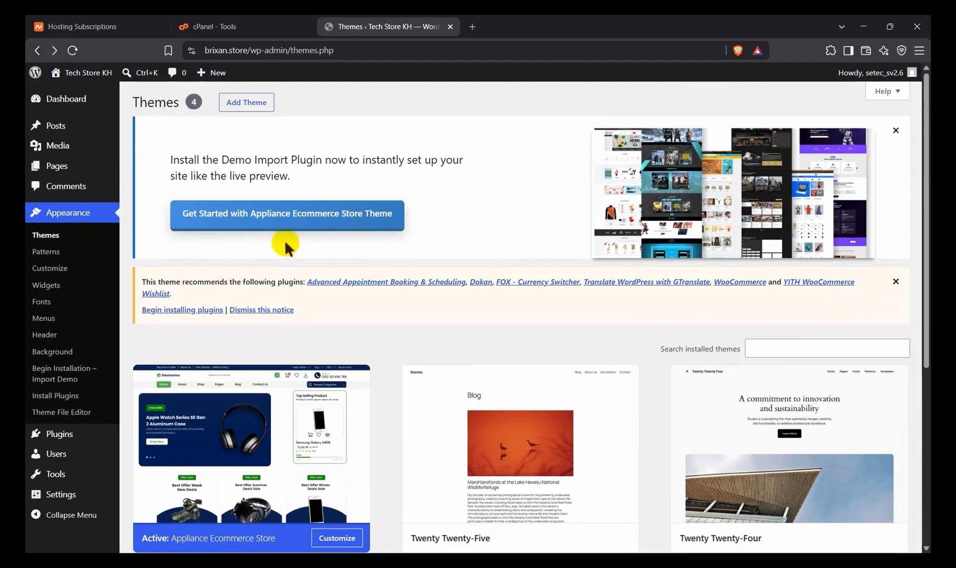
pyautogui.click(265, 227)
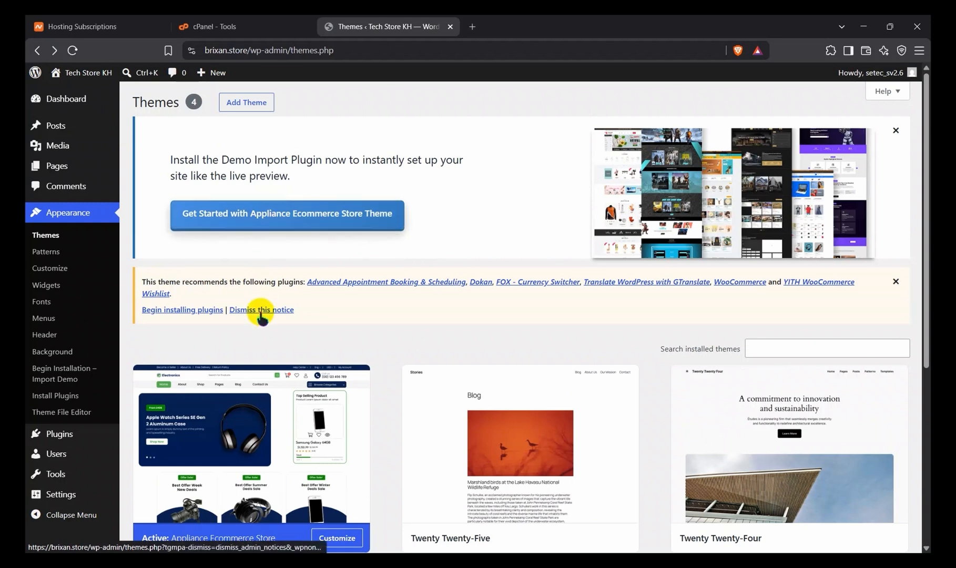
pyautogui.scroll(-3, 506, 326)
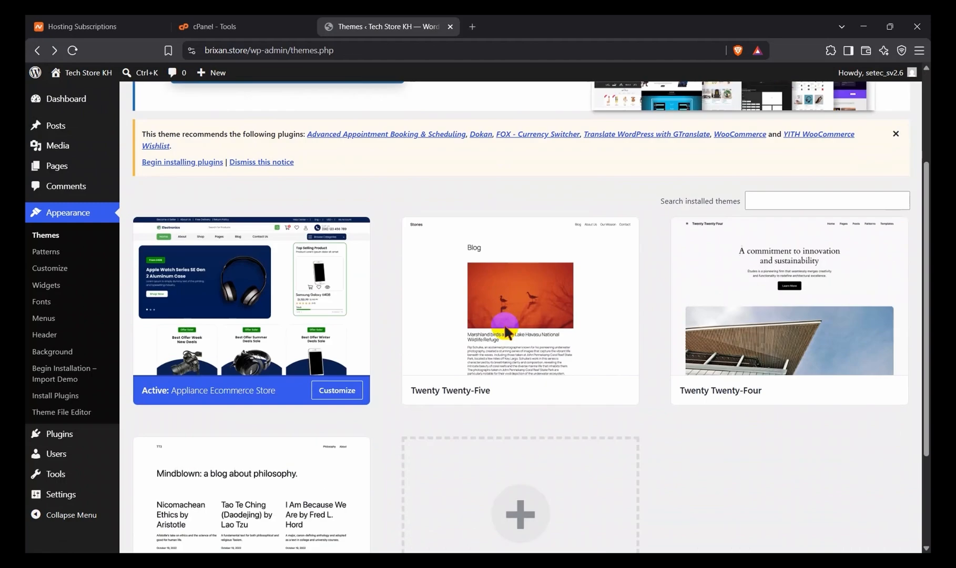
pyautogui.click(337, 392)
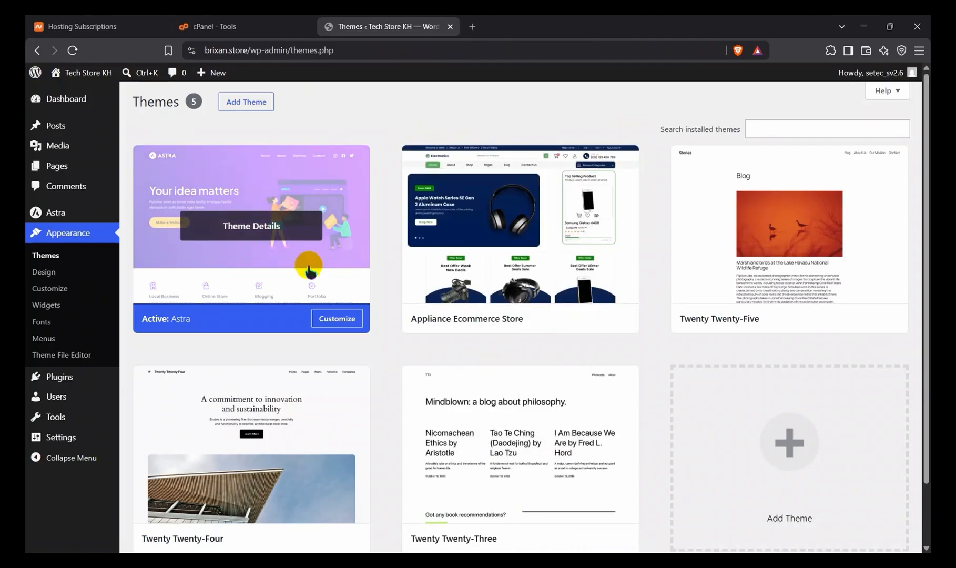
# Step: Open the active Astra theme's details, start customizing it and look over the site preview
pyautogui.click(283, 184)
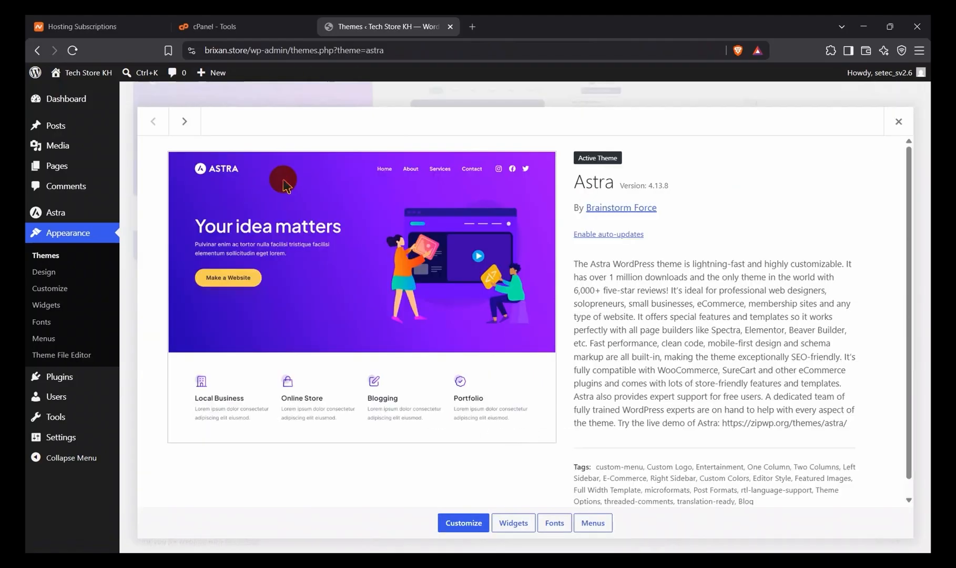
pyautogui.click(463, 524)
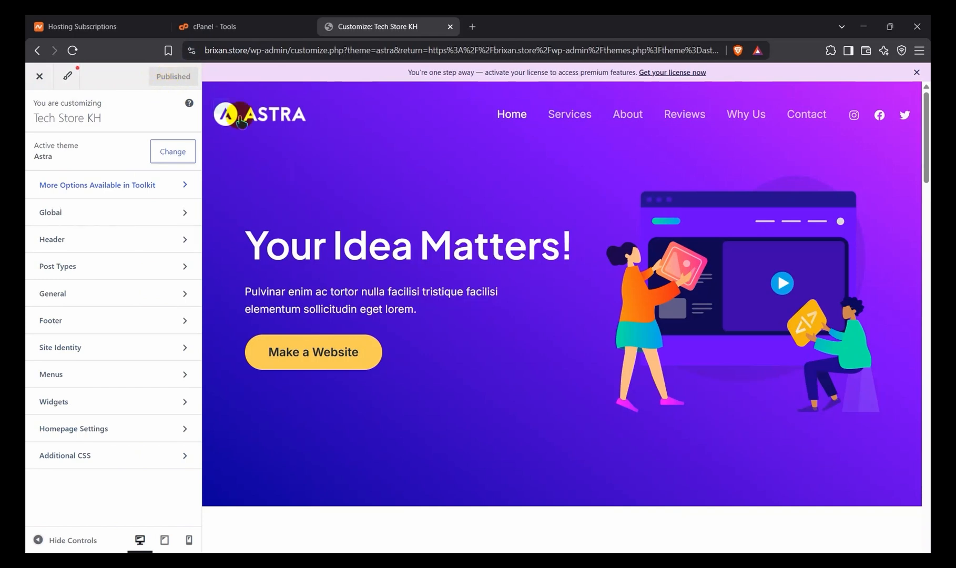
pyautogui.scroll(-5, 357, 393)
pyautogui.scroll(3, 357, 393)
pyautogui.scroll(2, 358, 393)
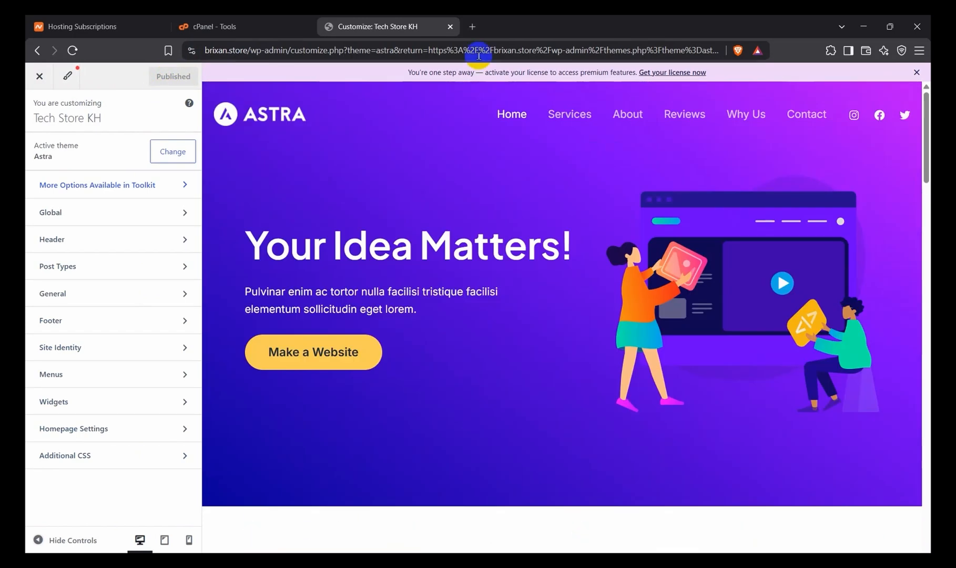
# Step: Load brixan.store in a new browser tab and examine the front page with the Astra theme
pyautogui.click(470, 26)
pyautogui.write('brixan.store')
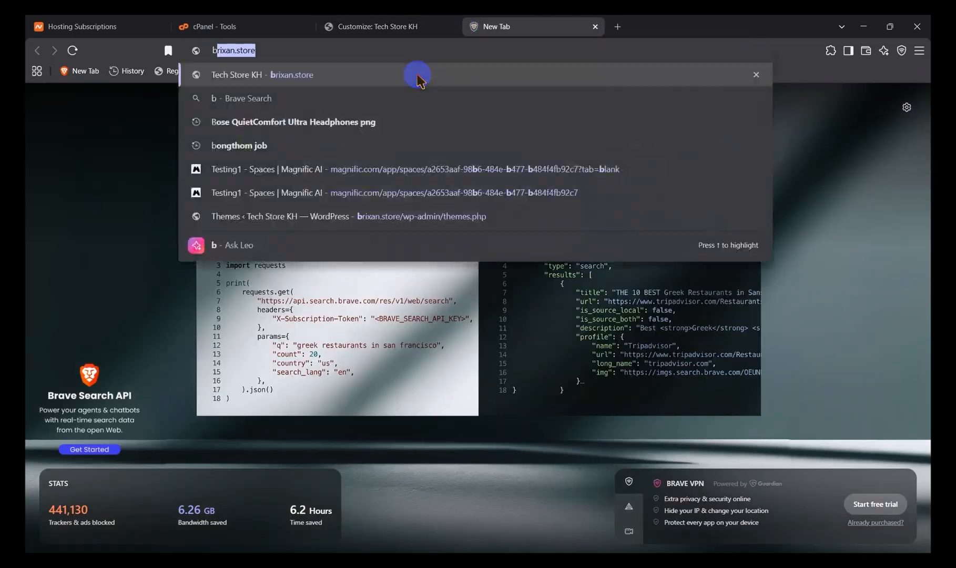
pyautogui.click(374, 46)
pyautogui.click(284, 62)
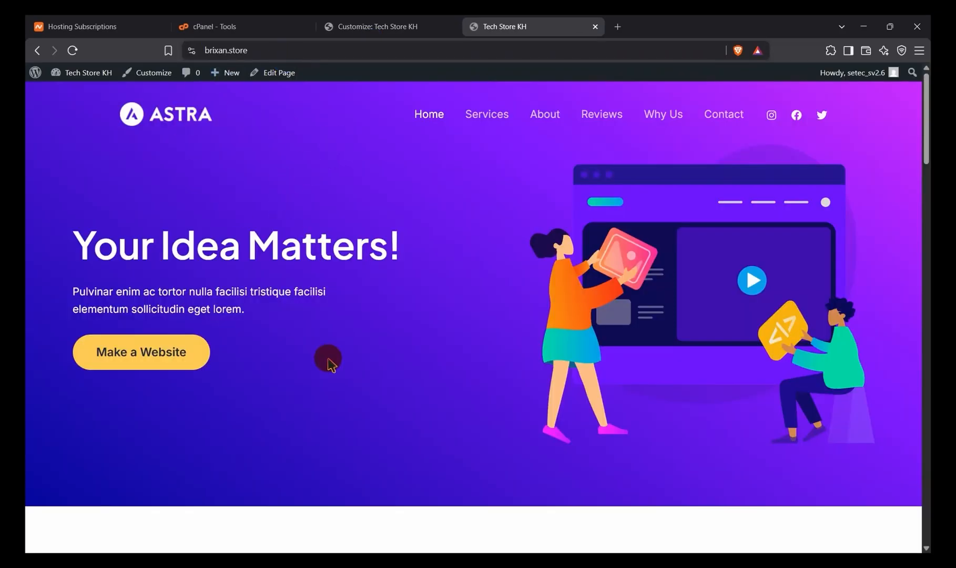
pyautogui.scroll(-15, 327, 358)
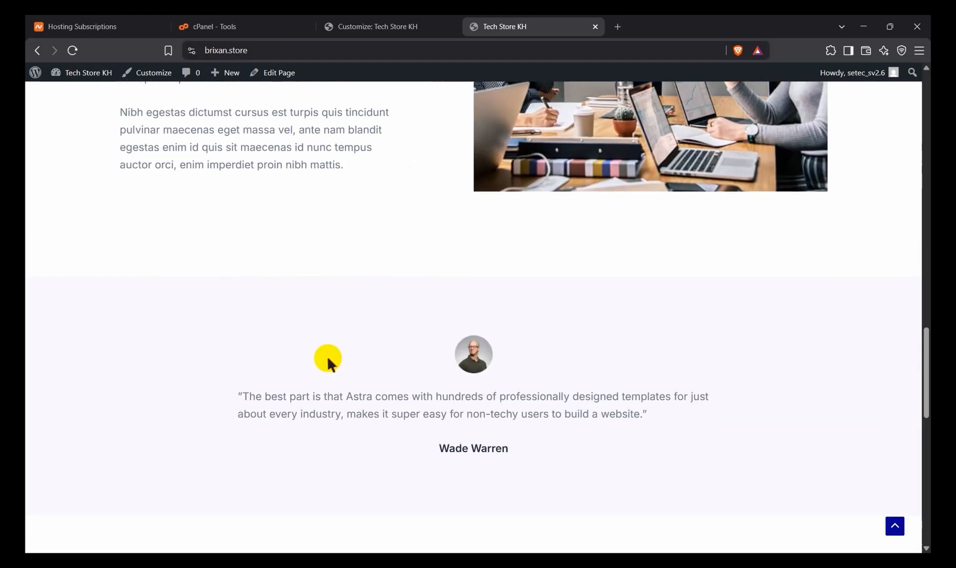
pyautogui.scroll(15, 326, 357)
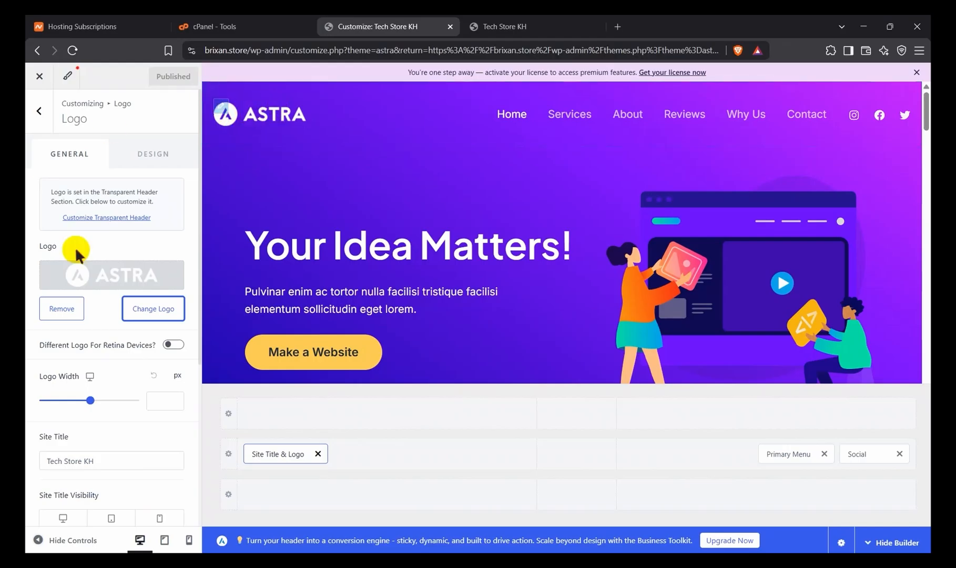
# Step: Replace the site logo by uploading images-removebg-preview.png from the MV video > pre-projects folder on drive D
pyautogui.click(150, 308)
pyautogui.click(477, 309)
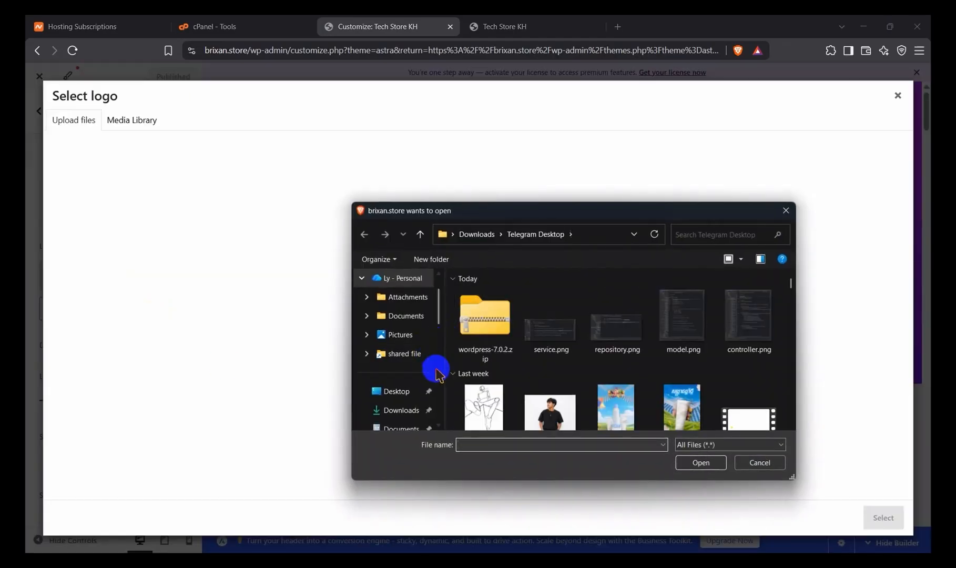
pyautogui.scroll(-6, 405, 347)
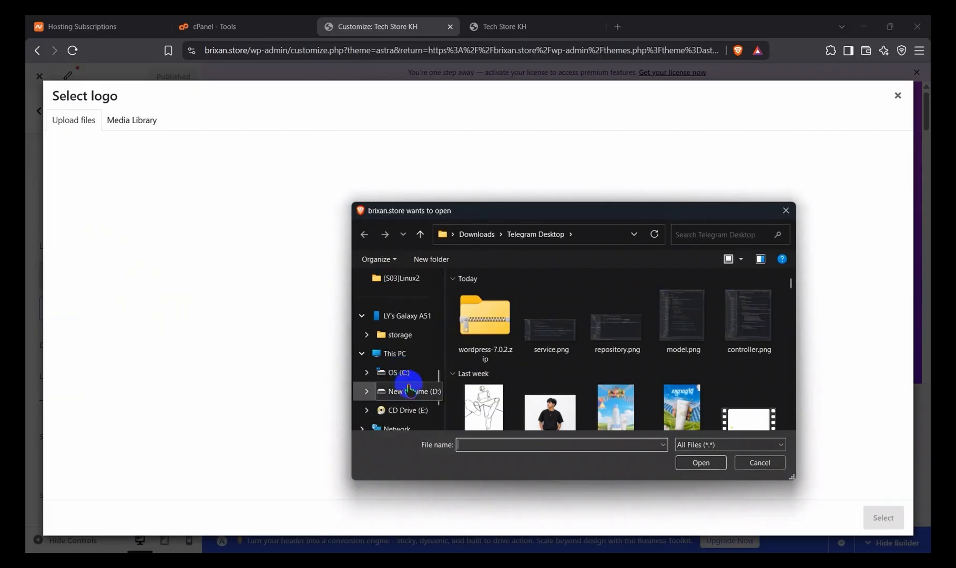
pyautogui.click(411, 390)
pyautogui.scroll(-2, 531, 368)
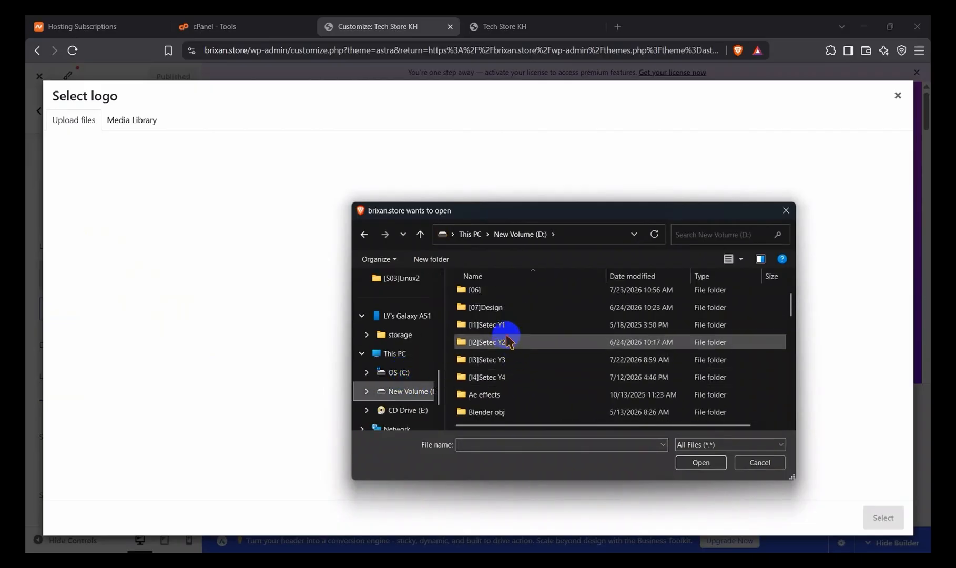
pyautogui.doubleClick(509, 337)
pyautogui.doubleClick(494, 295)
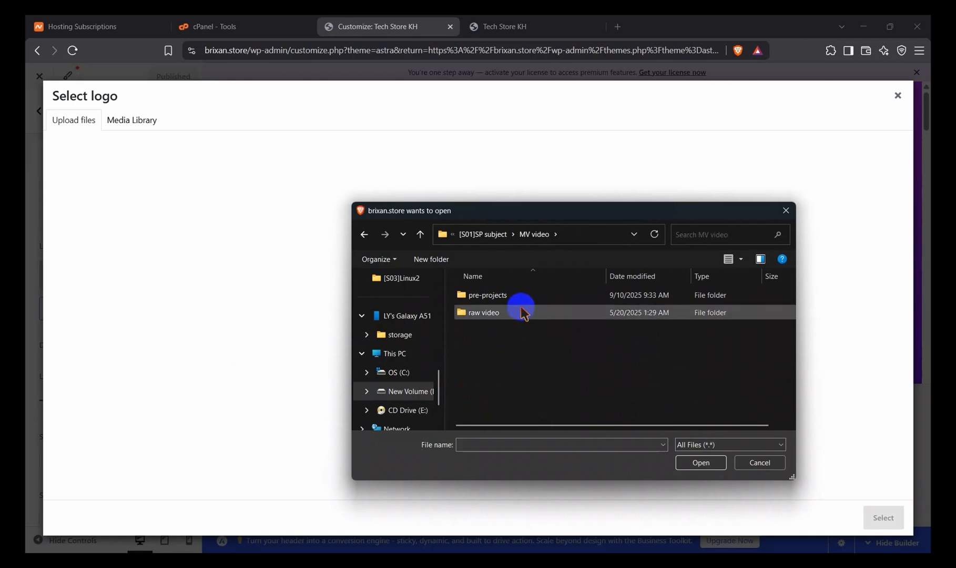
pyautogui.doubleClick(519, 295)
pyautogui.scroll(-1, 554, 369)
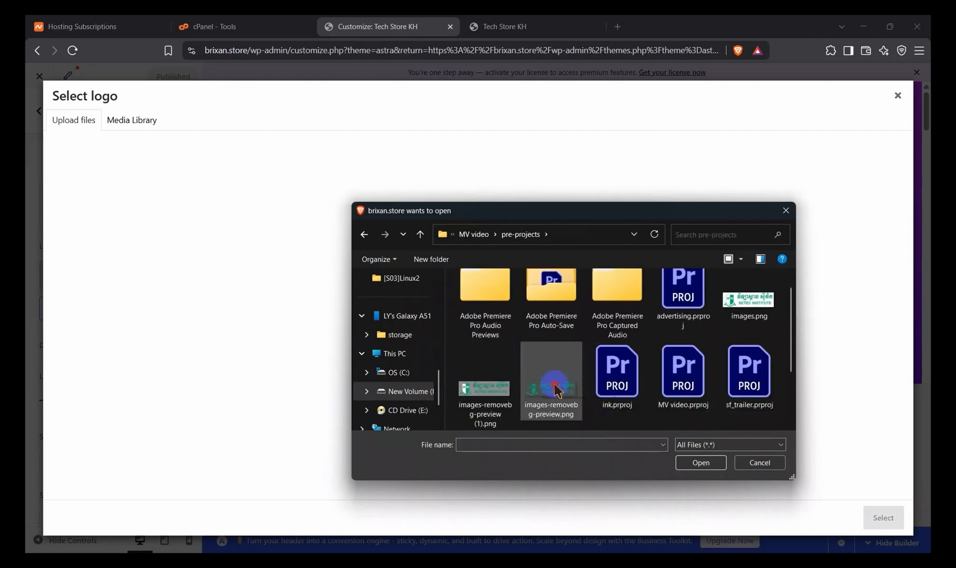
pyautogui.click(554, 370)
pyautogui.click(702, 462)
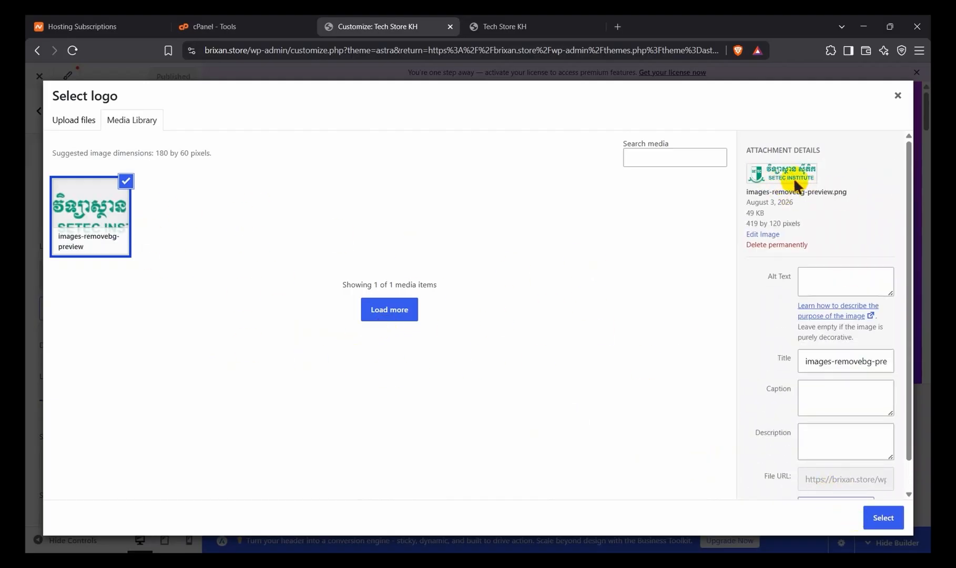
# Step: Use the uploaded SETEC Institute image as the logo, extending the crop area to cover its full width
pyautogui.click(880, 517)
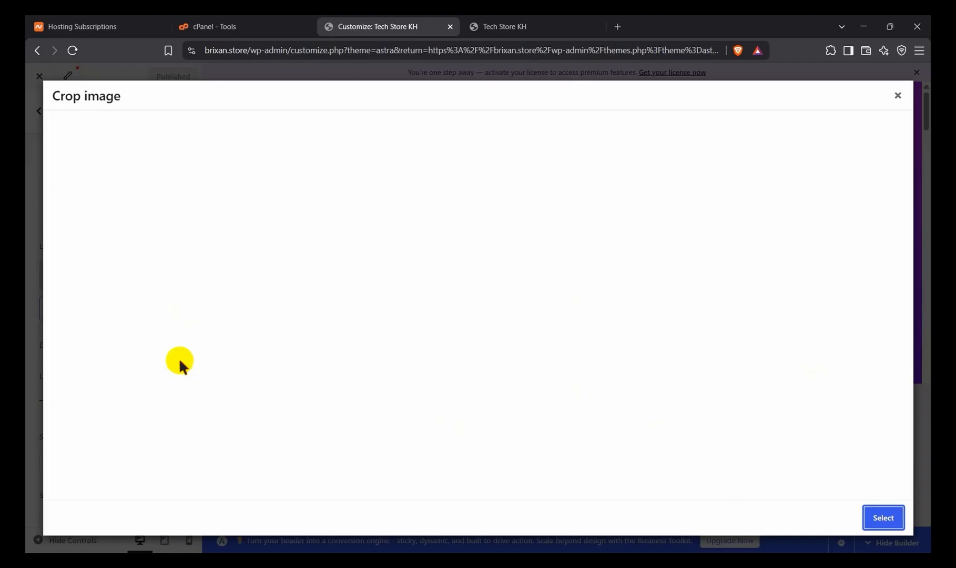
pyautogui.moveTo(375, 145); pyautogui.dragTo(344, 137)
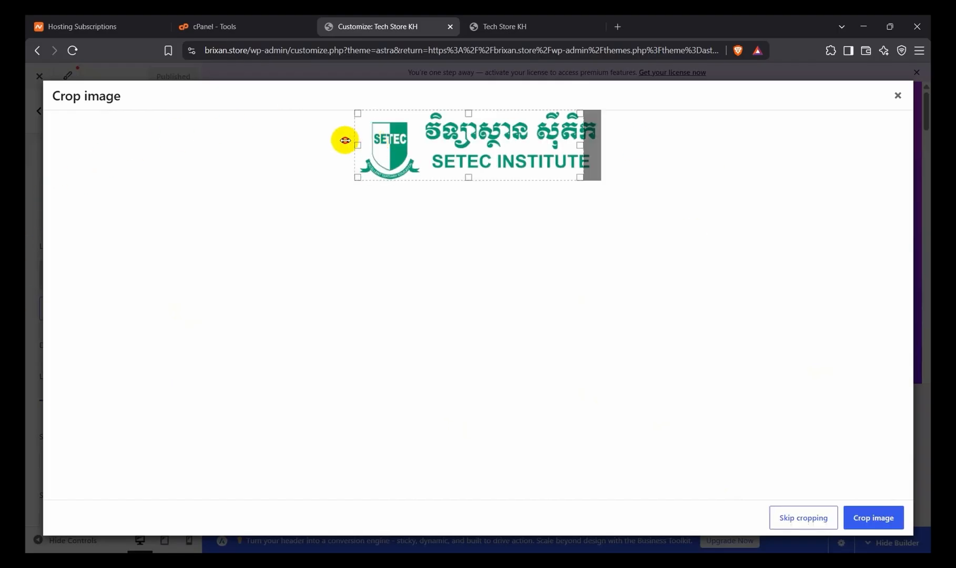
pyautogui.moveTo(579, 142); pyautogui.dragTo(636, 145)
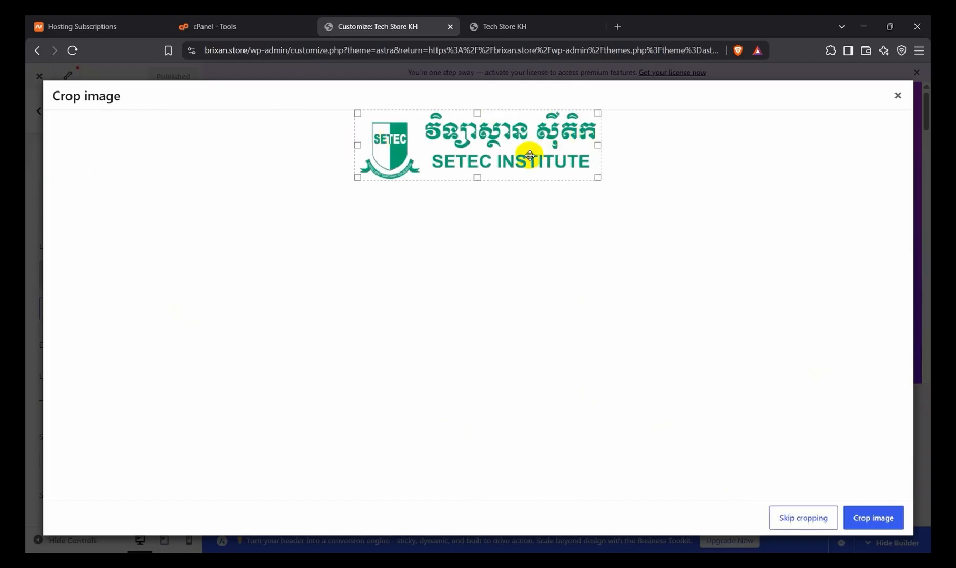
pyautogui.click(872, 518)
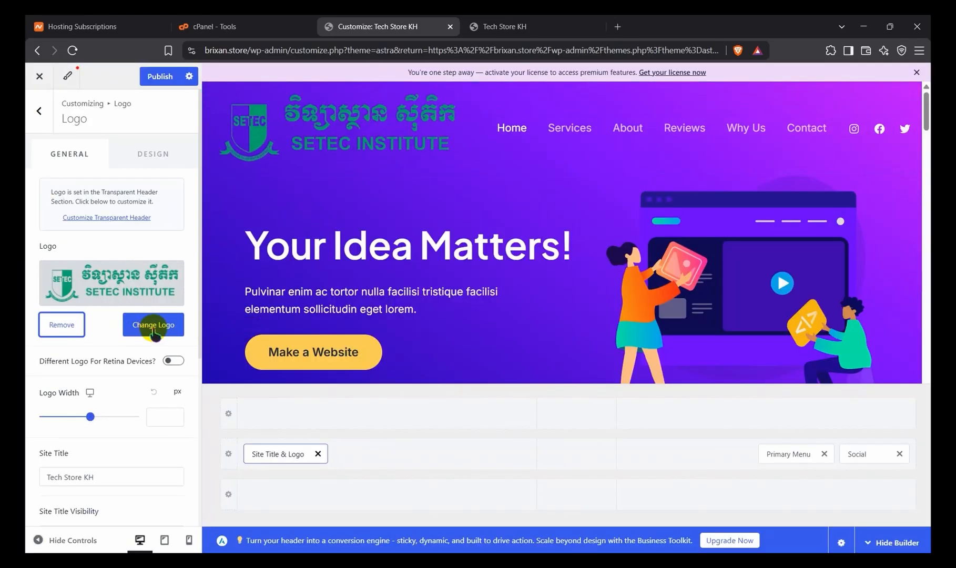
# Step: Publish the logo change and reload the Tech Store KH site in its other browser tab
pyautogui.scroll(-5, 342, 169)
pyautogui.click(160, 77)
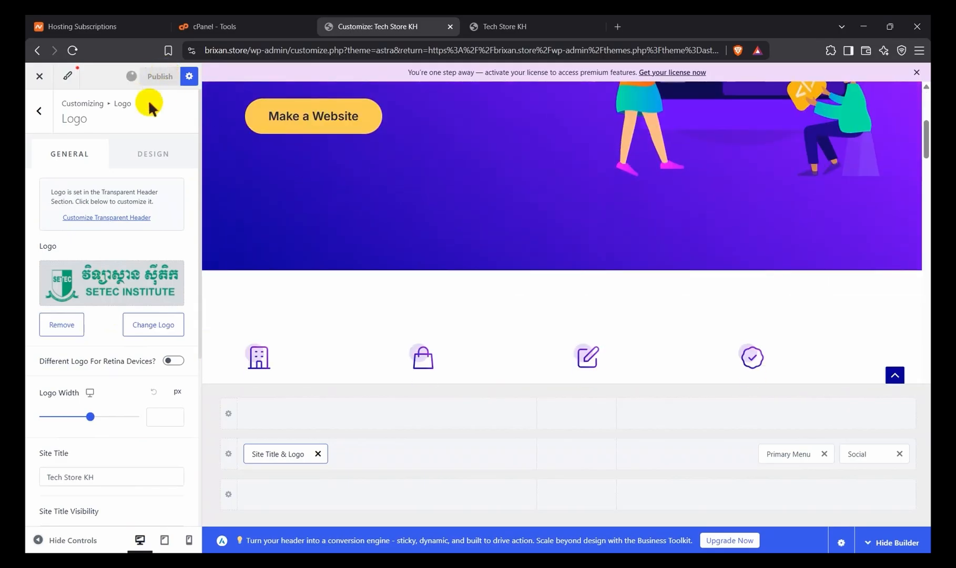
pyautogui.click(512, 26)
pyautogui.click(73, 50)
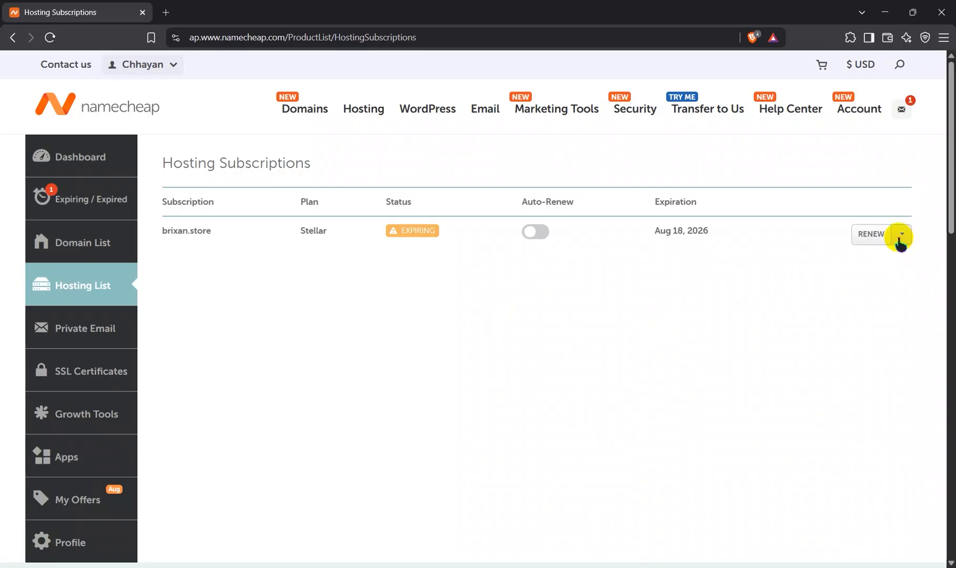
# Step: Go to cPanel for brixan.store from the Namecheap hosting list and open the Domains tool by searching for "doma"
pyautogui.click(902, 235)
pyautogui.click(882, 277)
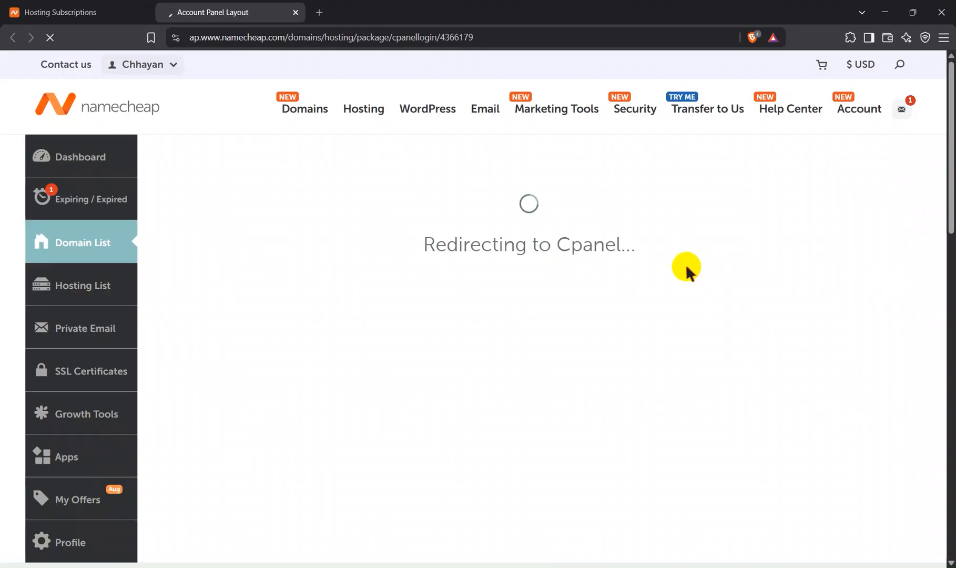
pyautogui.scroll(-4, 301, 425)
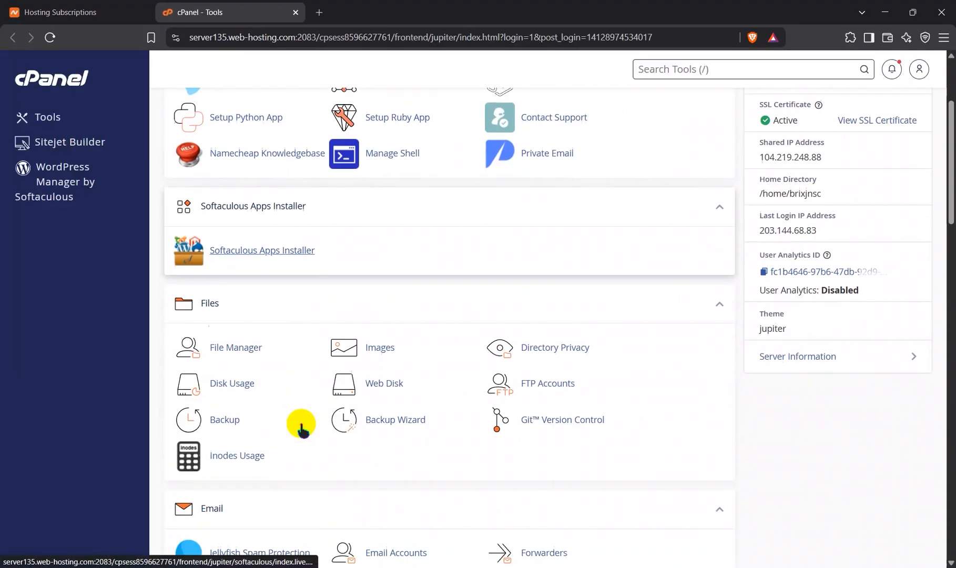
pyautogui.scroll(-11, 301, 429)
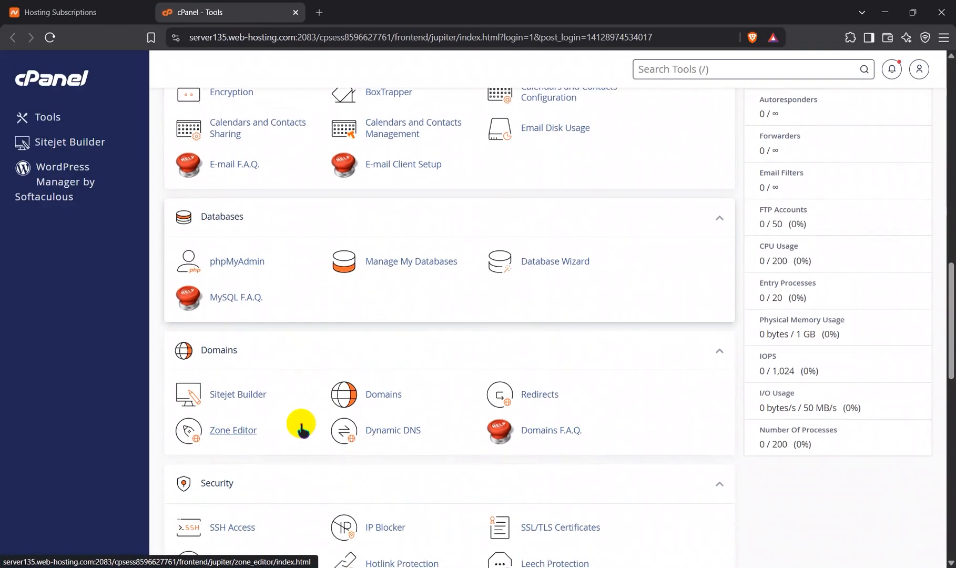
pyautogui.scroll(2, 300, 426)
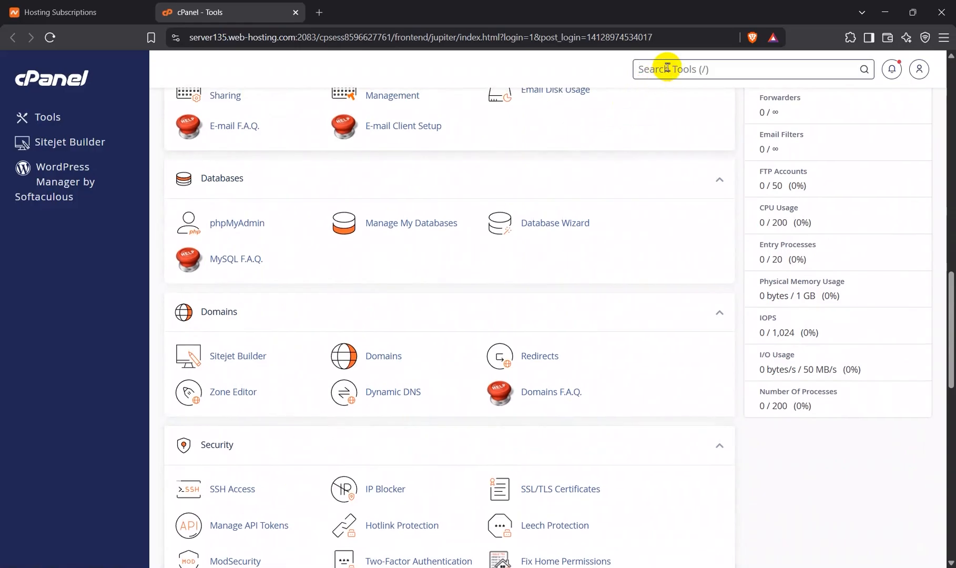
pyautogui.write('doma')
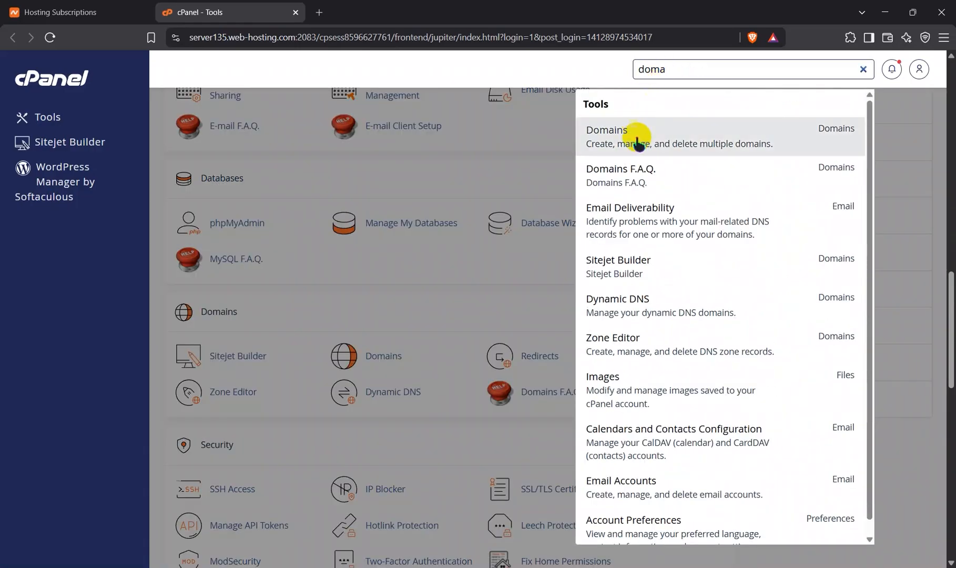
pyautogui.click(637, 142)
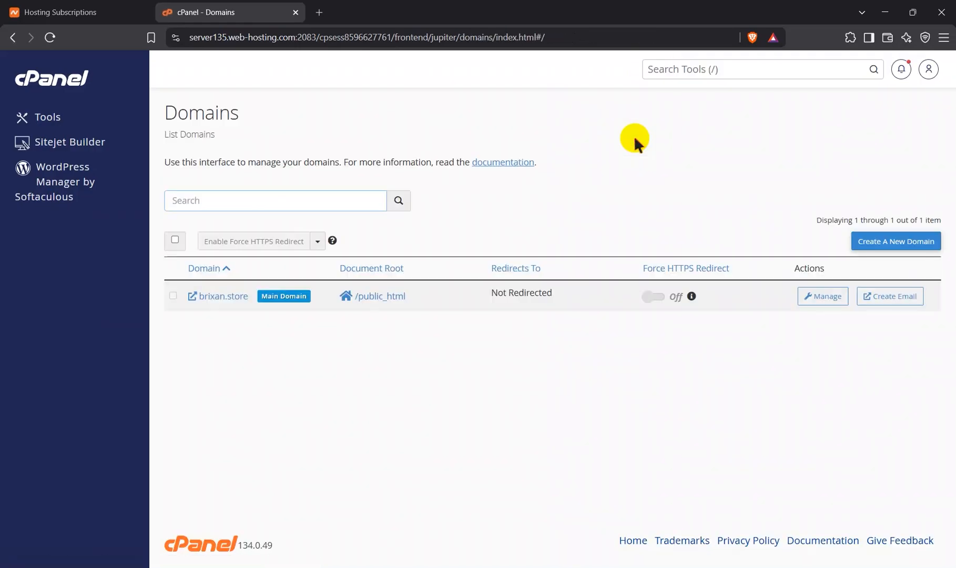
# Step: Create the registered domain khmerkh.shop with its own document root khmerkh.shop, not shared with brixan.store
pyautogui.click(874, 240)
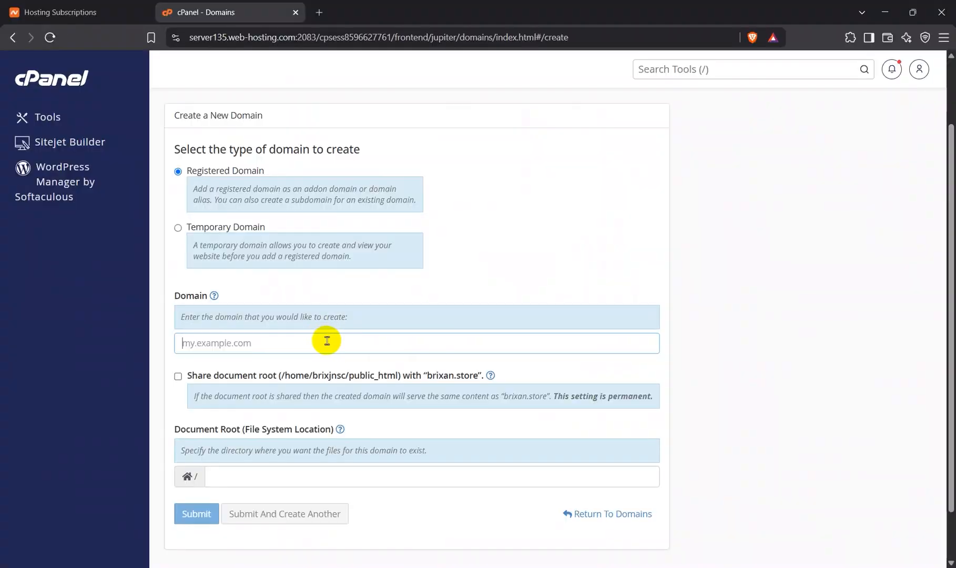
pyautogui.write('khmerkh')
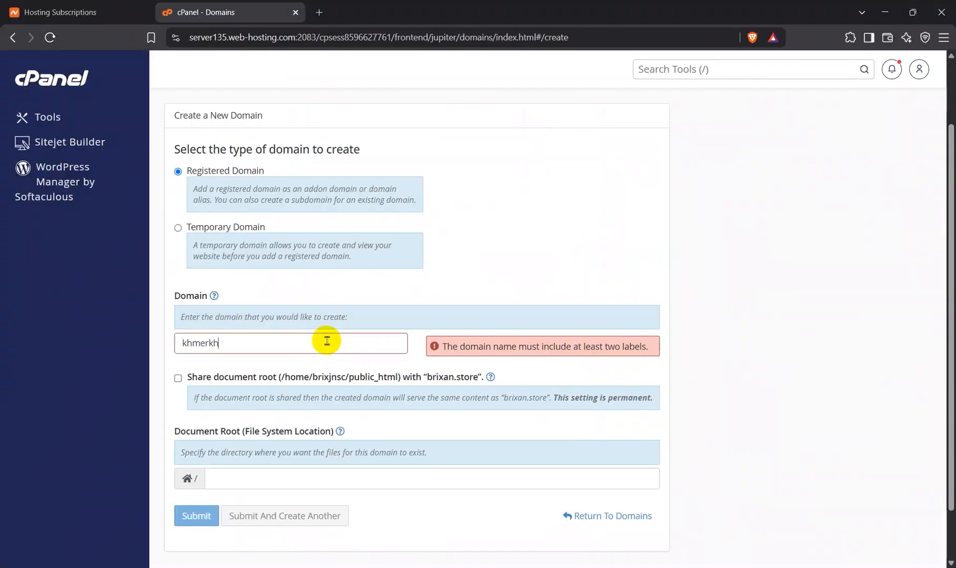
pyautogui.write('.shop')
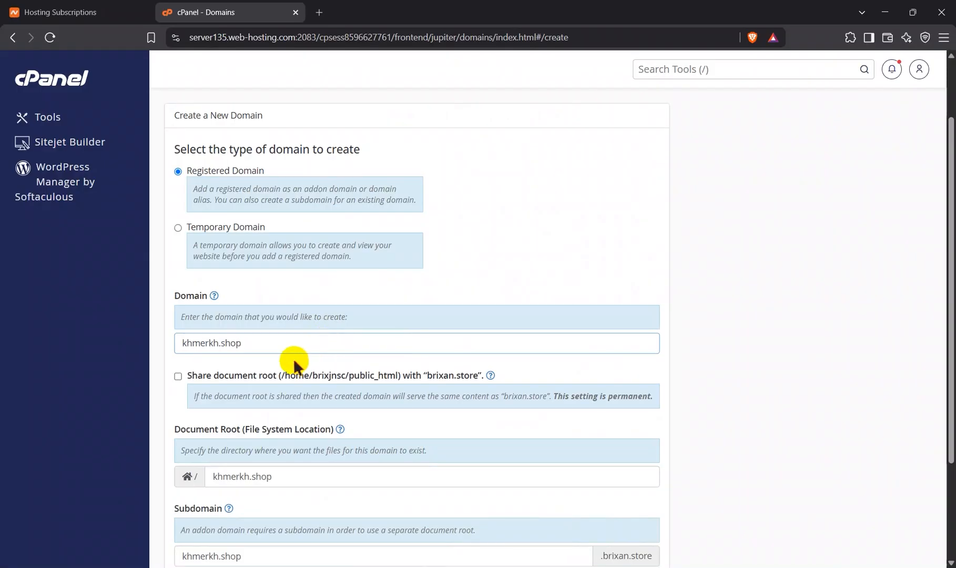
pyautogui.scroll(-3, 288, 362)
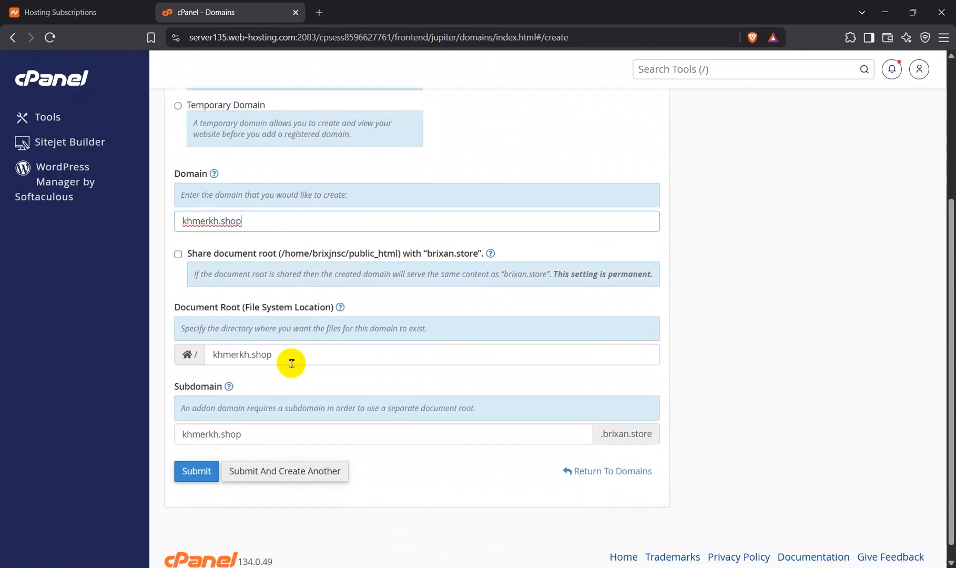
pyautogui.click(256, 441)
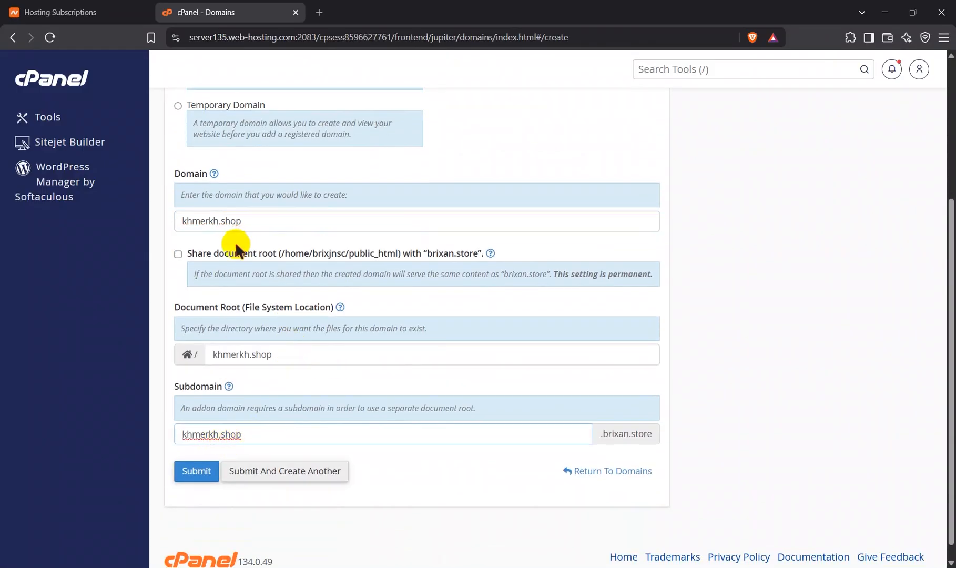
pyautogui.click(200, 469)
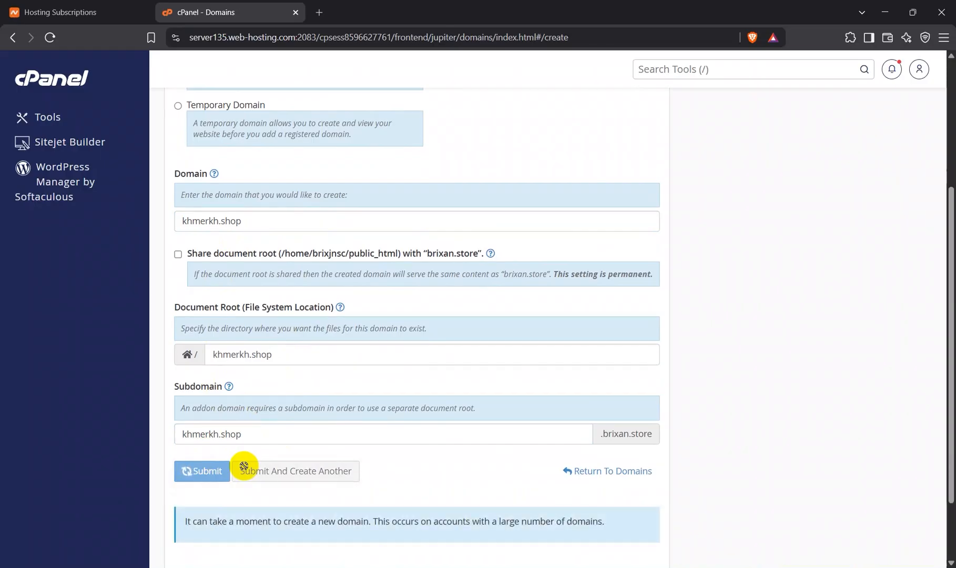
pyautogui.scroll(-2, 283, 485)
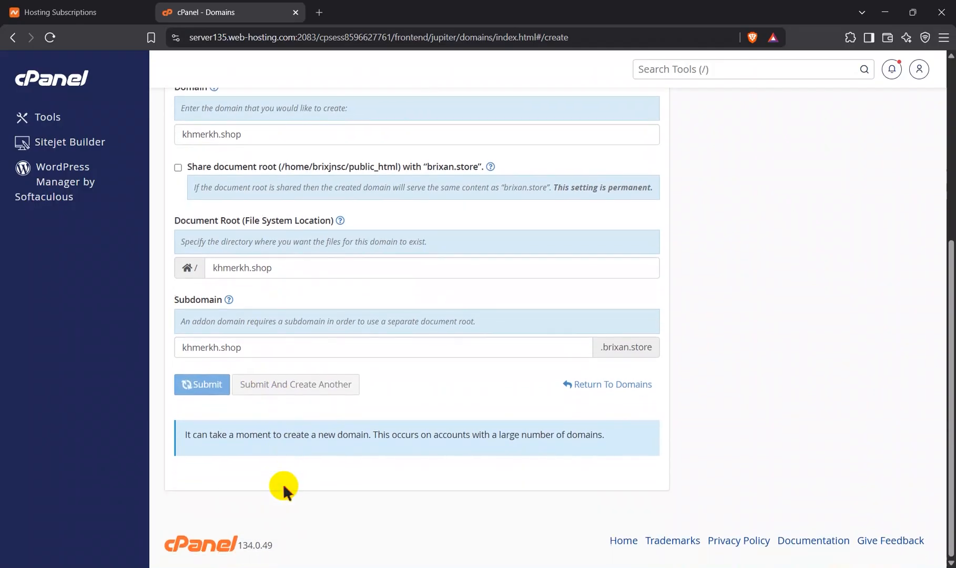
pyautogui.scroll(3, 283, 485)
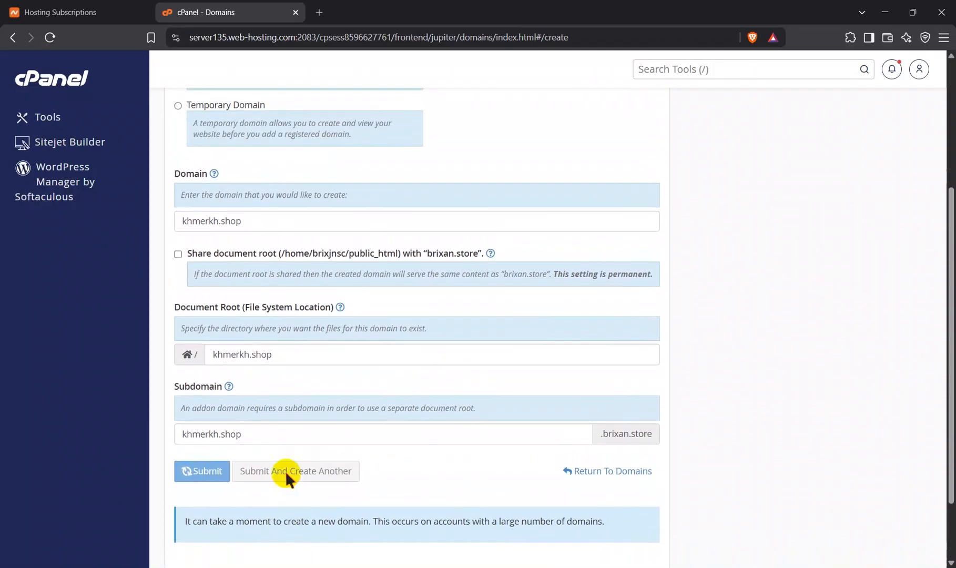
pyautogui.scroll(4, 311, 278)
pyautogui.scroll(-5, 311, 278)
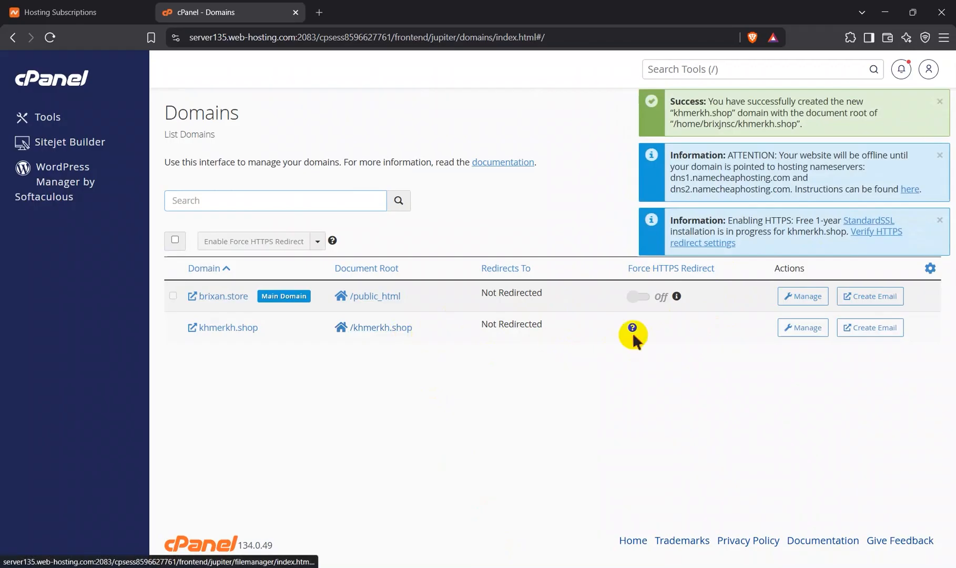
# Step: Copy the name khmerkh.shop from that domain's management page and open dnschecker.org in a new browser tab
pyautogui.click(803, 327)
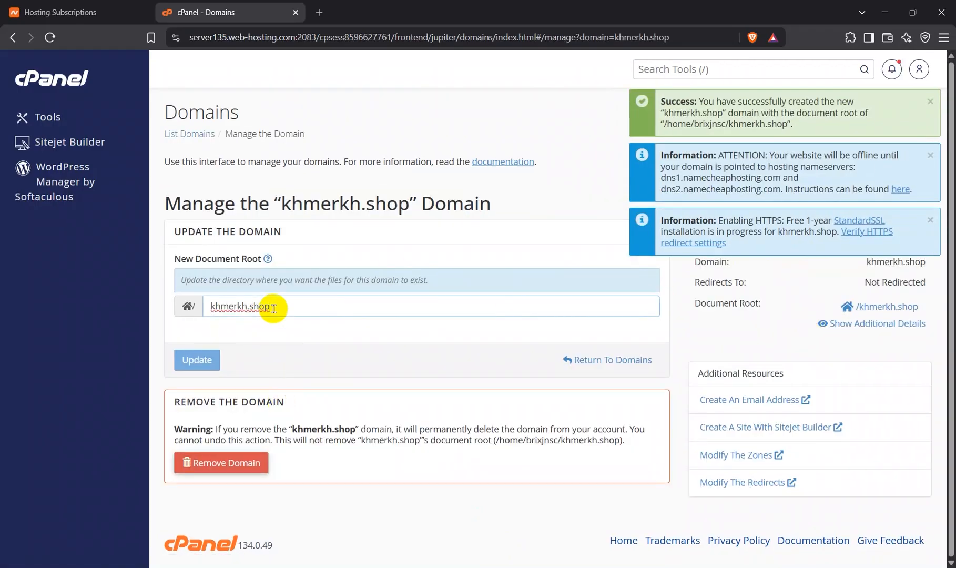
pyautogui.tripleClick(274, 309)
pyautogui.hotkey('ctrl', 'c')
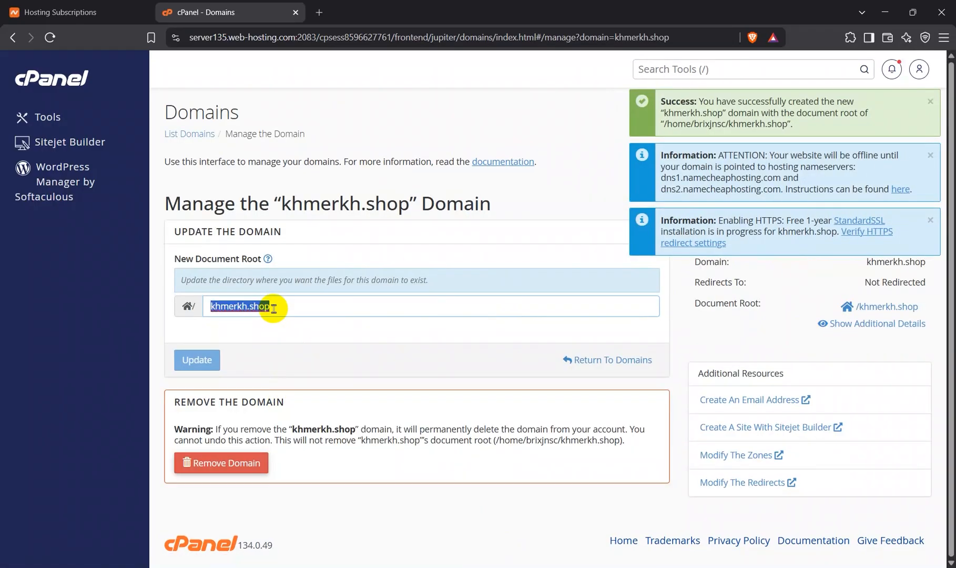
pyautogui.click(320, 12)
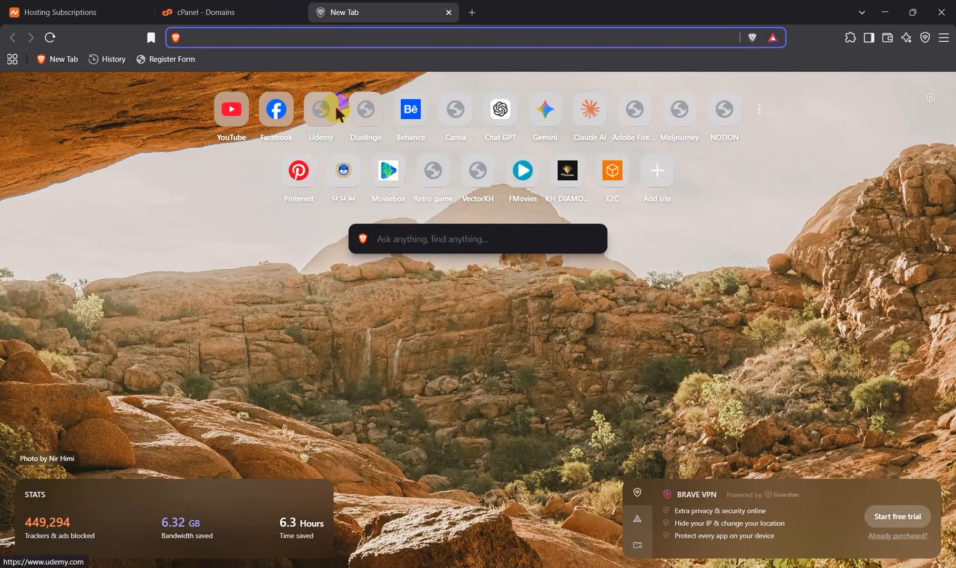
pyautogui.write('dnschecker.org')
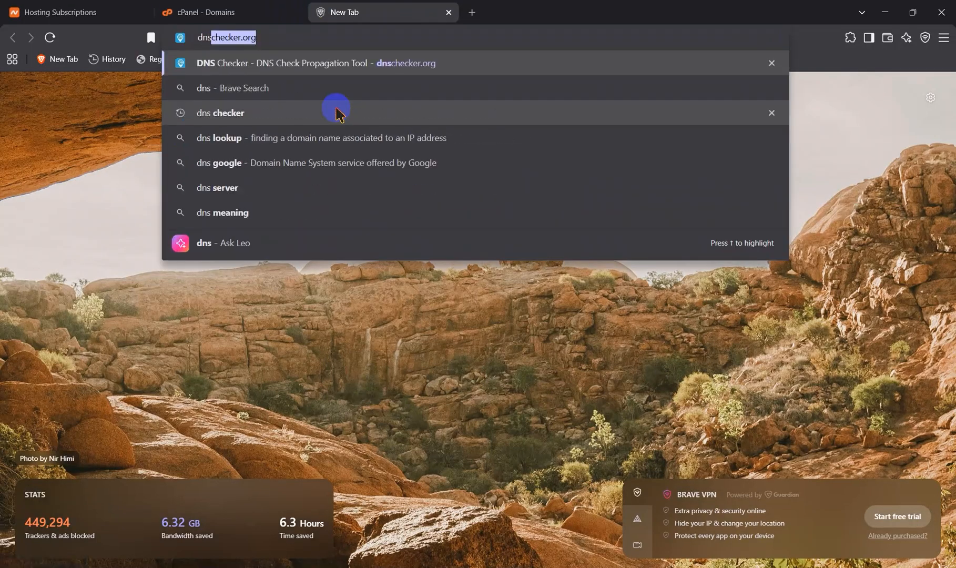
pyautogui.click(316, 37)
pyautogui.press('Return')
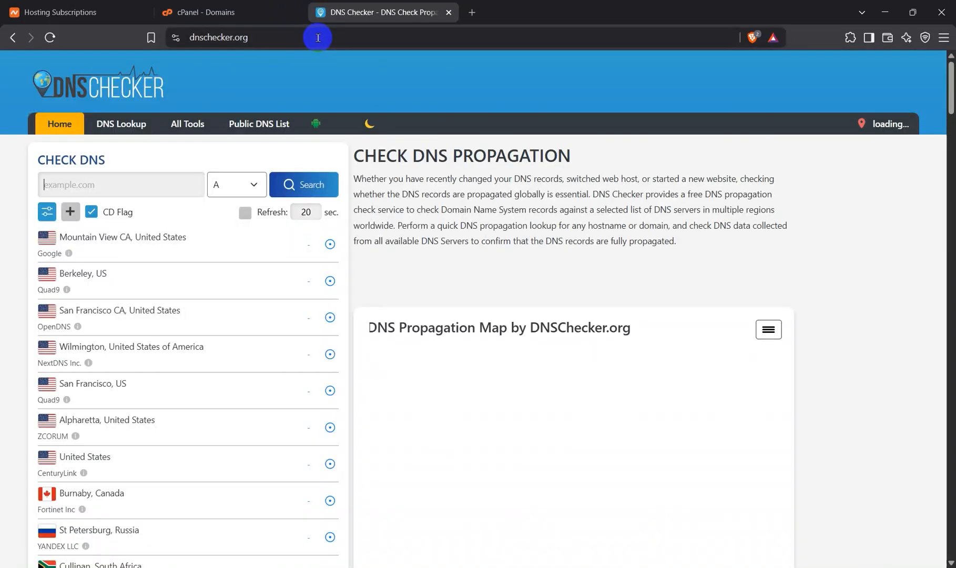
# Step: Look up the DNS propagation of khmerkh.shop for the NS record type
pyautogui.click(129, 175)
pyautogui.hotkey('ctrl', 'v')
pyautogui.click(235, 185)
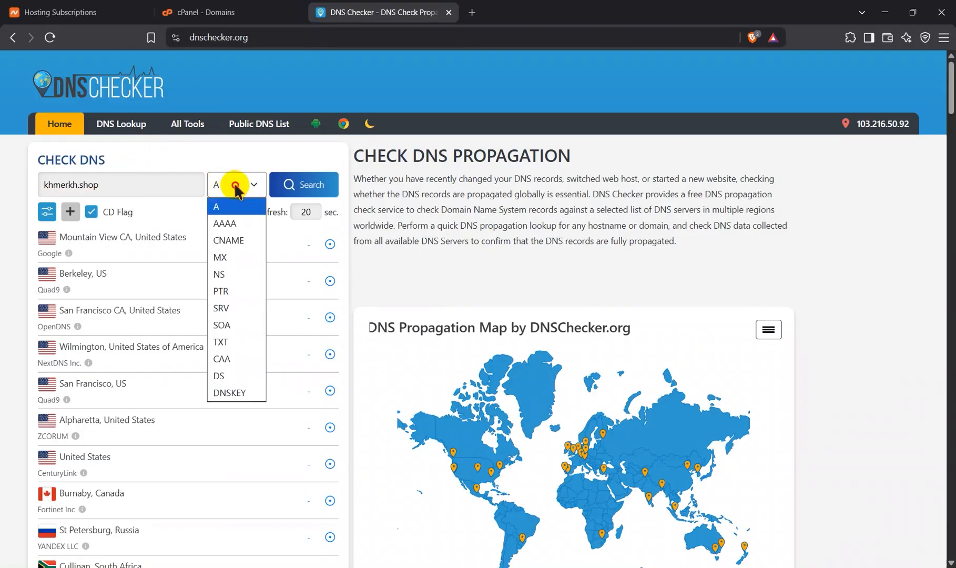
pyautogui.click(239, 274)
pyautogui.click(304, 190)
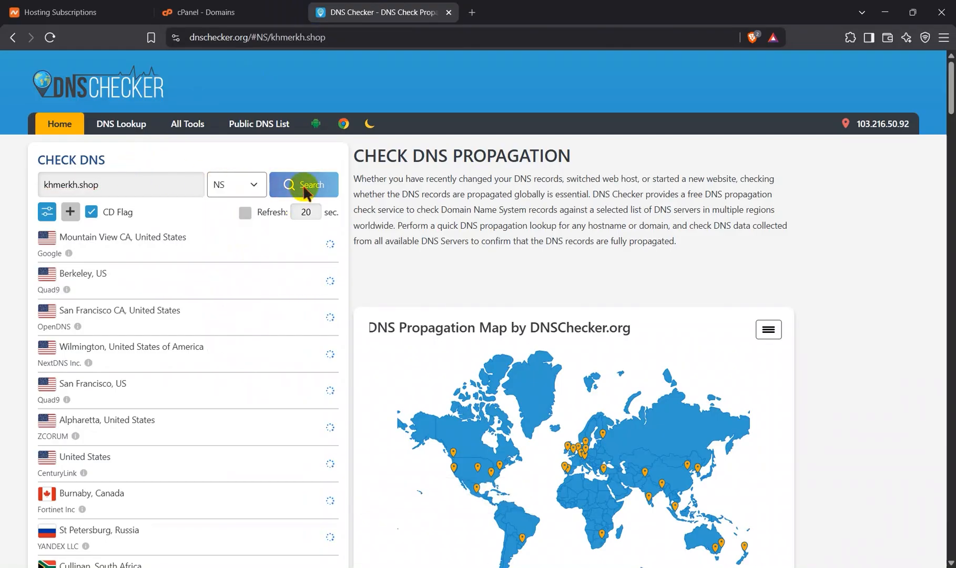
# Step: Review the NS propagation results for khmerkh.shop across the listed DNS servers
pyautogui.scroll(-3, 291, 445)
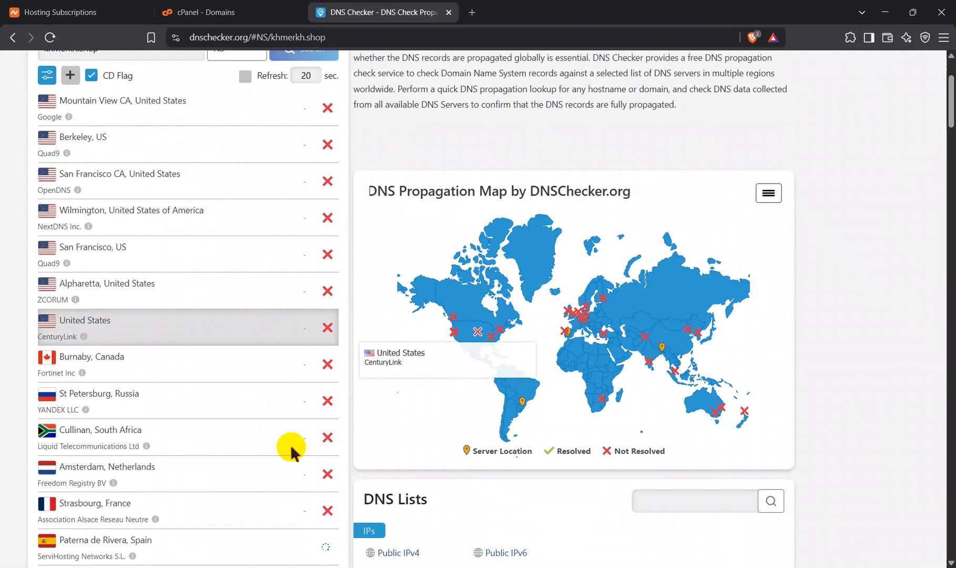
pyautogui.scroll(-4, 291, 445)
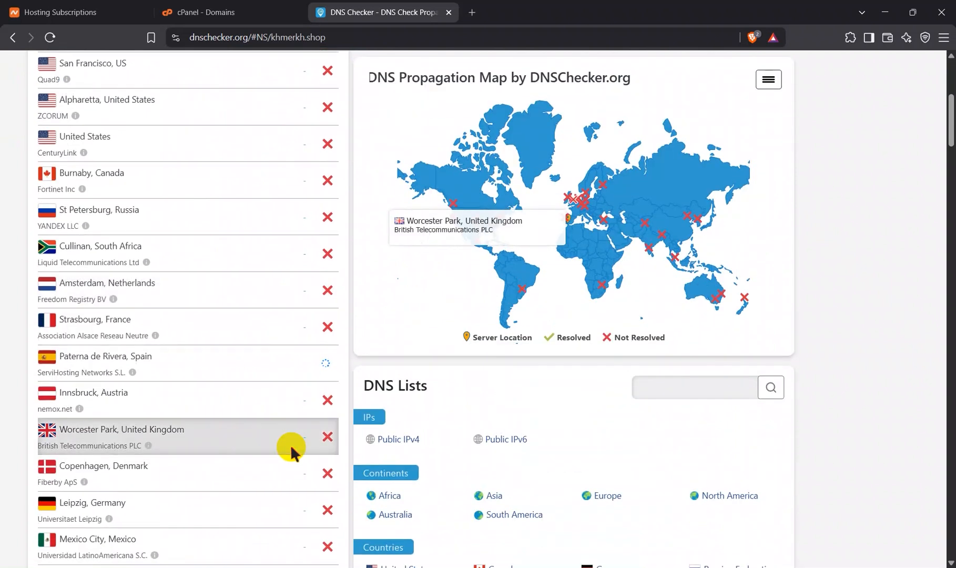
pyautogui.scroll(-11, 290, 444)
pyautogui.scroll(18, 291, 445)
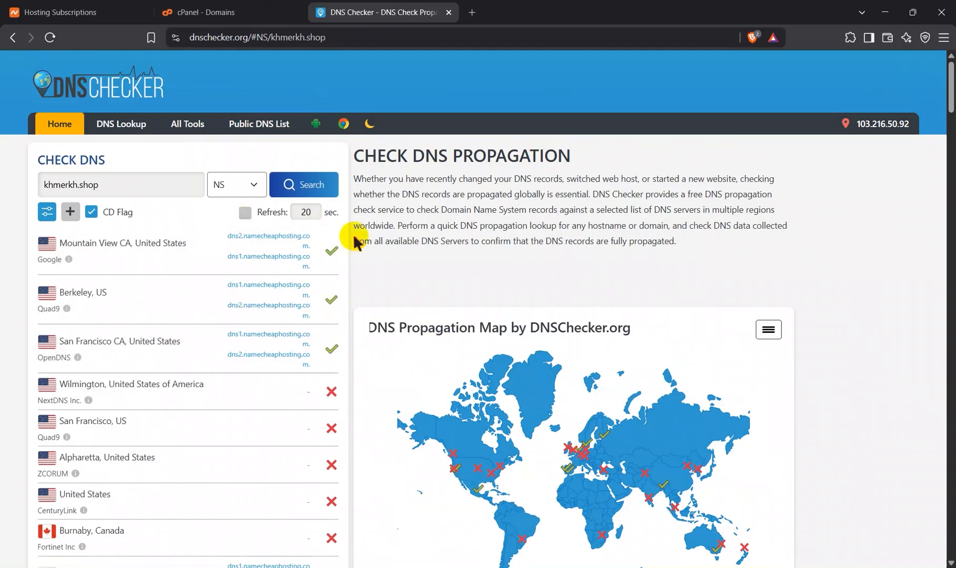
pyautogui.scroll(-4, 363, 417)
pyautogui.scroll(4, 363, 417)
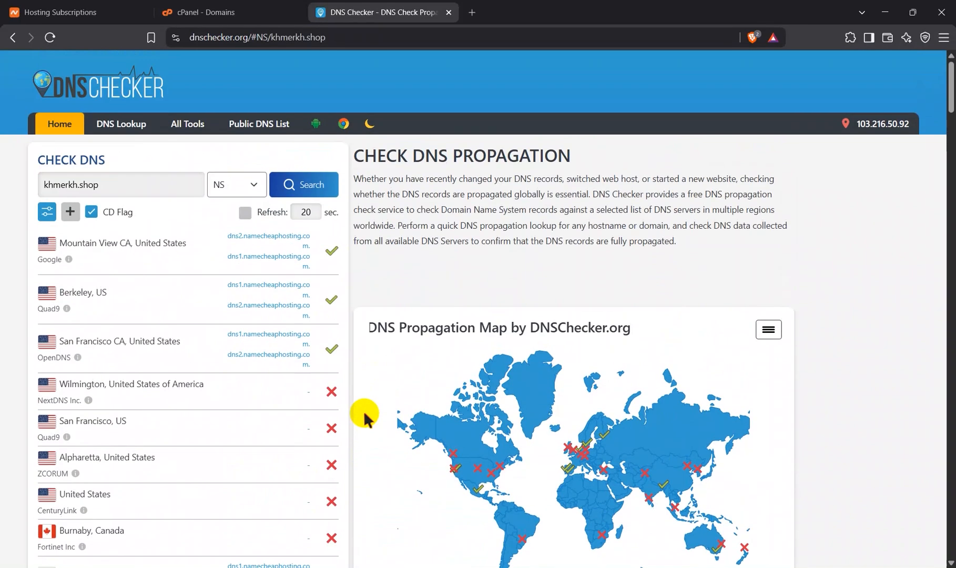
# Step: Return to cPanel's tools overview and open File Manager
pyautogui.click(187, 13)
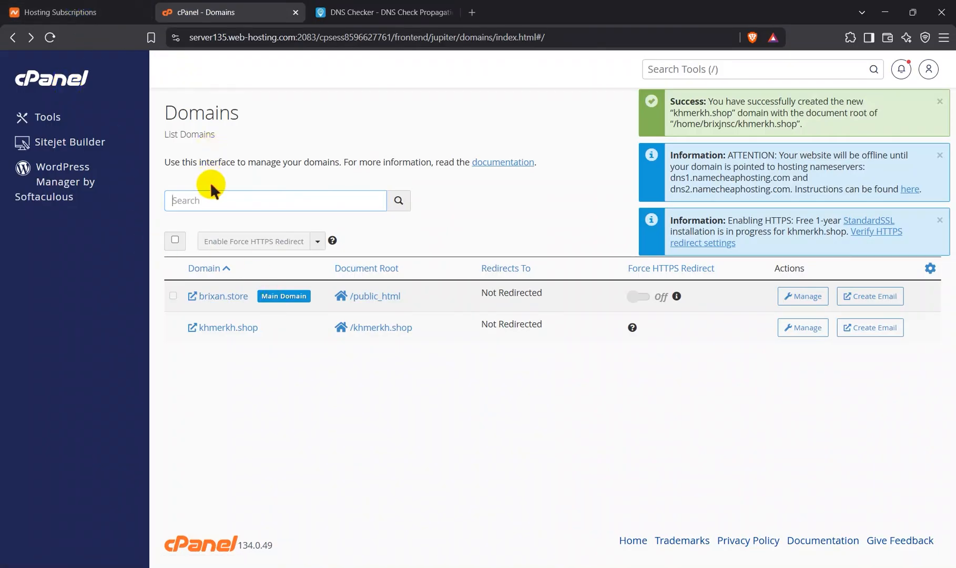
pyautogui.click(67, 70)
pyautogui.click(43, 119)
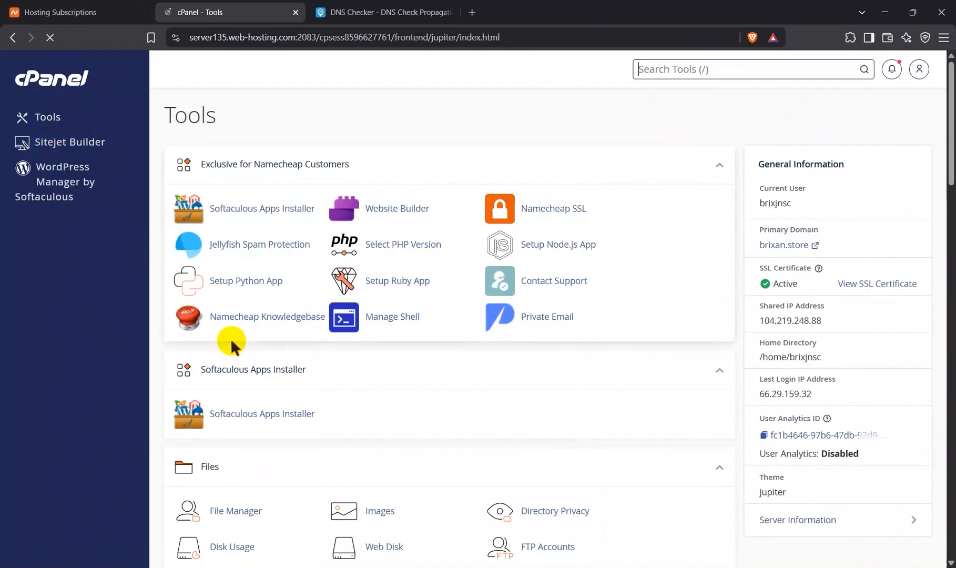
pyautogui.scroll(-3, 232, 336)
pyautogui.click(232, 339)
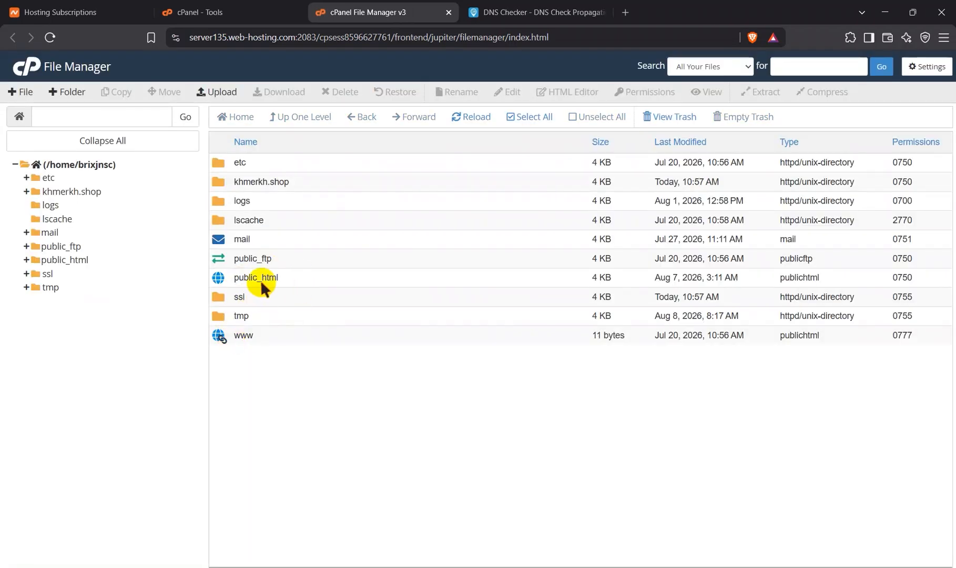
# Step: Look through the contents of the public_html folder and return to the home directory
pyautogui.doubleClick(262, 279)
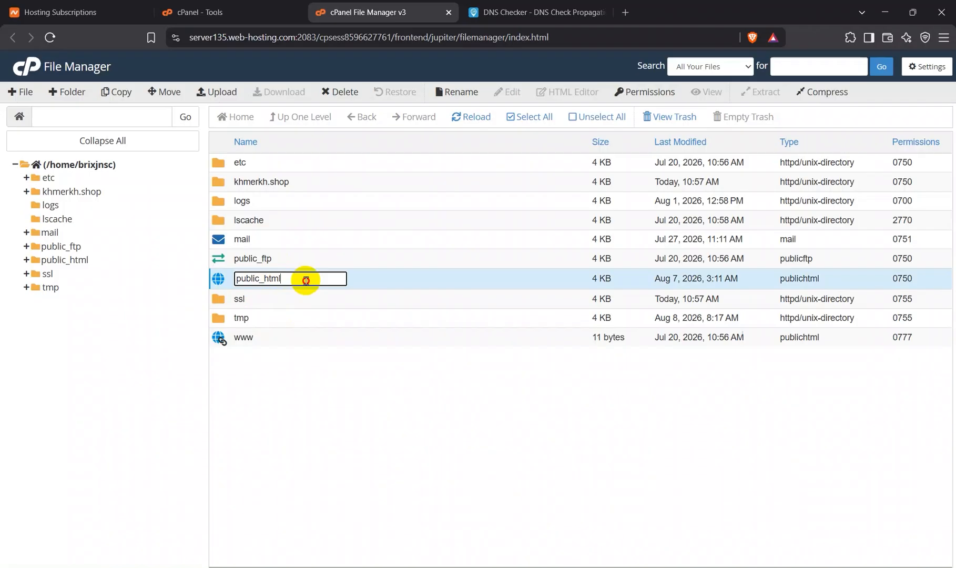
pyautogui.moveTo(245, 278); pyautogui.dragTo(351, 272)
pyautogui.click(372, 274)
pyautogui.doubleClick(372, 273)
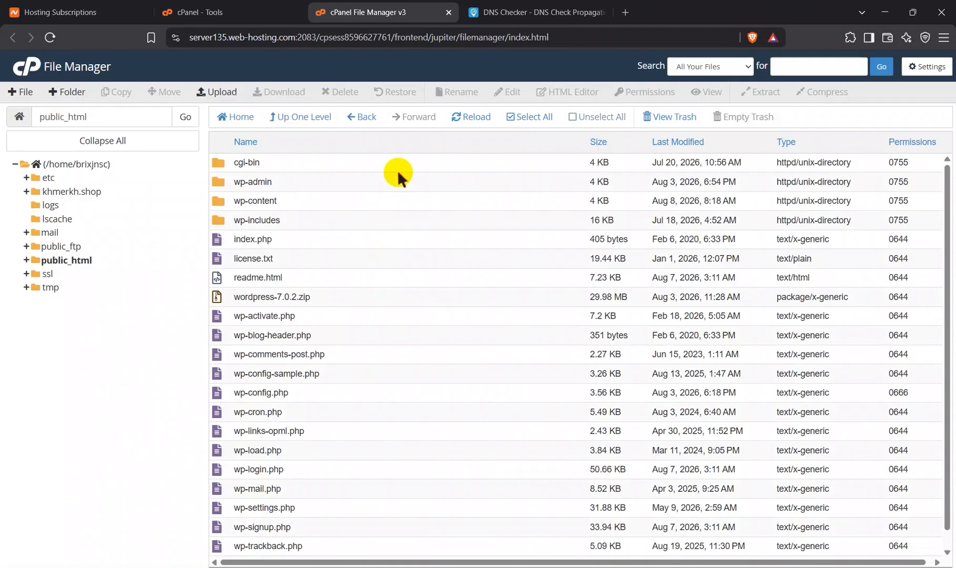
pyautogui.click(362, 117)
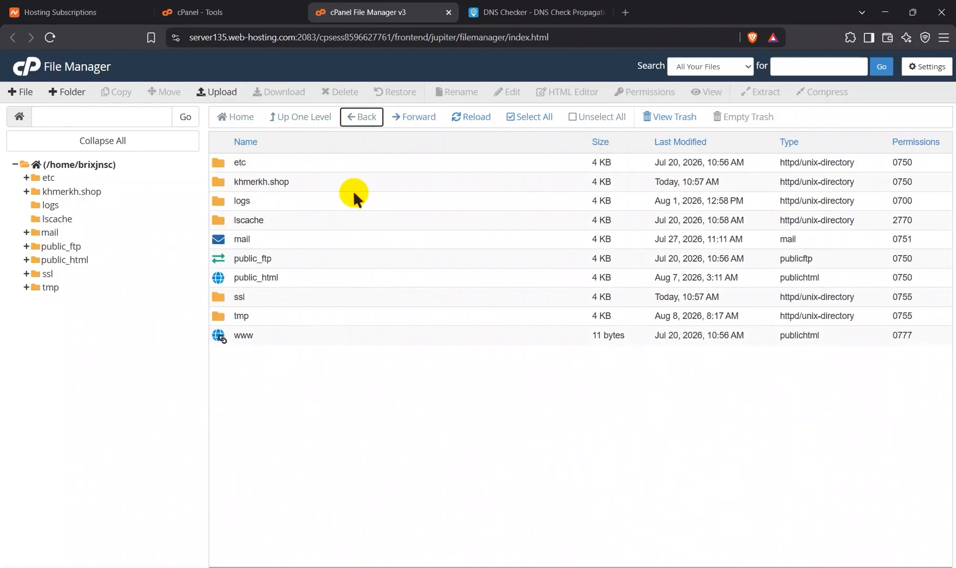
# Step: Open the khmerkh.shop folder and bring up the file chooser for uploading into it
pyautogui.click(260, 183)
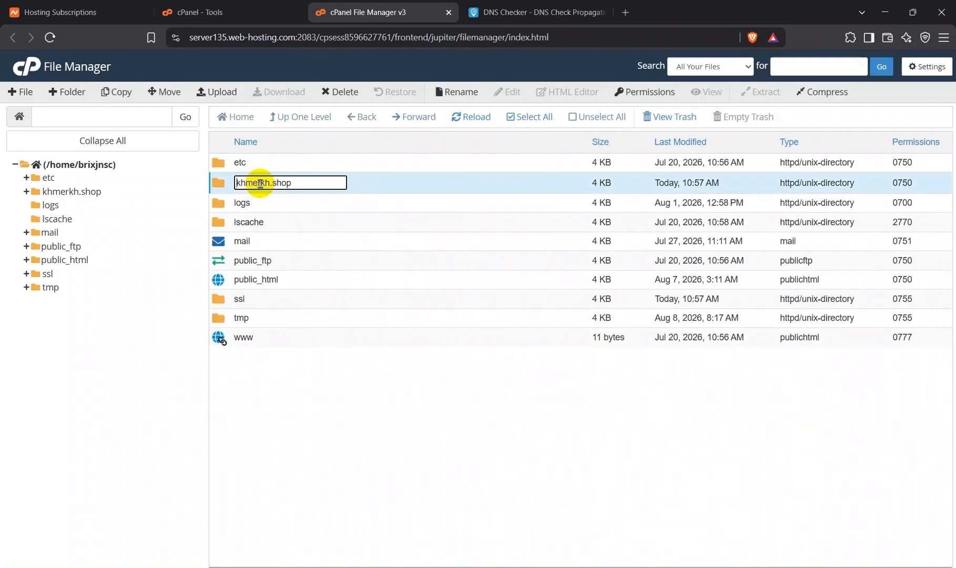
pyautogui.doubleClick(361, 184)
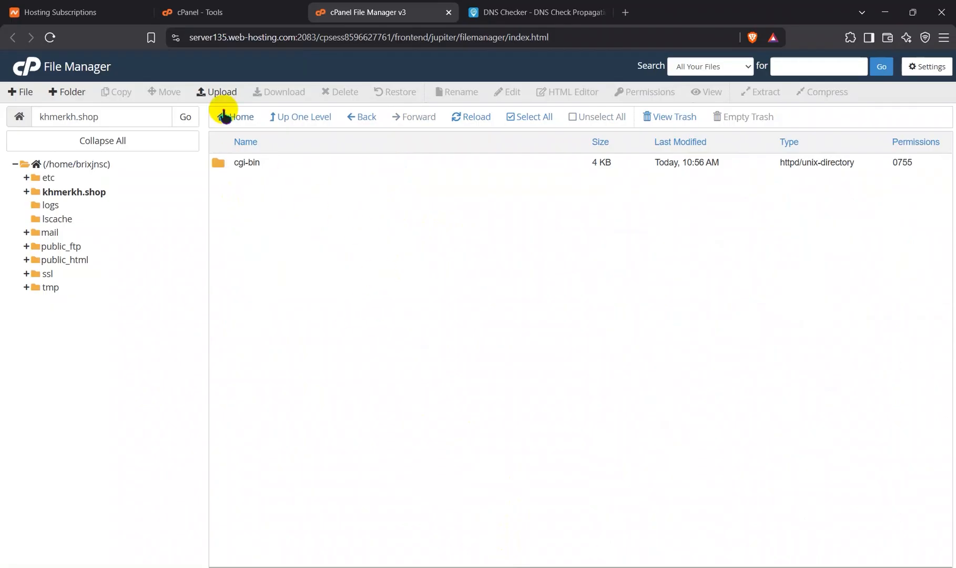
pyautogui.click(219, 94)
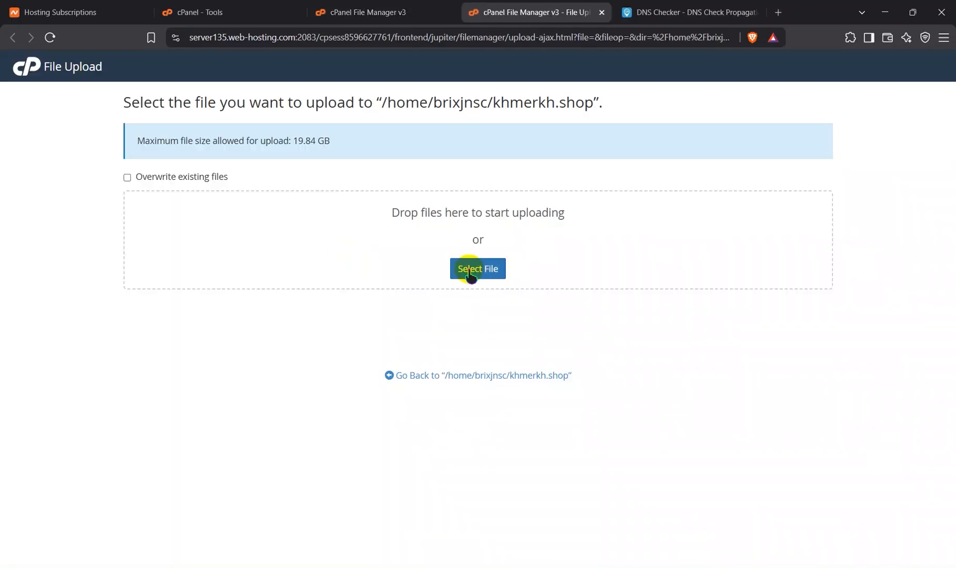
pyautogui.click(471, 271)
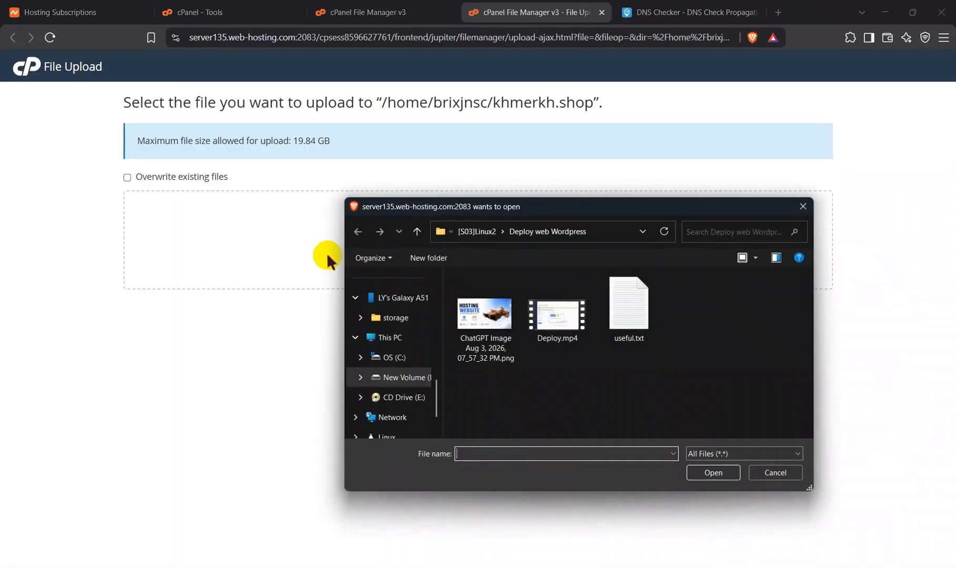
# Step: Upload wordpress-7.0.2.zip from the Telegram Desktop folder in Downloads to the khmerkh.shop folder
pyautogui.scroll(5, 410, 329)
pyautogui.scroll(6, 409, 329)
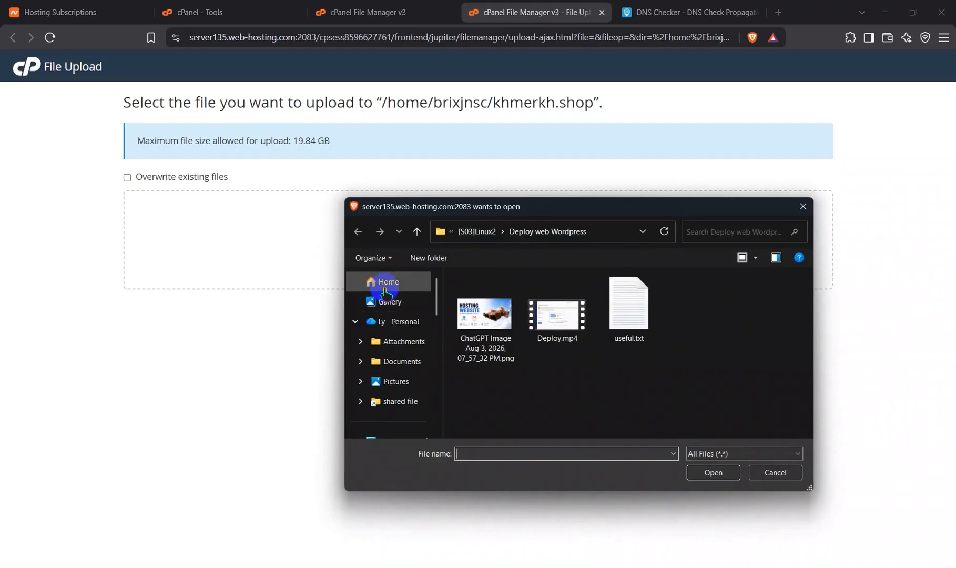
pyautogui.click(396, 398)
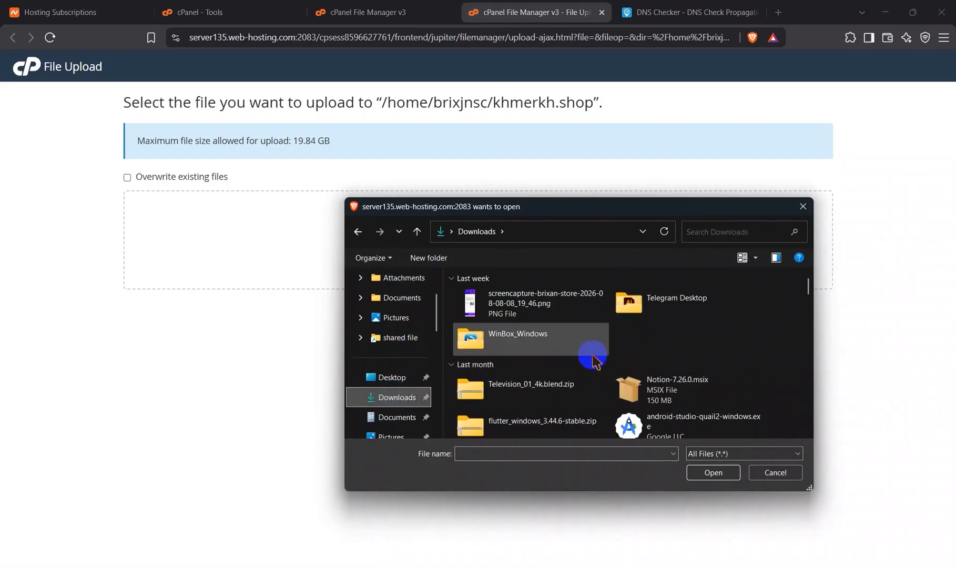
pyautogui.scroll(-2, 605, 342)
pyautogui.scroll(2, 595, 360)
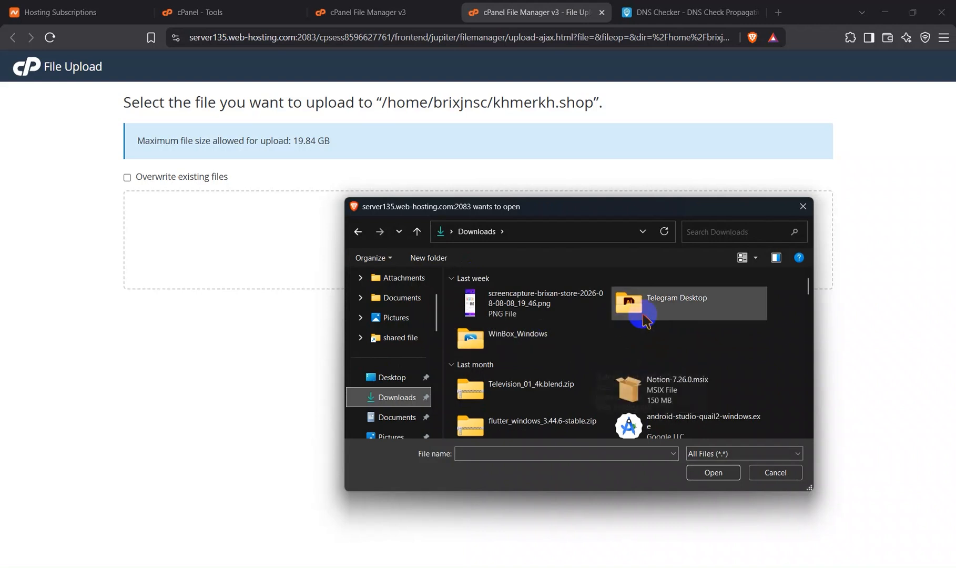
pyautogui.doubleClick(634, 305)
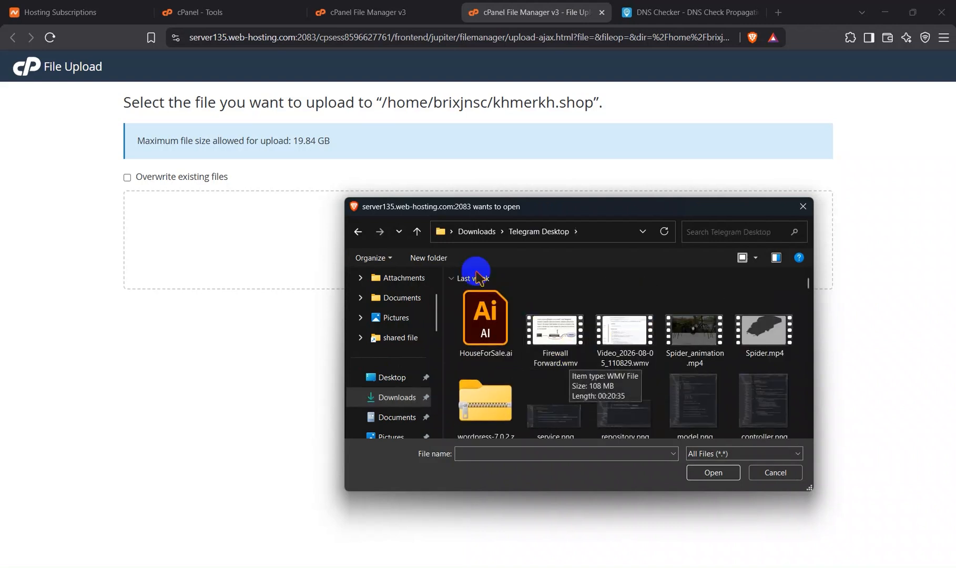
pyautogui.click(418, 232)
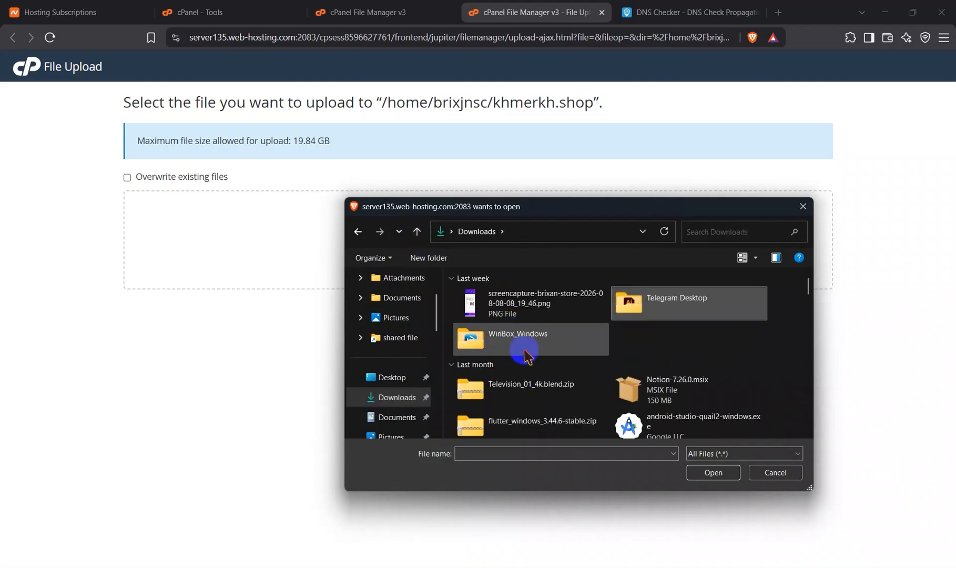
pyautogui.scroll(-2, 521, 321)
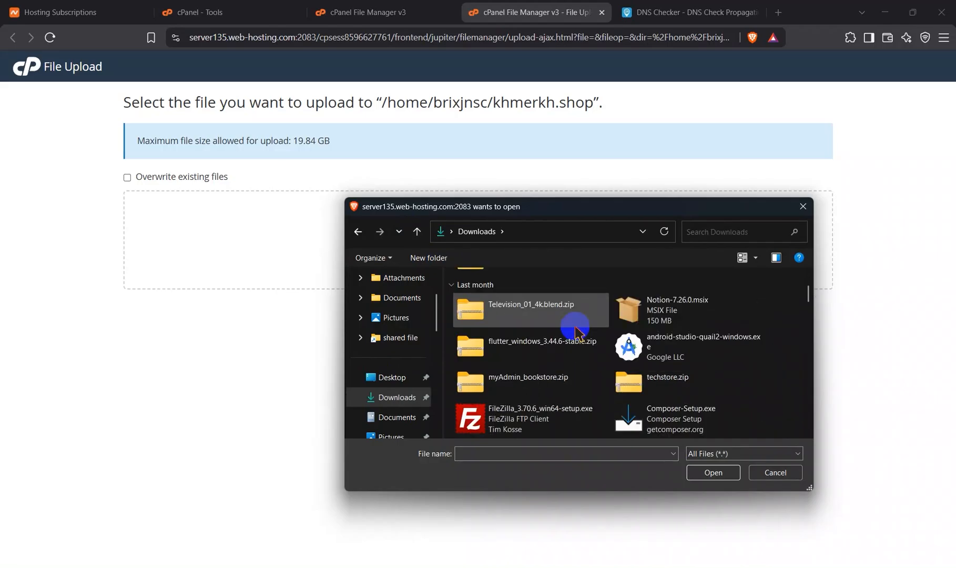
pyautogui.scroll(-3, 577, 331)
pyautogui.scroll(6, 577, 331)
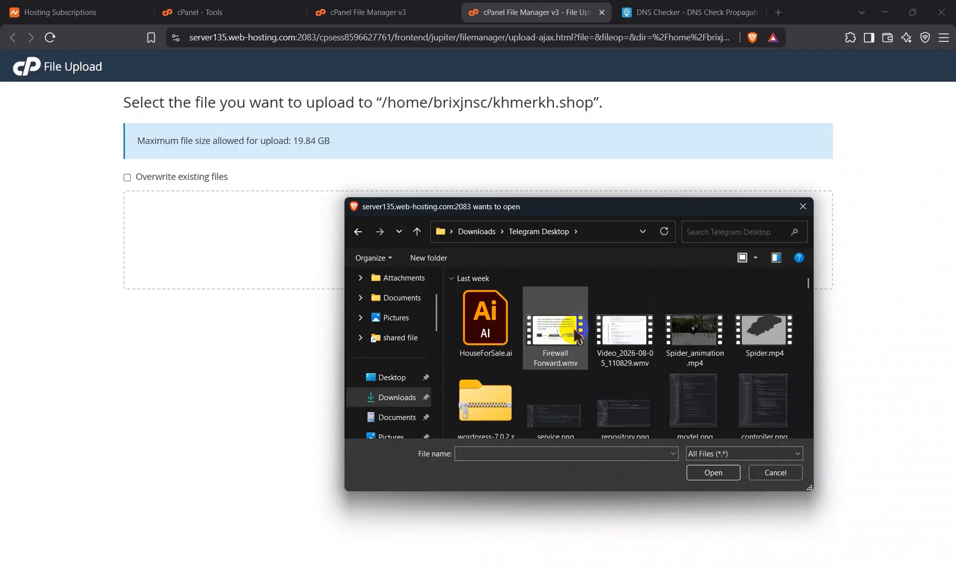
pyautogui.scroll(-2, 584, 374)
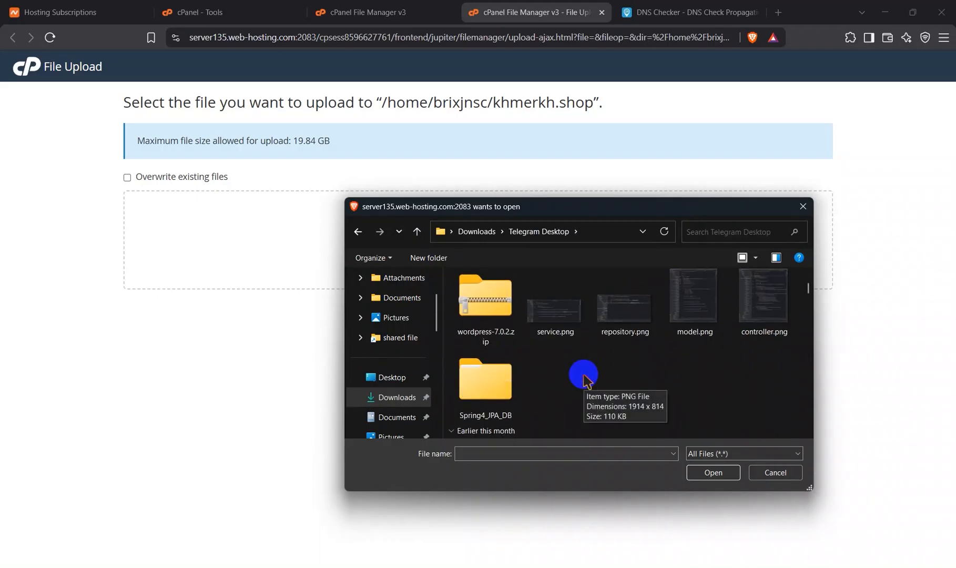
pyautogui.scroll(1, 584, 375)
pyautogui.click(505, 393)
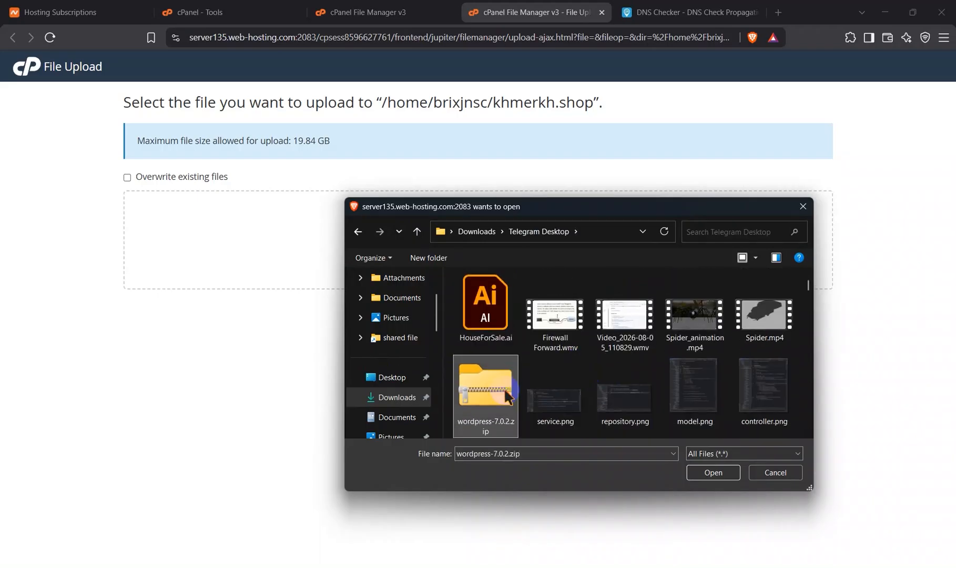
pyautogui.click(713, 473)
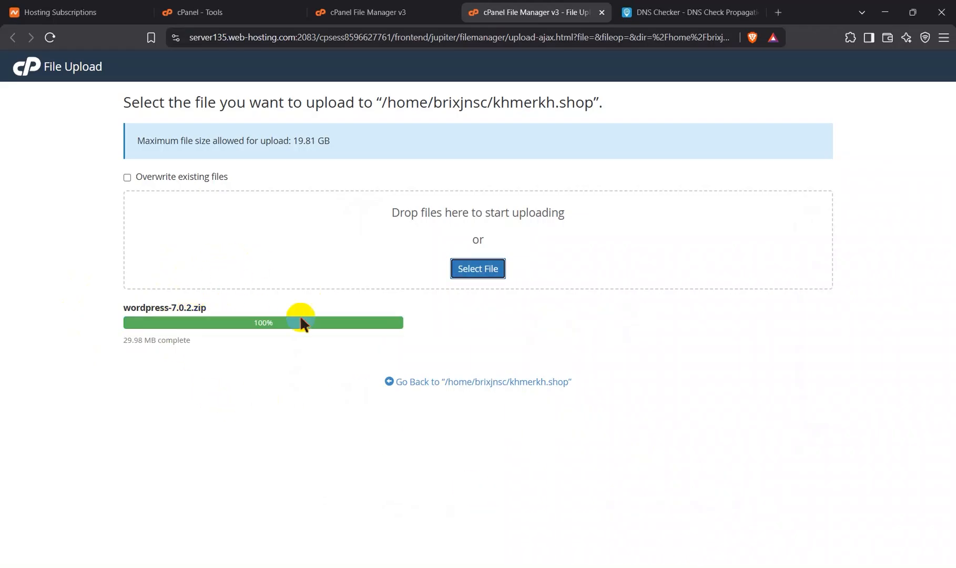
# Step: Go back to the khmerkh.shop folder and extract wordpress-7.0.2.zip there
pyautogui.click(458, 381)
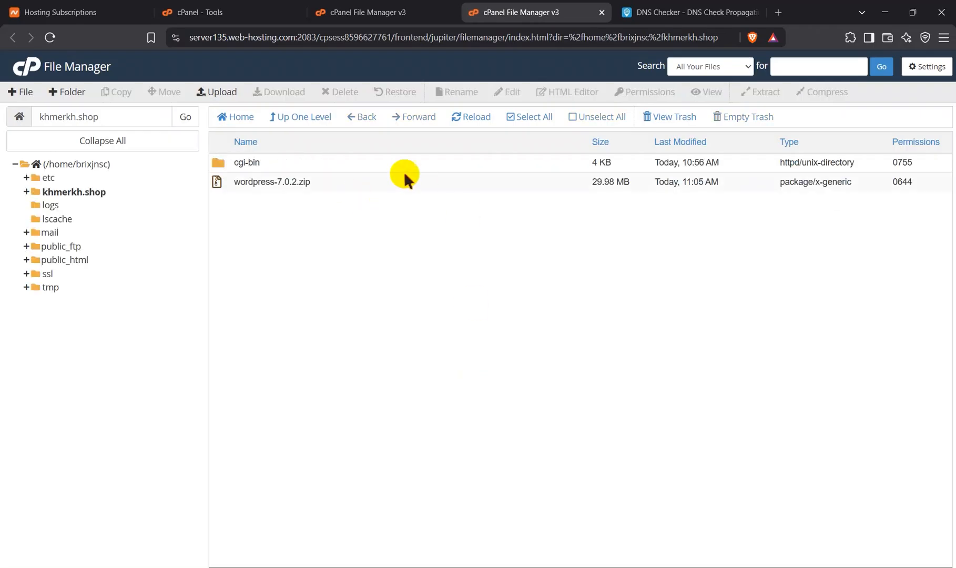
pyautogui.click(350, 180)
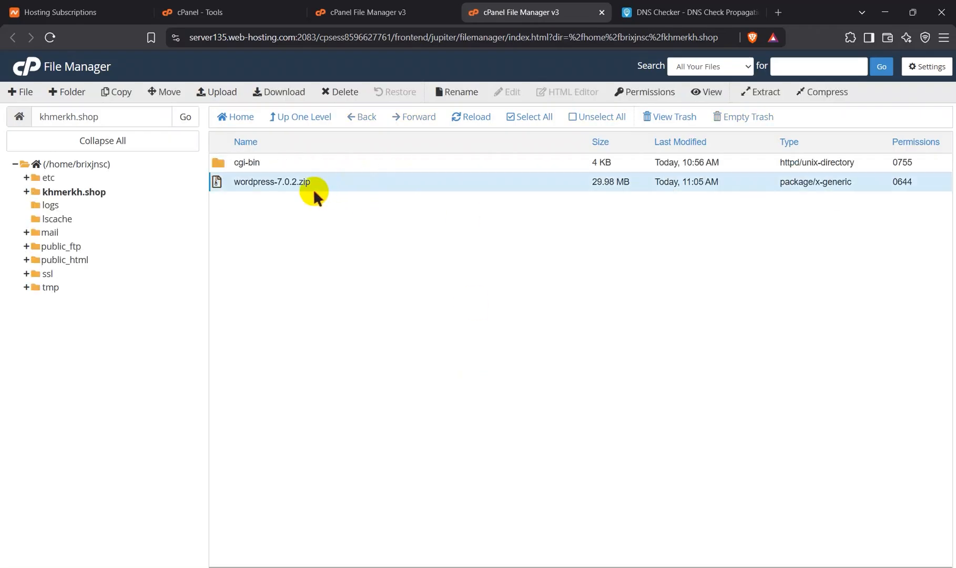
pyautogui.click(757, 91)
pyautogui.click(568, 371)
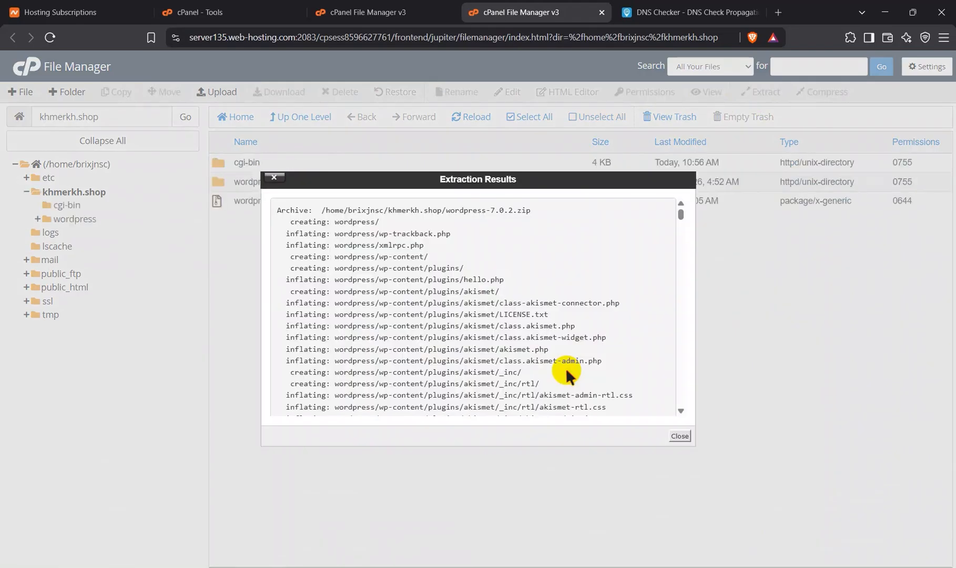
pyautogui.click(675, 436)
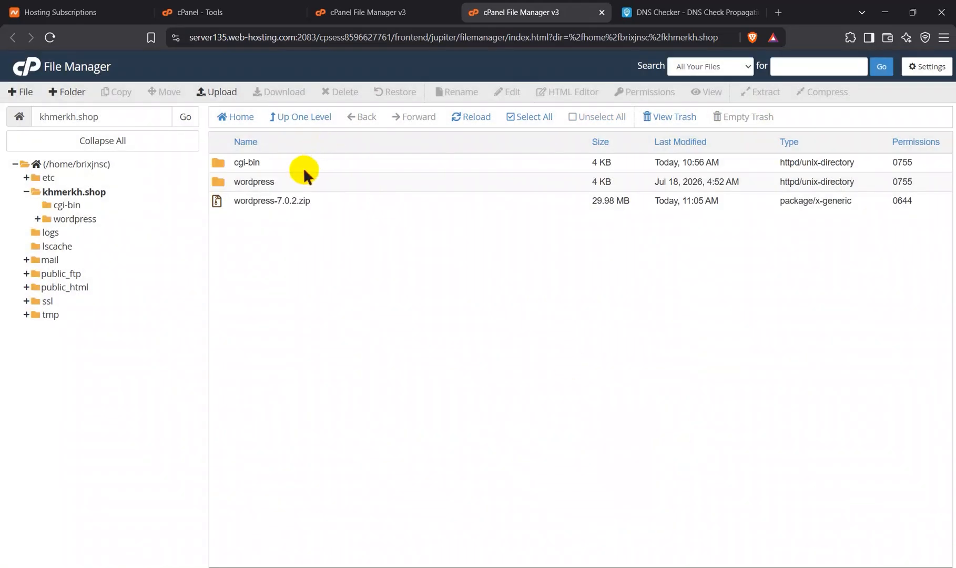
# Step: Move all files and folders from the extracted wordpress folder to /khmerkh.shop
pyautogui.doubleClick(296, 181)
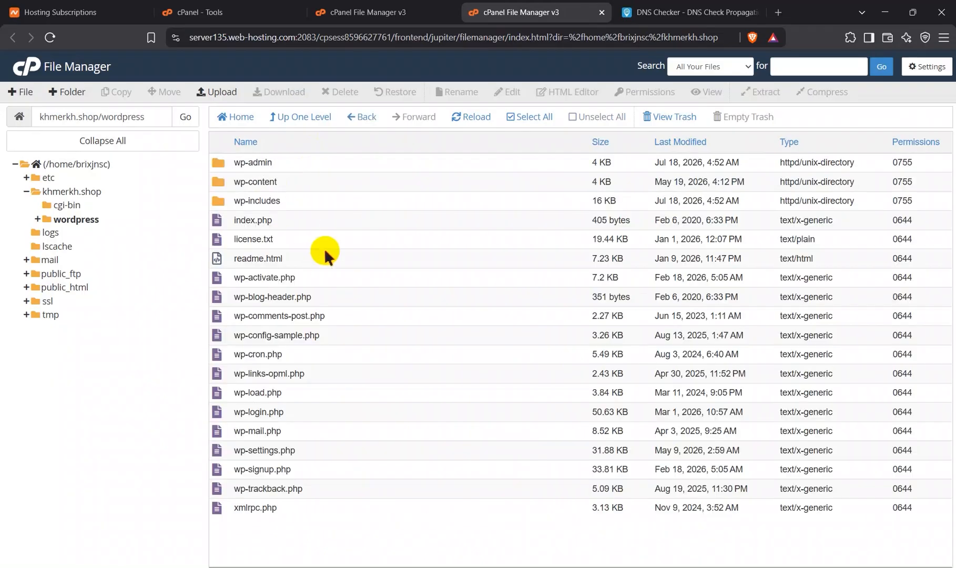
pyautogui.click(526, 117)
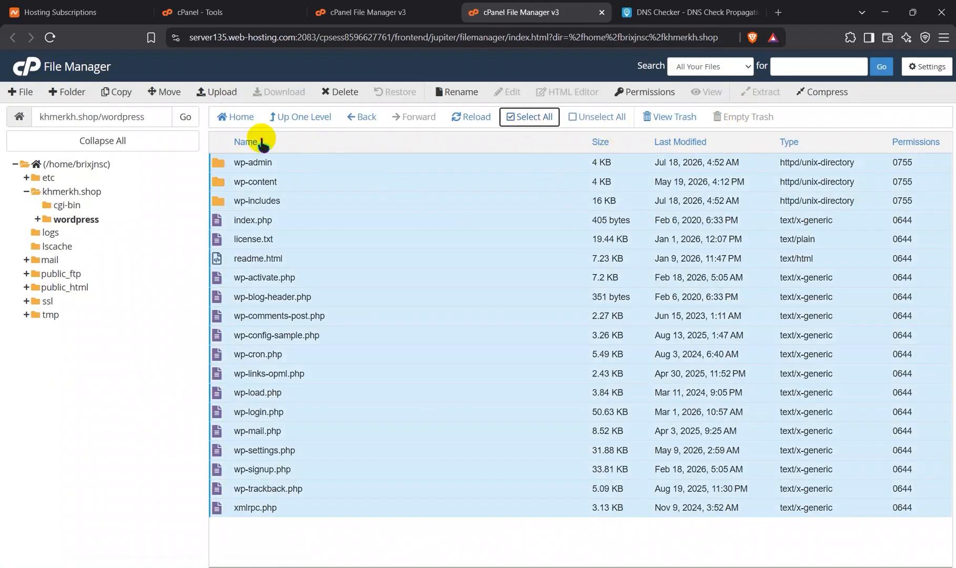
pyautogui.click(170, 93)
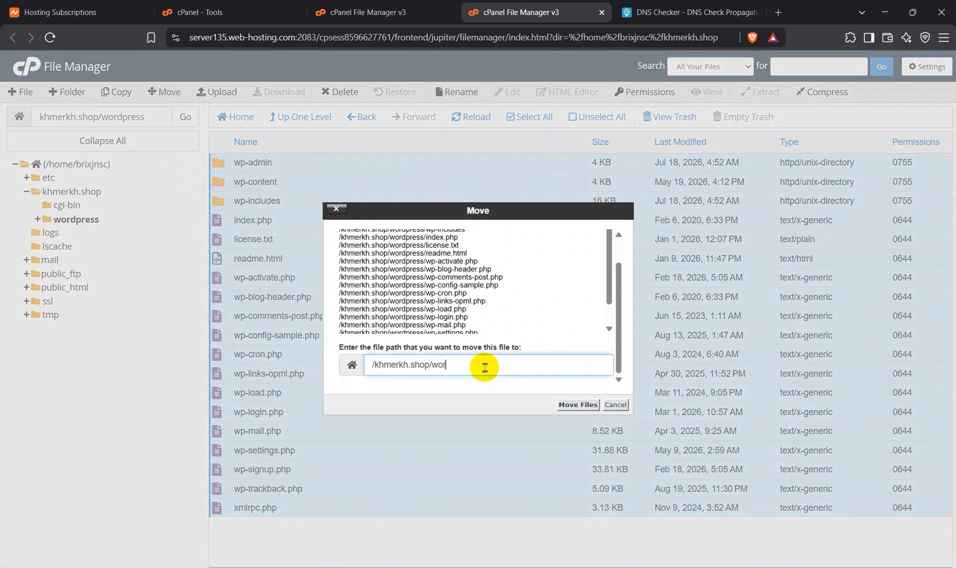
pyautogui.click(574, 405)
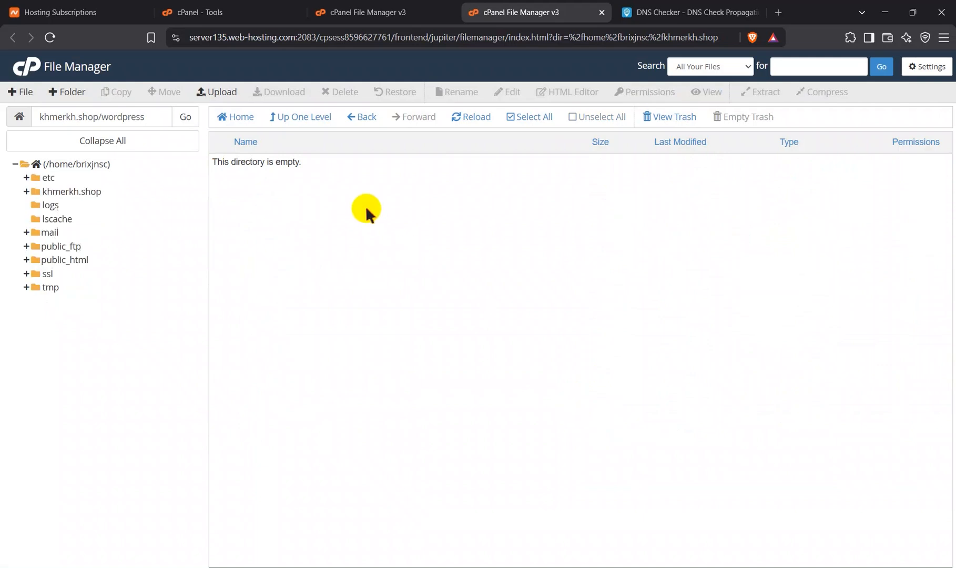
# Step: Return to the khmerkh.shop folder and move the emptied wordpress folder to the trash
pyautogui.click(360, 118)
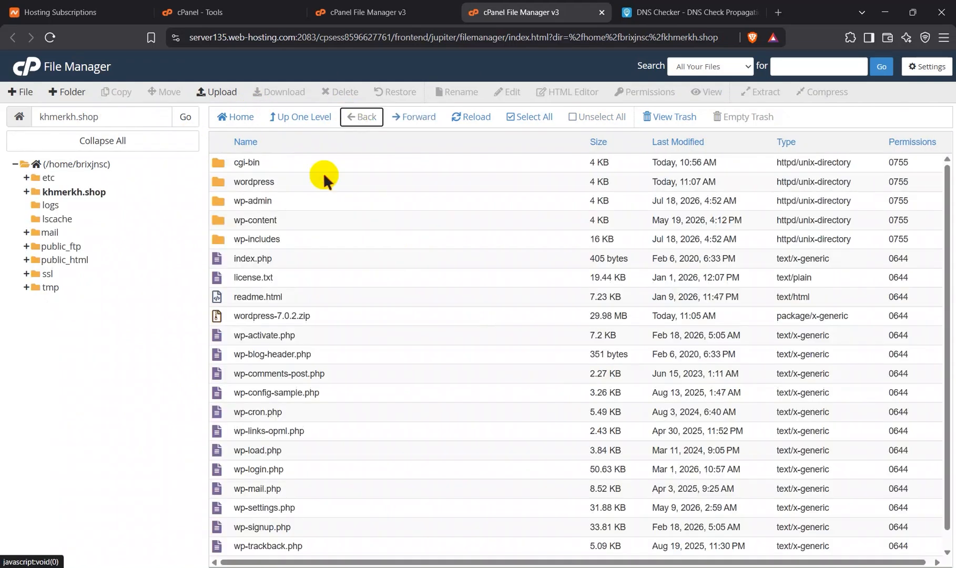
pyautogui.click(297, 181)
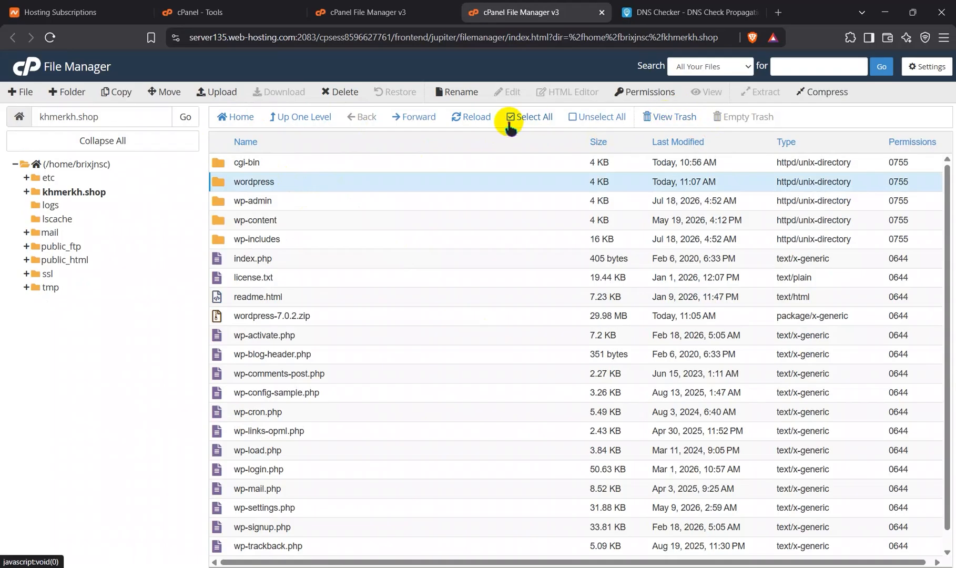
pyautogui.rightClick(332, 182)
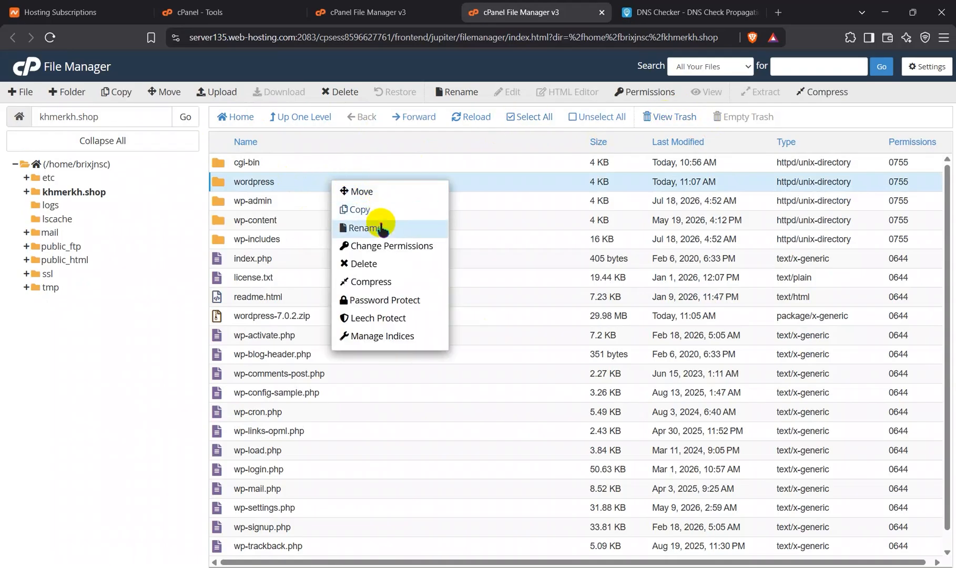
pyautogui.click(364, 264)
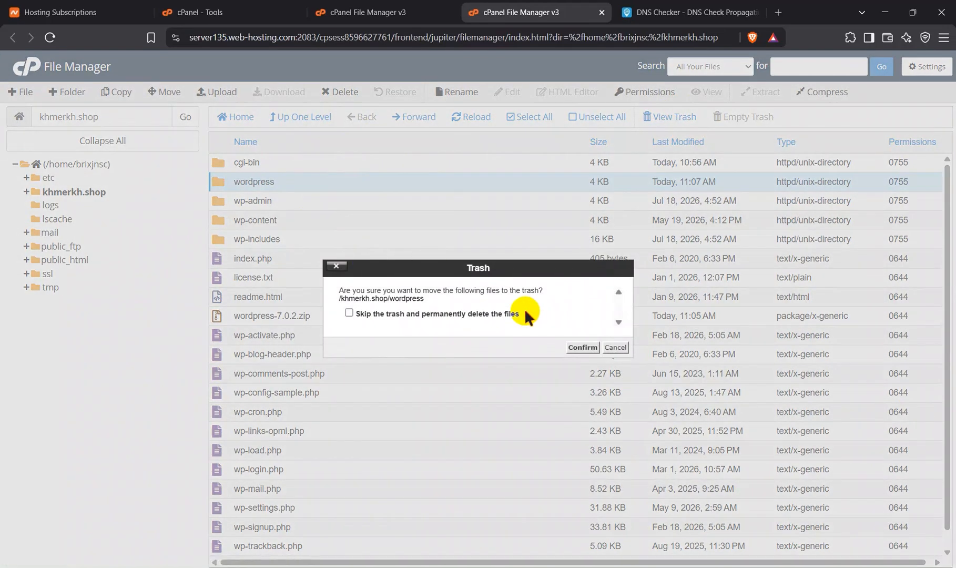
pyautogui.click(584, 346)
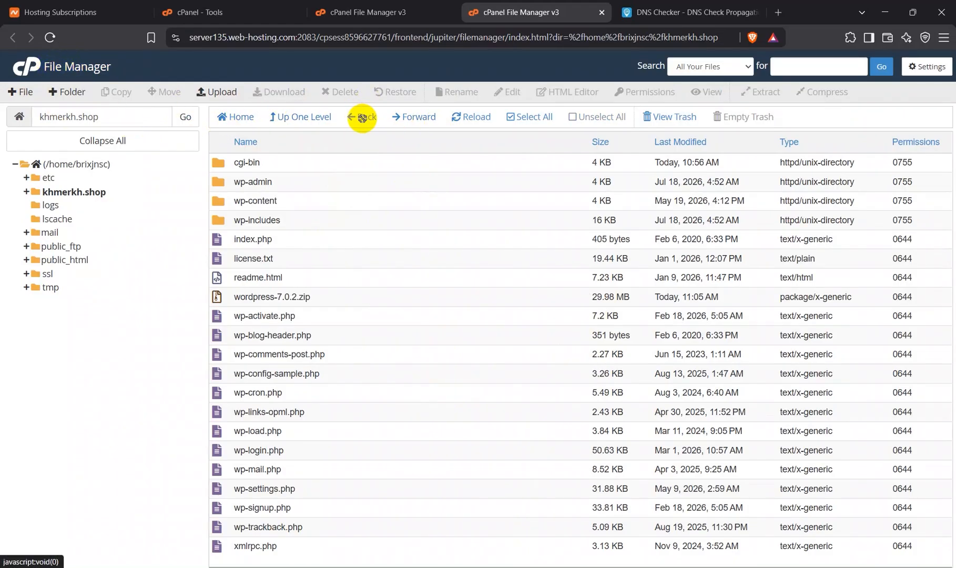
# Step: Open the Database Wizard from the cPanel tools and create a database with the name khmer_db
pyautogui.click(366, 7)
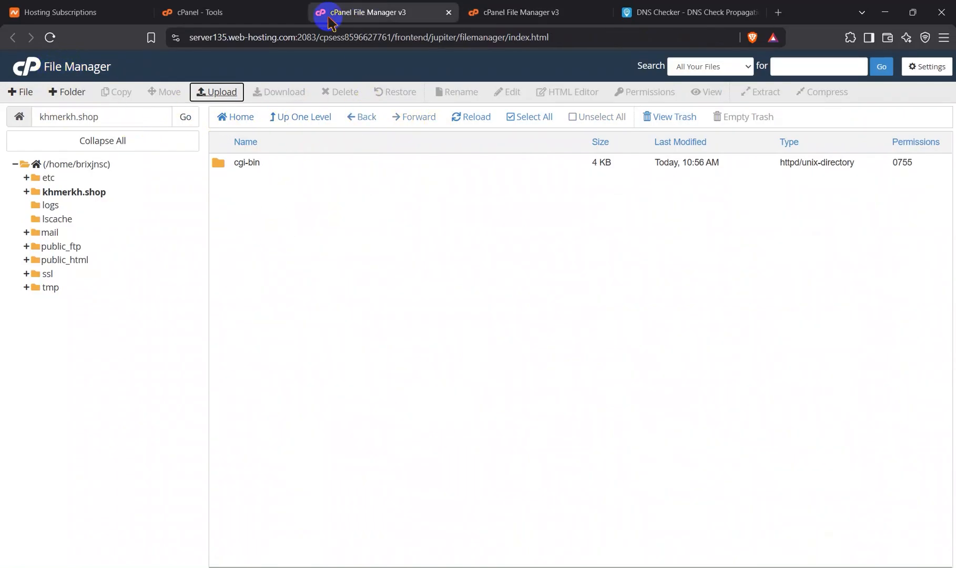
pyautogui.click(498, 5)
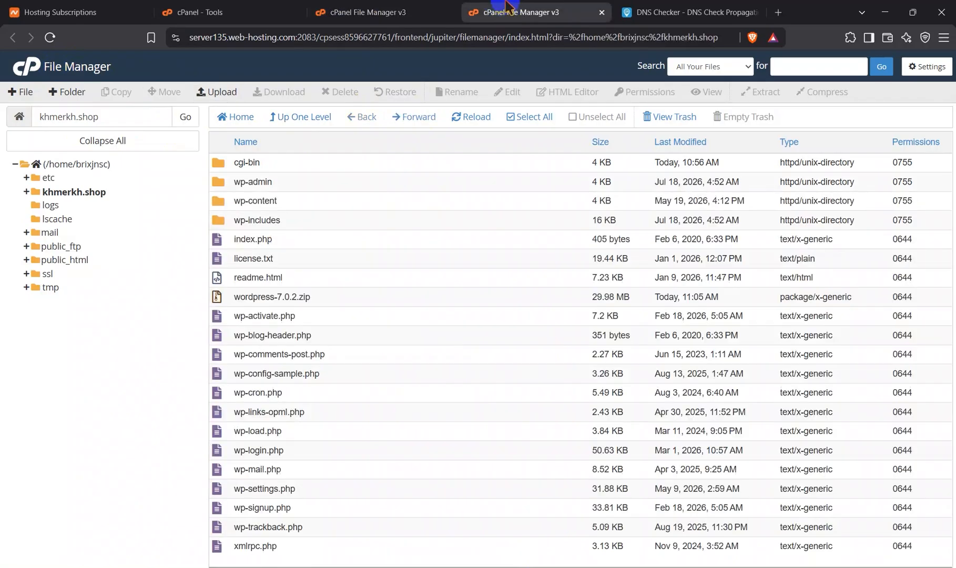
pyautogui.click(316, 7)
pyautogui.click(259, 6)
pyautogui.scroll(2, 236, 269)
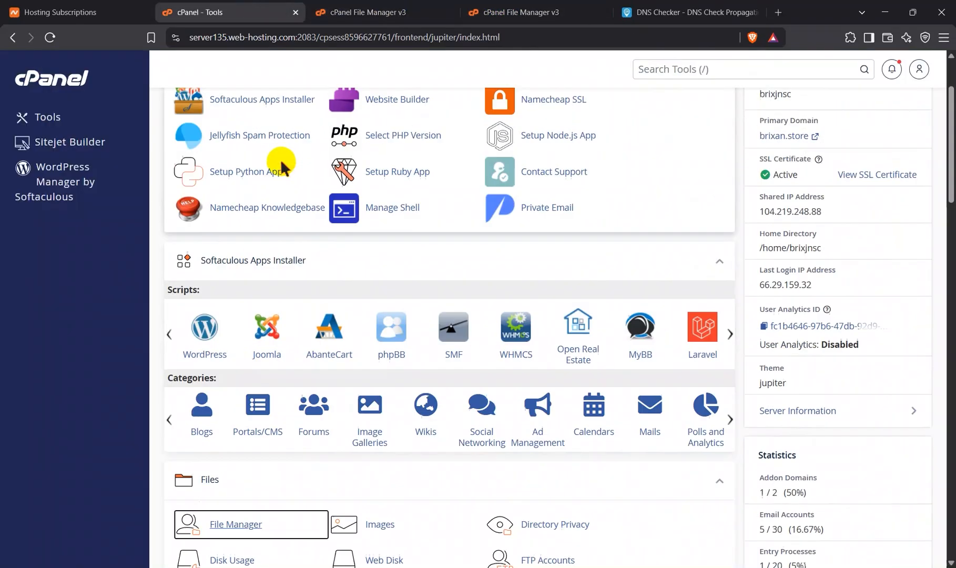
pyautogui.scroll(-3, 282, 166)
pyautogui.scroll(-5, 281, 166)
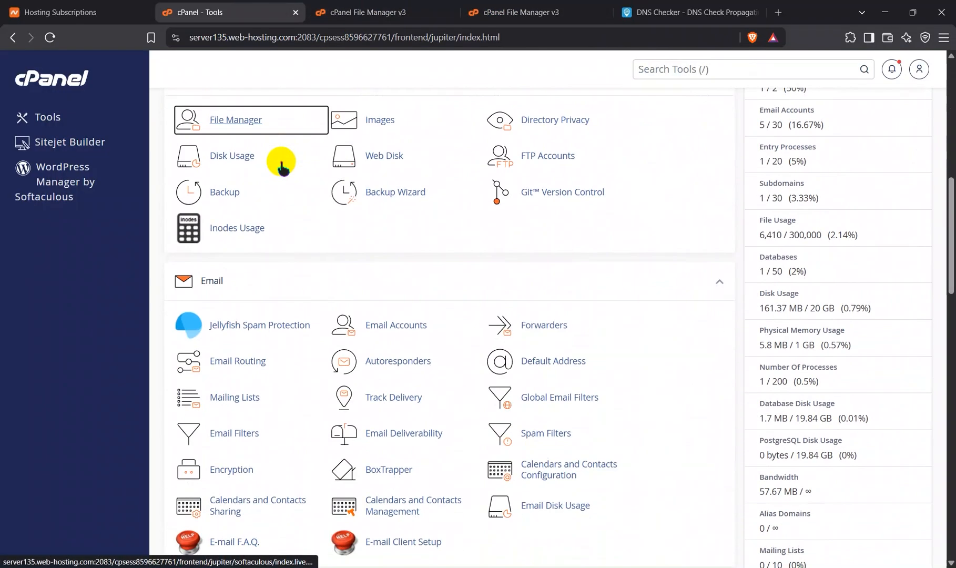
pyautogui.scroll(-3, 348, 248)
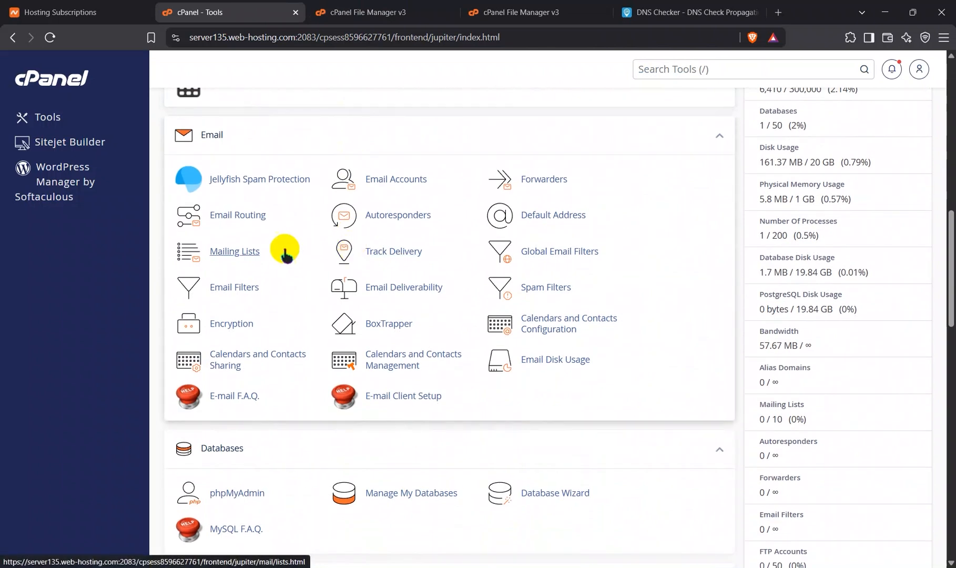
pyautogui.scroll(-5, 269, 287)
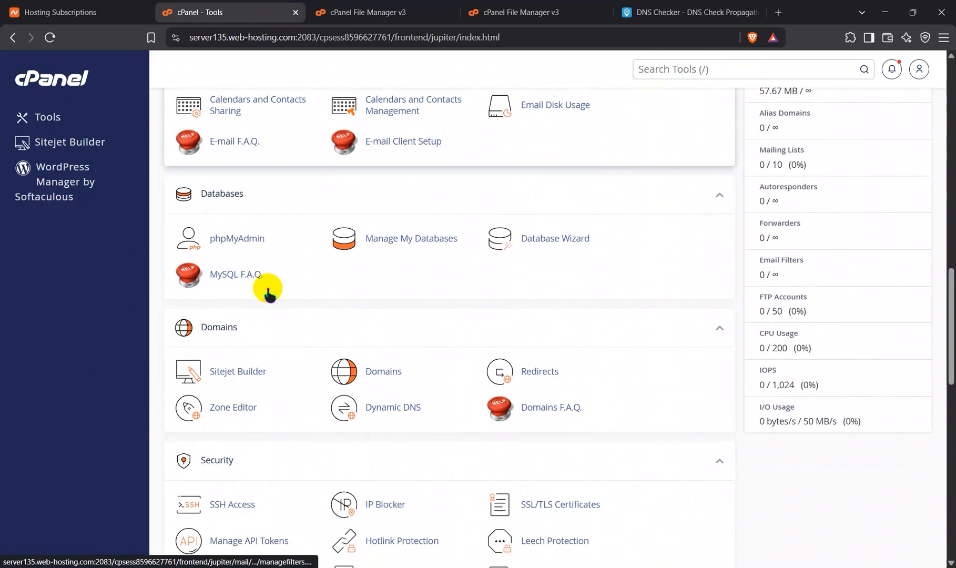
pyautogui.click(528, 244)
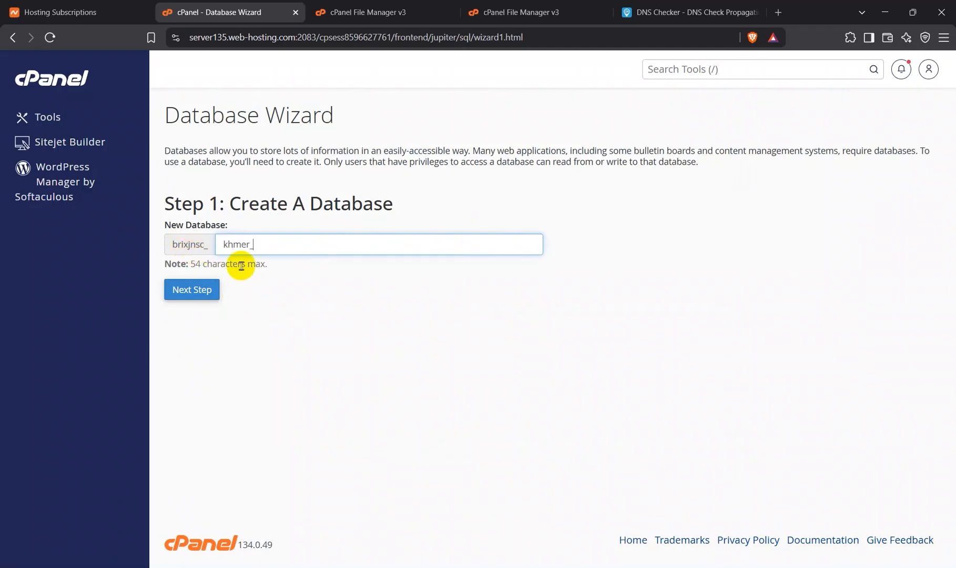
pyautogui.click(192, 290)
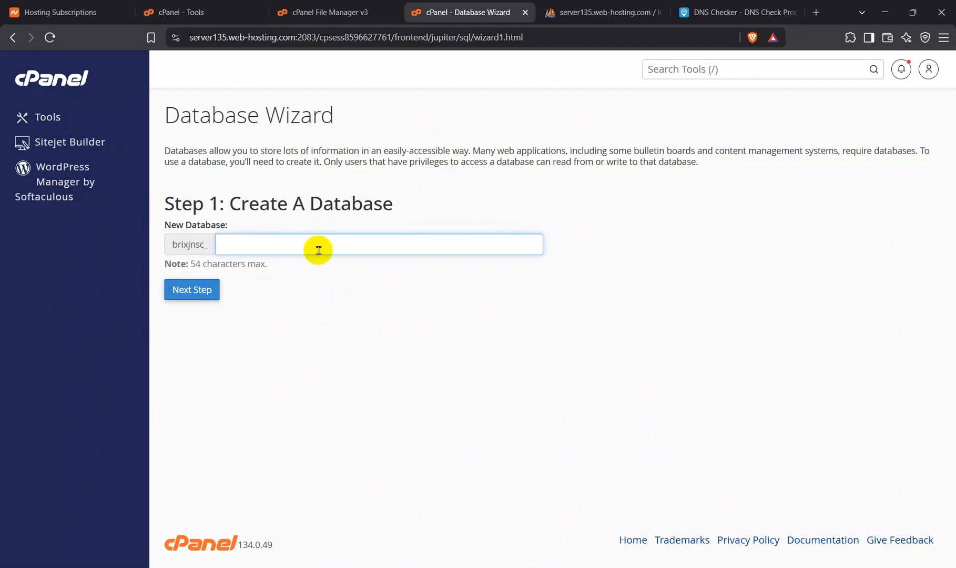
# Step: Create a new database with the name kh_db in the Database Wizard
pyautogui.click(316, 250)
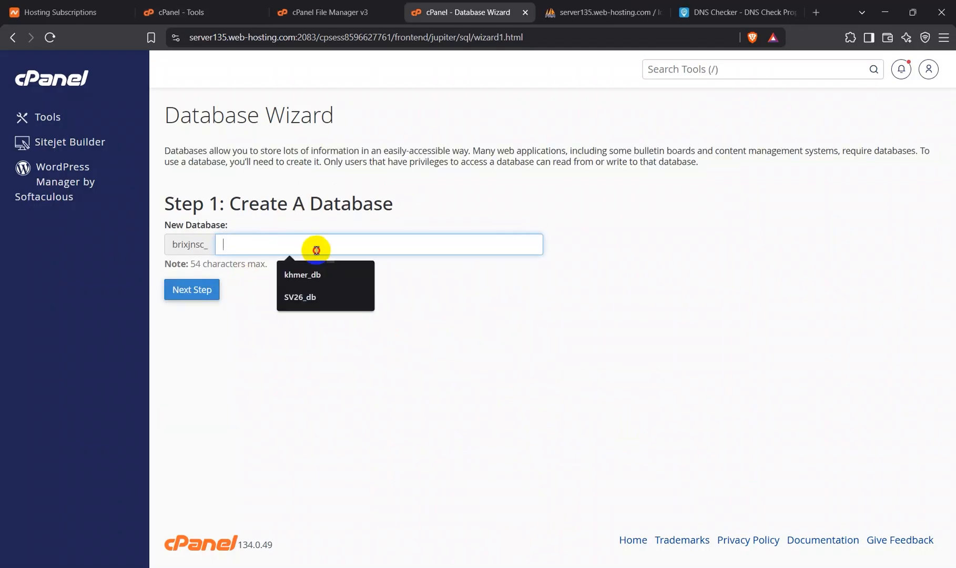
pyautogui.write('KH')
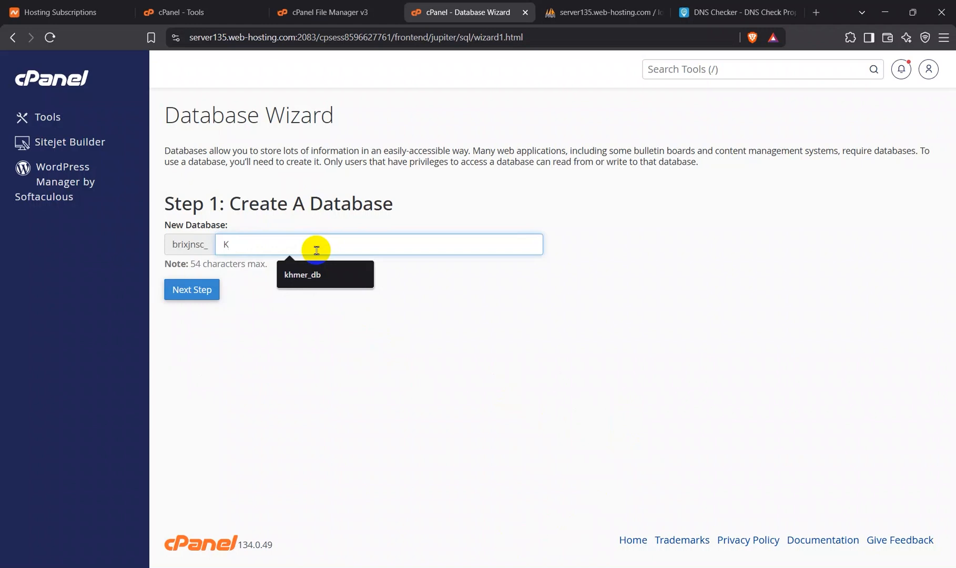
pyautogui.press('BackSpace')
pyautogui.write('kh')
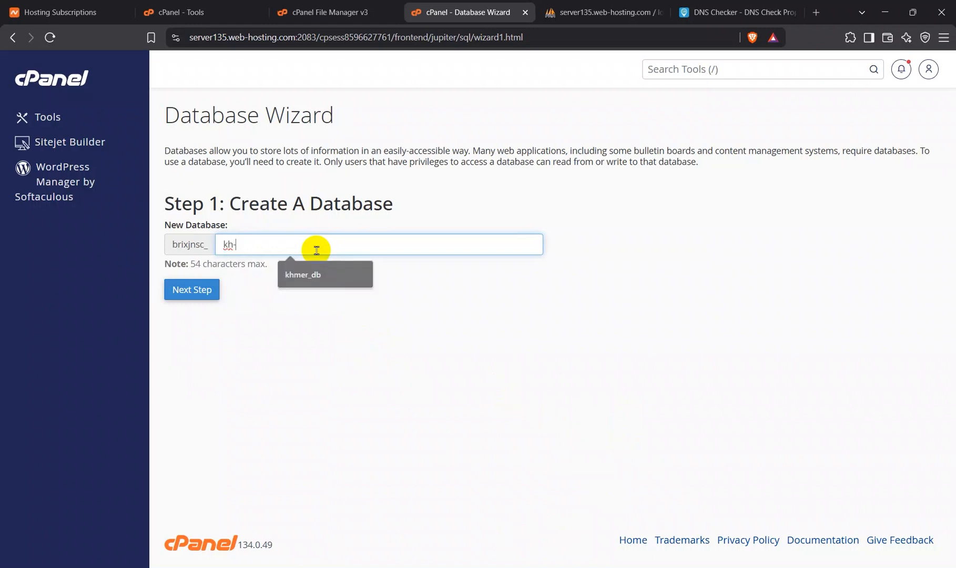
pyautogui.write('_db')
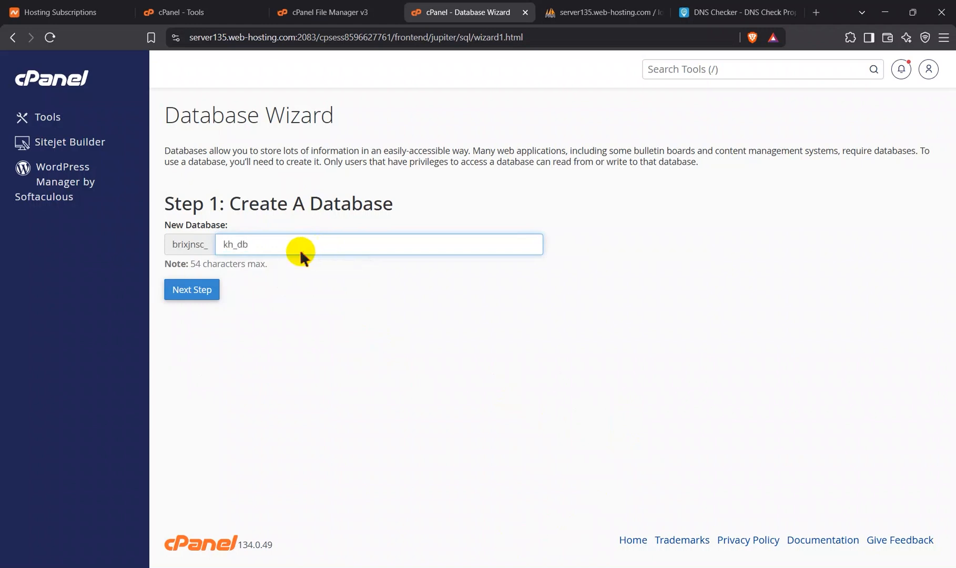
pyautogui.click(203, 301)
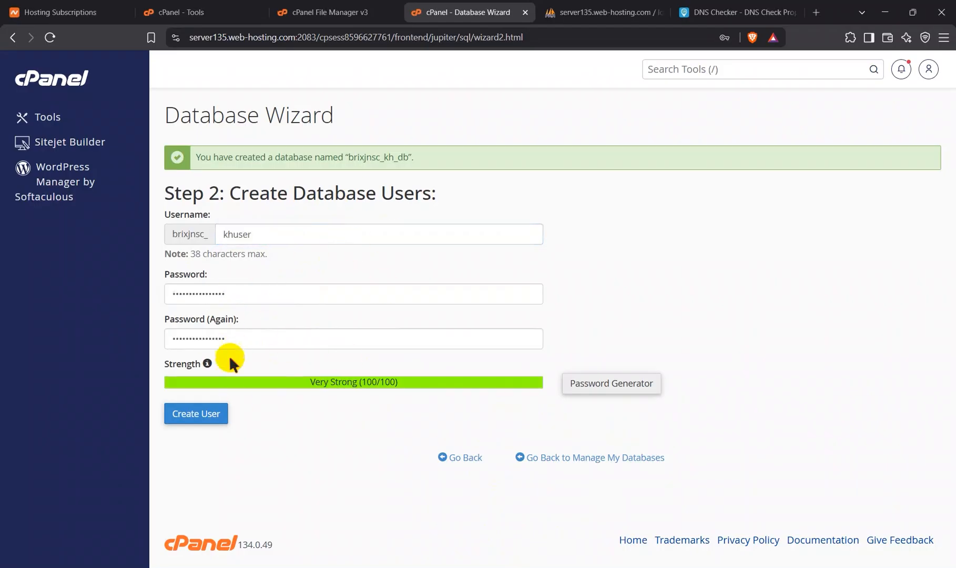
# Step: Create the database user khuser and grant it all privileges on the kh_db database
pyautogui.click(202, 421)
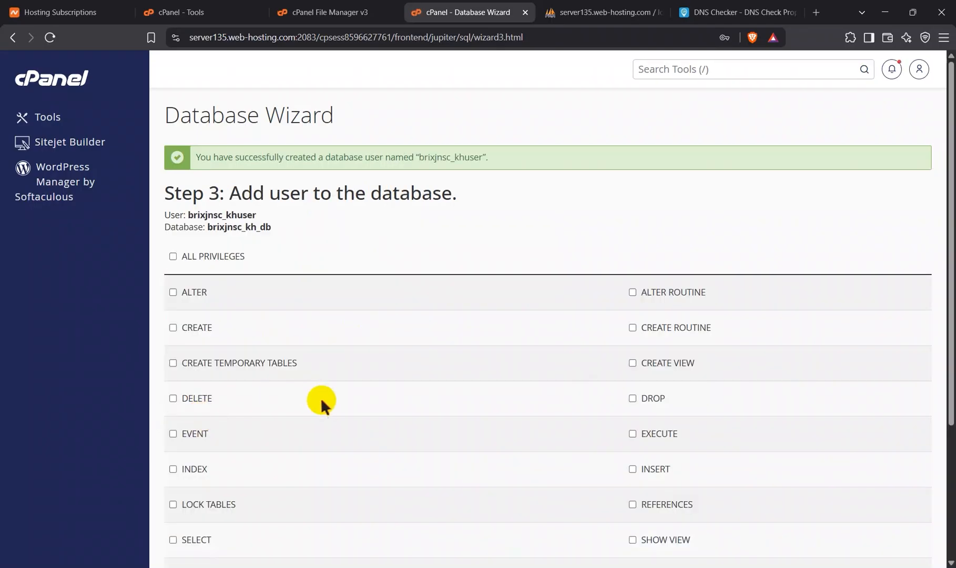
pyautogui.scroll(-1, 320, 398)
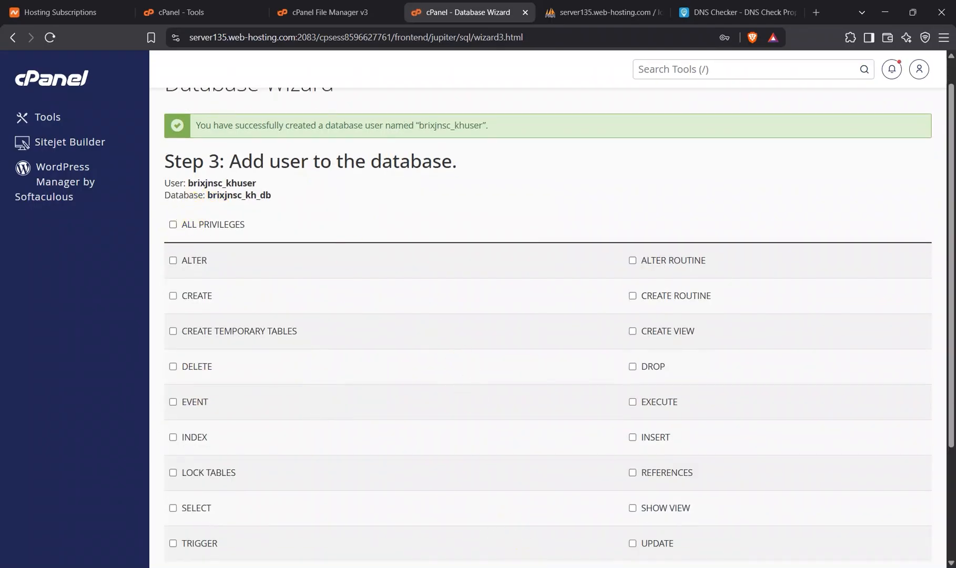
pyautogui.click(174, 224)
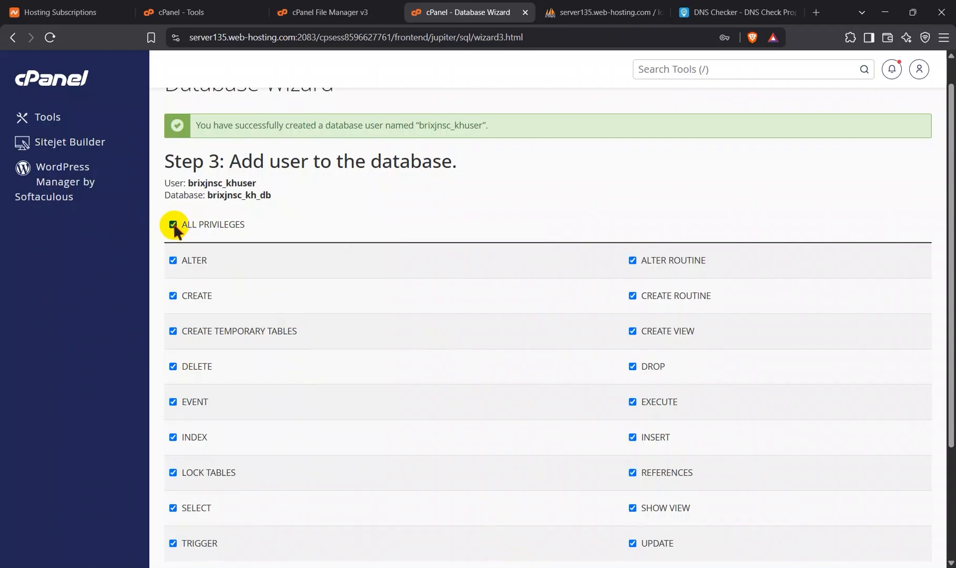
pyautogui.scroll(-3, 259, 332)
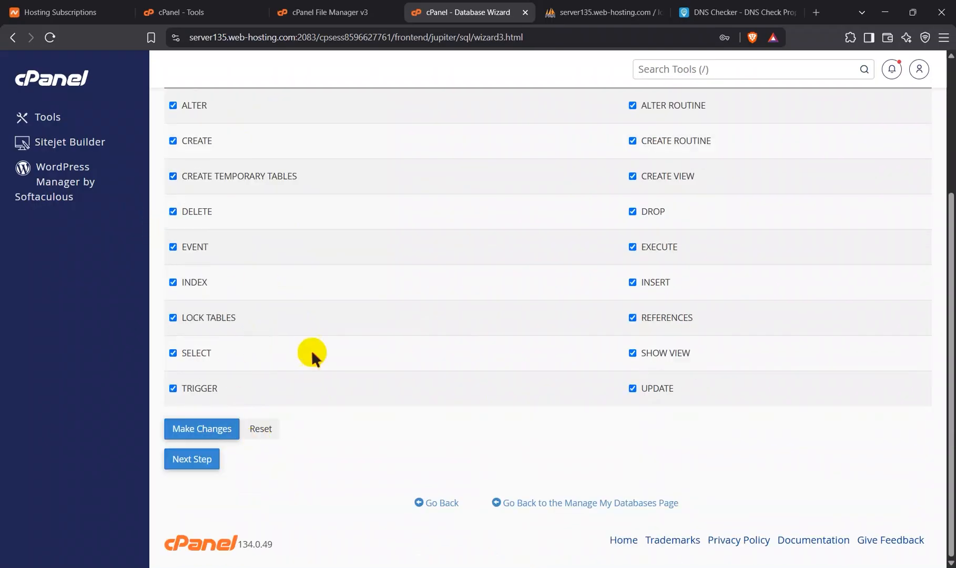
pyautogui.click(202, 429)
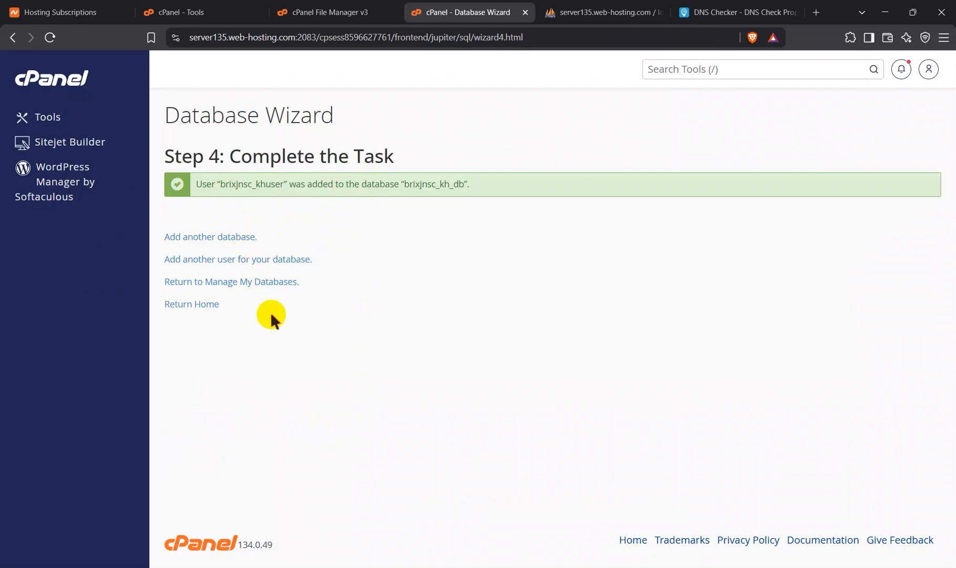
# Step: Permanently delete the unneeded khmer_db database and return to the Manage My Databases overview
pyautogui.click(260, 287)
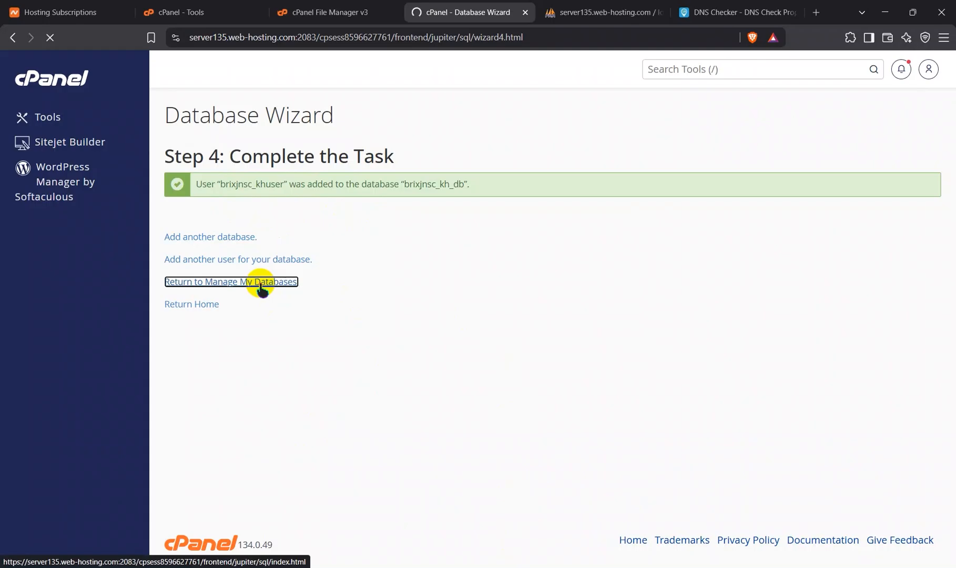
pyautogui.scroll(-4, 252, 427)
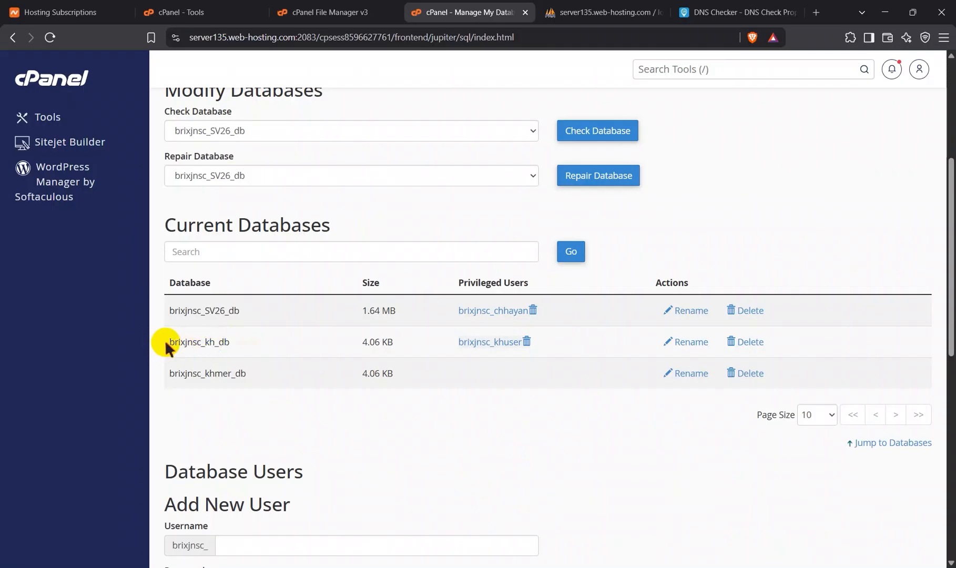
pyautogui.moveTo(166, 342); pyautogui.dragTo(230, 342)
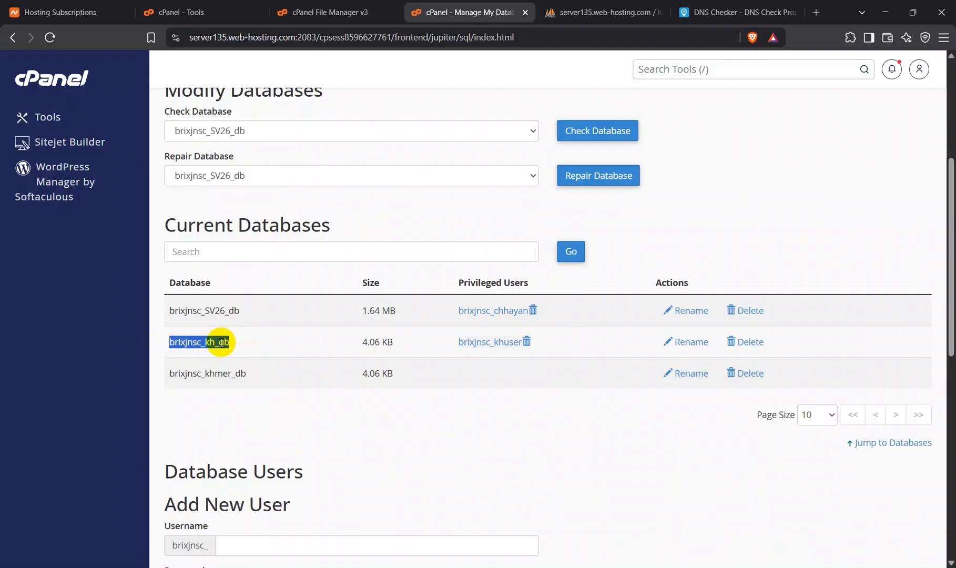
pyautogui.click(619, 424)
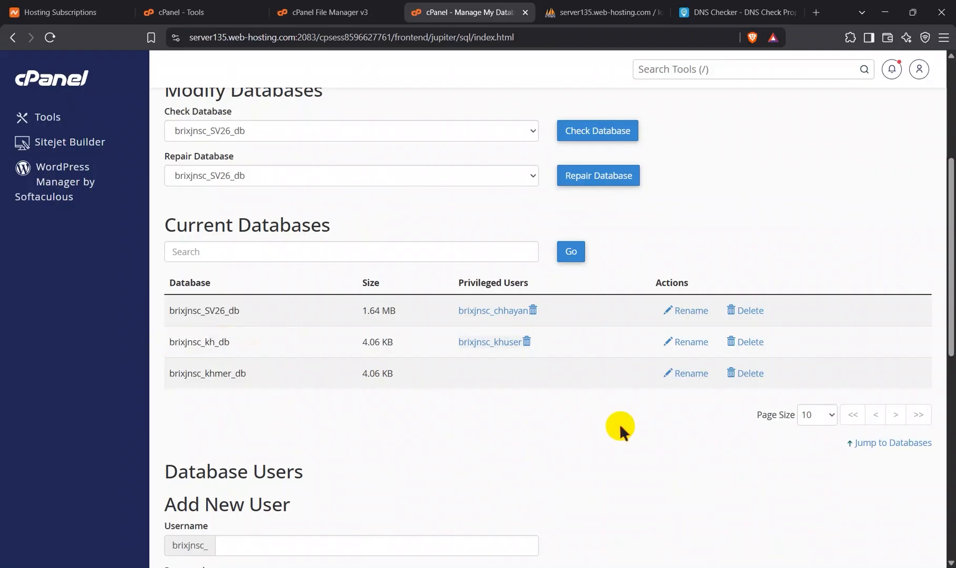
pyautogui.click(747, 374)
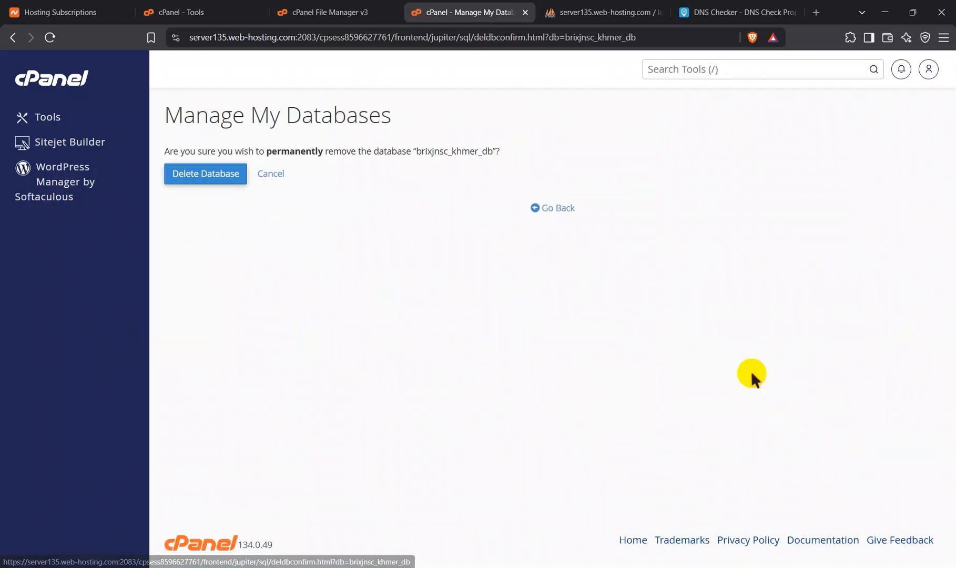
pyautogui.click(220, 177)
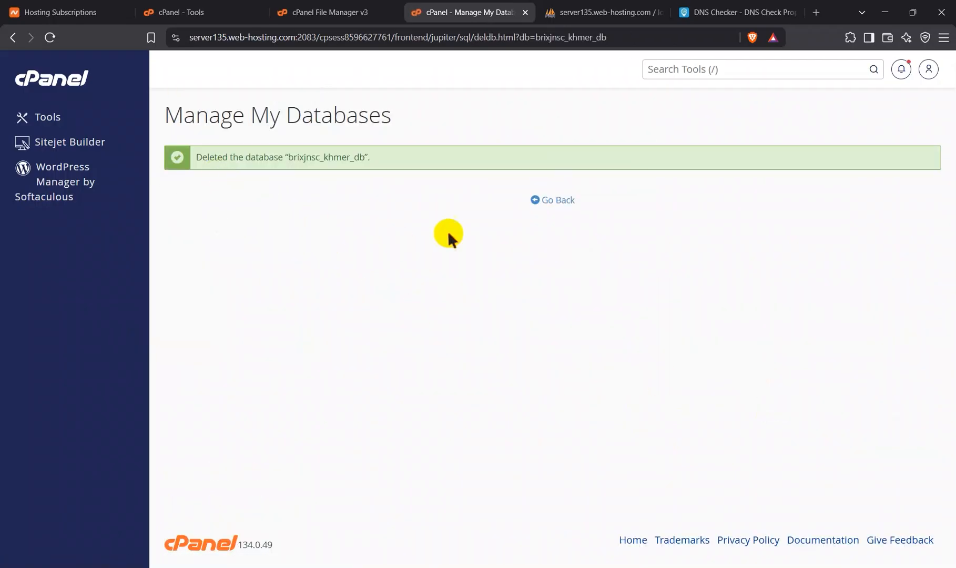
pyautogui.click(560, 202)
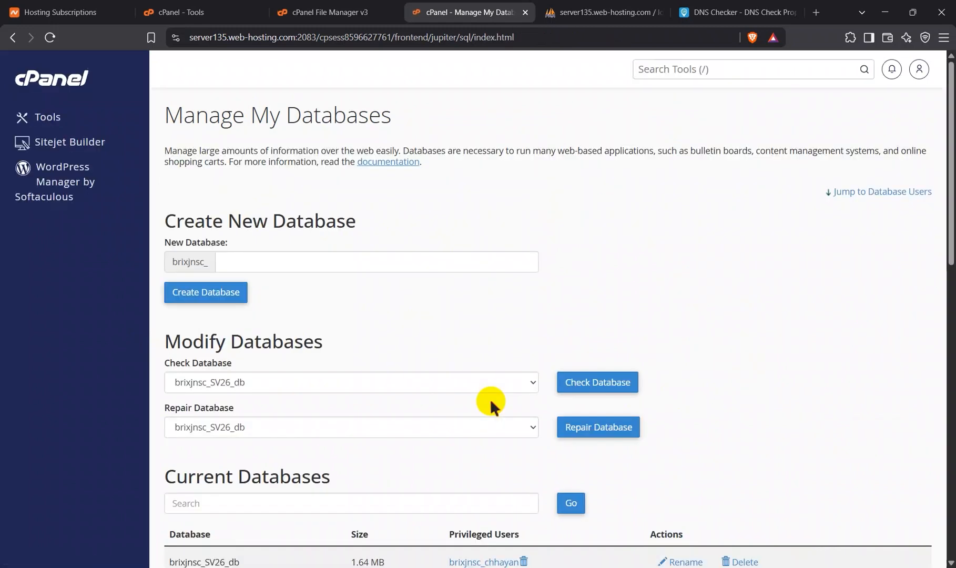
# Step: Open khmerkh.shop in a new browser tab and continue the WordPress setup in English (United States)
pyautogui.click(816, 12)
pyautogui.write('k')
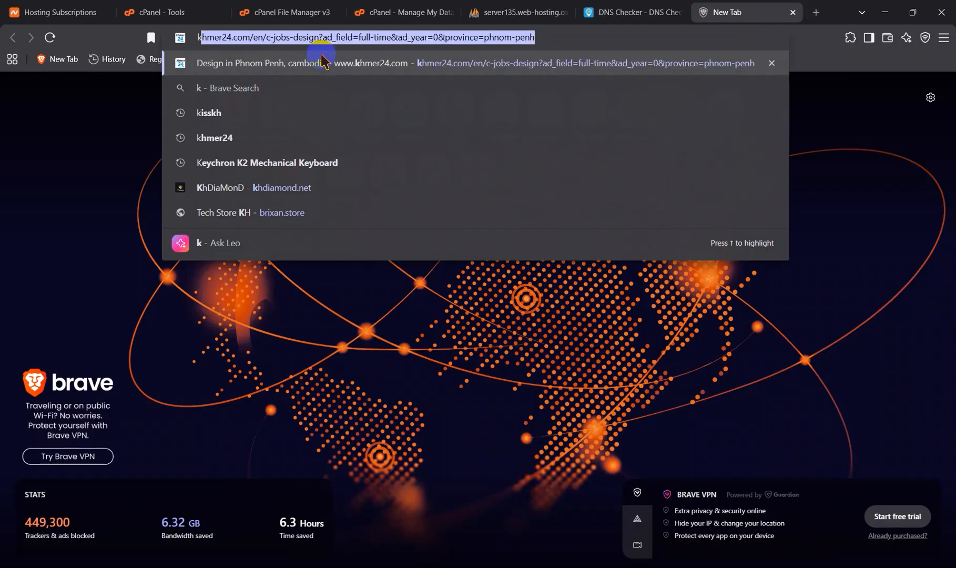
pyautogui.write('hmerkh')
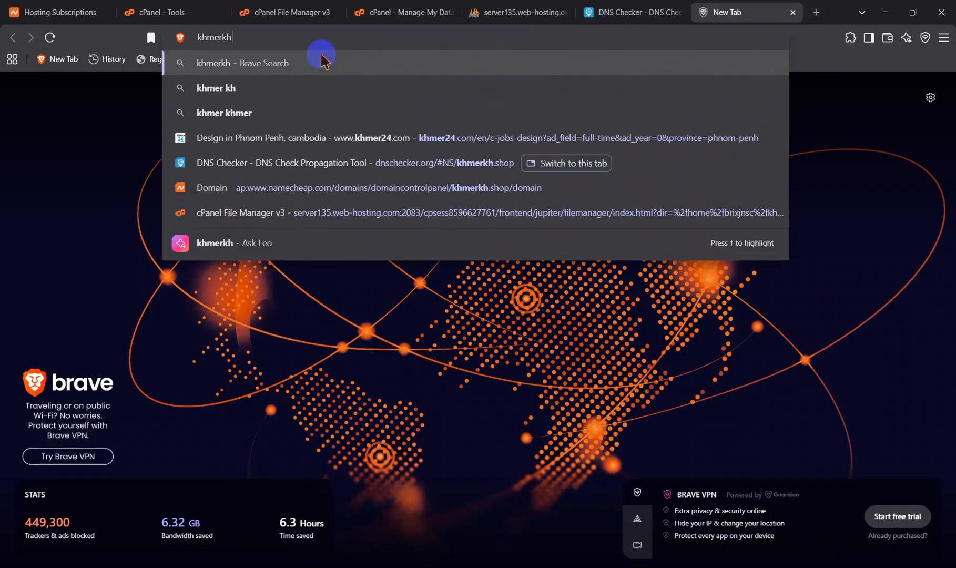
pyautogui.write('.shop')
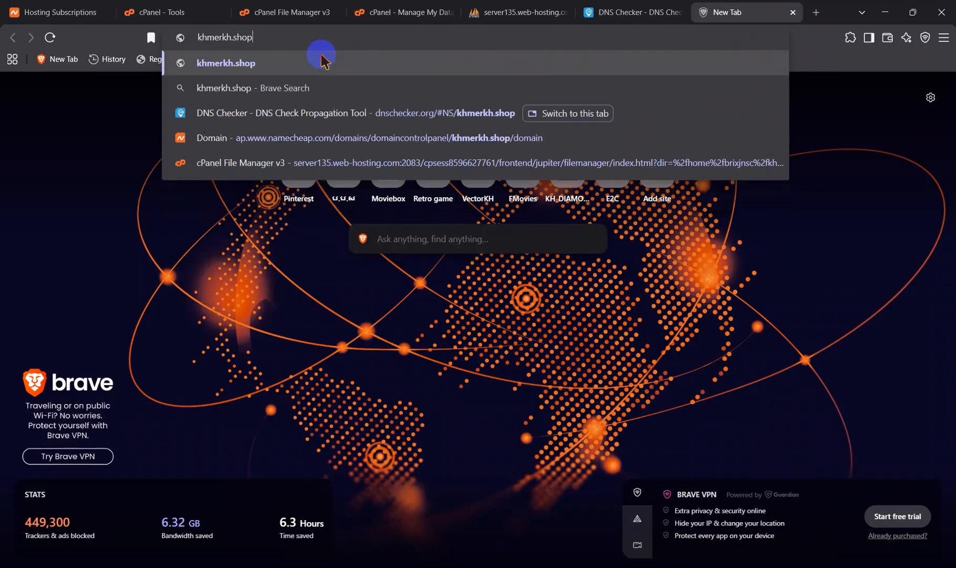
pyautogui.press('Return')
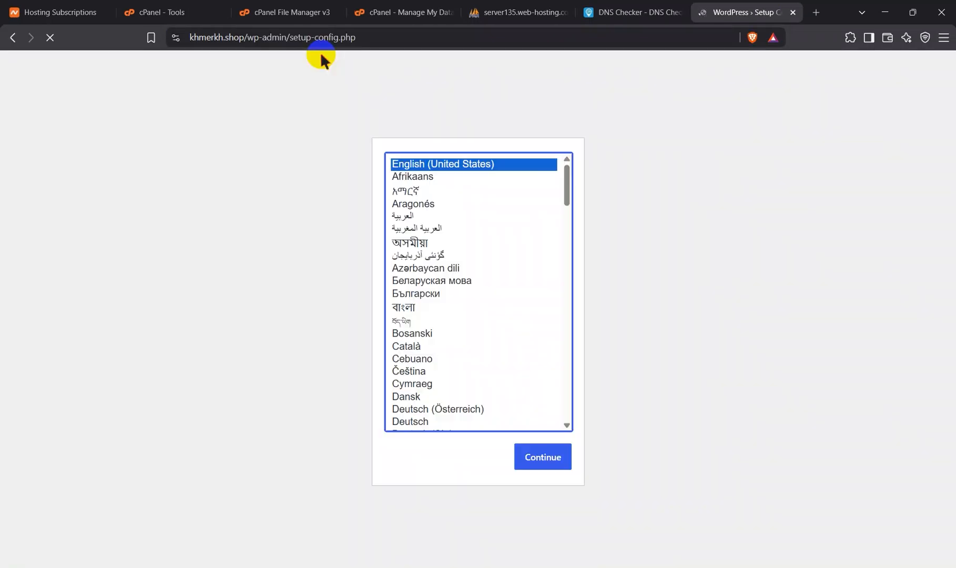
pyautogui.click(532, 457)
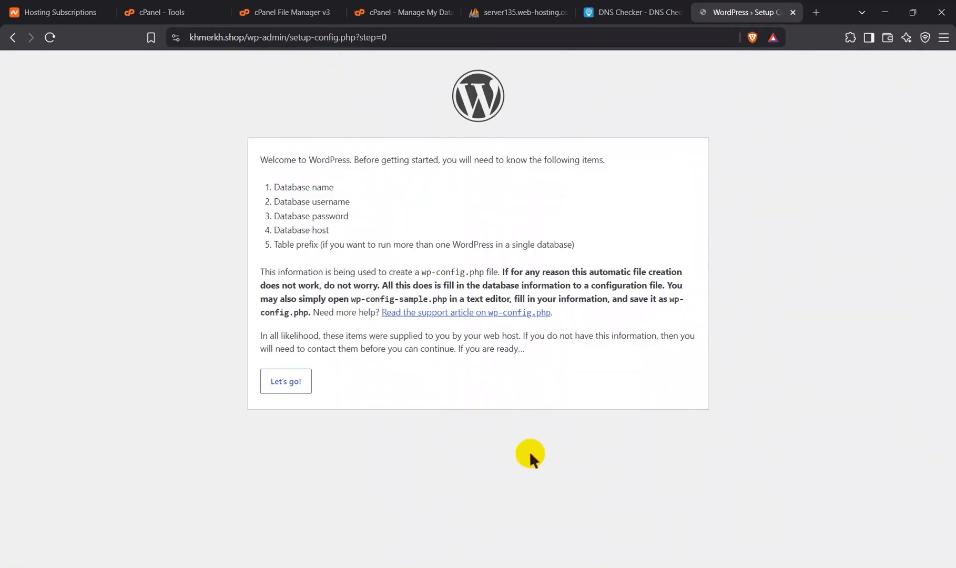
# Step: Submit the database details: name brixjnsc_kh_db, username brixjnsc_khuser, the database password, host localhost and table prefix wp_kh@26
pyautogui.click(286, 381)
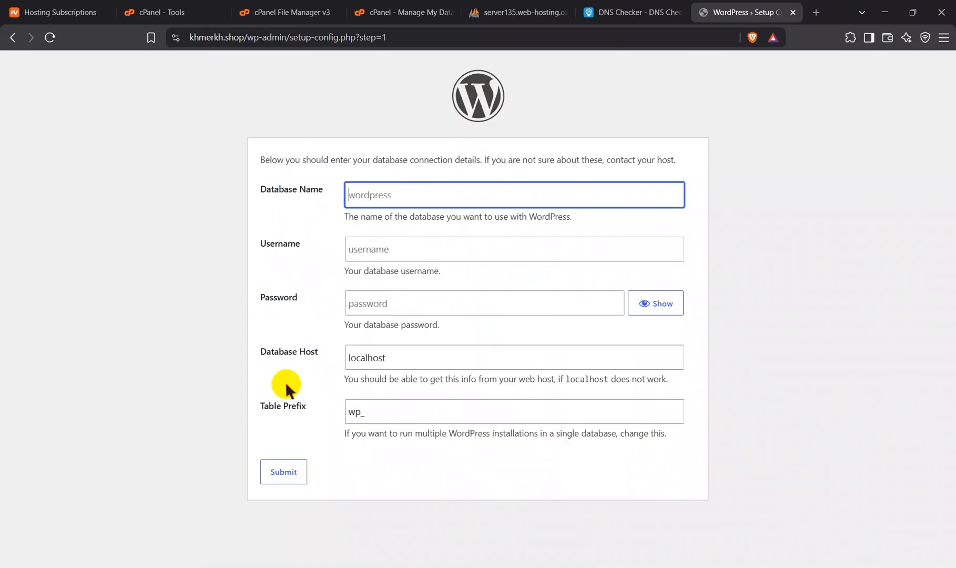
pyautogui.click(390, 203)
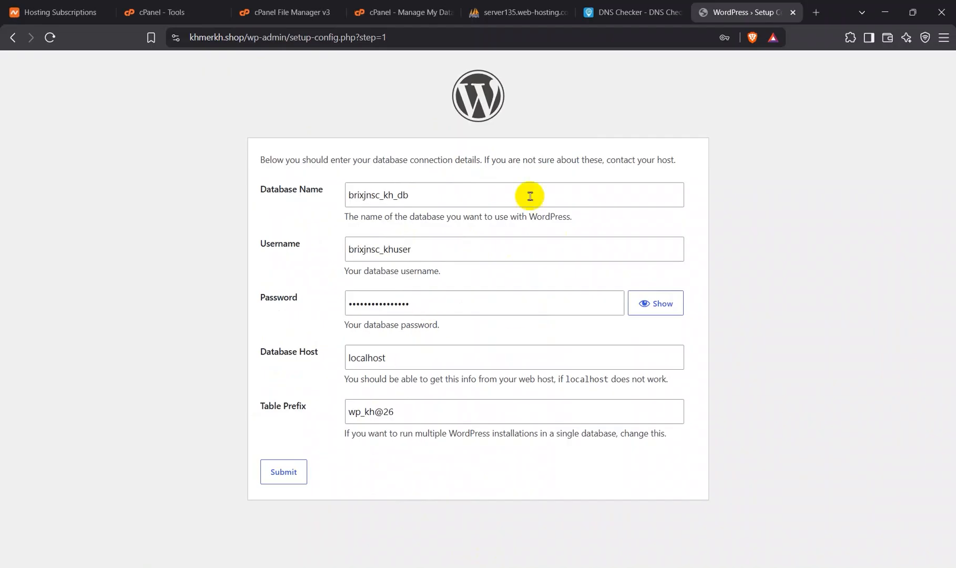
pyautogui.click(281, 481)
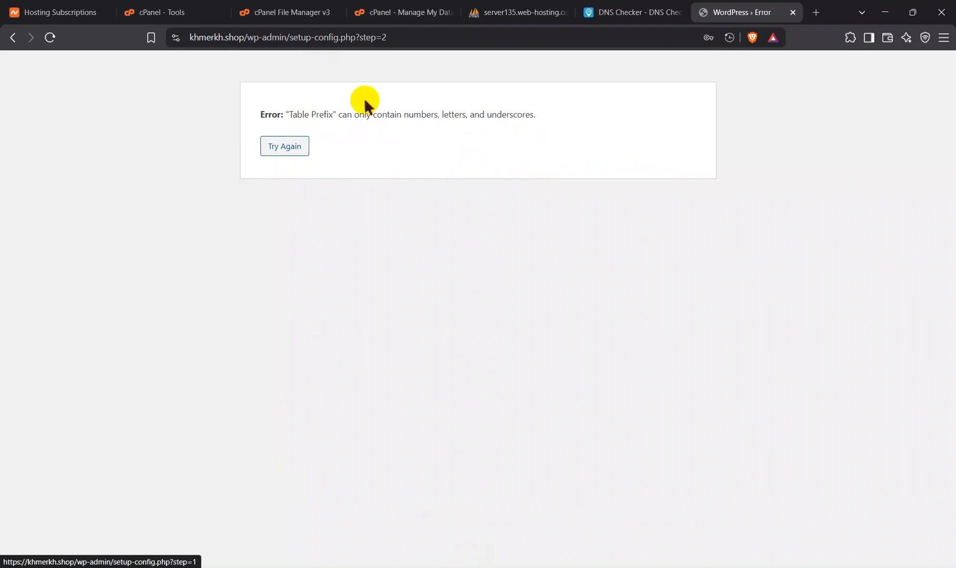
# Step: Change the table prefix to wp_kh26, resubmit the database details, and set the browser to never save this site's password
pyautogui.click(290, 146)
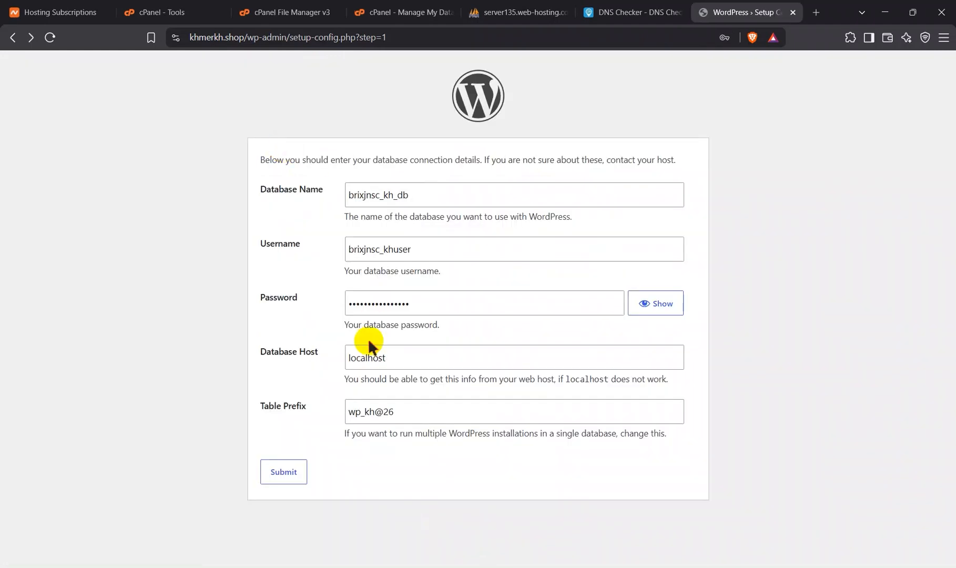
pyautogui.click(386, 412)
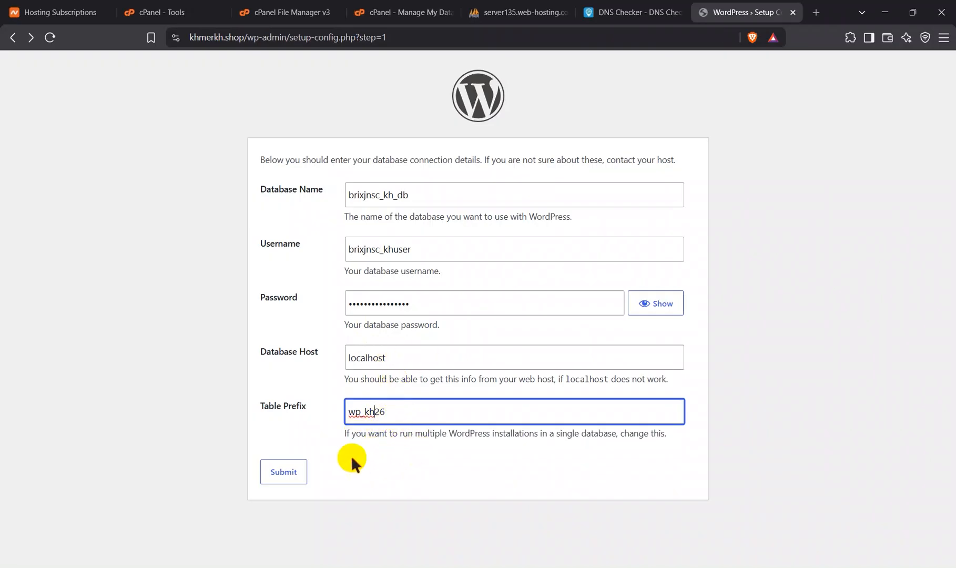
pyautogui.click(284, 472)
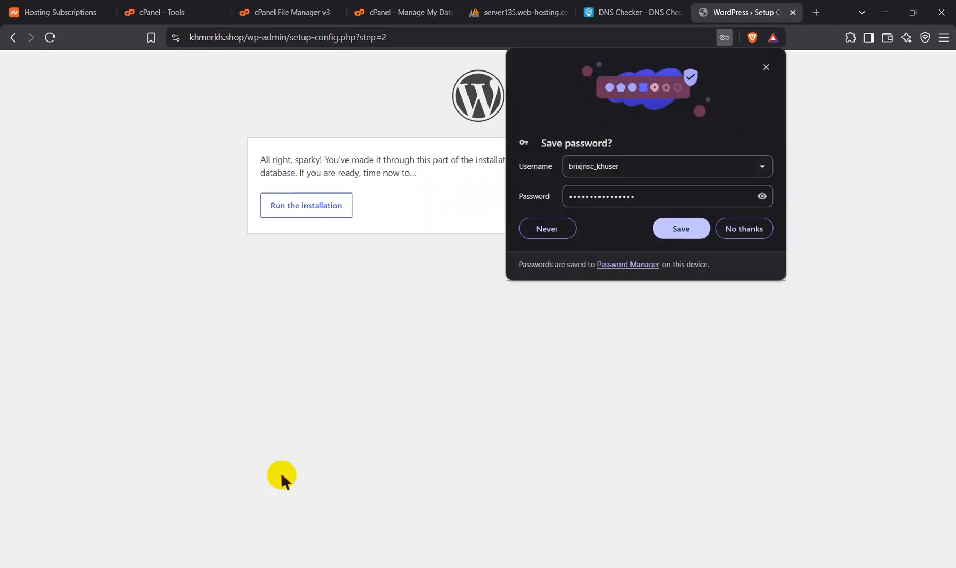
pyautogui.click(552, 230)
# Step: Install WordPress with the site title Store KH, username setec_sv2.6, the account password and the administrator's e-mail
pyautogui.click(312, 205)
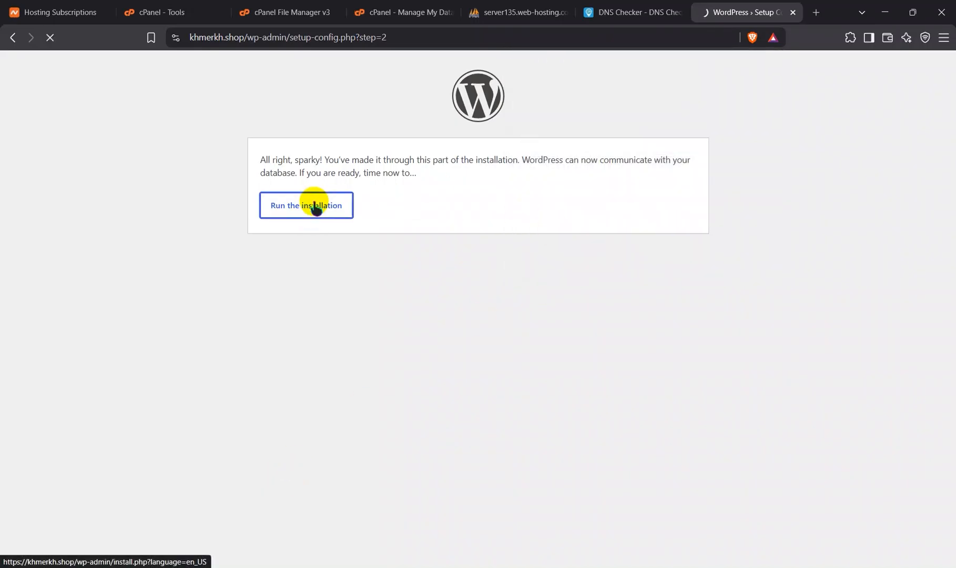
pyautogui.scroll(-1, 355, 327)
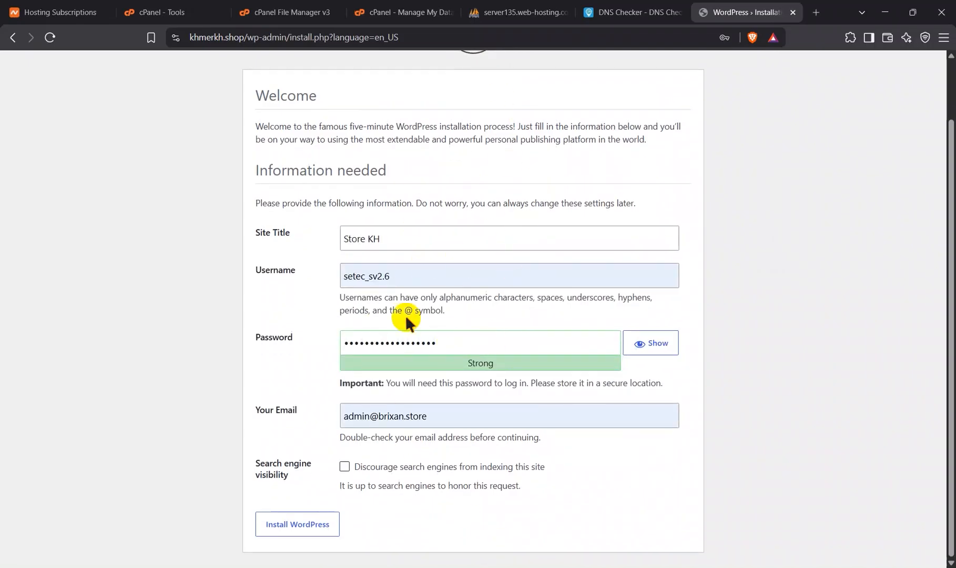
pyautogui.click(323, 528)
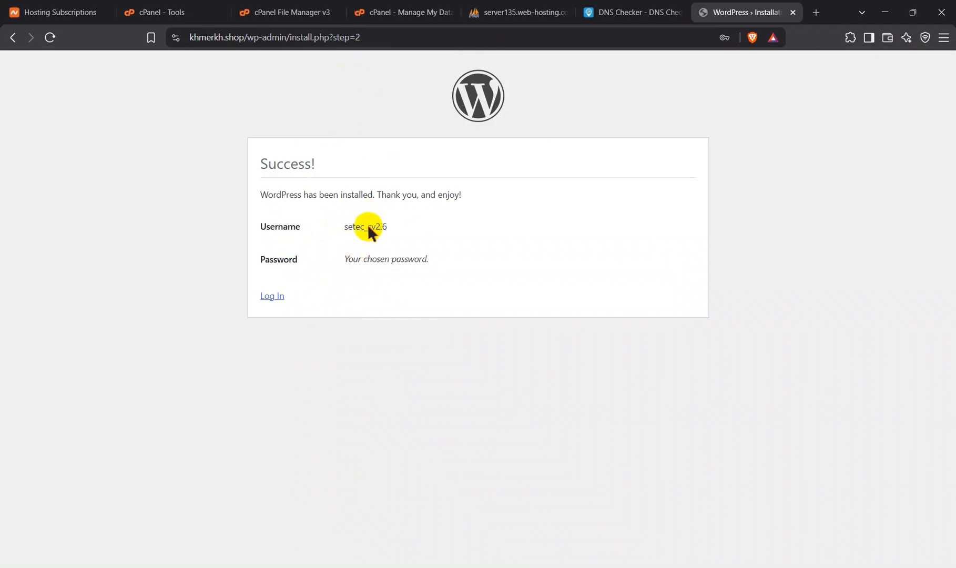
# Step: Log in to the new site with the administrator username and password and look over the dashboard
pyautogui.click(272, 296)
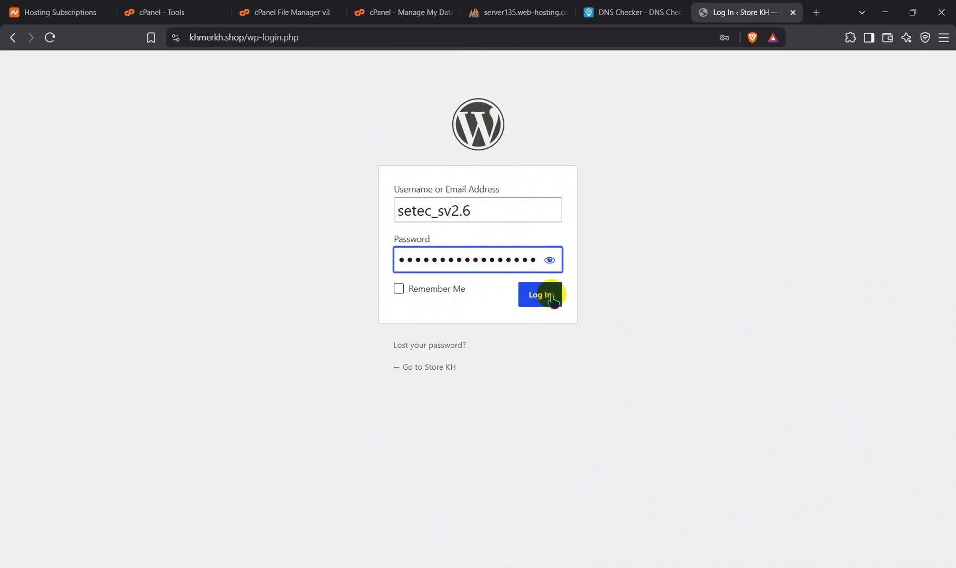
pyautogui.click(553, 300)
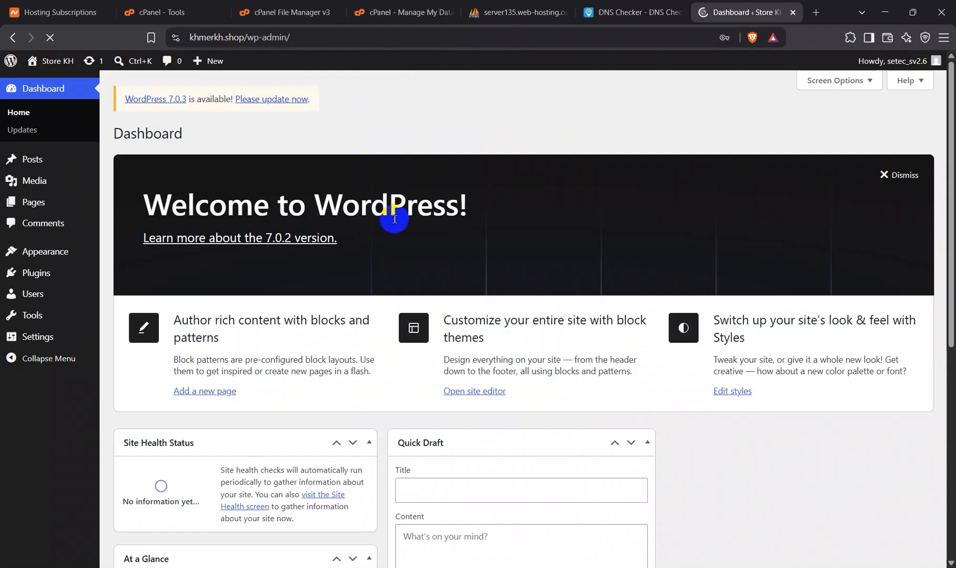
pyautogui.scroll(-5, 330, 345)
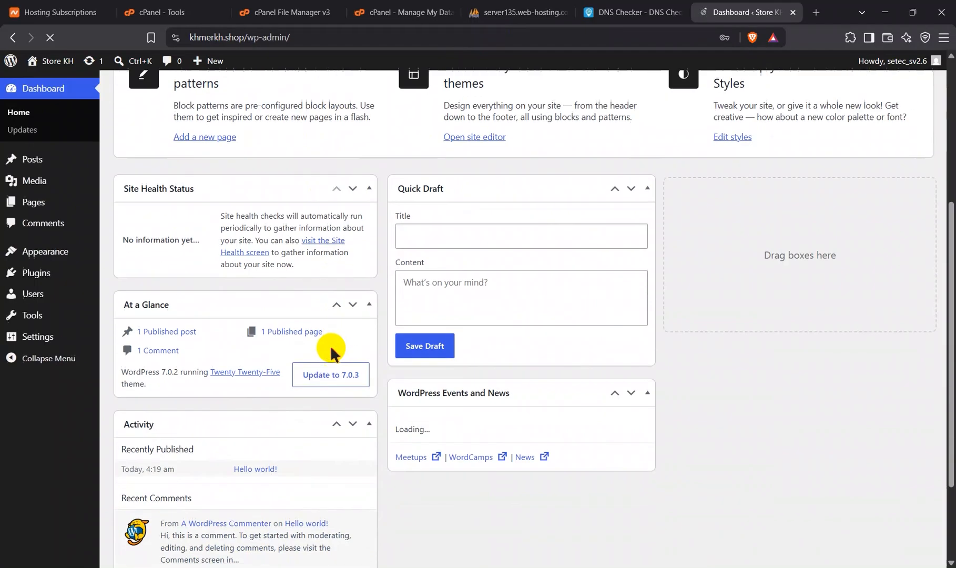
pyautogui.scroll(5, 330, 345)
pyautogui.scroll(-7, 330, 345)
pyautogui.scroll(7, 330, 345)
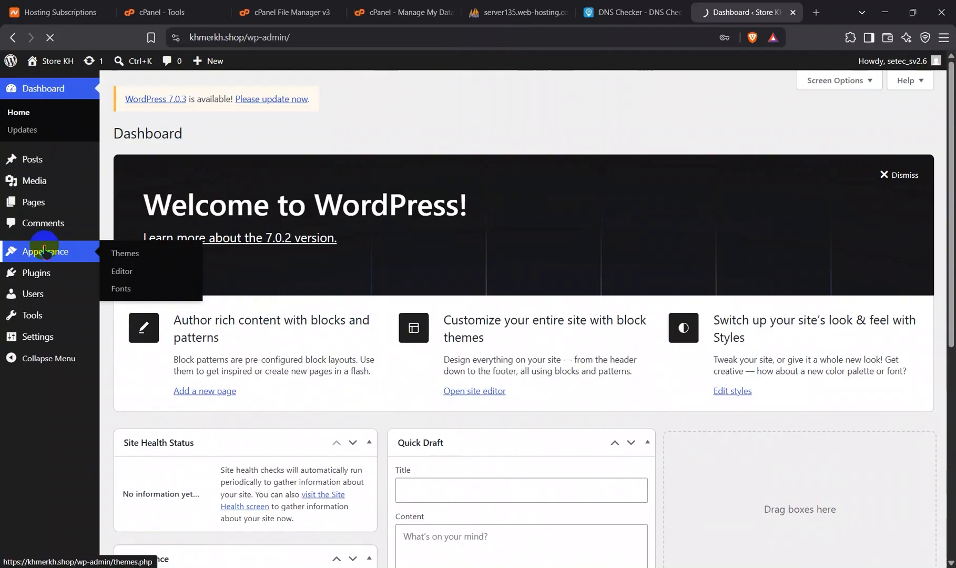
# Step: Review the installed themes and open the Add Themes page
pyautogui.click(44, 250)
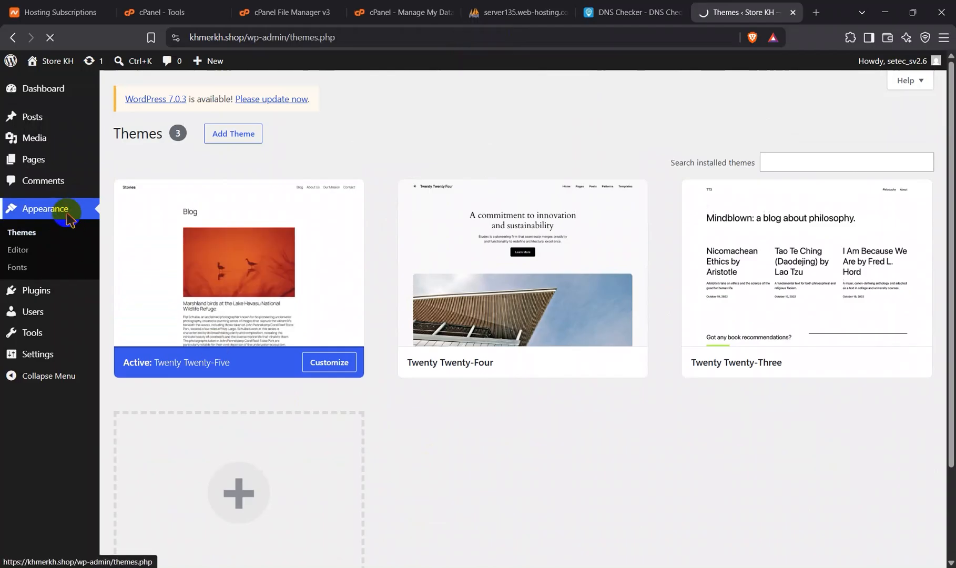
pyautogui.scroll(-2, 465, 501)
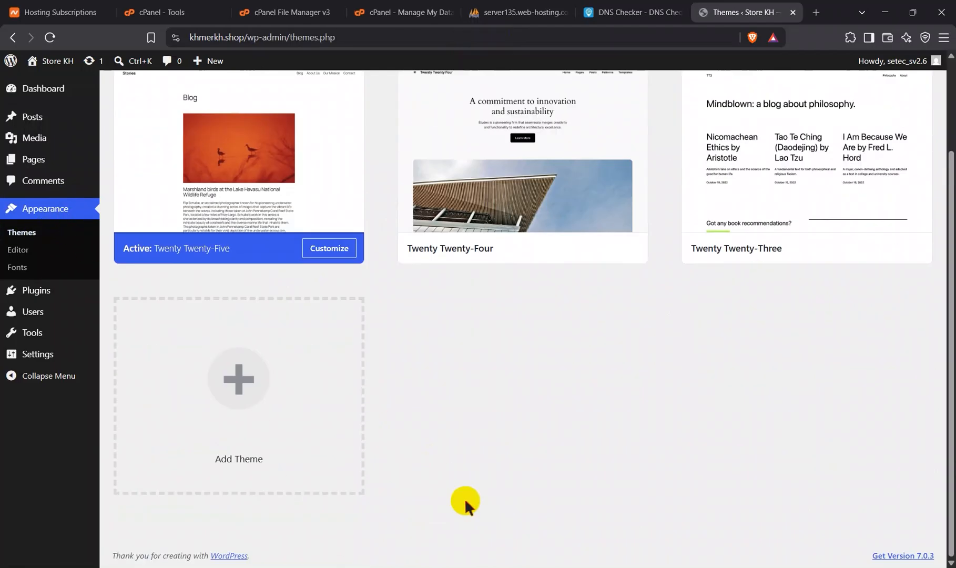
pyautogui.scroll(2, 462, 345)
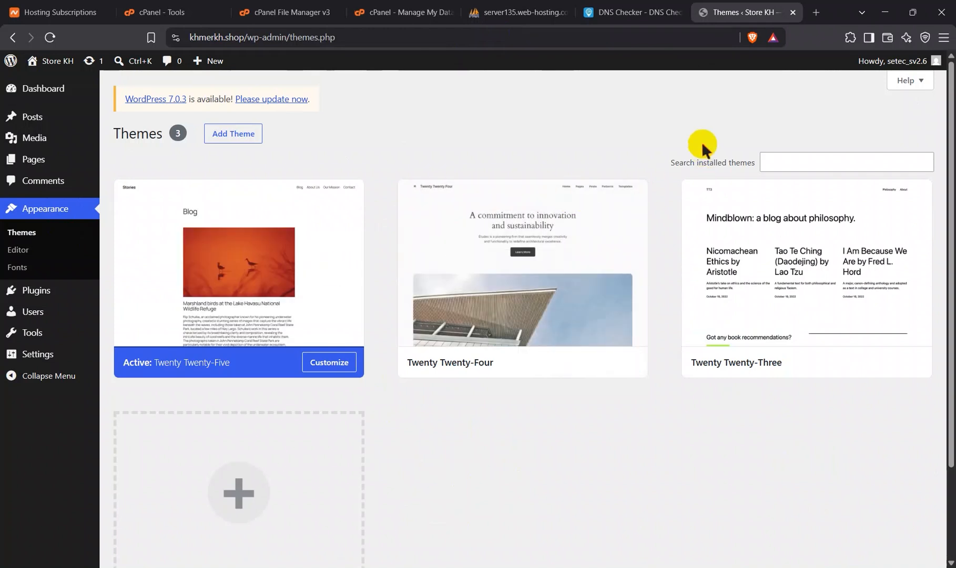
pyautogui.click(791, 158)
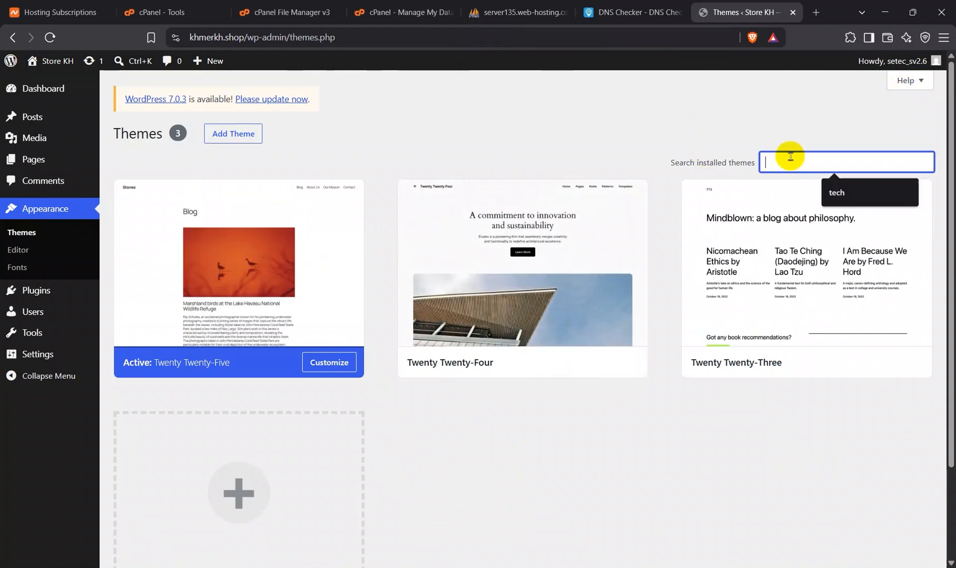
pyautogui.click(229, 137)
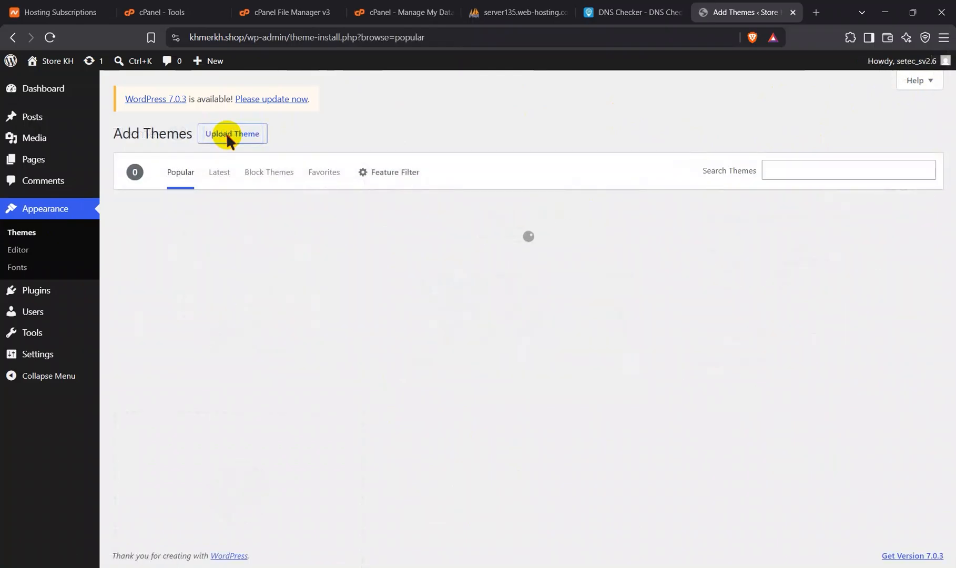
# Step: Browse the popular themes in the theme catalogue to compare the available designs
pyautogui.scroll(-1, 465, 473)
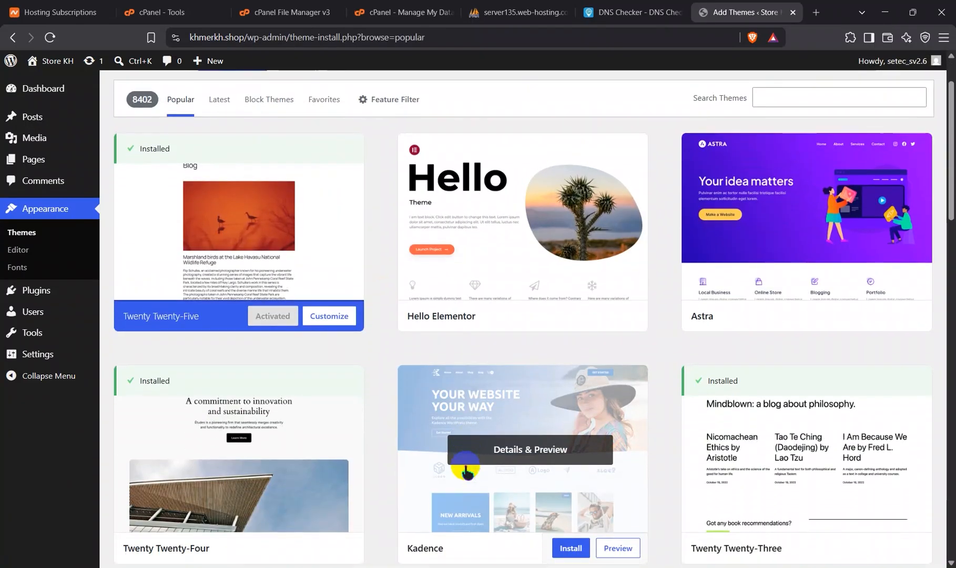
pyautogui.scroll(-3, 547, 258)
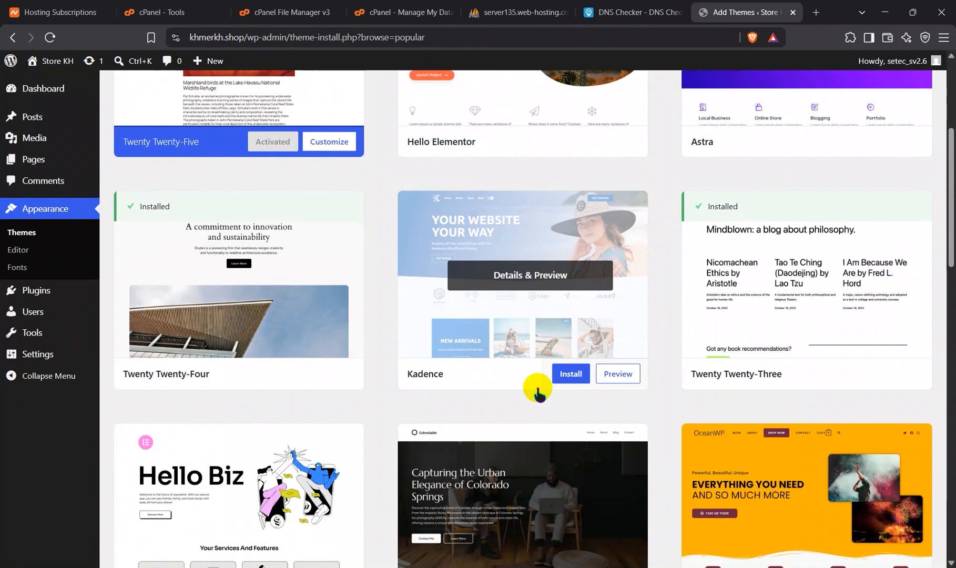
pyautogui.scroll(-4, 538, 392)
pyautogui.scroll(3, 537, 392)
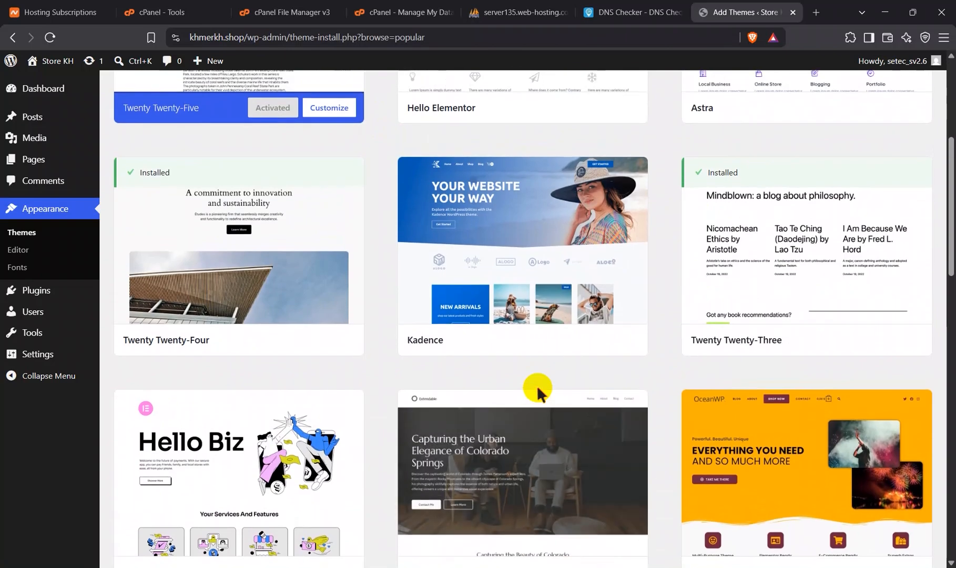
pyautogui.scroll(4, 538, 391)
pyautogui.scroll(-6, 538, 392)
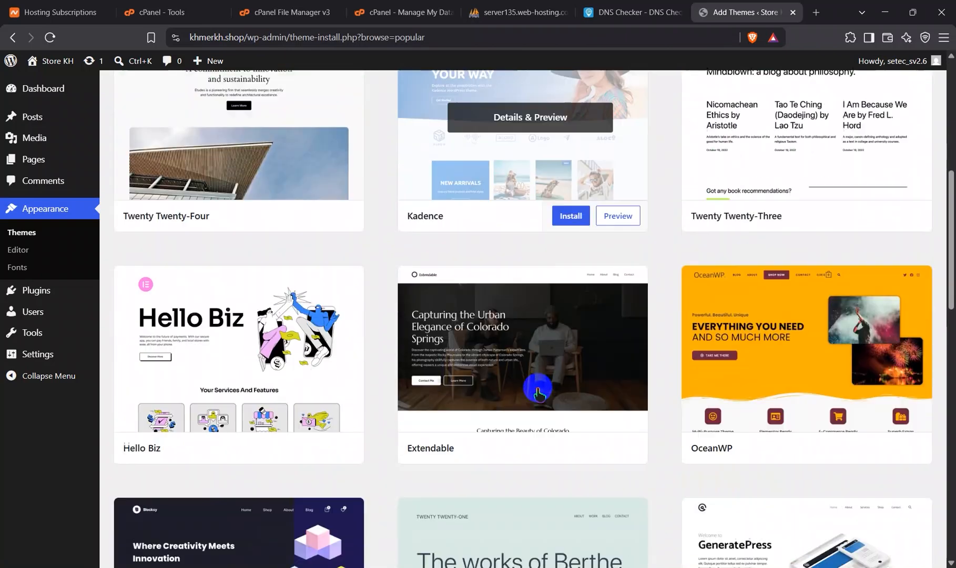
pyautogui.scroll(3, 538, 392)
pyautogui.scroll(-5, 538, 392)
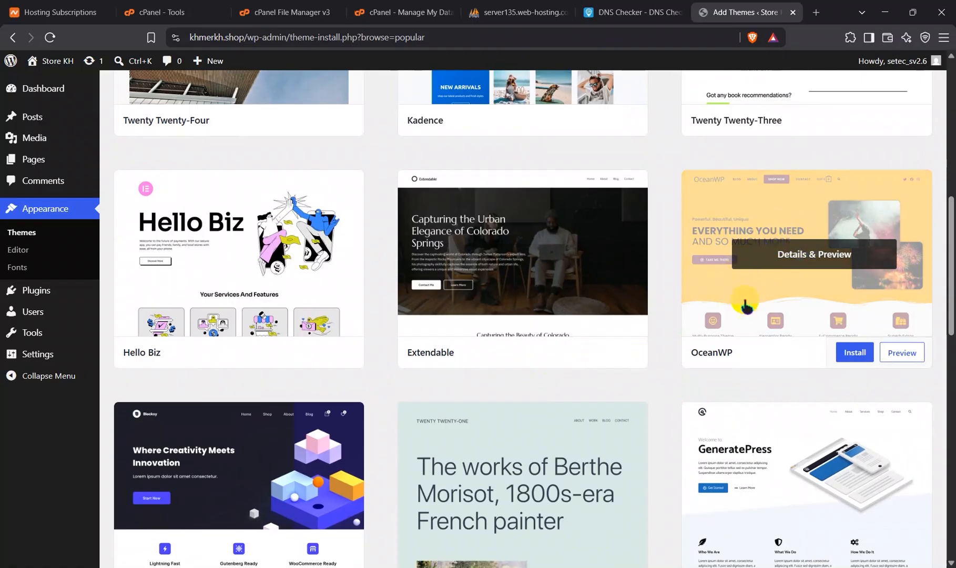
pyautogui.scroll(-1, 674, 267)
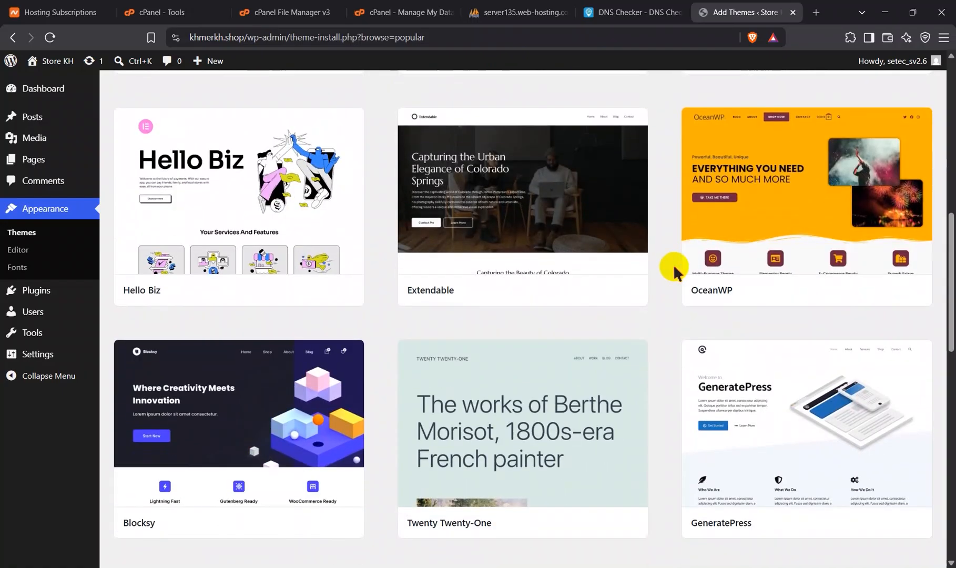
# Step: Preview the OceanWP theme and examine its sample page layout
pyautogui.click(792, 179)
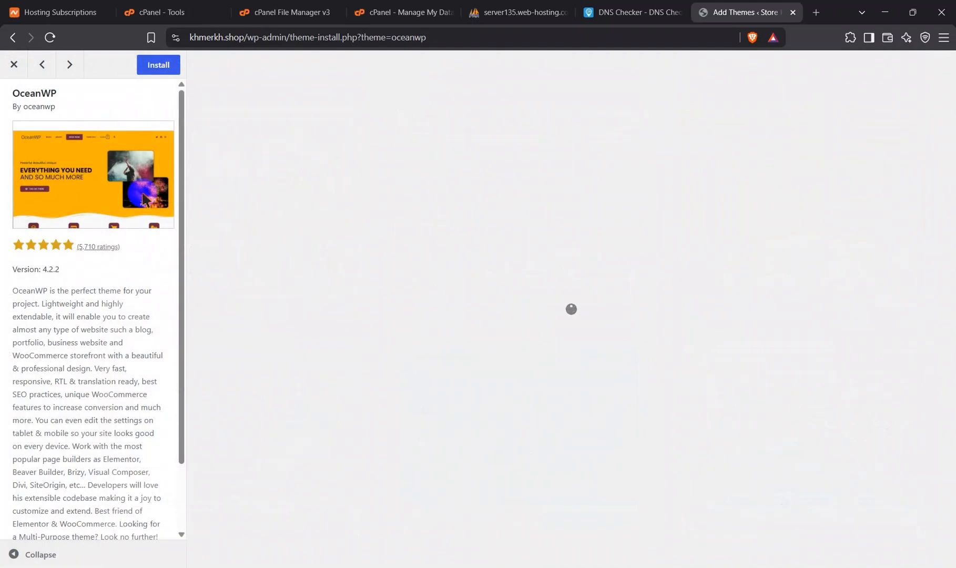
pyautogui.scroll(-2, 355, 407)
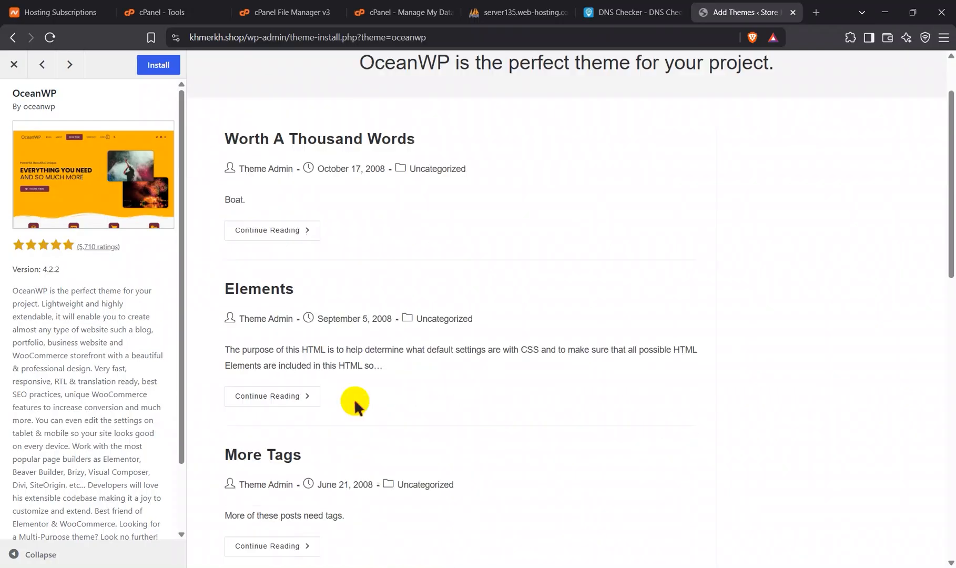
pyautogui.scroll(-3, 356, 407)
pyautogui.scroll(5, 353, 402)
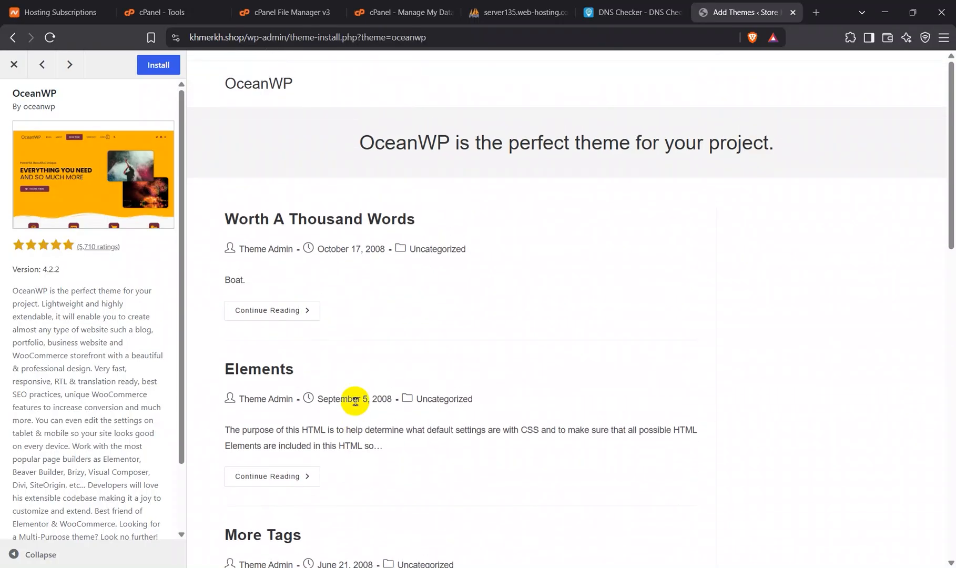
pyautogui.scroll(-7, 356, 402)
pyautogui.scroll(7, 354, 401)
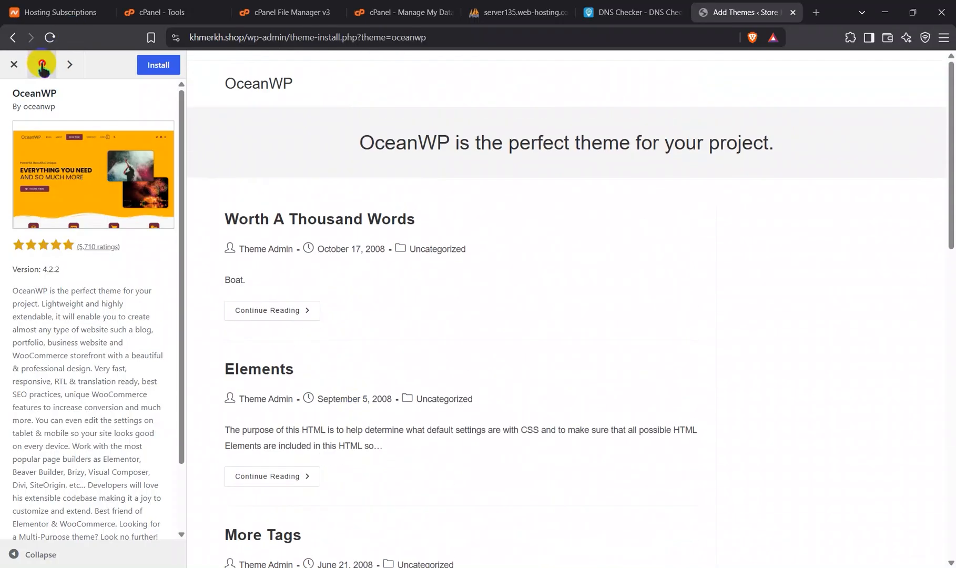
# Step: Switch the preview to the Neve theme, install it and activate it on the site
pyautogui.click(42, 64)
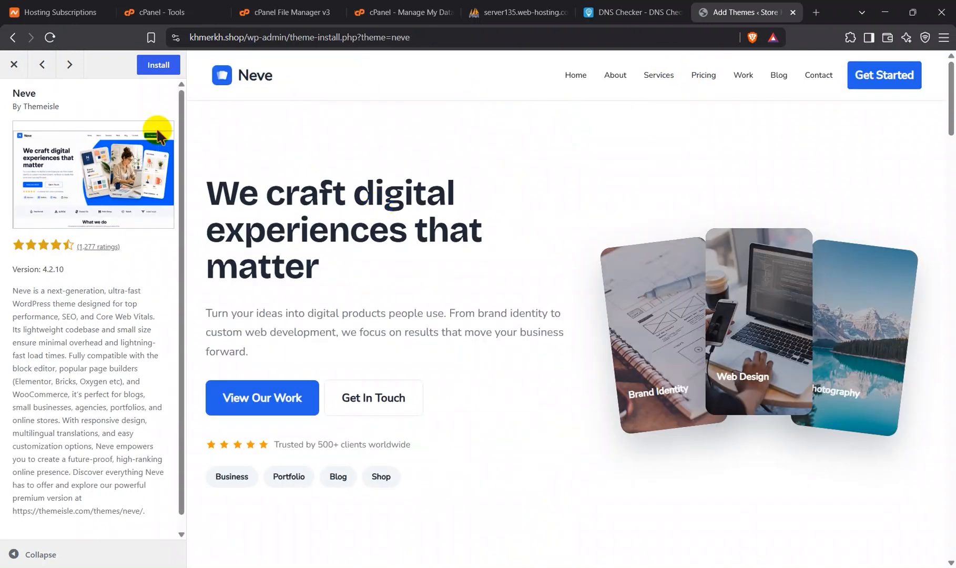
pyautogui.click(151, 66)
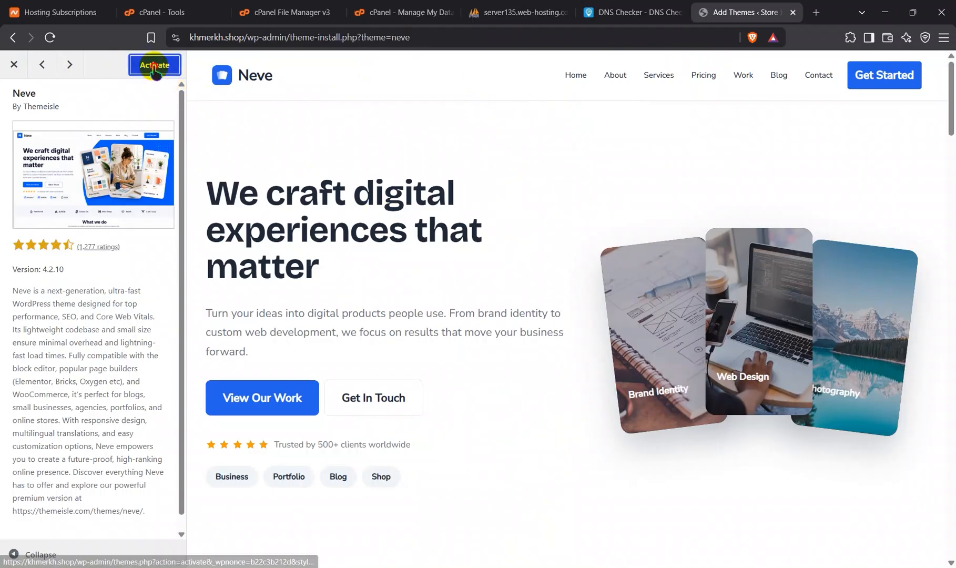
pyautogui.click(152, 65)
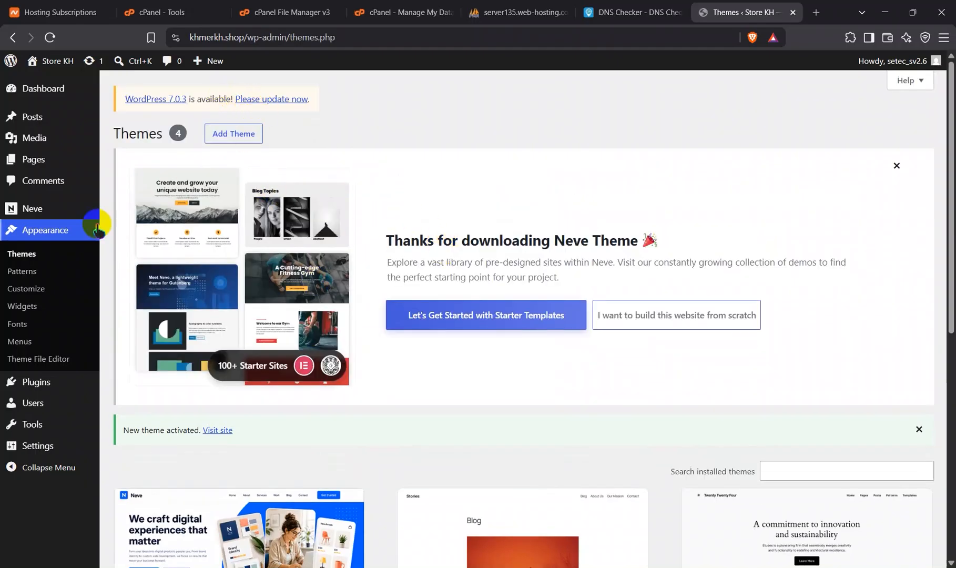
# Step: View the live khmerkh.shop site with the Neve theme, then return to the installed themes list
pyautogui.click(62, 225)
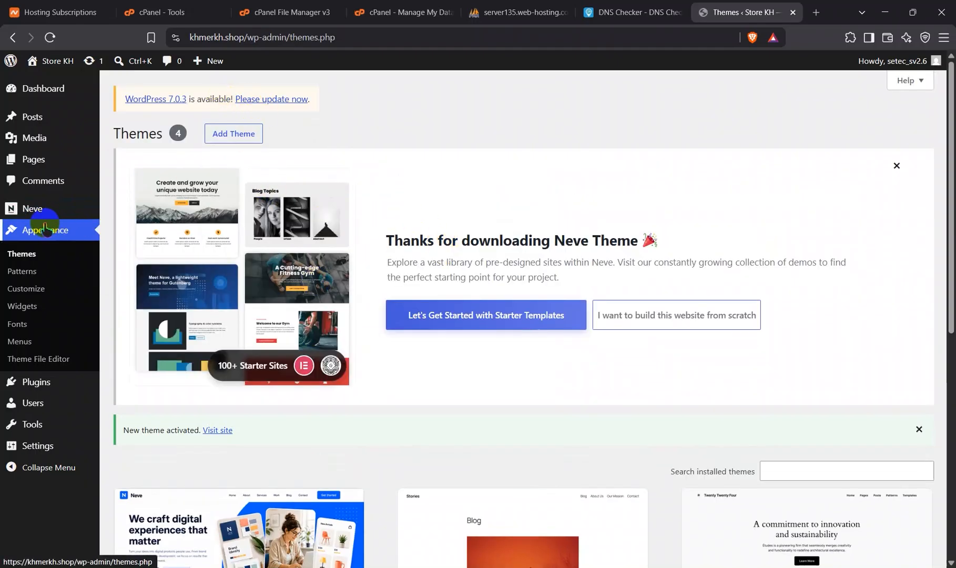
pyautogui.scroll(-2, 262, 512)
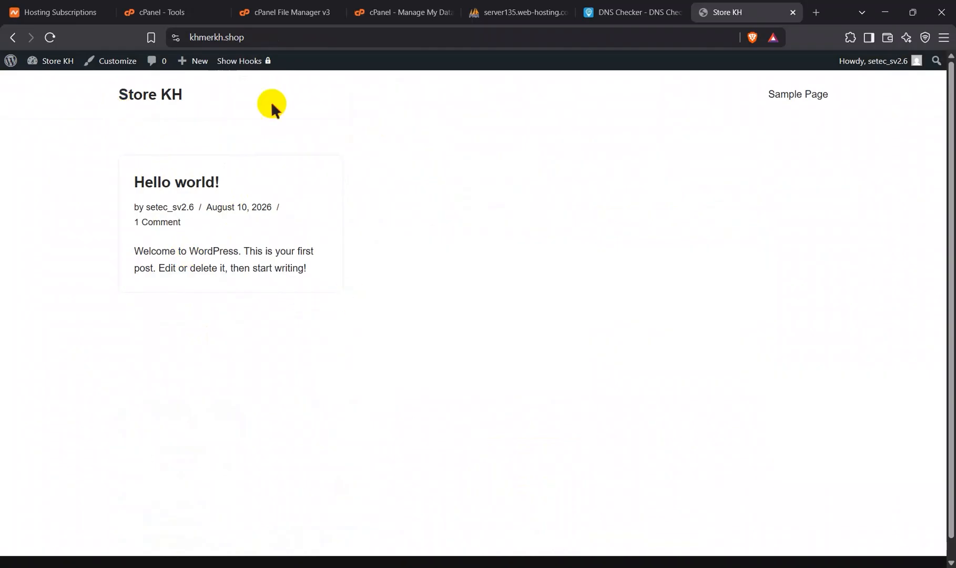
pyautogui.click(13, 37)
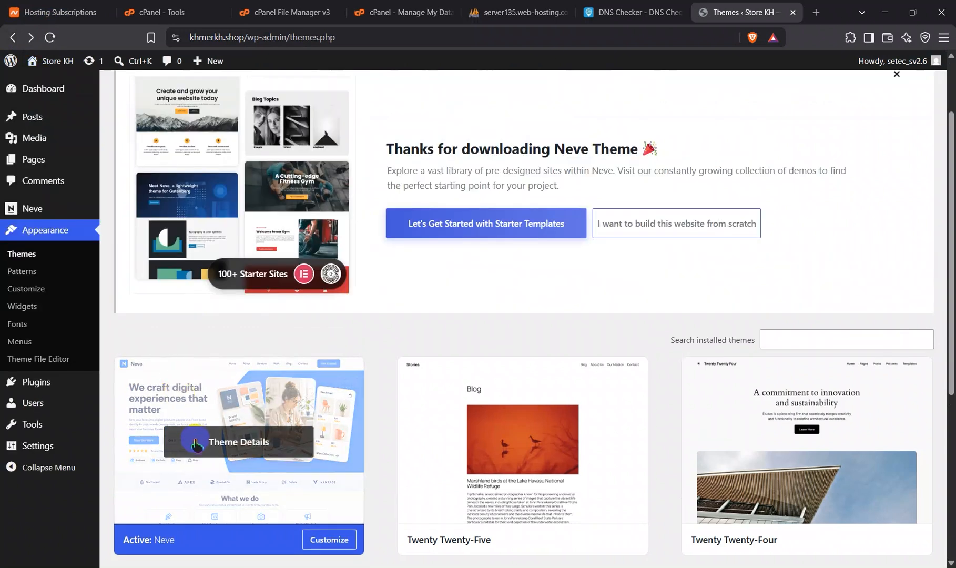
pyautogui.scroll(-2, 227, 332)
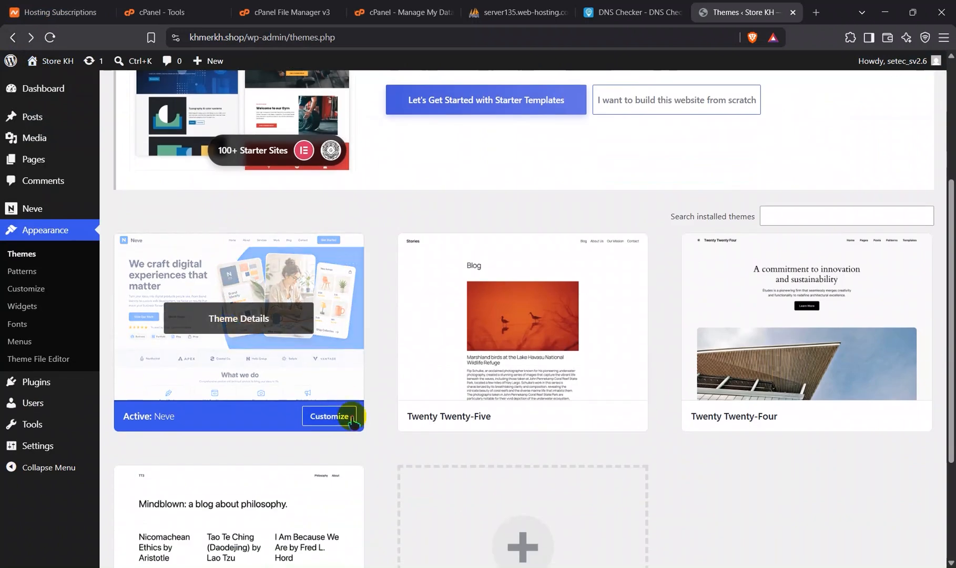
# Step: Open the Neve theme in the customizer, review its sample homepage and publish it to the site
pyautogui.click(335, 422)
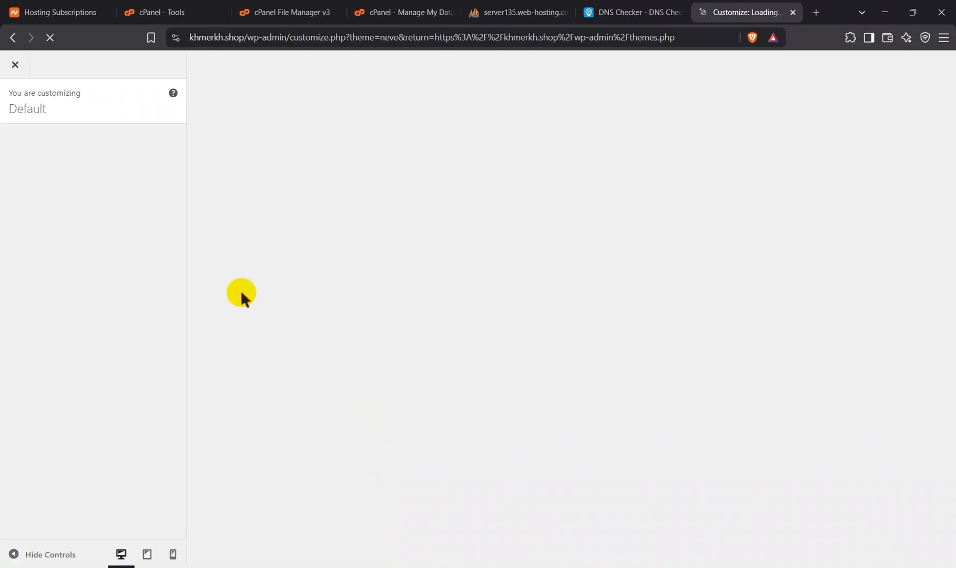
pyautogui.scroll(-3, 93, 341)
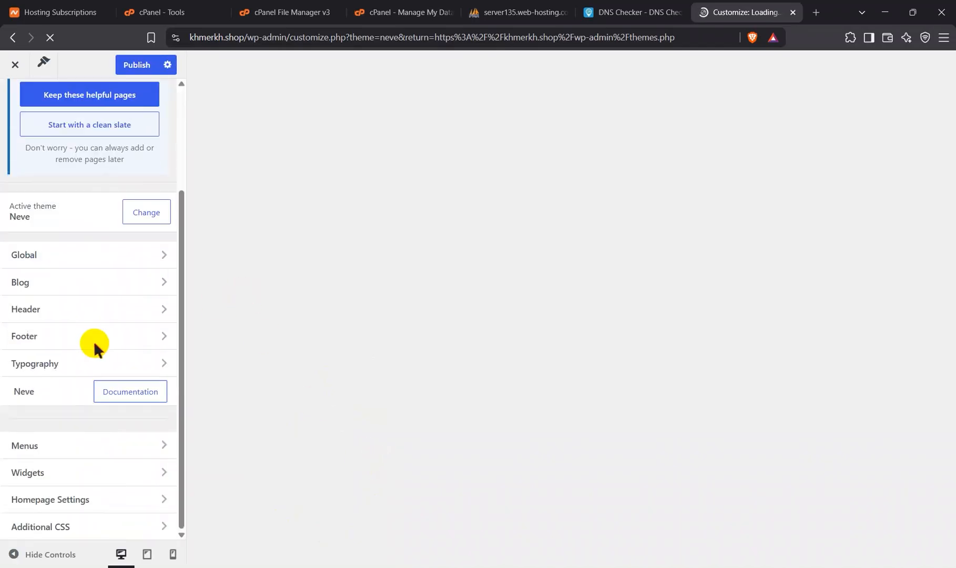
pyautogui.scroll(3, 92, 345)
pyautogui.scroll(-5, 387, 416)
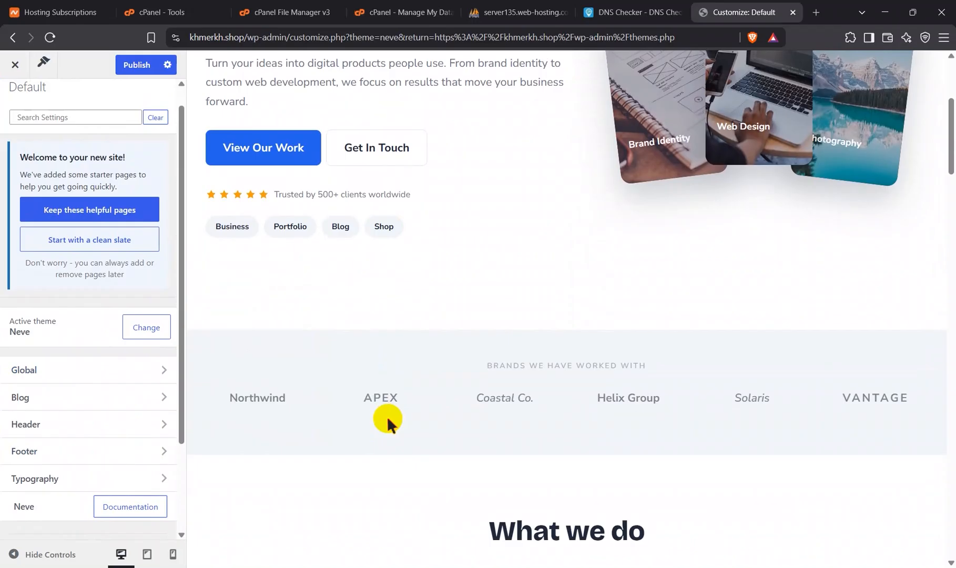
pyautogui.scroll(-5, 387, 416)
pyautogui.scroll(-5, 412, 239)
pyautogui.scroll(-10, 411, 239)
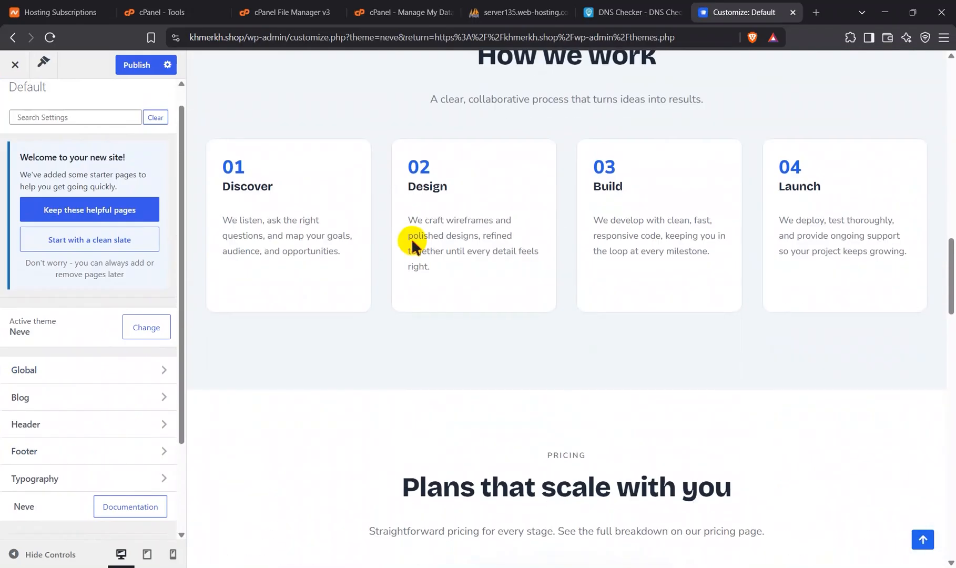
pyautogui.scroll(-5, 412, 238)
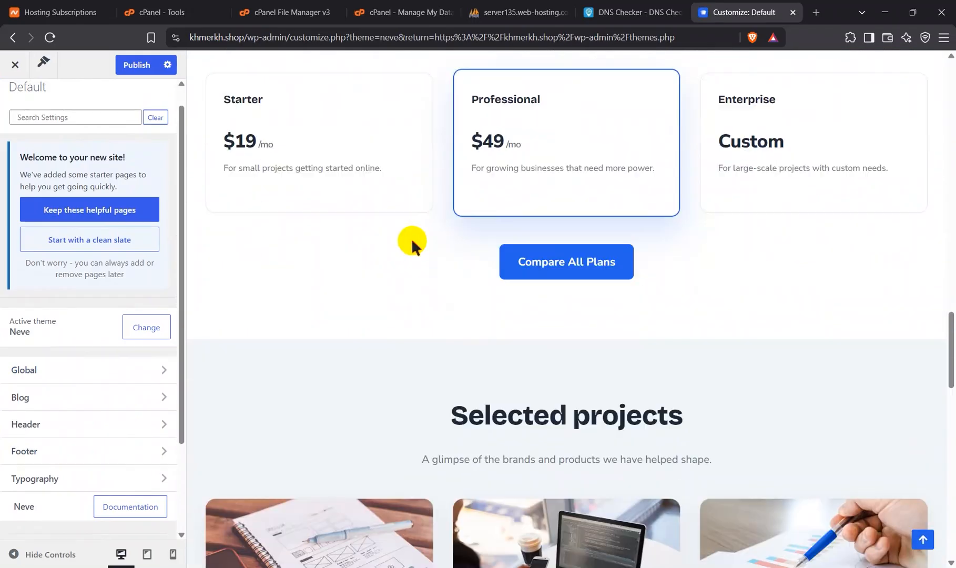
pyautogui.scroll(12, 412, 238)
pyautogui.scroll(6, 412, 238)
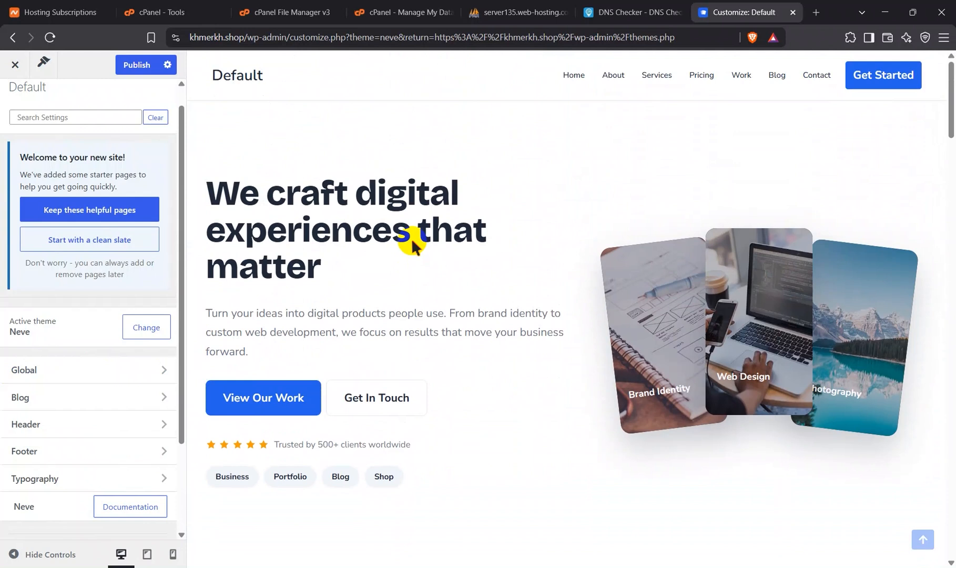
pyautogui.click(135, 66)
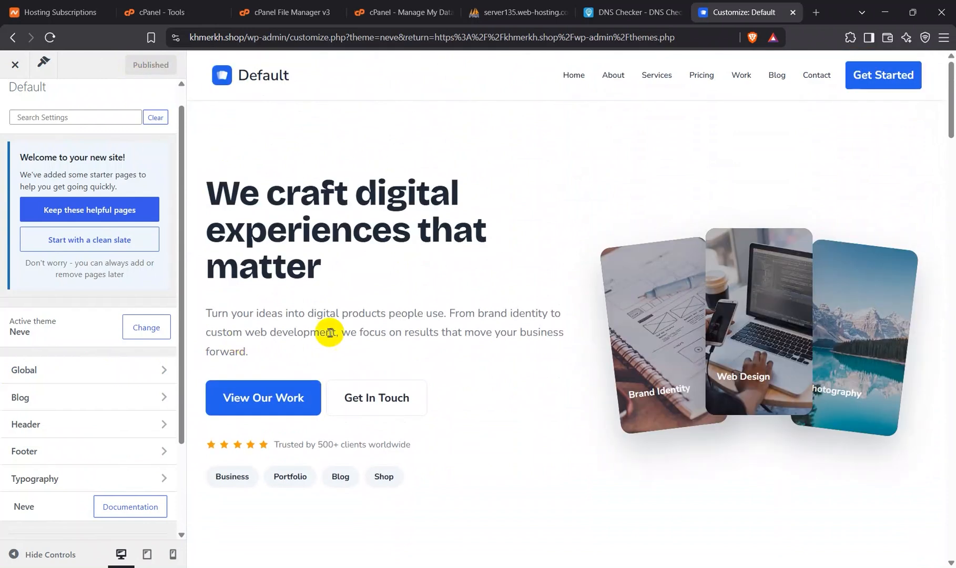
# Step: Open khmerkh.shop in a new browser tab and look over the published homepage
pyautogui.click(816, 12)
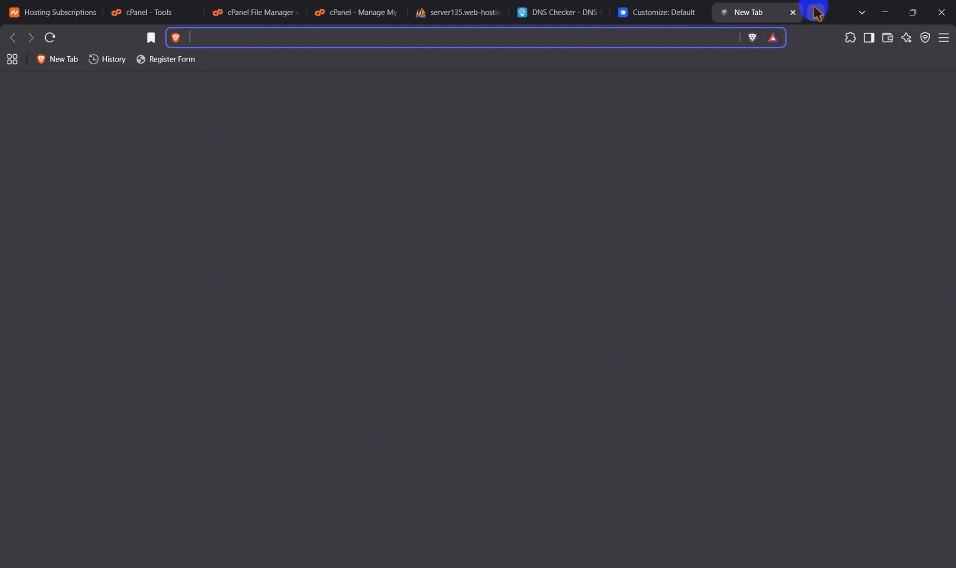
pyautogui.write('kh')
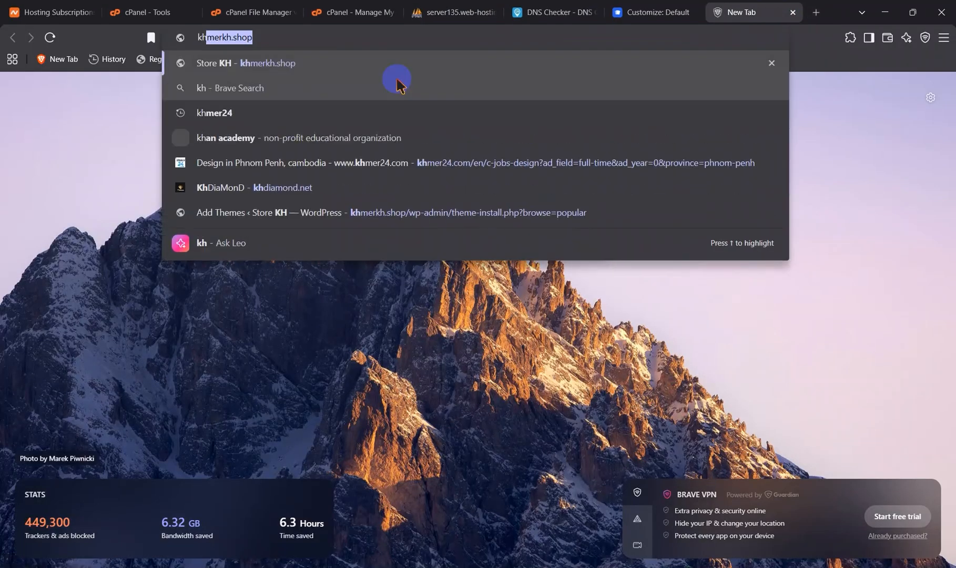
pyautogui.press('BackSpace')
pyautogui.click(353, 87)
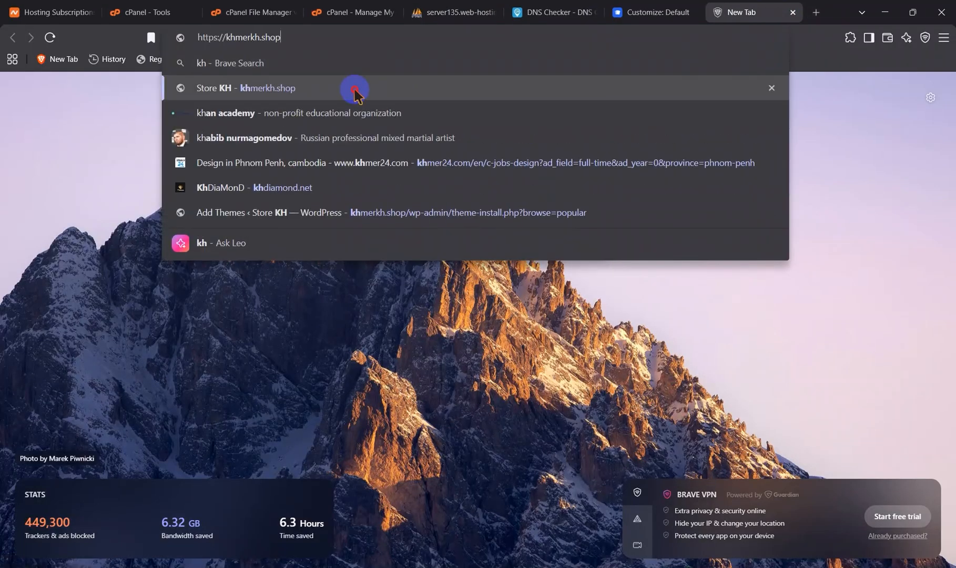
pyautogui.scroll(-15, 311, 278)
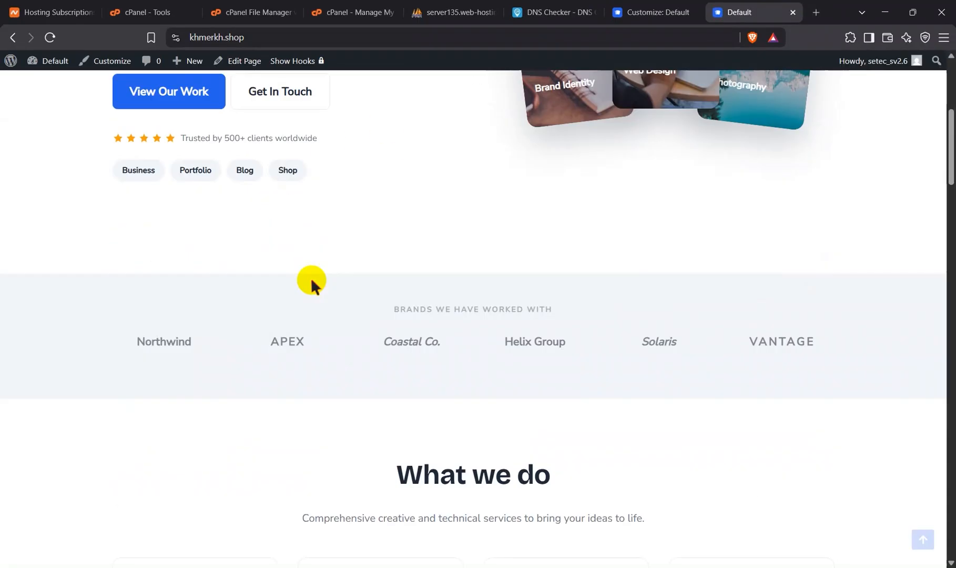
pyautogui.scroll(15, 311, 277)
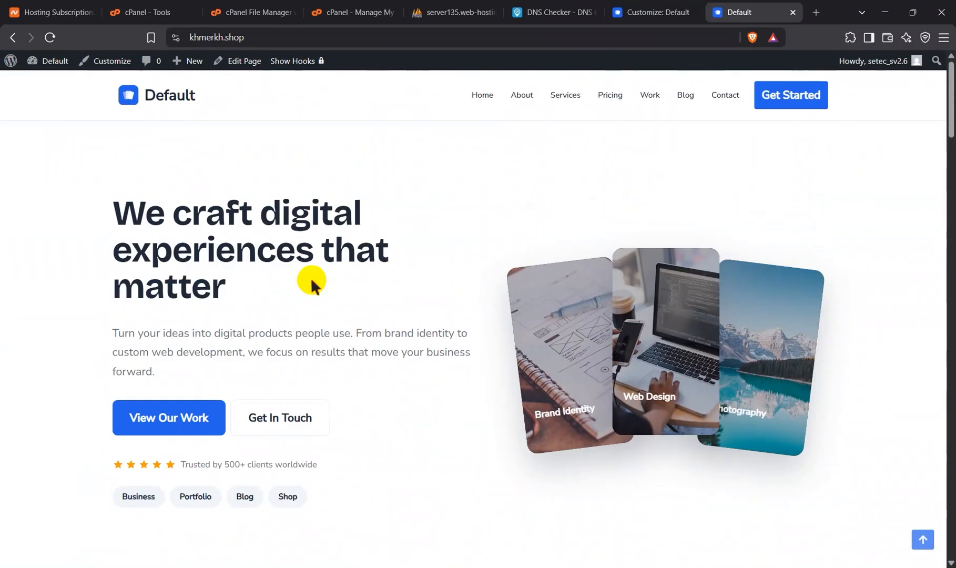
# Step: Customize the live homepage and open the header's Logo & Site Identity settings
pyautogui.click(98, 61)
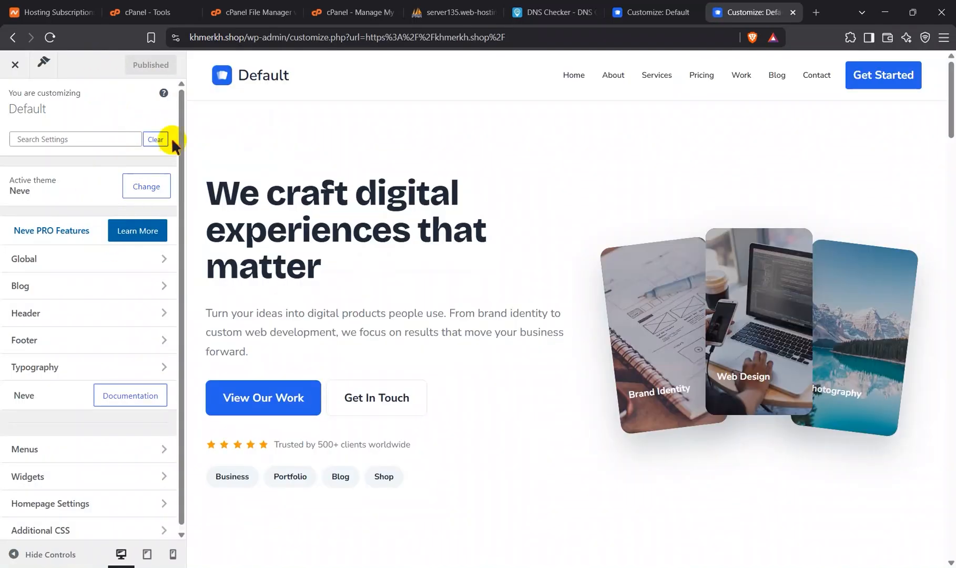
pyautogui.click(233, 68)
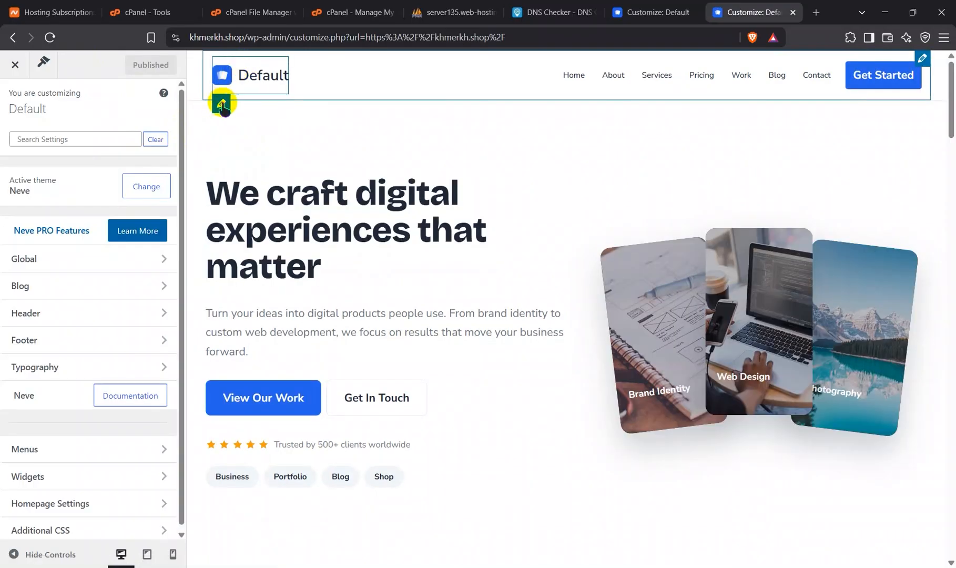
pyautogui.click(221, 104)
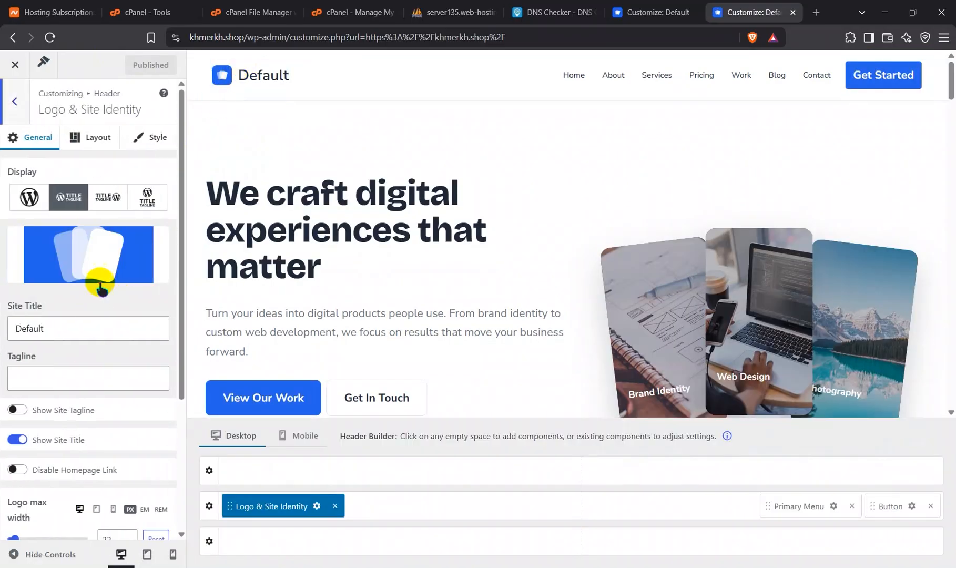
# Step: Start replacing the header logo with an uploaded file and browse to the New Volume (D:) drive
pyautogui.moveTo(116, 242)
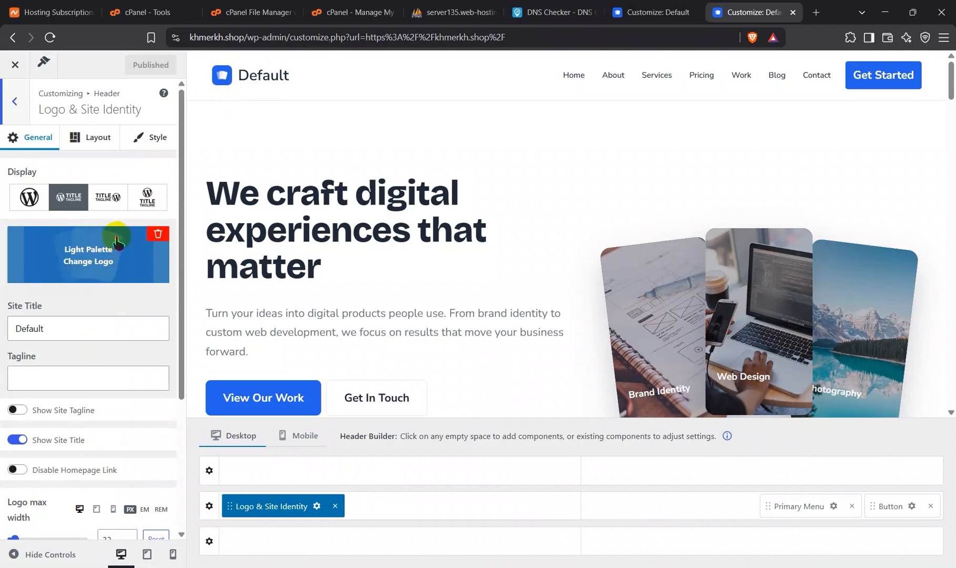
pyautogui.click(81, 254)
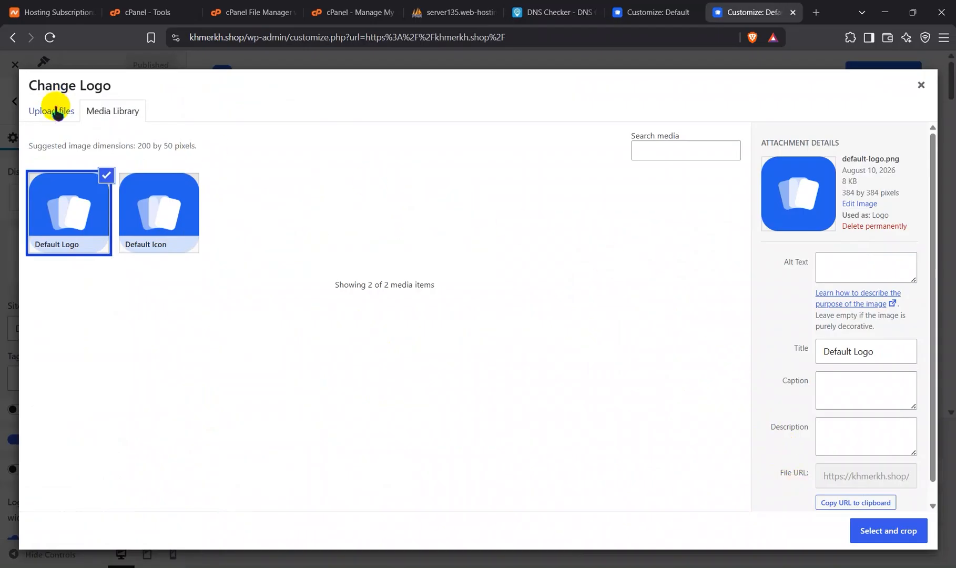
pyautogui.click(54, 111)
pyautogui.click(459, 306)
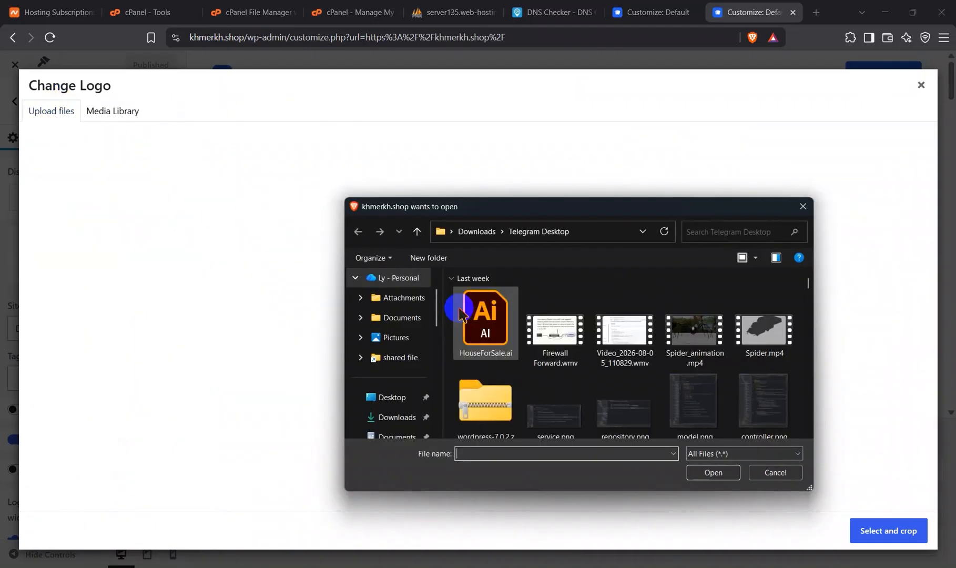
pyautogui.scroll(-5, 405, 340)
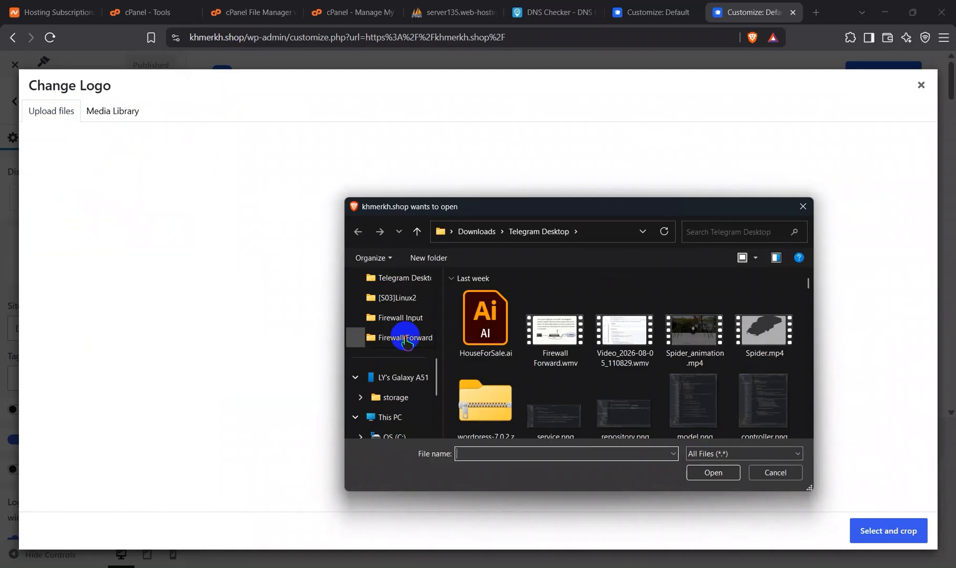
pyautogui.scroll(-5, 405, 339)
pyautogui.click(406, 337)
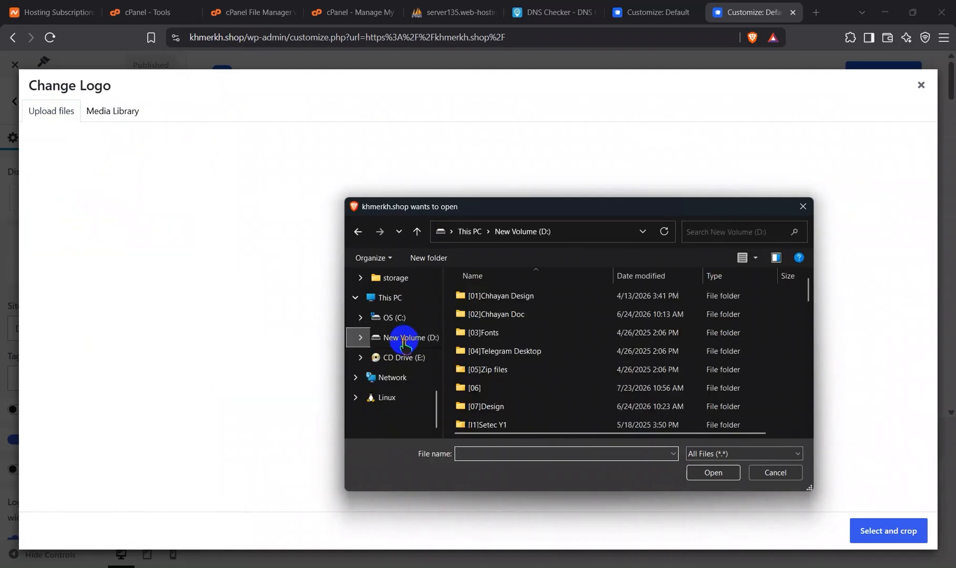
# Step: Upload images-removebg-preview.png from [I2]Setec Y2, [S01]SP subject, MV video, pre-projects as the logo image
pyautogui.scroll(-4, 497, 323)
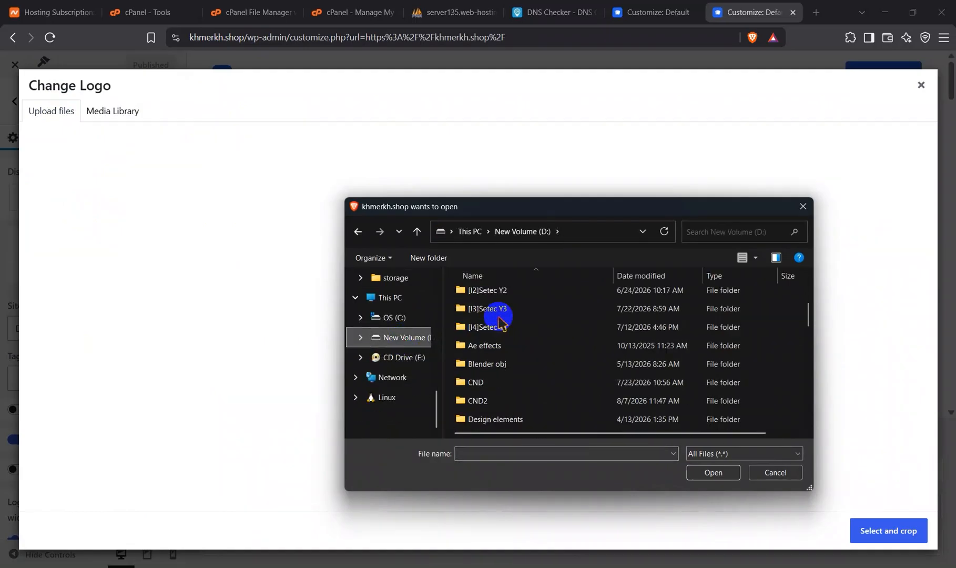
pyautogui.scroll(5, 499, 322)
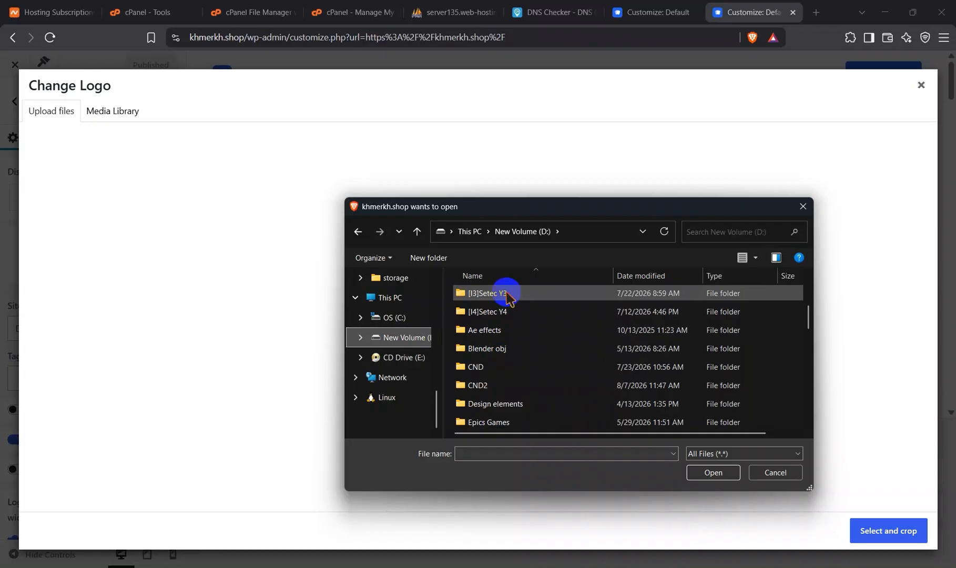
pyautogui.doubleClick(495, 329)
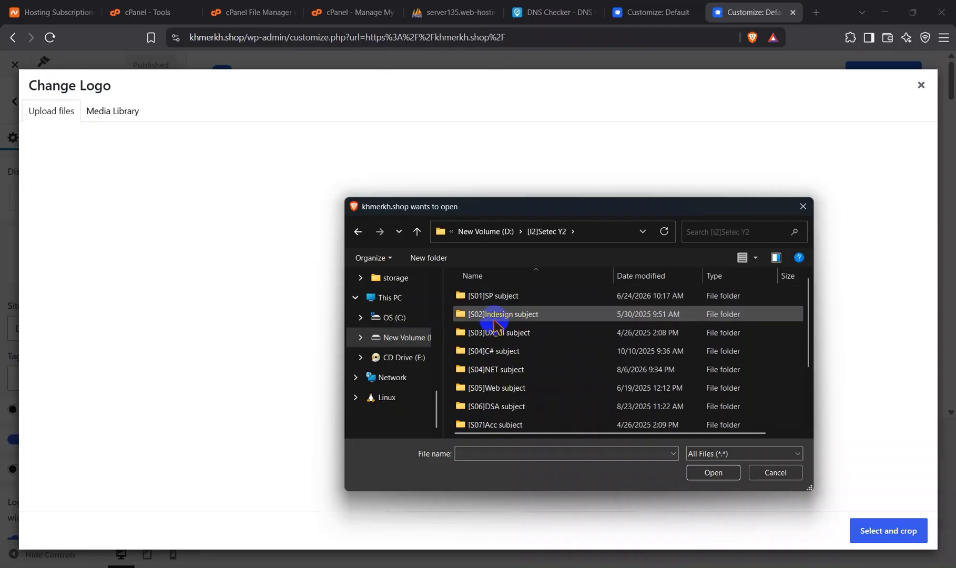
pyautogui.doubleClick(503, 297)
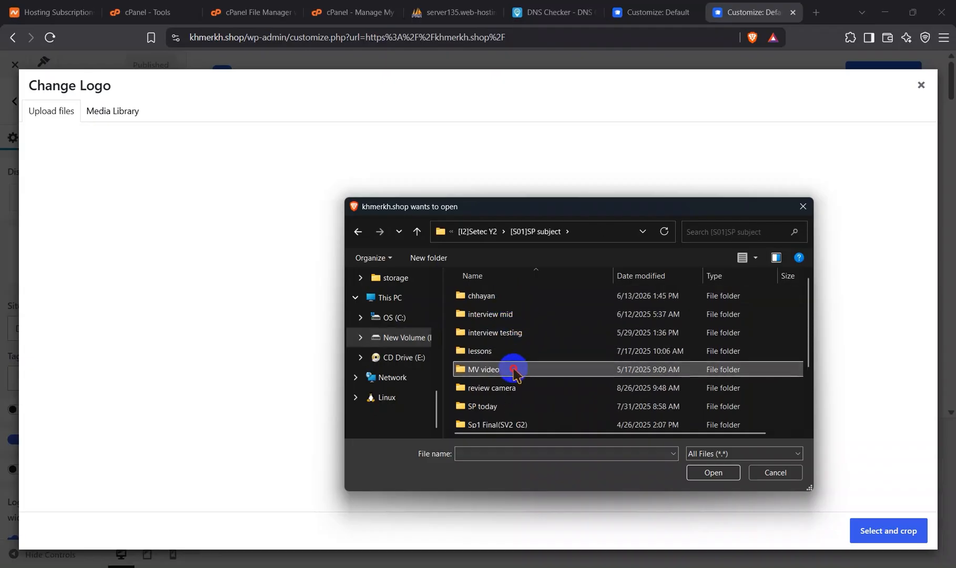
pyautogui.doubleClick(514, 368)
pyautogui.doubleClick(501, 303)
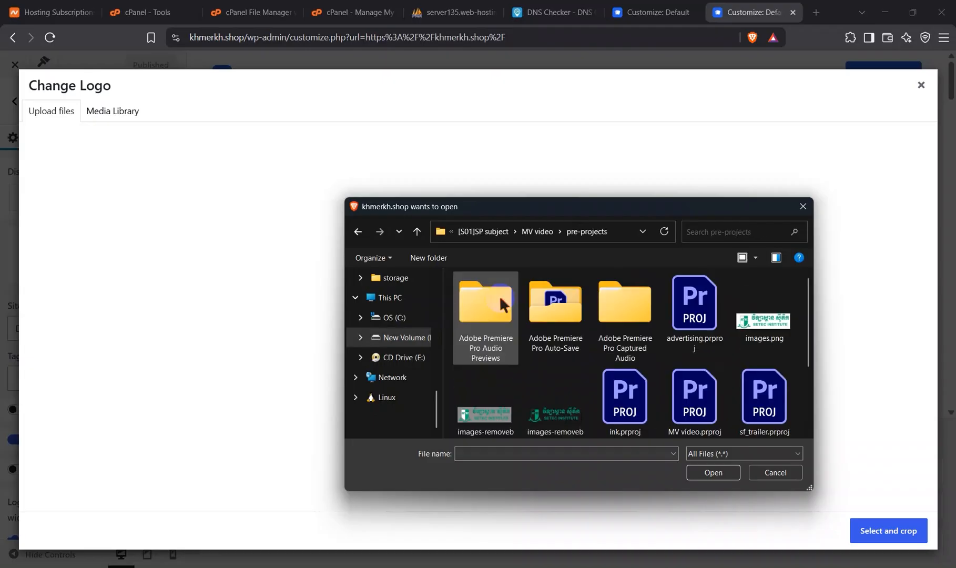
pyautogui.click(541, 388)
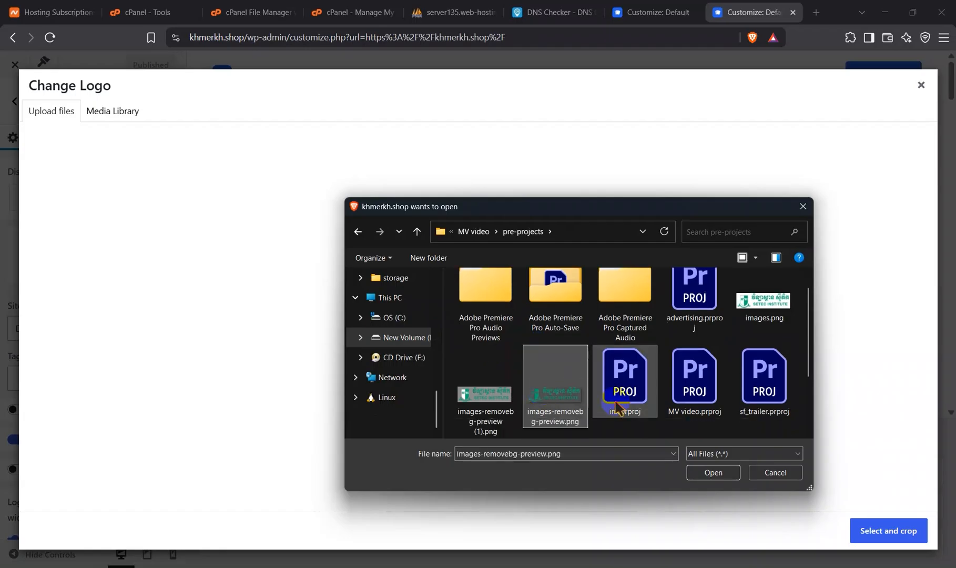
pyautogui.click(713, 472)
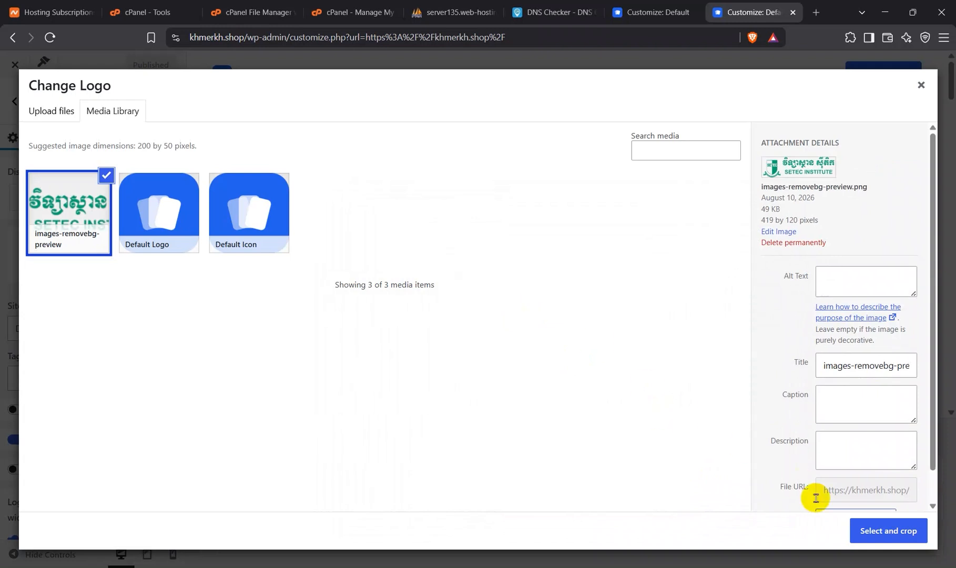
# Step: Crop the uploaded logo with the suggested crop area and publish the header change
pyautogui.click(858, 529)
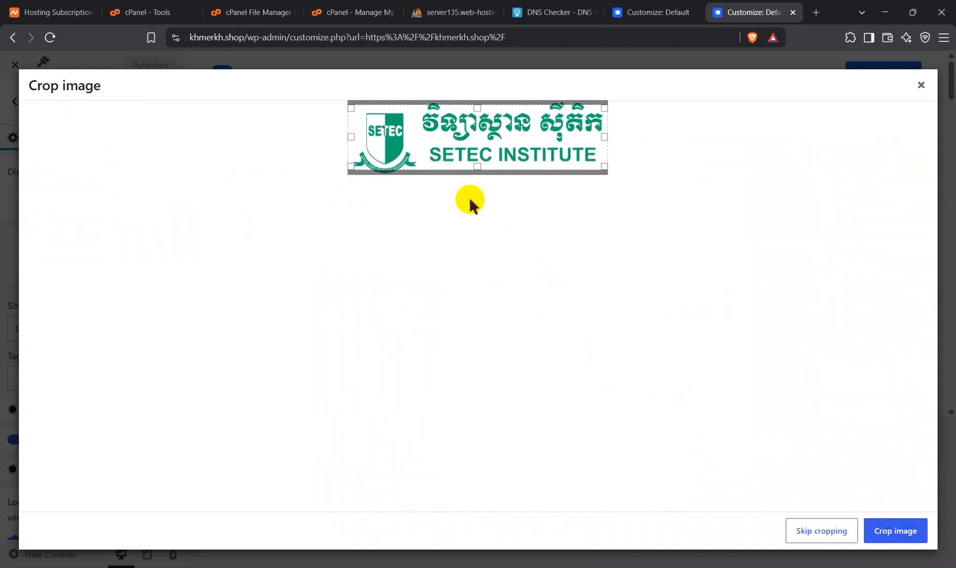
pyautogui.click(894, 532)
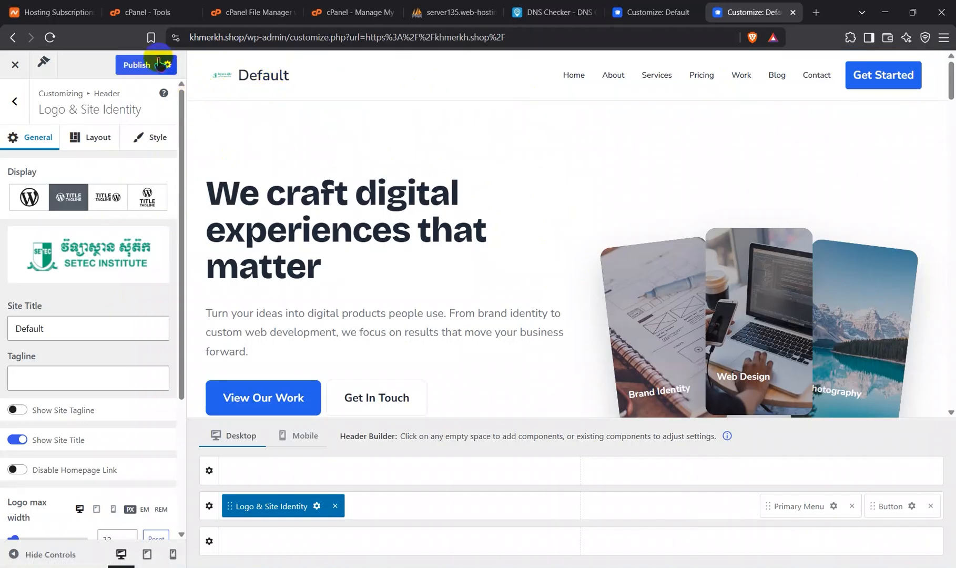
pyautogui.click(141, 62)
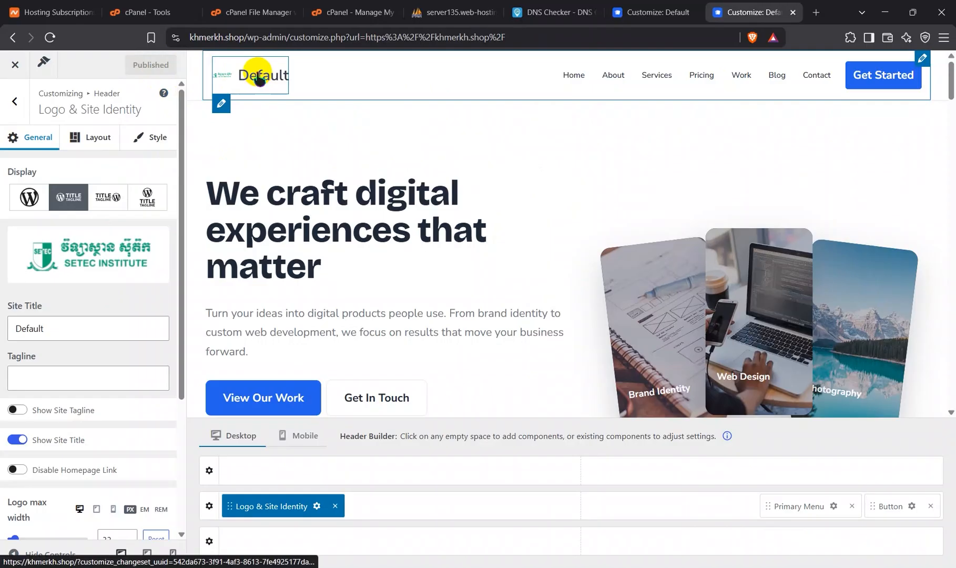
# Step: Replace the site title with SETEC INSTITUTE
pyautogui.click(55, 333)
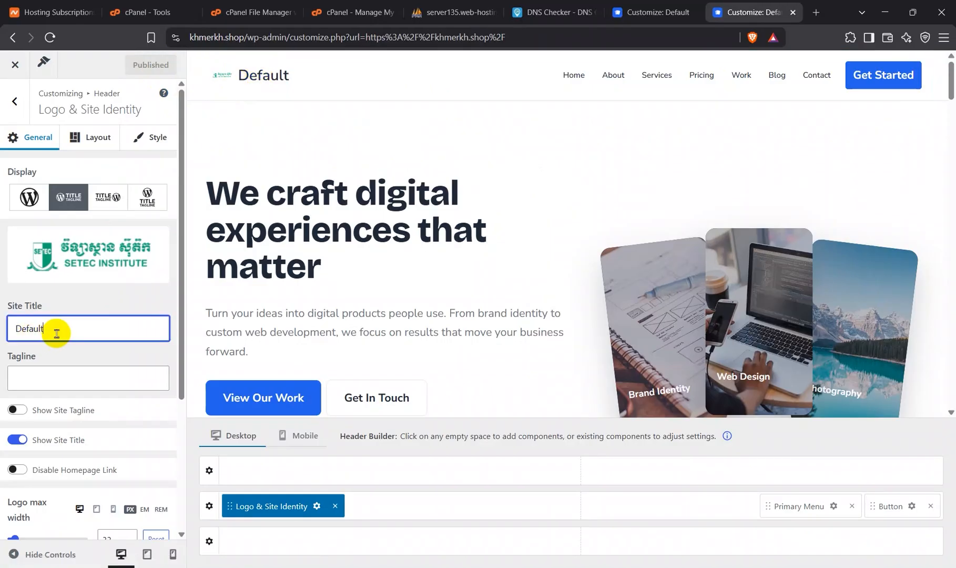
pyautogui.press('BackSpace')
pyautogui.press('BackSpace')
pyautogui.press('BackSpace')
pyautogui.press('BackSpace')
pyautogui.press('BackSpace')
pyautogui.press('BackSpace')
pyautogui.press('BackSpace')
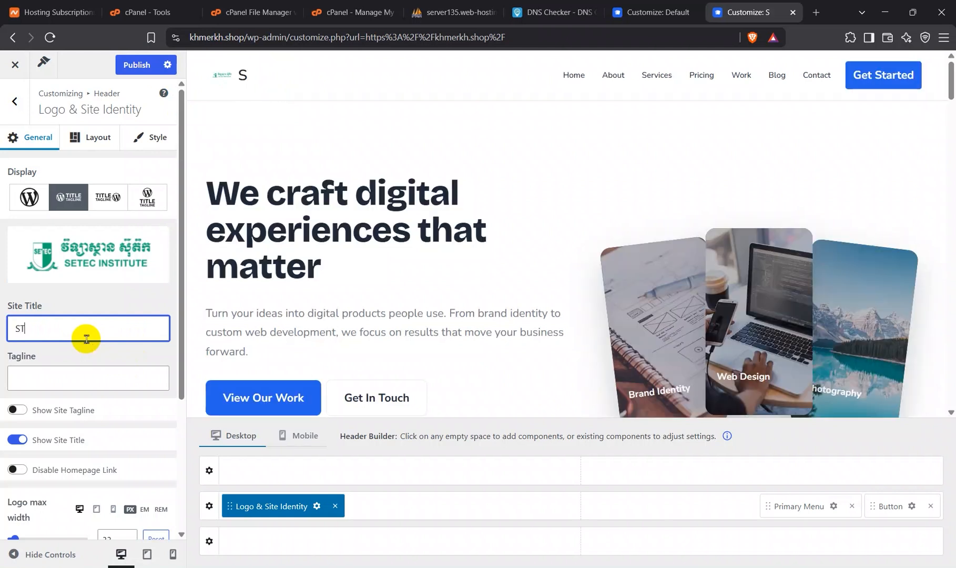
pyautogui.write('ETEC')
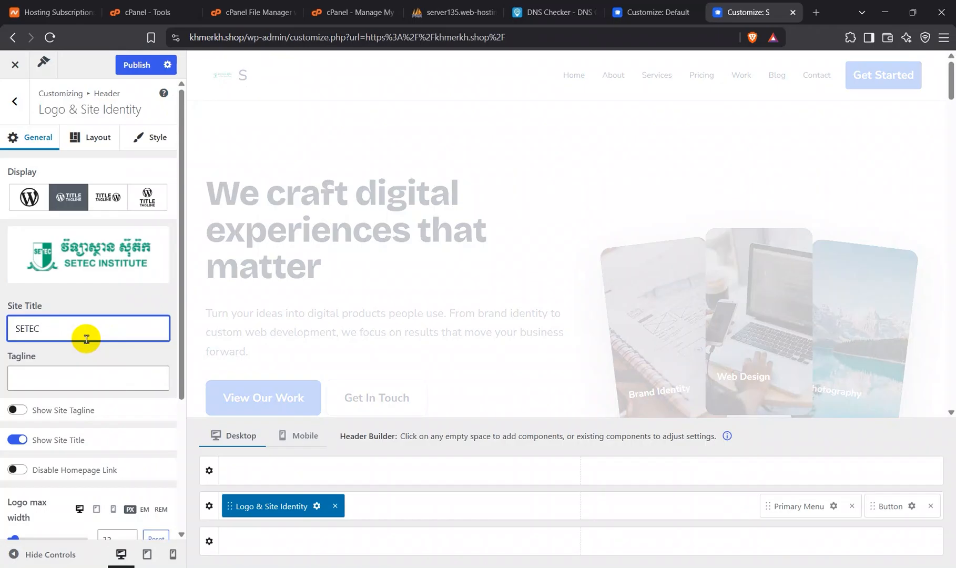
pyautogui.write(' INSTITUTE')
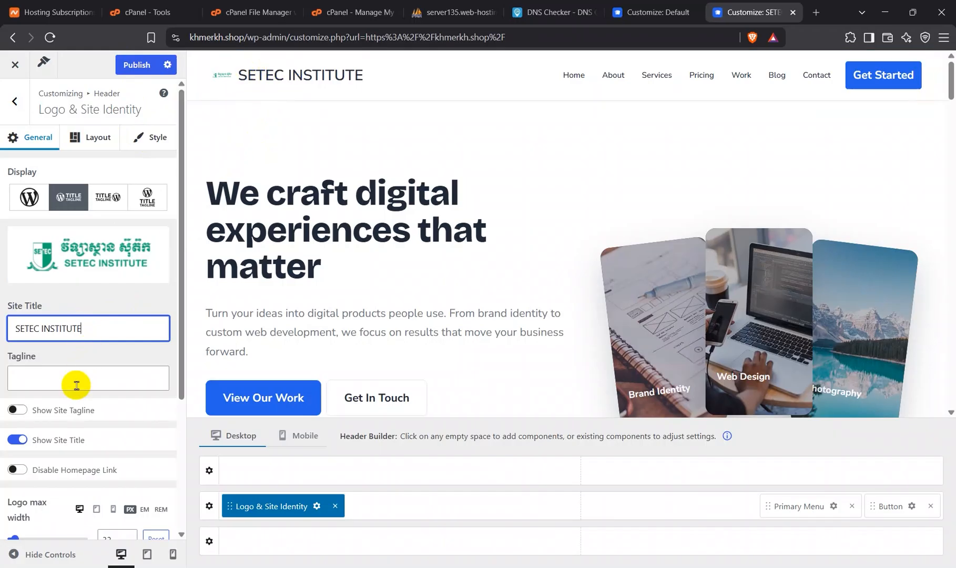
pyautogui.scroll(-4, 76, 386)
pyautogui.scroll(3, 75, 383)
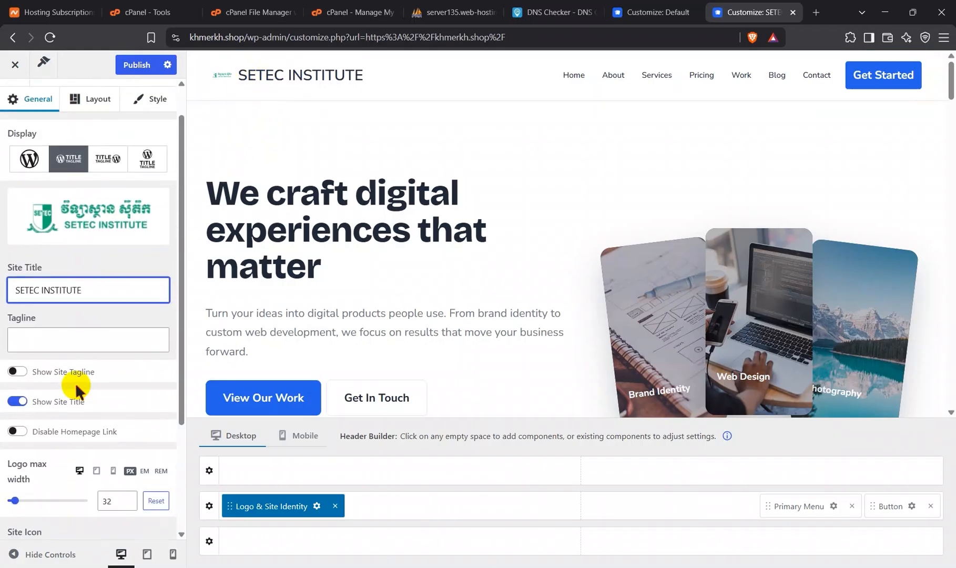
# Step: Set the site title's text color to green, about #11C071, and publish the change
pyautogui.scroll(1, 95, 278)
pyautogui.scroll(-1, 94, 278)
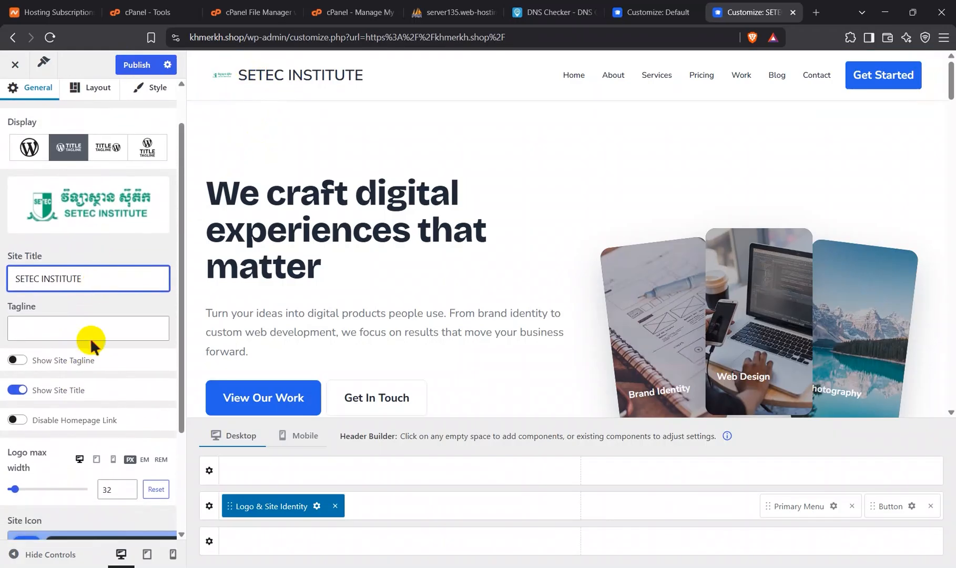
pyautogui.scroll(-4, 91, 342)
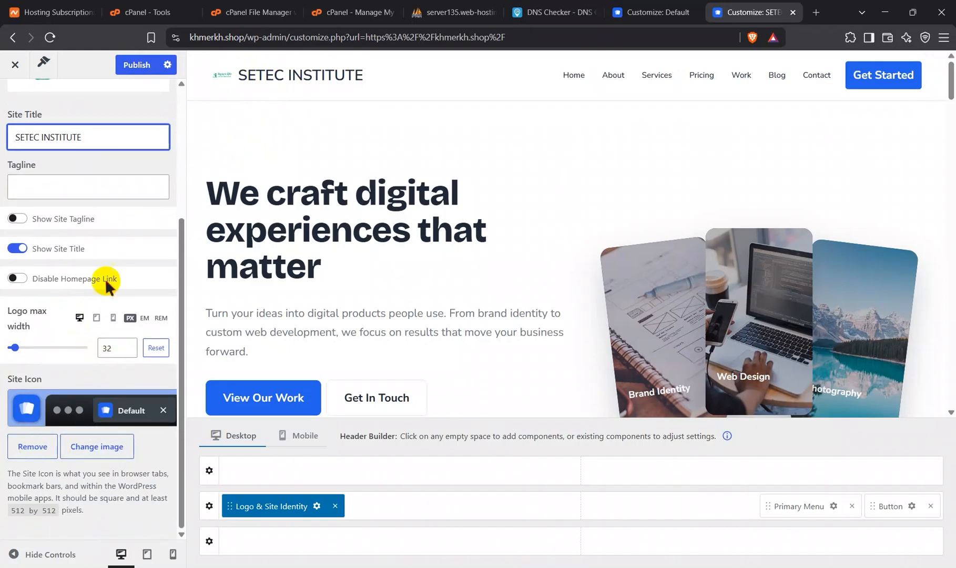
pyautogui.scroll(4, 111, 252)
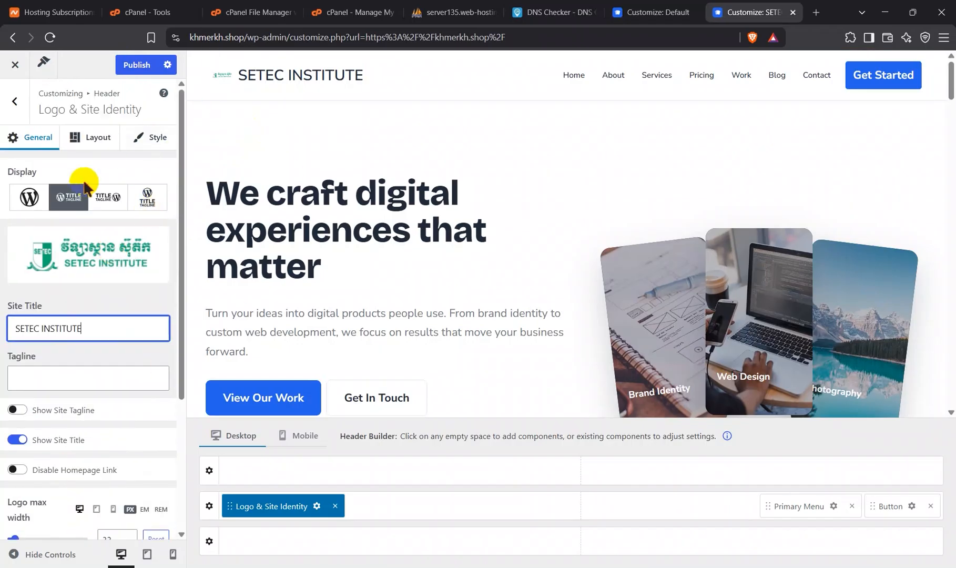
pyautogui.click(150, 140)
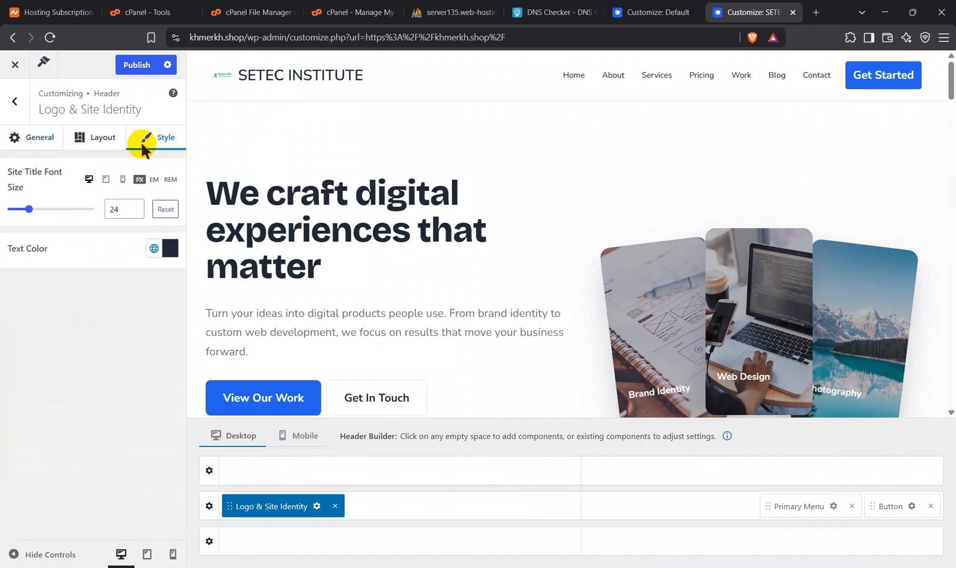
pyautogui.click(171, 248)
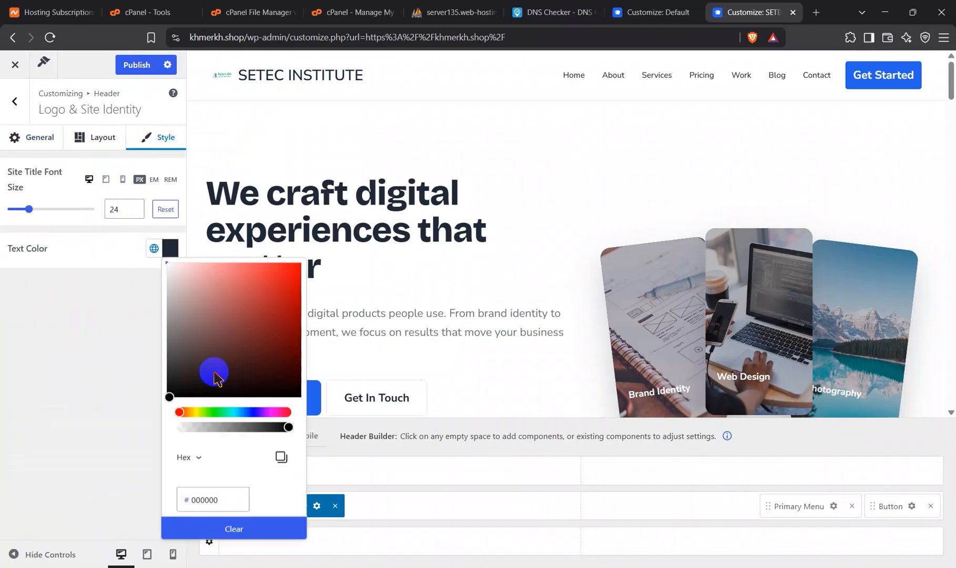
pyautogui.click(225, 413)
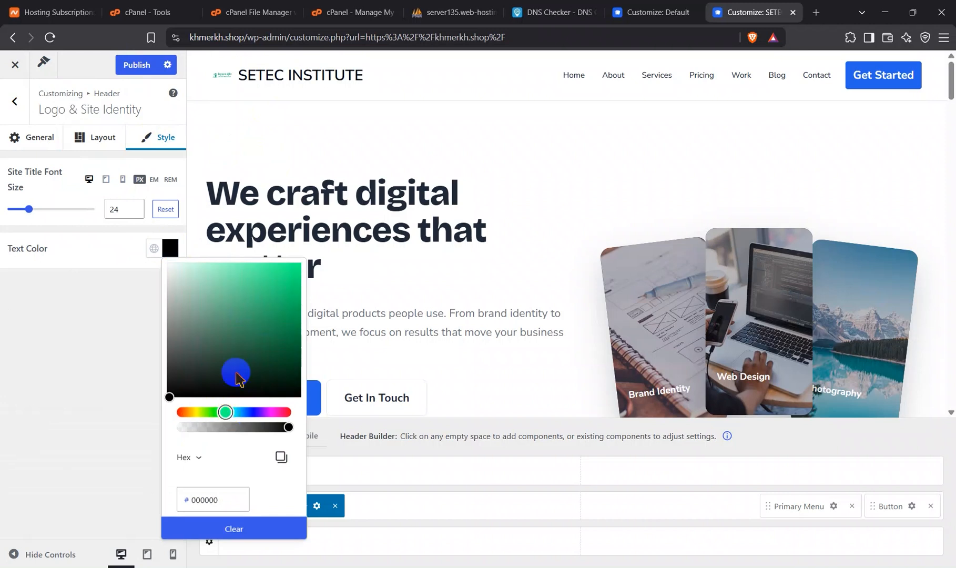
pyautogui.moveTo(234, 376); pyautogui.dragTo(240, 348)
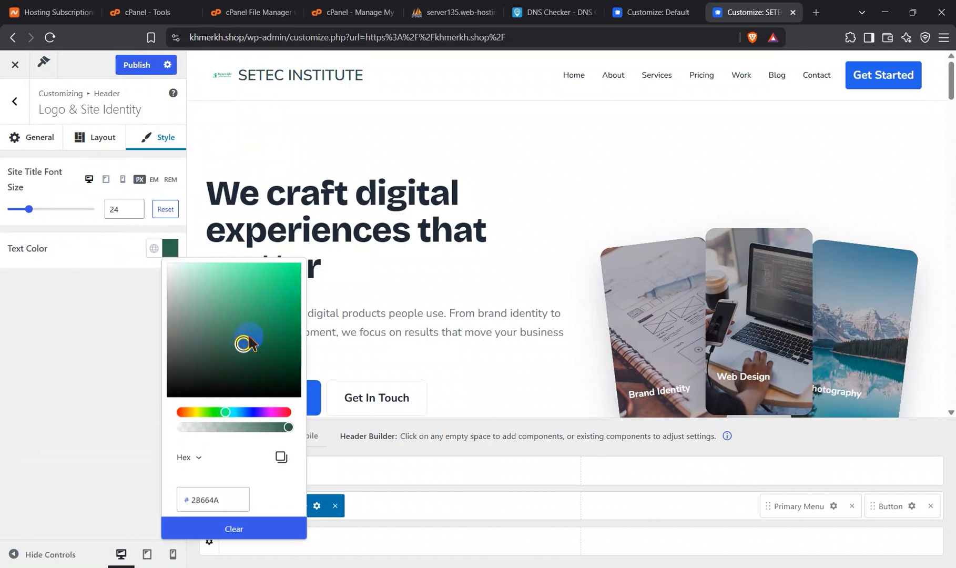
pyautogui.click(235, 346)
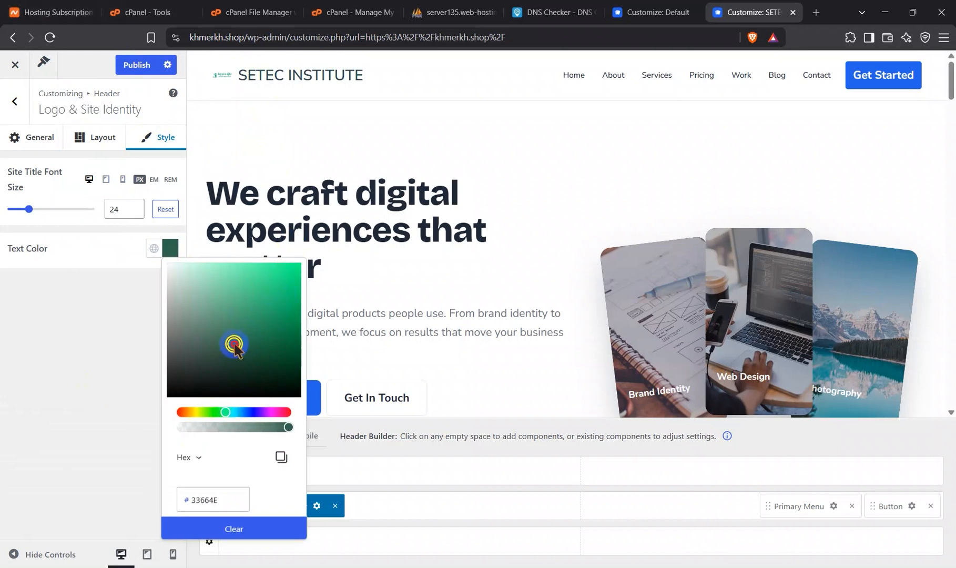
pyautogui.moveTo(235, 346)
pyautogui.mouseDown()
pyautogui.moveTo(323, 260)
pyautogui.moveTo(290, 292)
pyautogui.mouseUp()
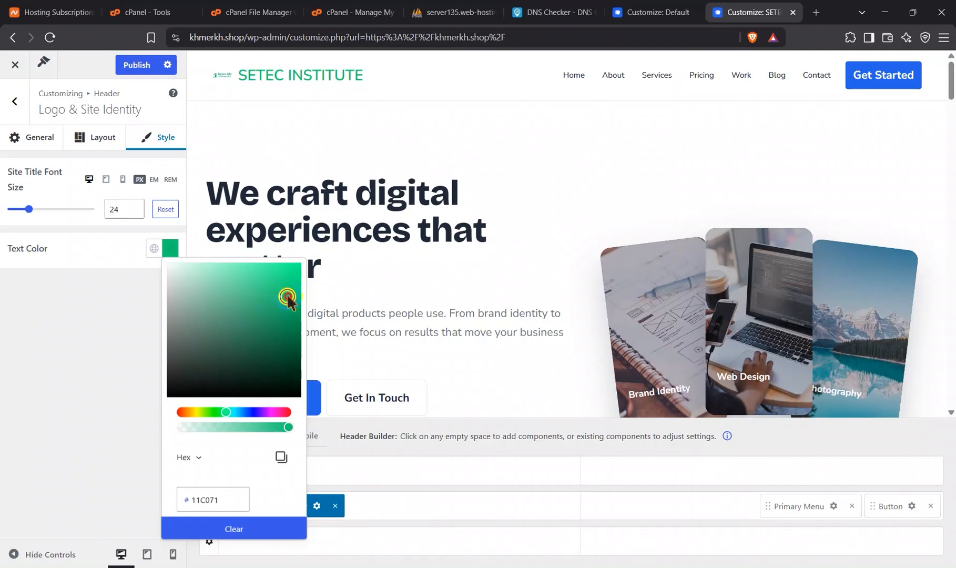
pyautogui.click(136, 66)
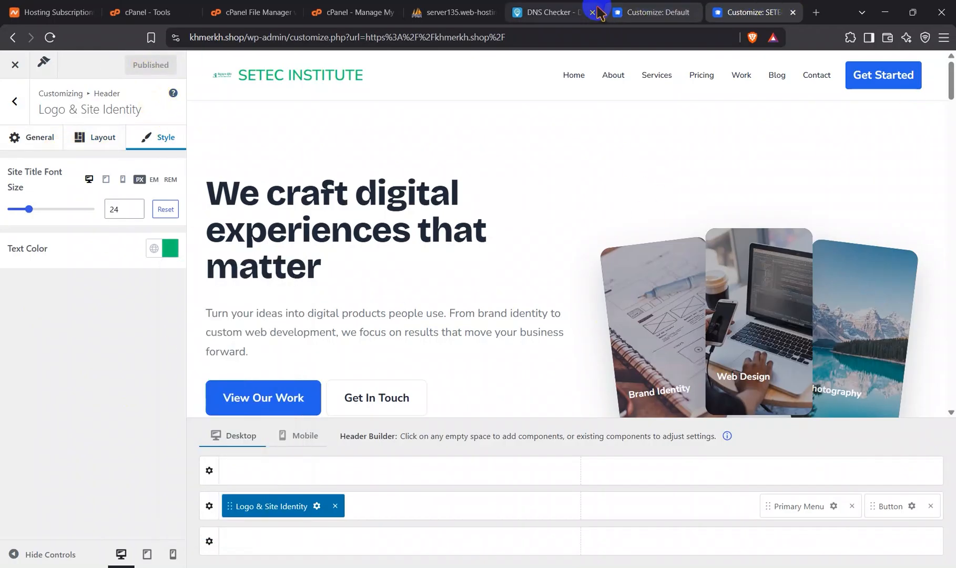
# Step: Open khmerkh.shop in a new browser tab to view the published site
pyautogui.click(815, 13)
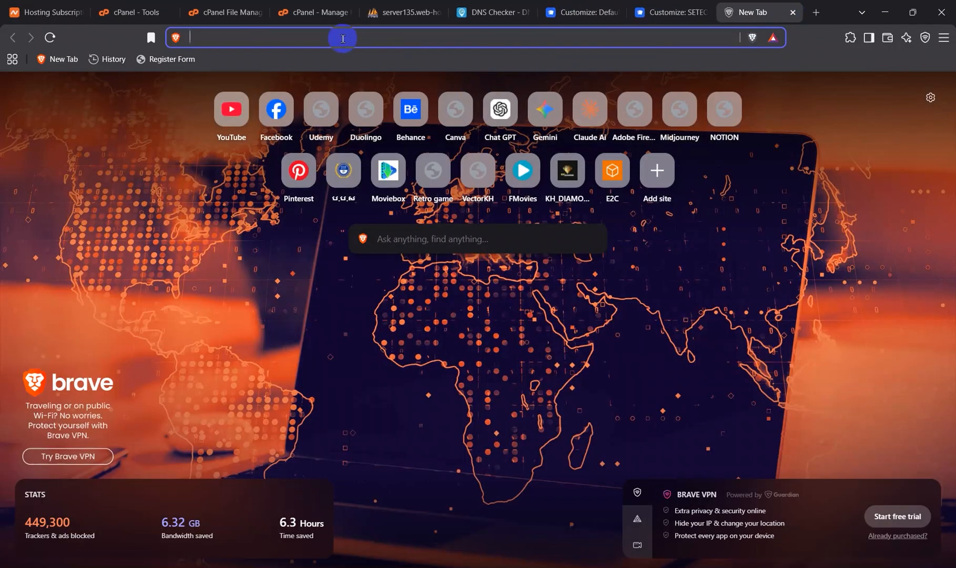
pyautogui.write('khmerkh.shop')
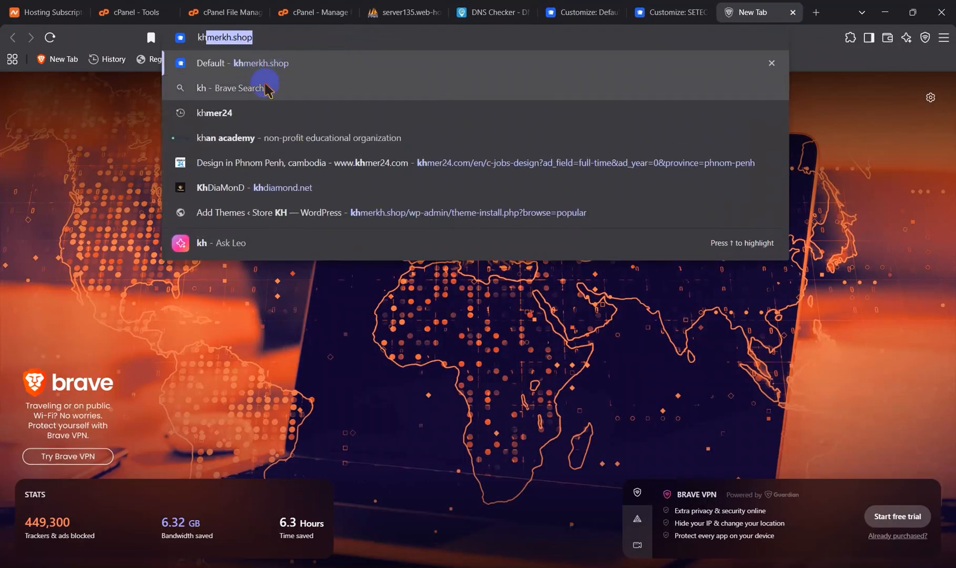
pyautogui.click(287, 38)
pyautogui.press('Return')
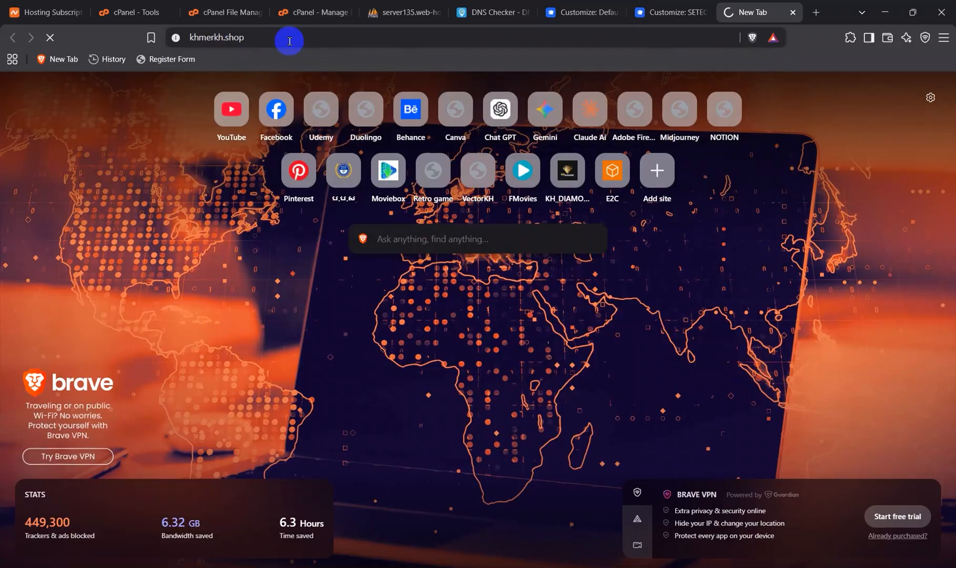